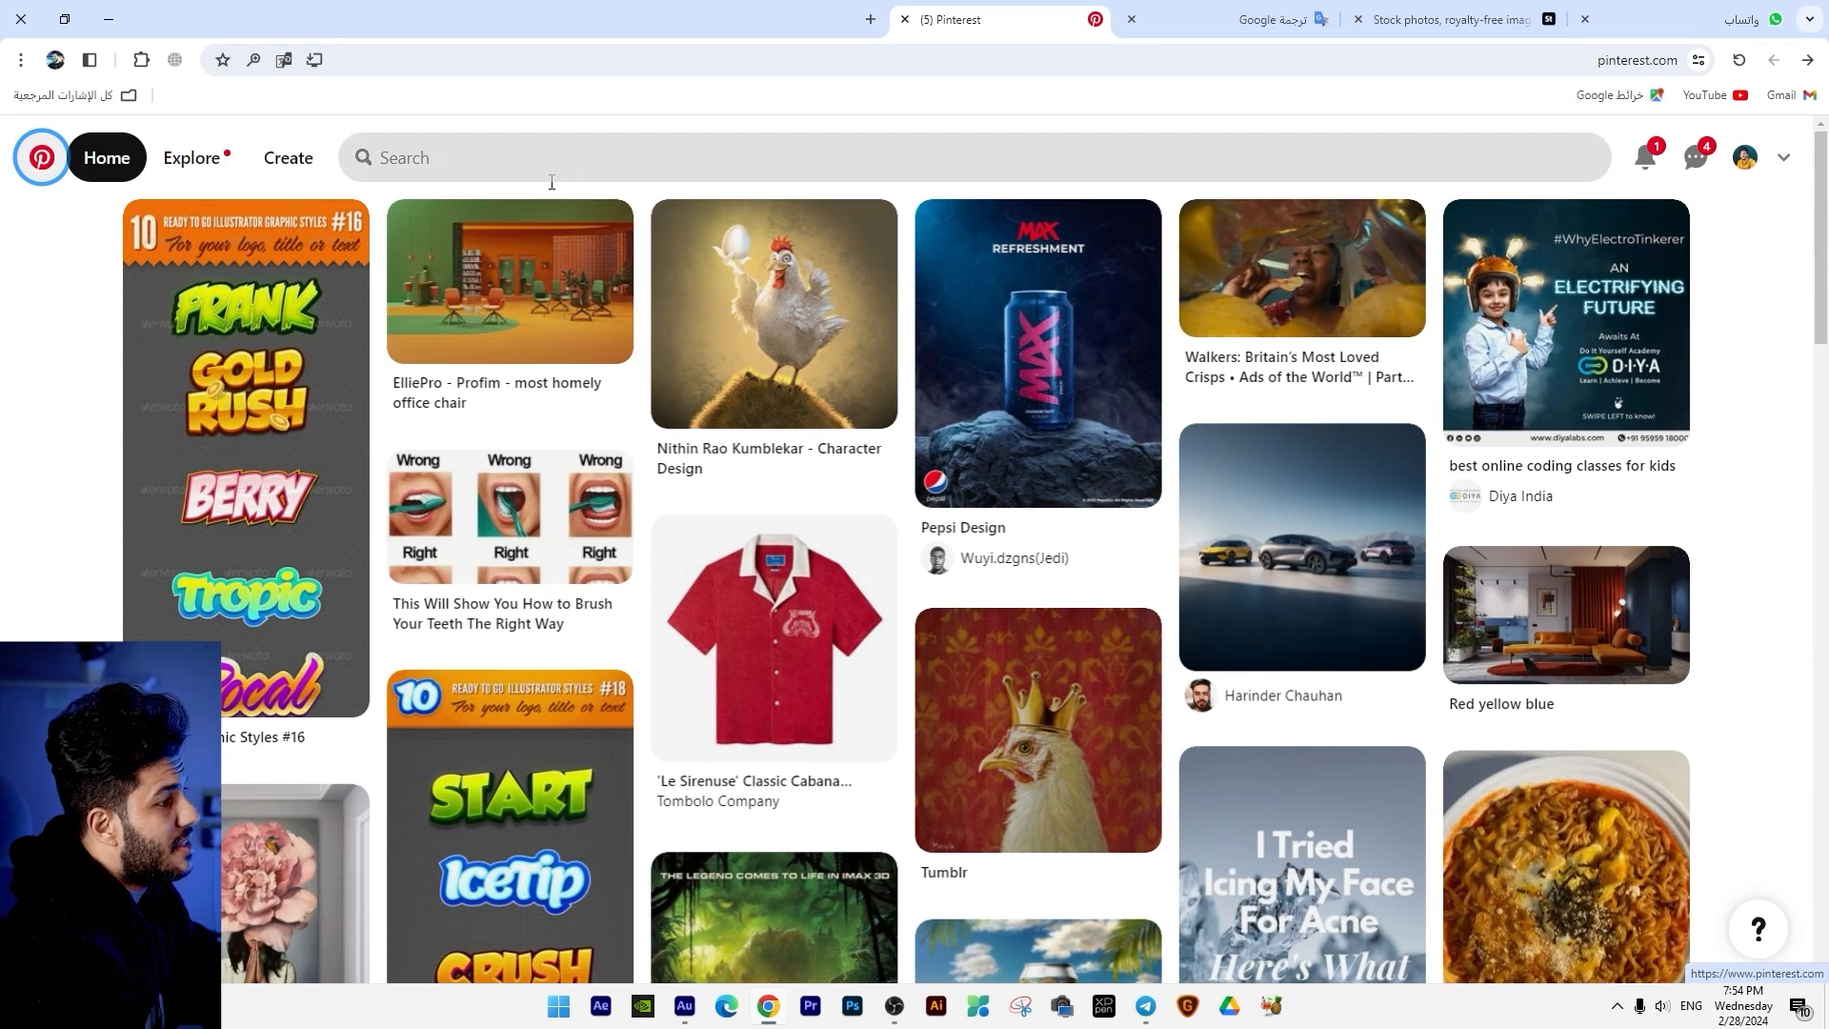
# Step: Search Pinterest for "photomanipulations ads"
pyautogui.click(529, 157)
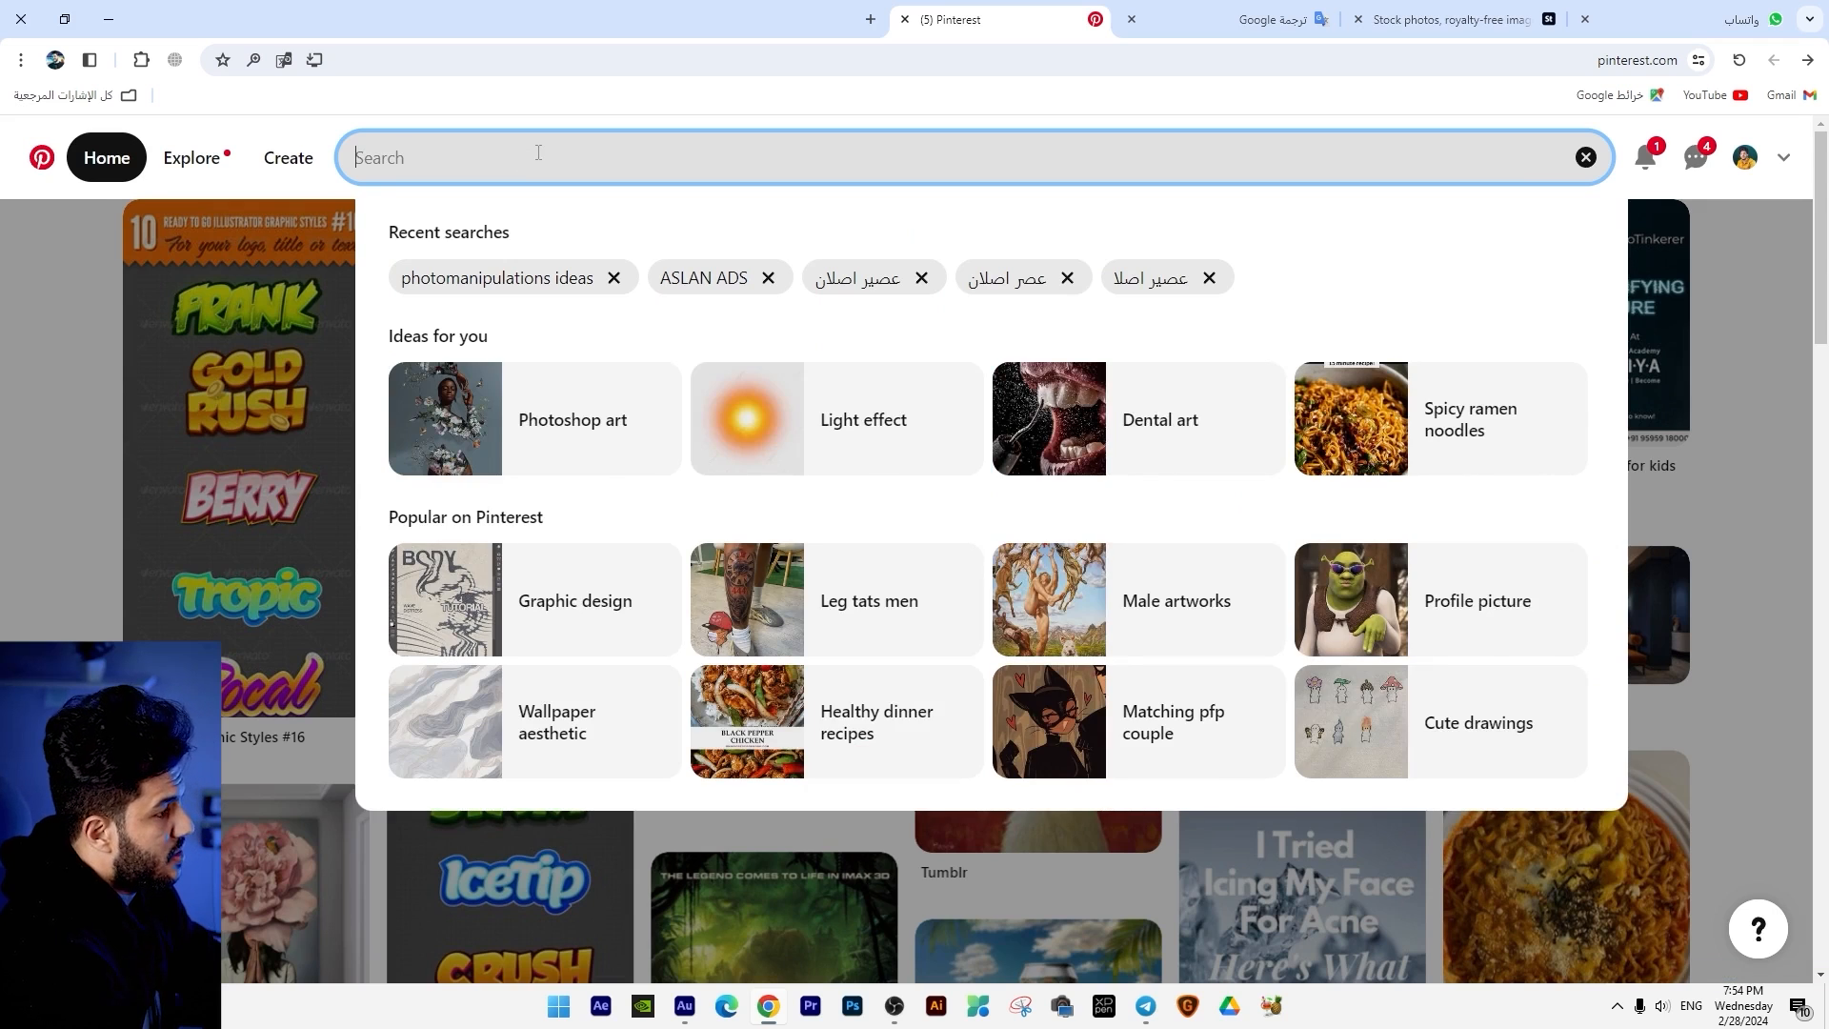
pyautogui.press('Escape')
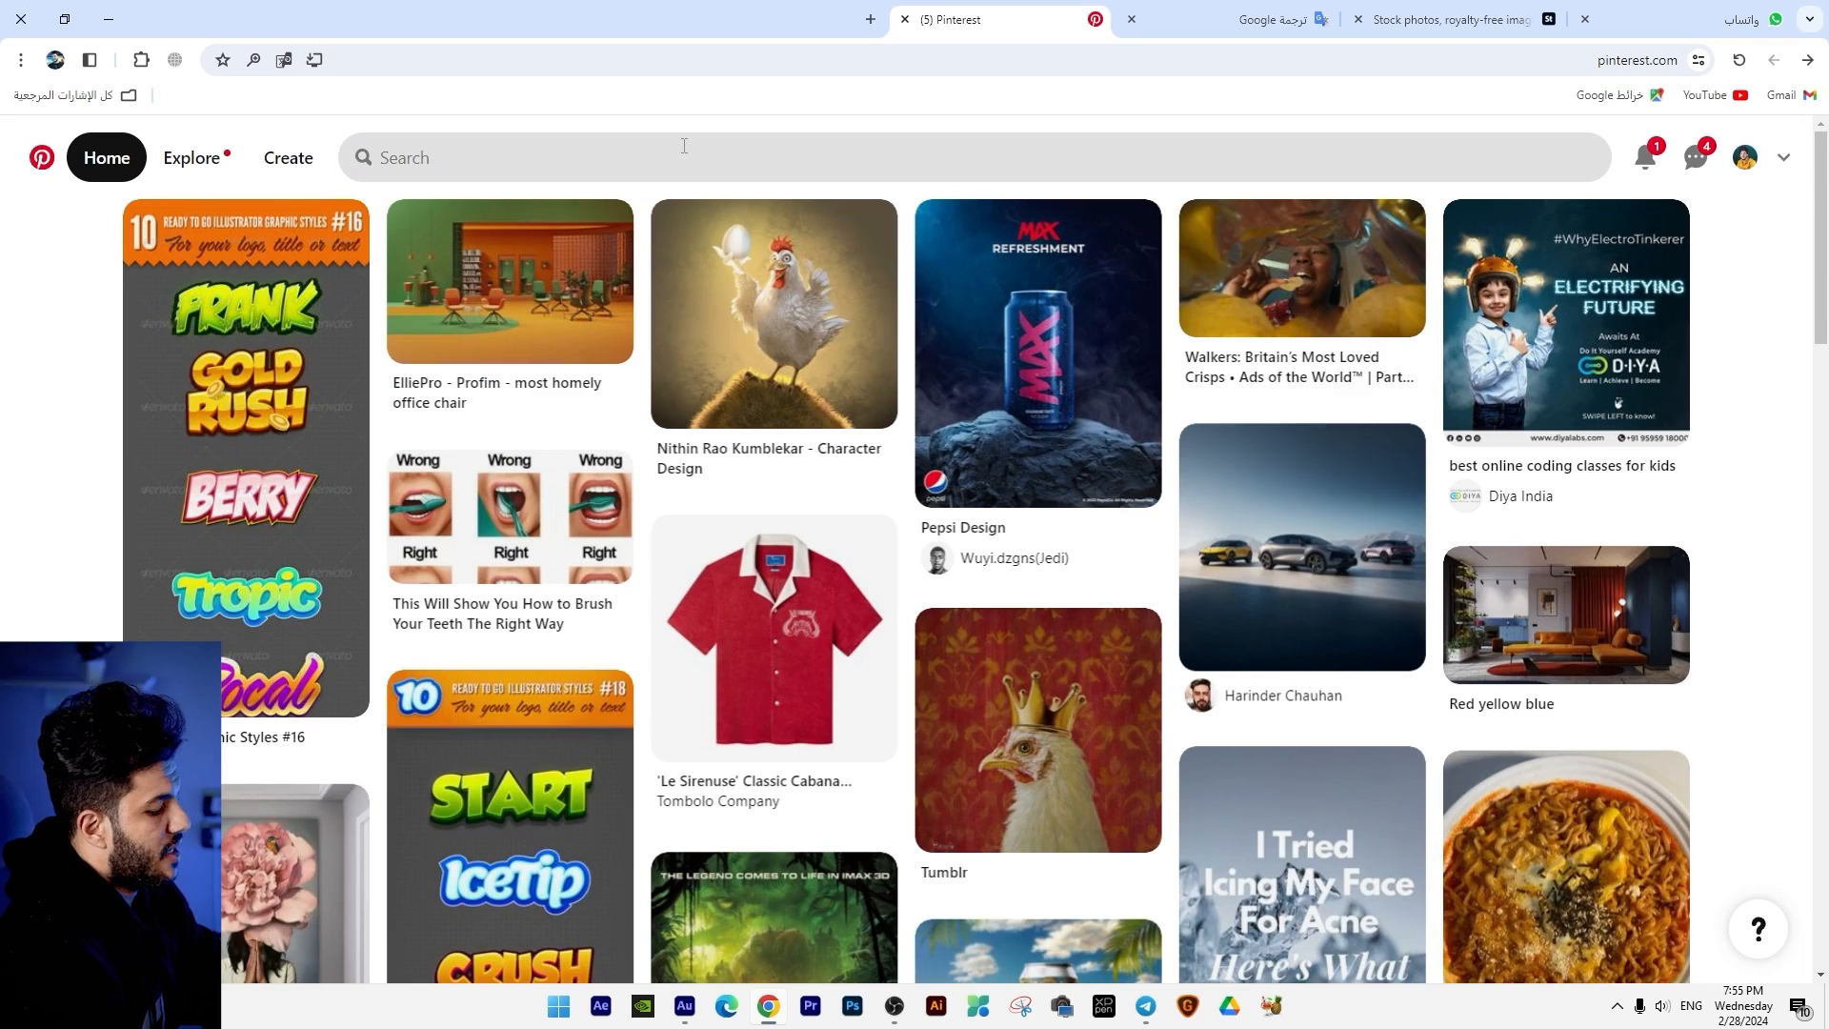
pyautogui.click(683, 146)
pyautogui.write('photomanipulations')
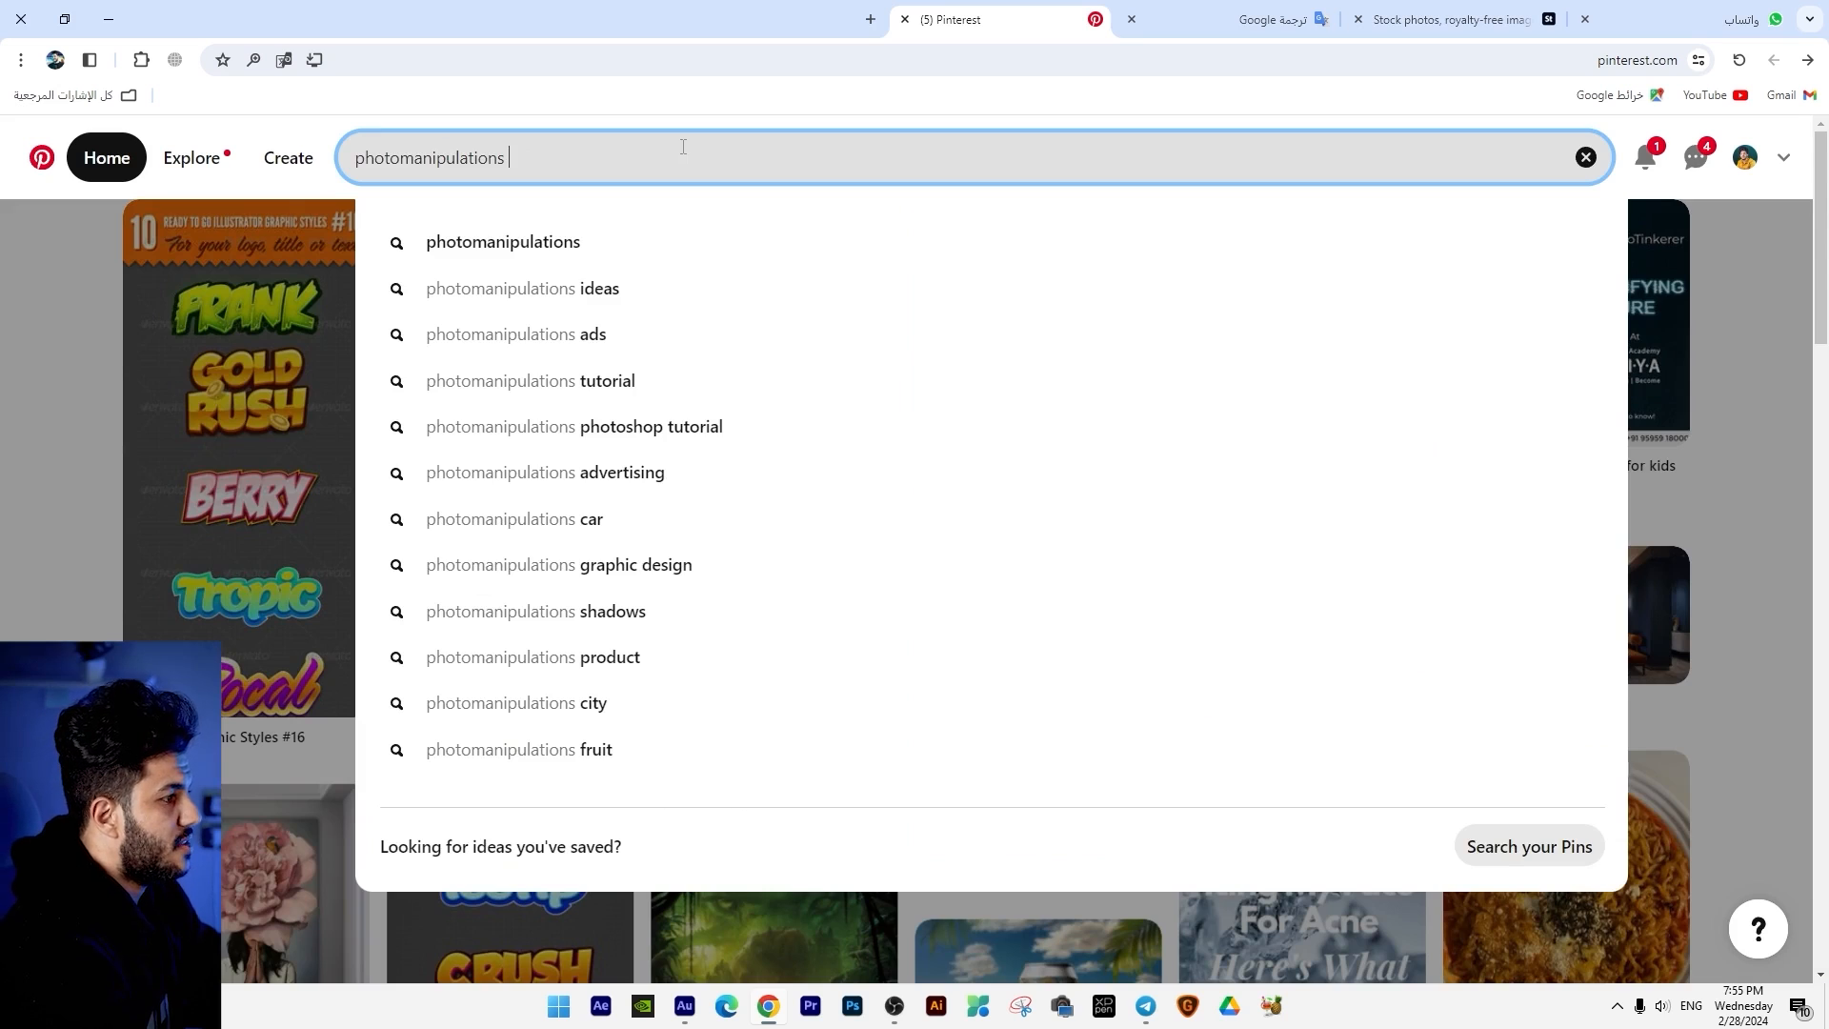
pyautogui.write('ads')
pyautogui.press('Return')
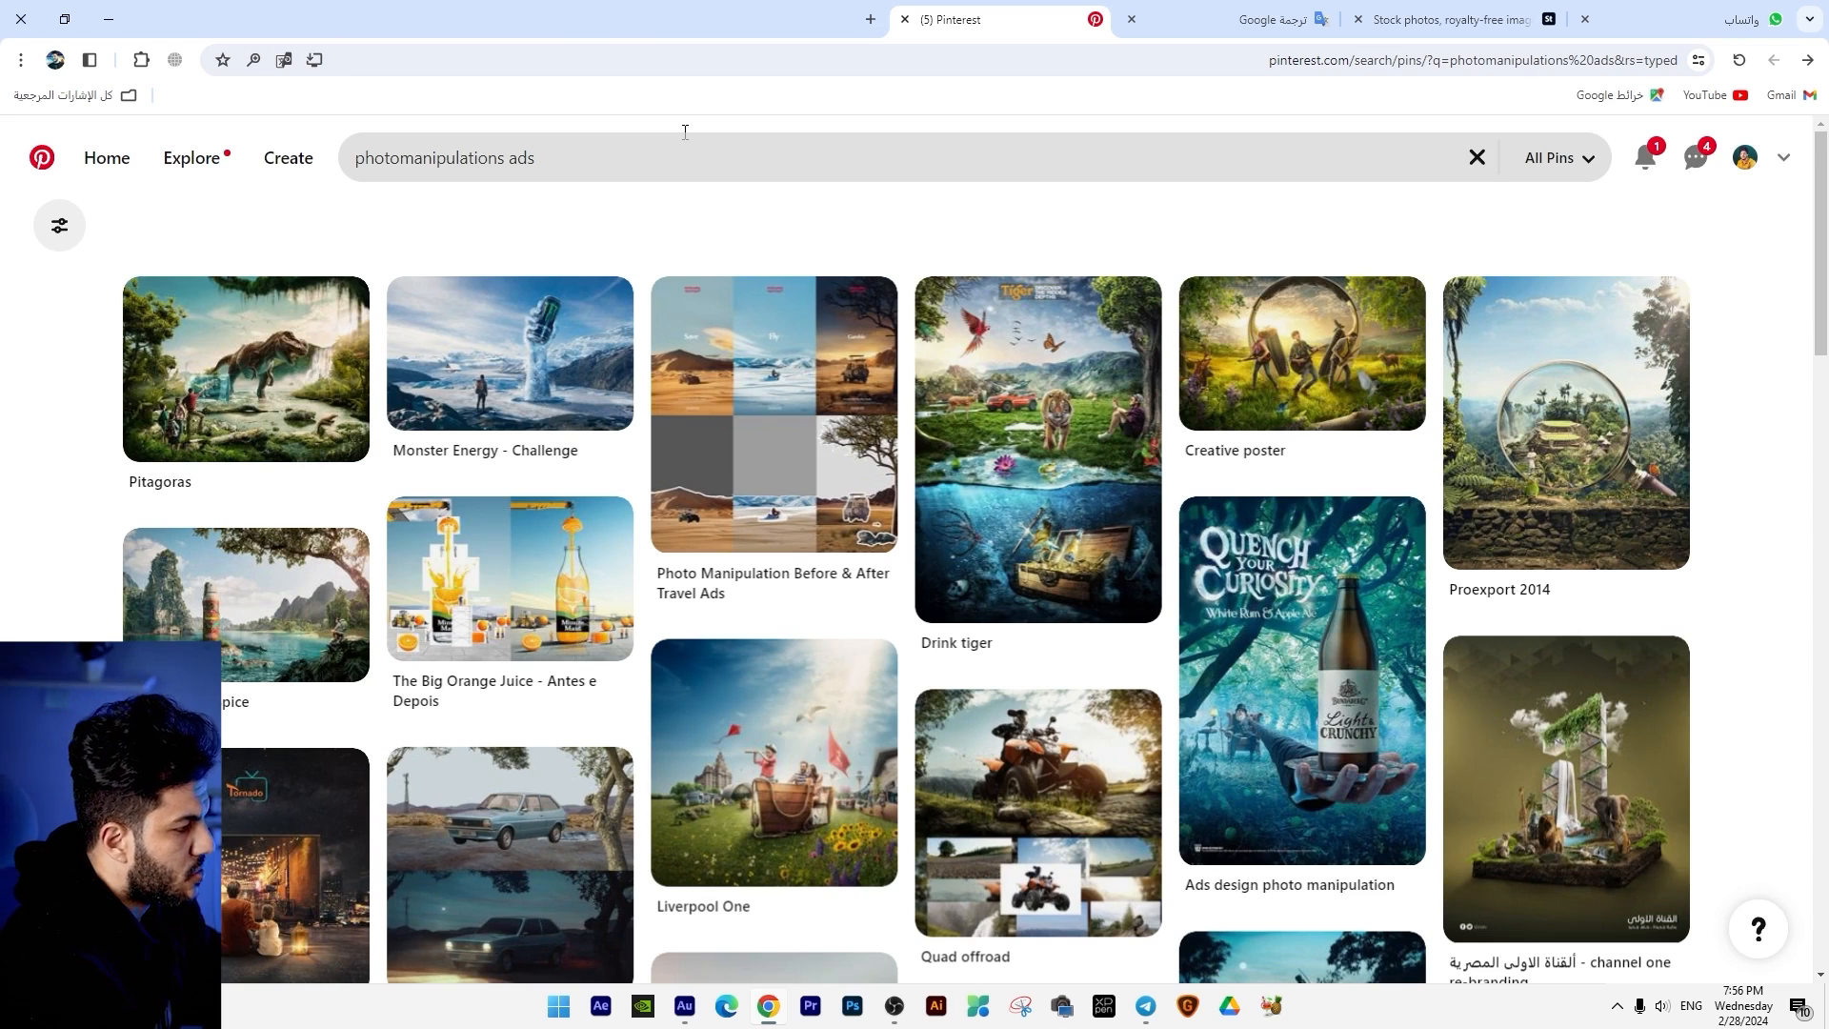
# Step: Open the pins "Creative design ads design", "Monster Energy - Challenge" and "Proexport 2014" from the results in separate tabs
pyautogui.scroll(-7, 773, 363)
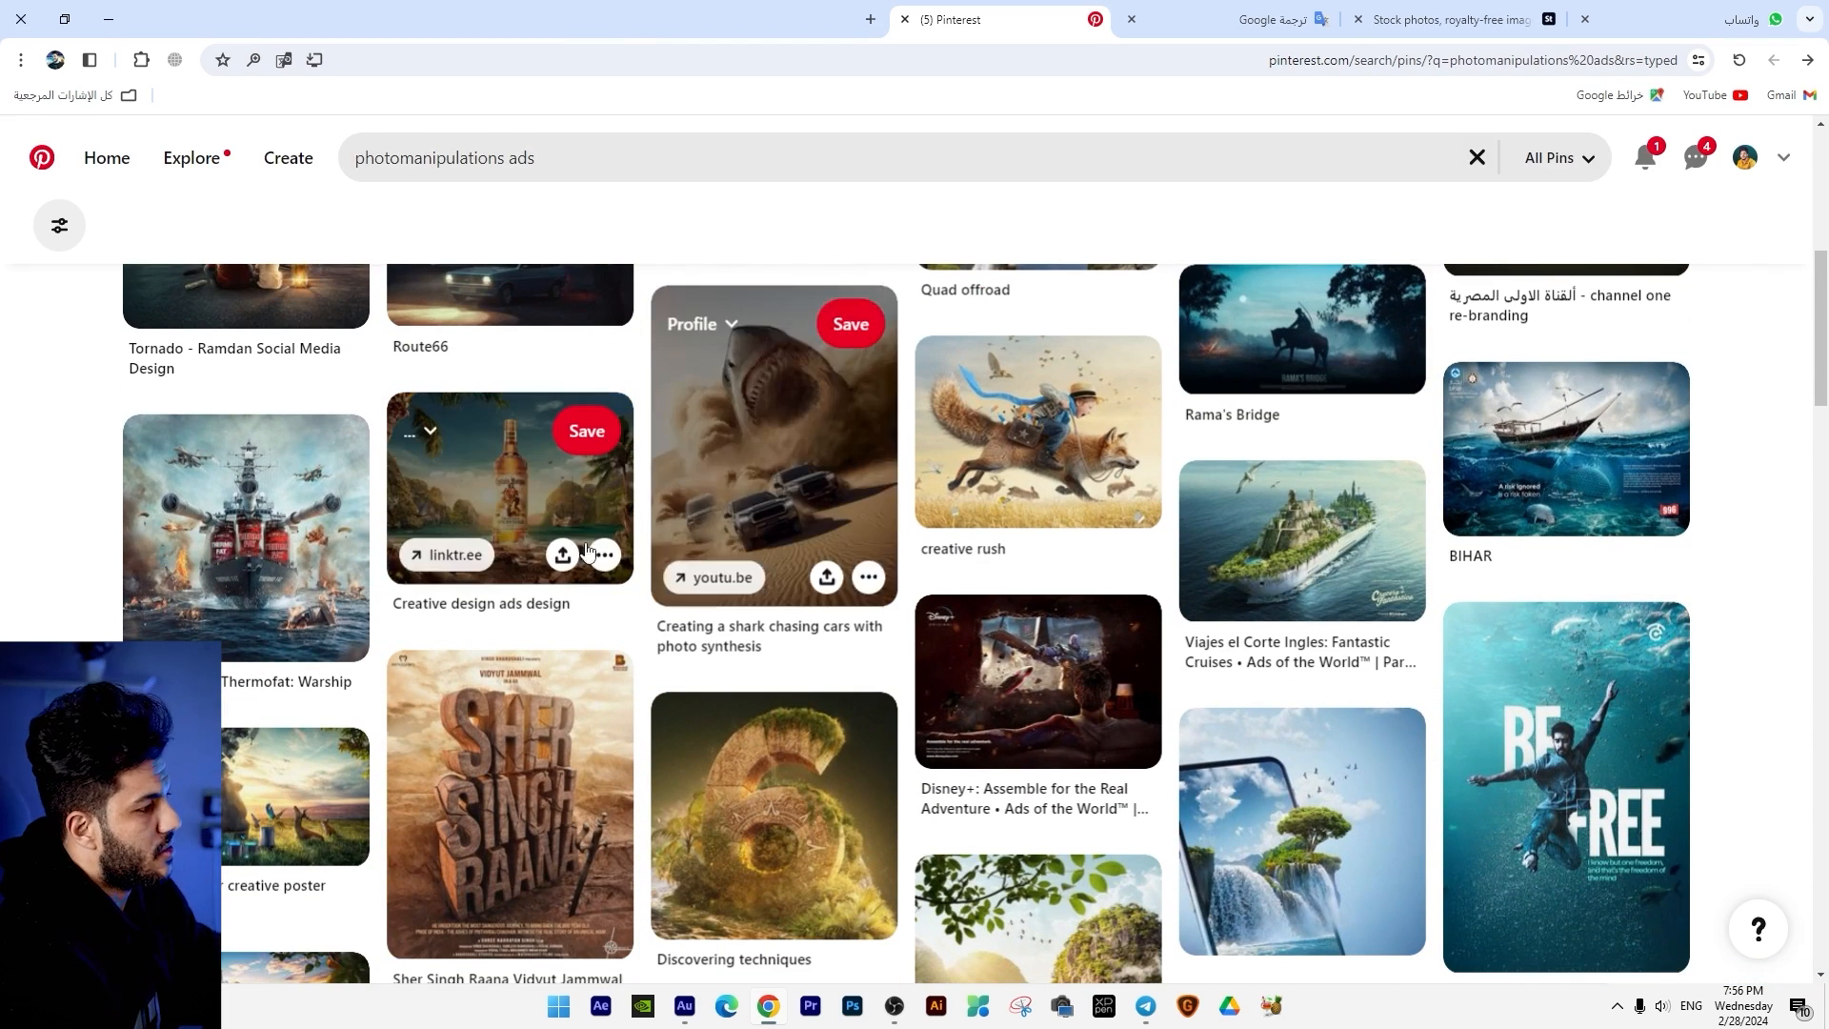
pyautogui.click(522, 471)
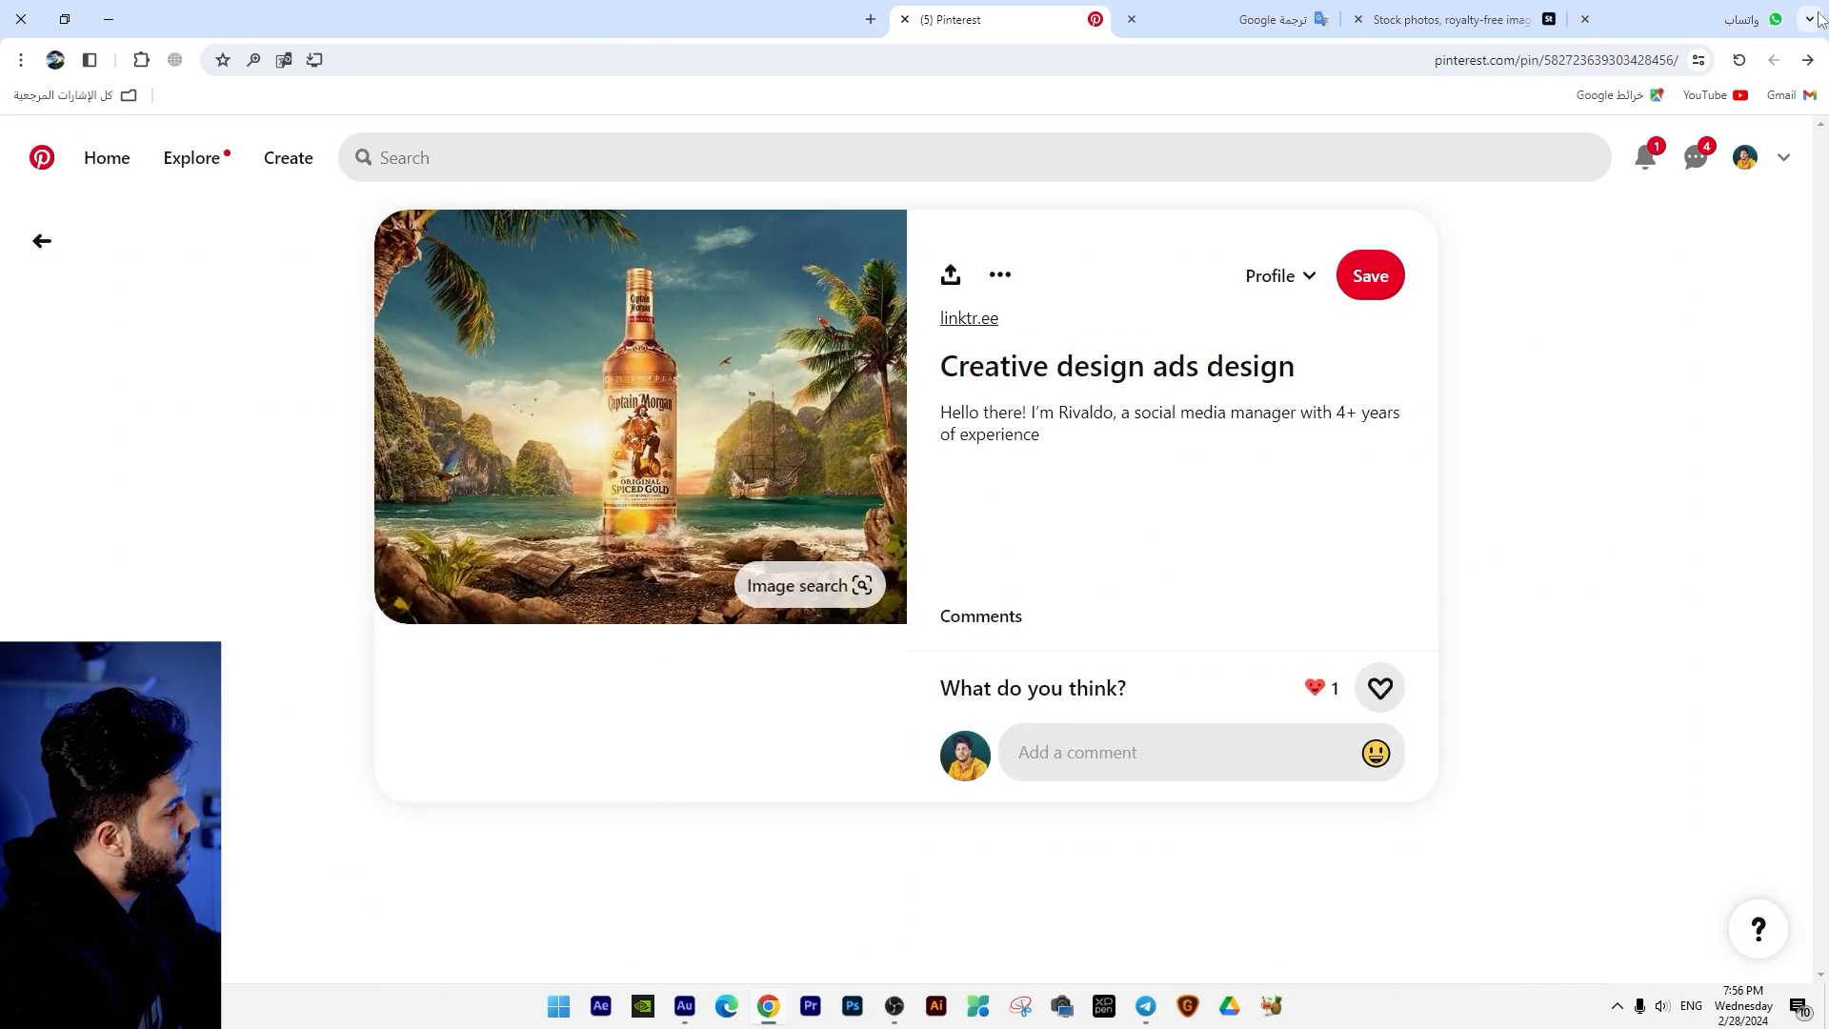
pyautogui.hotkey('alt', 'Left')
pyautogui.rightClick(515, 362)
pyautogui.click(491, 386)
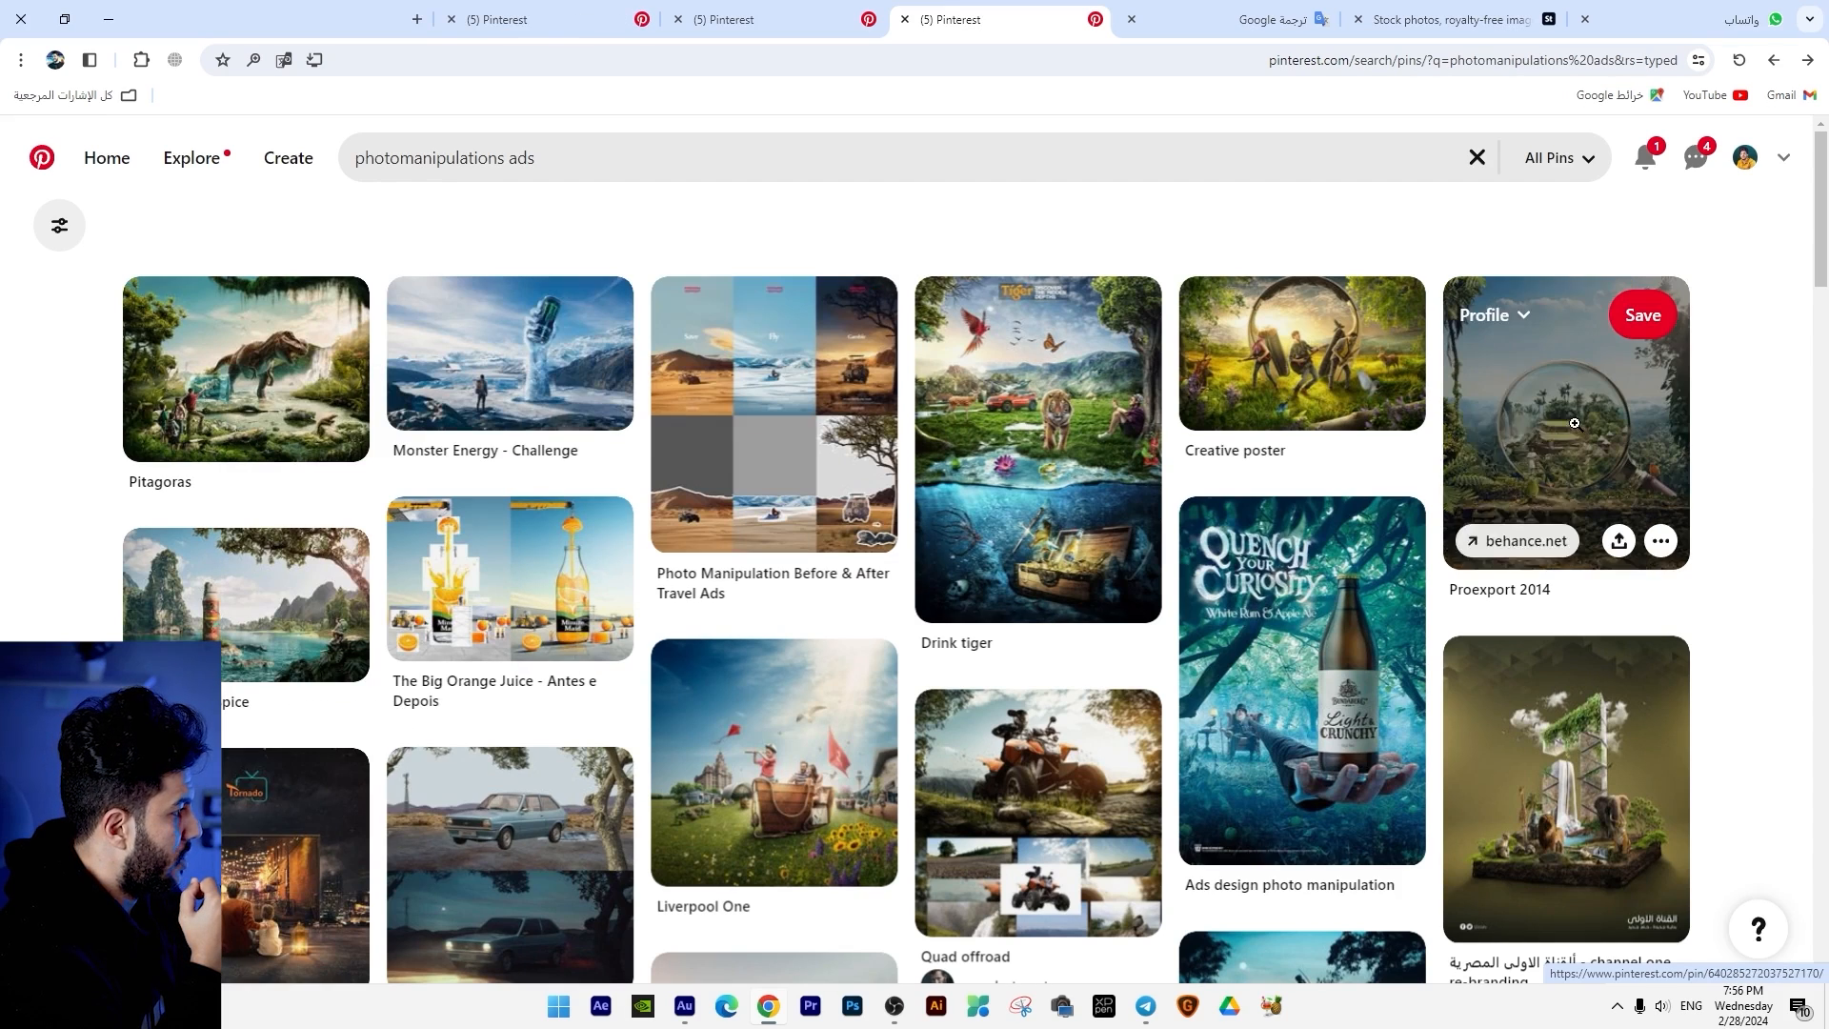
pyautogui.rightClick(1548, 429)
pyautogui.click(1515, 438)
# Step: Review the bottle, Monster Energy and Proexport reference pins one after another, and return to the search results
pyautogui.click(825, 10)
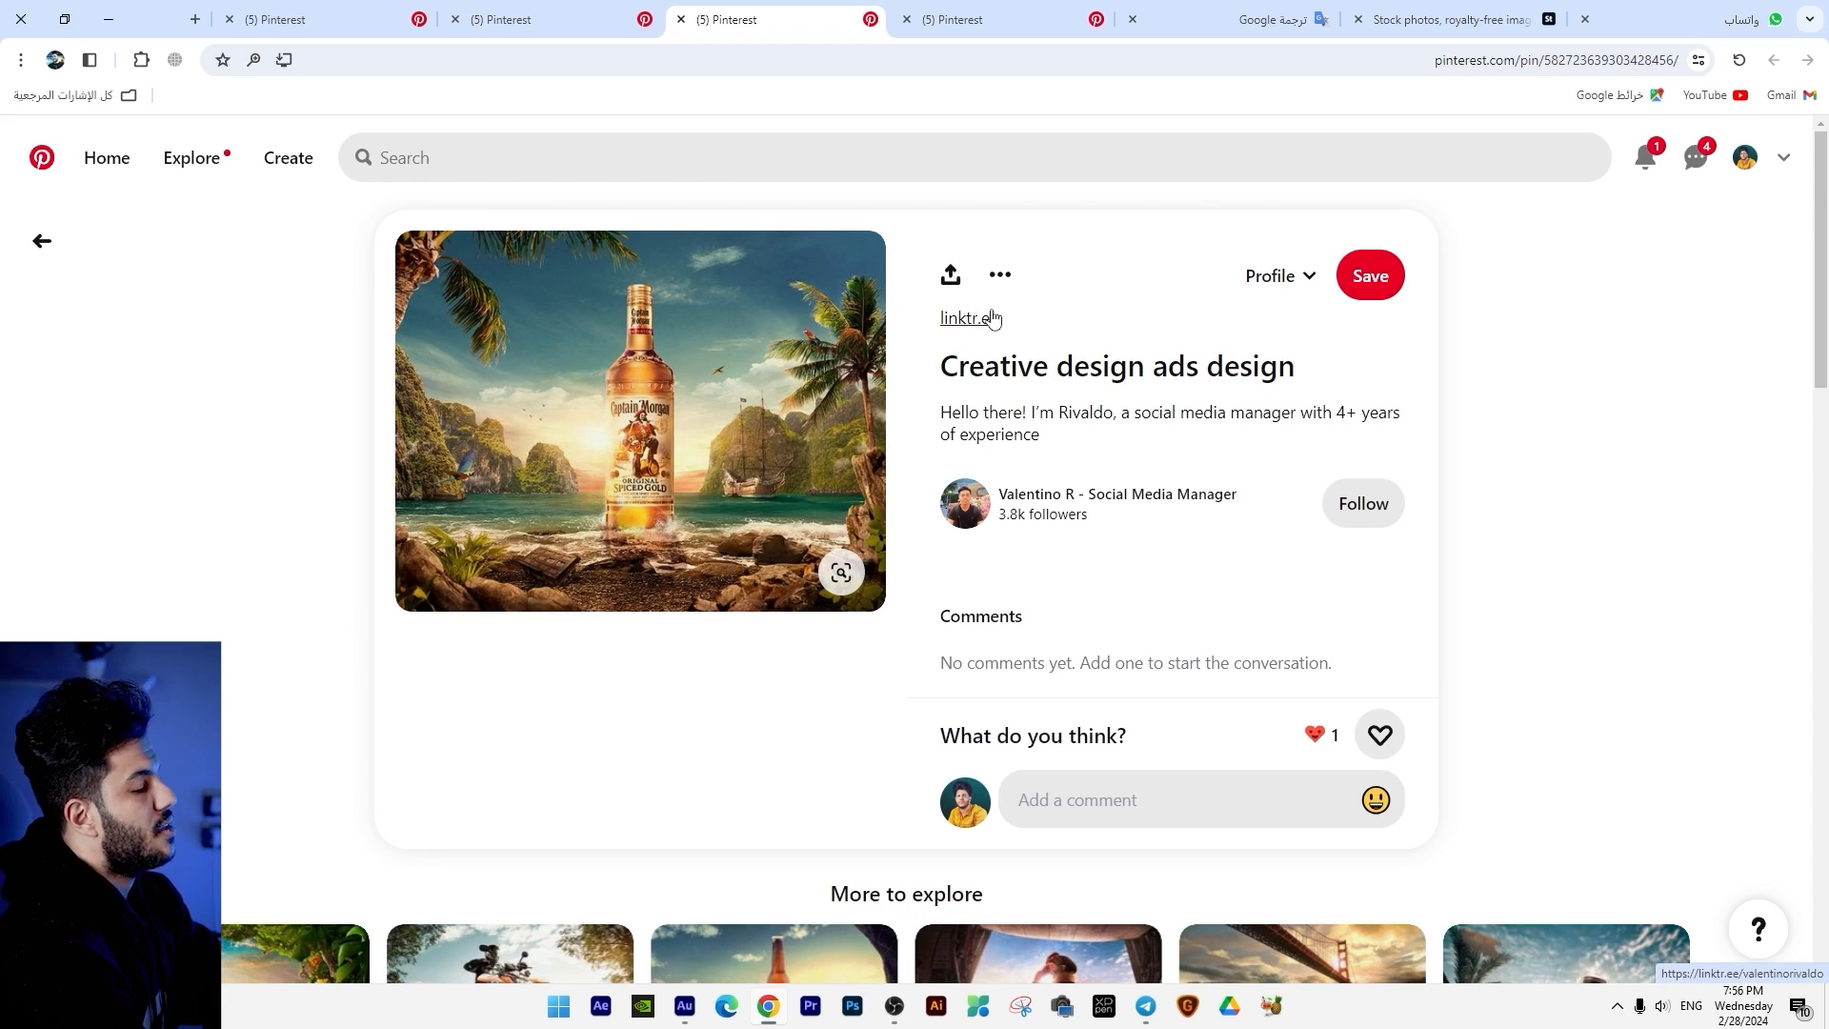
pyautogui.click(519, 18)
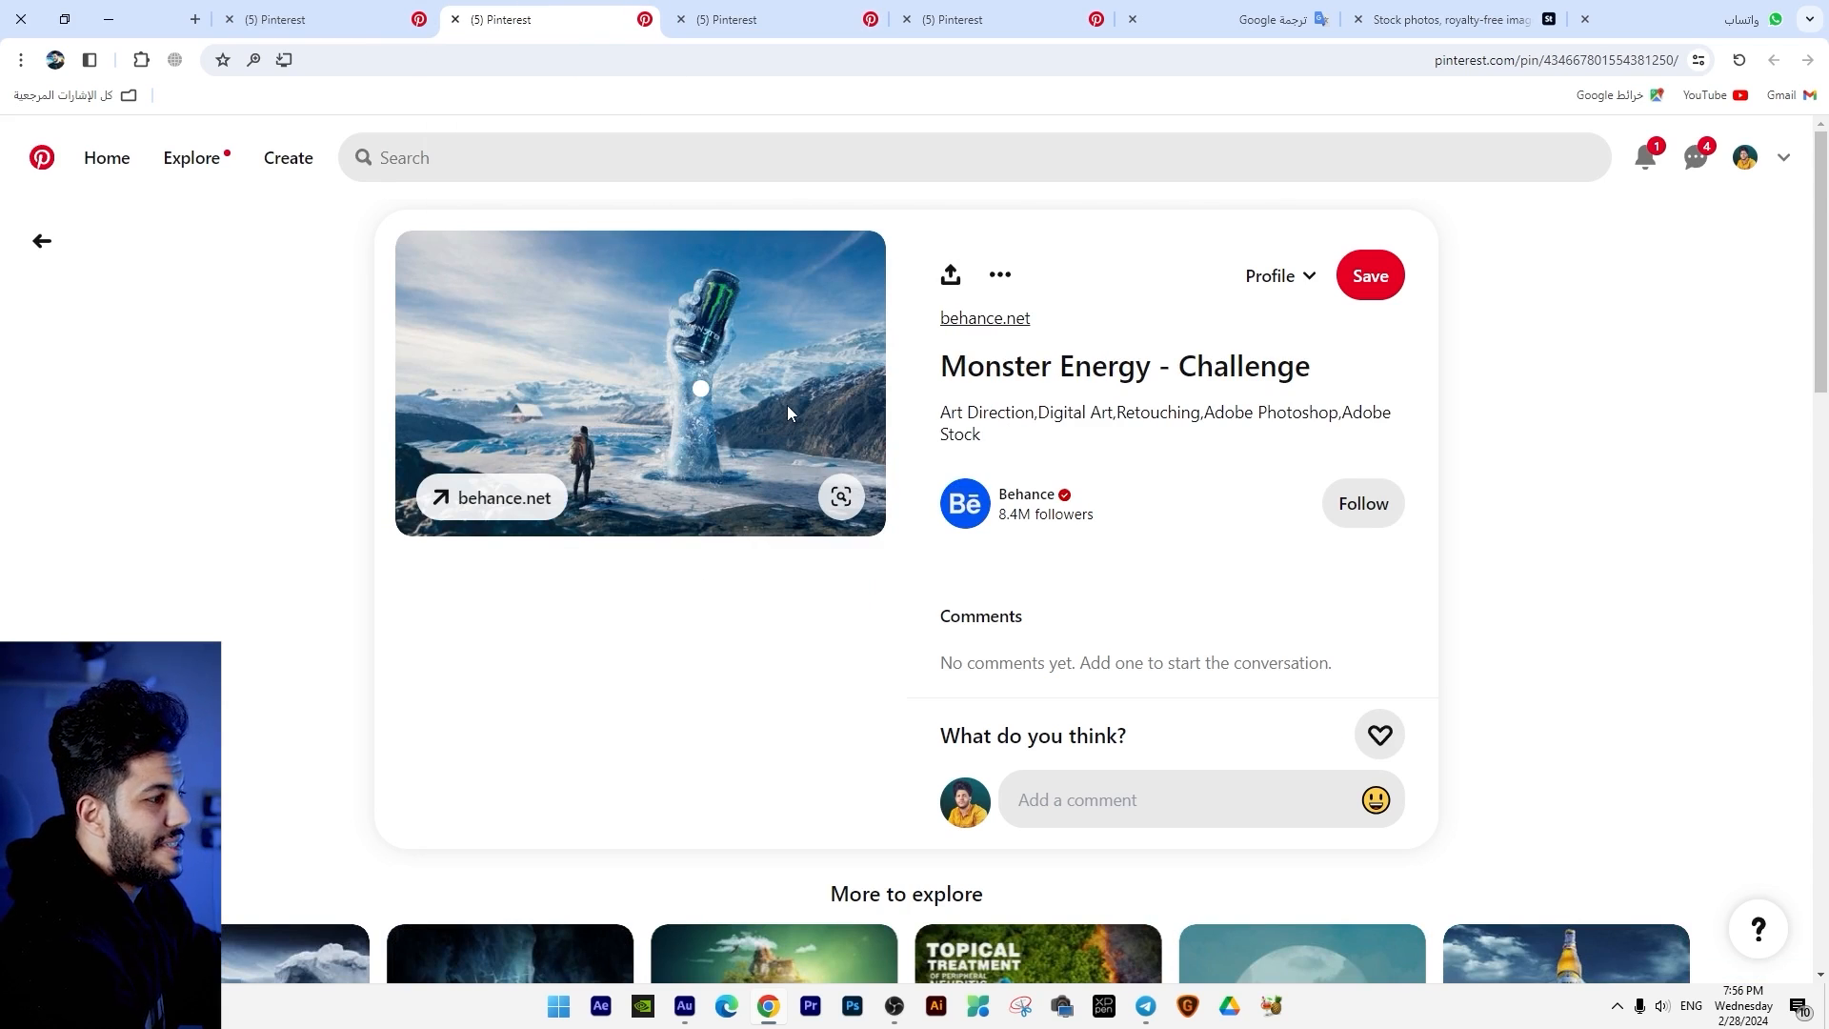
pyautogui.click(362, 15)
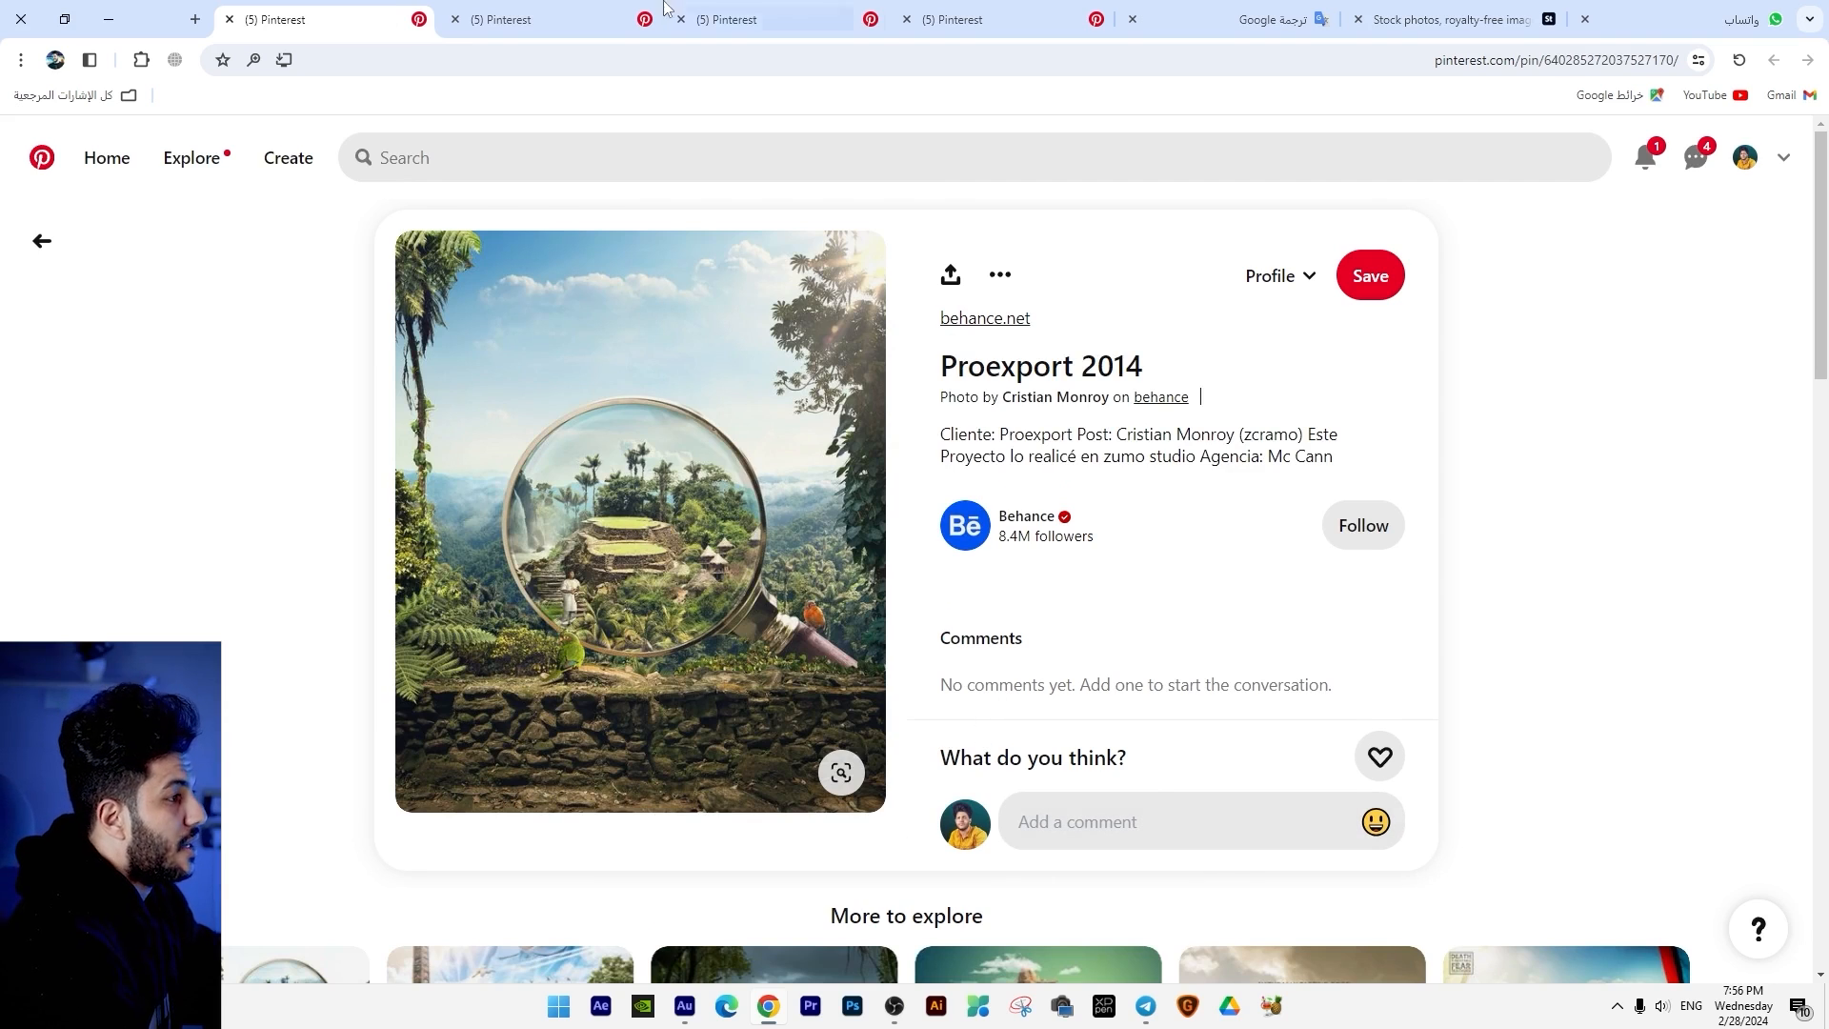
pyautogui.click(744, 17)
pyautogui.click(929, 16)
pyautogui.click(782, 15)
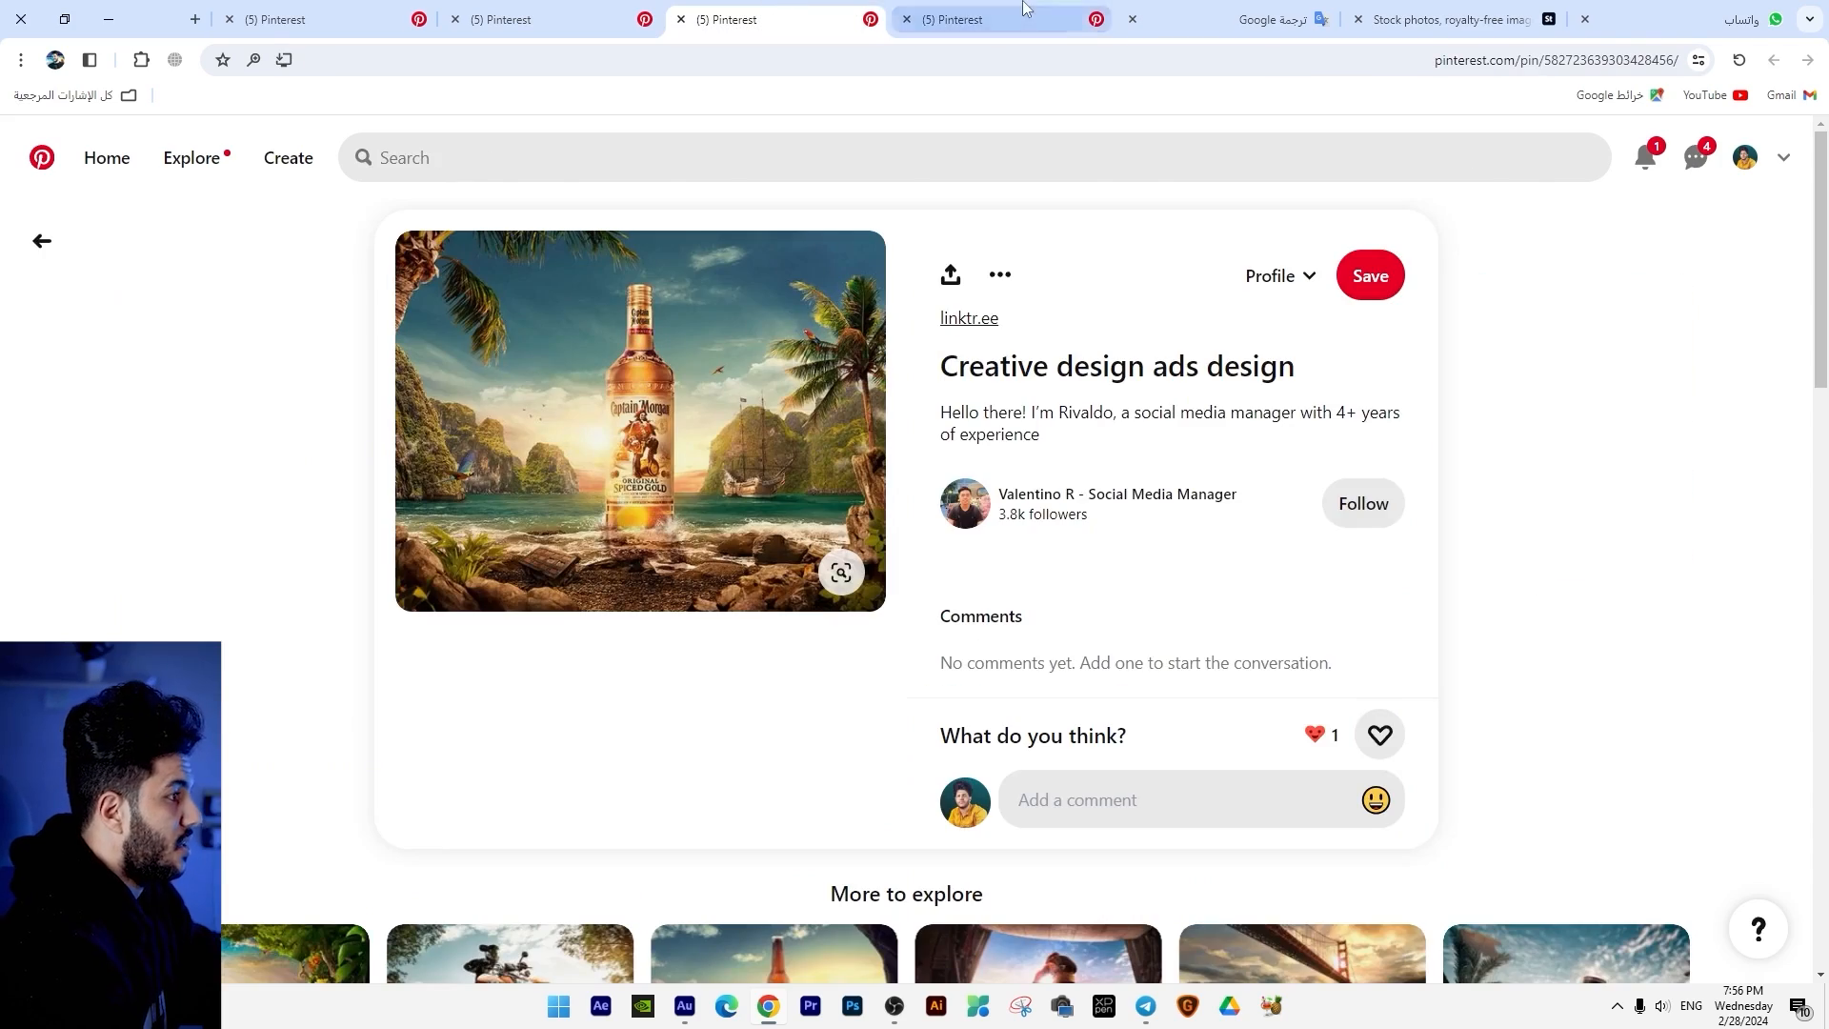
pyautogui.click(939, 17)
# Step: Open the "Amazing Photo Manipulation & Retouching" pin from the search results and look through its related pins
pyautogui.scroll(-6, 979, 612)
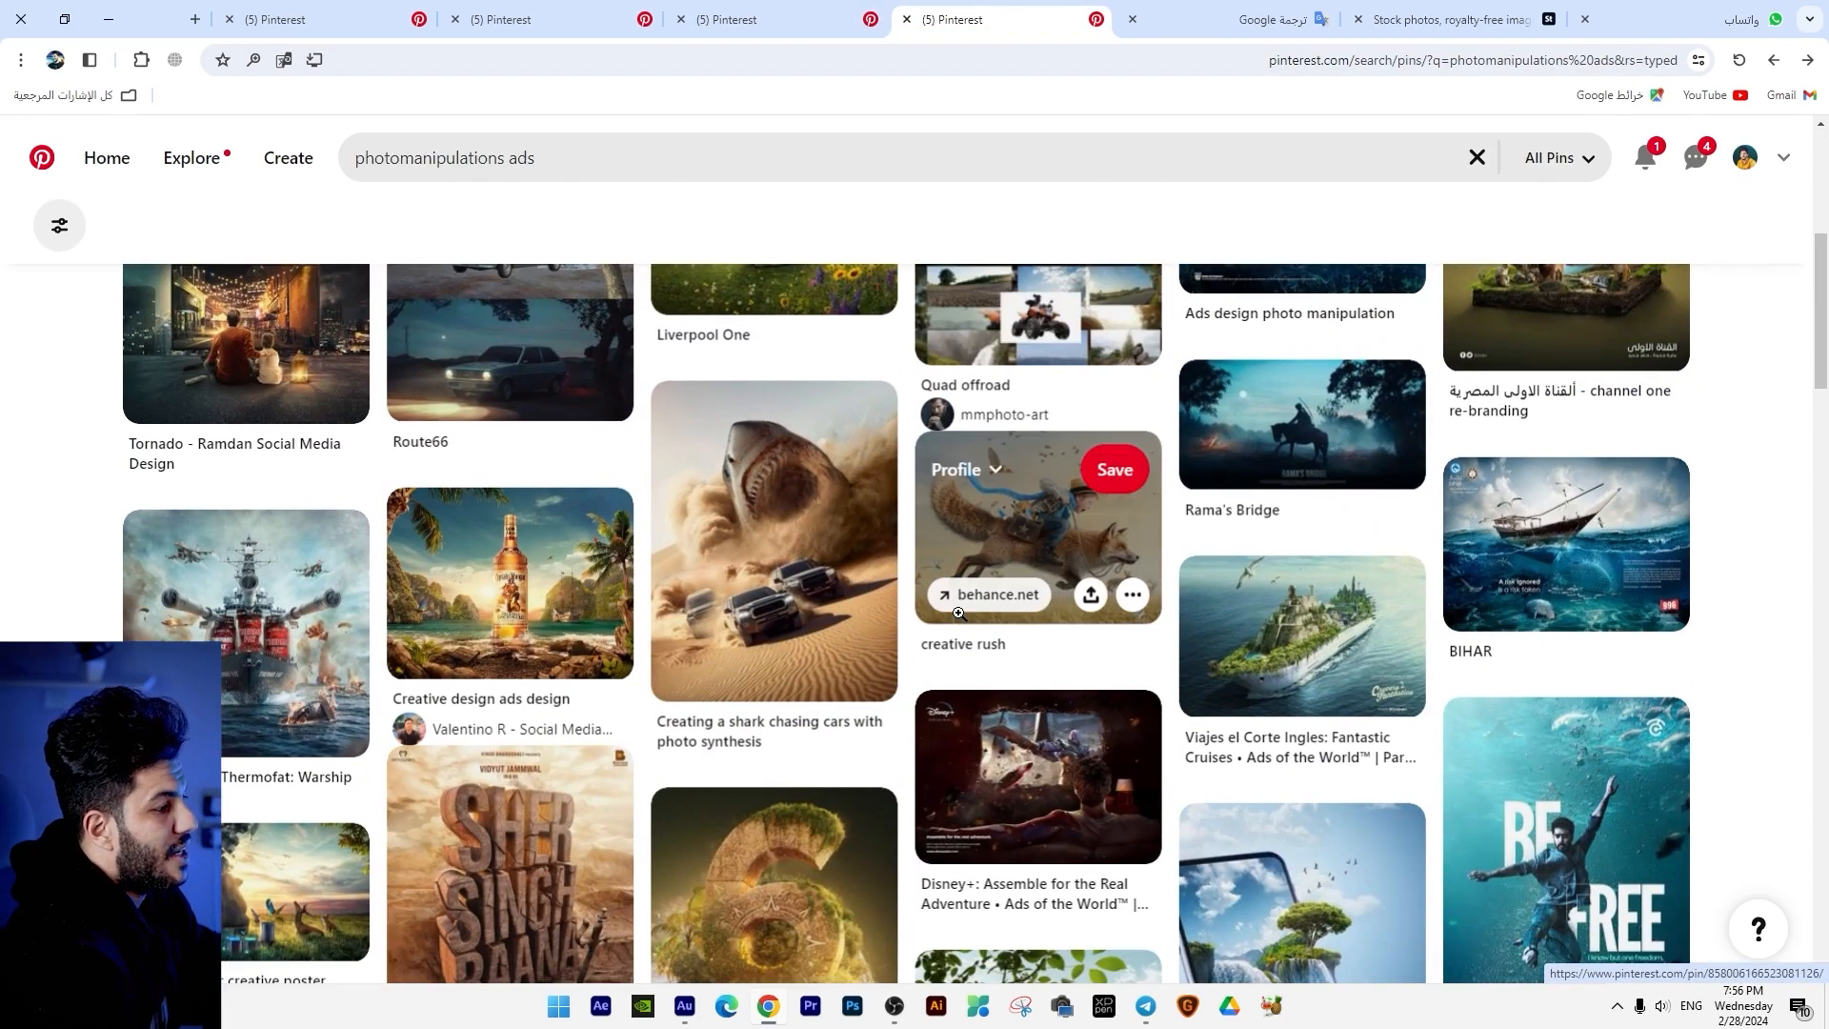
pyautogui.scroll(-2, 1042, 728)
pyautogui.scroll(-4, 1096, 733)
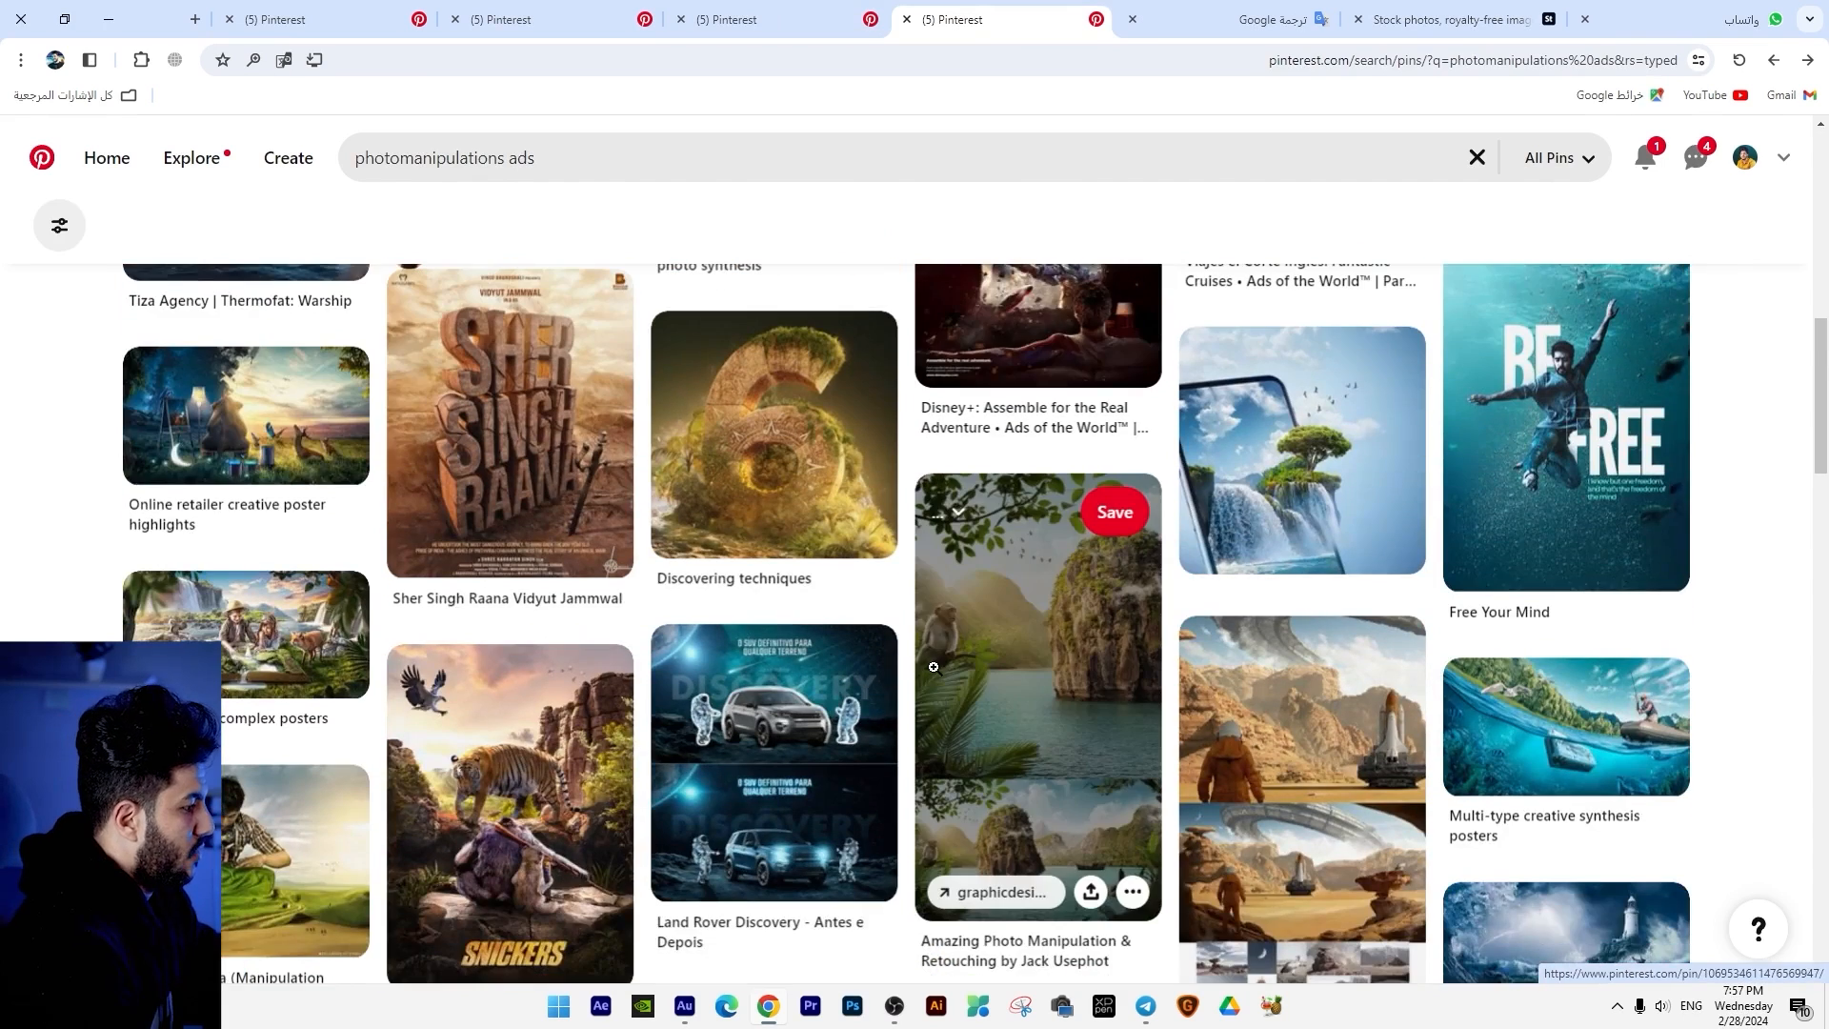
pyautogui.click(1142, 740)
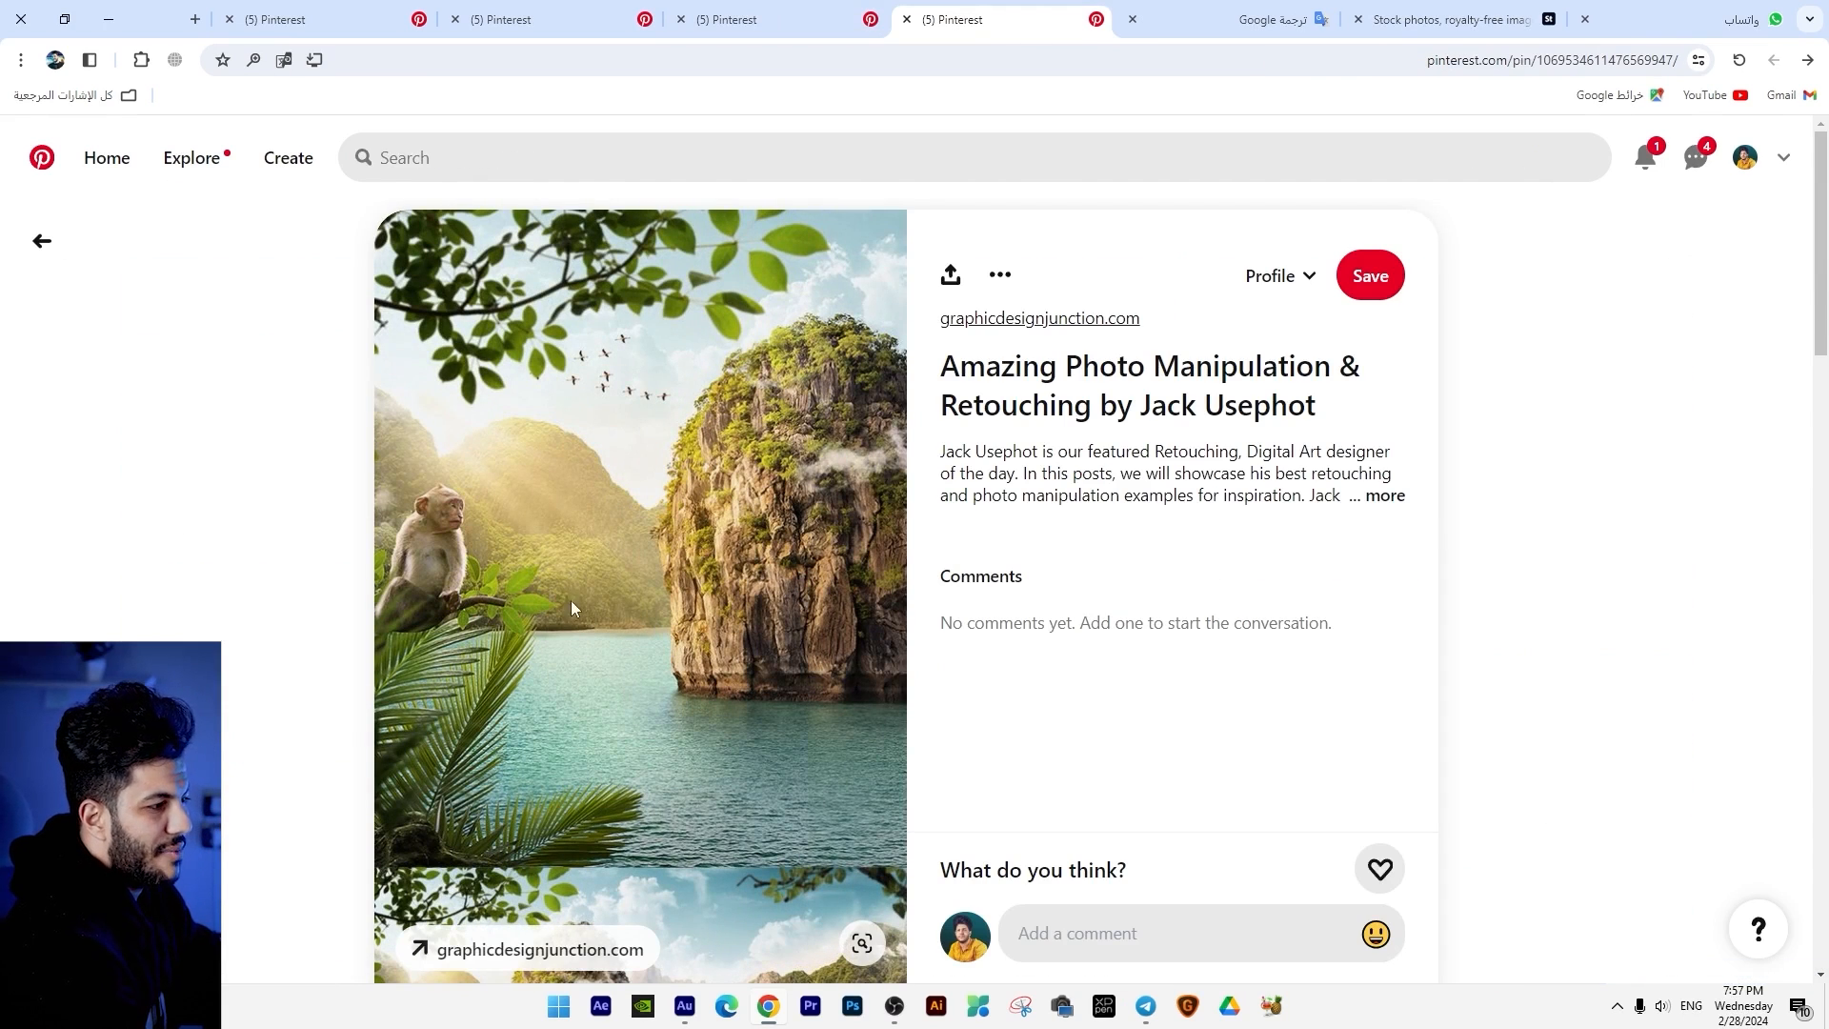
pyautogui.scroll(-7, 607, 626)
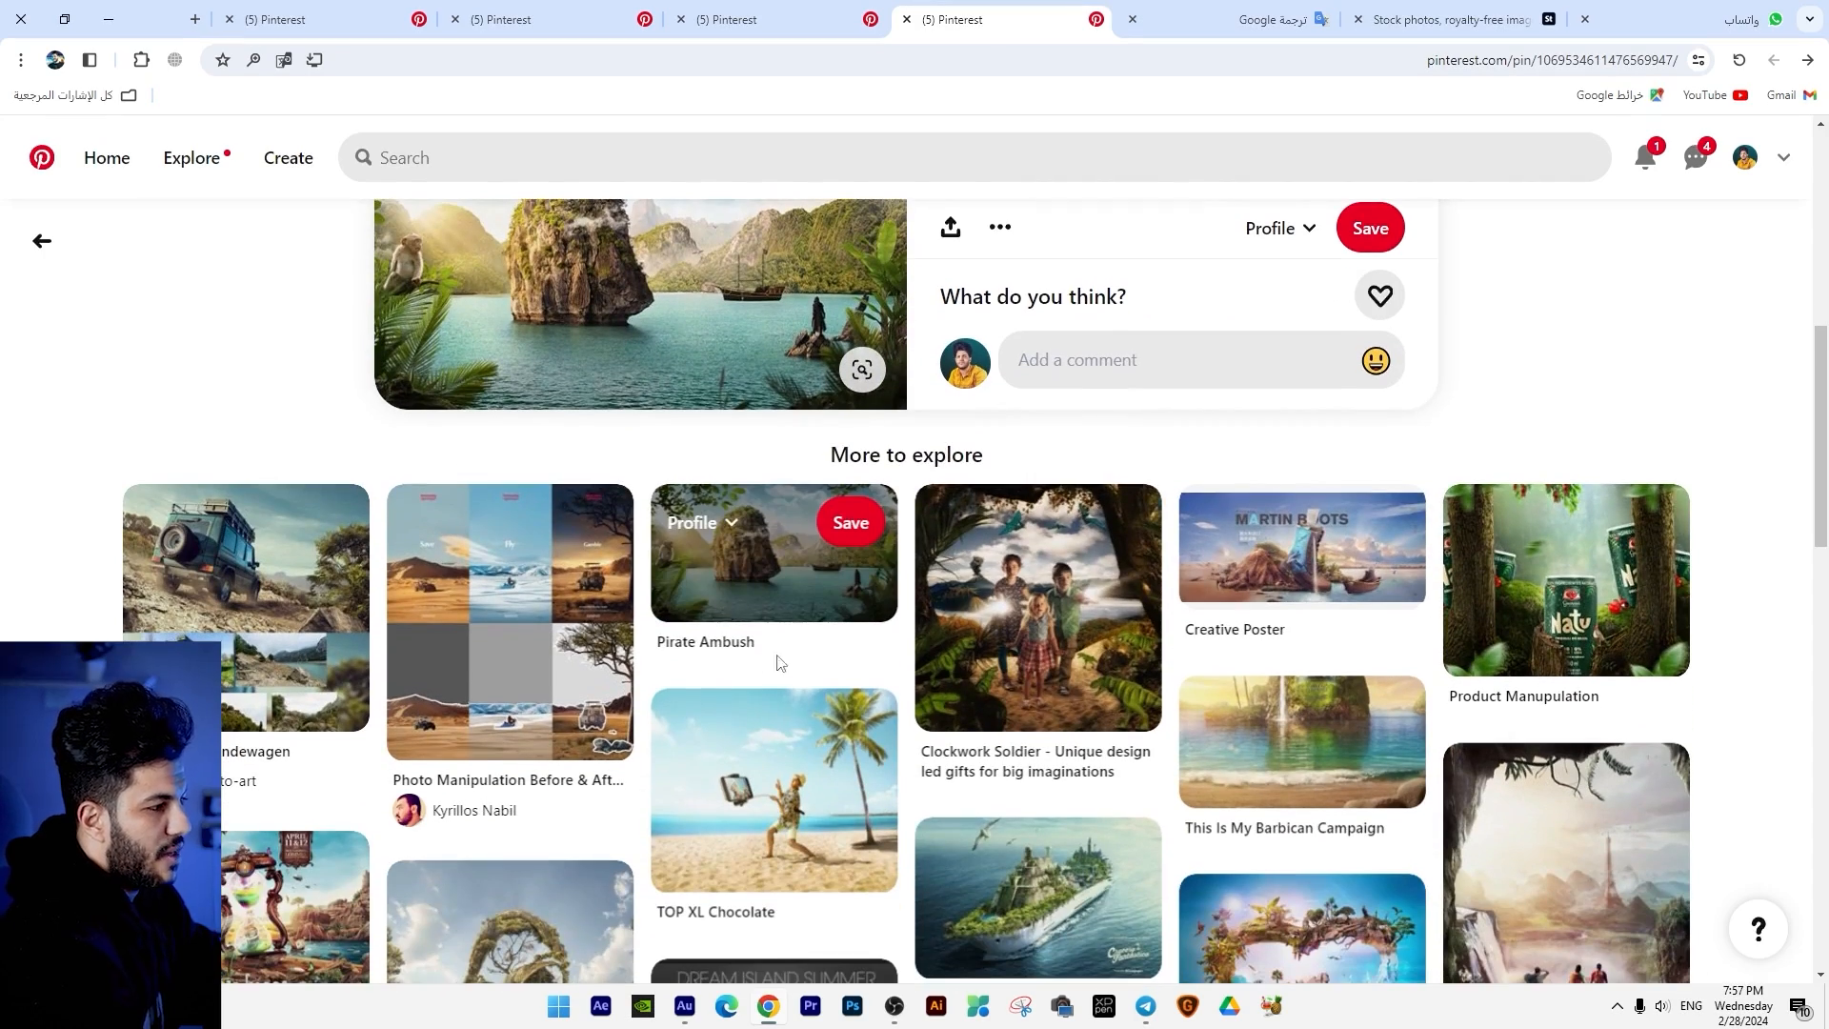
pyautogui.scroll(-1, 995, 629)
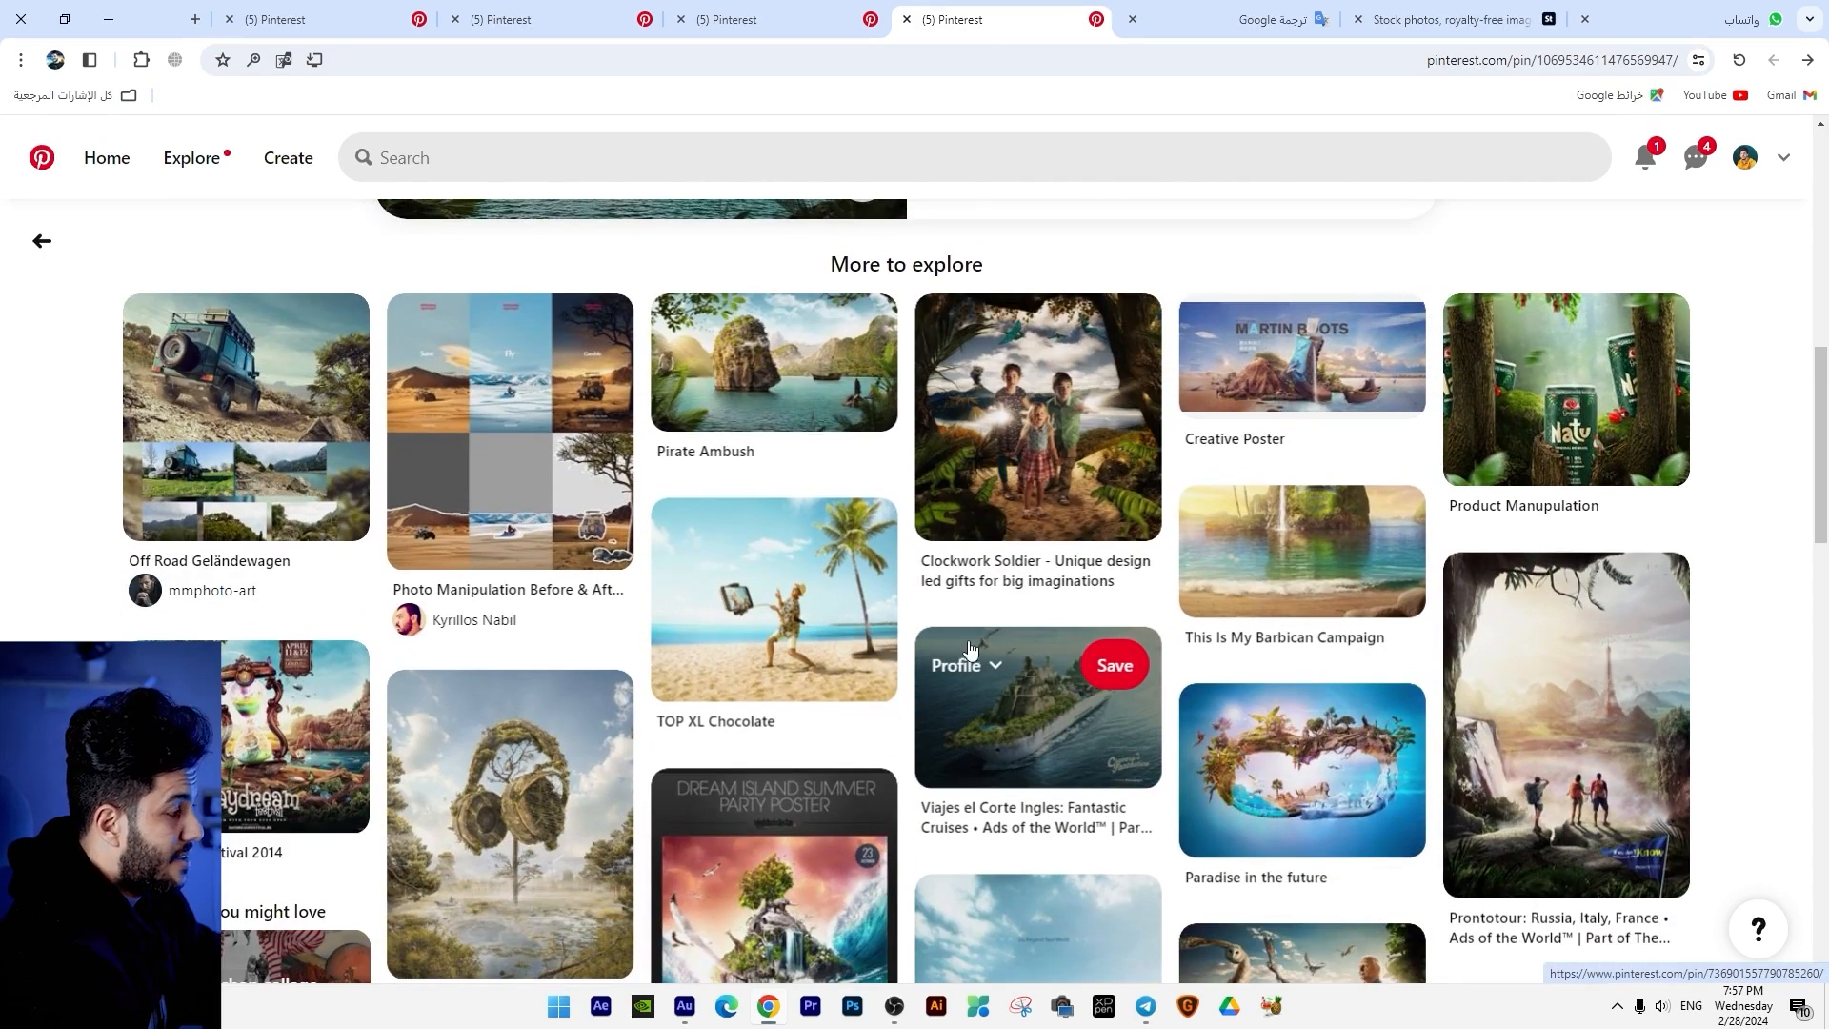
pyautogui.scroll(-2, 968, 649)
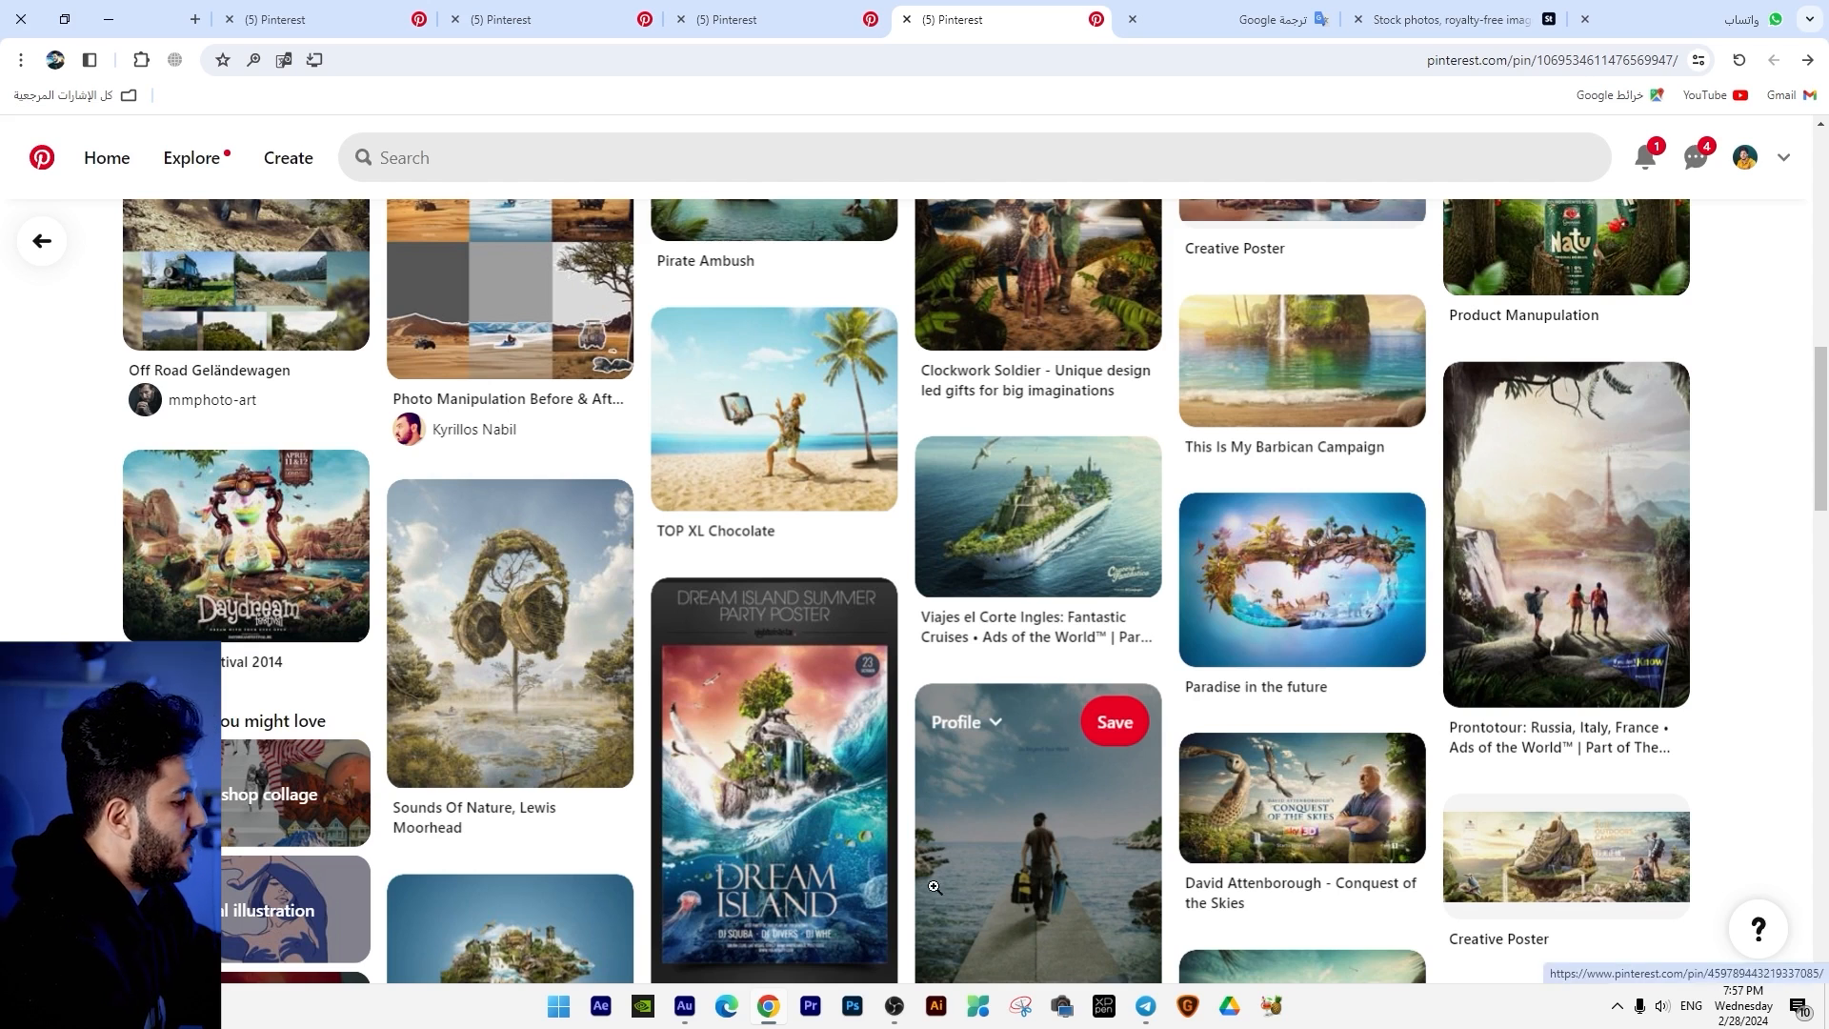
# Step: Switch to Photoshop and create a 4000 x 2250 px RGB document at 300 pixels/inch with a white background
pyautogui.click(855, 1013)
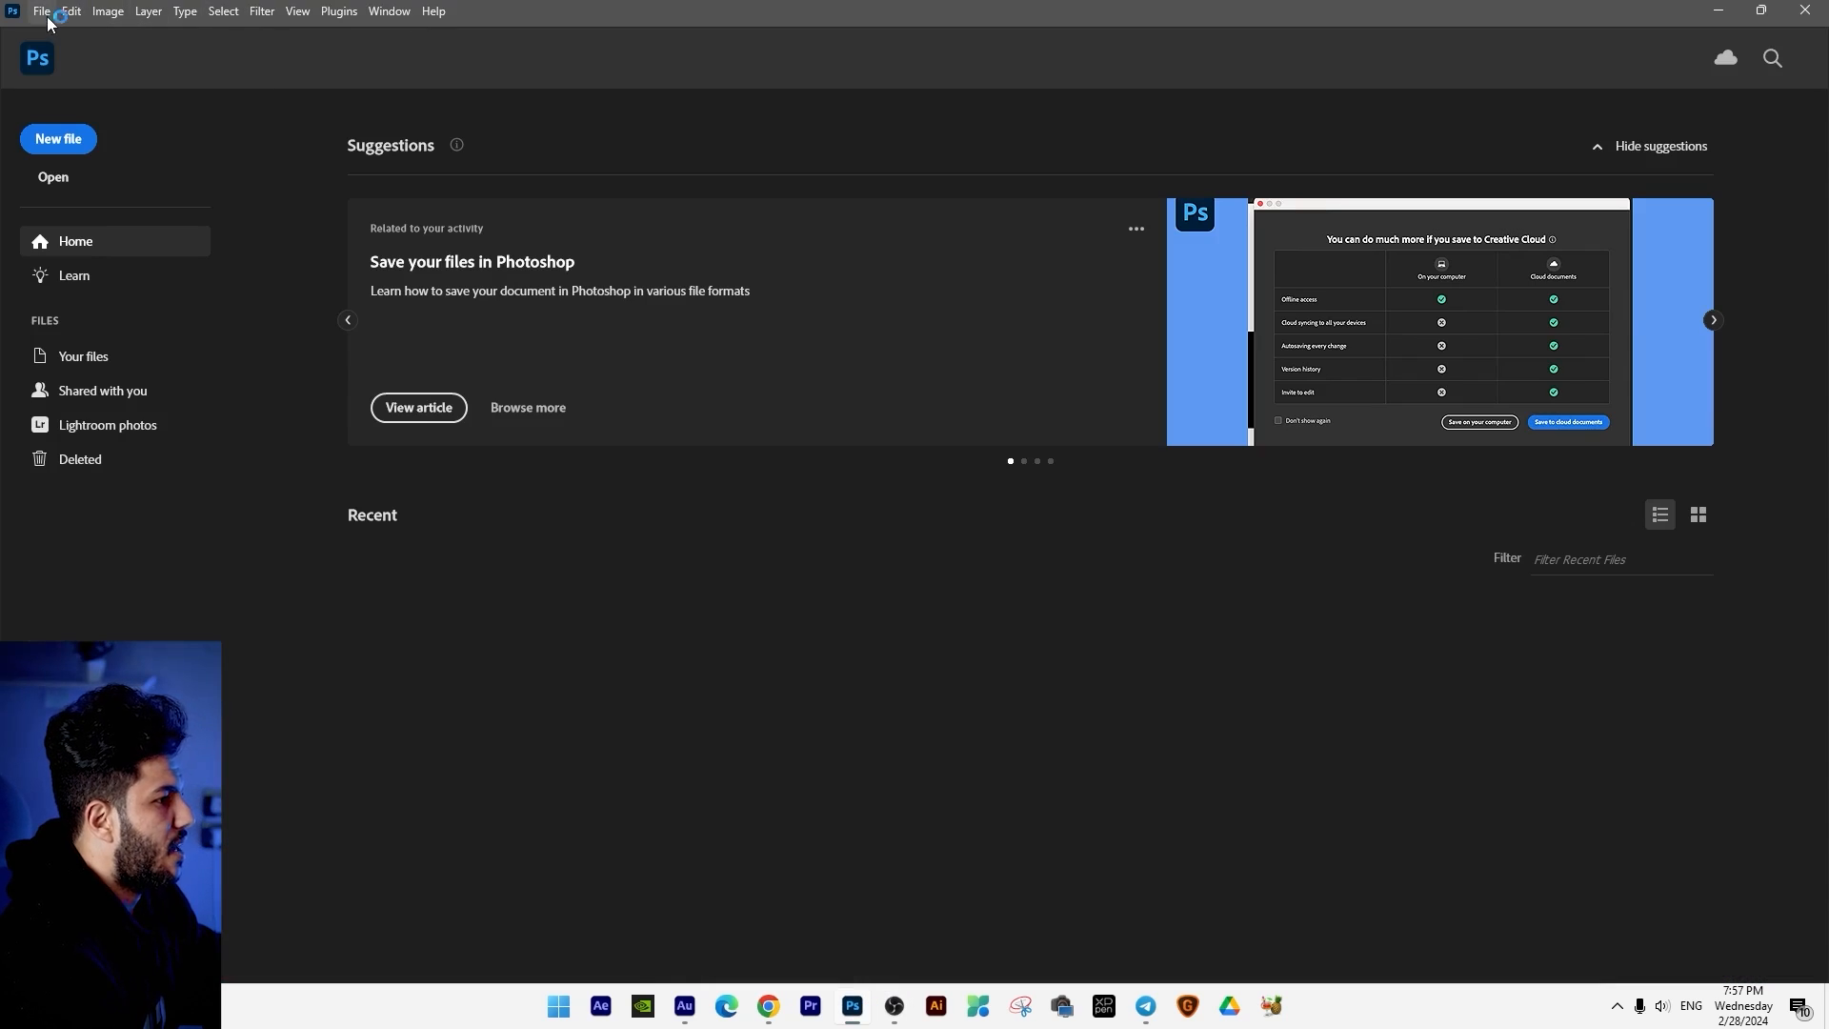
pyautogui.click(42, 12)
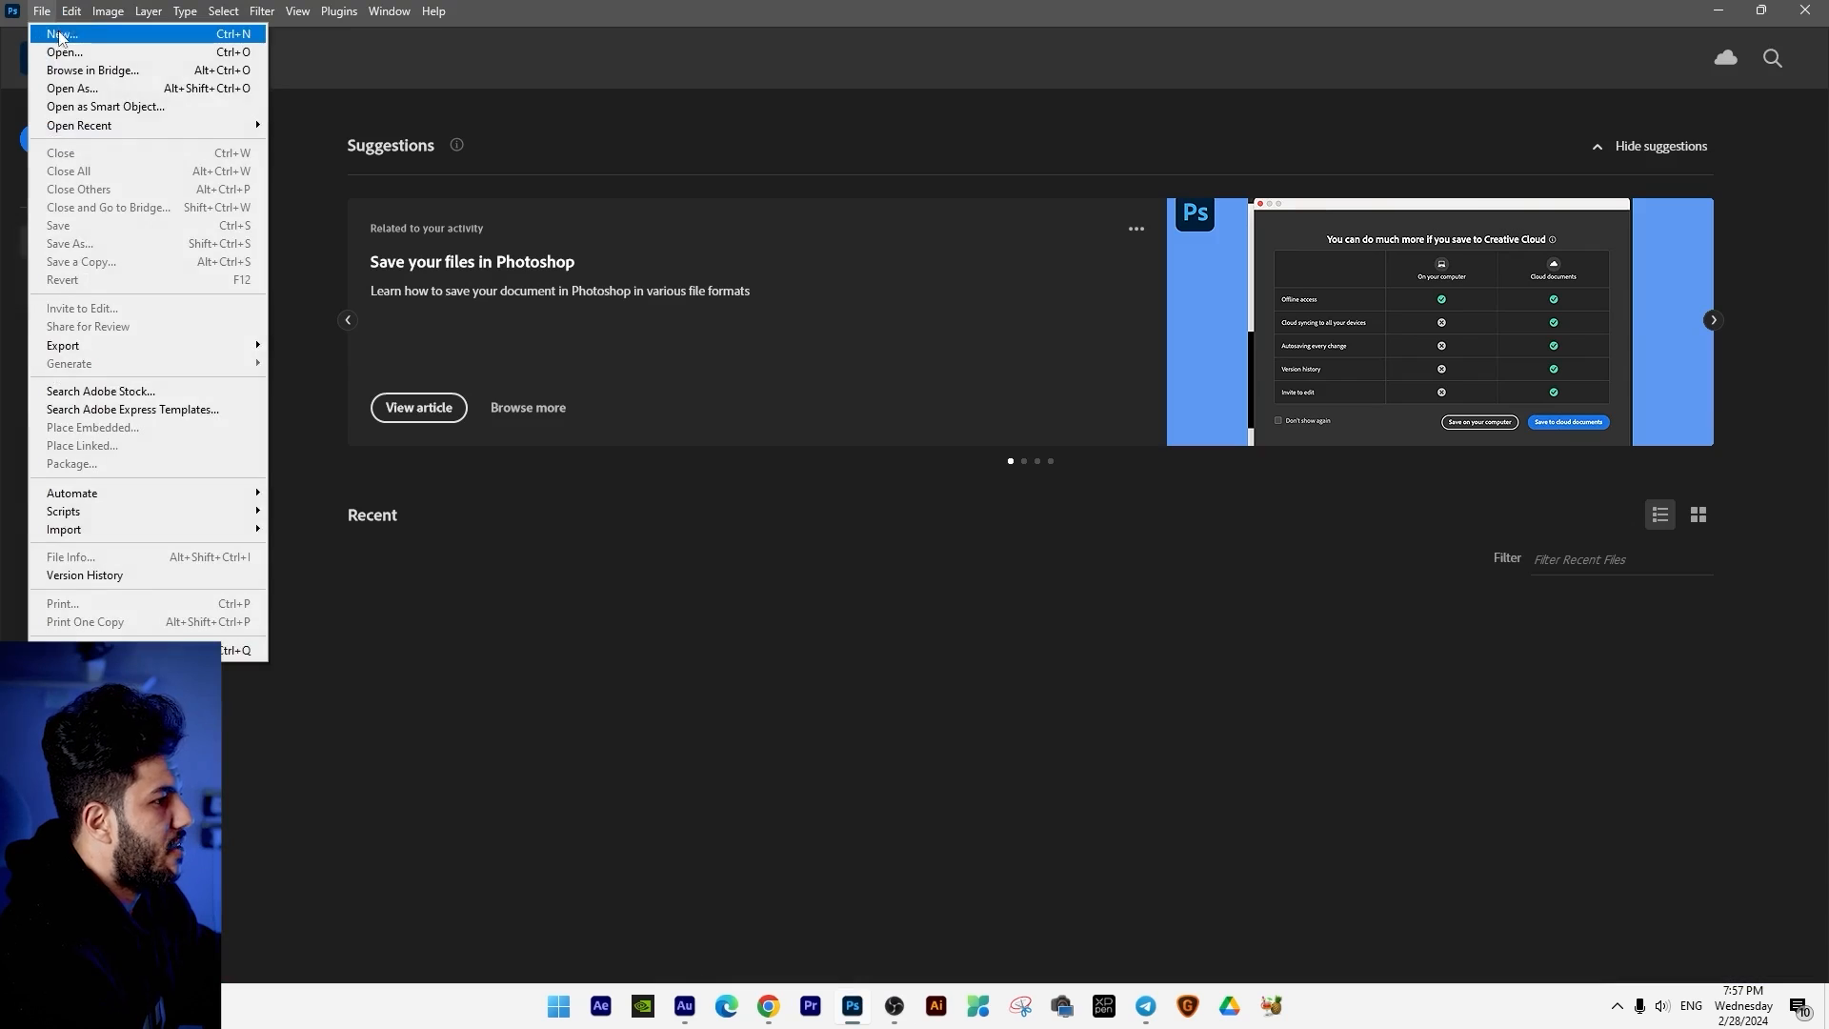
pyautogui.click(60, 34)
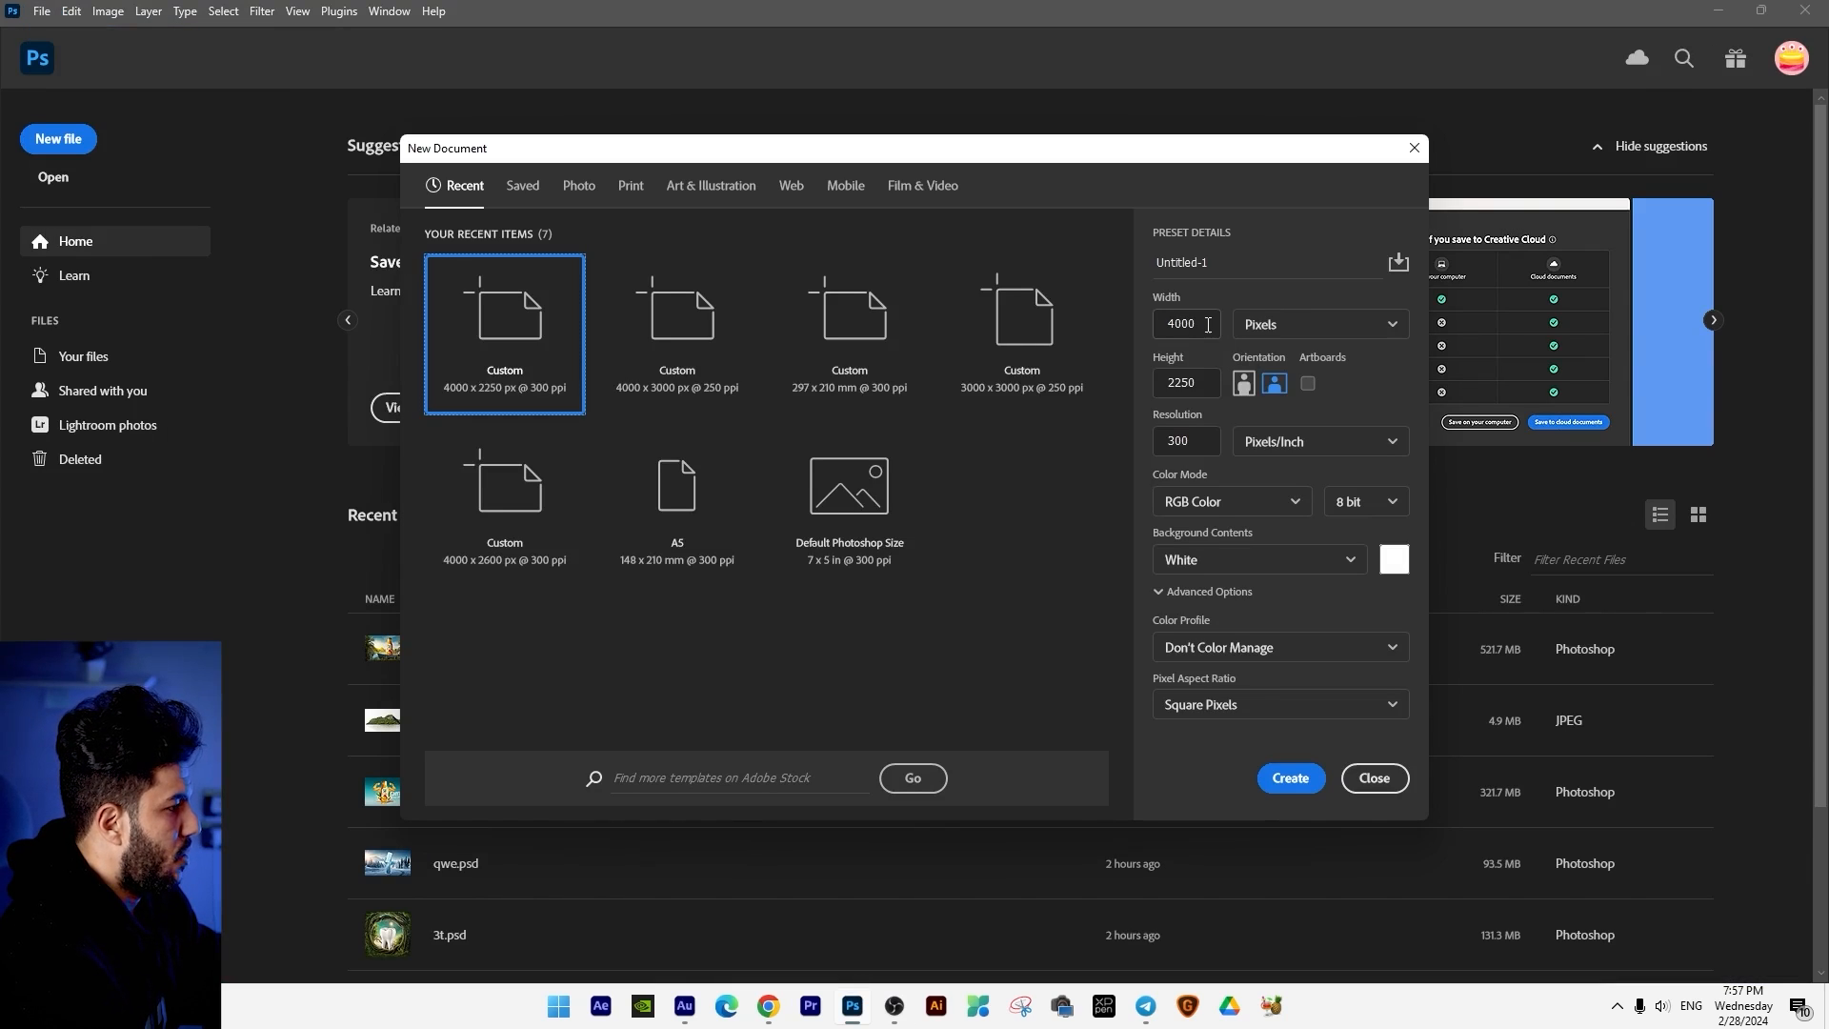
pyautogui.doubleClick(1168, 385)
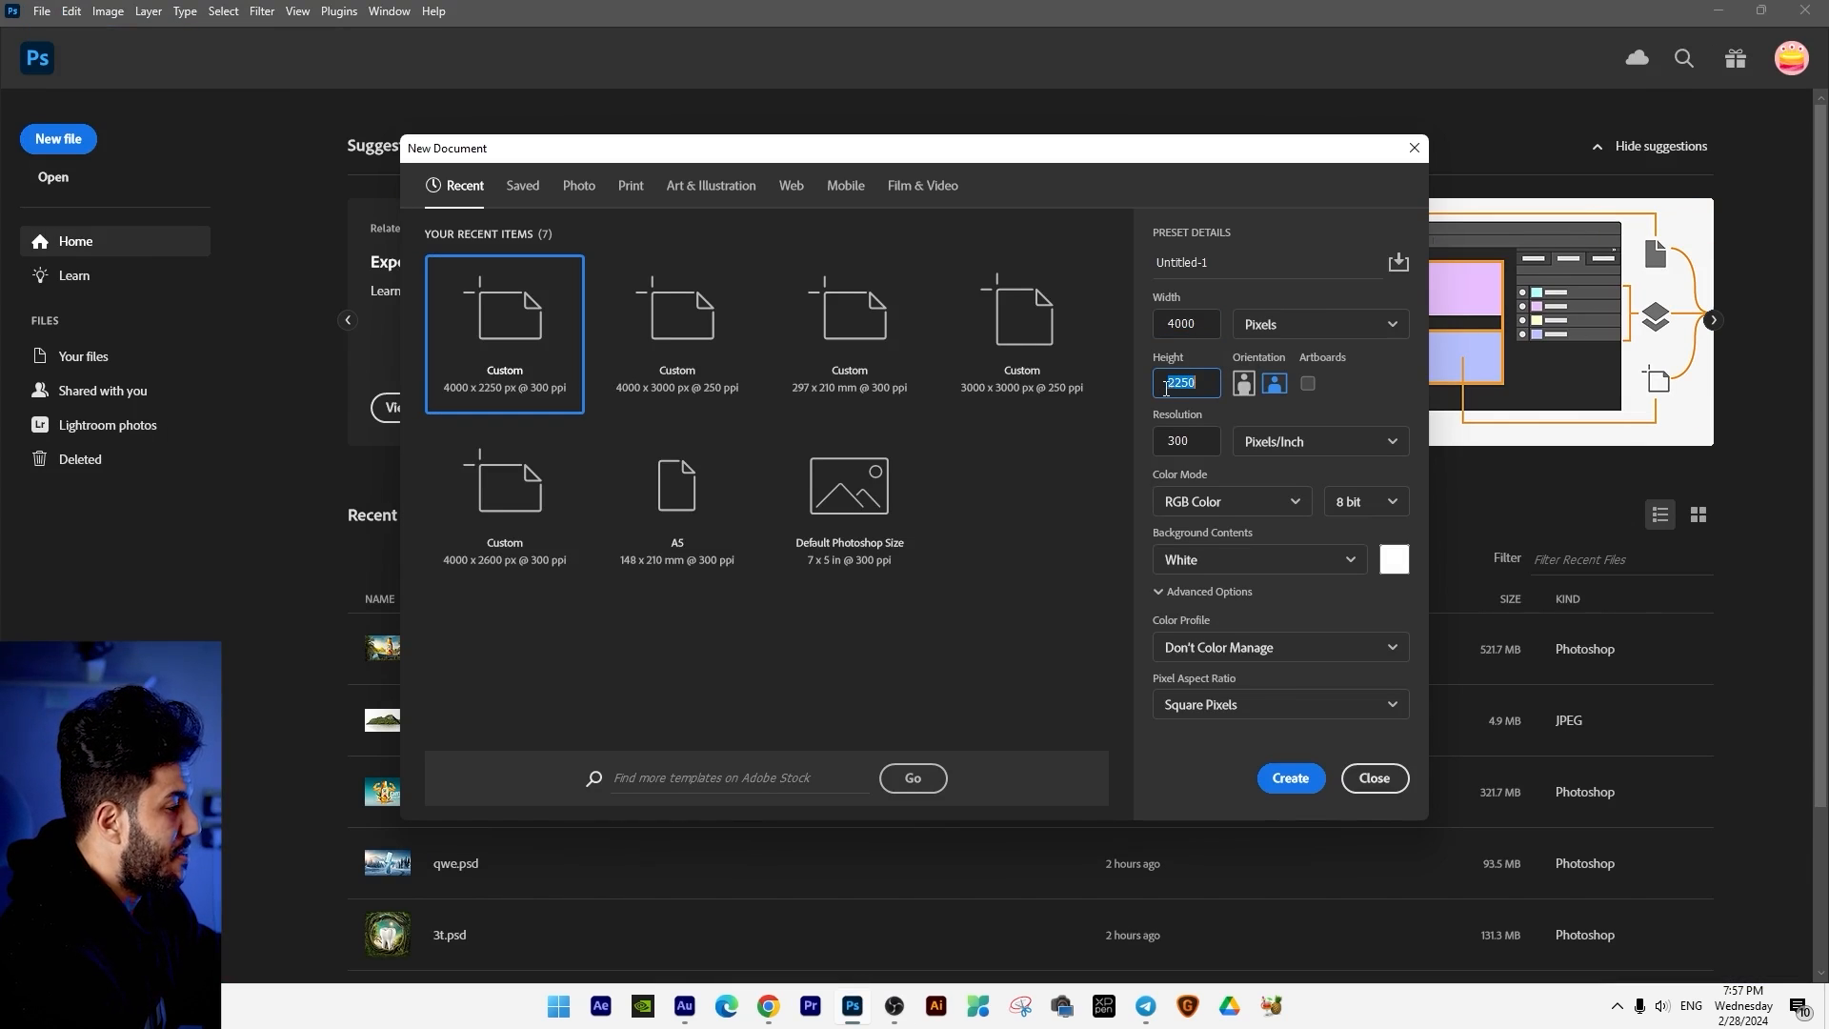
pyautogui.moveTo(1196, 442); pyautogui.dragTo(1151, 445)
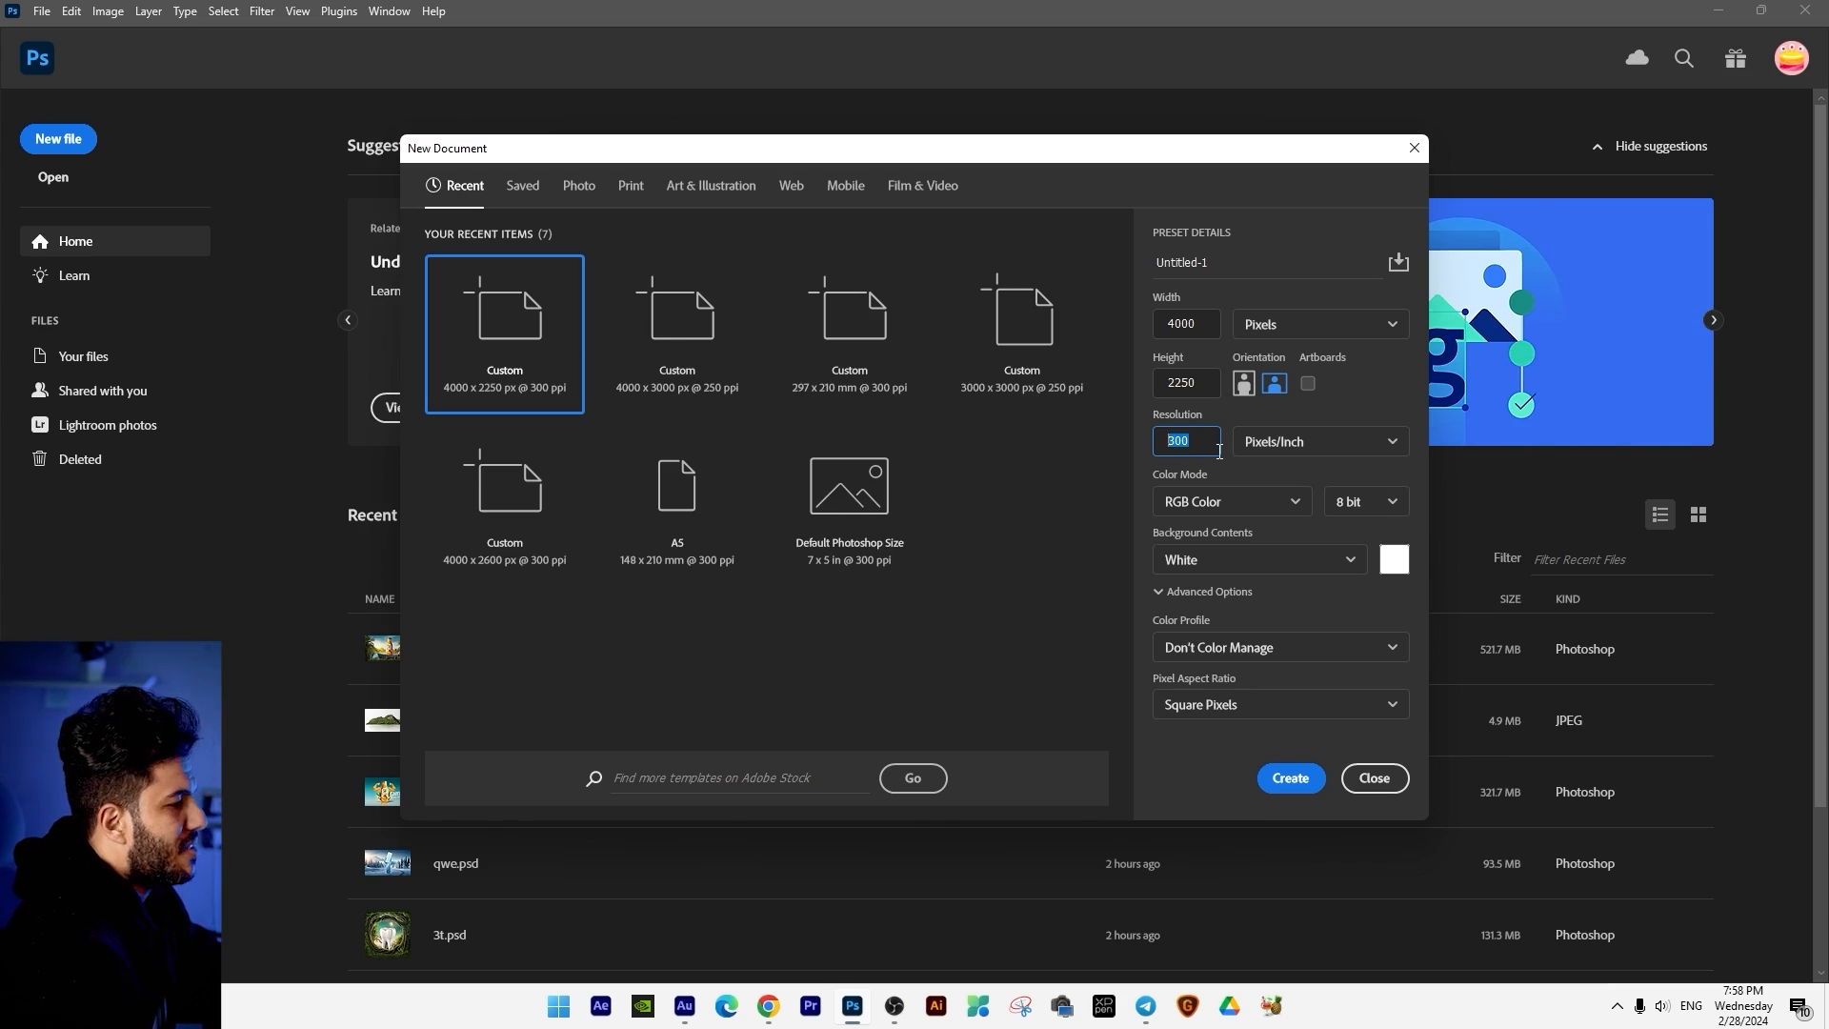
pyautogui.click(1290, 778)
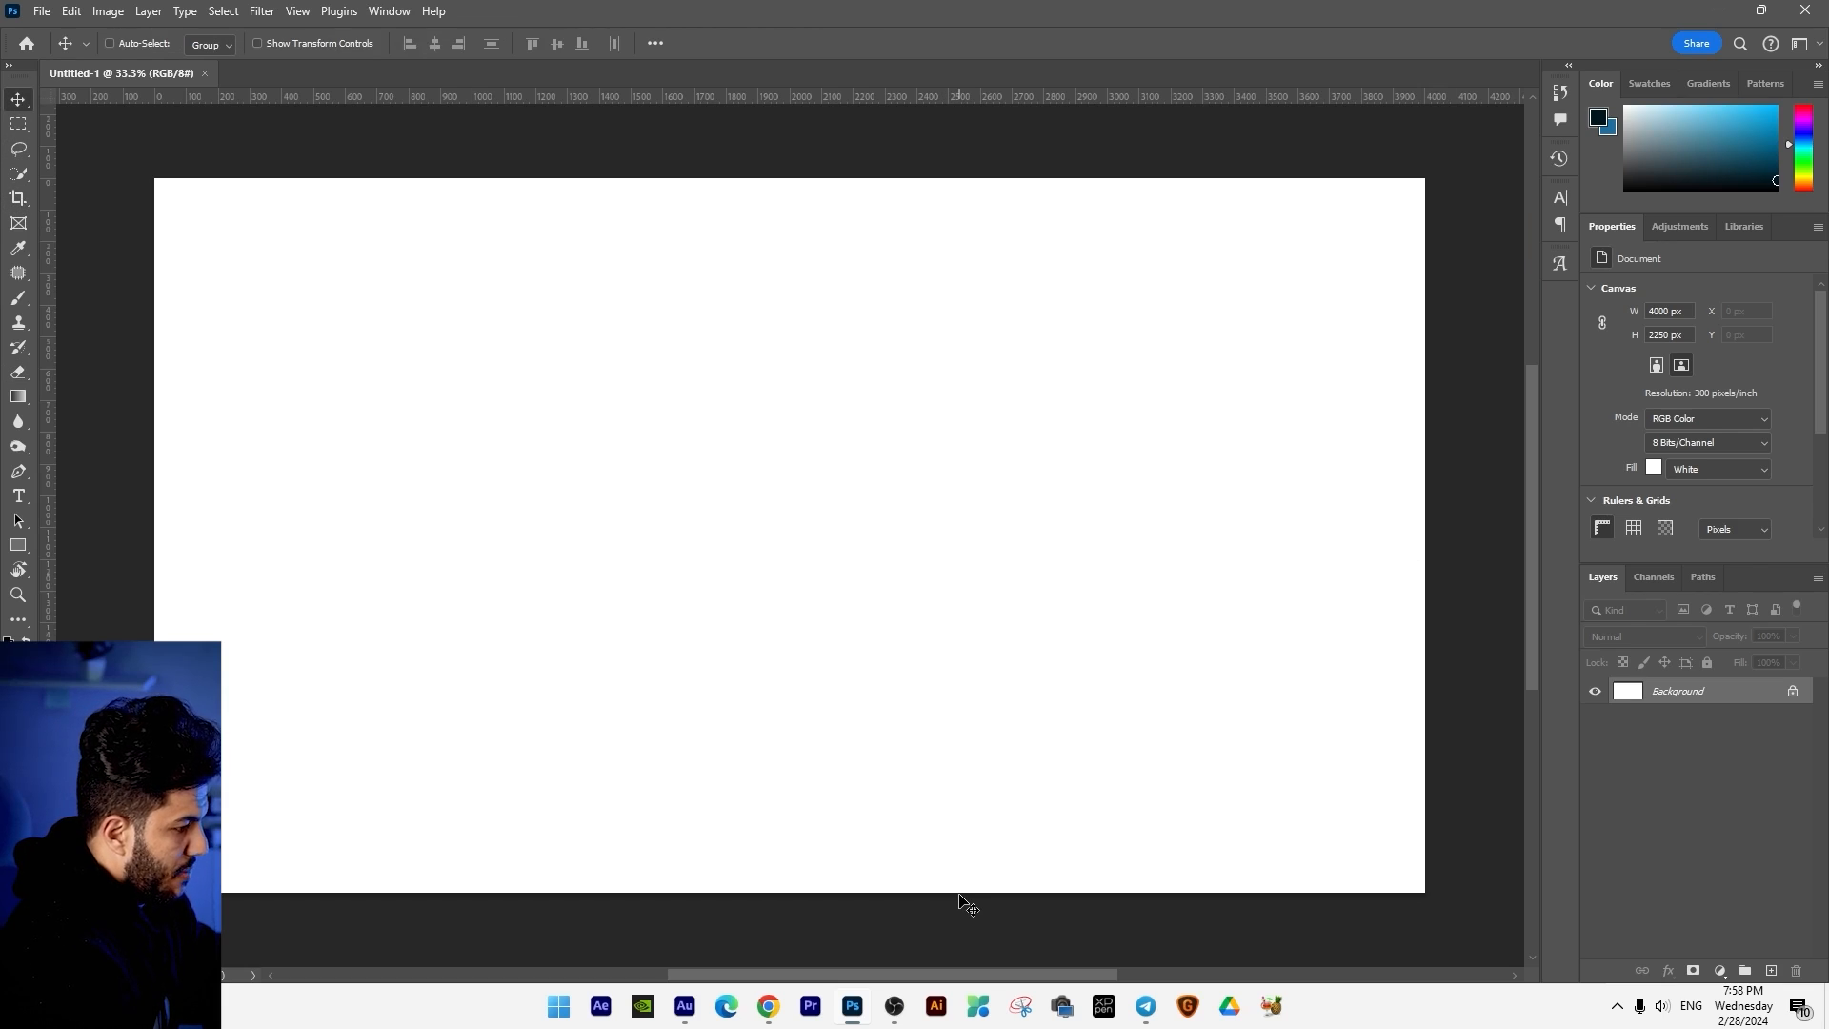
# Step: Switch to Chrome and open the Adobe Stock website in a new tab
pyautogui.click(768, 1006)
pyautogui.click(196, 19)
pyautogui.write('a')
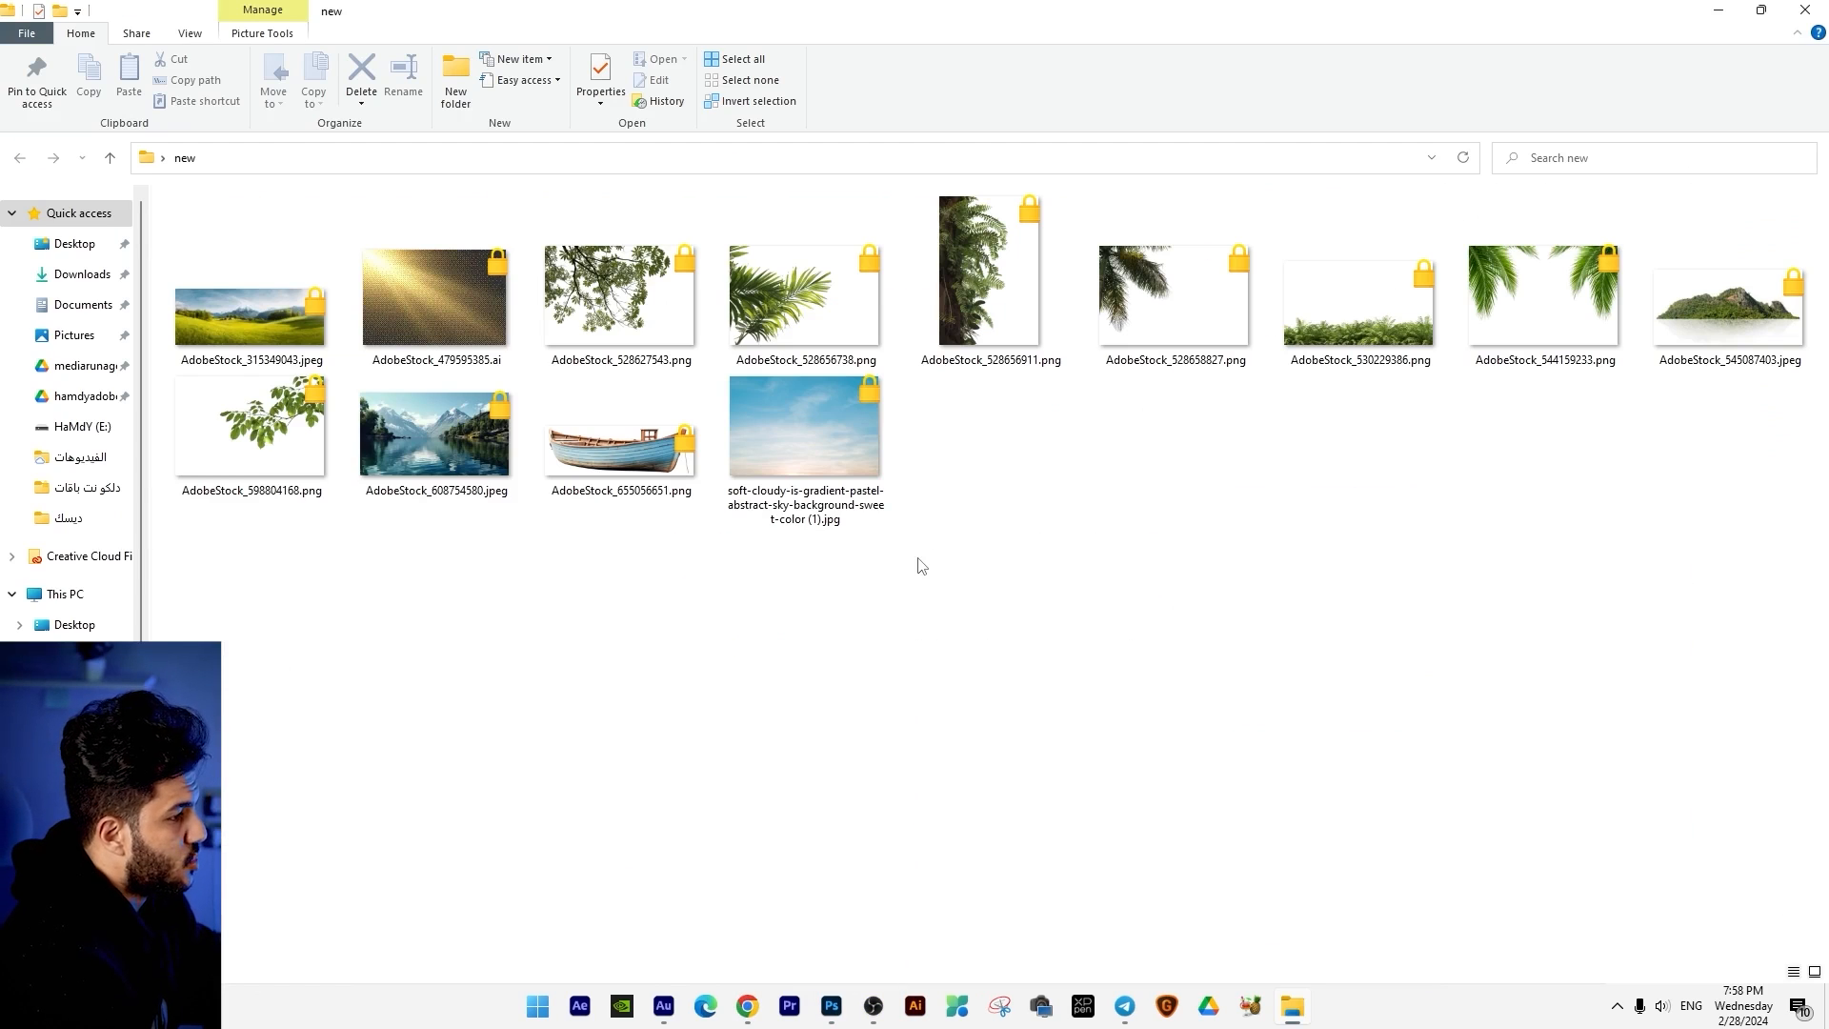
# Step: Preview the lake and mountains image AdobeStock_608754580.jpeg from the "new" folder, and close it again
pyautogui.doubleClick(486, 448)
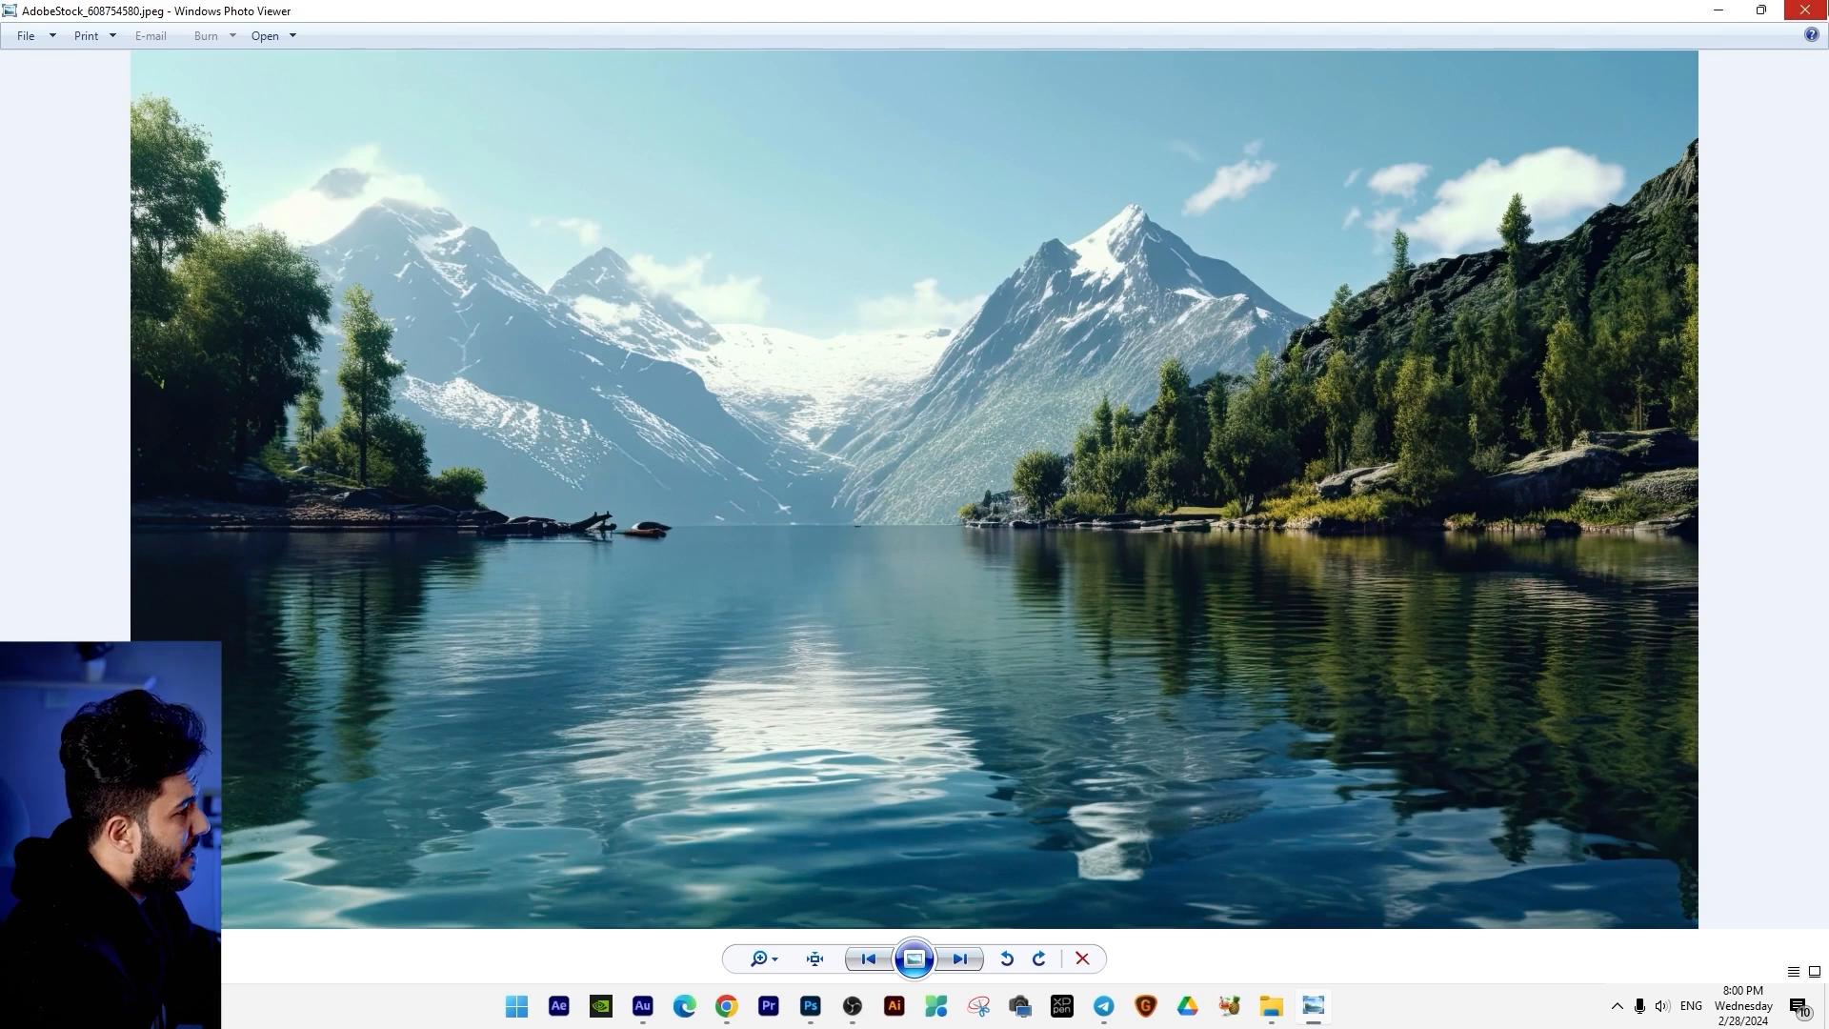
pyautogui.click(1805, 9)
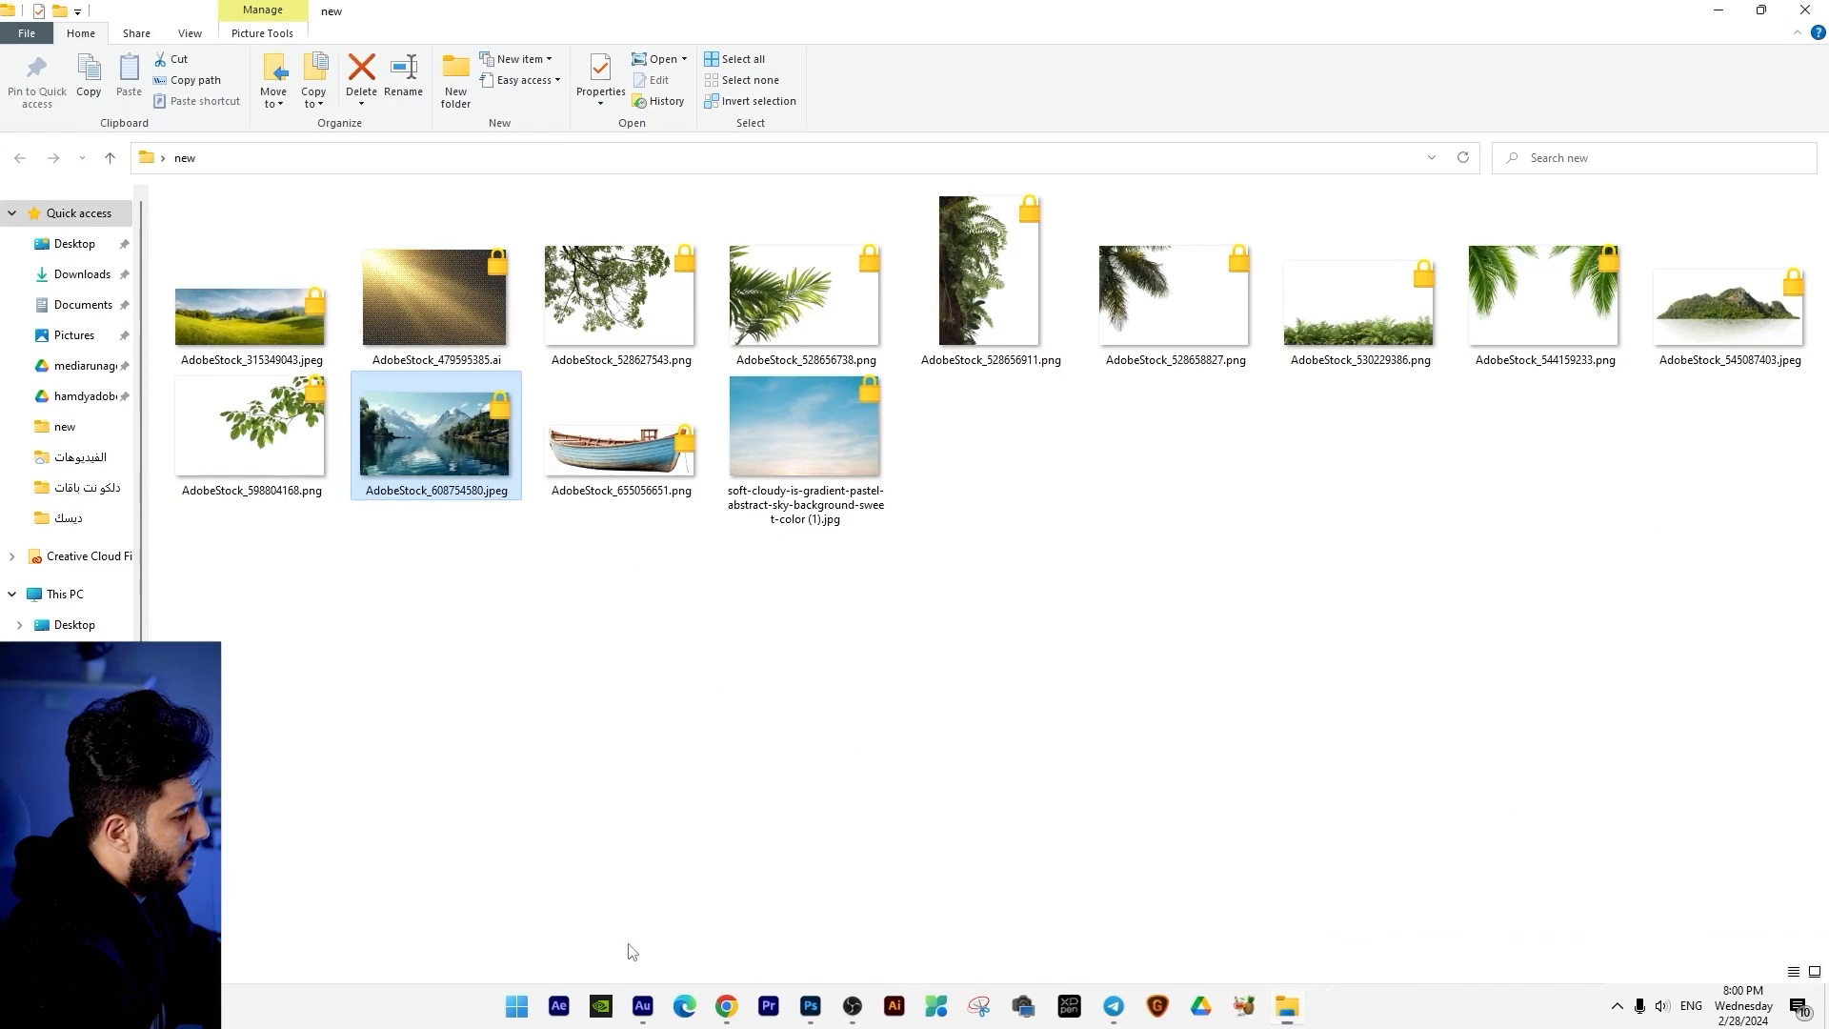
# Step: Switch back to Chrome and copy the English translation "mountains" from Google Translate
pyautogui.click(747, 1006)
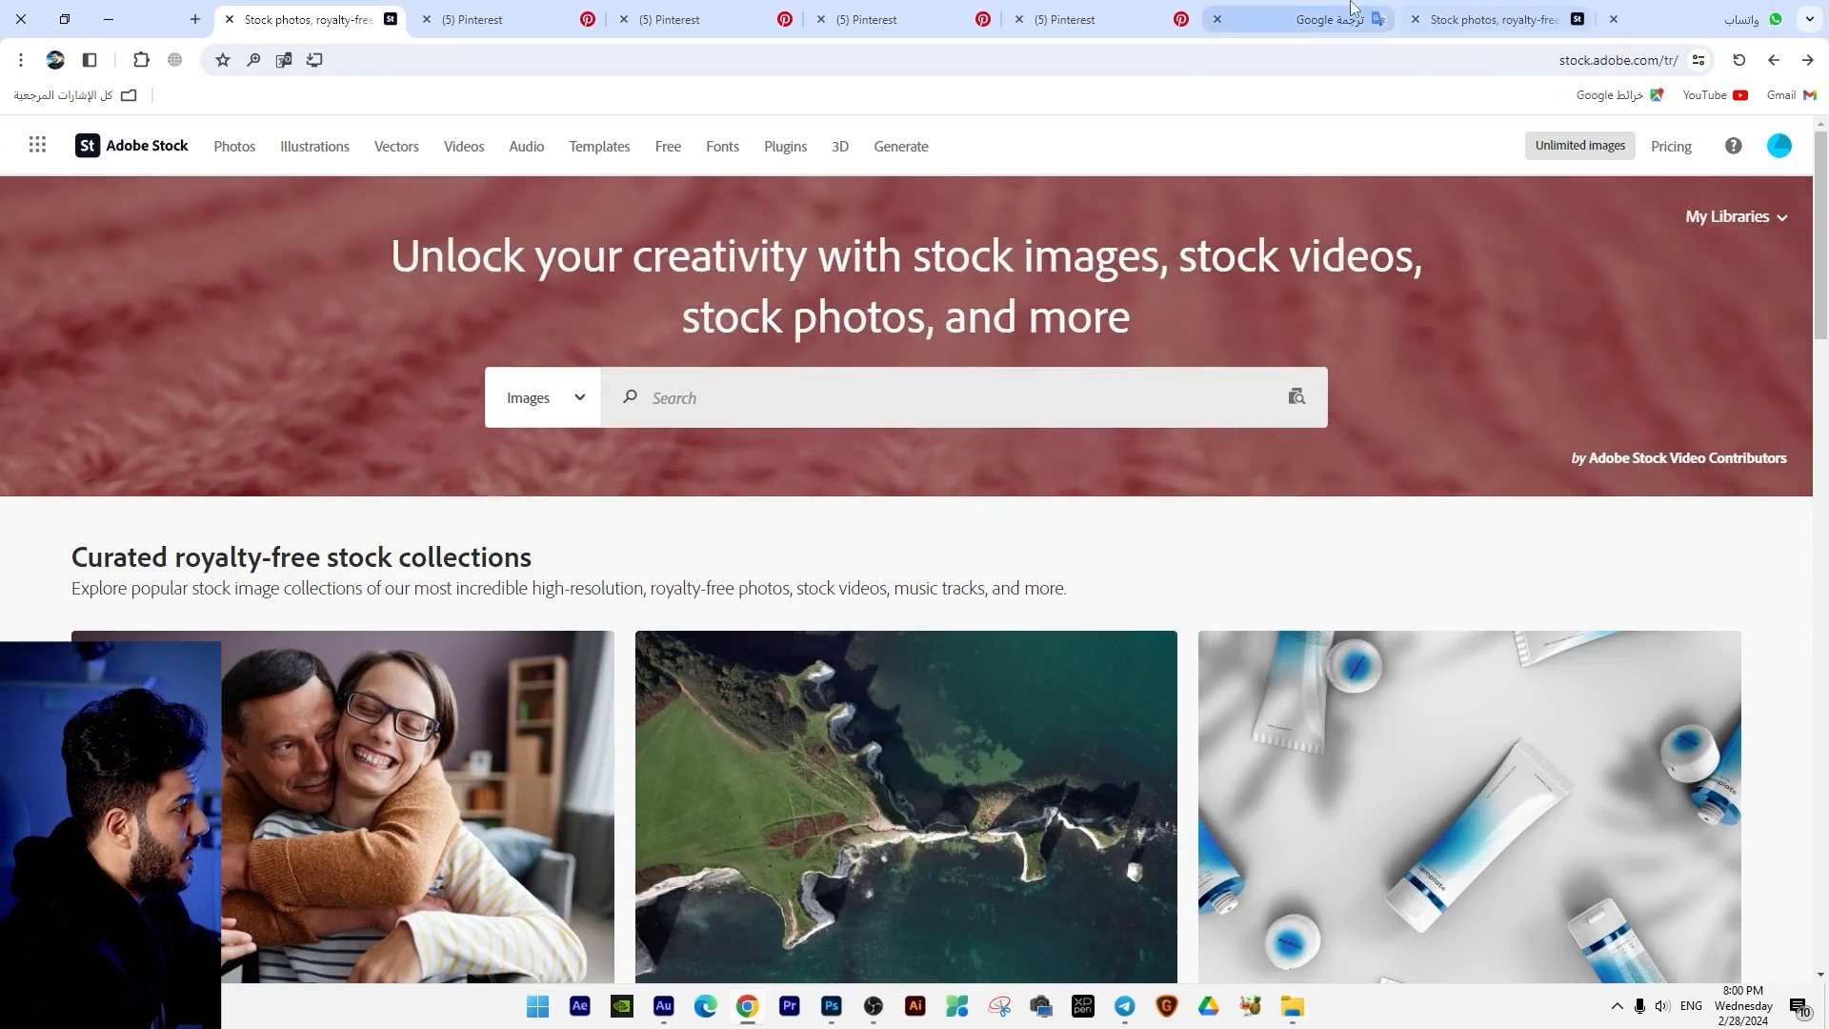
pyautogui.click(1345, 8)
pyautogui.moveTo(1432, 335); pyautogui.dragTo(1604, 319)
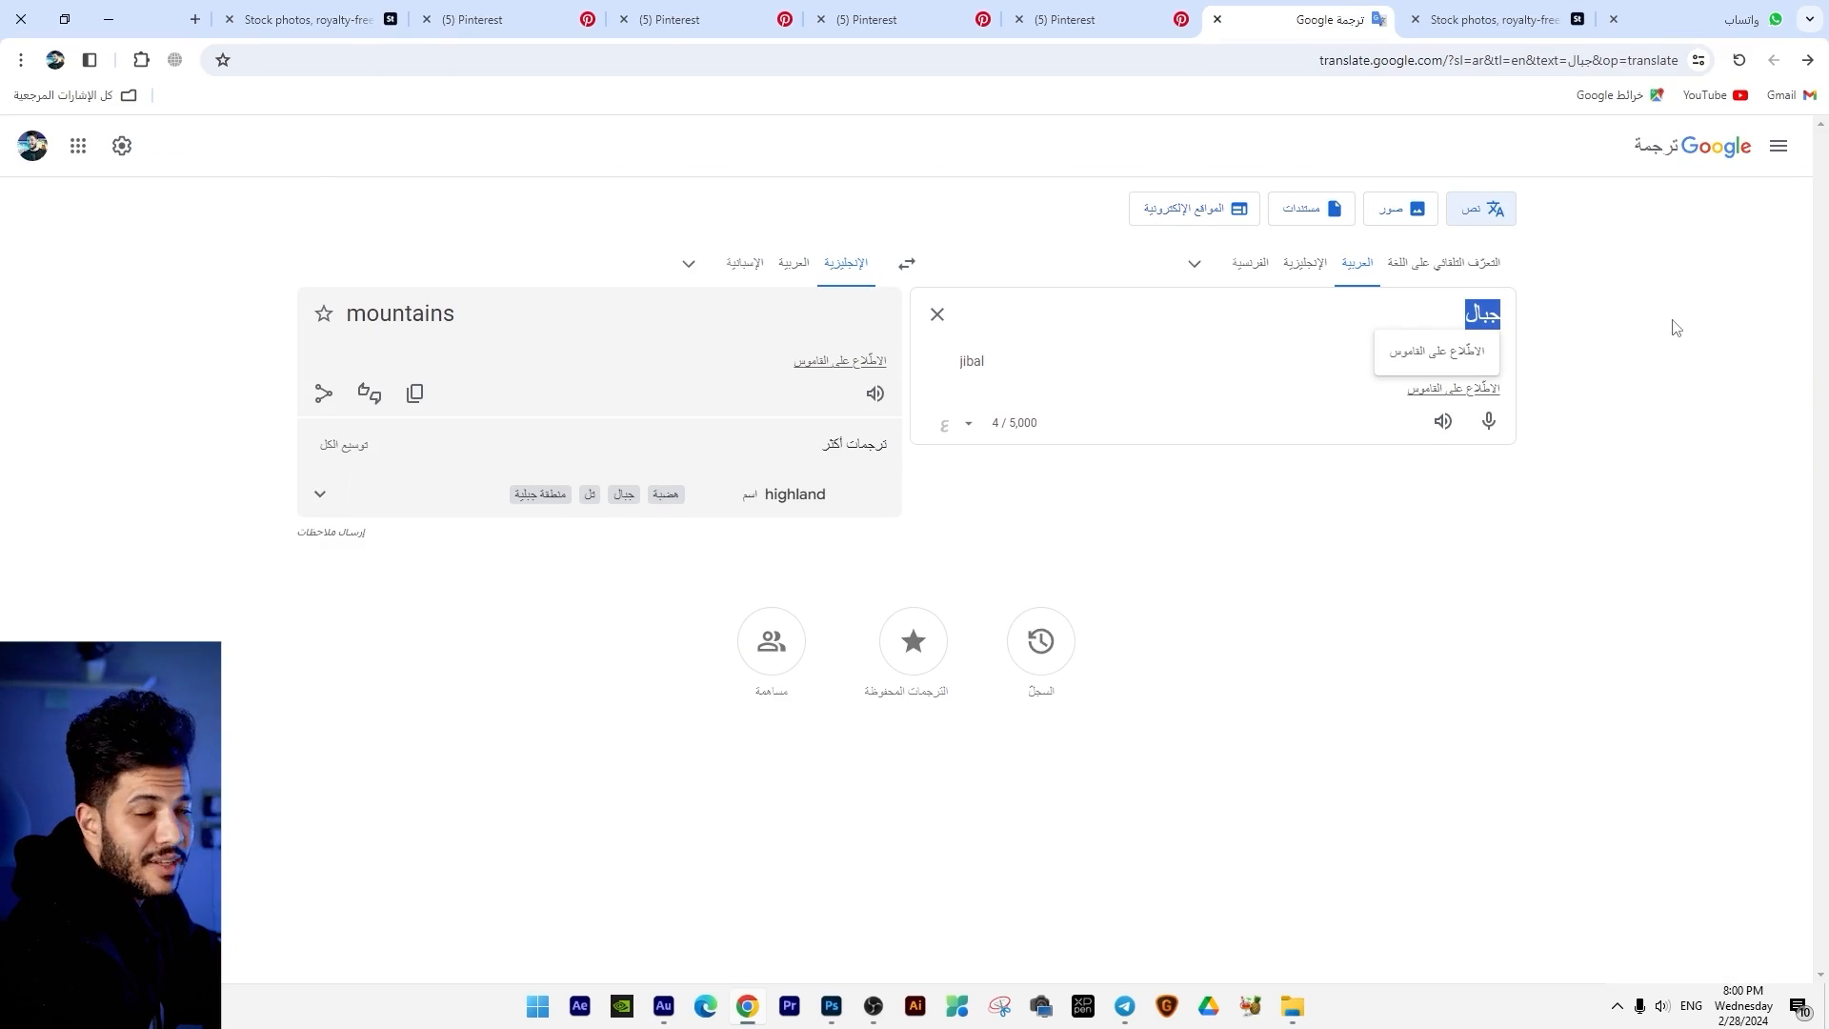
pyautogui.click(414, 393)
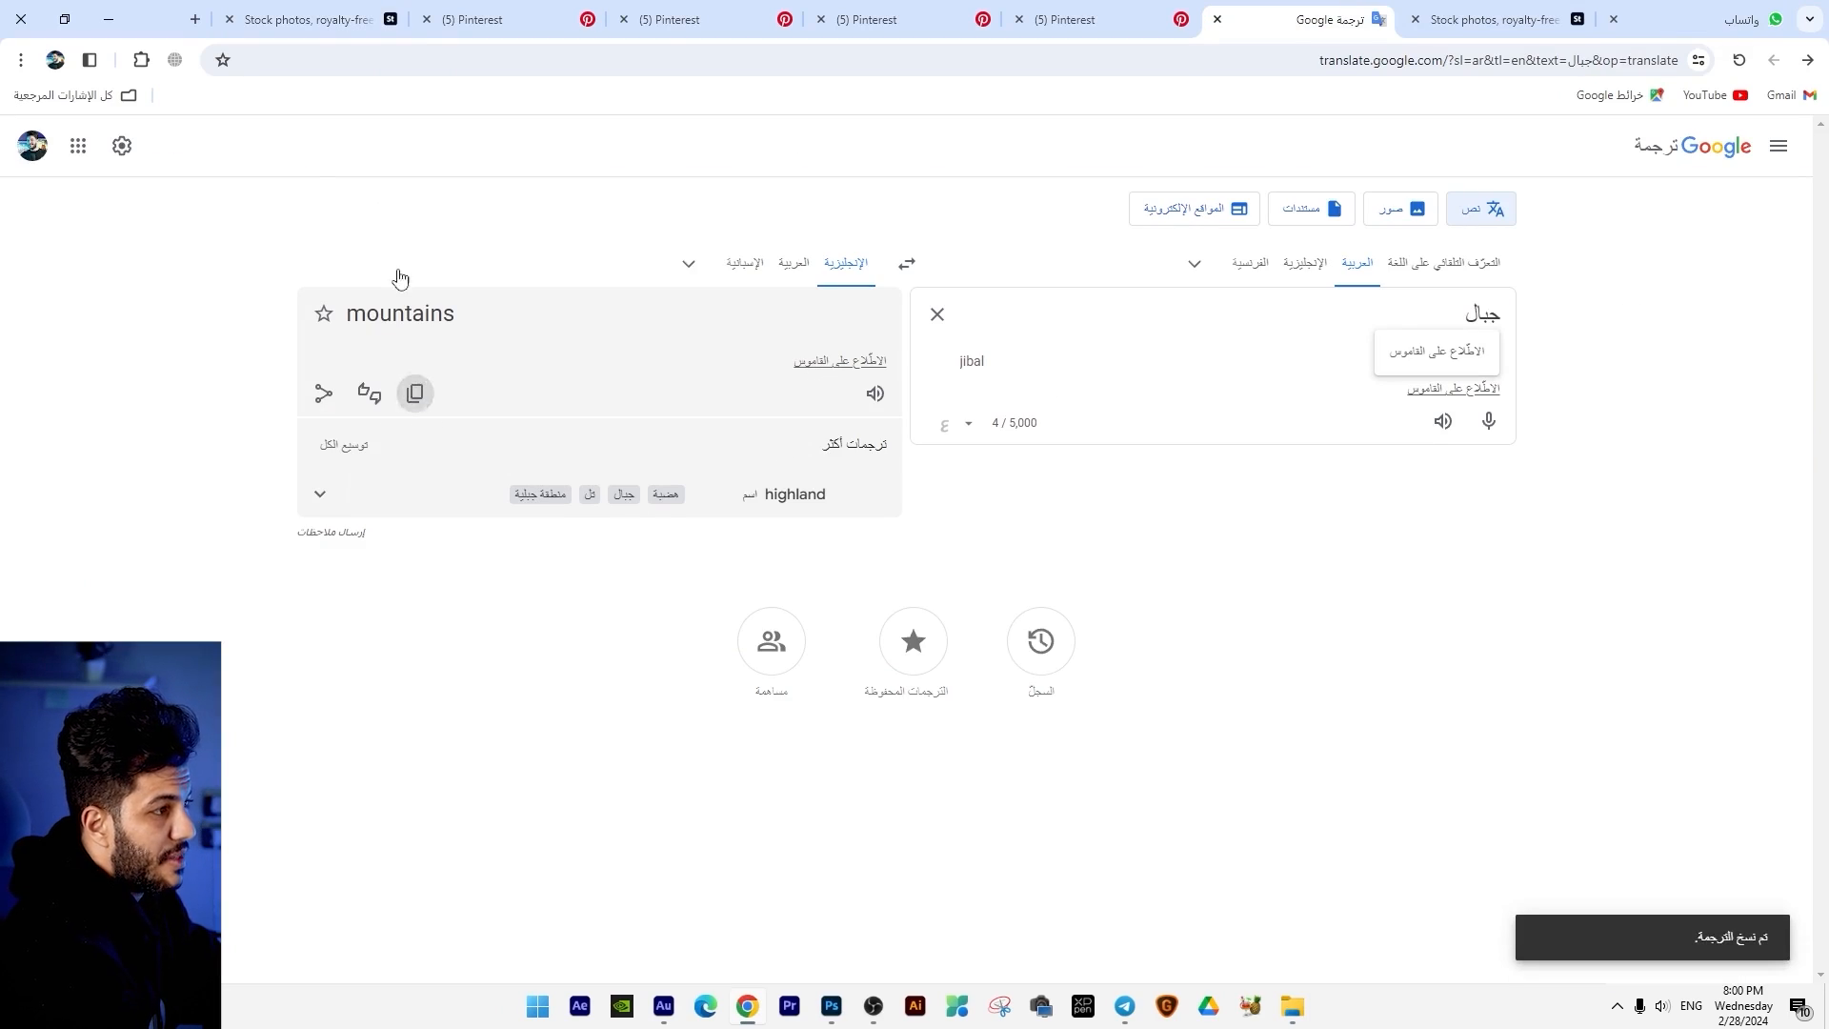
# Step: Search Adobe Stock images for "mountains sea" and look through the results for a suitable background
pyautogui.click(309, 19)
pyautogui.click(773, 403)
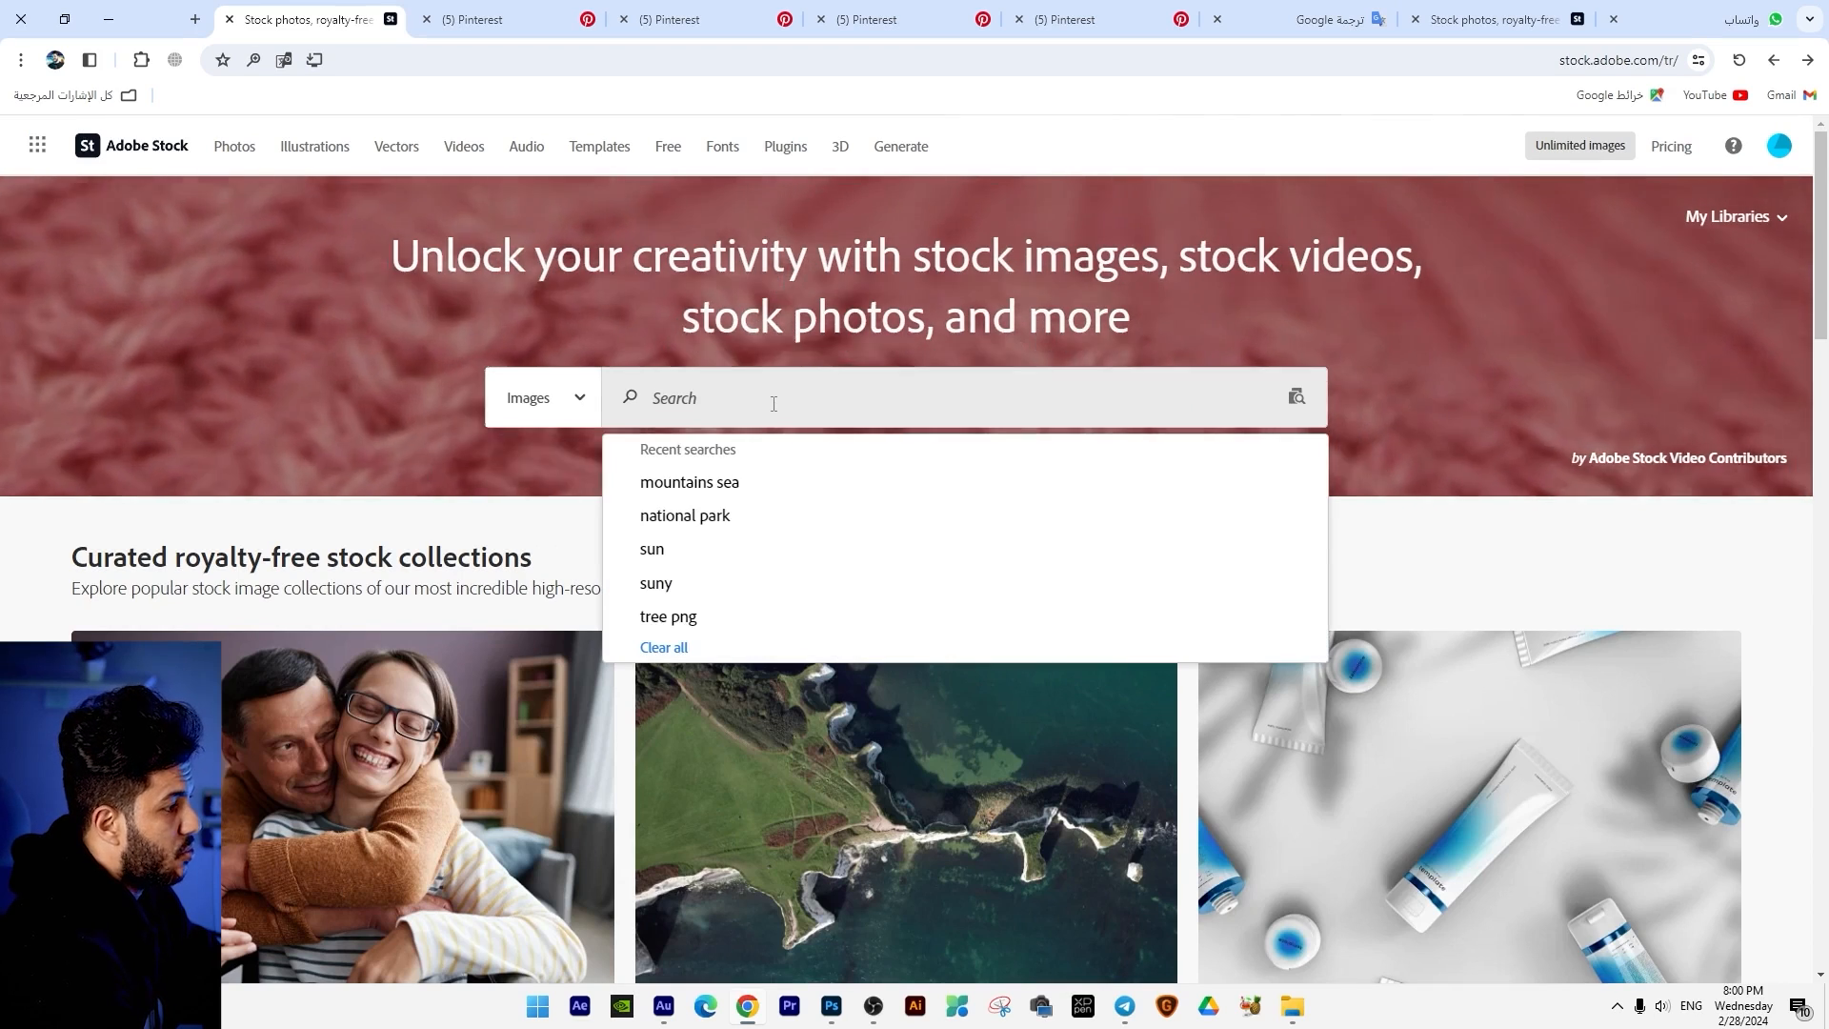
pyautogui.write('mountains')
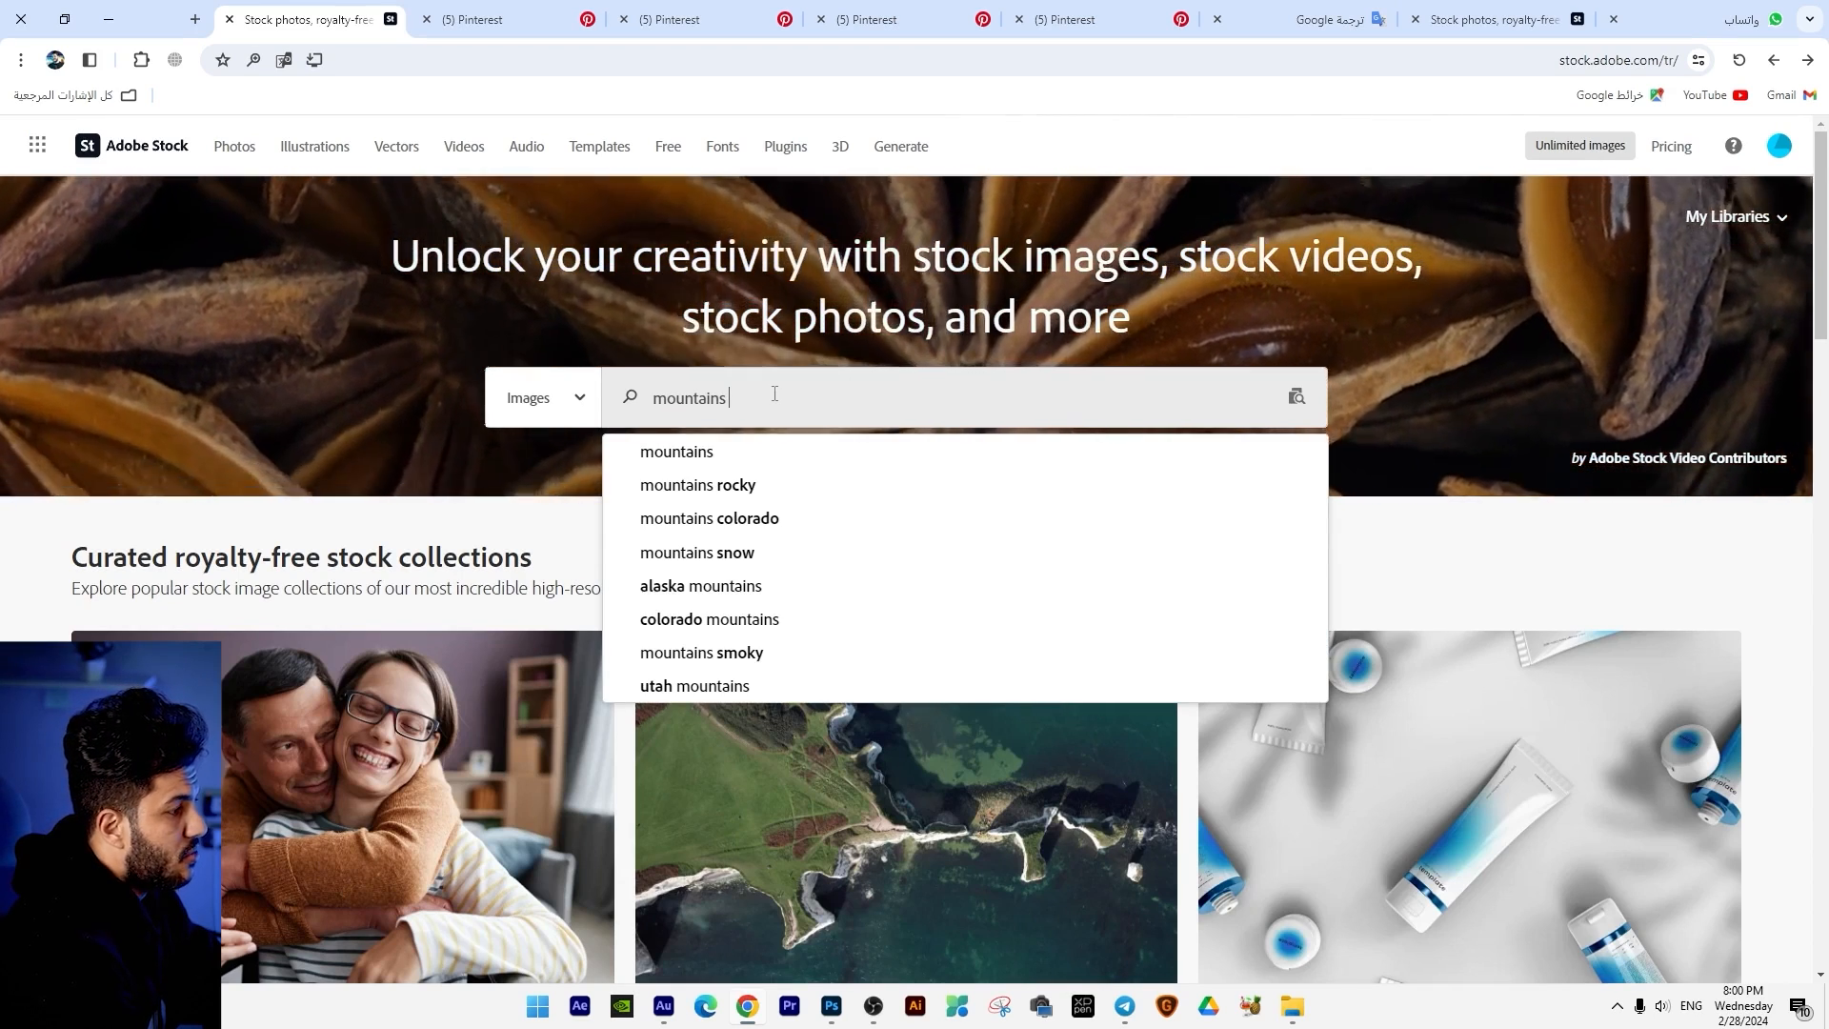
pyautogui.write('sea')
pyautogui.press('Return')
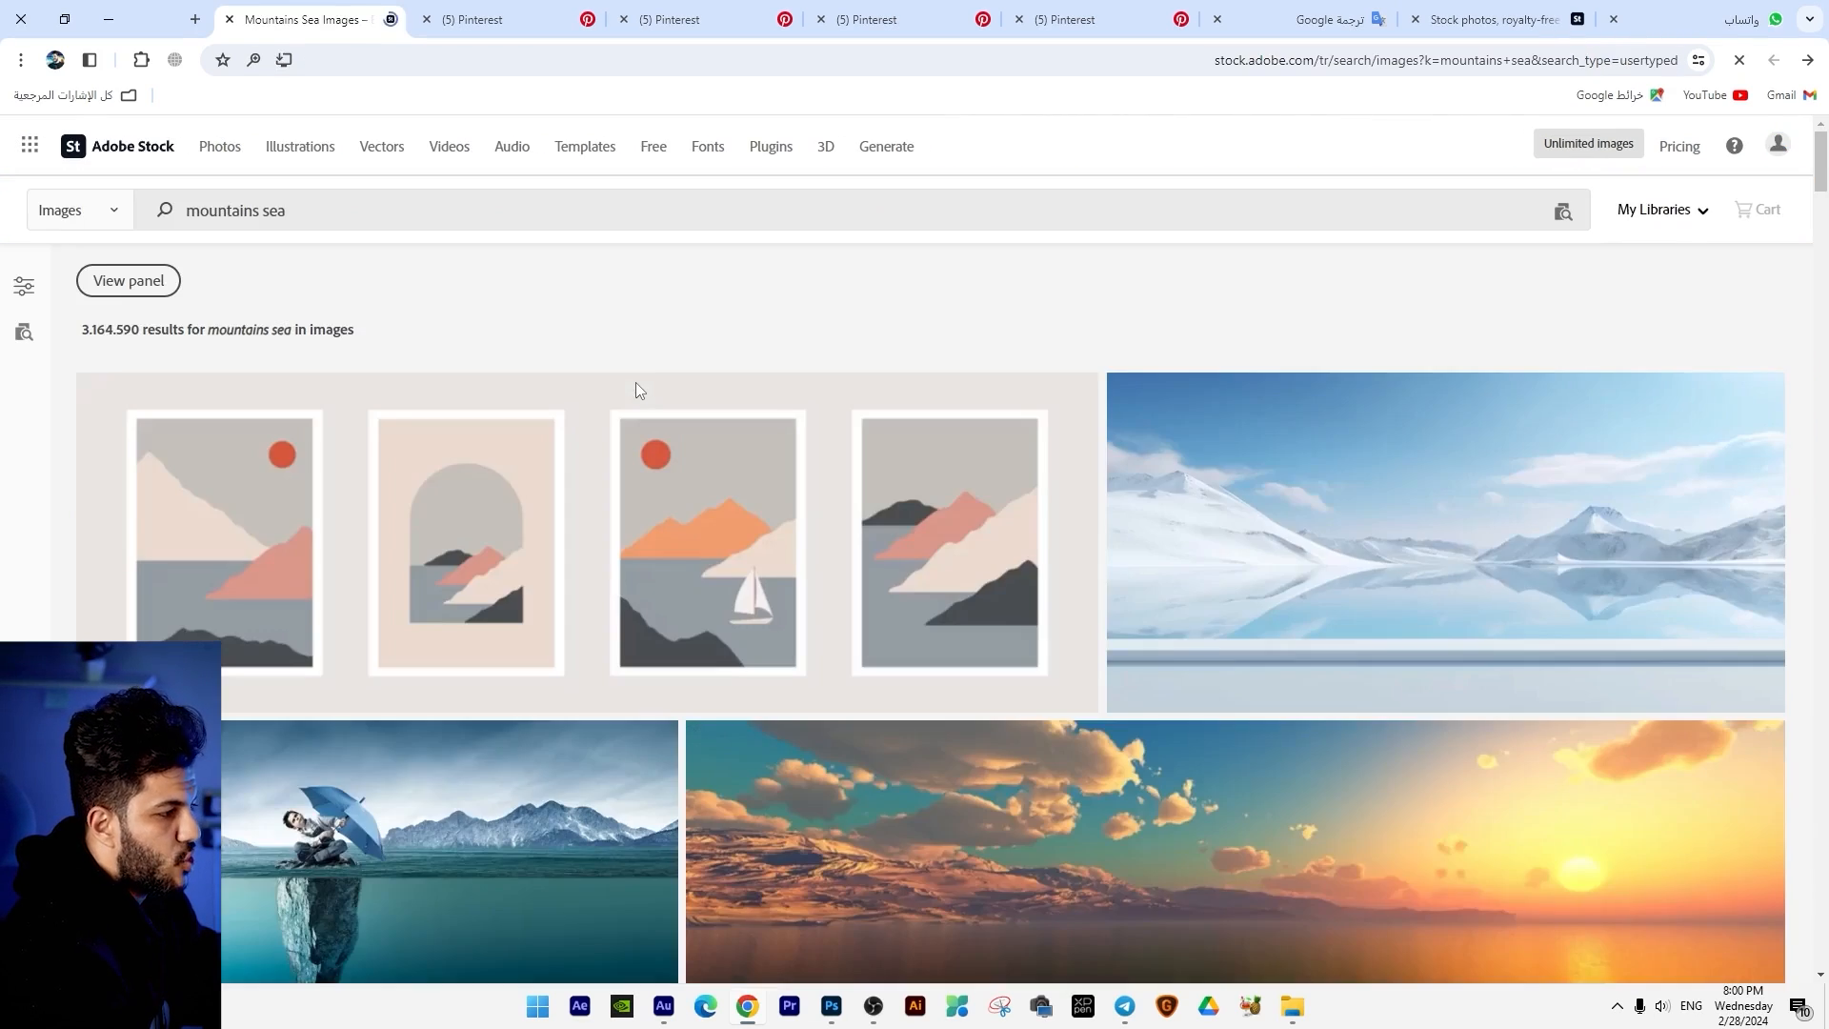
pyautogui.scroll(-12, 640, 409)
pyautogui.scroll(-1, 643, 438)
pyautogui.scroll(-5, 1142, 526)
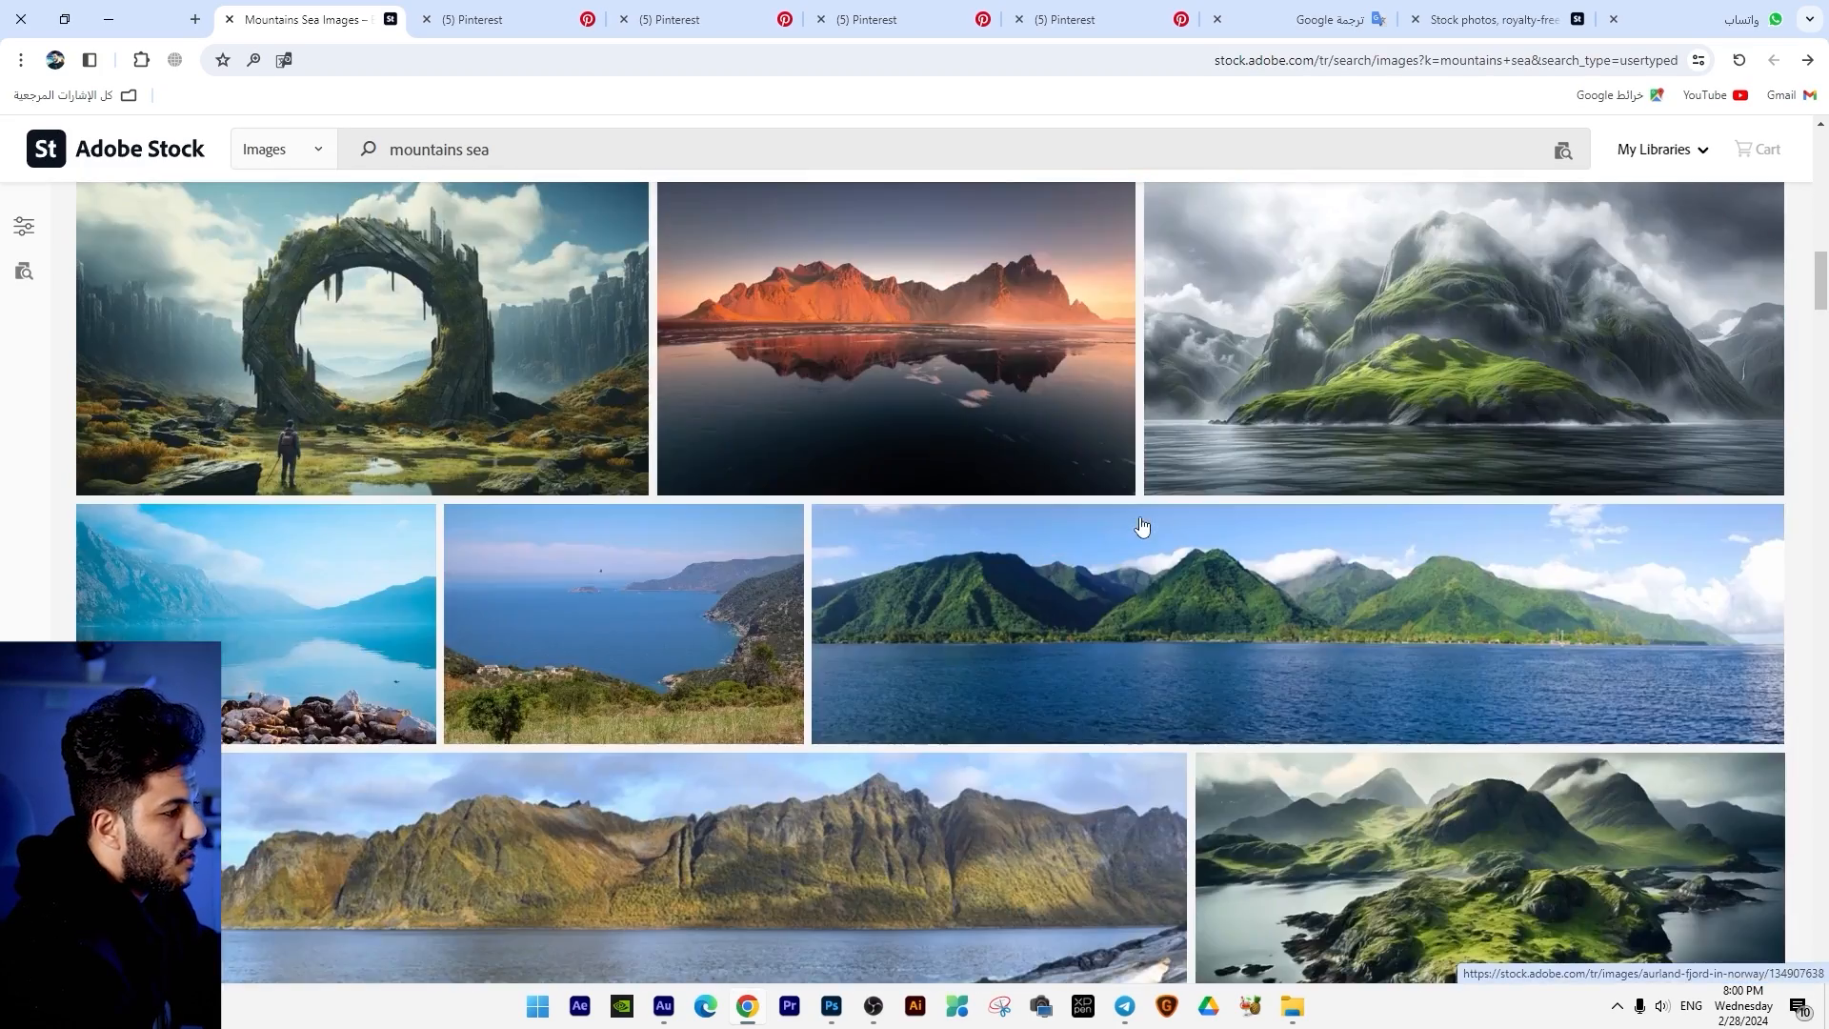
pyautogui.scroll(-14, 1142, 526)
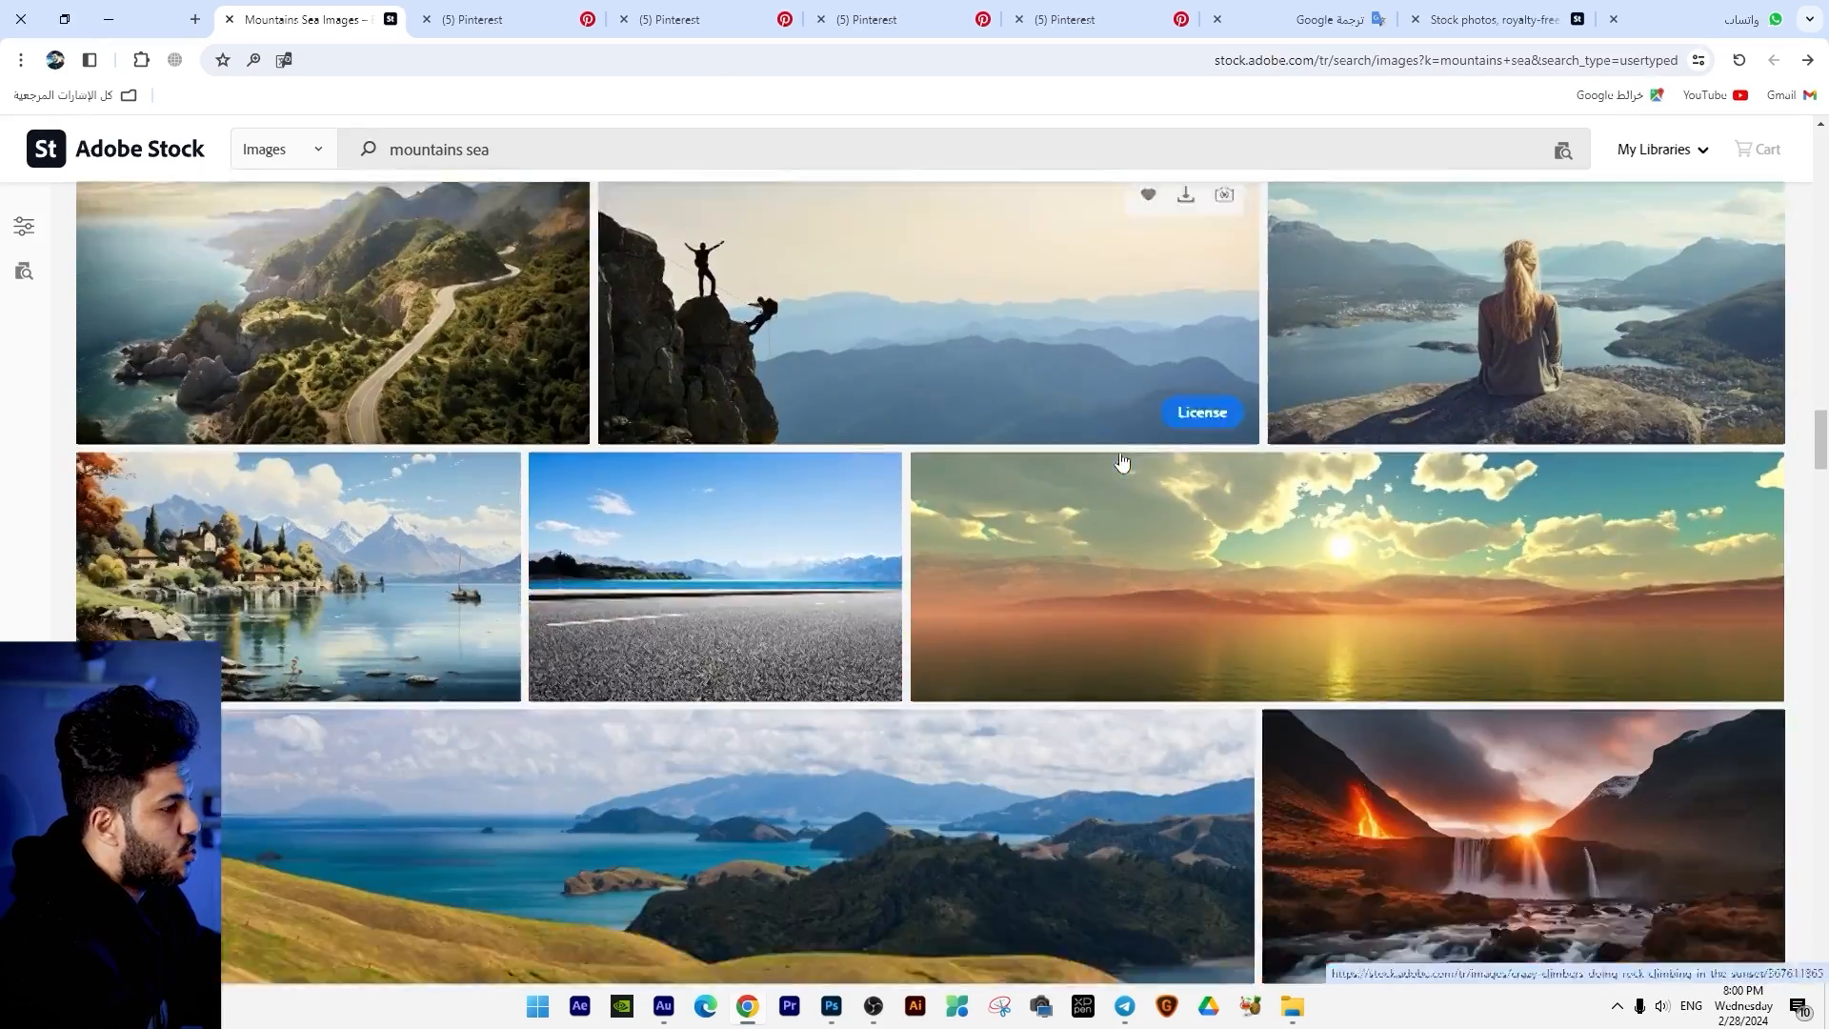
pyautogui.scroll(-3, 1121, 462)
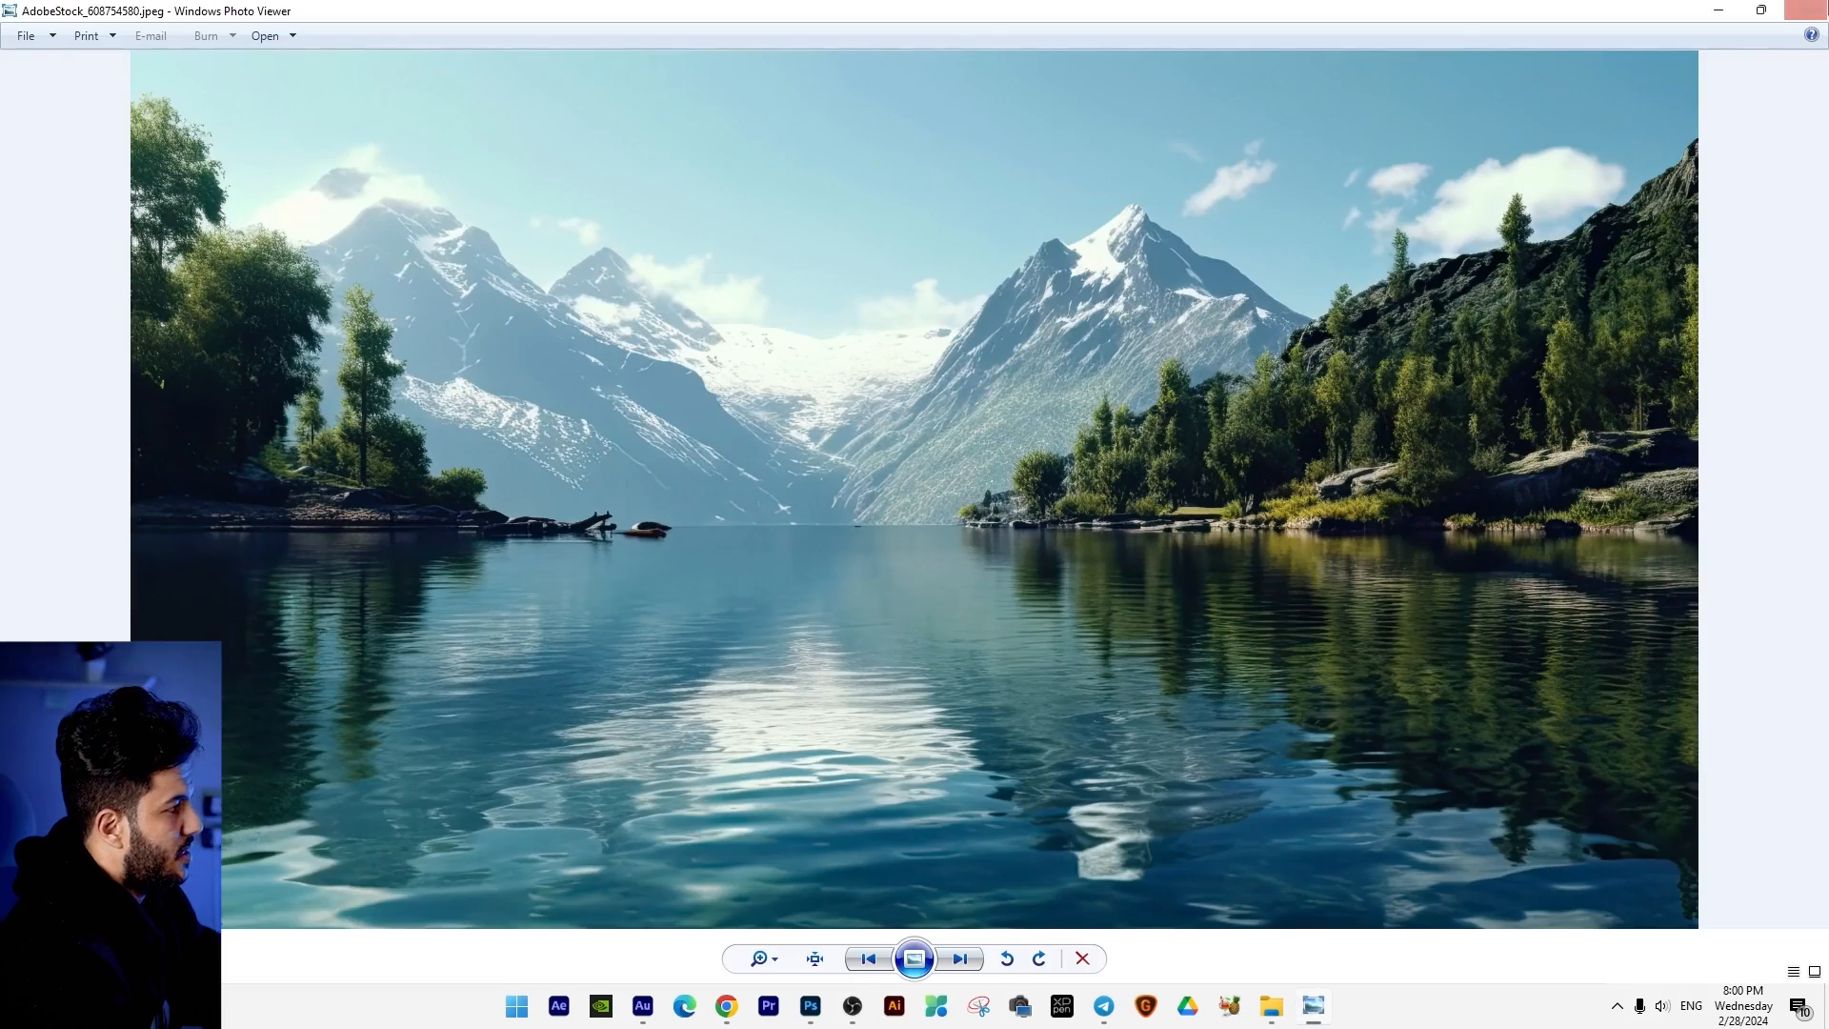
# Step: Close the lake image preview and open the green meadow image AdobeStock_315349043.jpeg from the "new" folder
pyautogui.click(1807, 10)
pyautogui.doubleClick(259, 312)
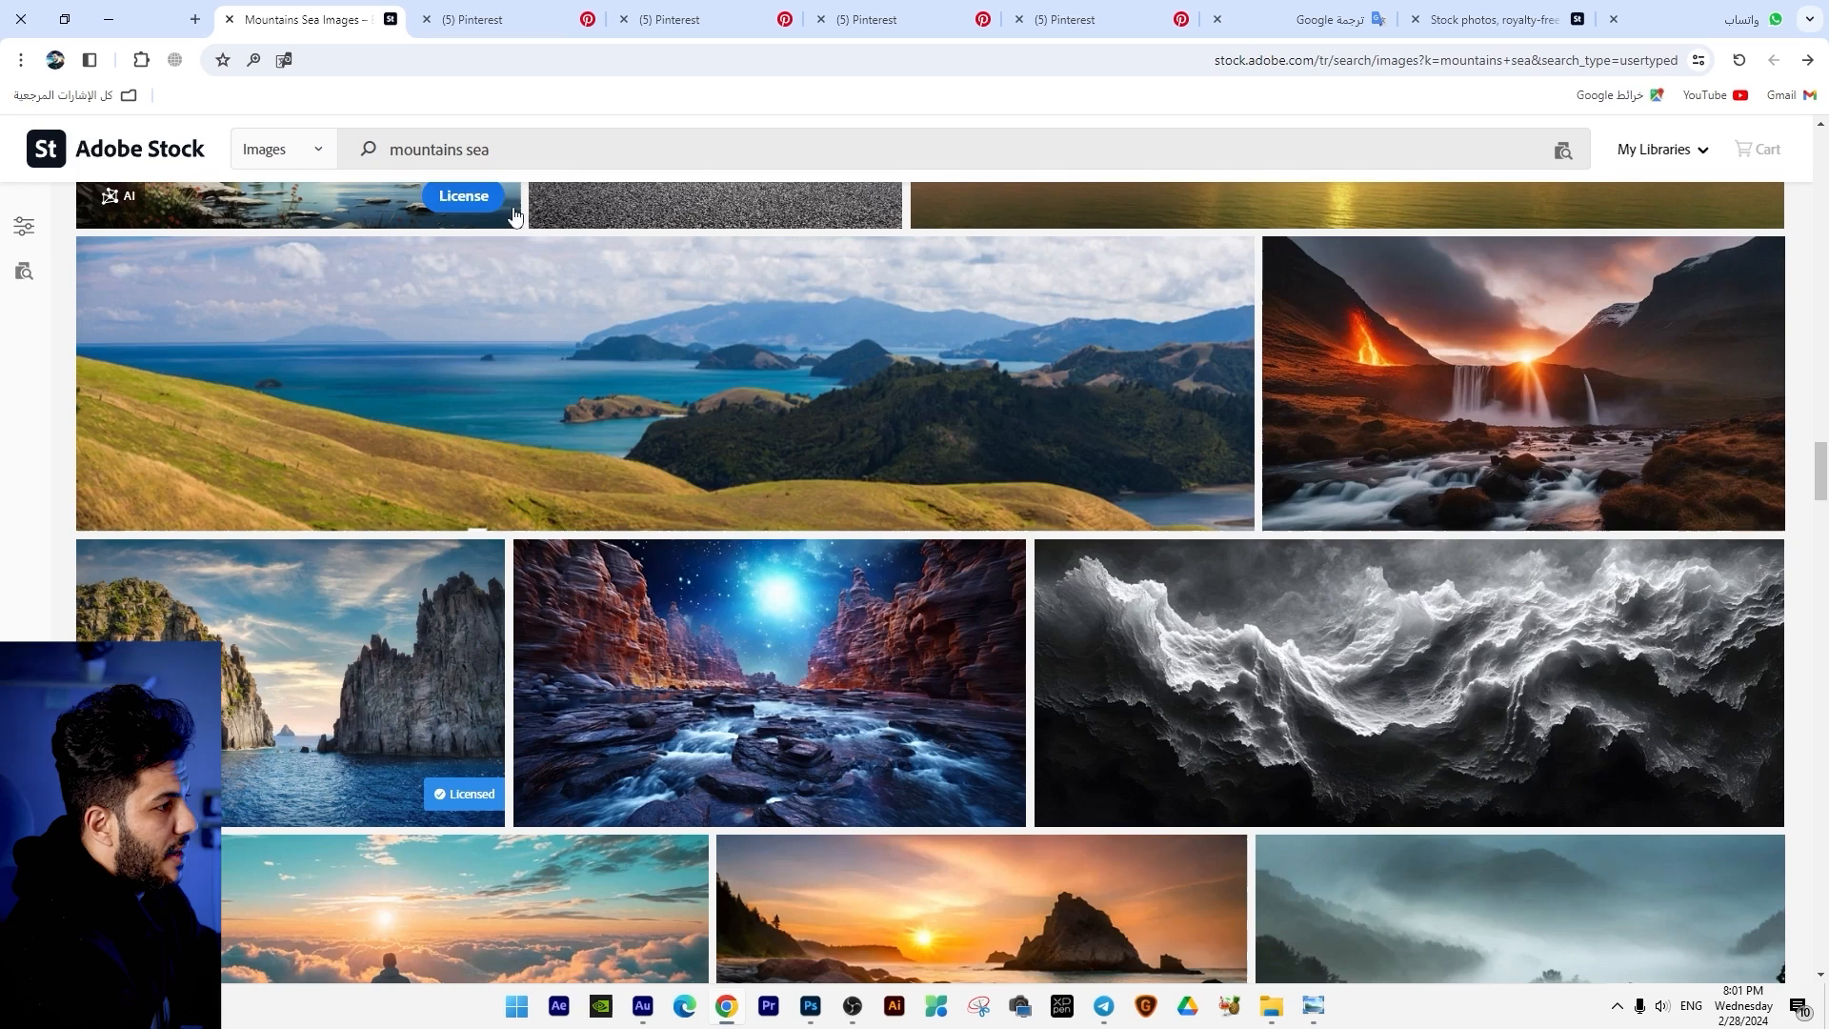
# Step: Search Adobe Stock images for just "mountains" and look through the results
pyautogui.moveTo(490, 149); pyautogui.dragTo(466, 149)
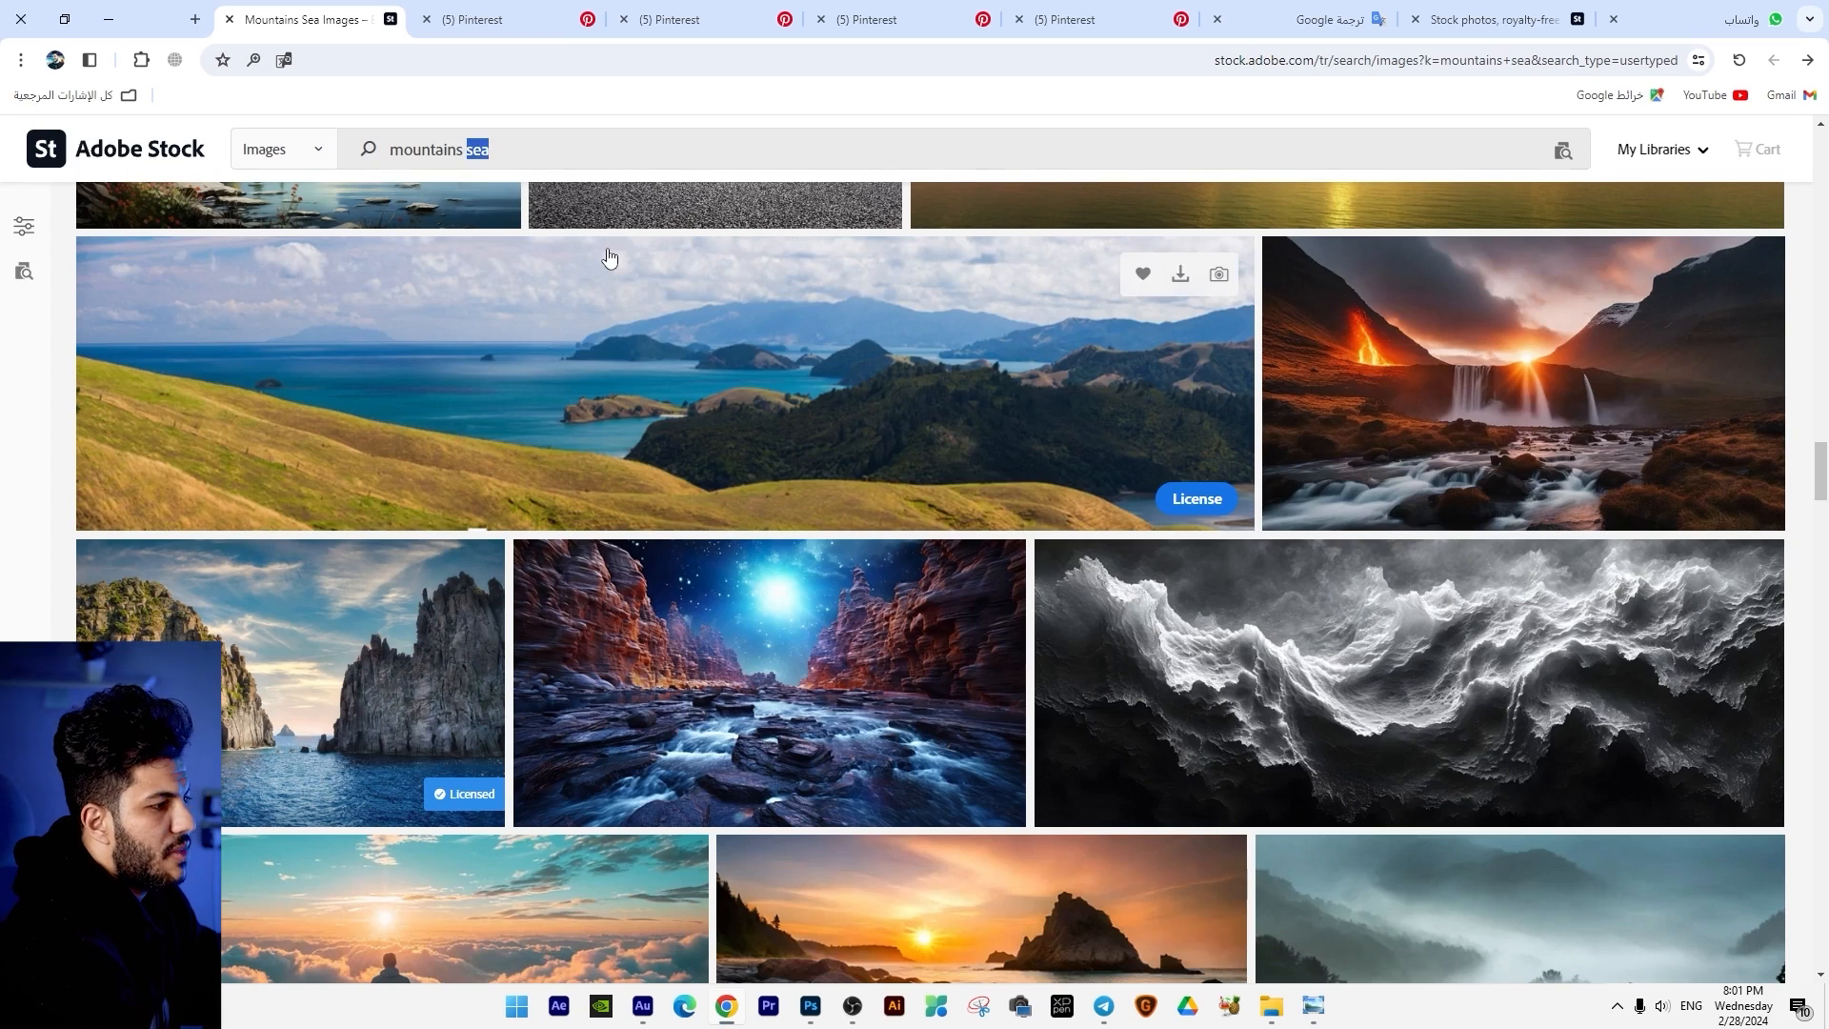
pyautogui.press('BackSpace')
pyautogui.press('Return')
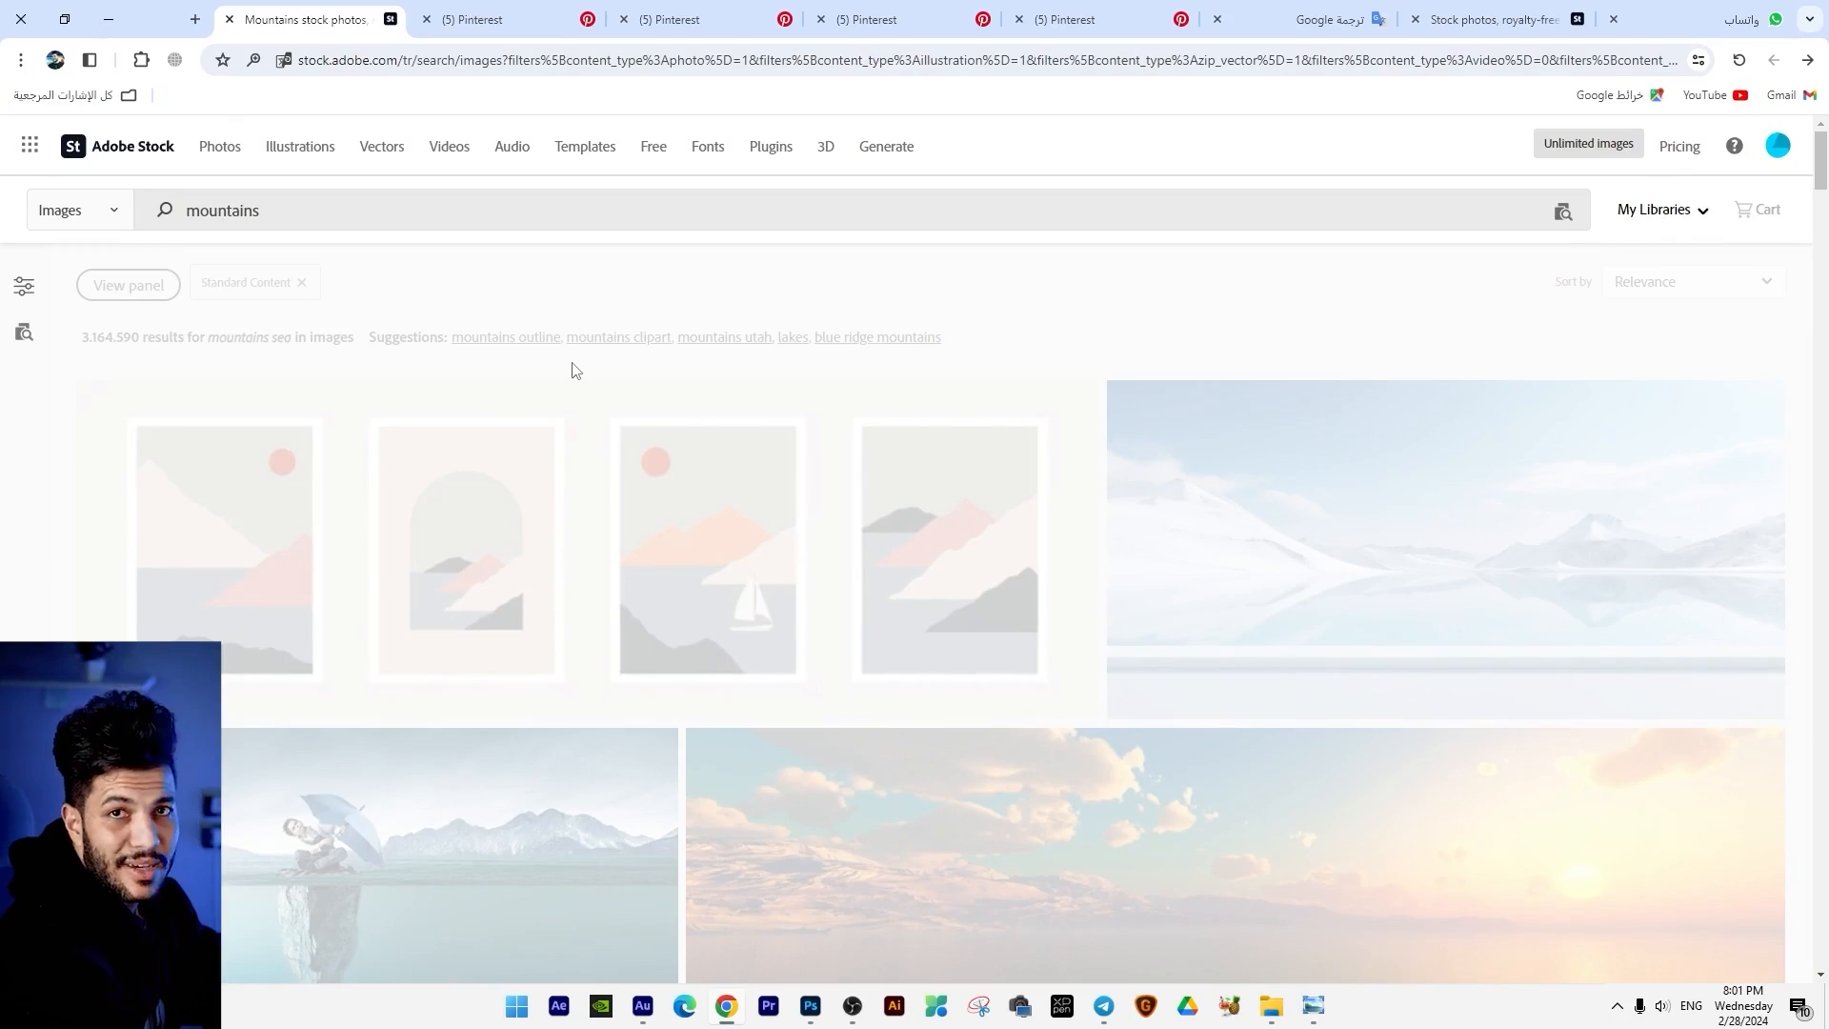
pyautogui.scroll(-15, 1496, 585)
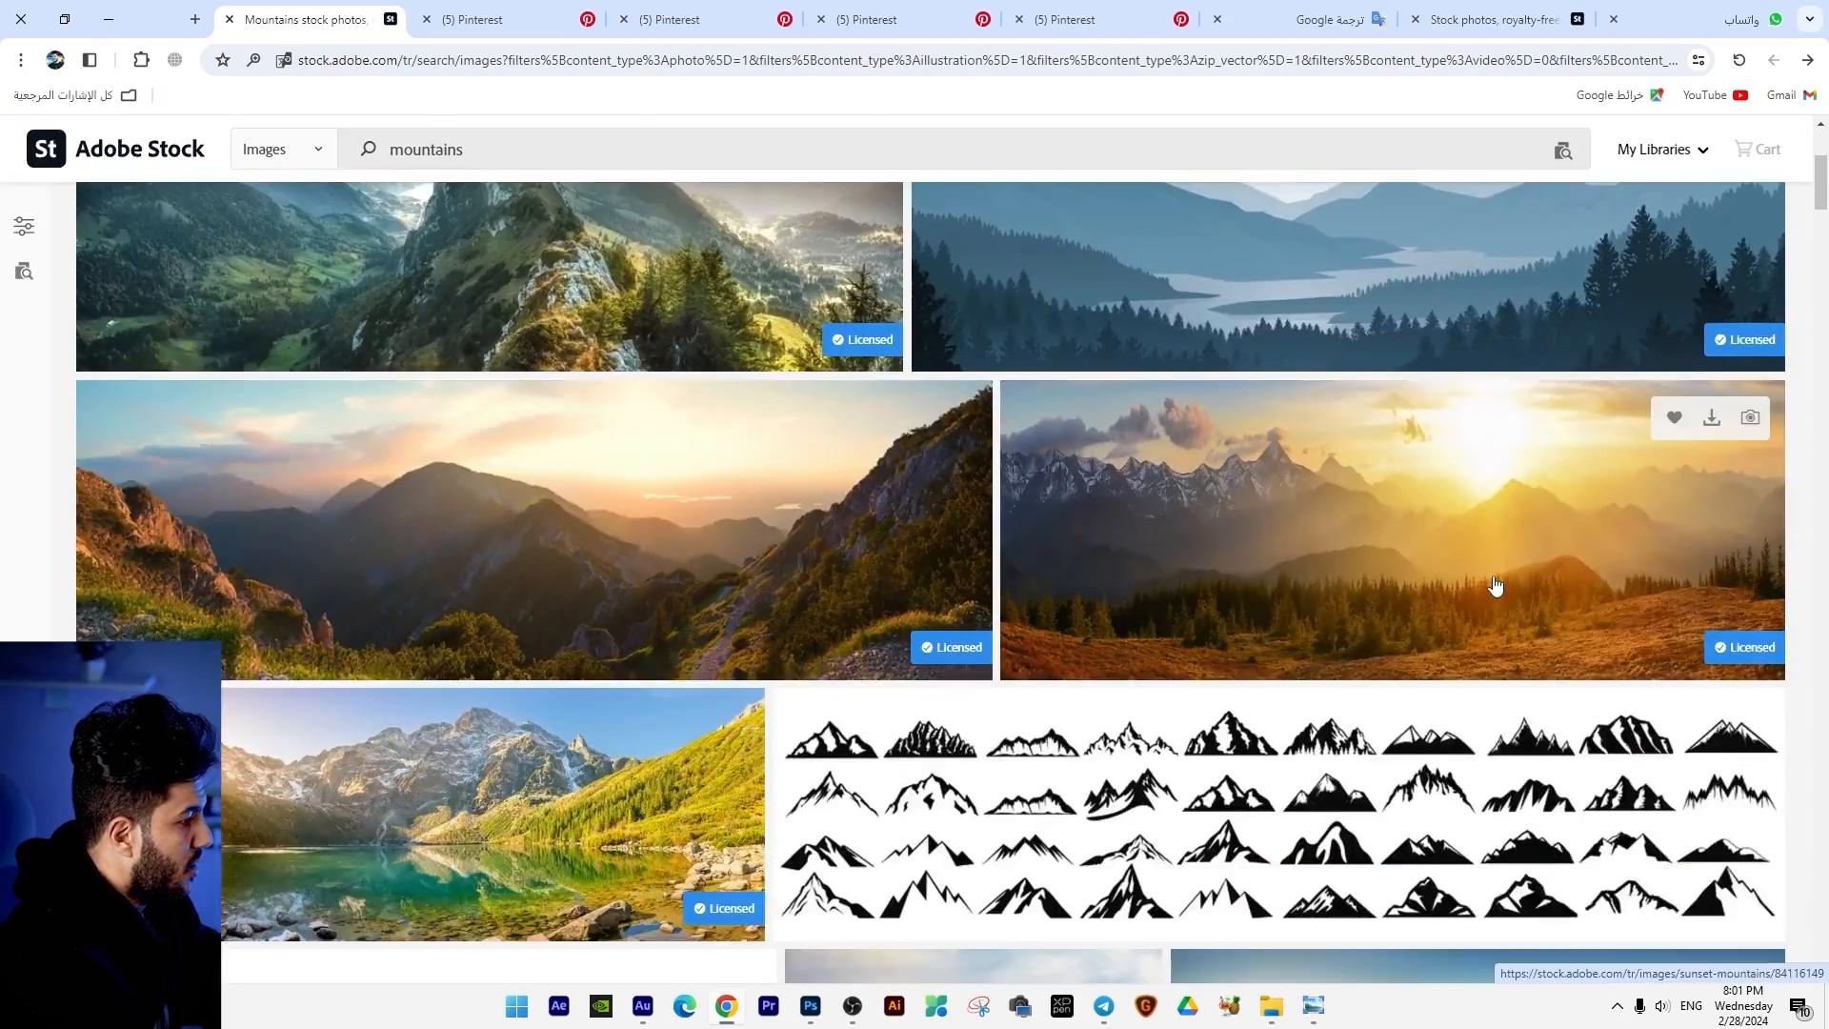
pyautogui.scroll(-10, 1497, 585)
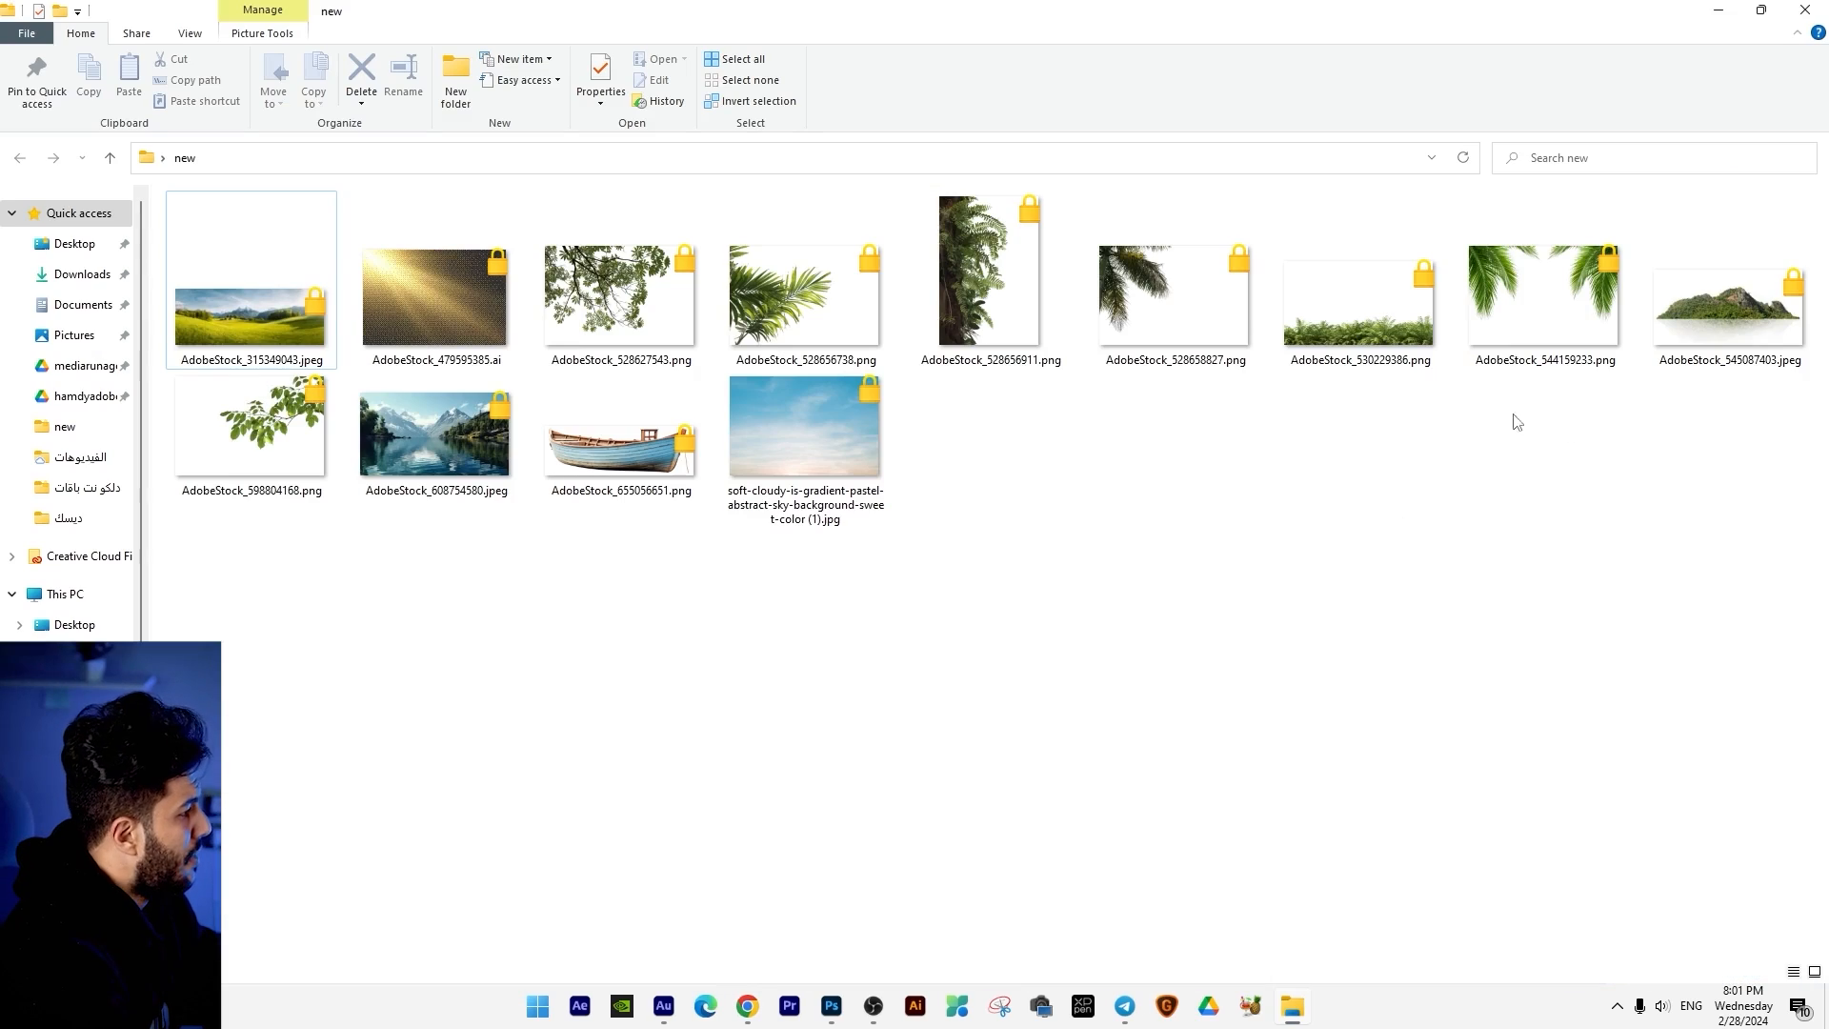
# Step: Go over the stock files in the "new" folder and select the soft cloudy pastel sky image
pyautogui.moveTo(1769, 400); pyautogui.dragTo(716, 335)
pyautogui.click(1318, 802)
pyautogui.click(836, 448)
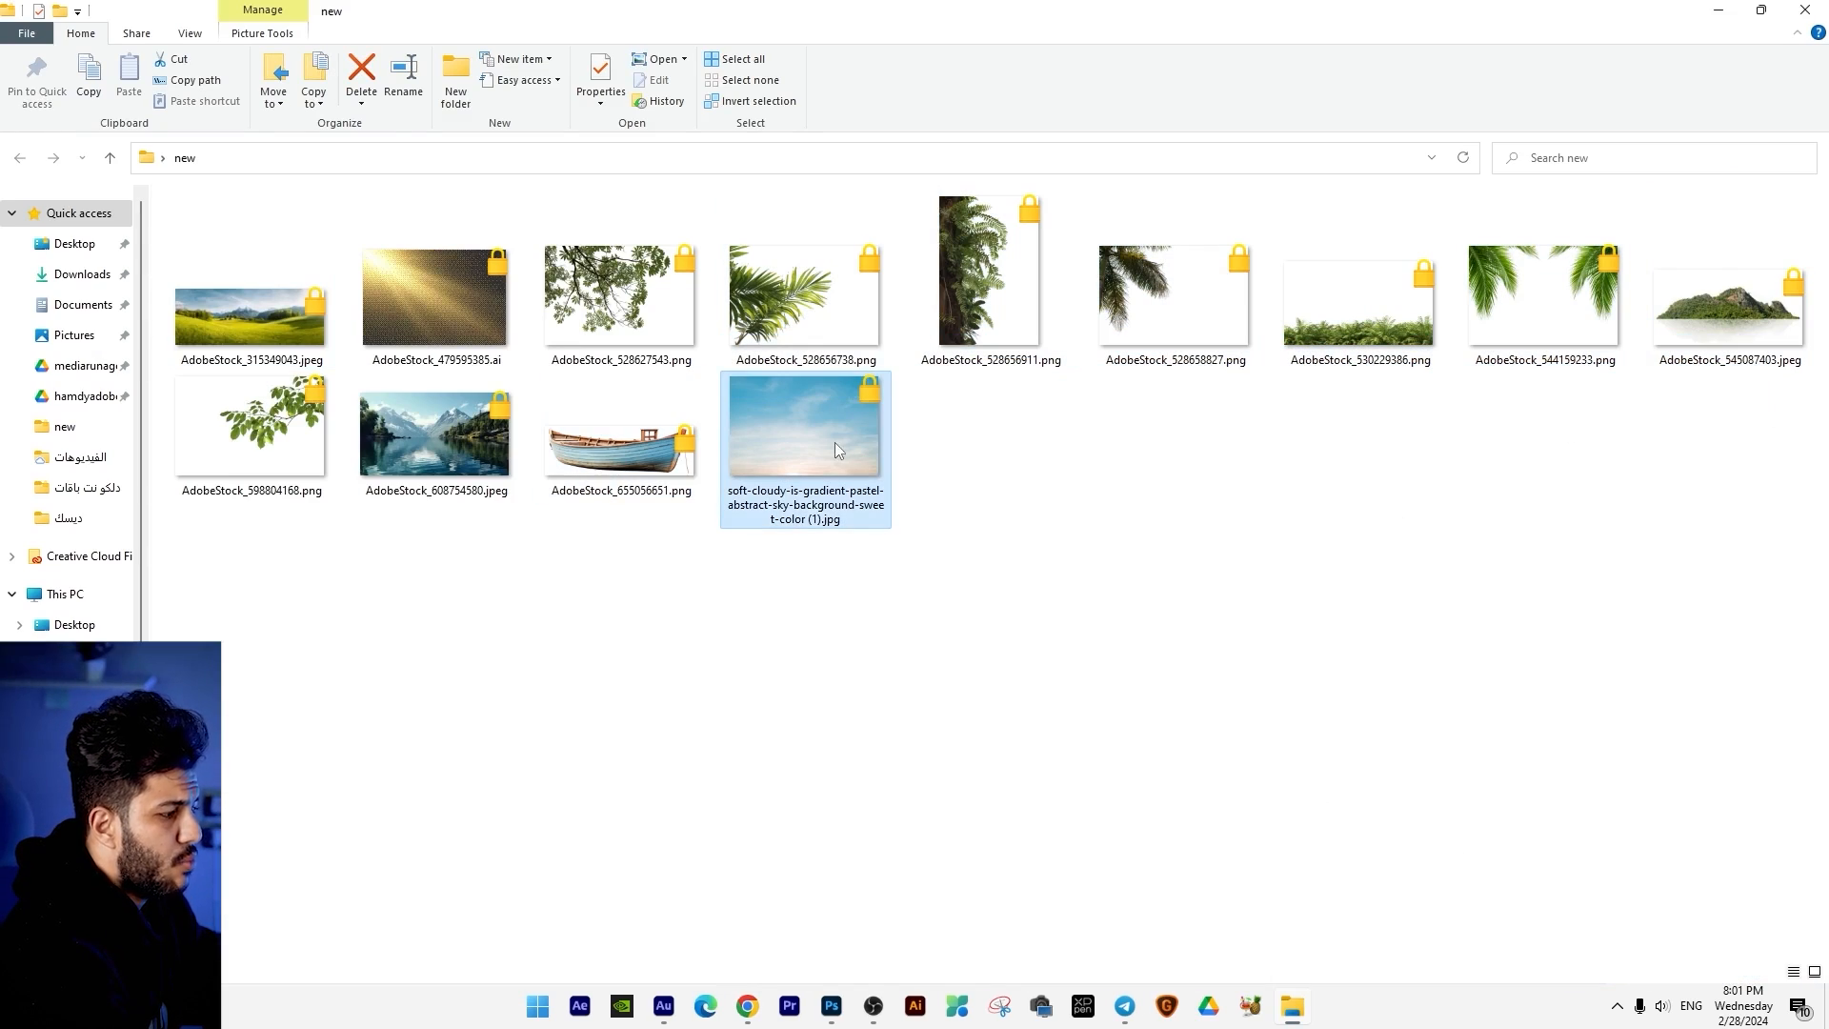
# Step: Switch to Chrome, search Adobe Stock images for "sky" and look through the results
pyautogui.click(747, 1005)
pyautogui.hotkey('ctrl', 'a')
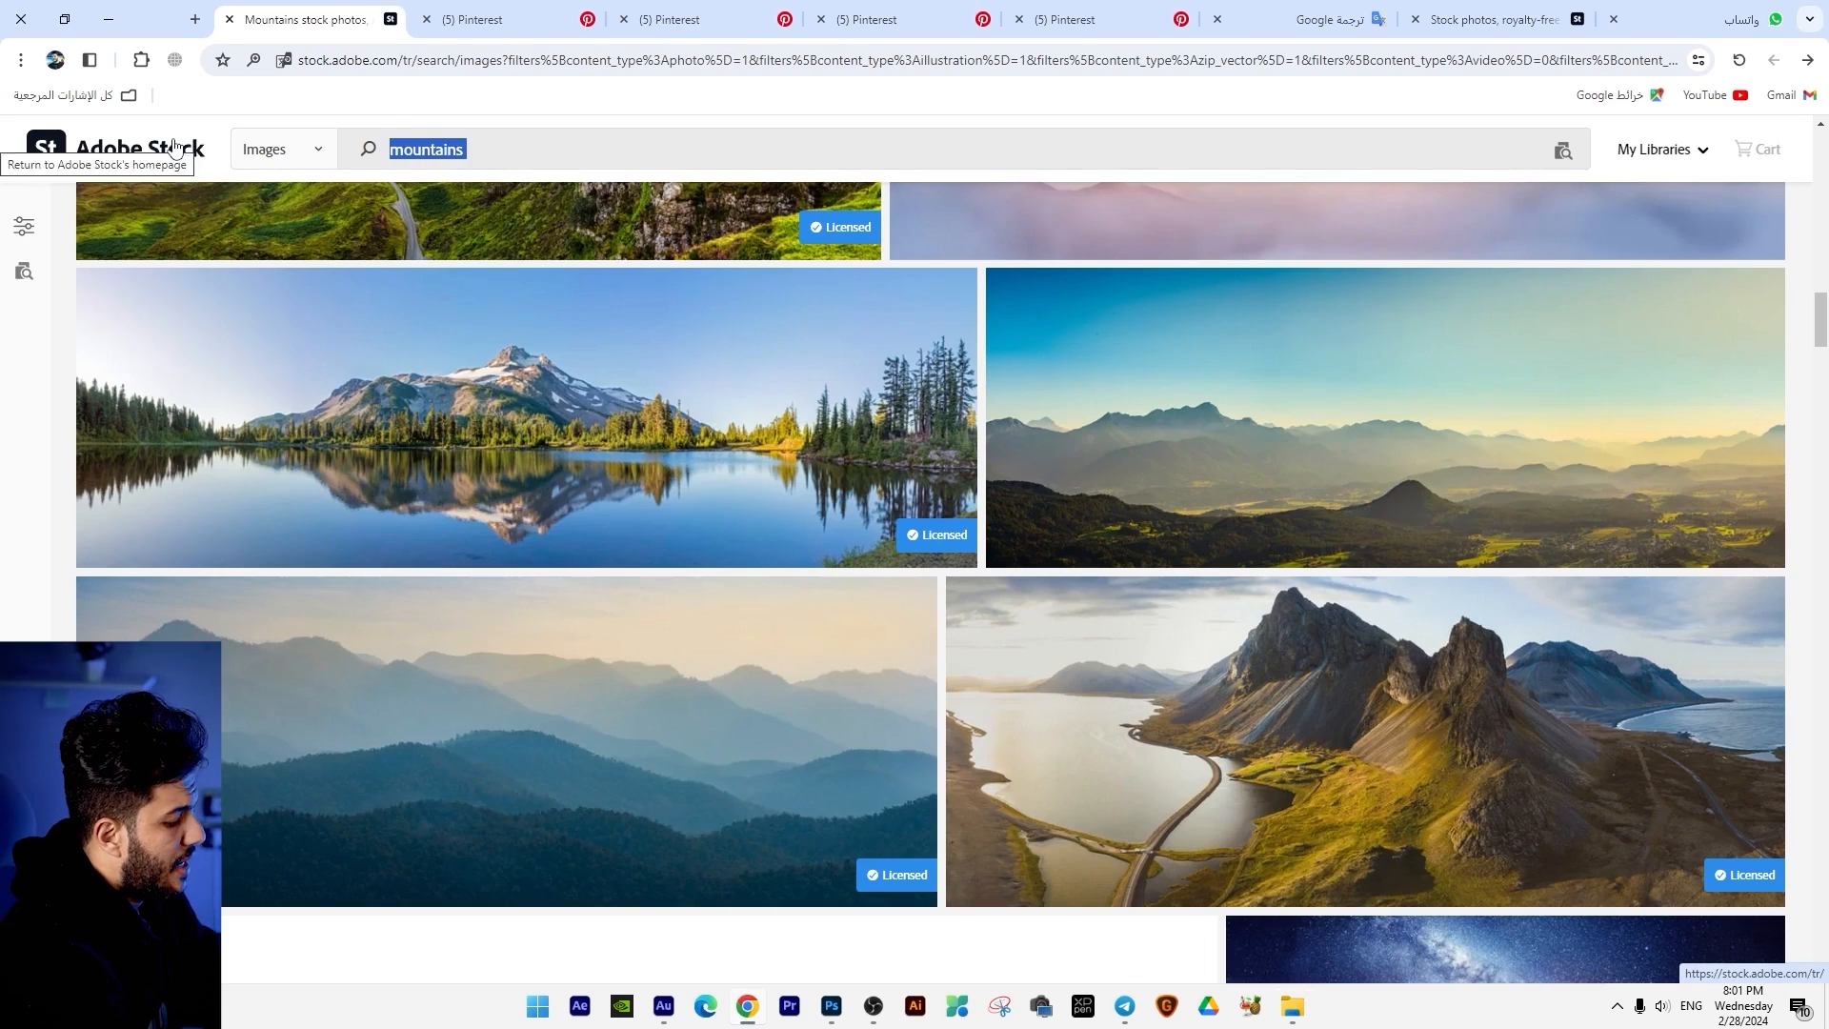
pyautogui.write('sky')
pyautogui.press('Return')
pyautogui.scroll(-3, 756, 388)
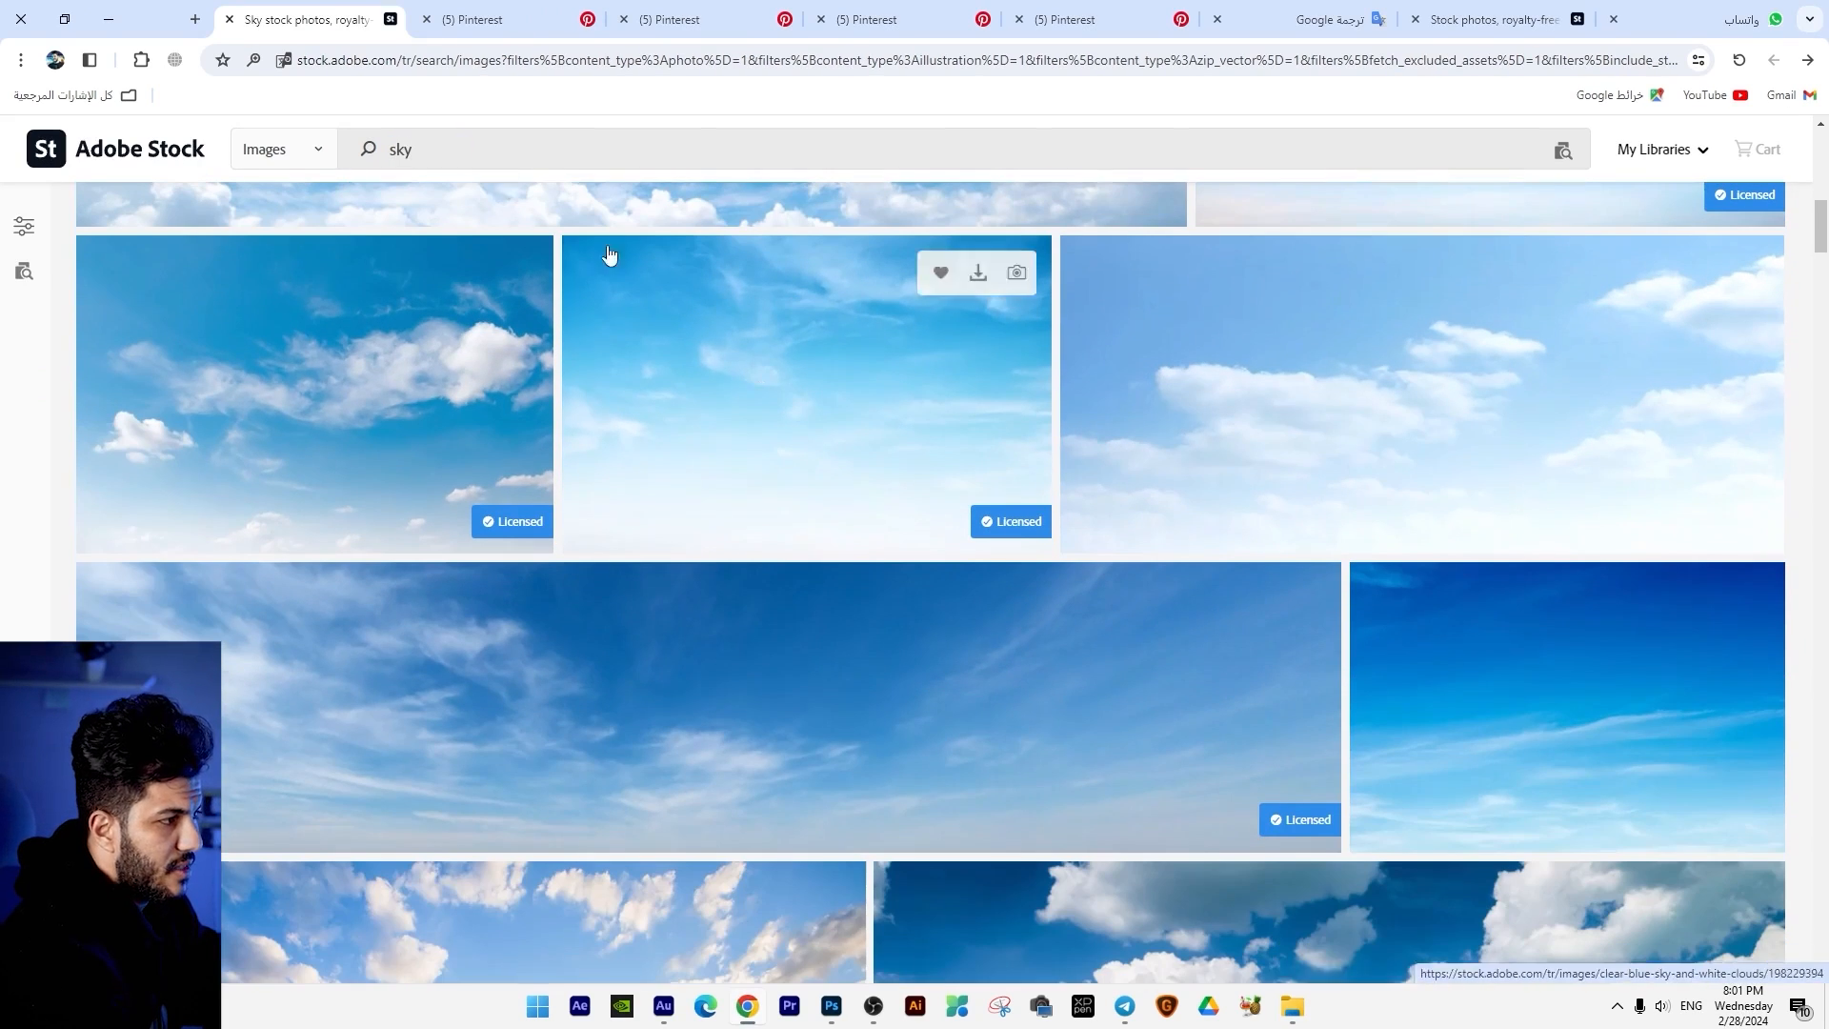
# Step: Search Adobe Stock images for "tree png" and look through the isolated tree cut-outs
pyautogui.doubleClick(457, 143)
pyautogui.write('tree png')
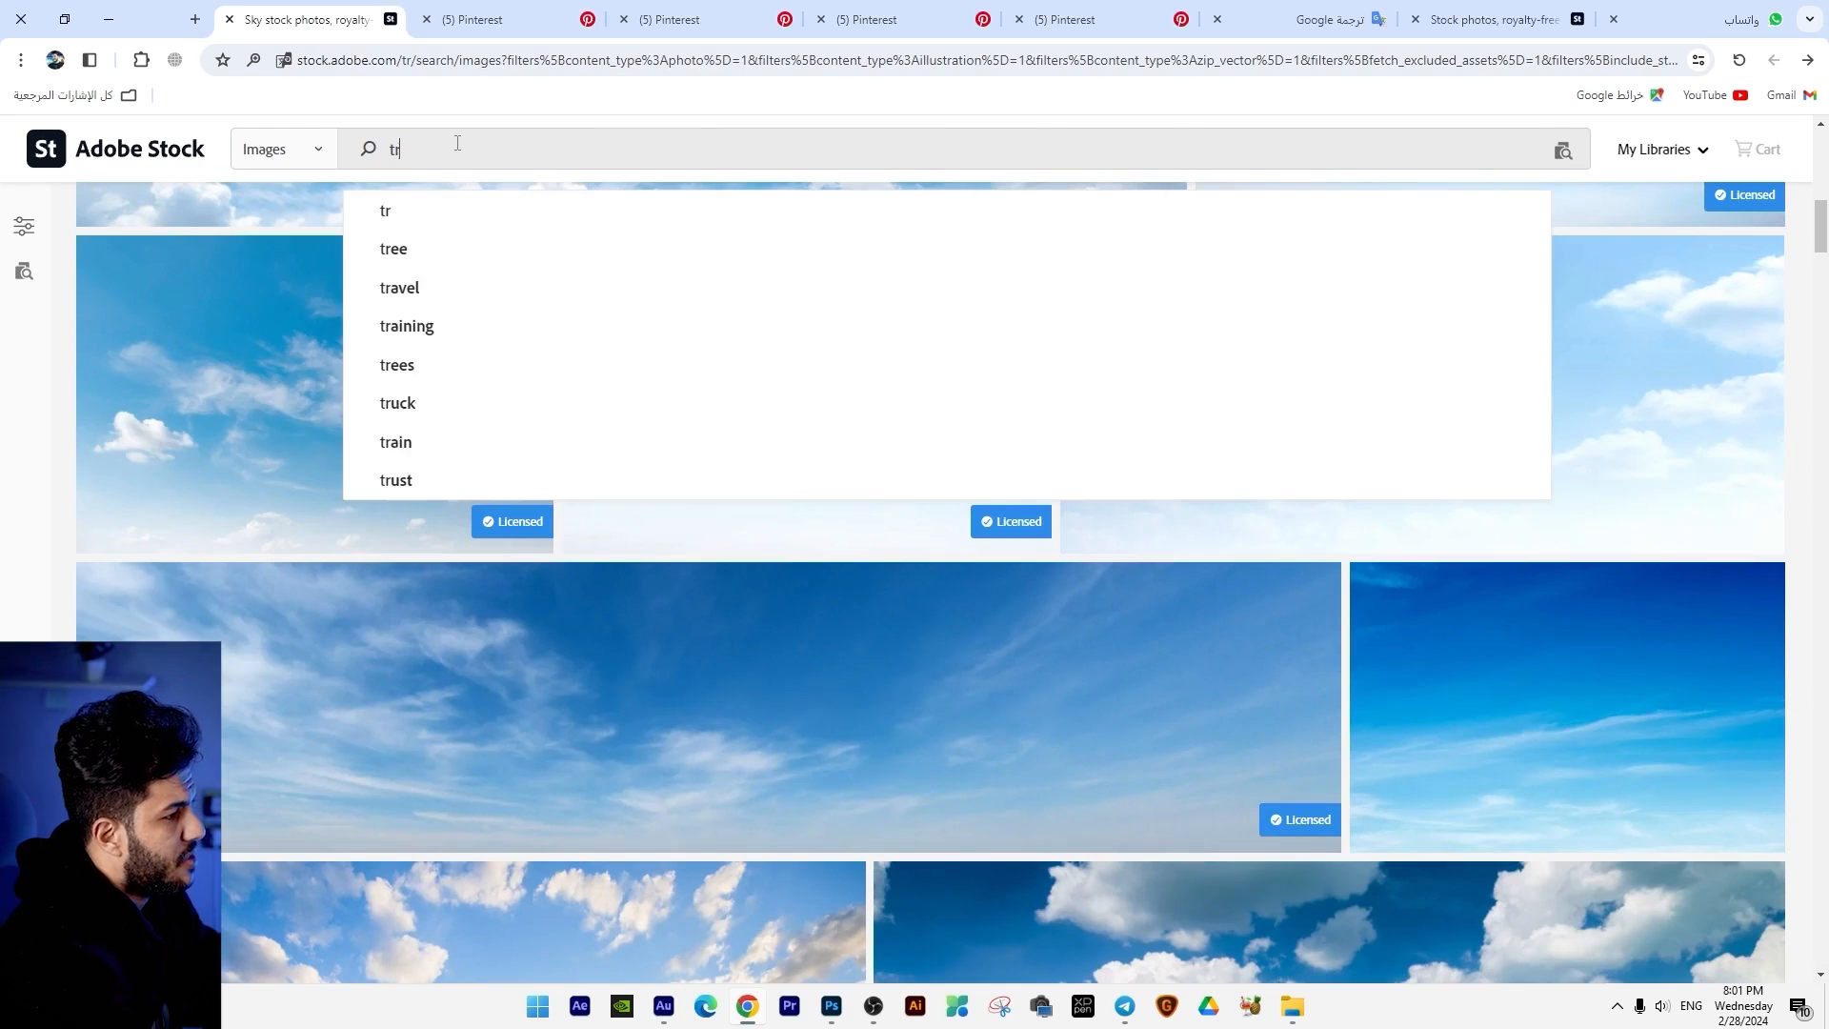
pyautogui.press('Return')
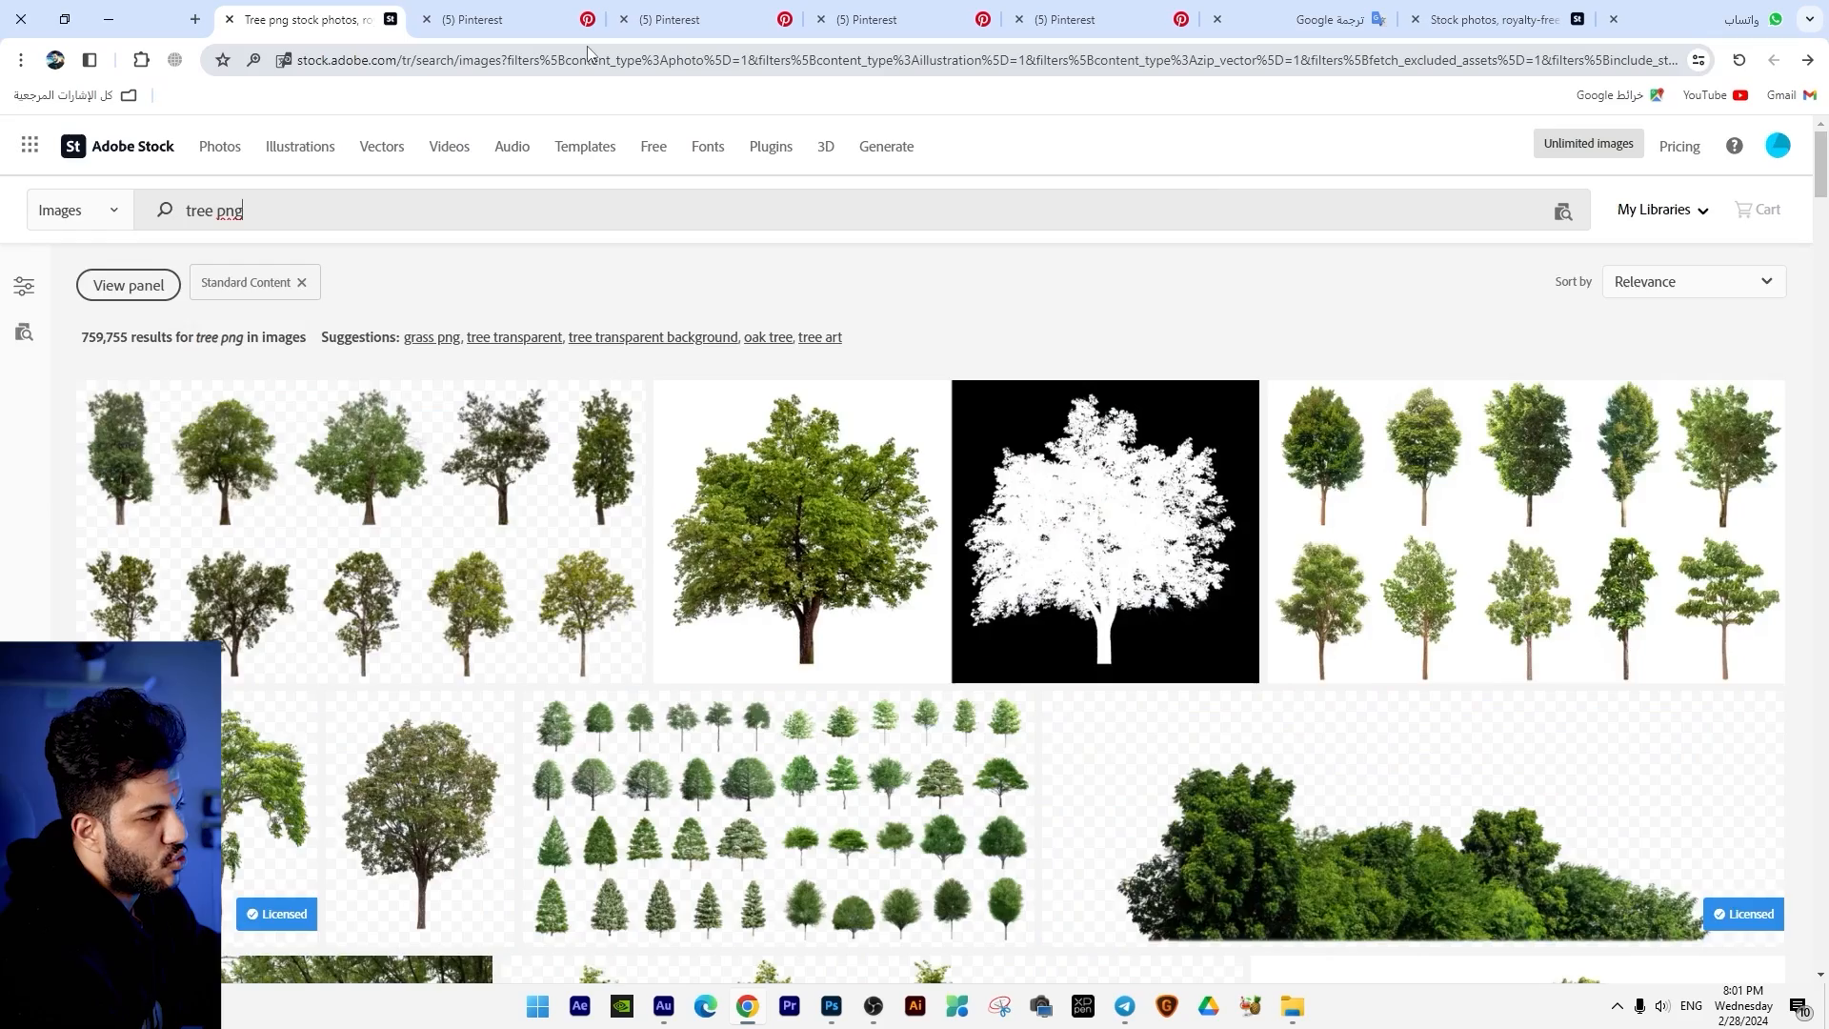
pyautogui.scroll(-10, 970, 412)
pyautogui.scroll(-14, 970, 412)
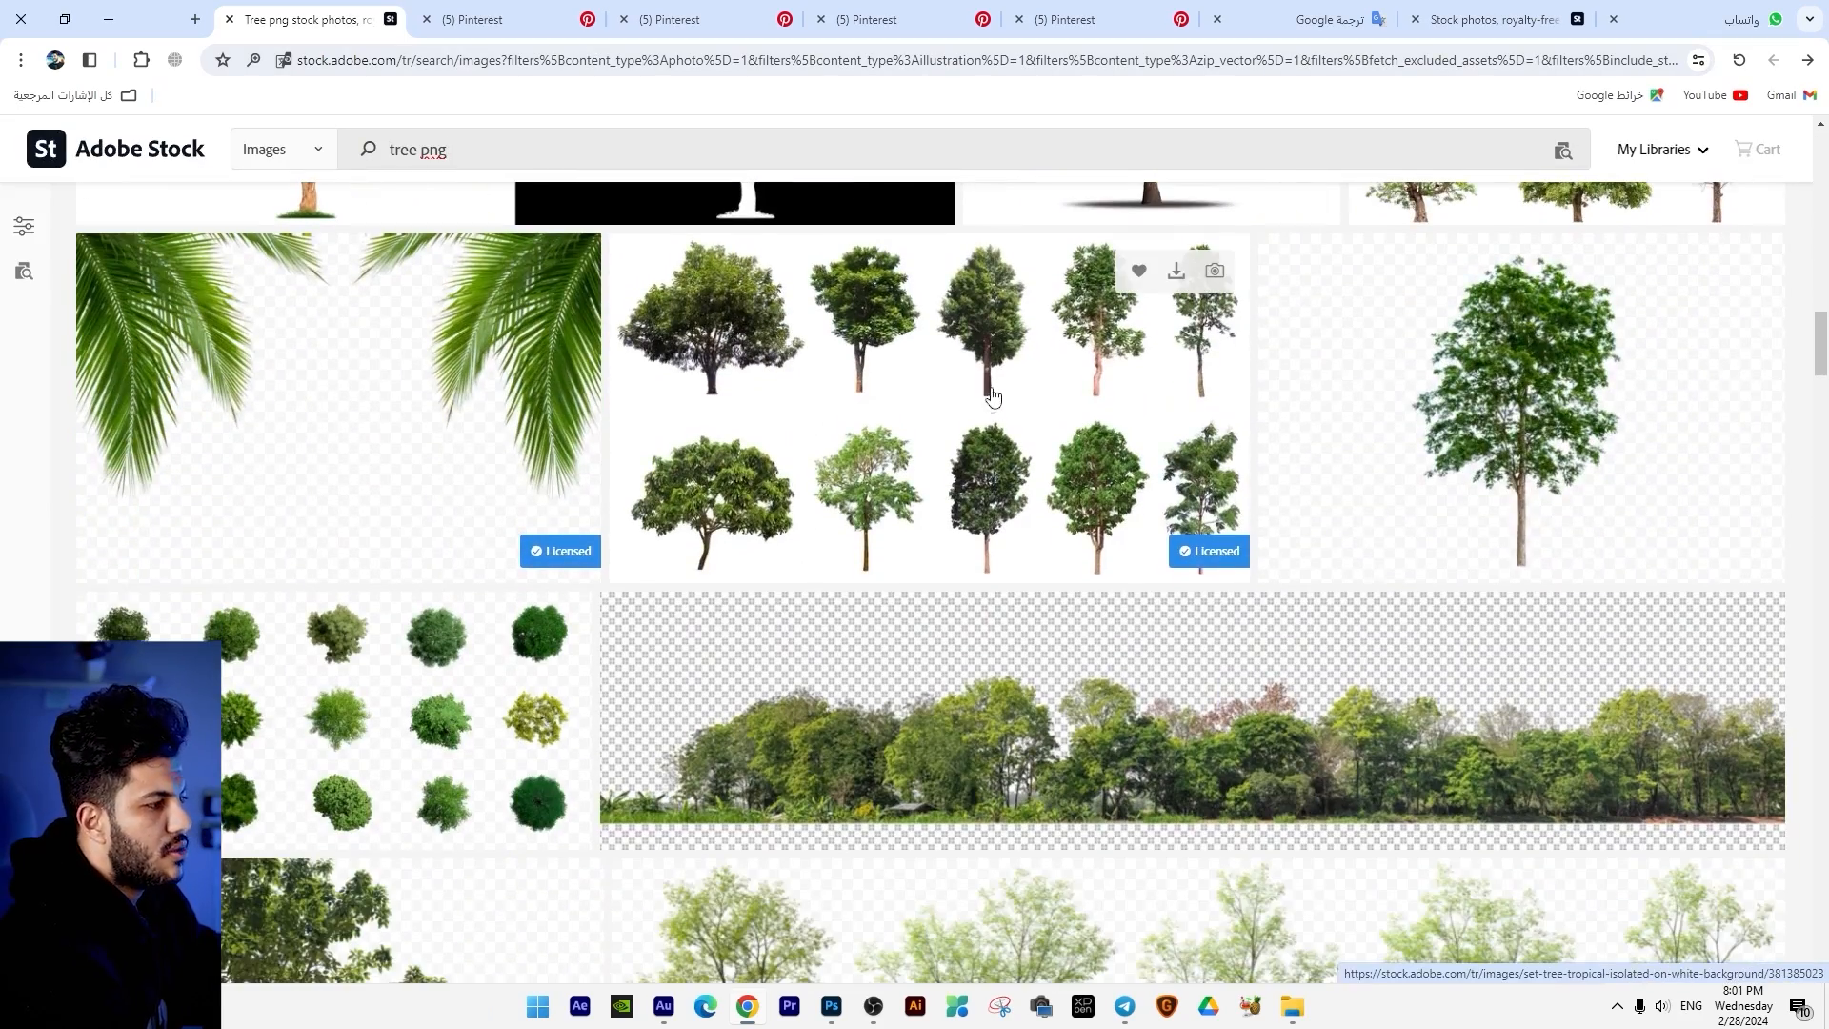
# Step: Switch to the "new" folder and select the foliage images AdobeStock_528658827.png, AdobeStock_530229386.png and AdobeStock_544159233.png
pyautogui.click(1292, 1006)
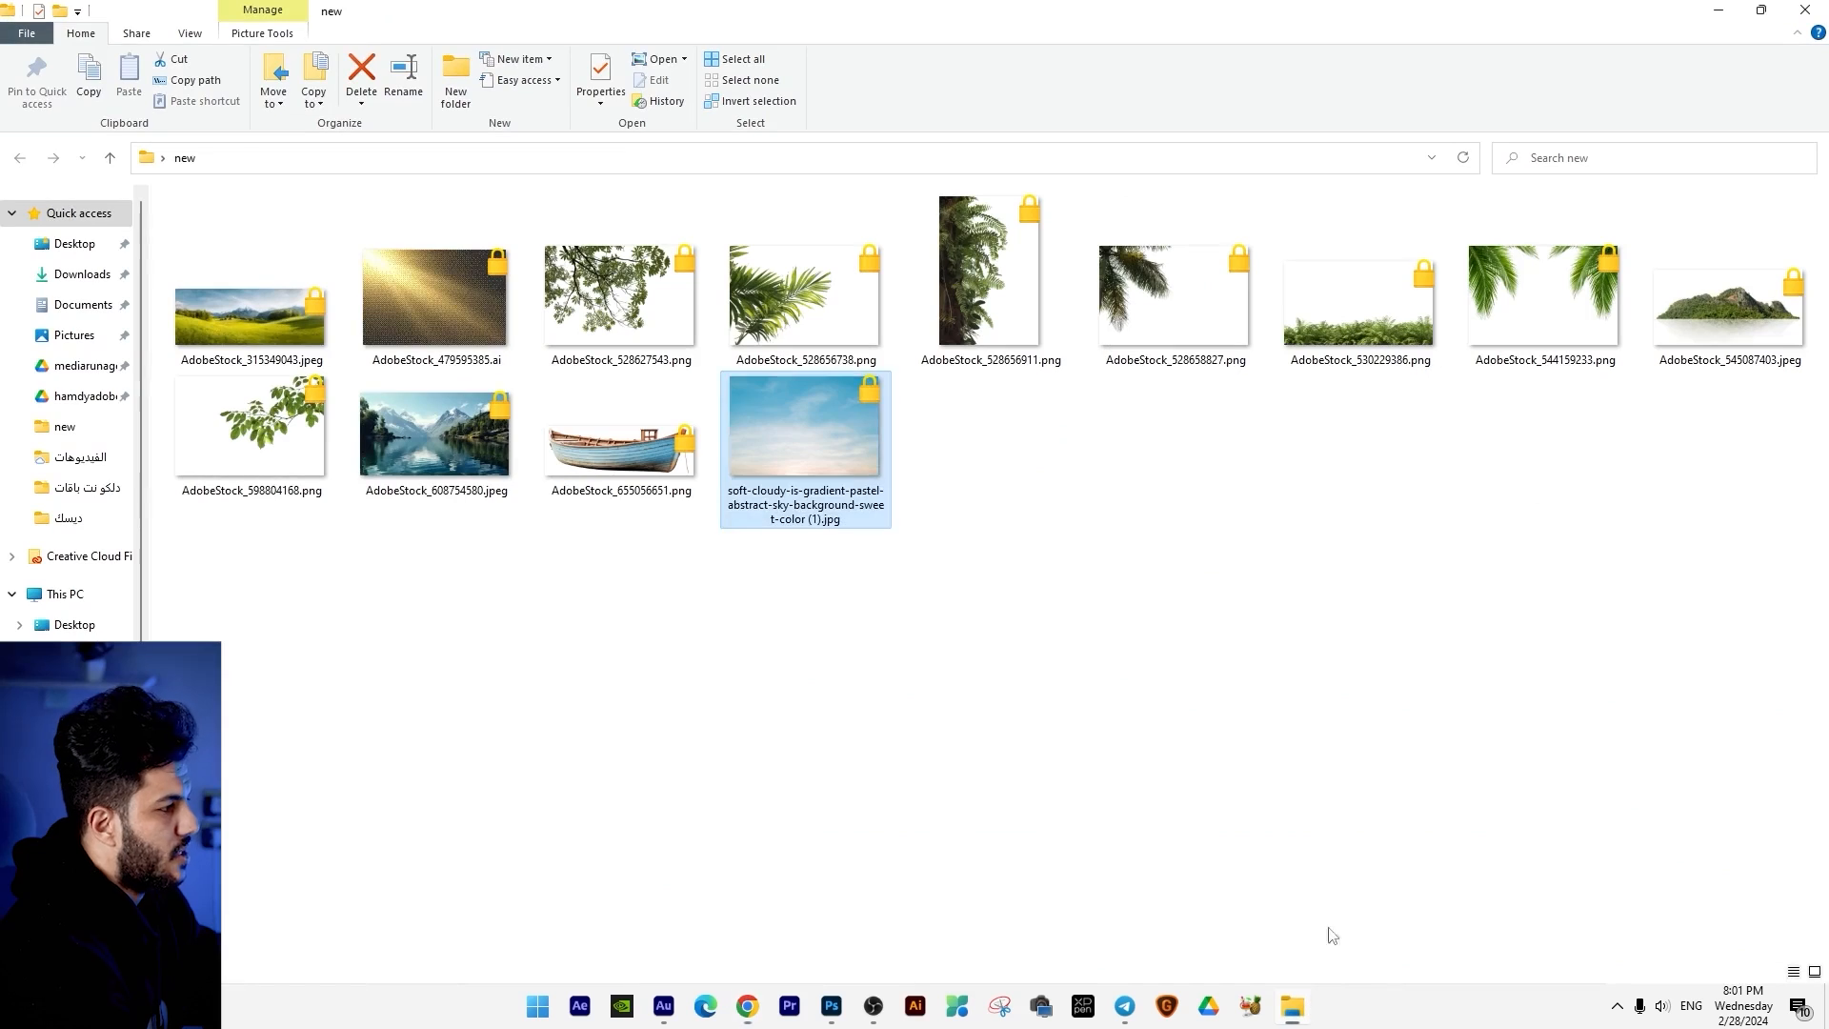
pyautogui.moveTo(1586, 431); pyautogui.dragTo(1170, 266)
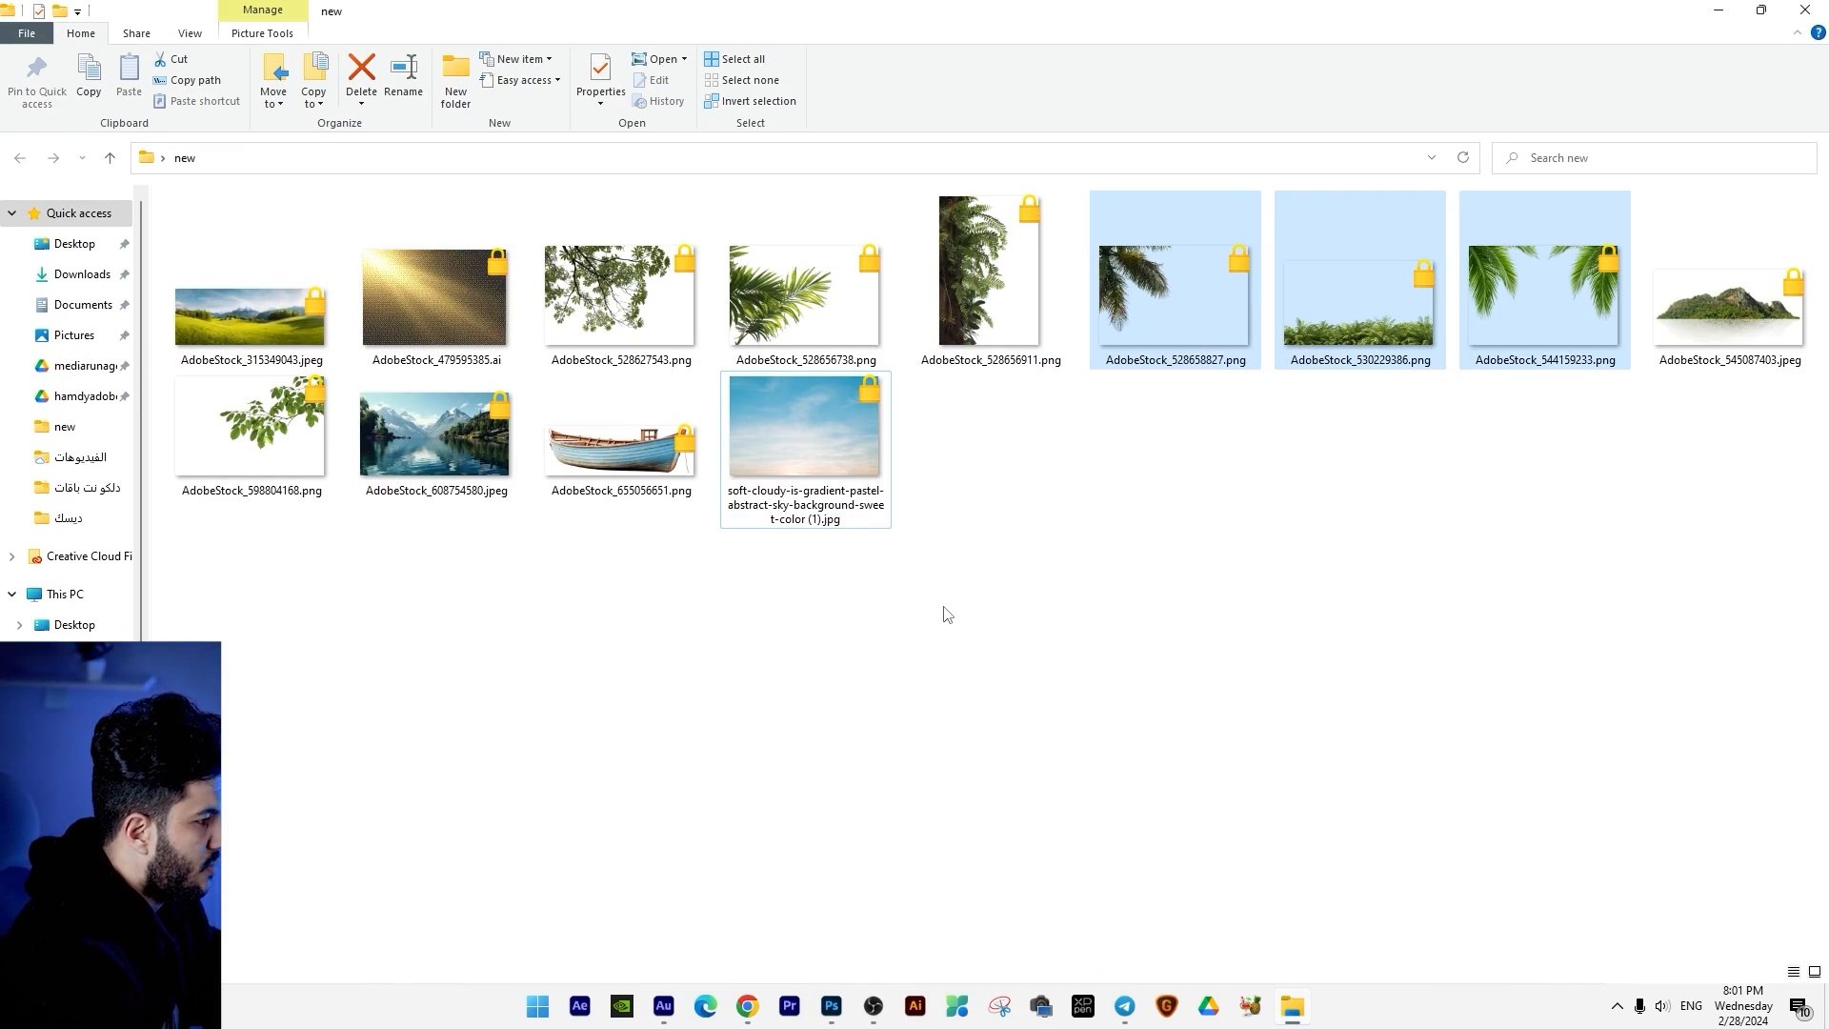
# Step: Place AdobeStock_608754580.jpeg from the folder into the Untitled-1 document in Photoshop and move it down to Y 157 px
pyautogui.click(831, 1006)
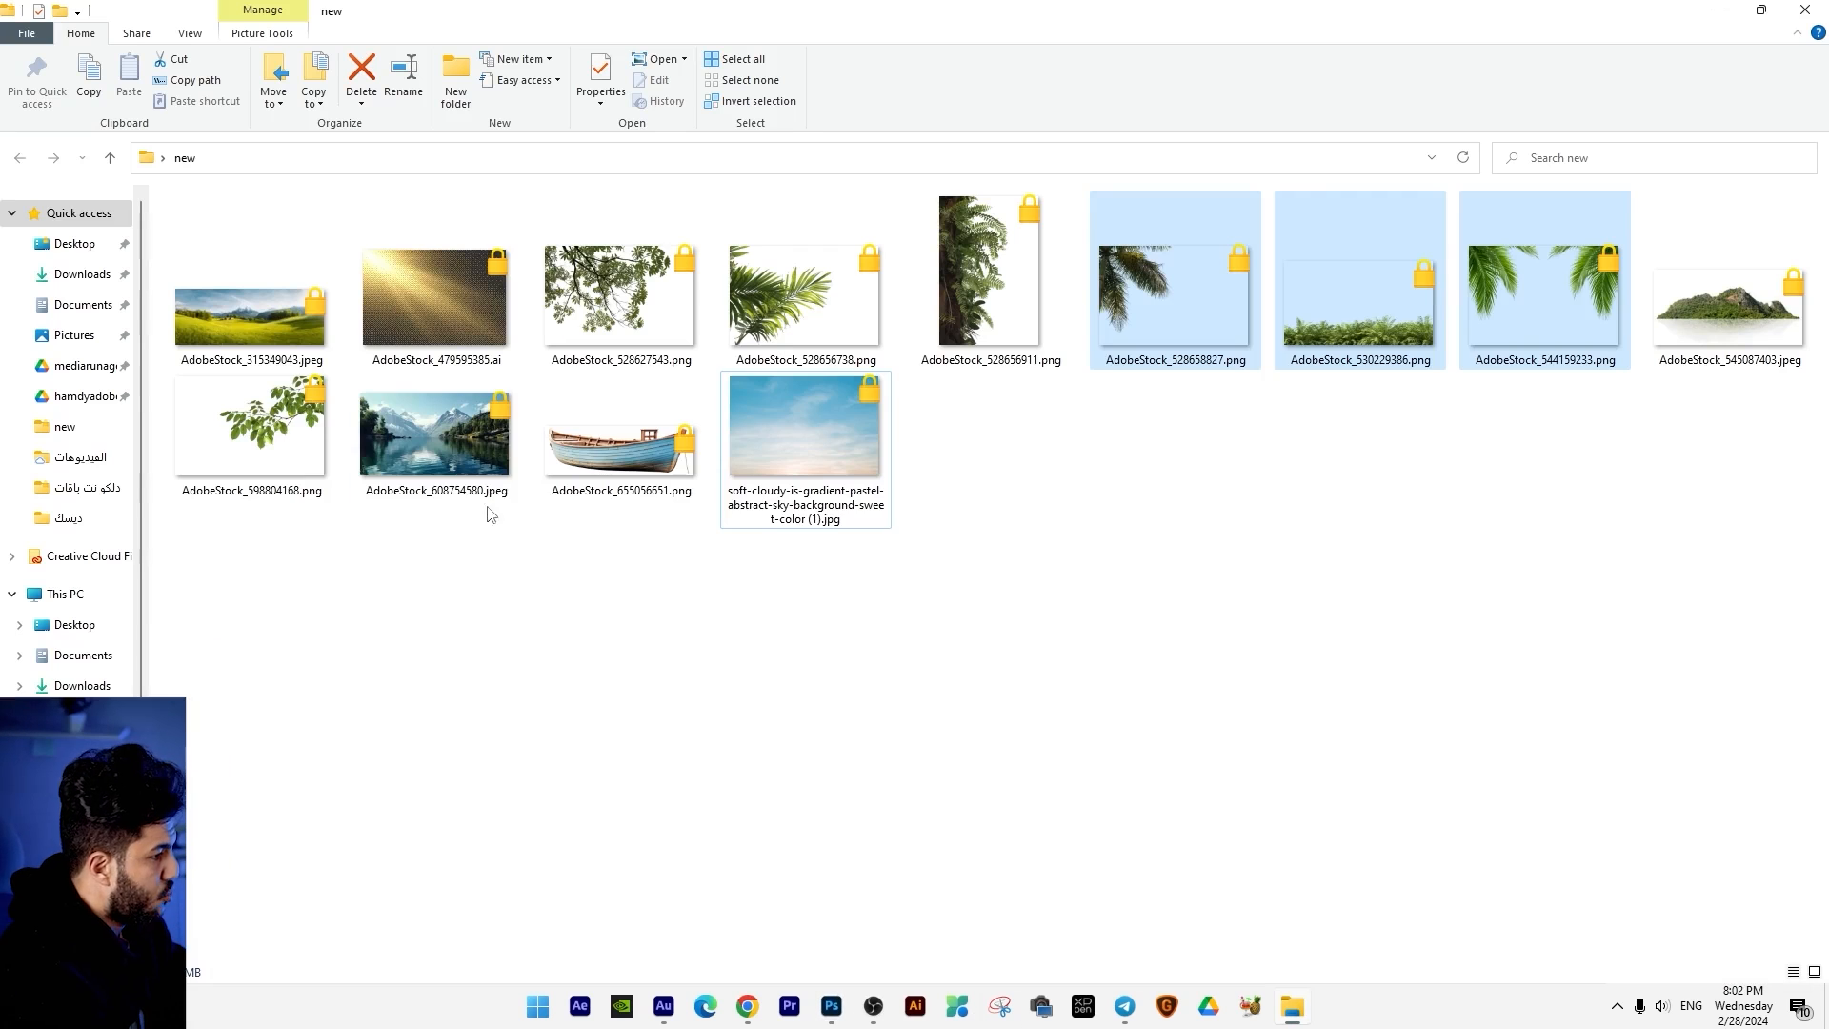
pyautogui.moveTo(482, 481); pyautogui.dragTo(768, 613)
pyautogui.moveTo(1153, 587); pyautogui.dragTo(1157, 628)
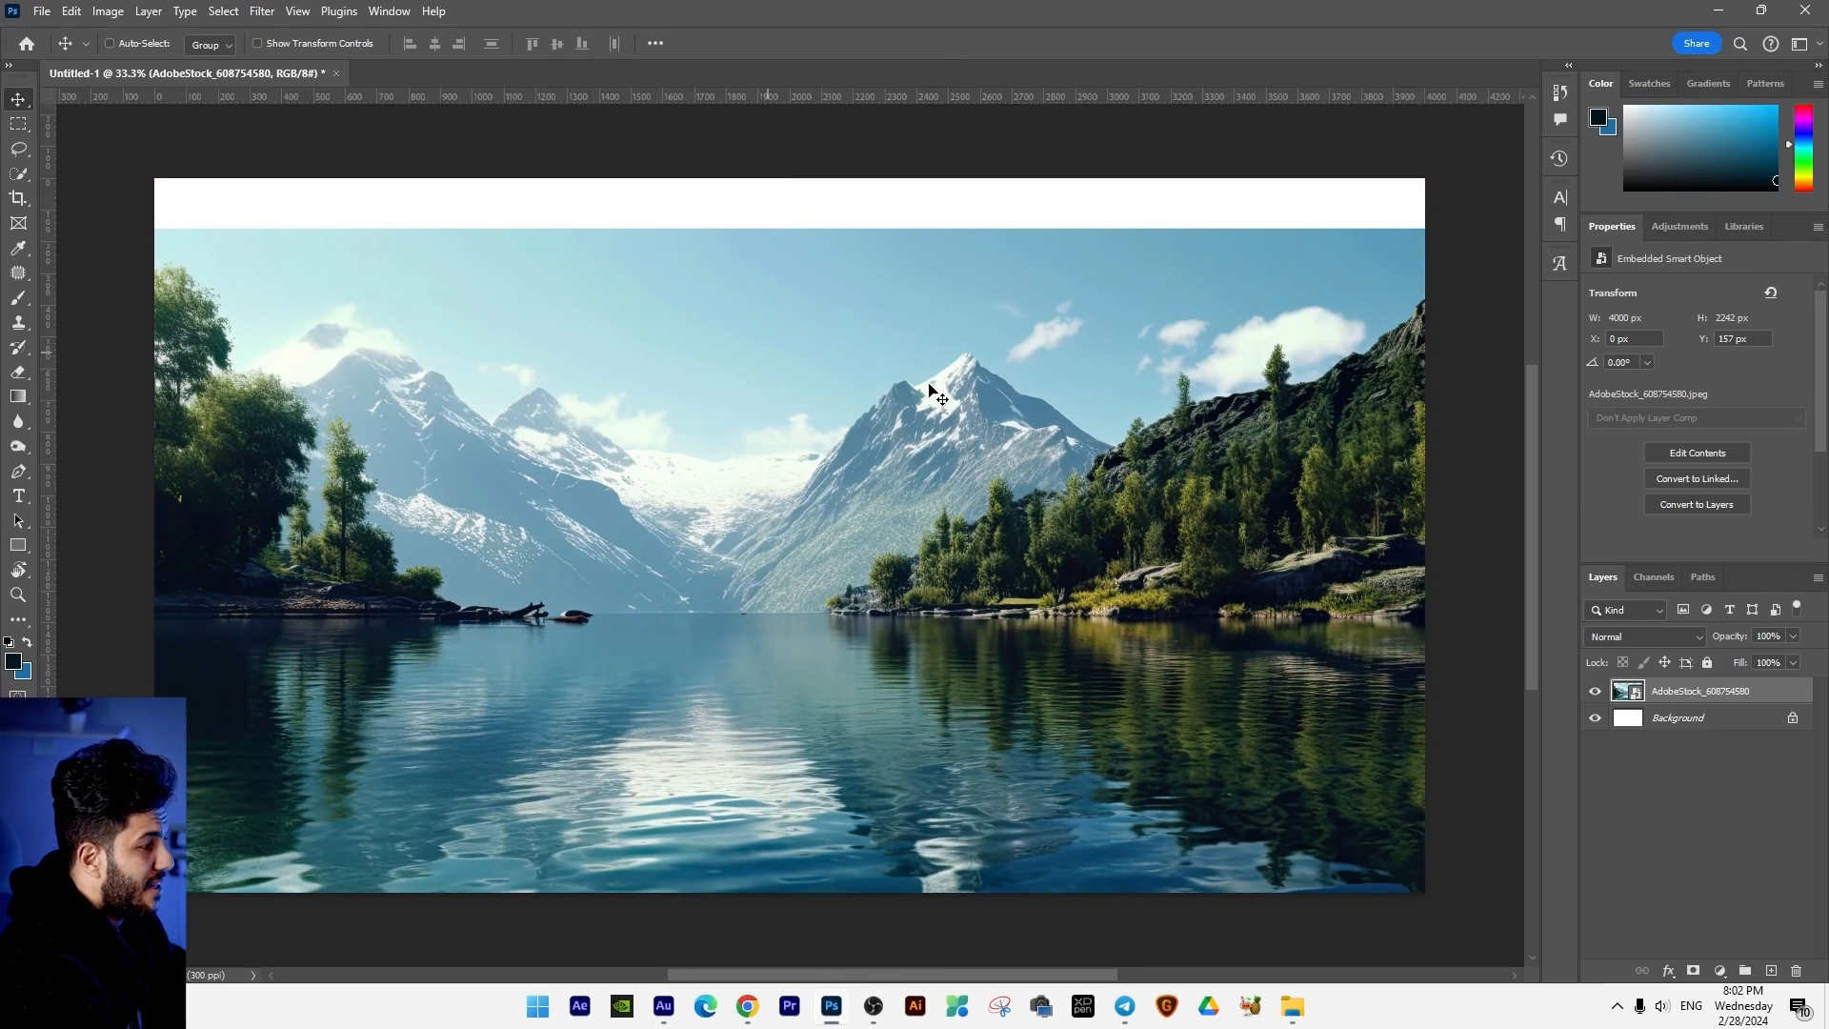
# Step: Select the sky and the distant mountains of the lake image with the Quick Selection Tool
pyautogui.rightClick(12, 183)
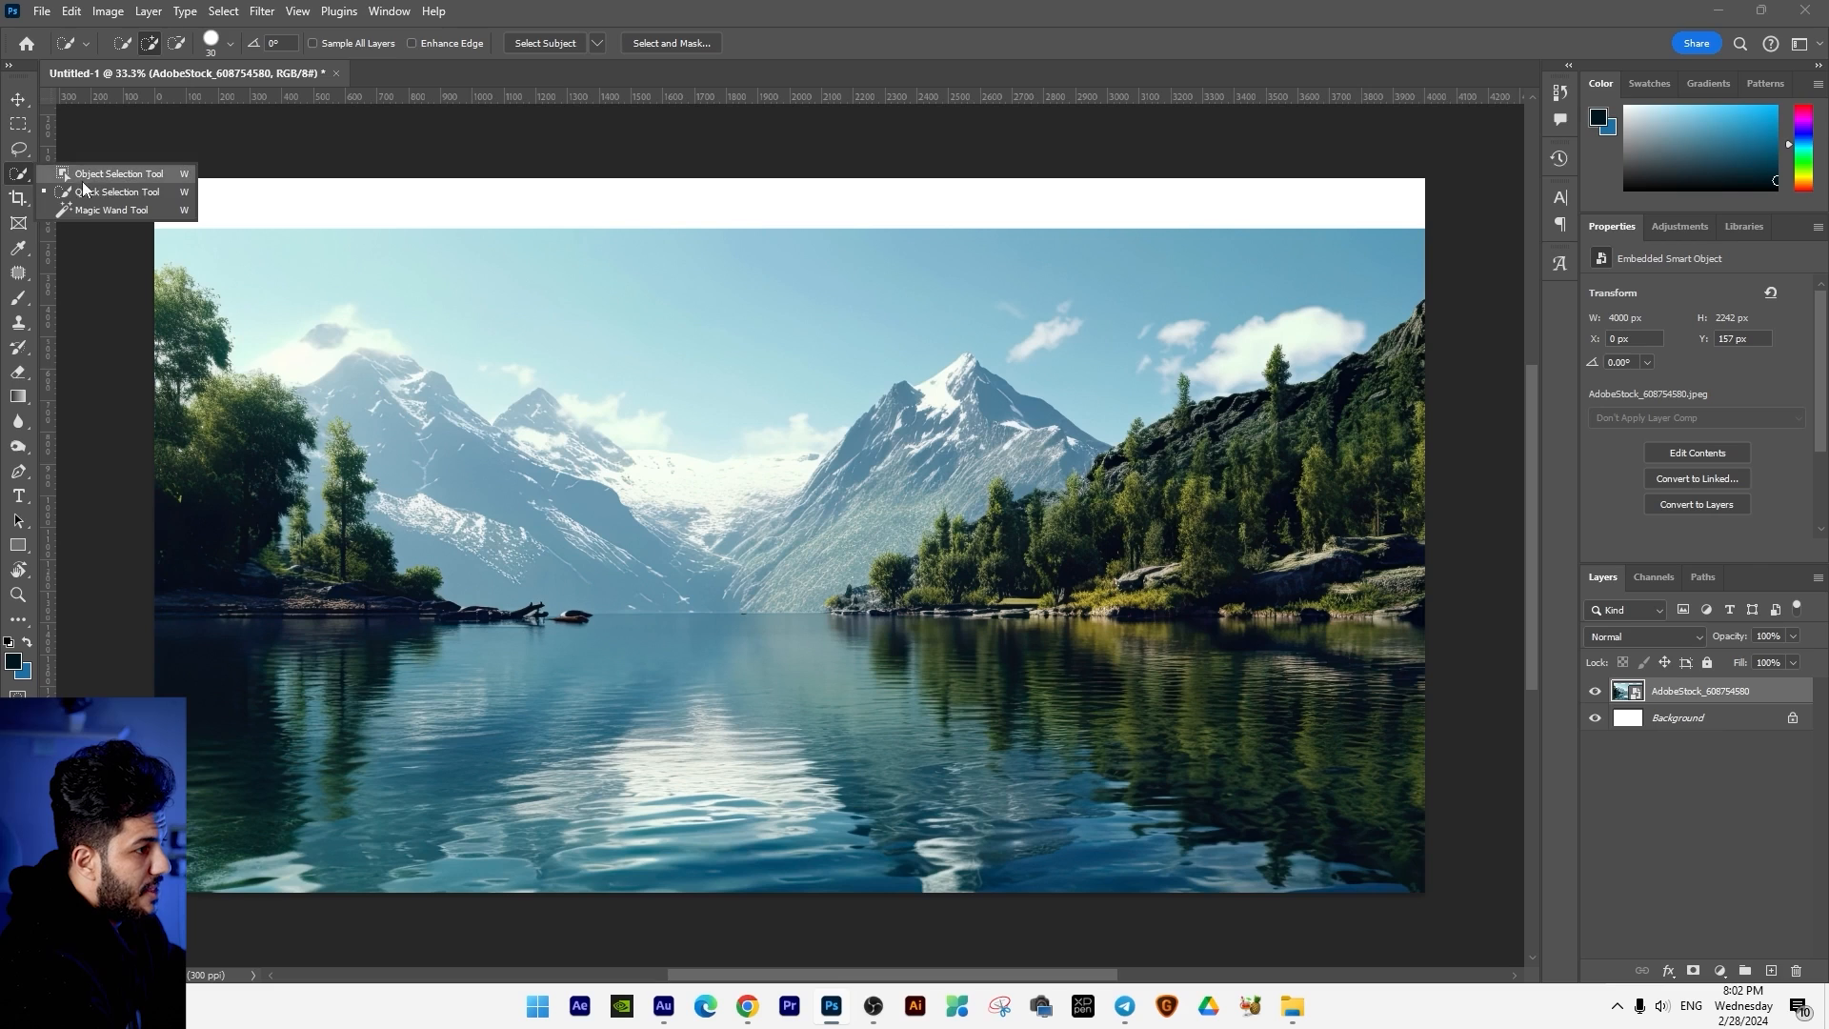
pyautogui.click(105, 188)
pyautogui.click(754, 335)
pyautogui.moveTo(1039, 381)
pyautogui.mouseDown()
pyautogui.moveTo(788, 561)
pyautogui.moveTo(617, 574)
pyautogui.mouseUp()
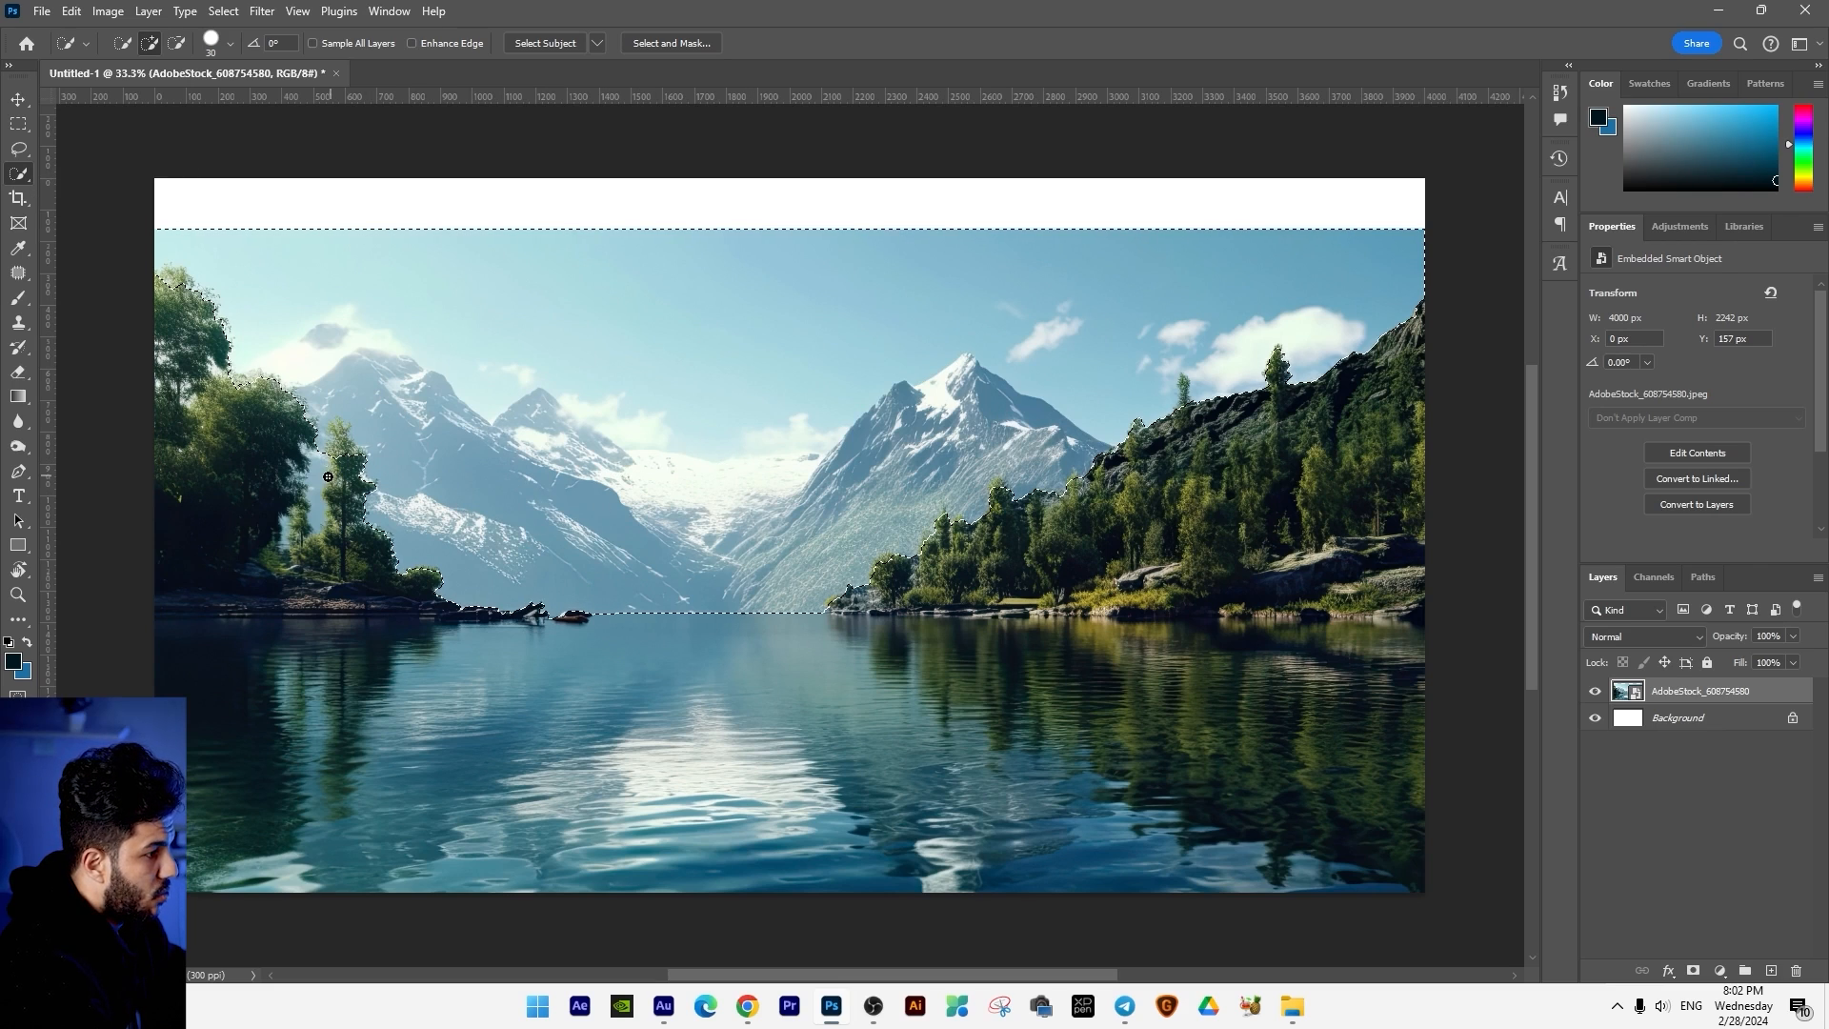
# Step: Subtract the trees on the left shore from the sky and mountain selection
pyautogui.scroll(1, 323, 476)
pyautogui.moveTo(376, 377); pyautogui.dragTo(716, 450)
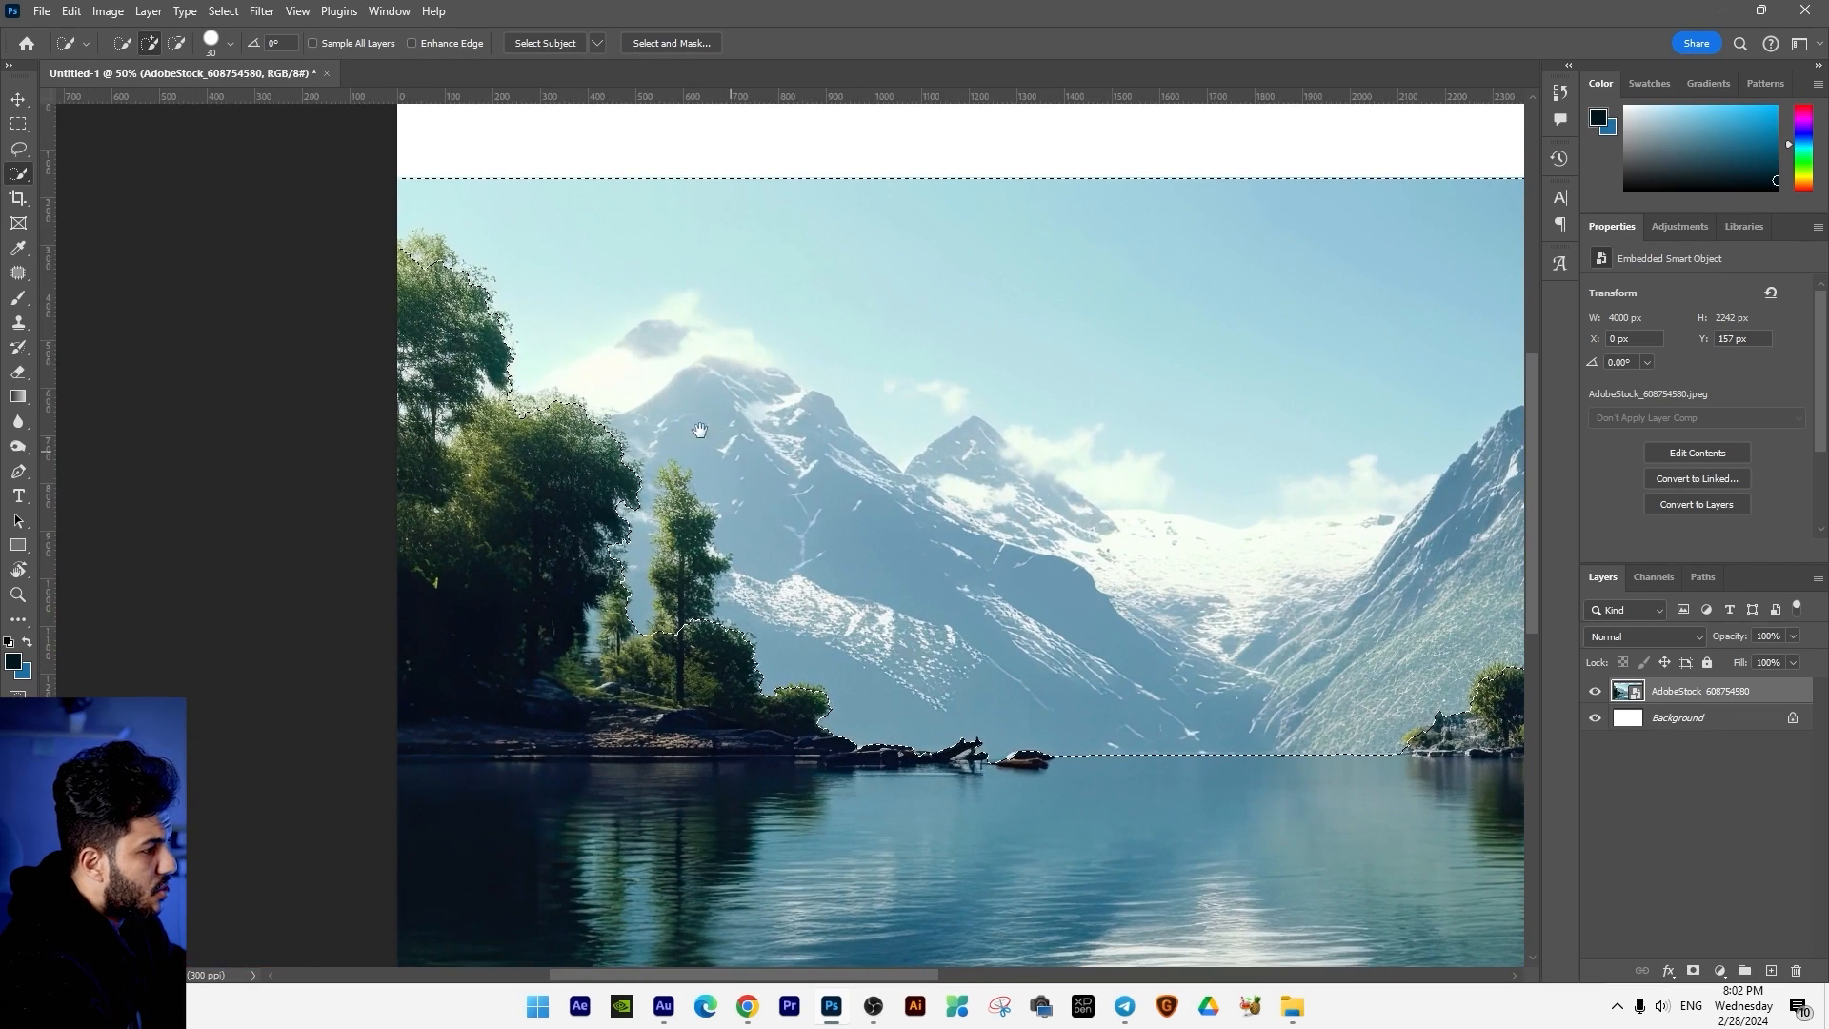
pyautogui.press('alt')
pyautogui.click(434, 274)
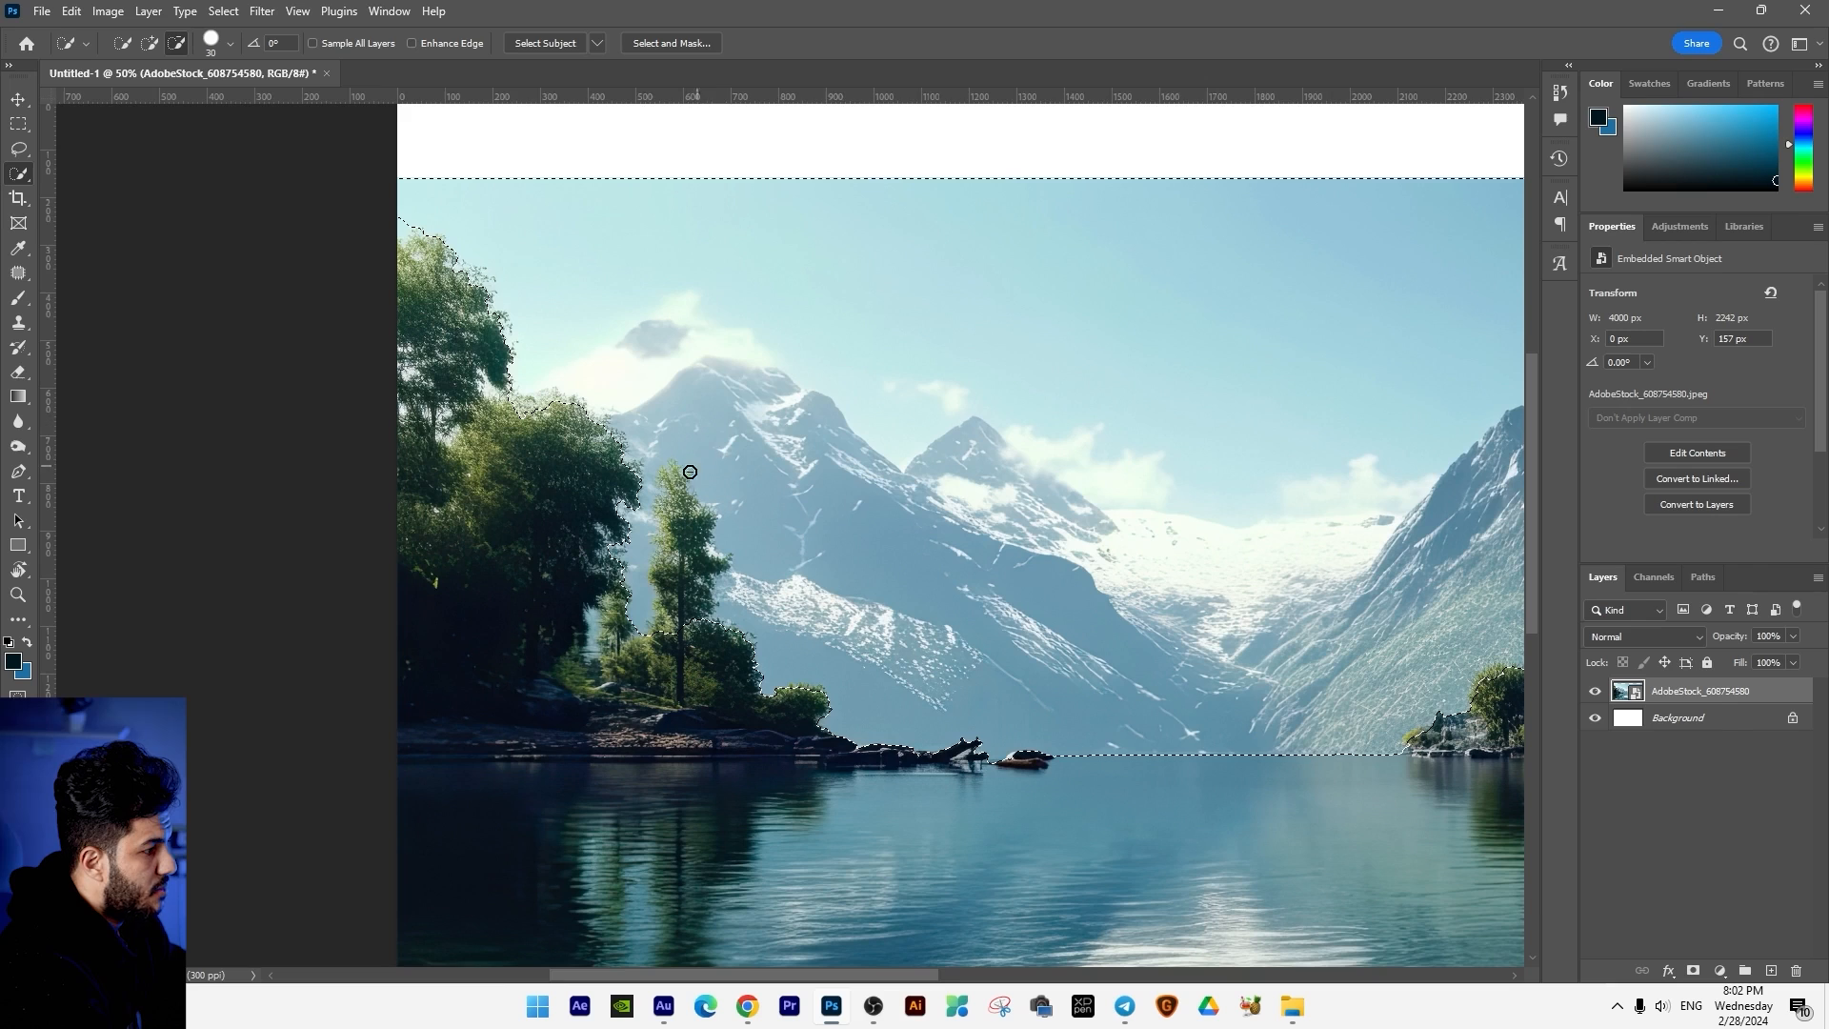
pyautogui.moveTo(763, 551); pyautogui.dragTo(685, 548)
pyautogui.moveTo(618, 626); pyautogui.dragTo(602, 539)
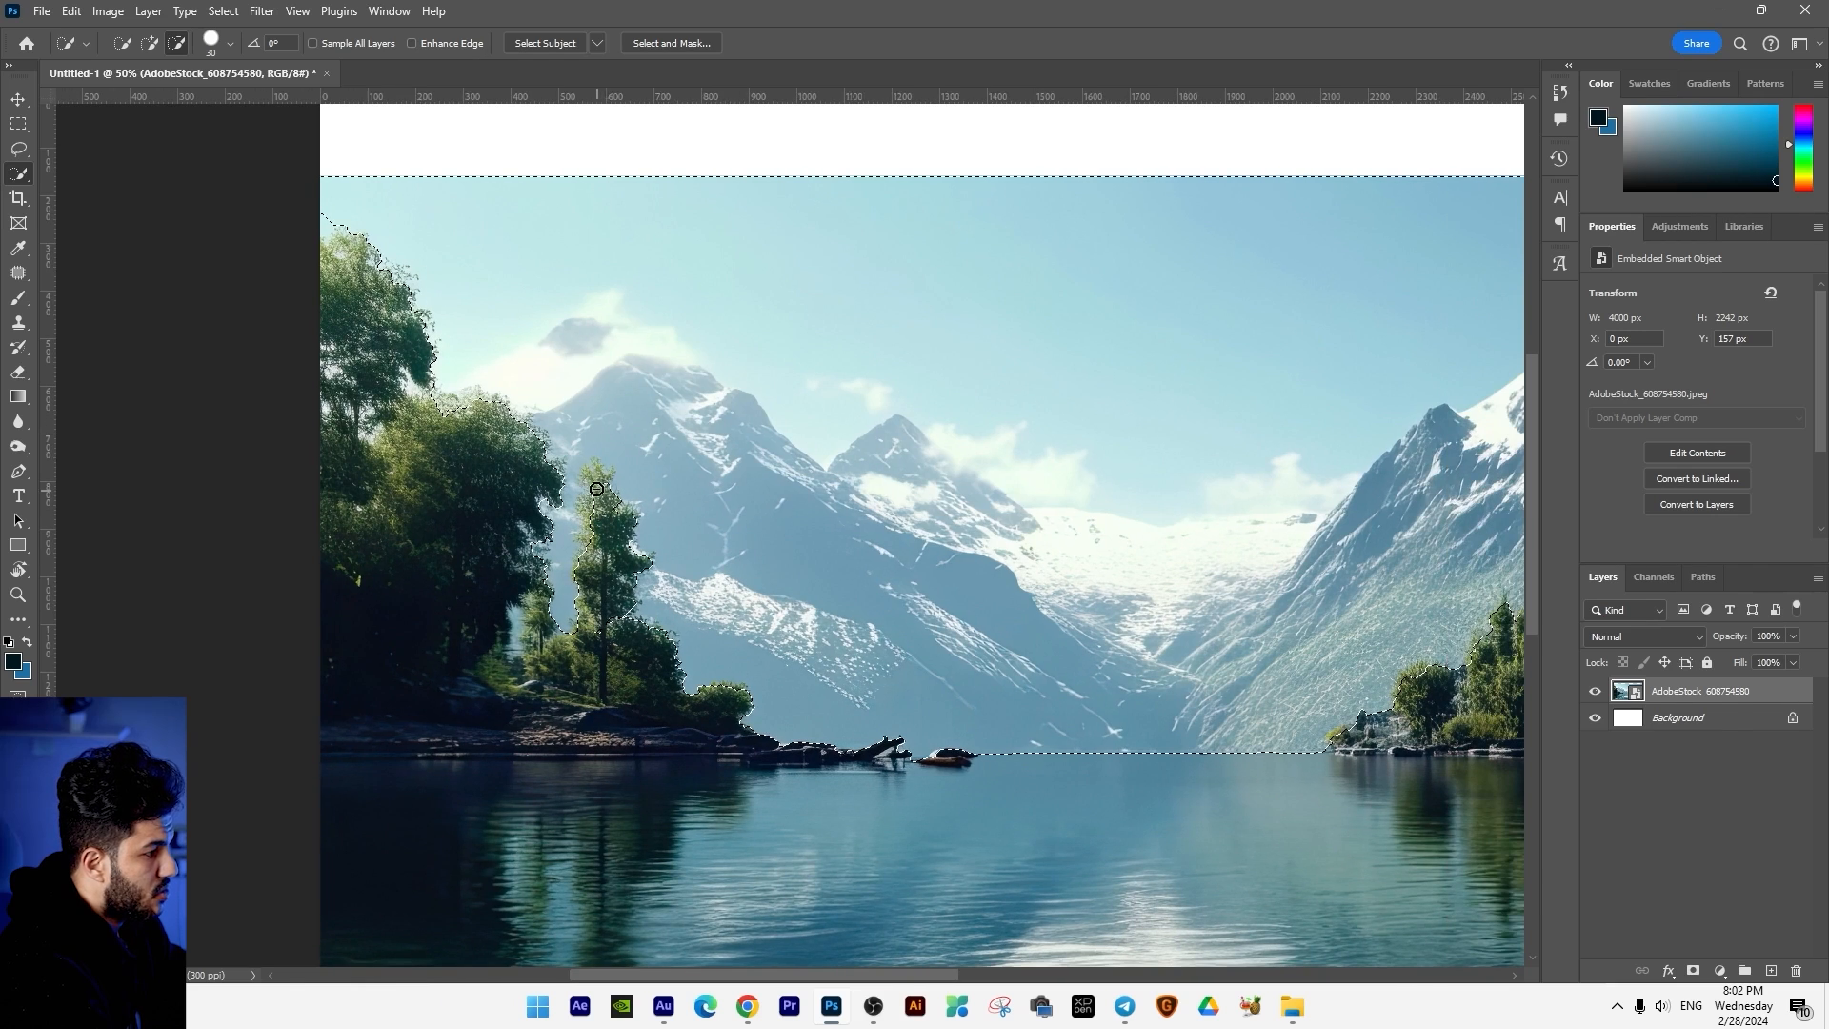
pyautogui.moveTo(694, 523); pyautogui.dragTo(651, 477)
pyautogui.hotkey('ctrl', '-')
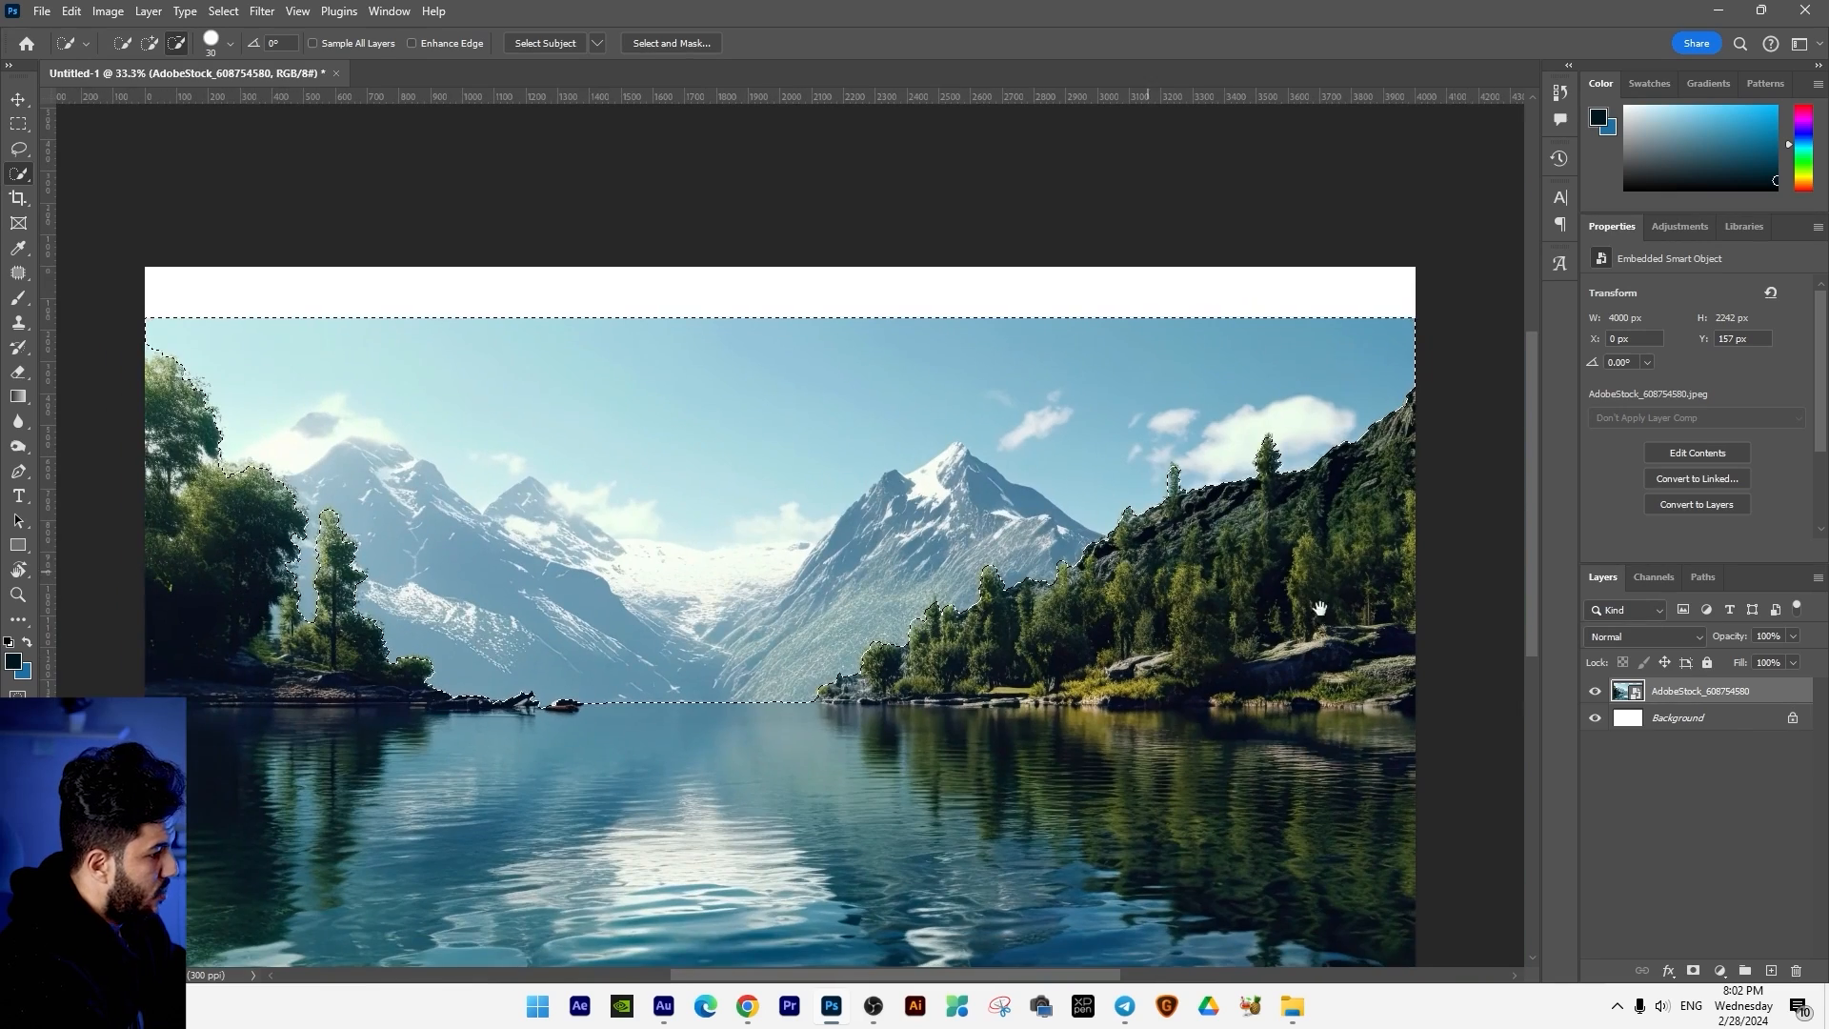
# Step: Rasterize the lake layer, delete the selected sky and mountains, and deselect
pyautogui.rightClick(1689, 701)
pyautogui.click(1556, 507)
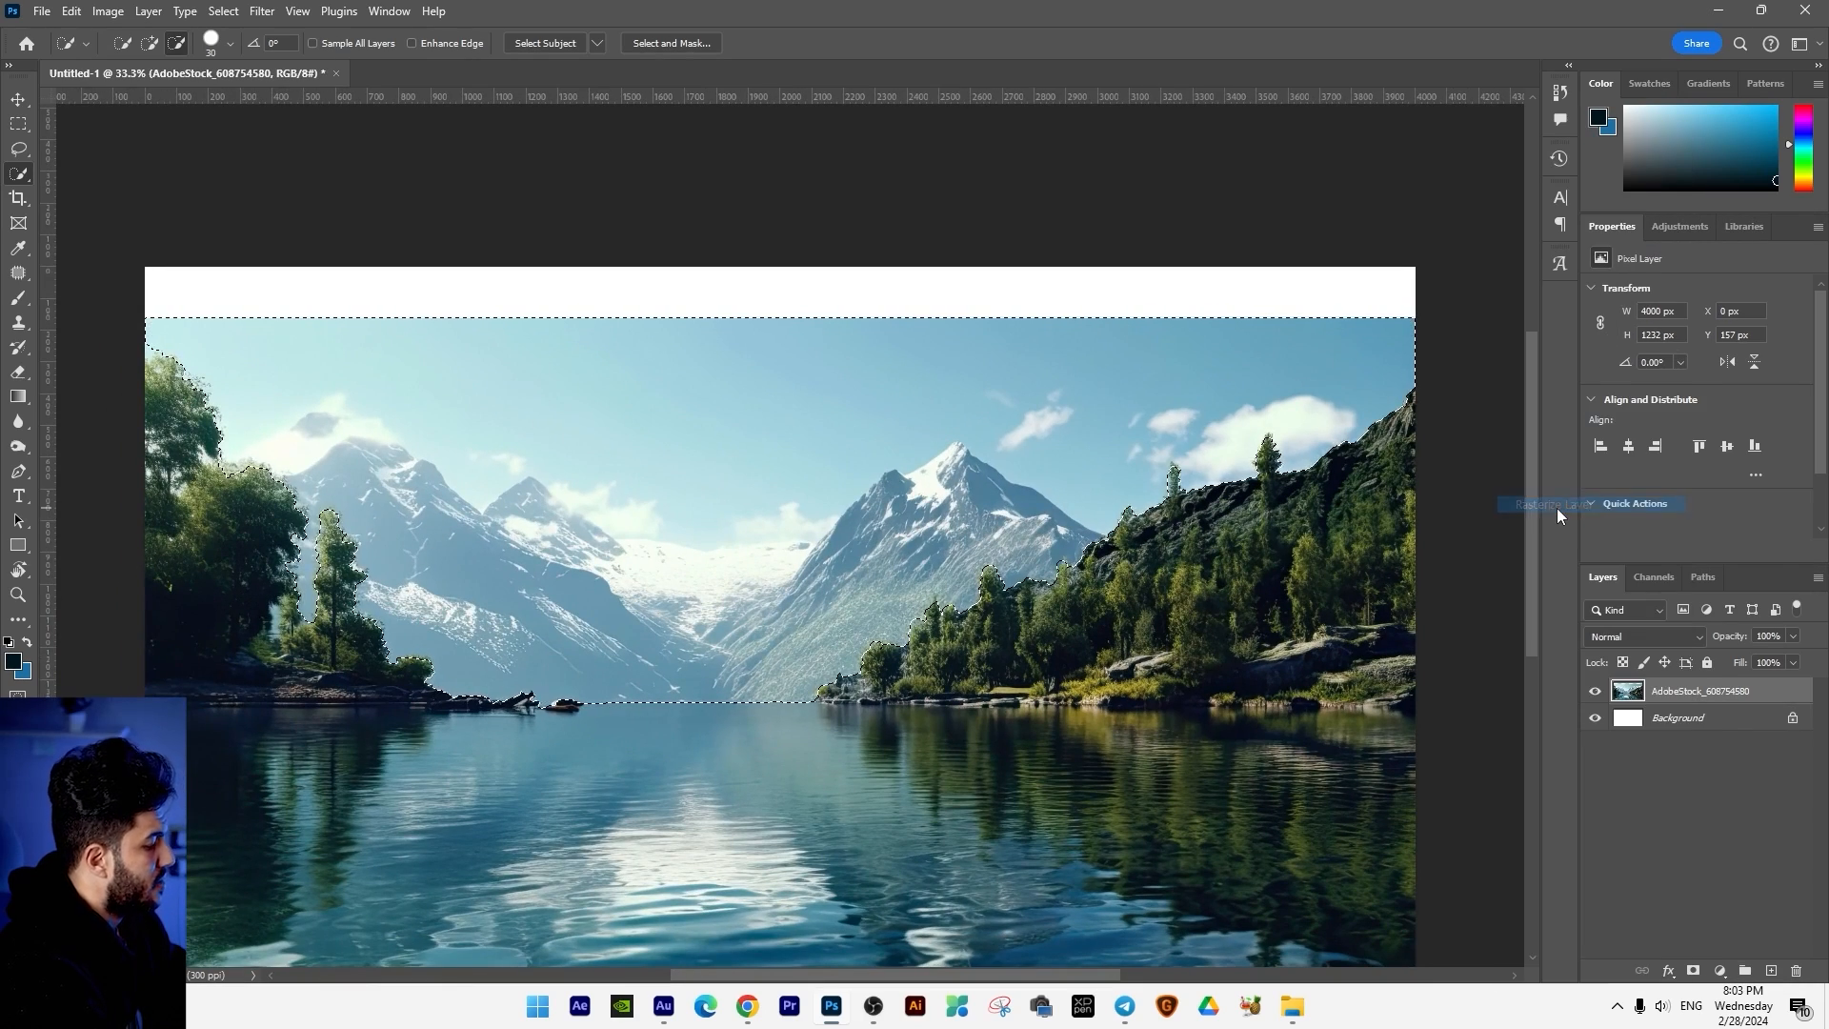
pyautogui.press('Delete')
pyautogui.hotkey('ctrl', 'd')
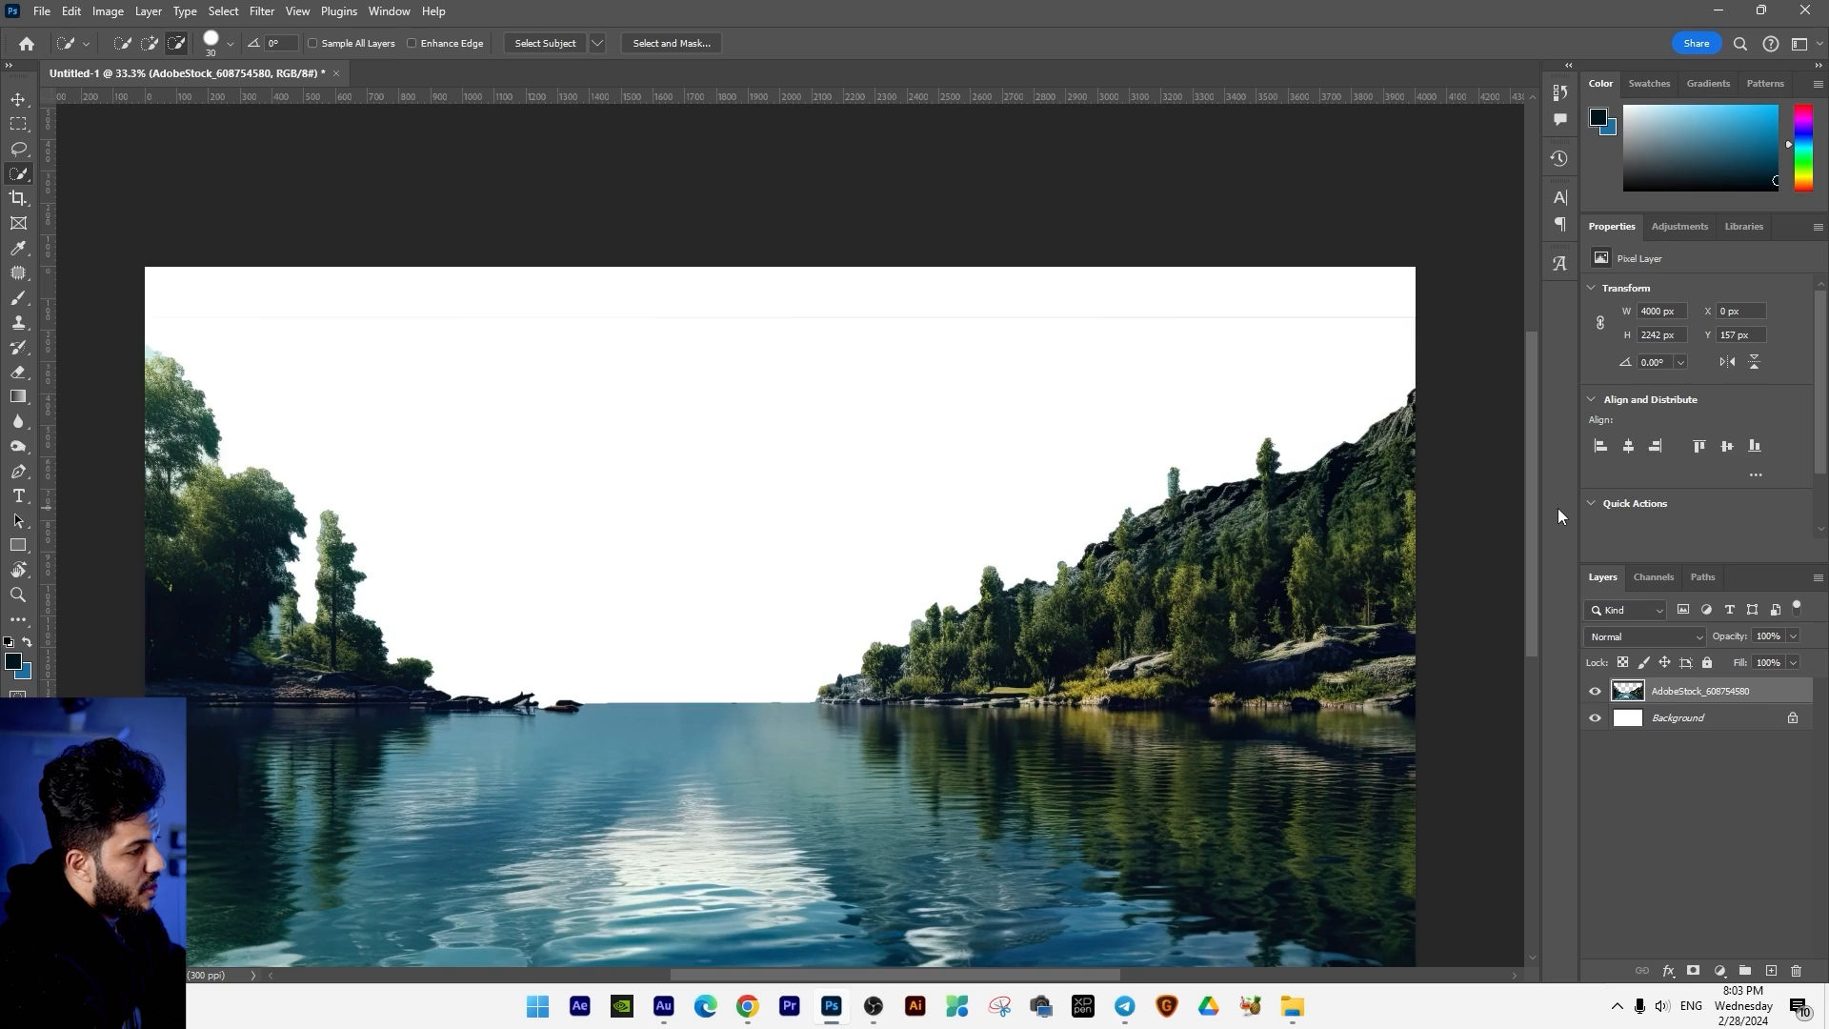
# Step: Remove the thin leftover line along the lake layer's upper edge using a rectangular marquee across the full width
pyautogui.scroll(1, 1329, 516)
pyautogui.scroll(-1, 1329, 515)
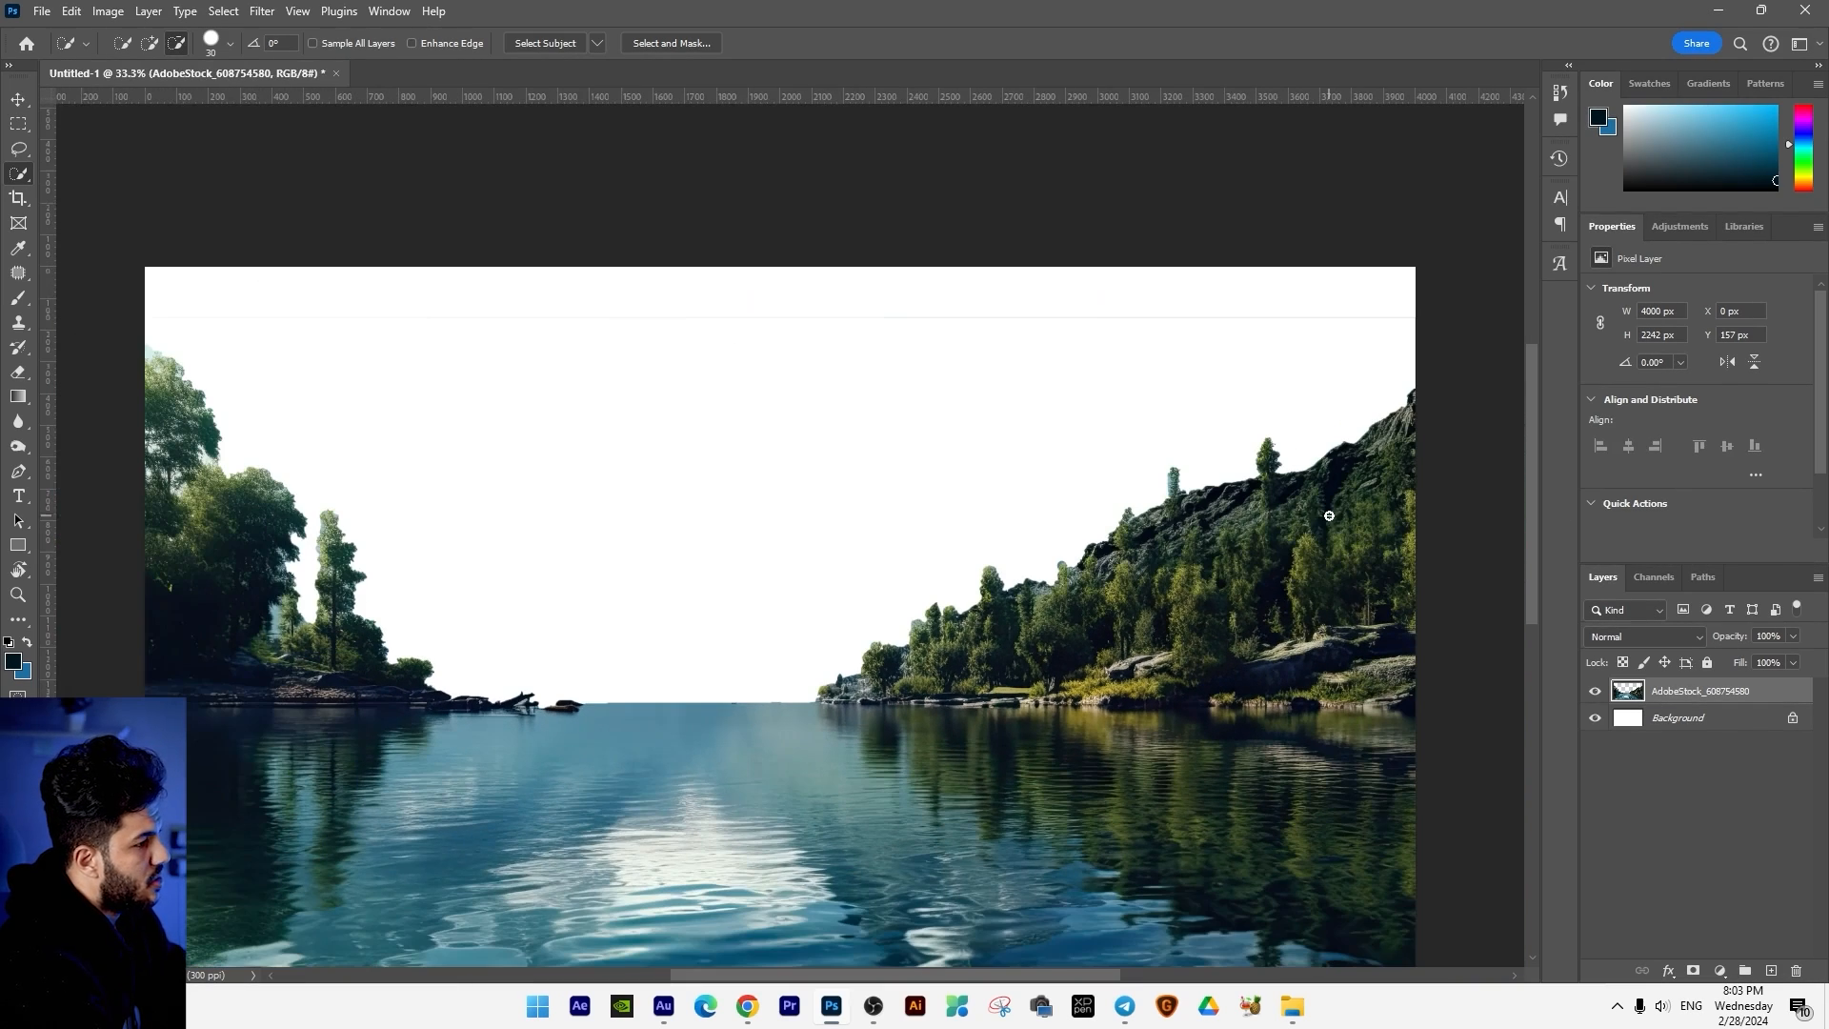
pyautogui.click(19, 131)
pyautogui.moveTo(145, 273); pyautogui.dragTo(1416, 319)
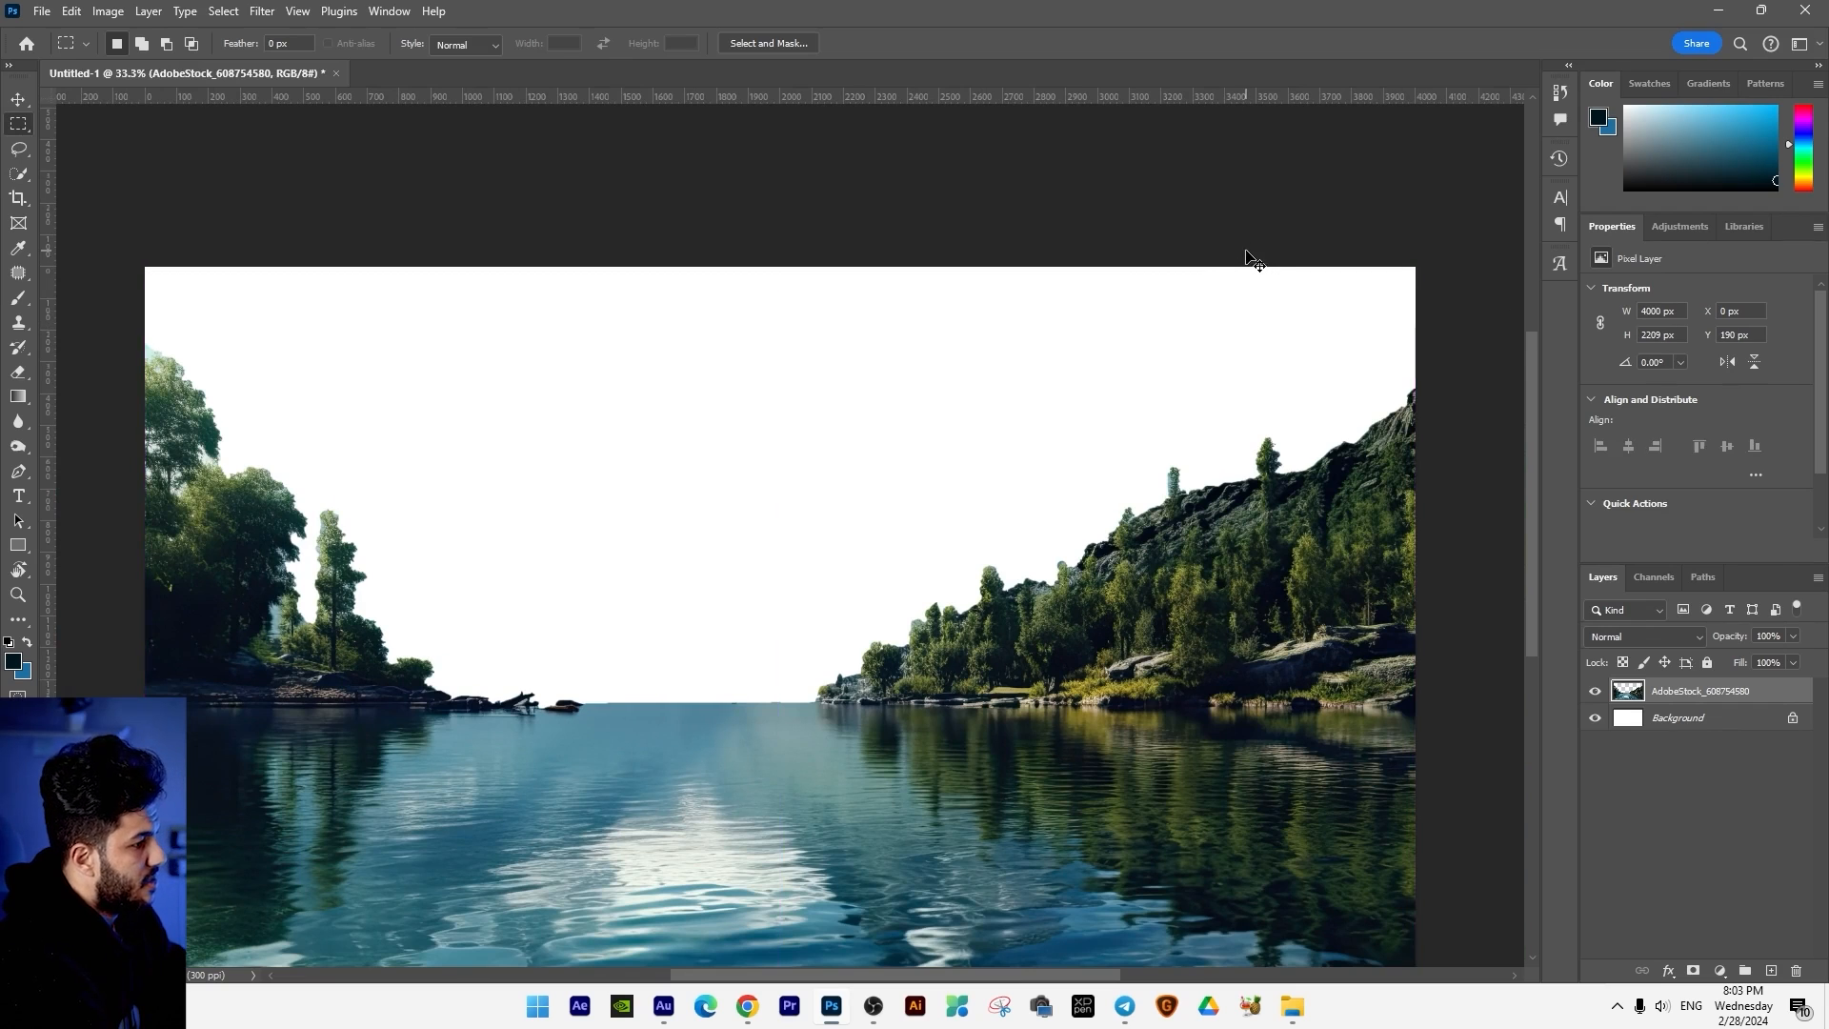
# Step: Select the leftover pale sky above the left trees with the Magic Wand and extend the selection to similar colours
pyautogui.hotkey('ctrl', '+')
pyautogui.moveTo(310, 491); pyautogui.dragTo(1409, 625)
pyautogui.hotkey('ctrl', '+')
pyautogui.hotkey('ctrl', '+')
pyautogui.moveTo(1159, 471); pyautogui.dragTo(1144, 480)
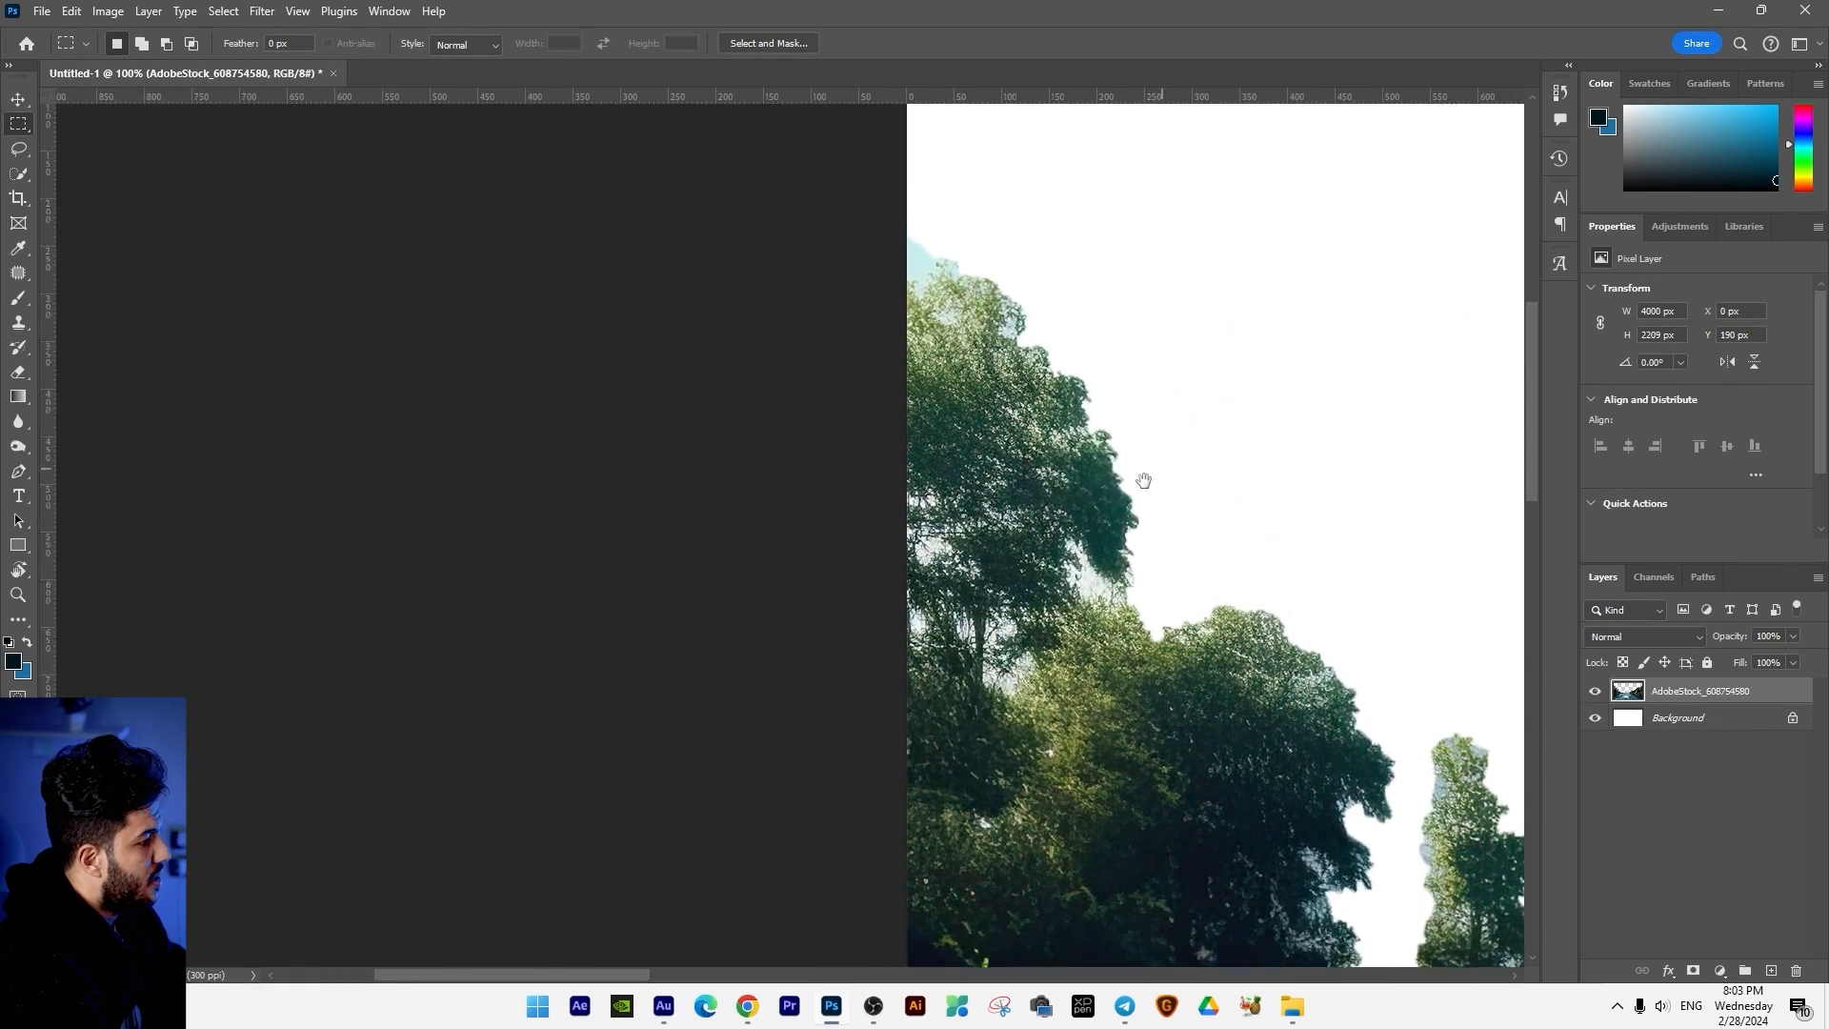
pyautogui.click(22, 183)
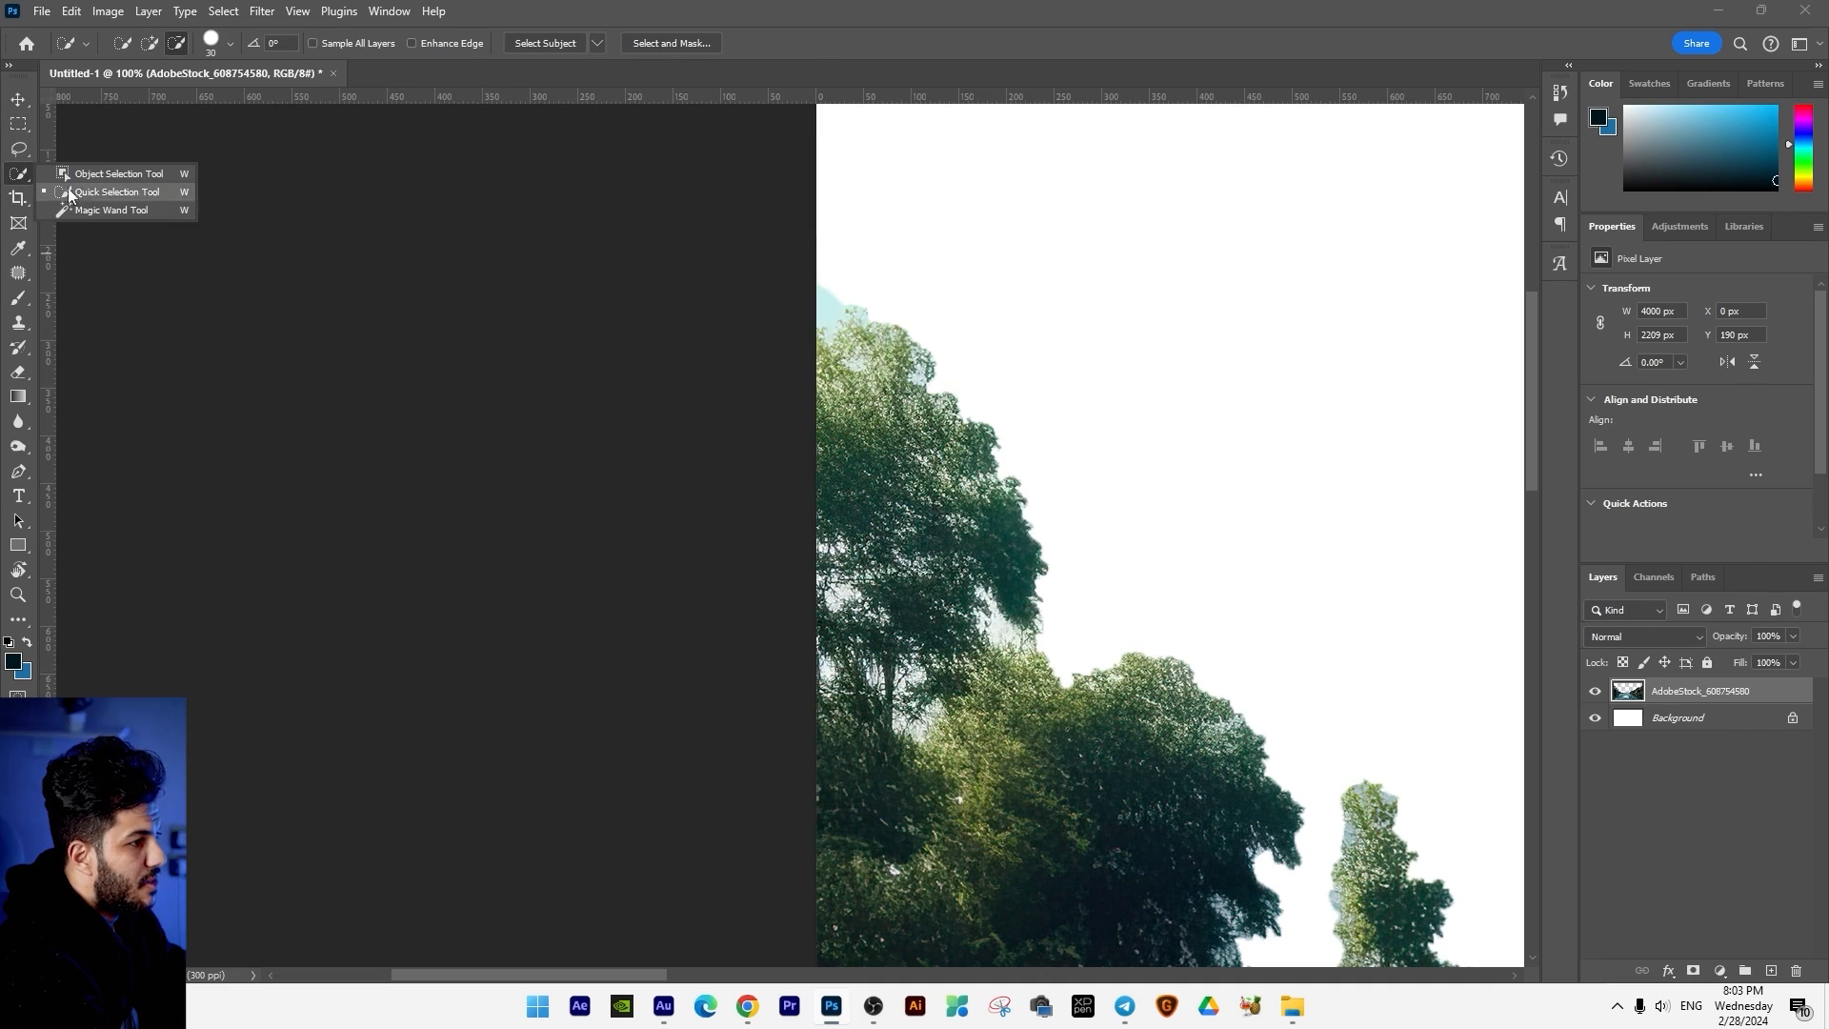
pyautogui.click(93, 212)
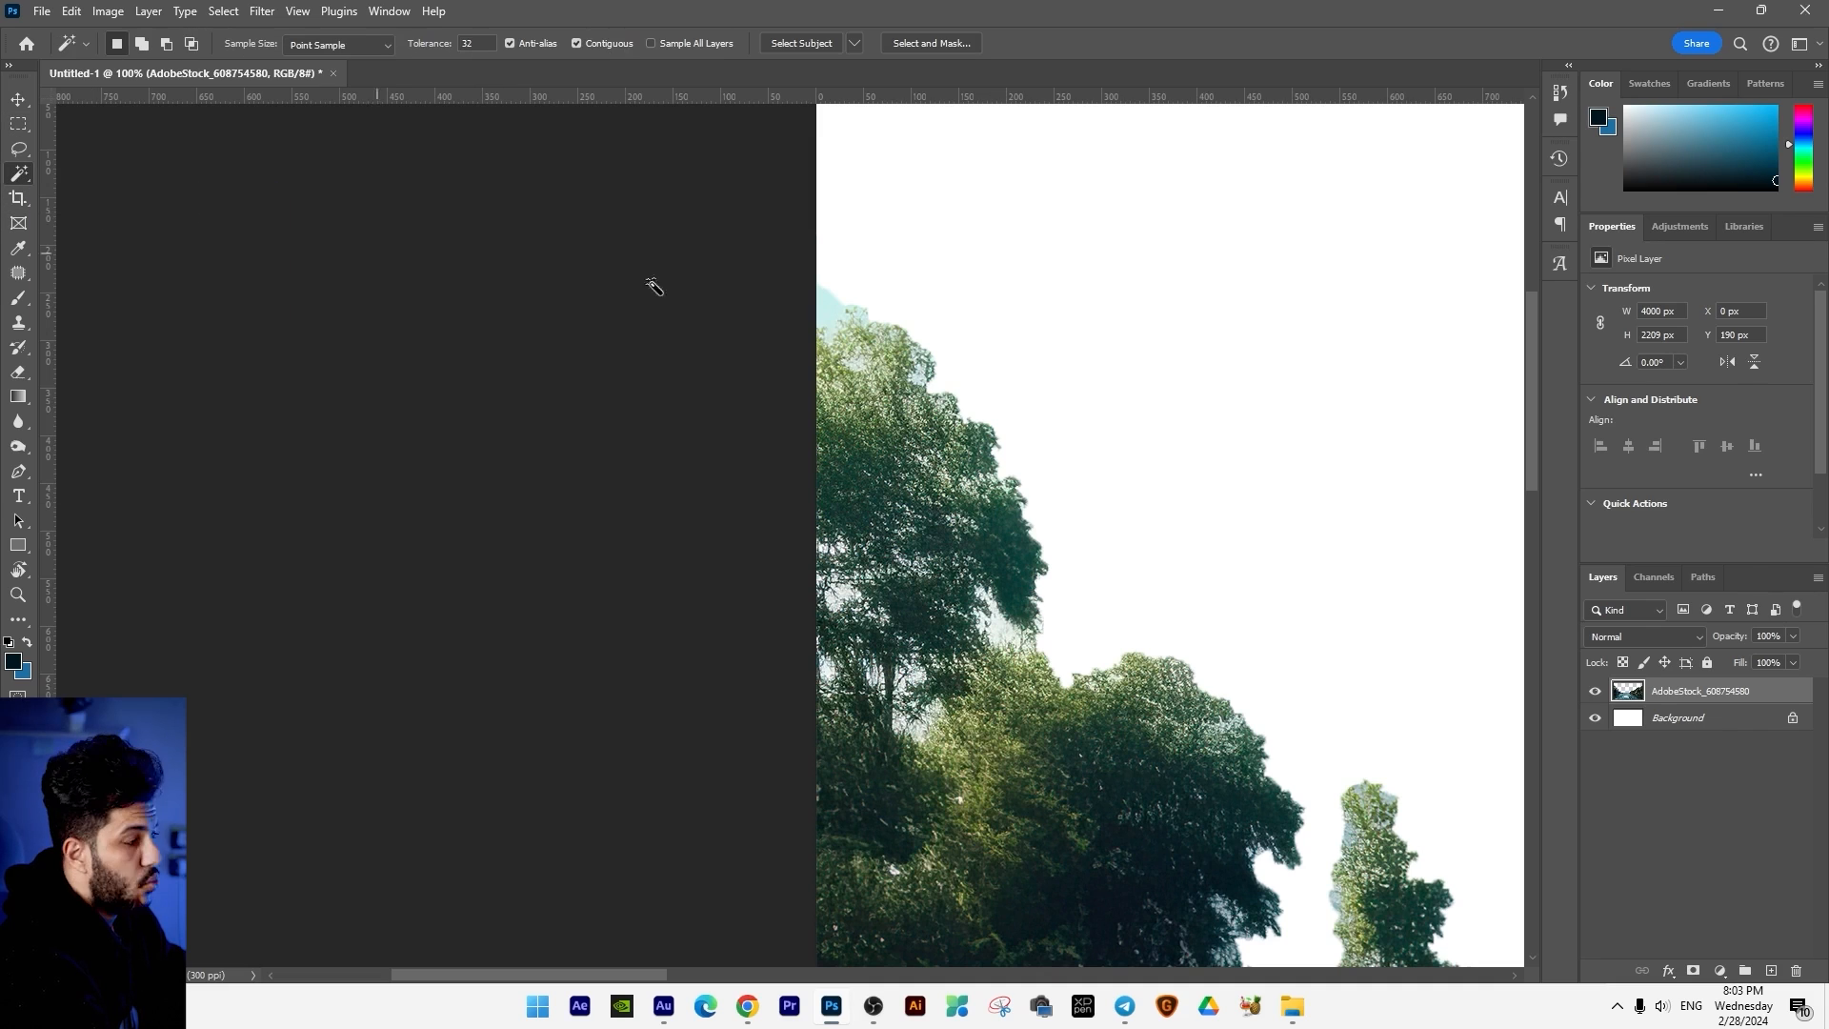
pyautogui.click(831, 311)
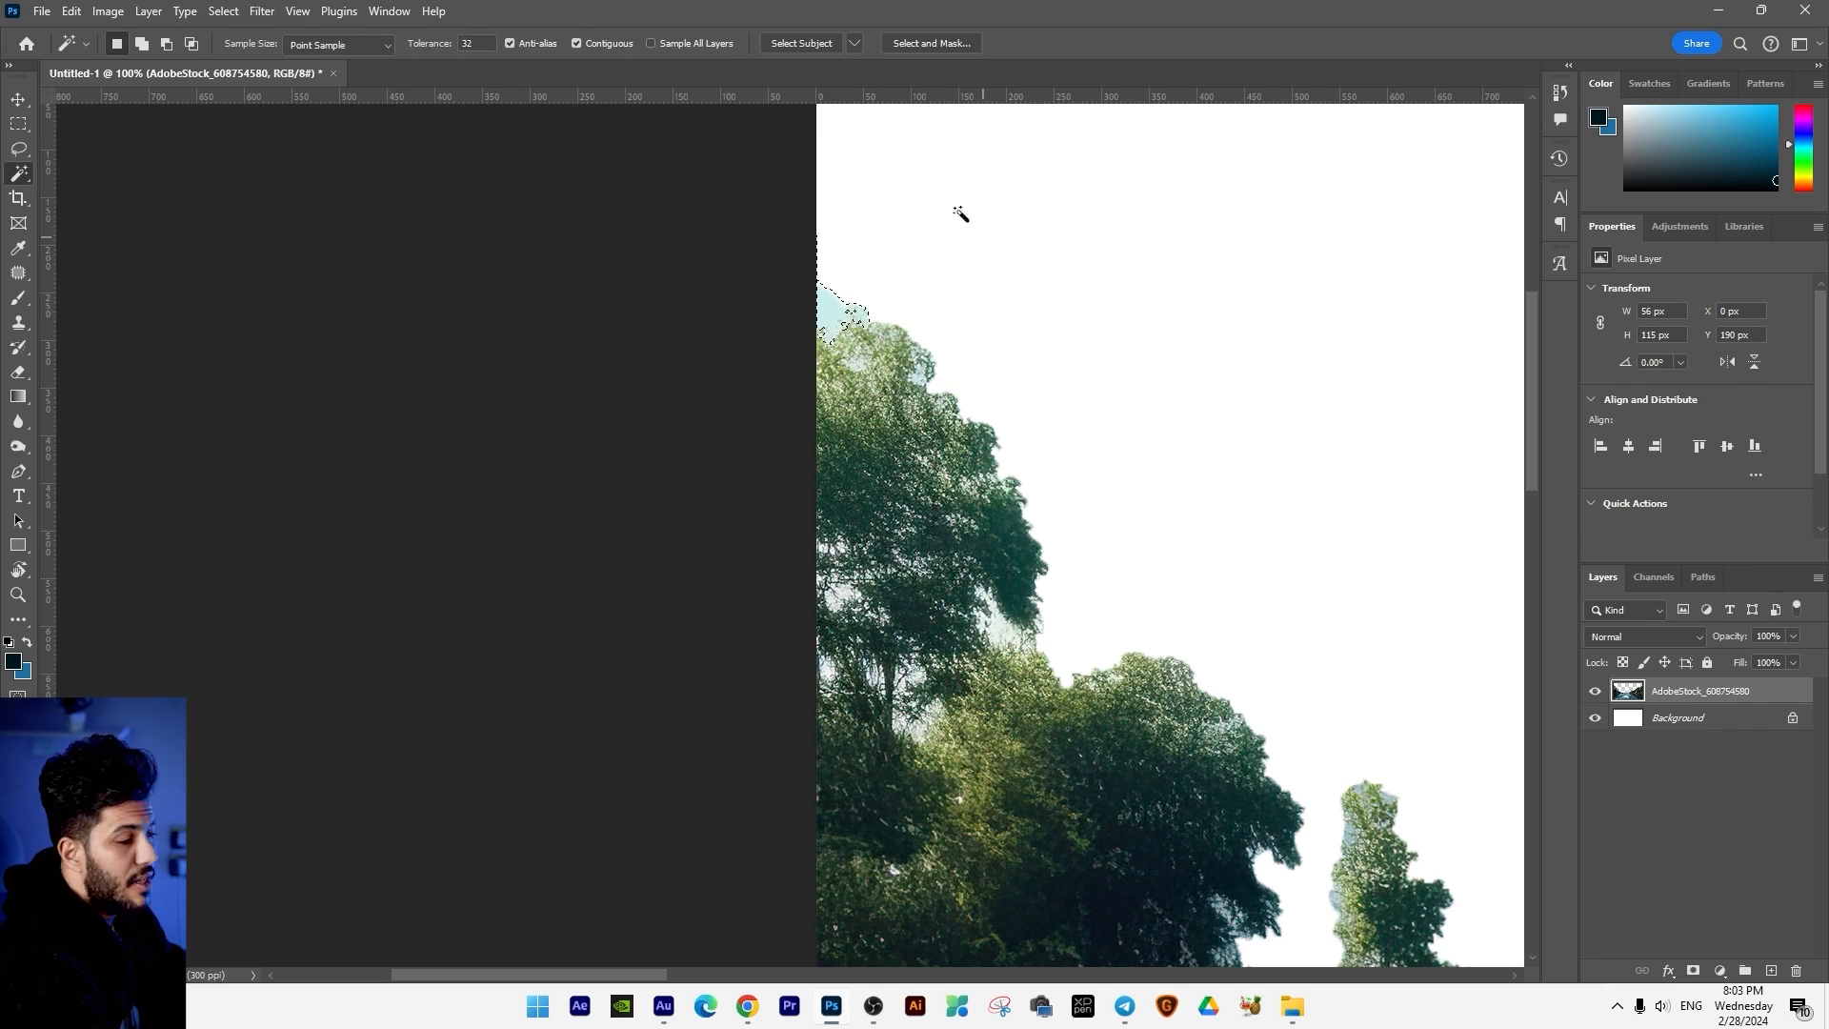
pyautogui.click(219, 12)
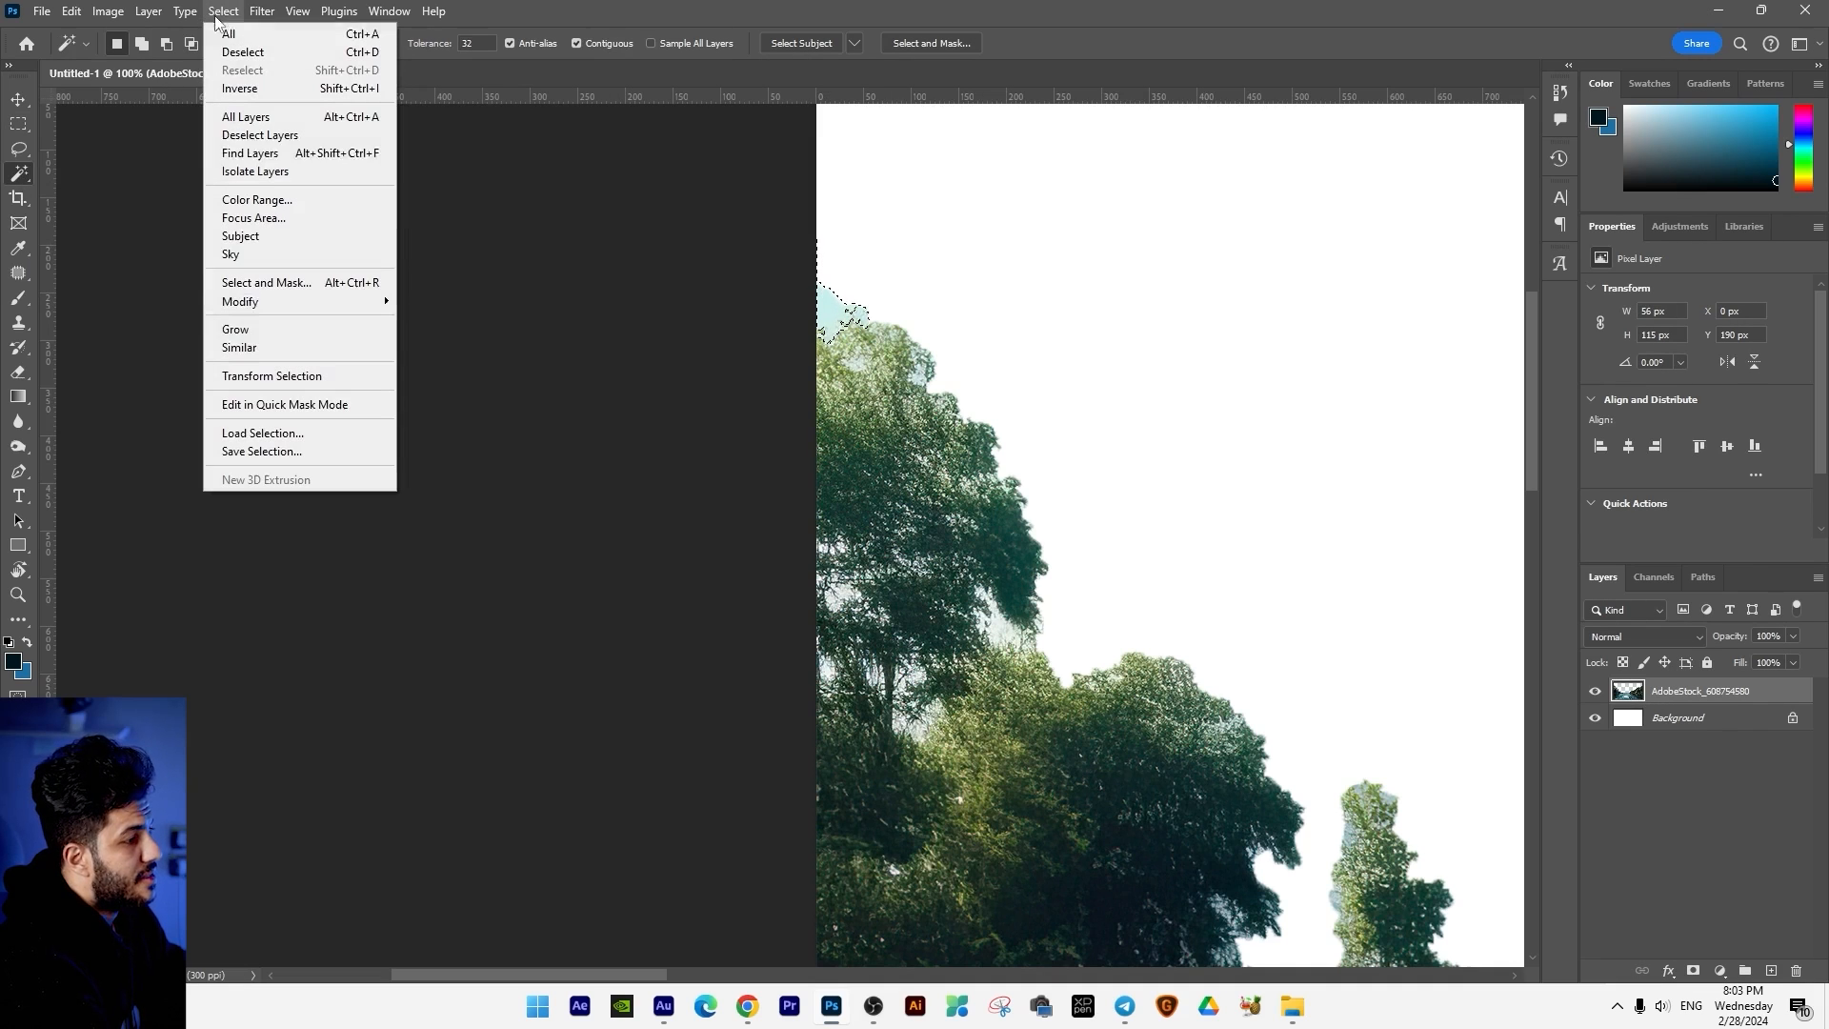
pyautogui.click(251, 349)
# Step: Erase the selected sky remnants in and around the left trees with a 143 px Soft Round eraser and clear the selection
pyautogui.hotkey('ctrl', '-')
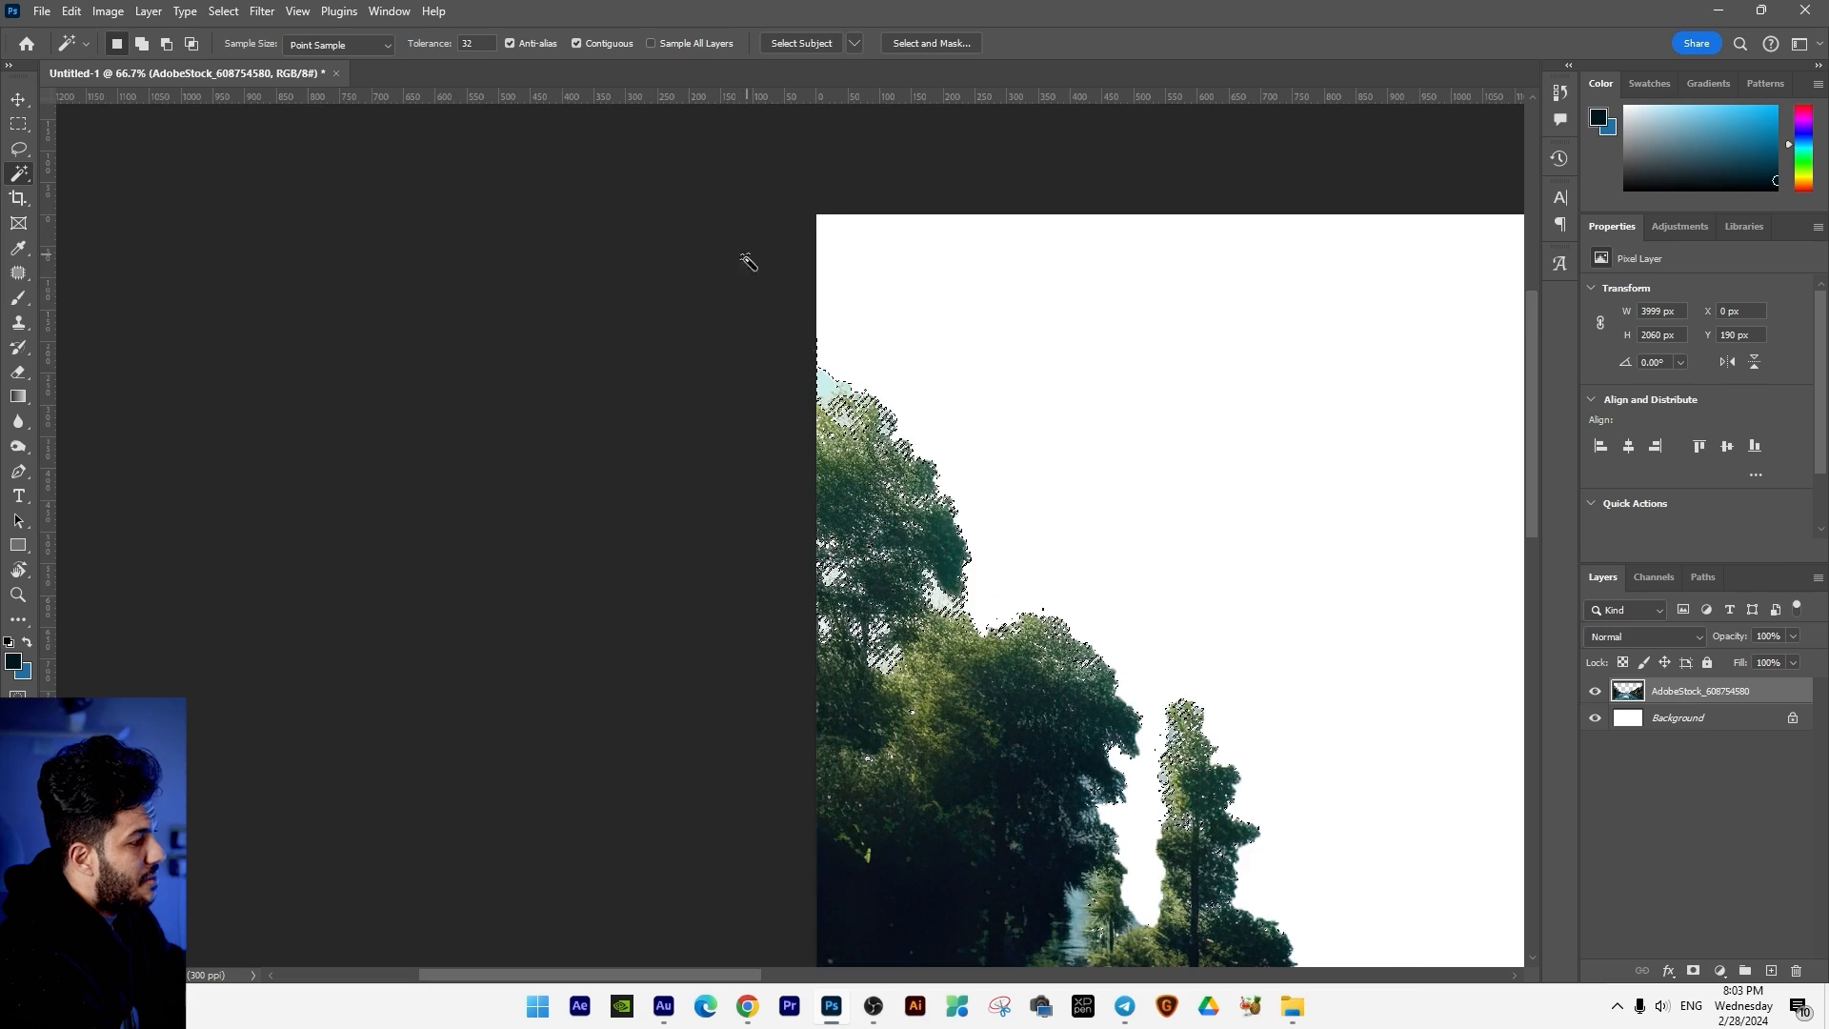
pyautogui.moveTo(887, 364); pyautogui.dragTo(804, 339)
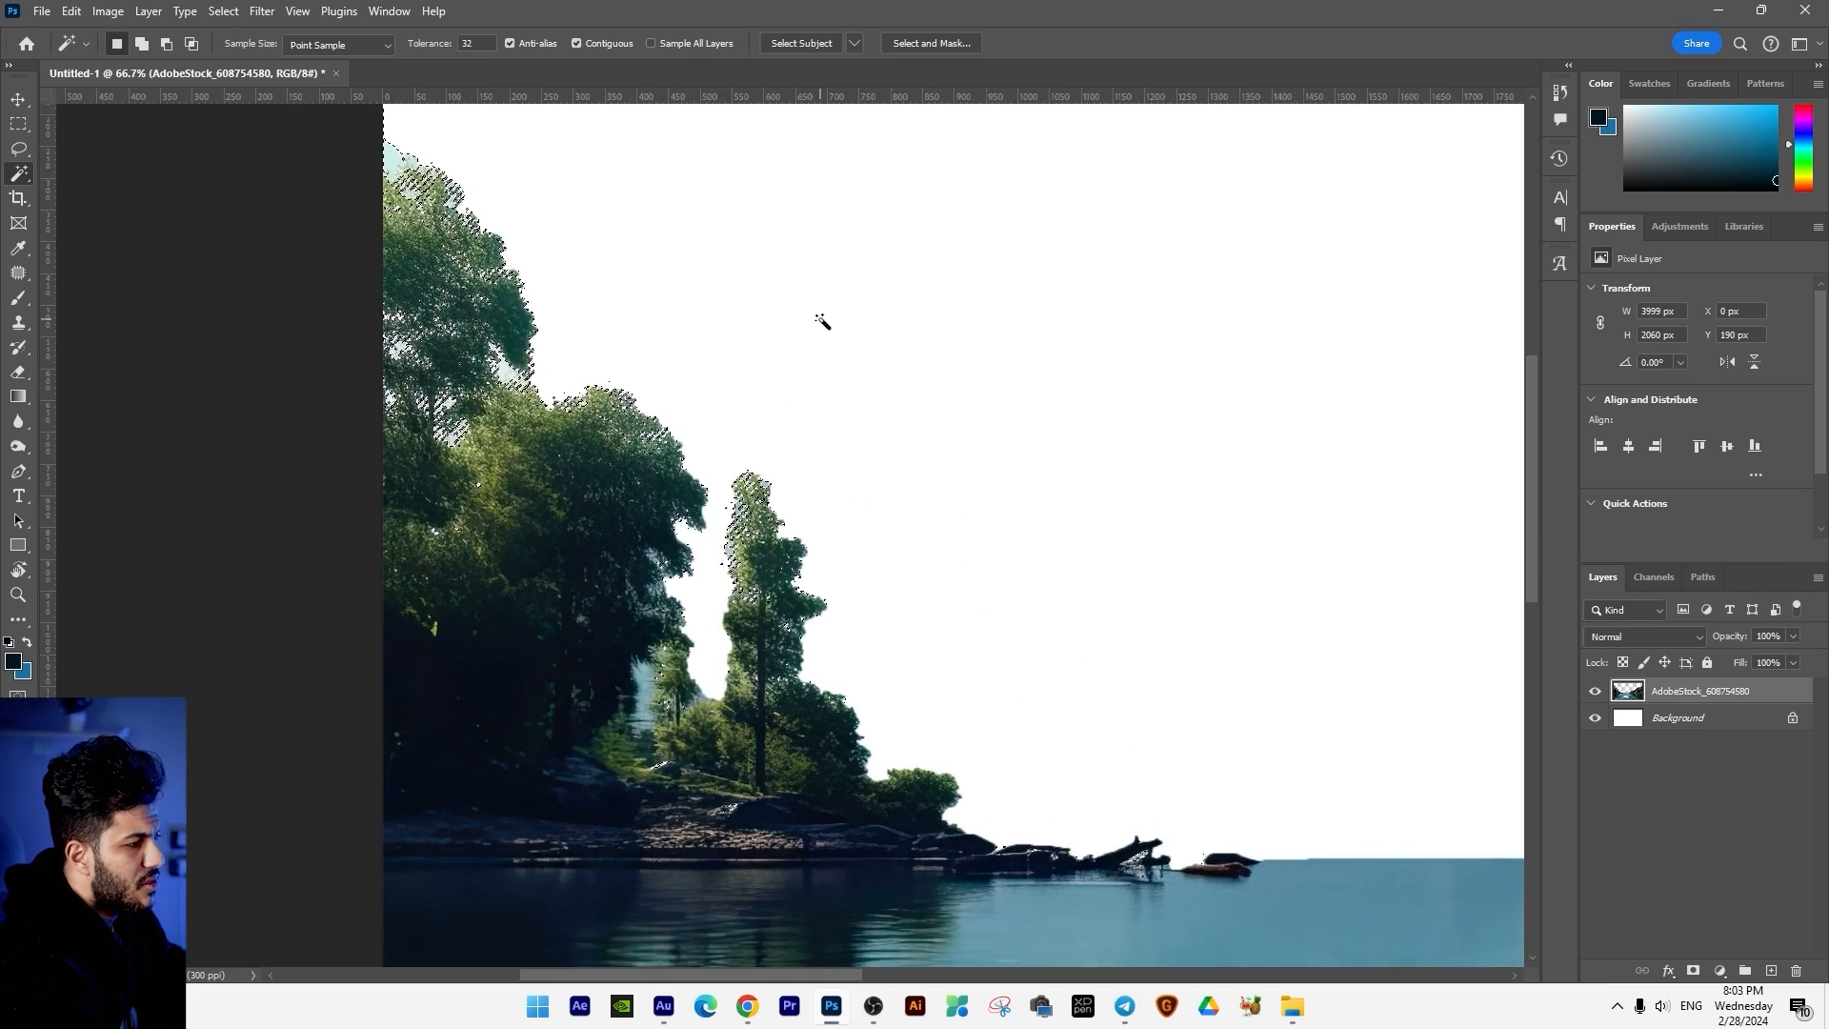
pyautogui.click(20, 380)
pyautogui.rightClick(1004, 449)
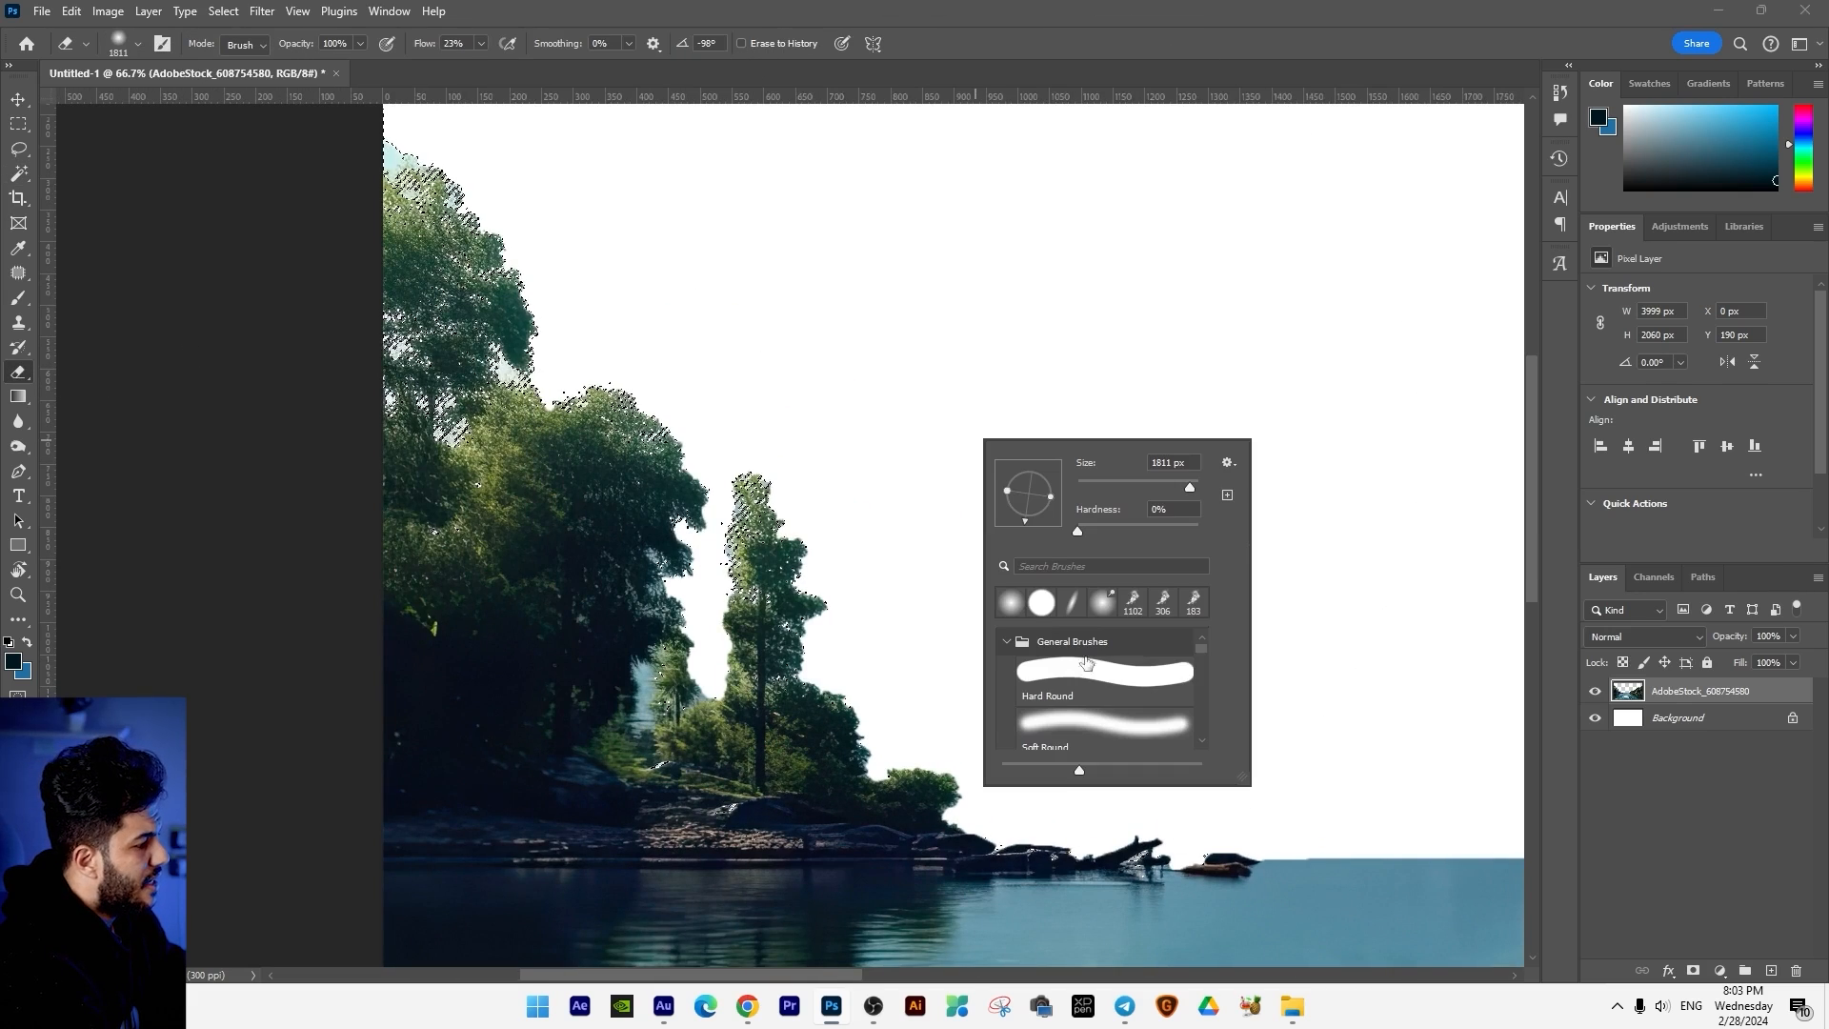
pyautogui.doubleClick(1170, 462)
pyautogui.write('143')
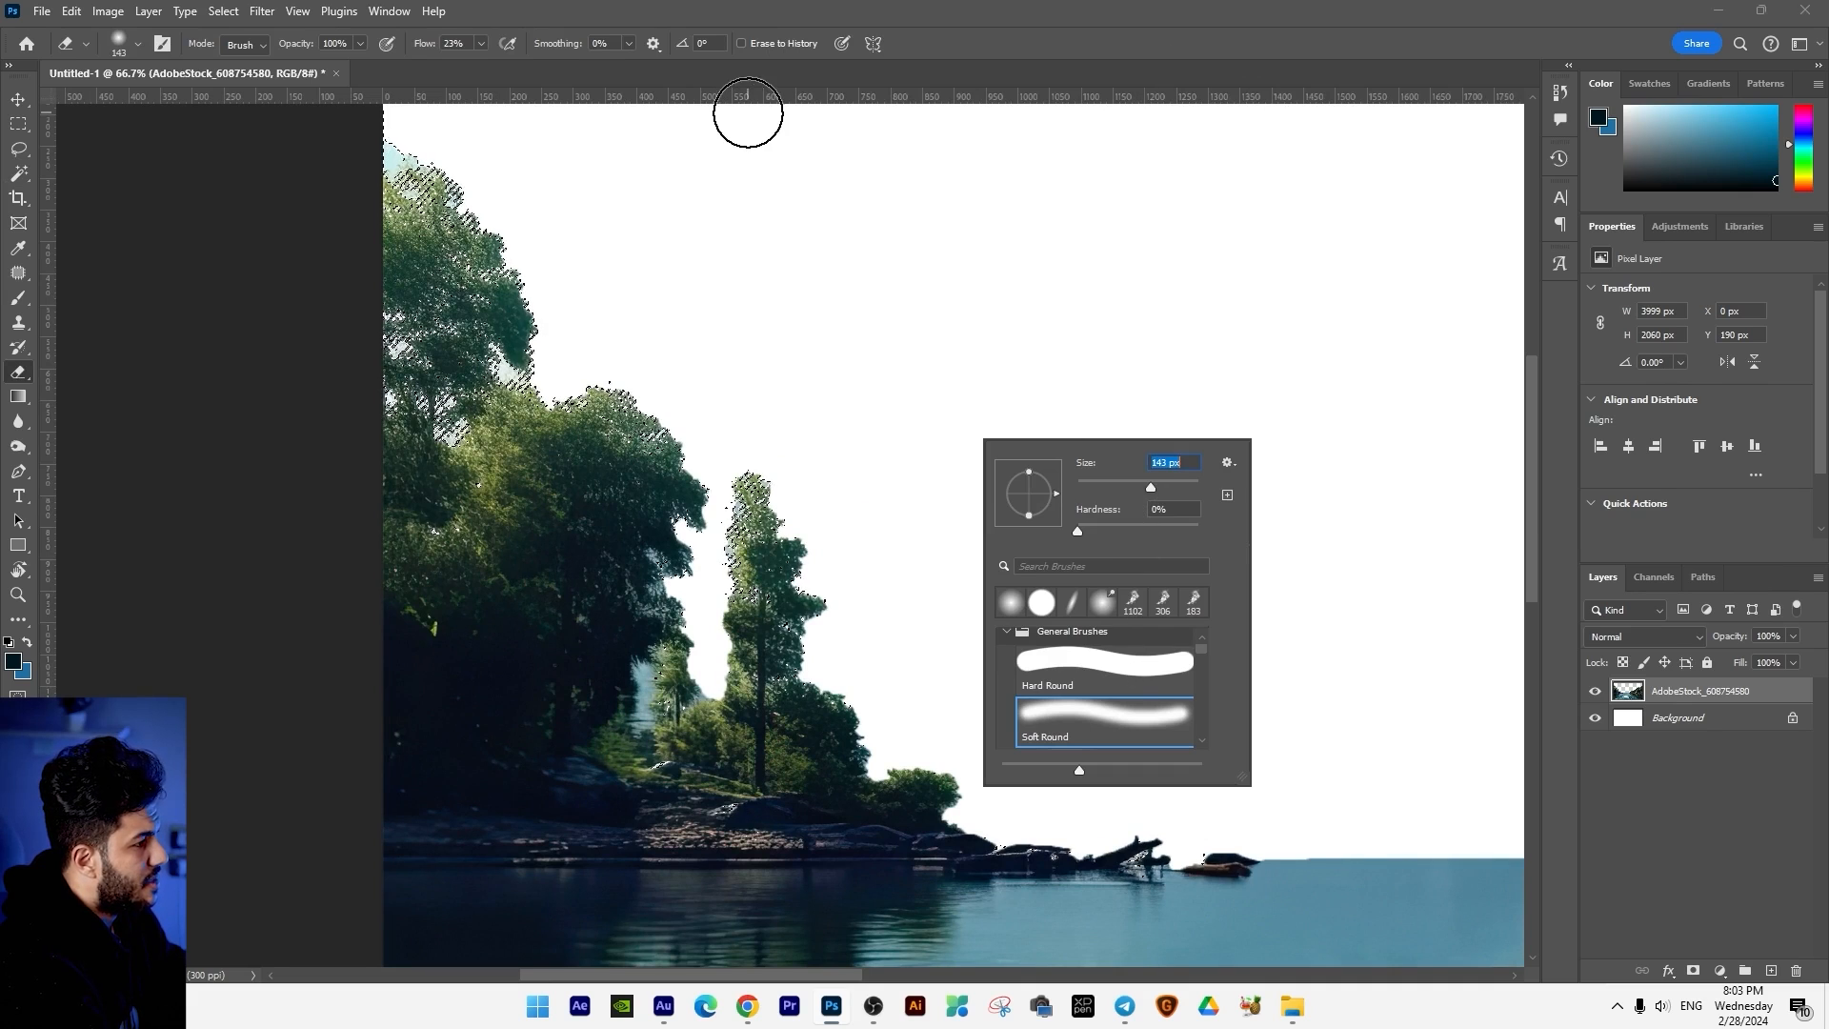
pyautogui.press('Return')
pyautogui.moveTo(418, 154)
pyautogui.mouseDown()
pyautogui.moveTo(420, 200)
pyautogui.moveTo(453, 191)
pyautogui.moveTo(391, 315)
pyautogui.moveTo(498, 340)
pyautogui.moveTo(437, 435)
pyautogui.mouseUp()
pyautogui.moveTo(719, 543)
pyautogui.mouseDown()
pyautogui.moveTo(727, 523)
pyautogui.moveTo(676, 553)
pyautogui.mouseUp()
pyautogui.hotkey('ctrl', '+')
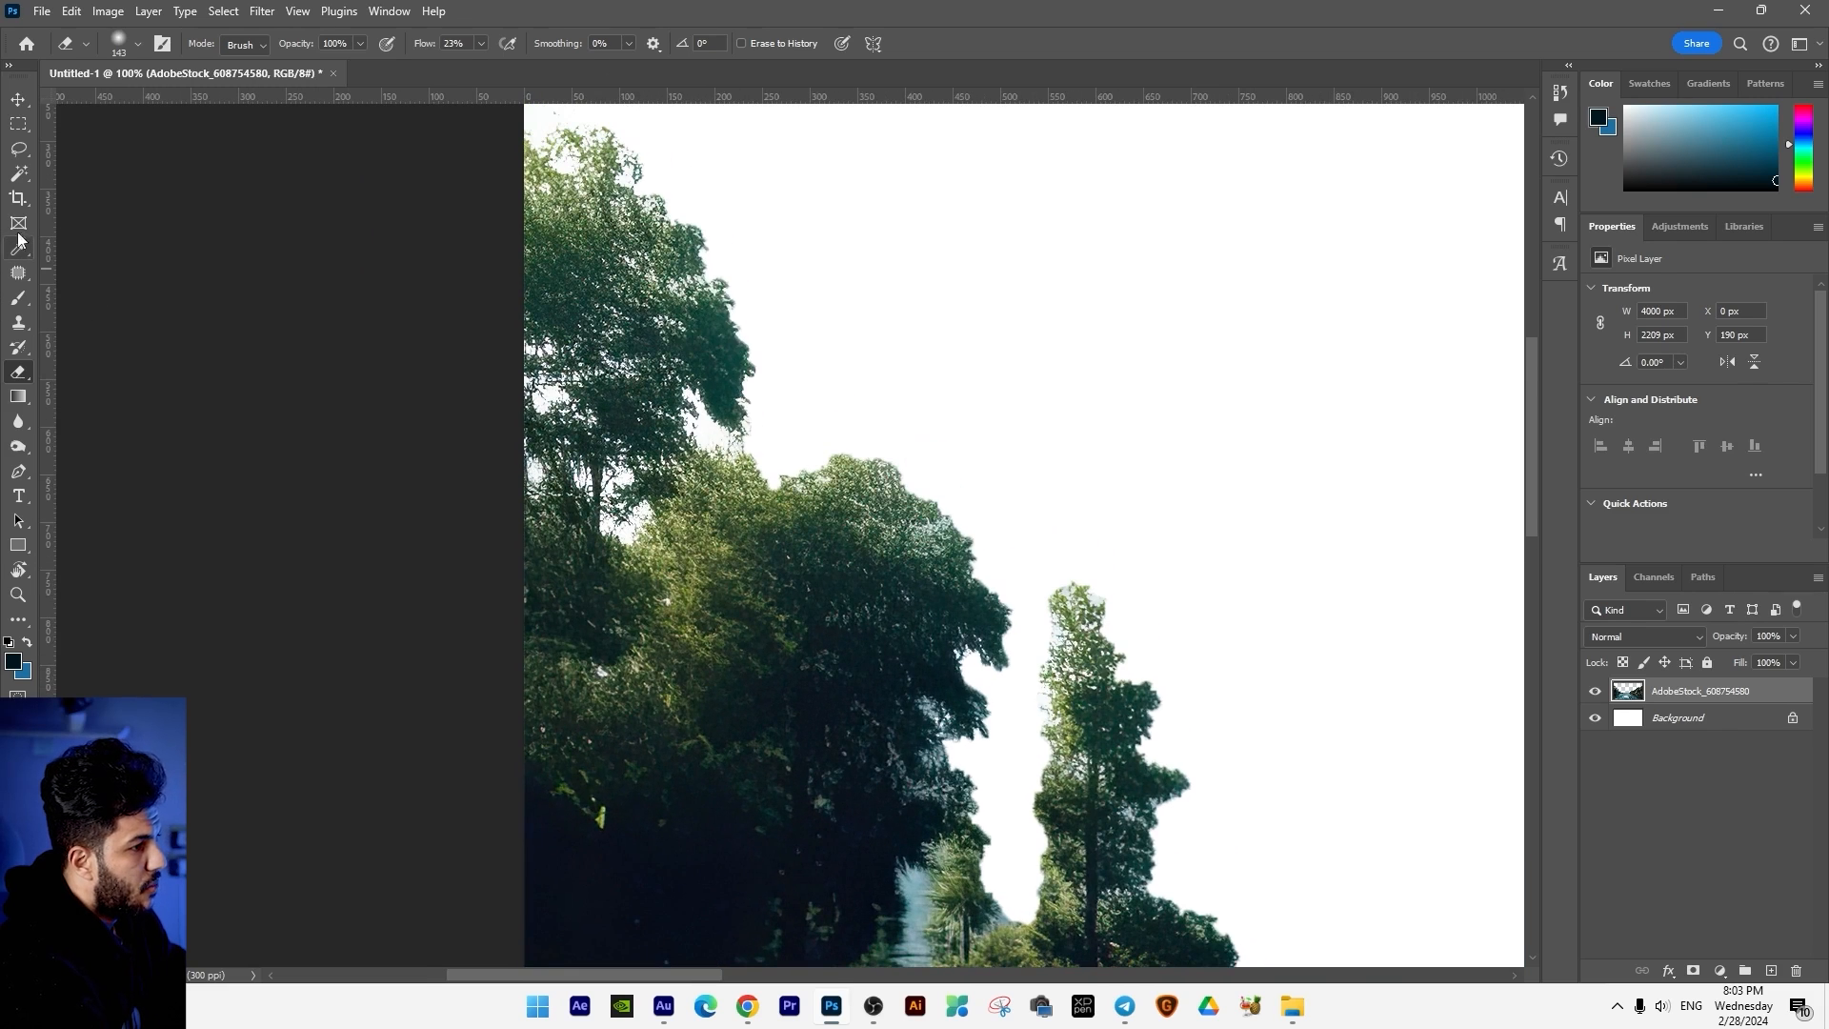
# Step: Select the pale remnant beside the small tree on the left shore with the Magic Wand and extend the selection to similar colours
pyautogui.click(18, 173)
pyautogui.click(915, 897)
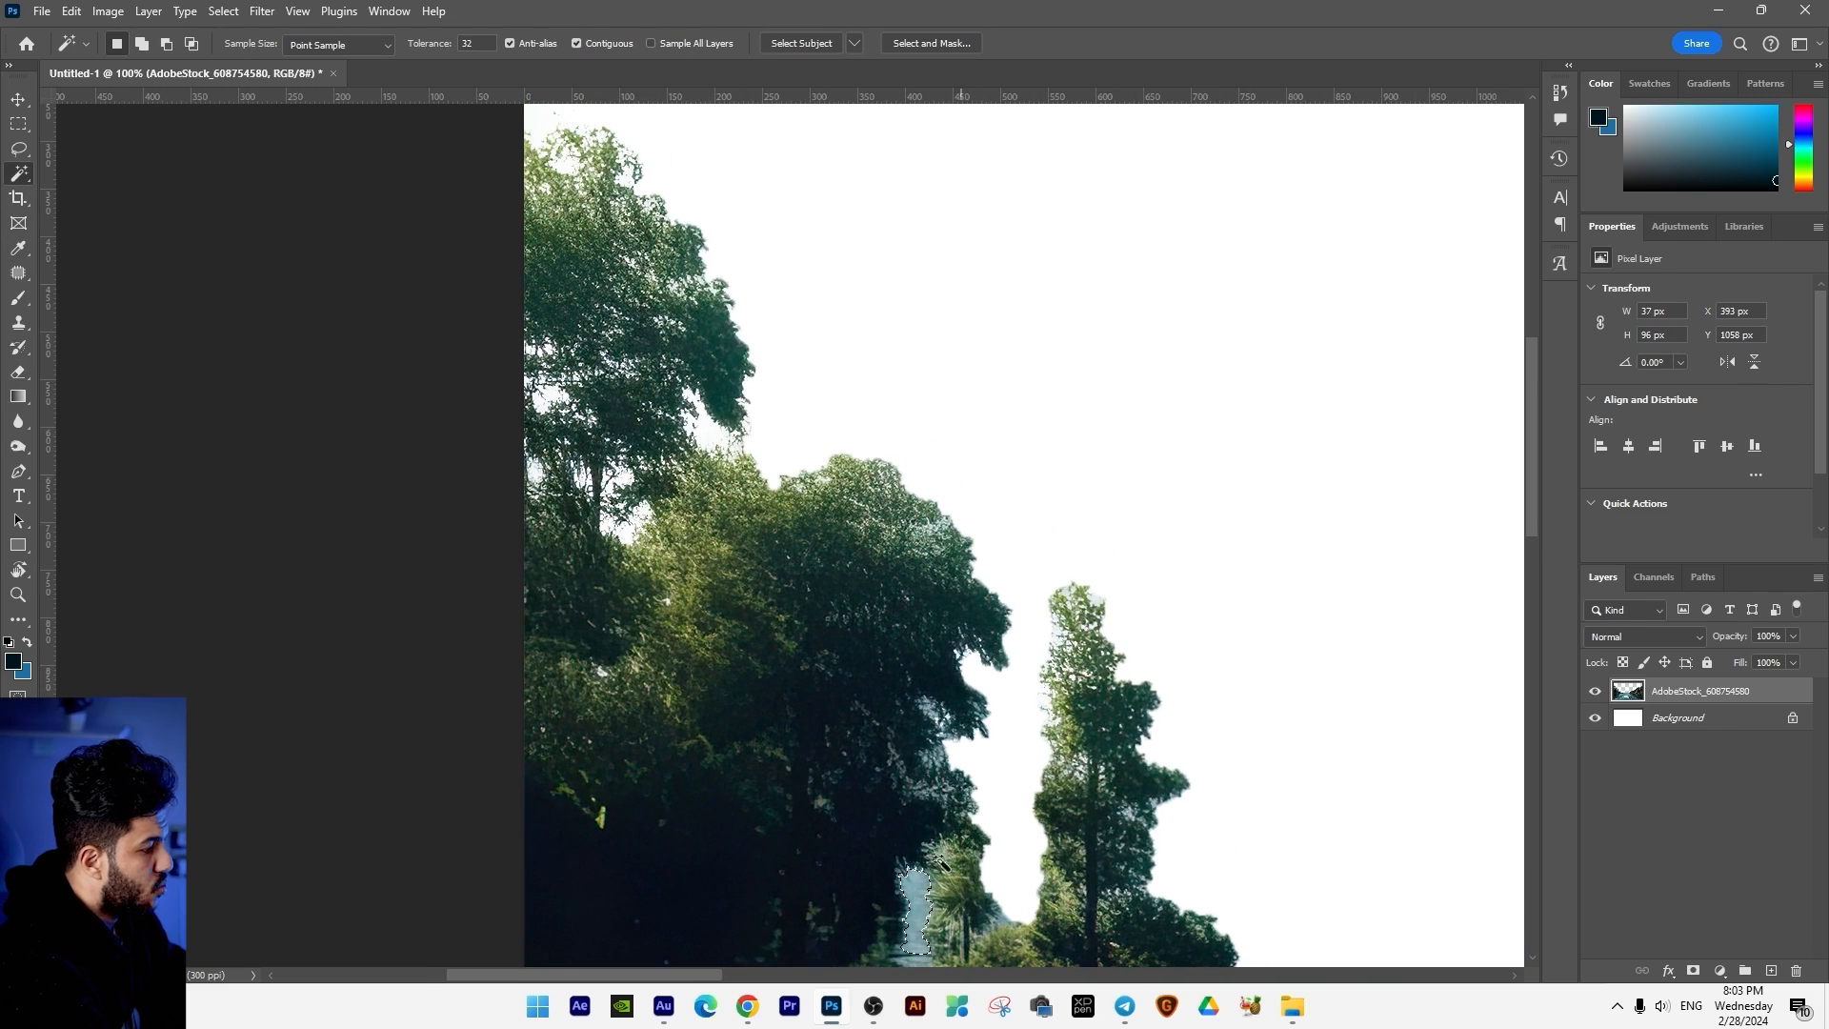
pyautogui.click(229, 13)
pyautogui.click(256, 349)
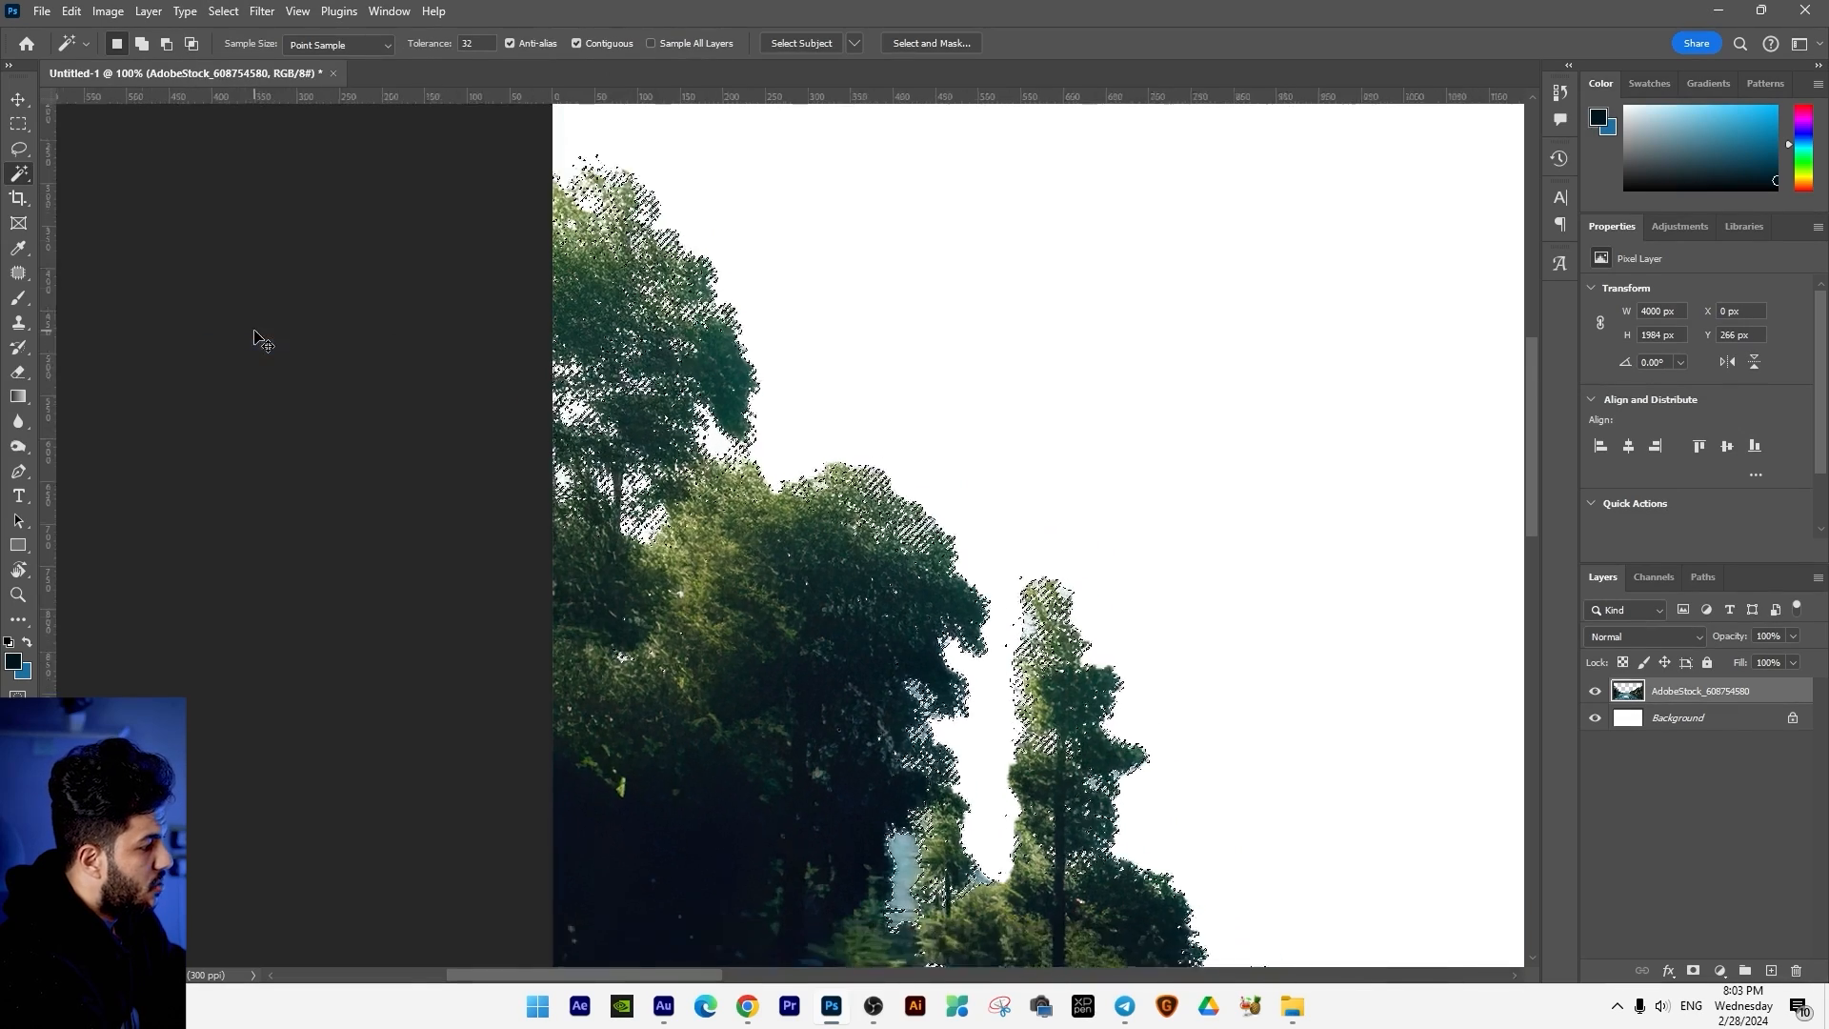
# Step: Erase the selected pale remnants around the left trees and the right hillside, and clear the selection
pyautogui.hotkey('ctrl', '-')
pyautogui.press('b')
pyautogui.press('e')
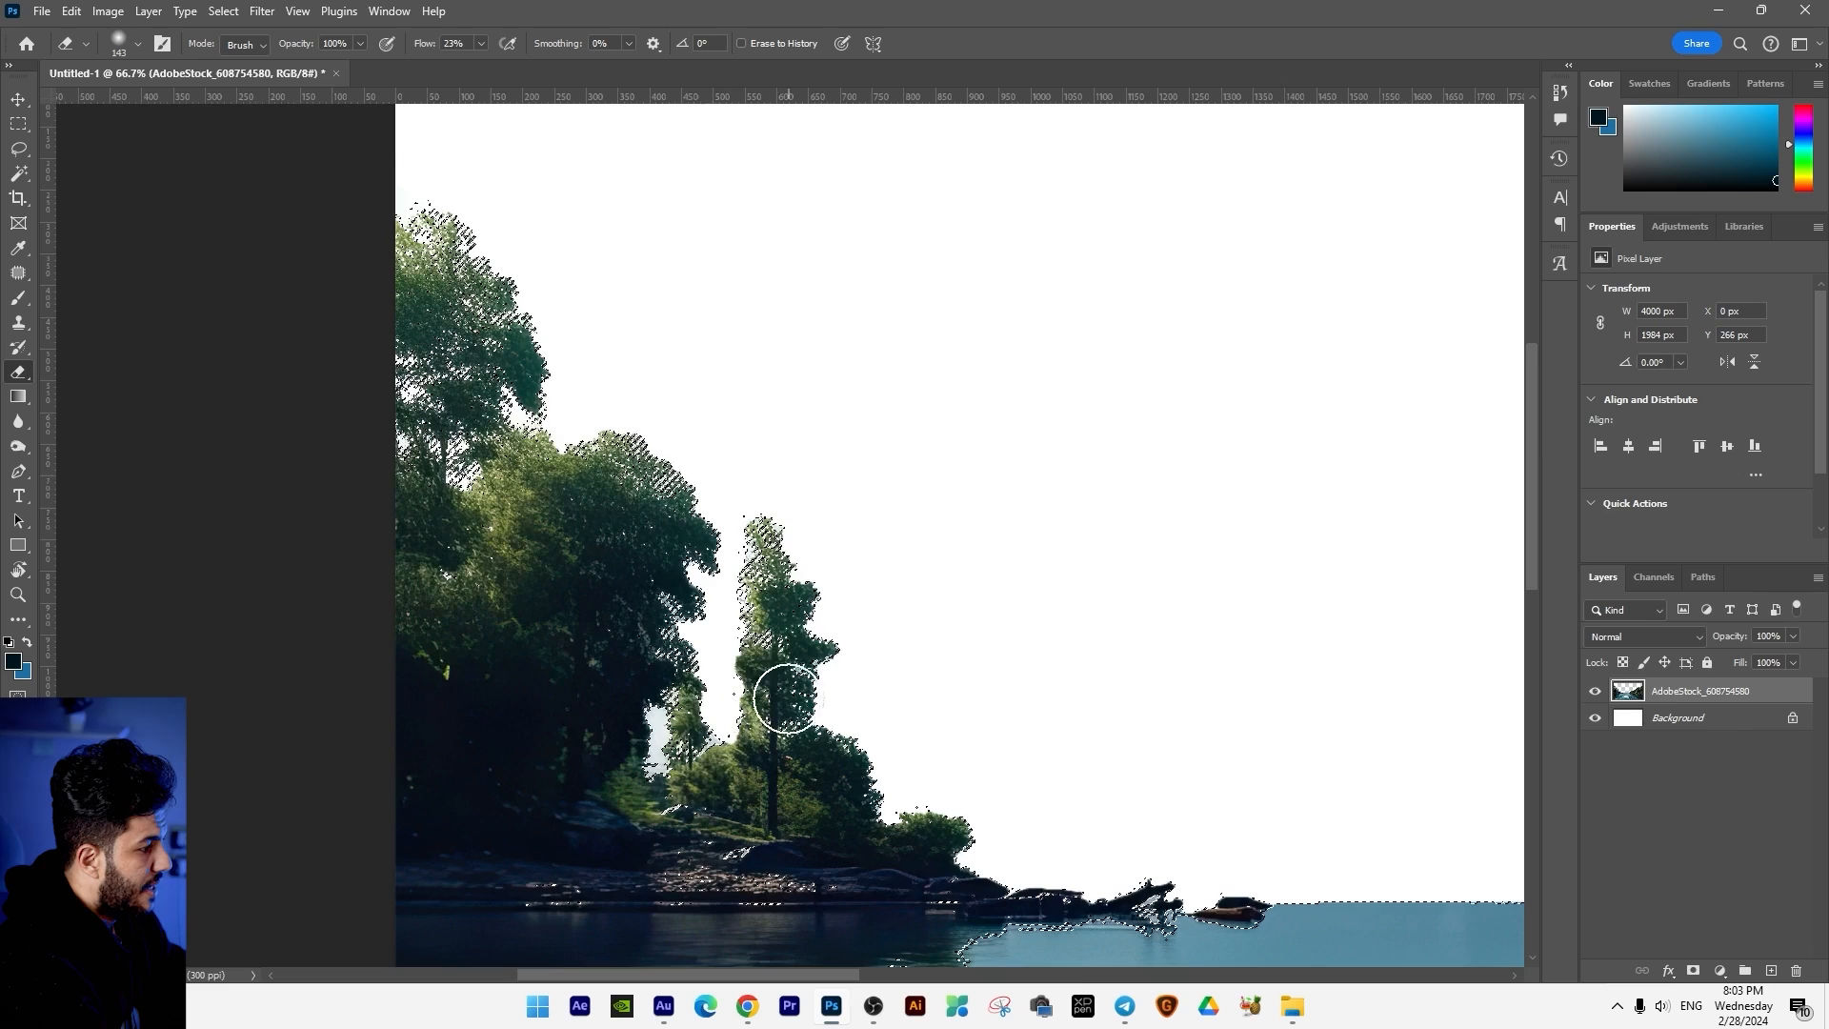
pyautogui.hscroll(10, 671, 516)
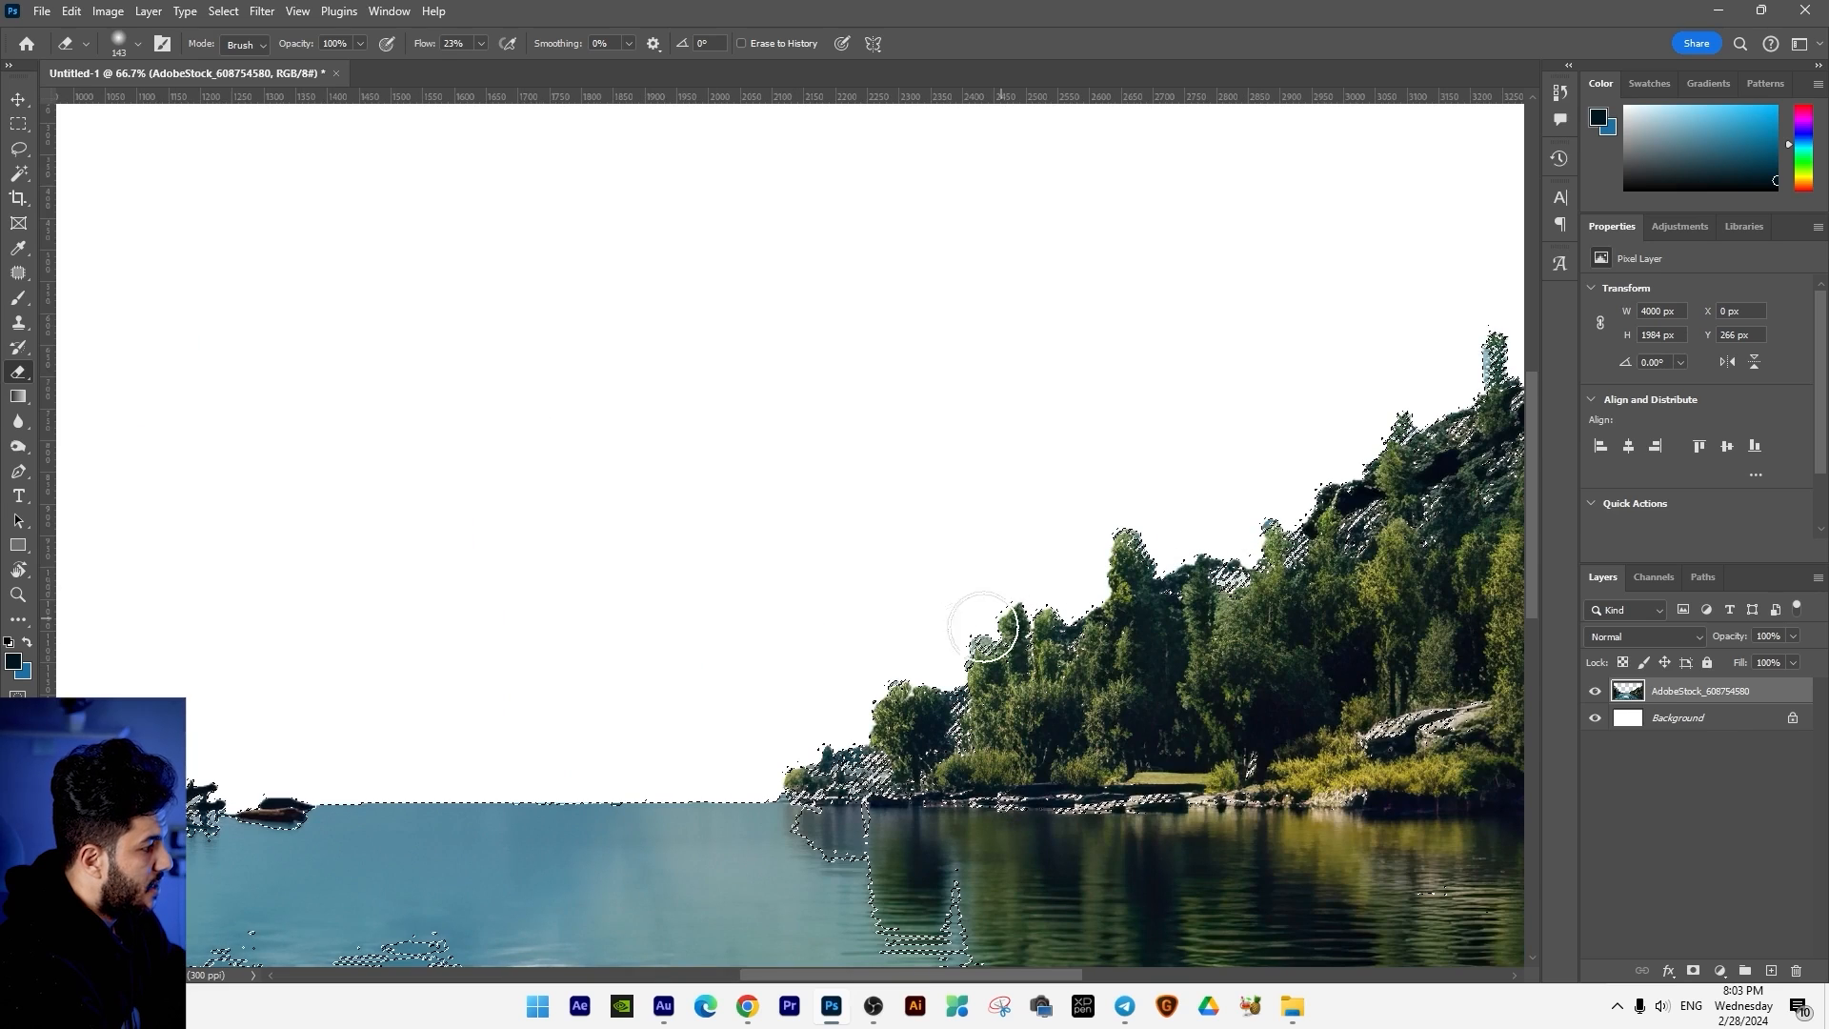
pyautogui.moveTo(981, 613); pyautogui.dragTo(963, 629)
pyautogui.hotkey('ctrl', '-')
pyautogui.hotkey('ctrl', '-')
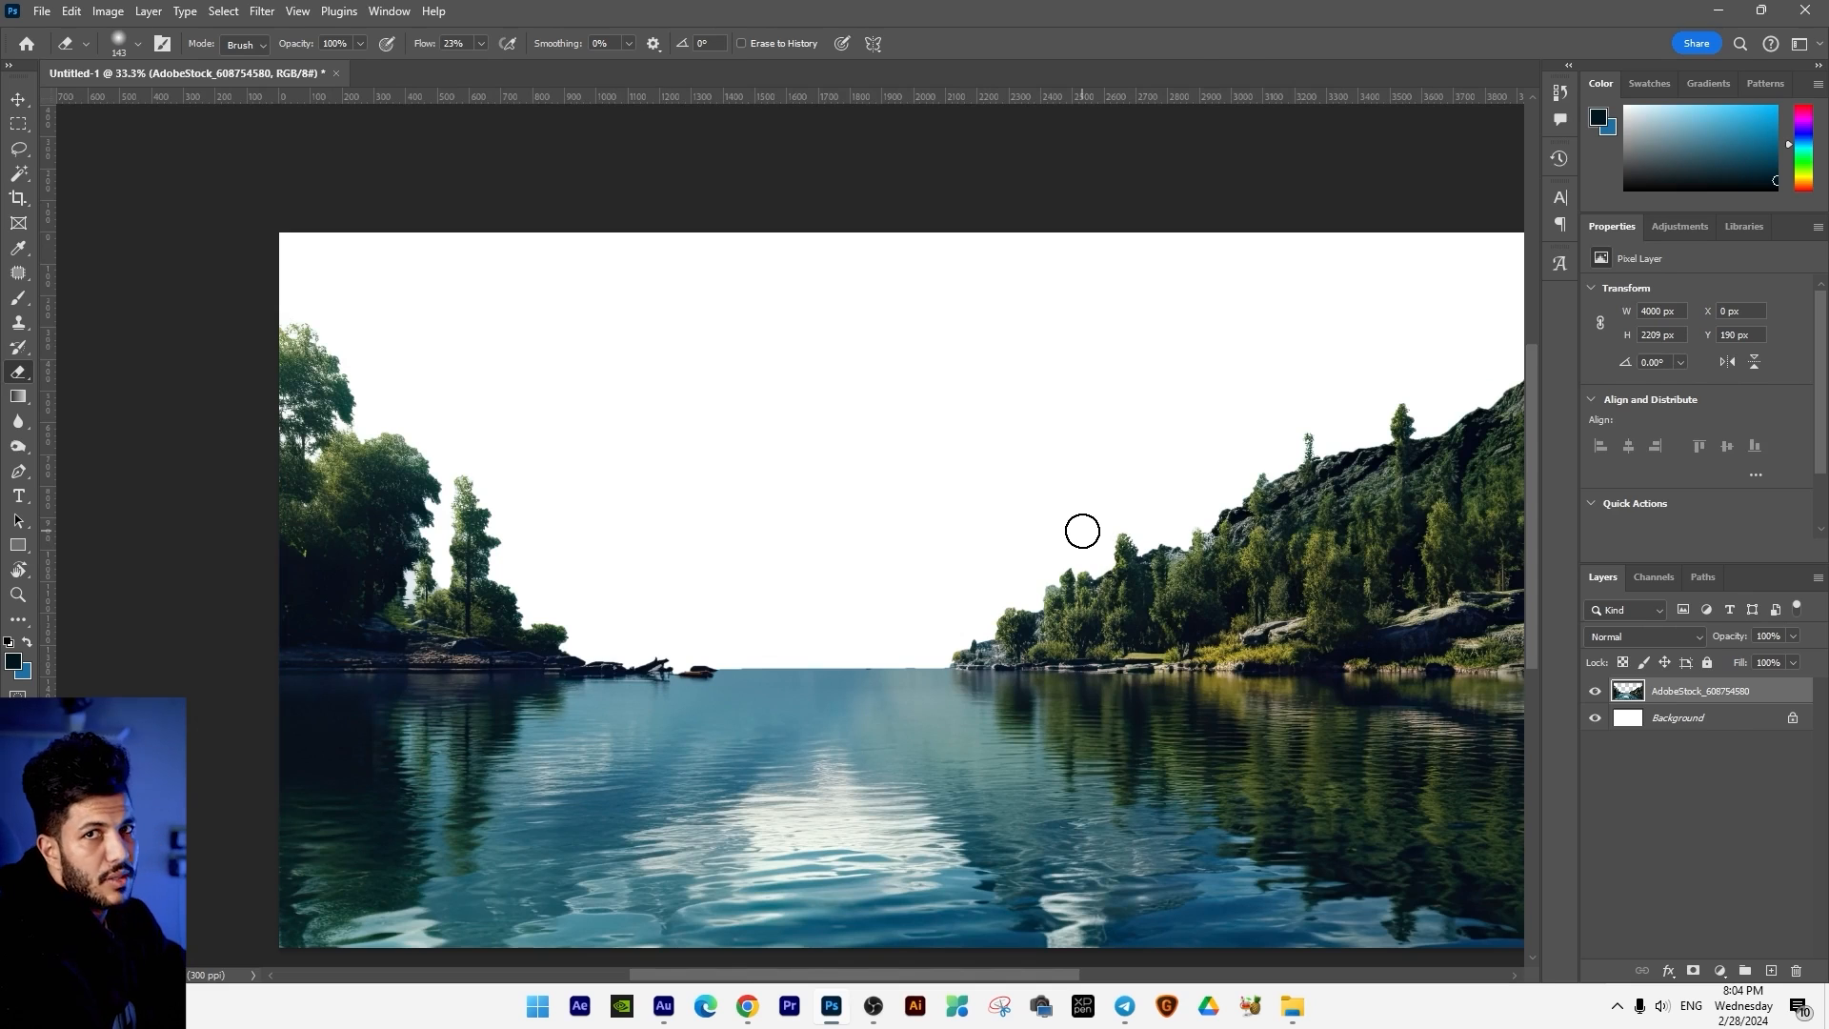
# Step: Place the soft-cloudy-is-gradient-pastel-abstract-sky-background-sweet-color (1) image and move its layer below the lake layer
pyautogui.click(19, 95)
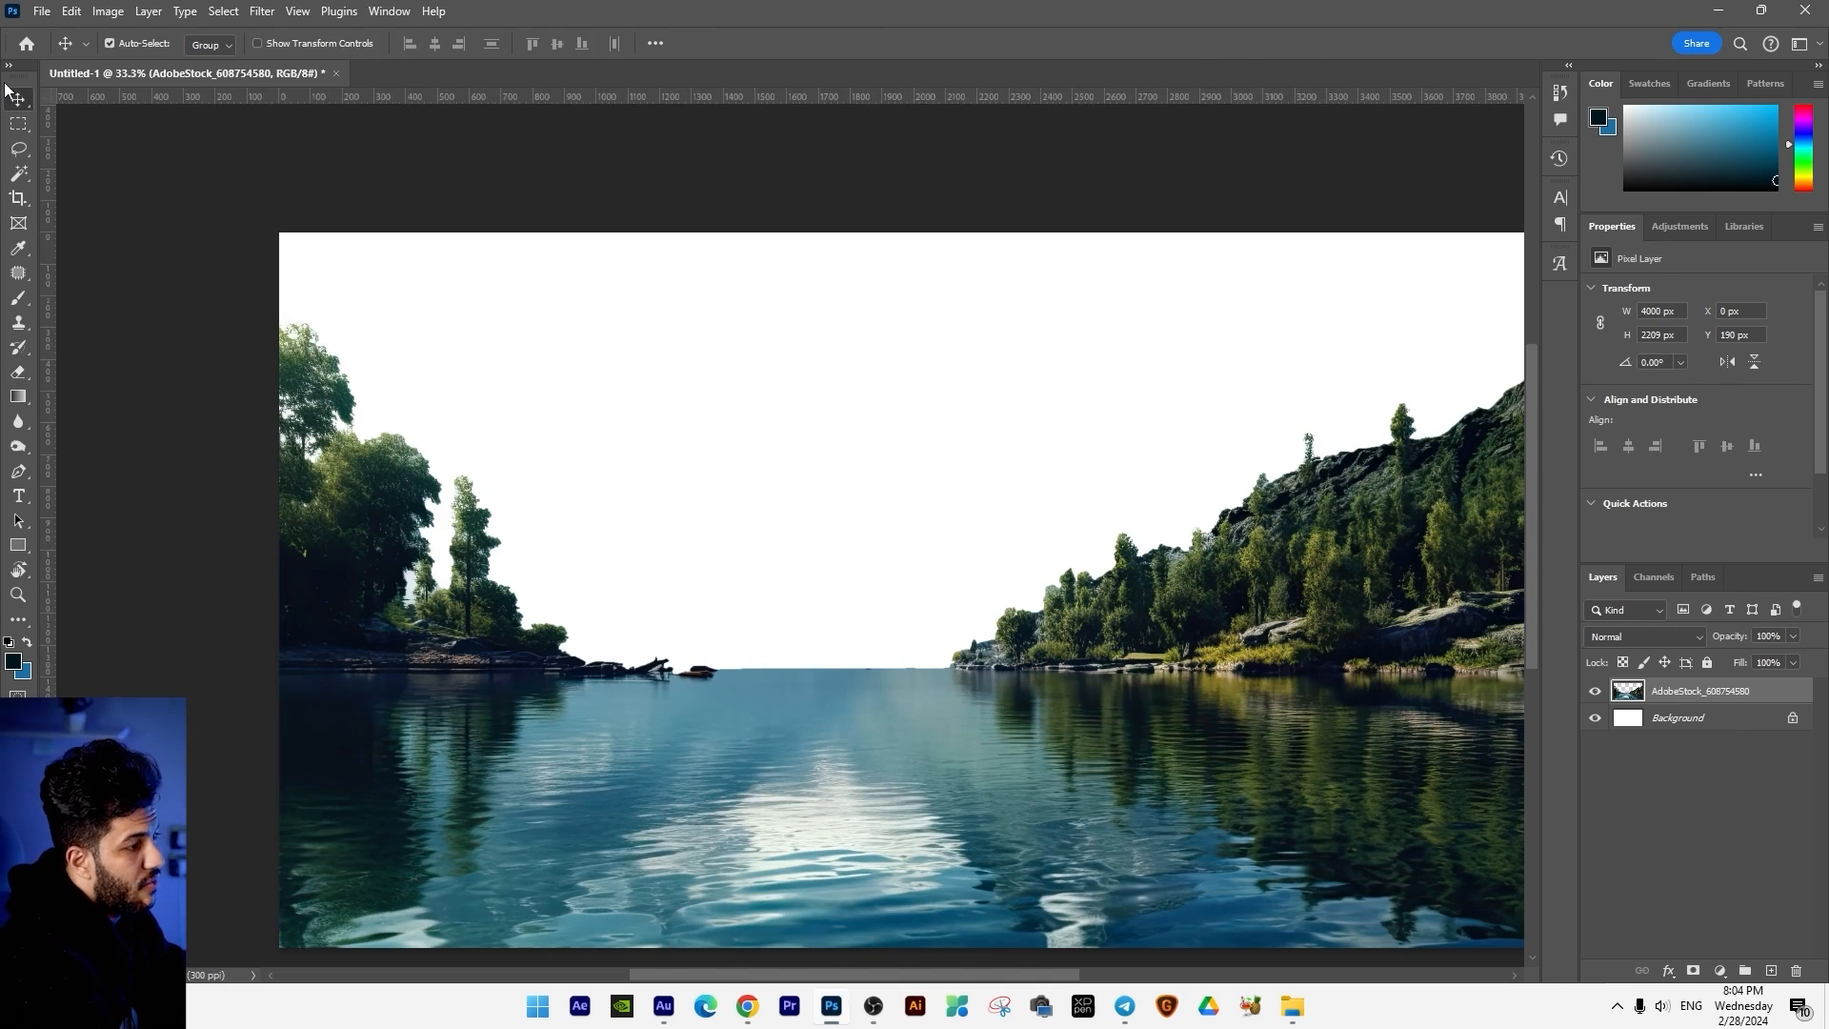
pyautogui.hotkey('ctrl', '-')
pyautogui.click(1292, 1006)
pyautogui.moveTo(816, 448); pyautogui.dragTo(817, 498)
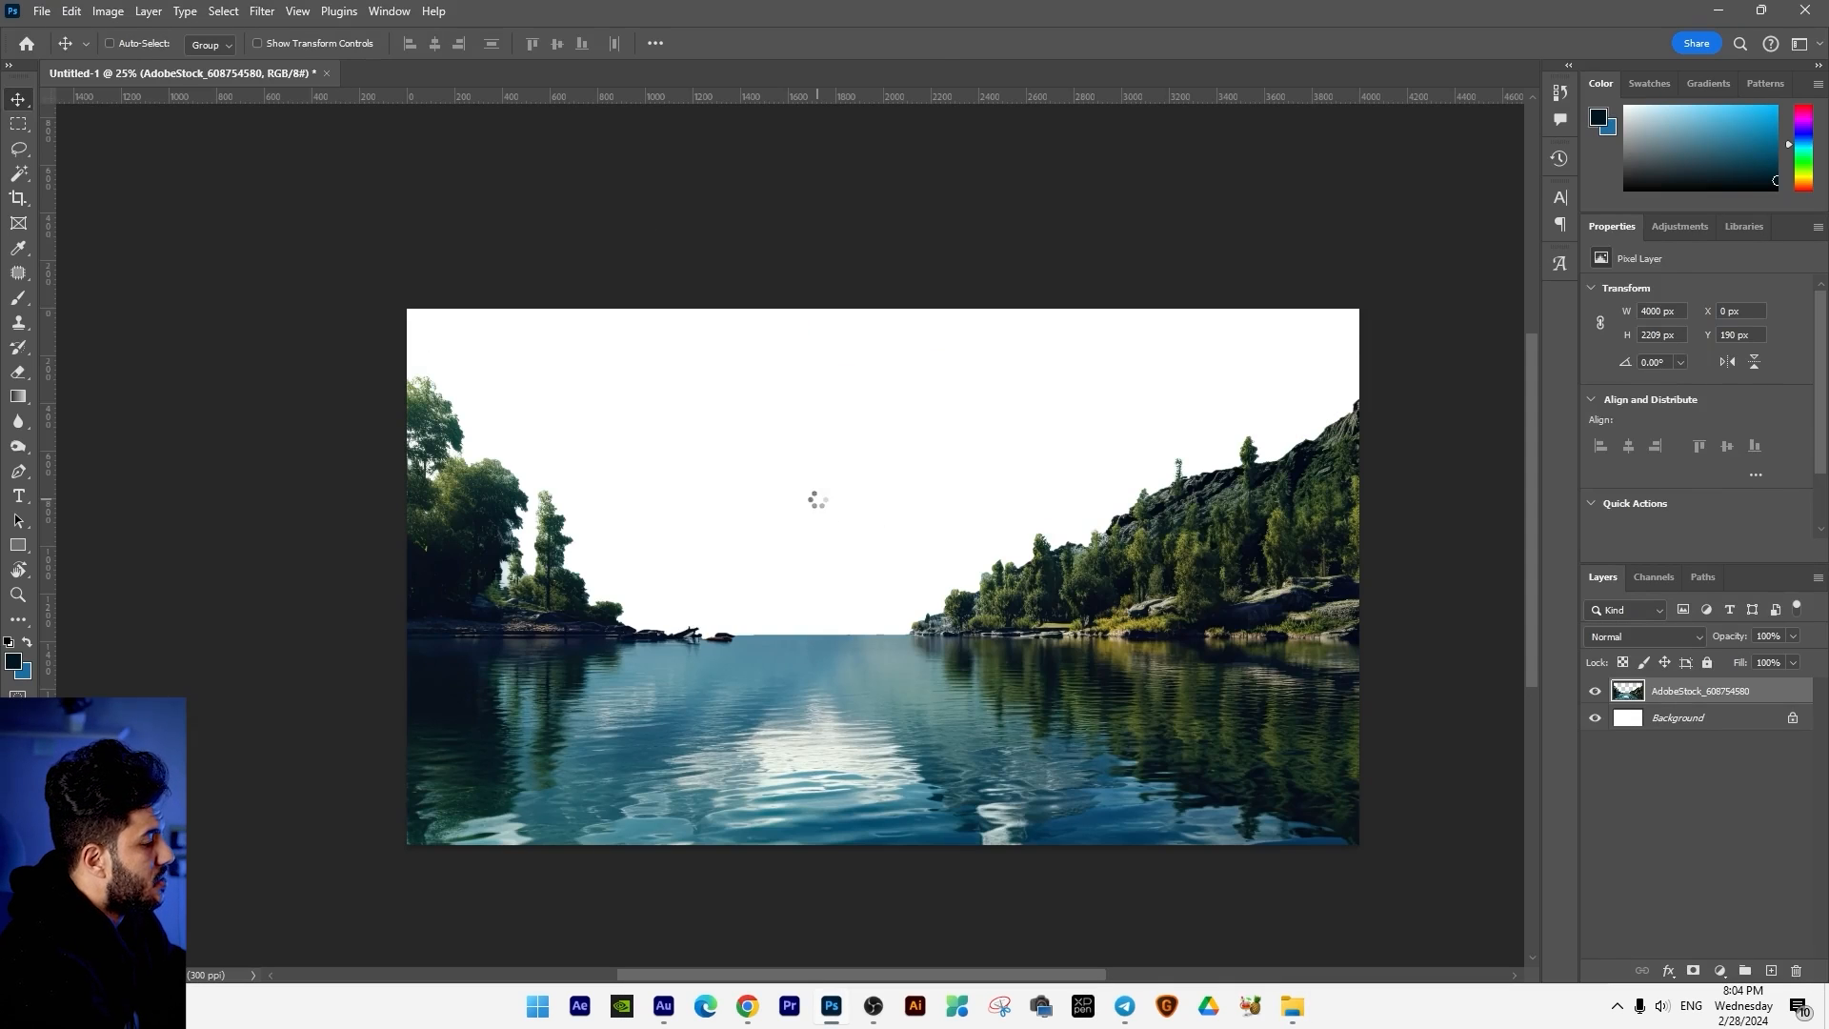
pyautogui.press('Return')
pyautogui.moveTo(1668, 693); pyautogui.dragTo(1667, 730)
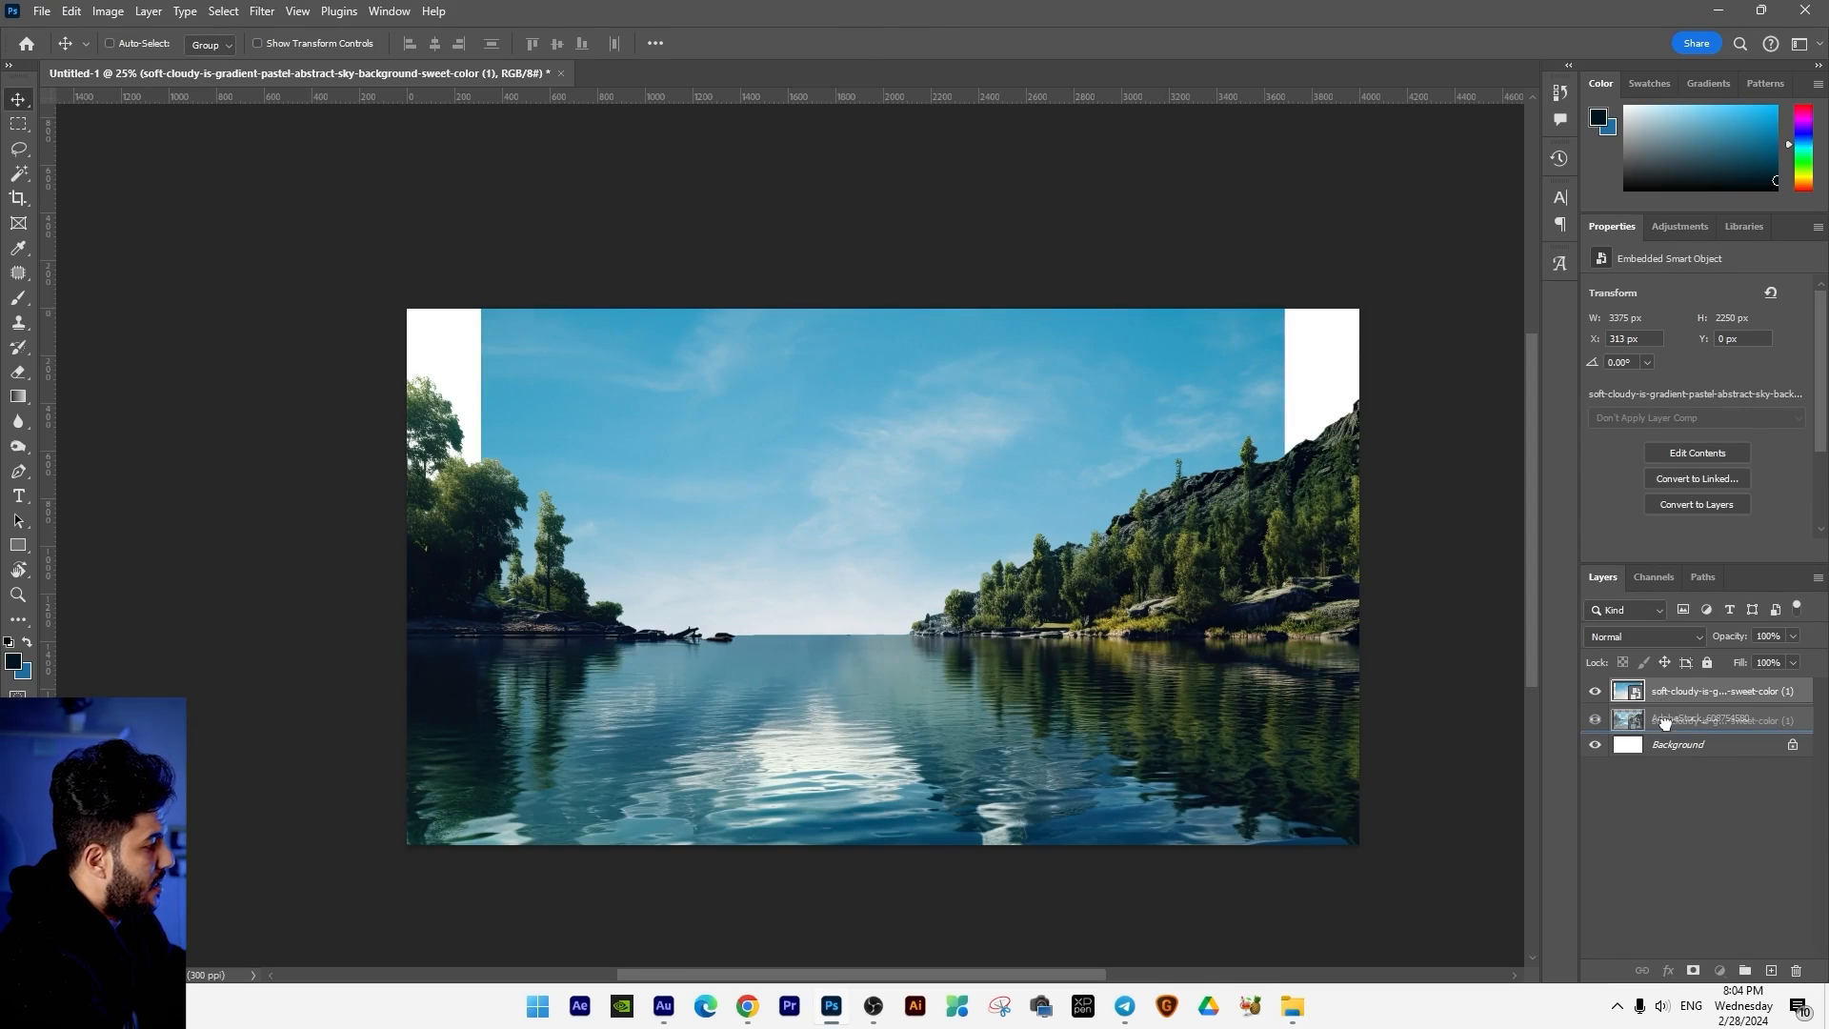
# Step: Transform the sky to about 74.42% width and 41.09% height so it spans the canvas down to the horizon
pyautogui.moveTo(973, 583); pyautogui.dragTo(962, 533)
pyautogui.hotkey('ctrl', 't')
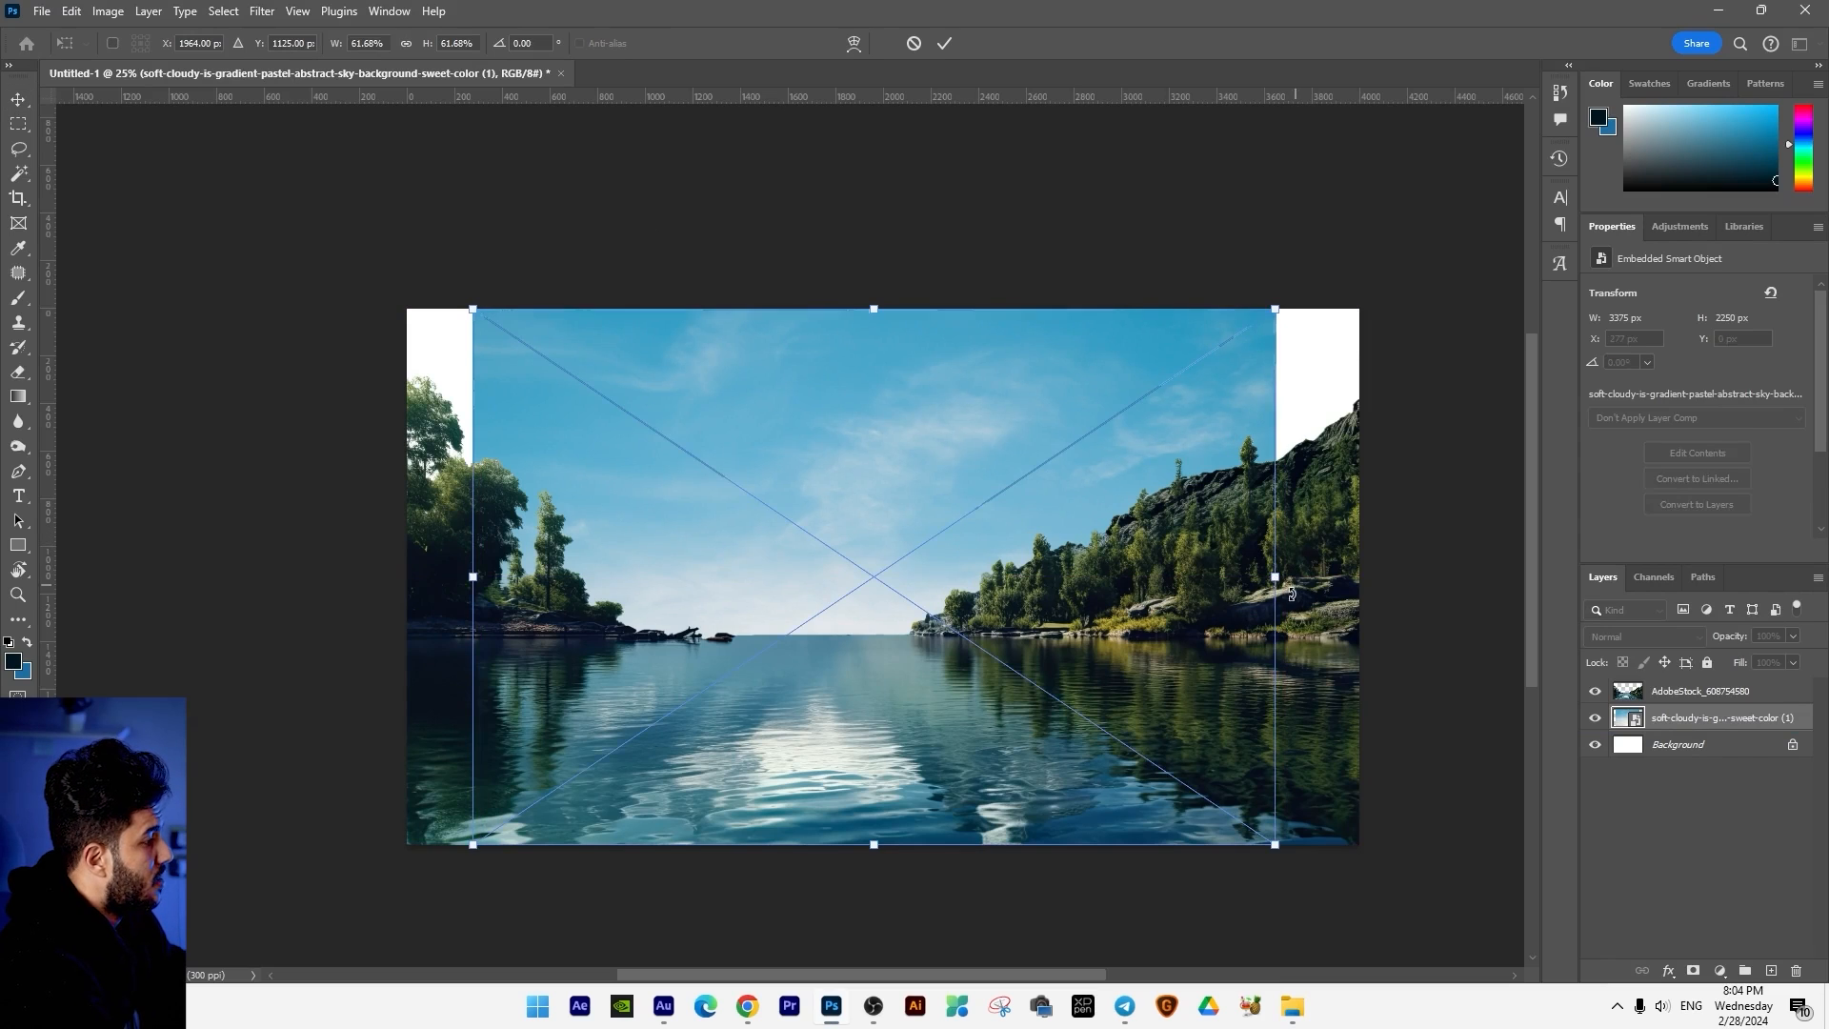
pyautogui.moveTo(1284, 576); pyautogui.dragTo(1360, 576)
pyautogui.moveTo(878, 865); pyautogui.dragTo(867, 664)
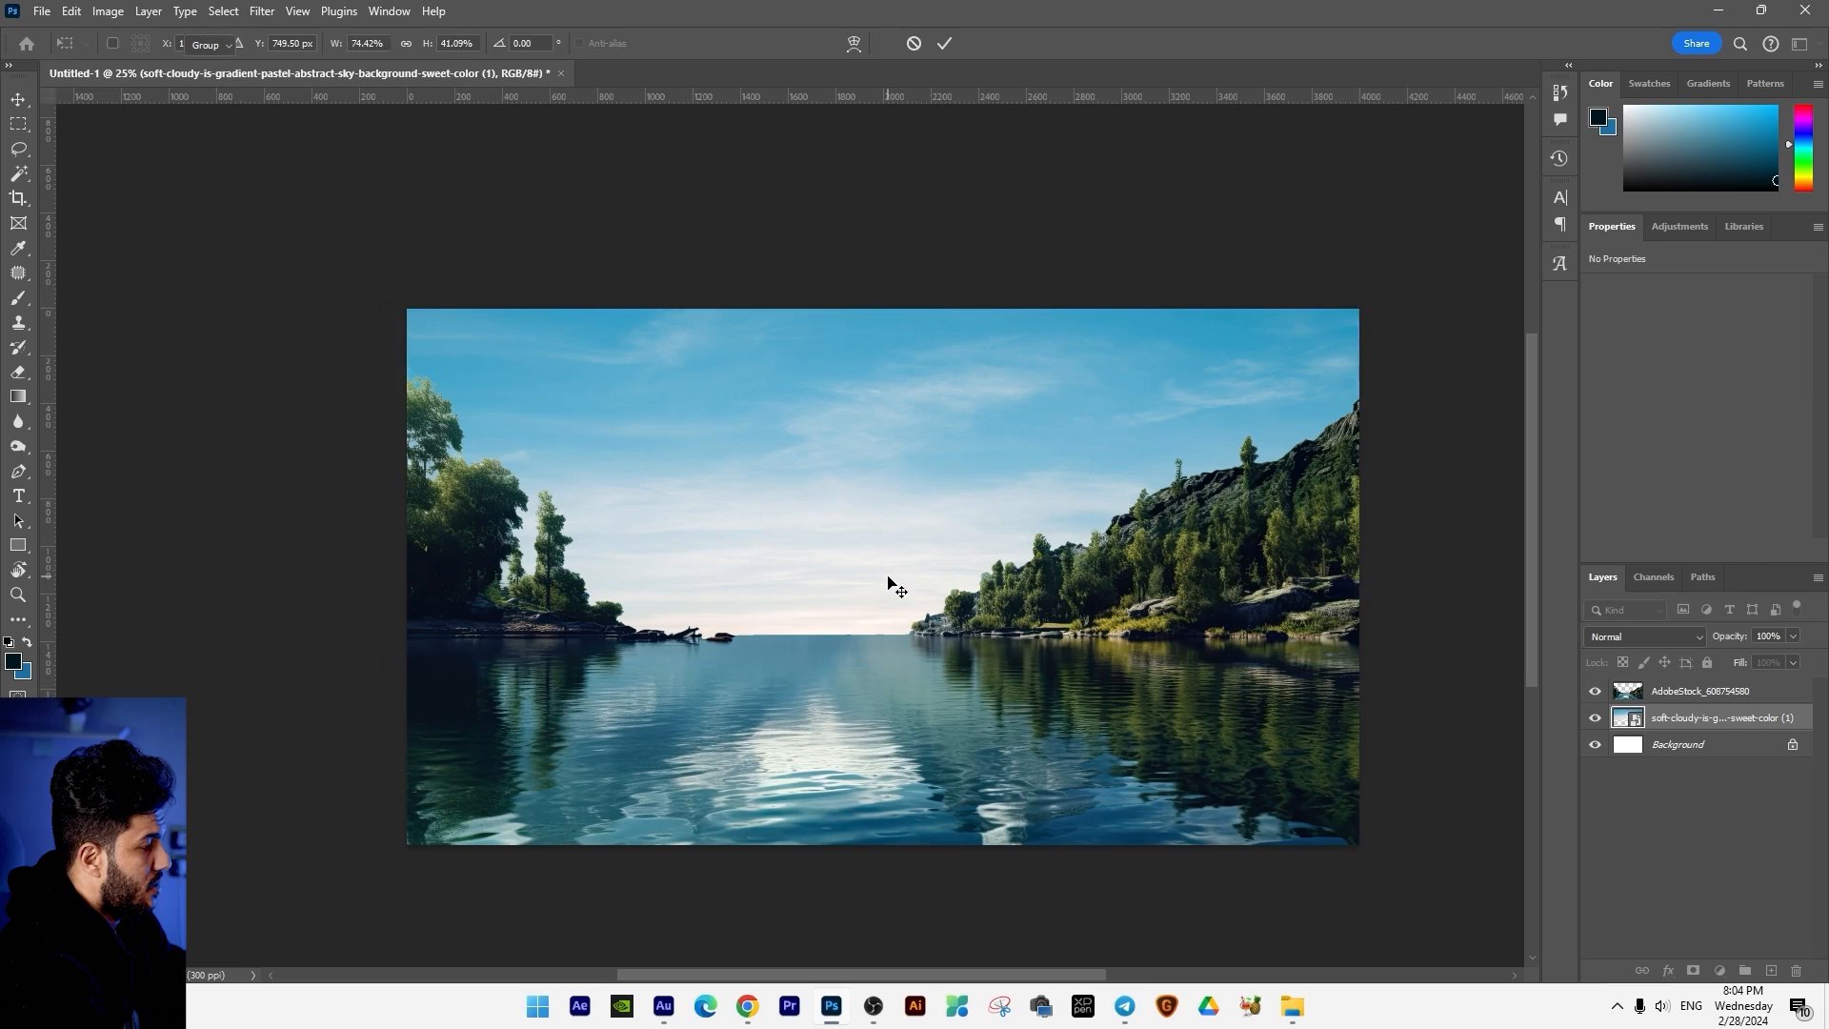
pyautogui.press('Return')
# Step: Brighten the lake layer with Curves by raising the RGB midtones from input 103 to output 137
pyautogui.rightClick(1223, 585)
pyautogui.click(1268, 597)
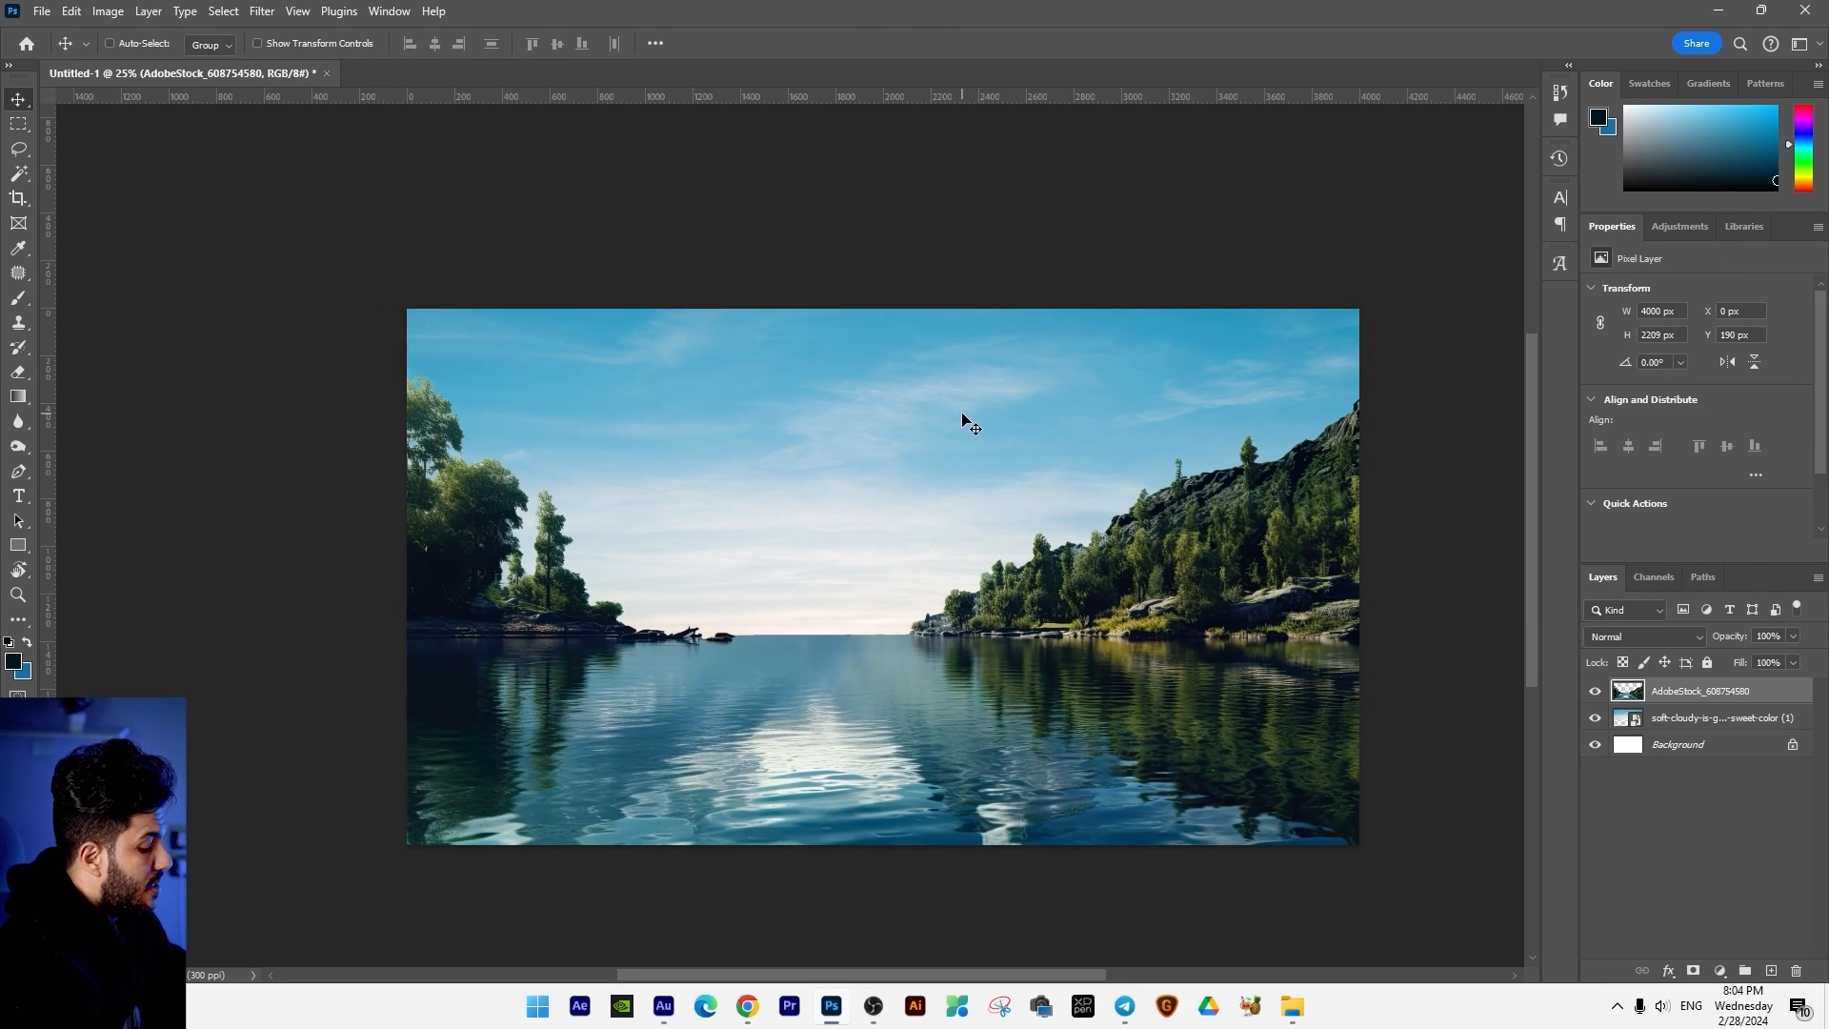
pyautogui.hotkey('ctrl', 'm')
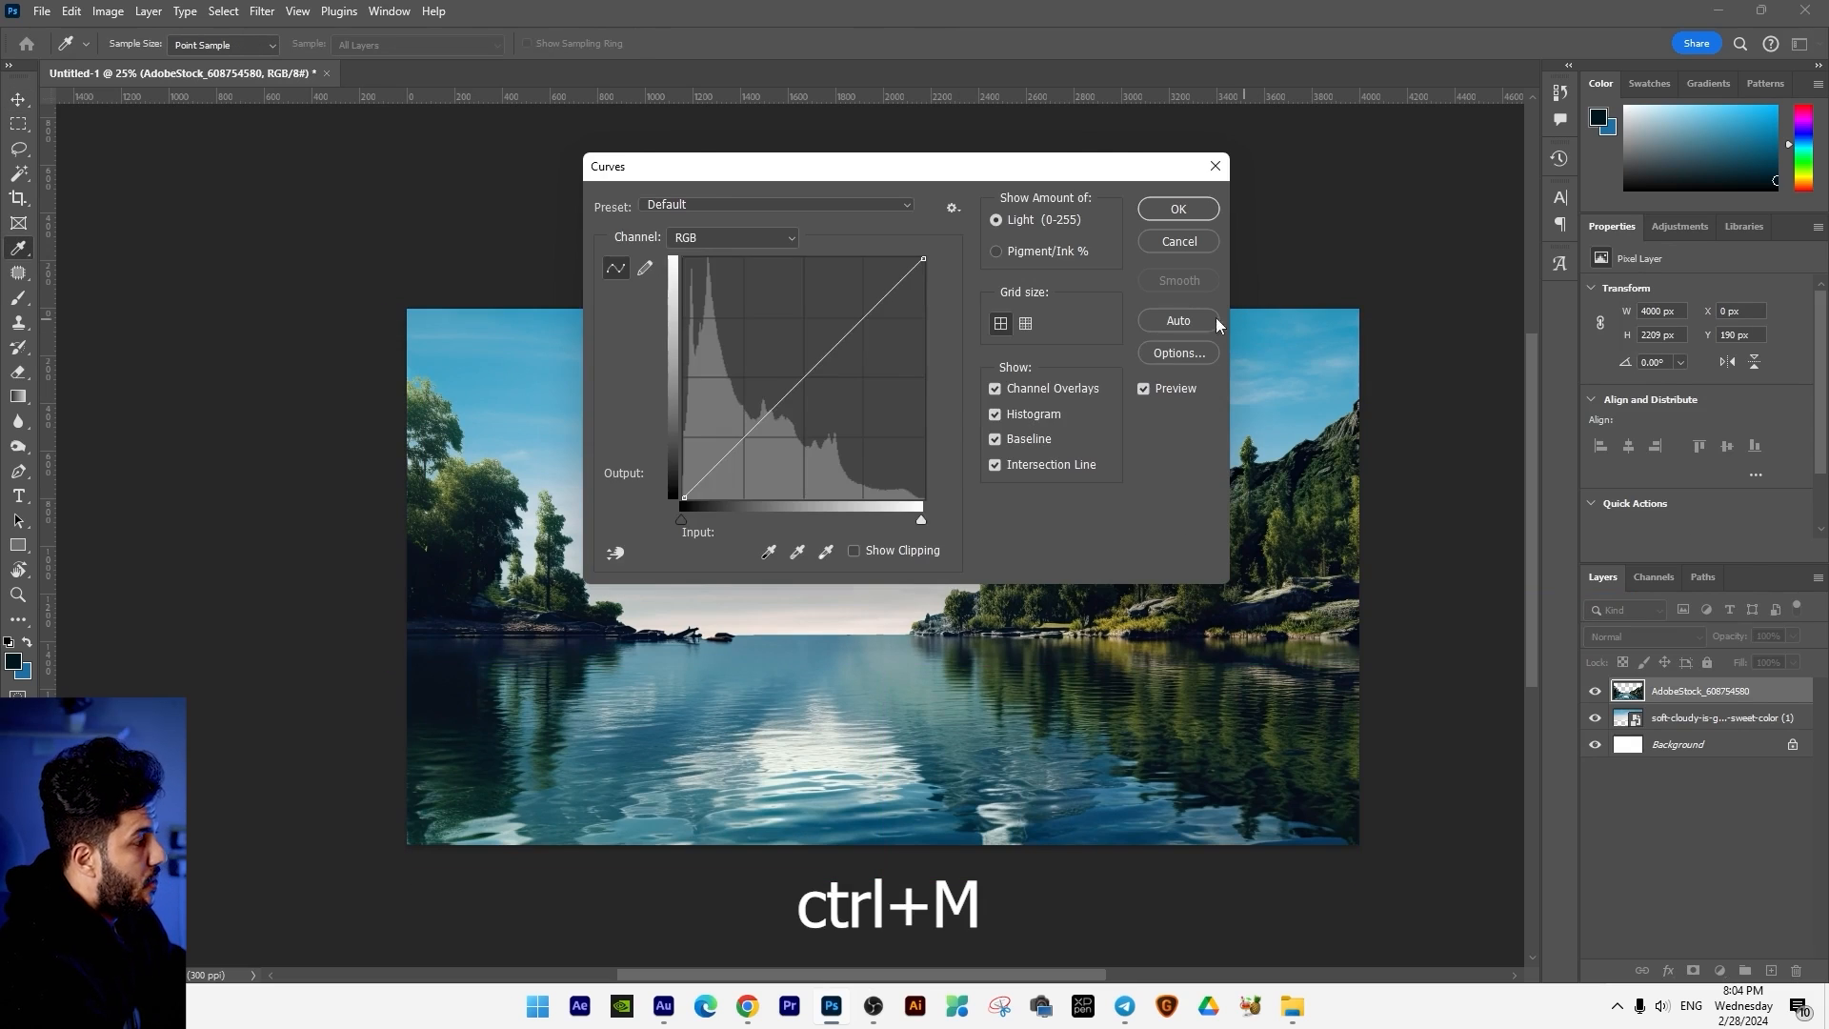
pyautogui.moveTo(932, 180); pyautogui.dragTo(1564, 362)
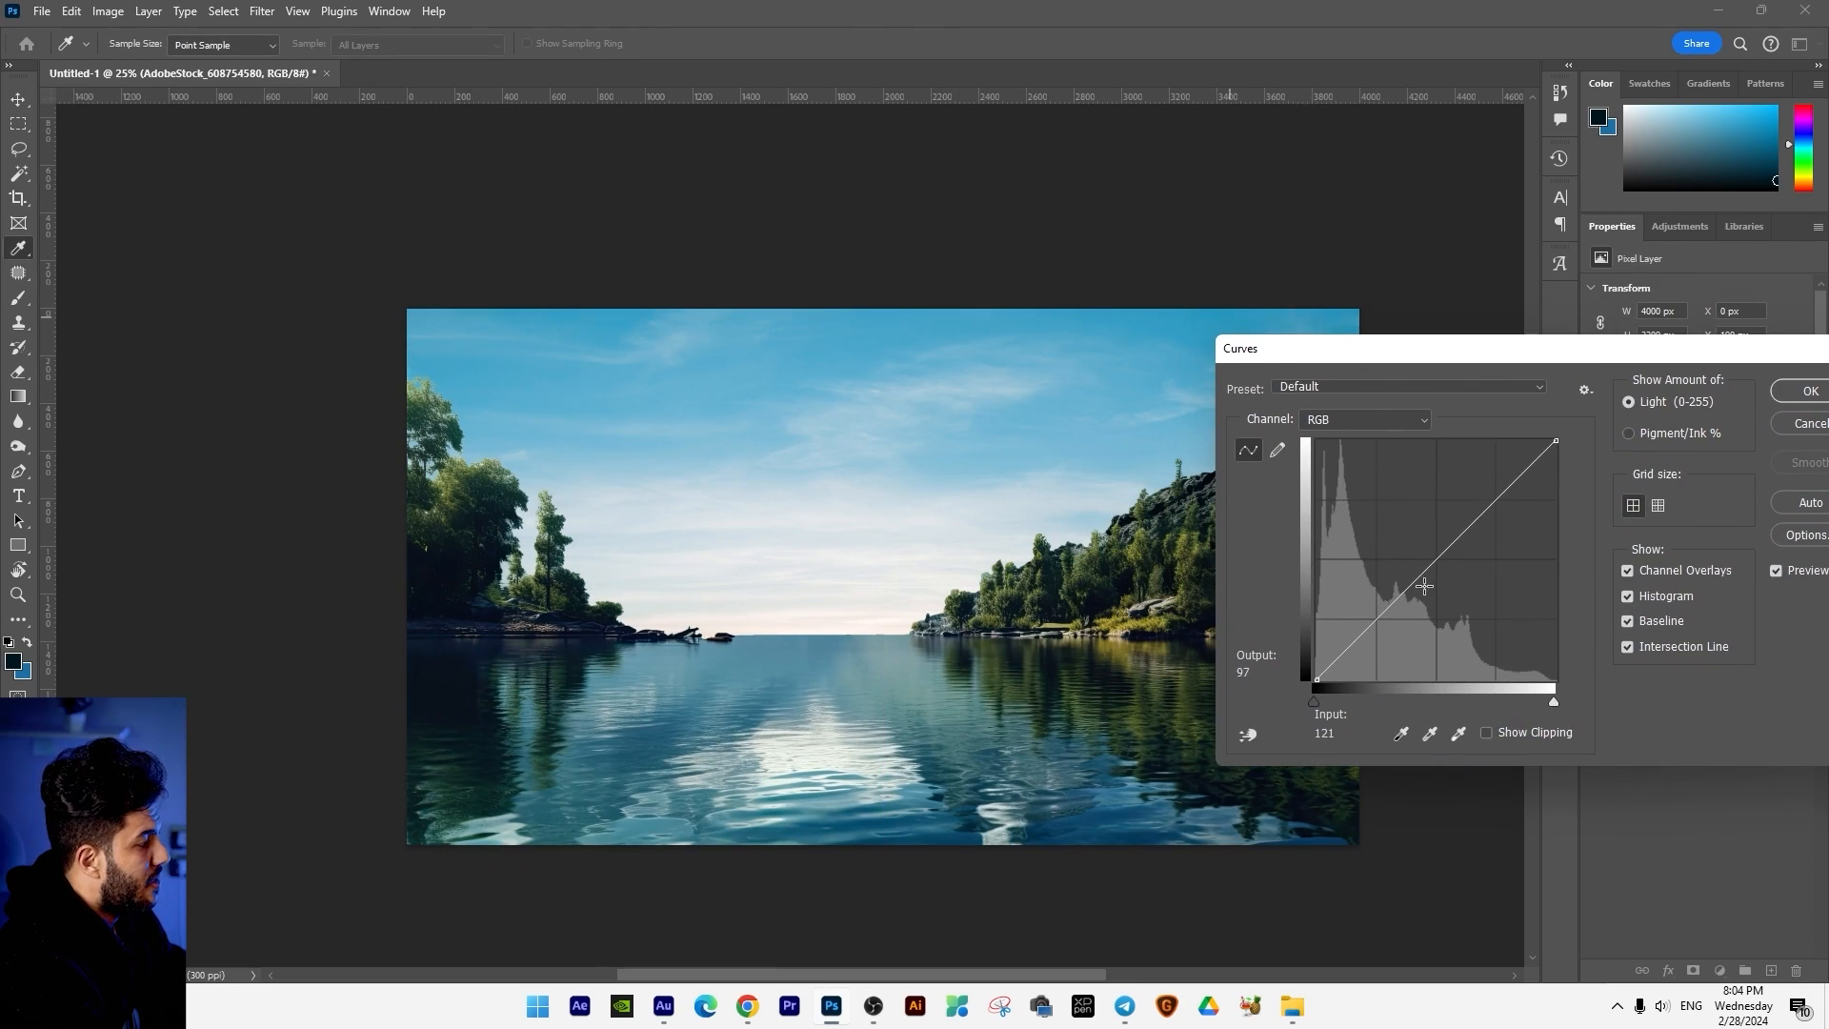
pyautogui.moveTo(1426, 573); pyautogui.dragTo(1413, 551)
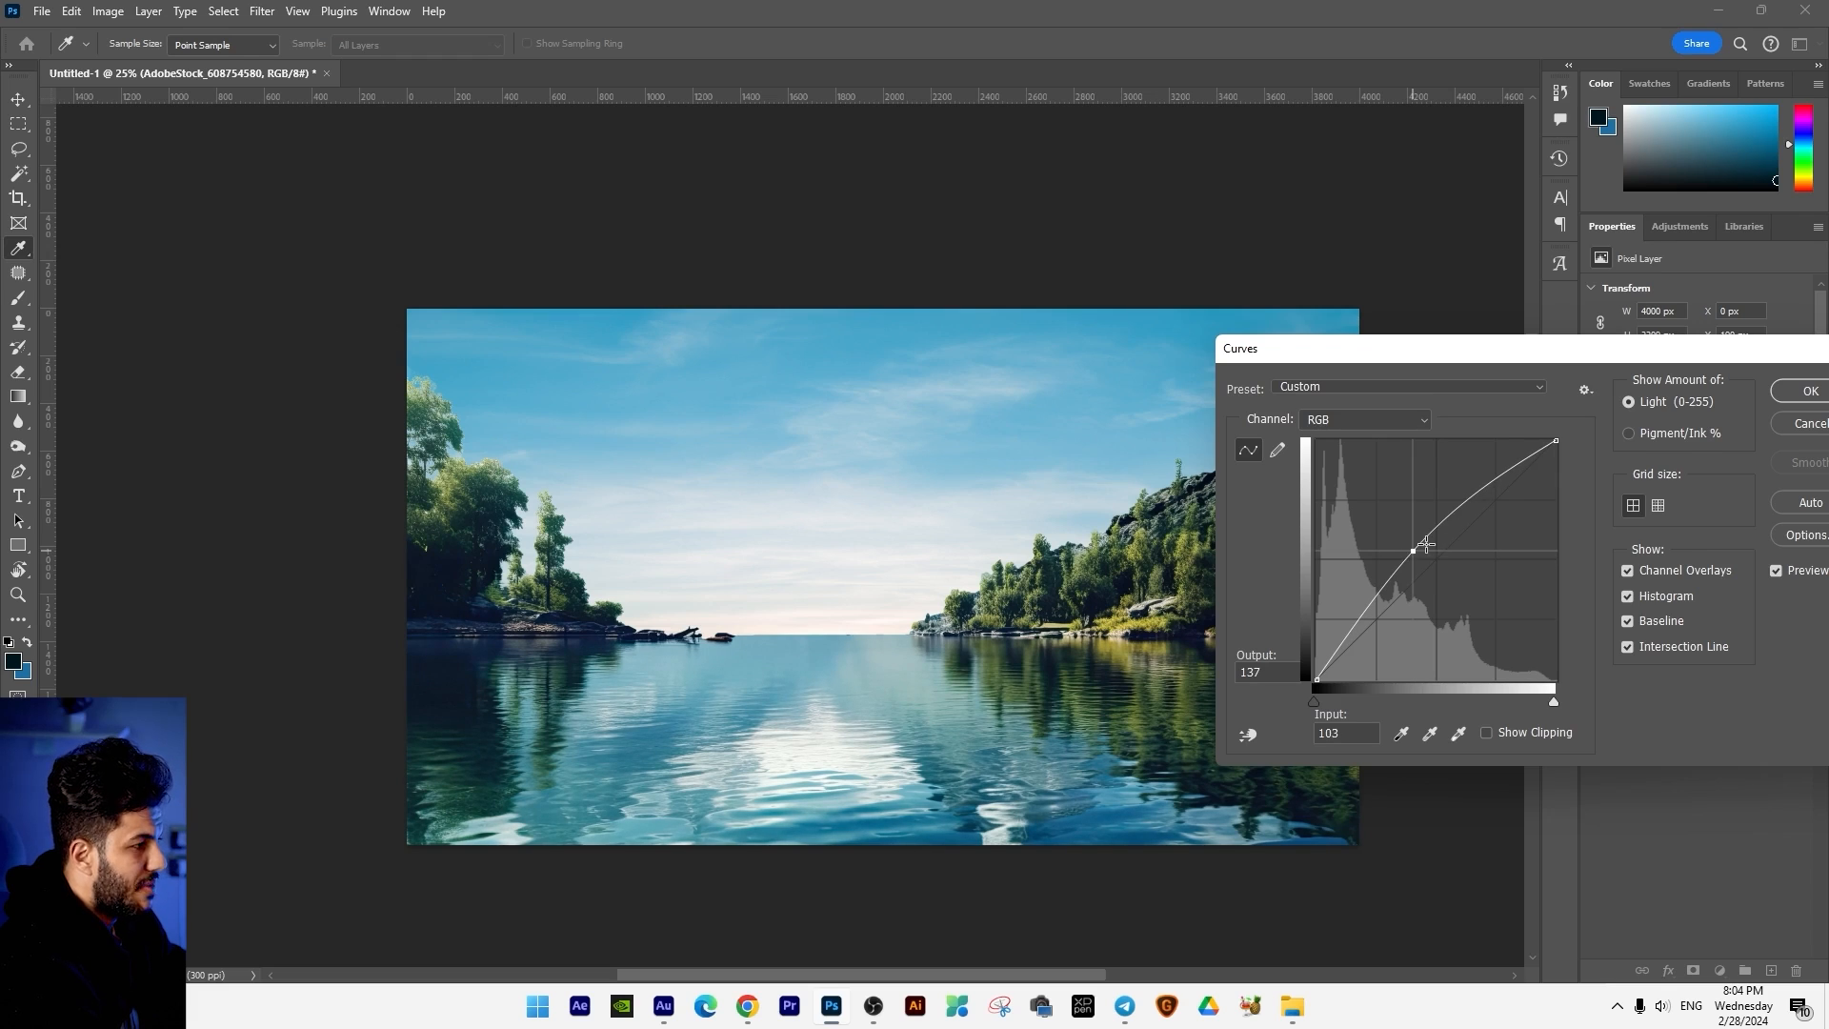
pyautogui.press('Return')
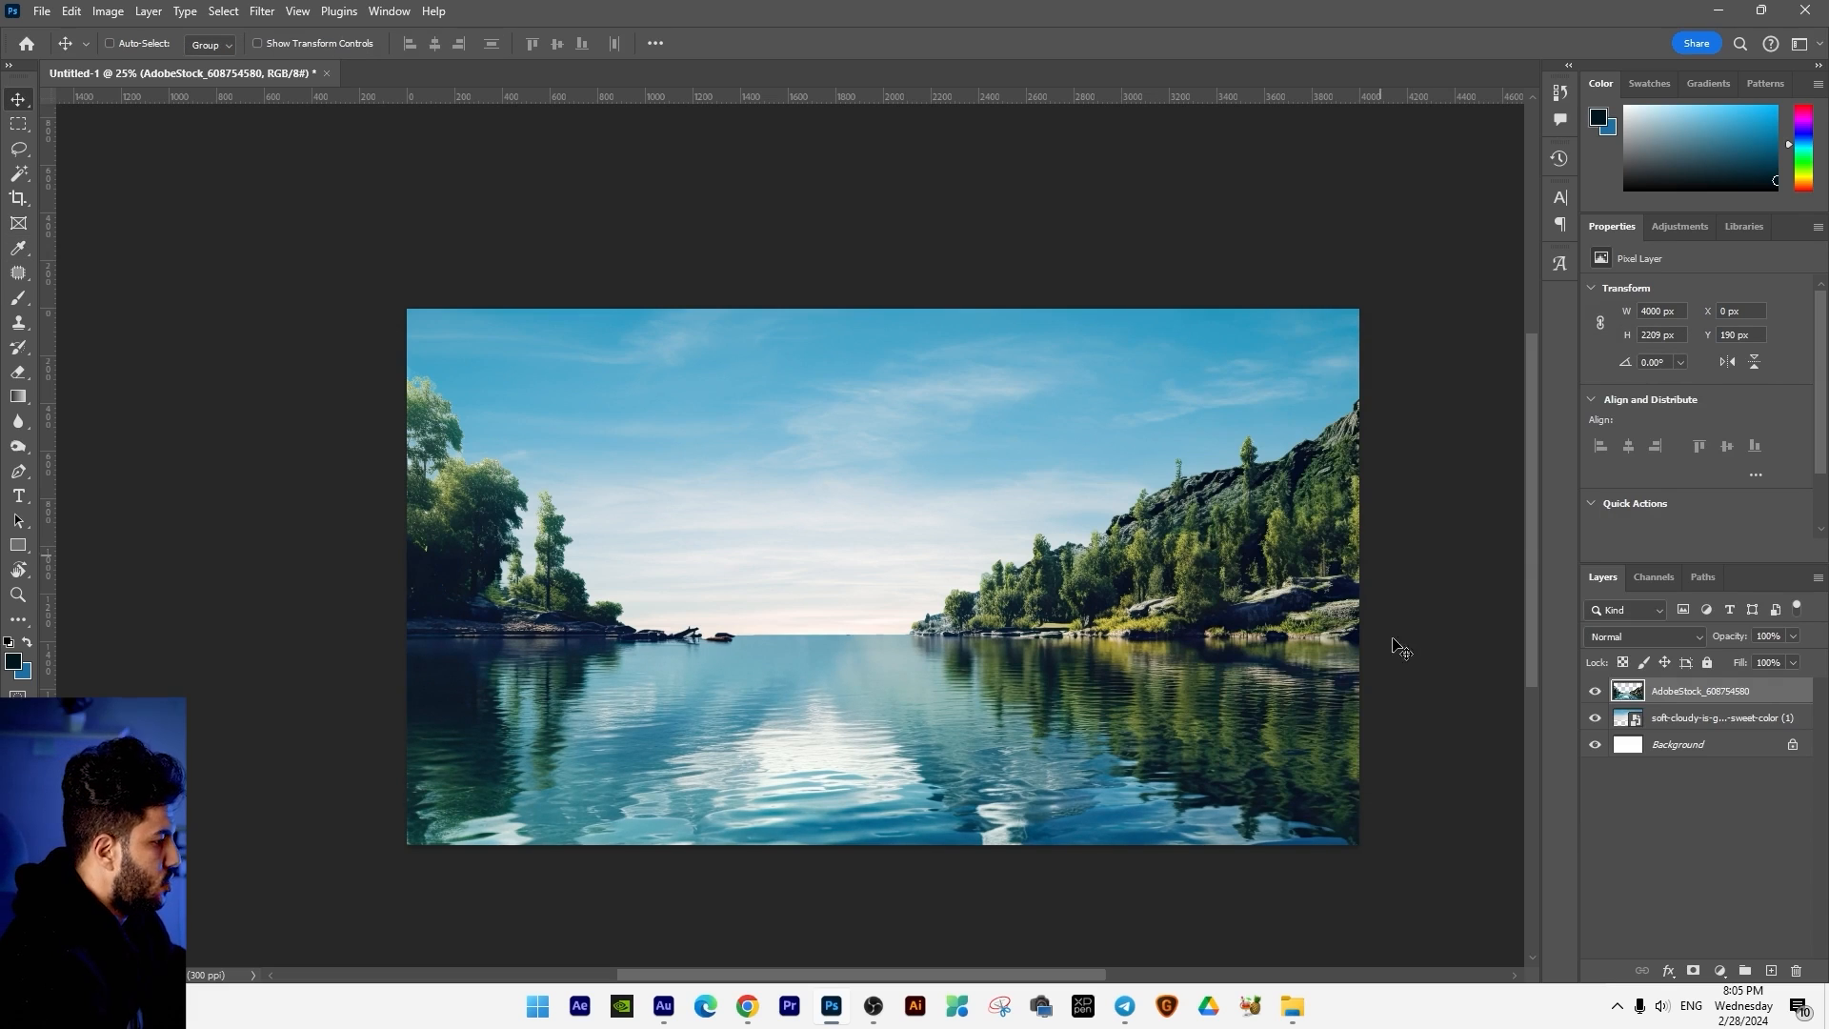
# Step: Preview the green mountain stock image and open AdobeStock_545087403.jpeg as a separate document in Photoshop
pyautogui.hotkey('alt', 'Tab')
pyautogui.doubleClick(1732, 286)
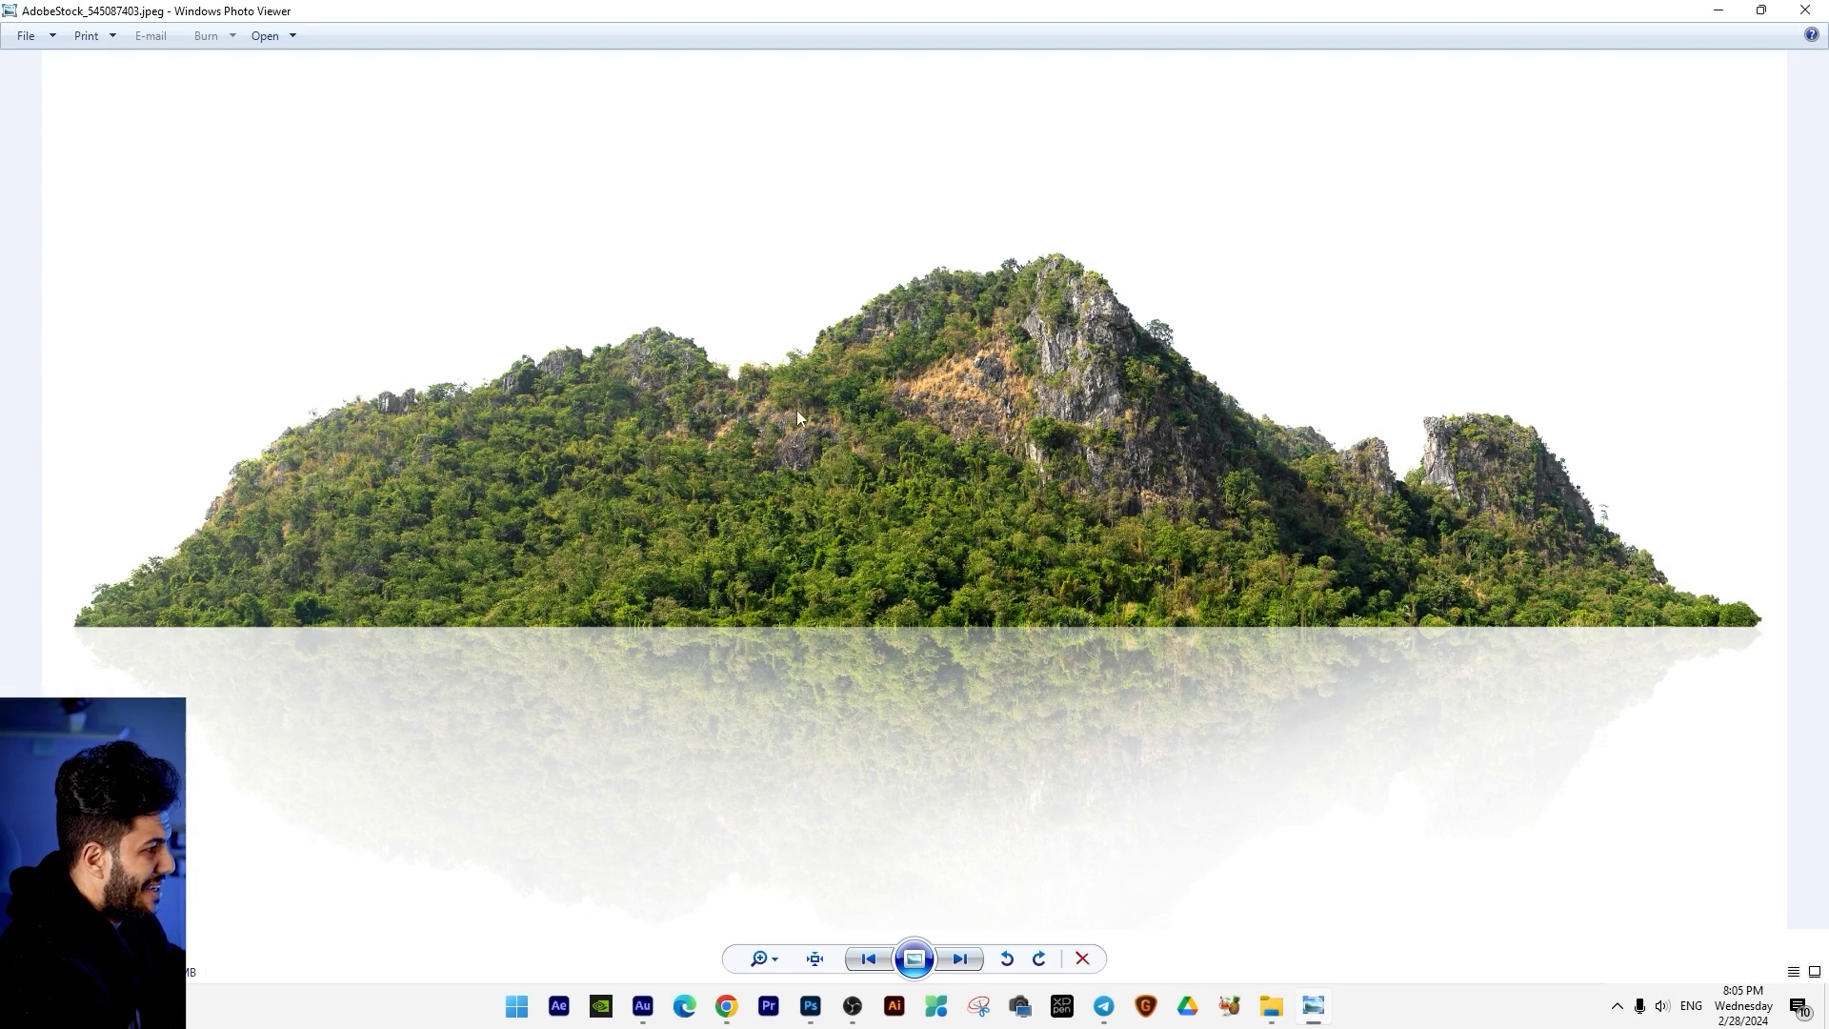
pyautogui.hotkey('alt', 'F4')
pyautogui.hotkey('alt', 'Tab')
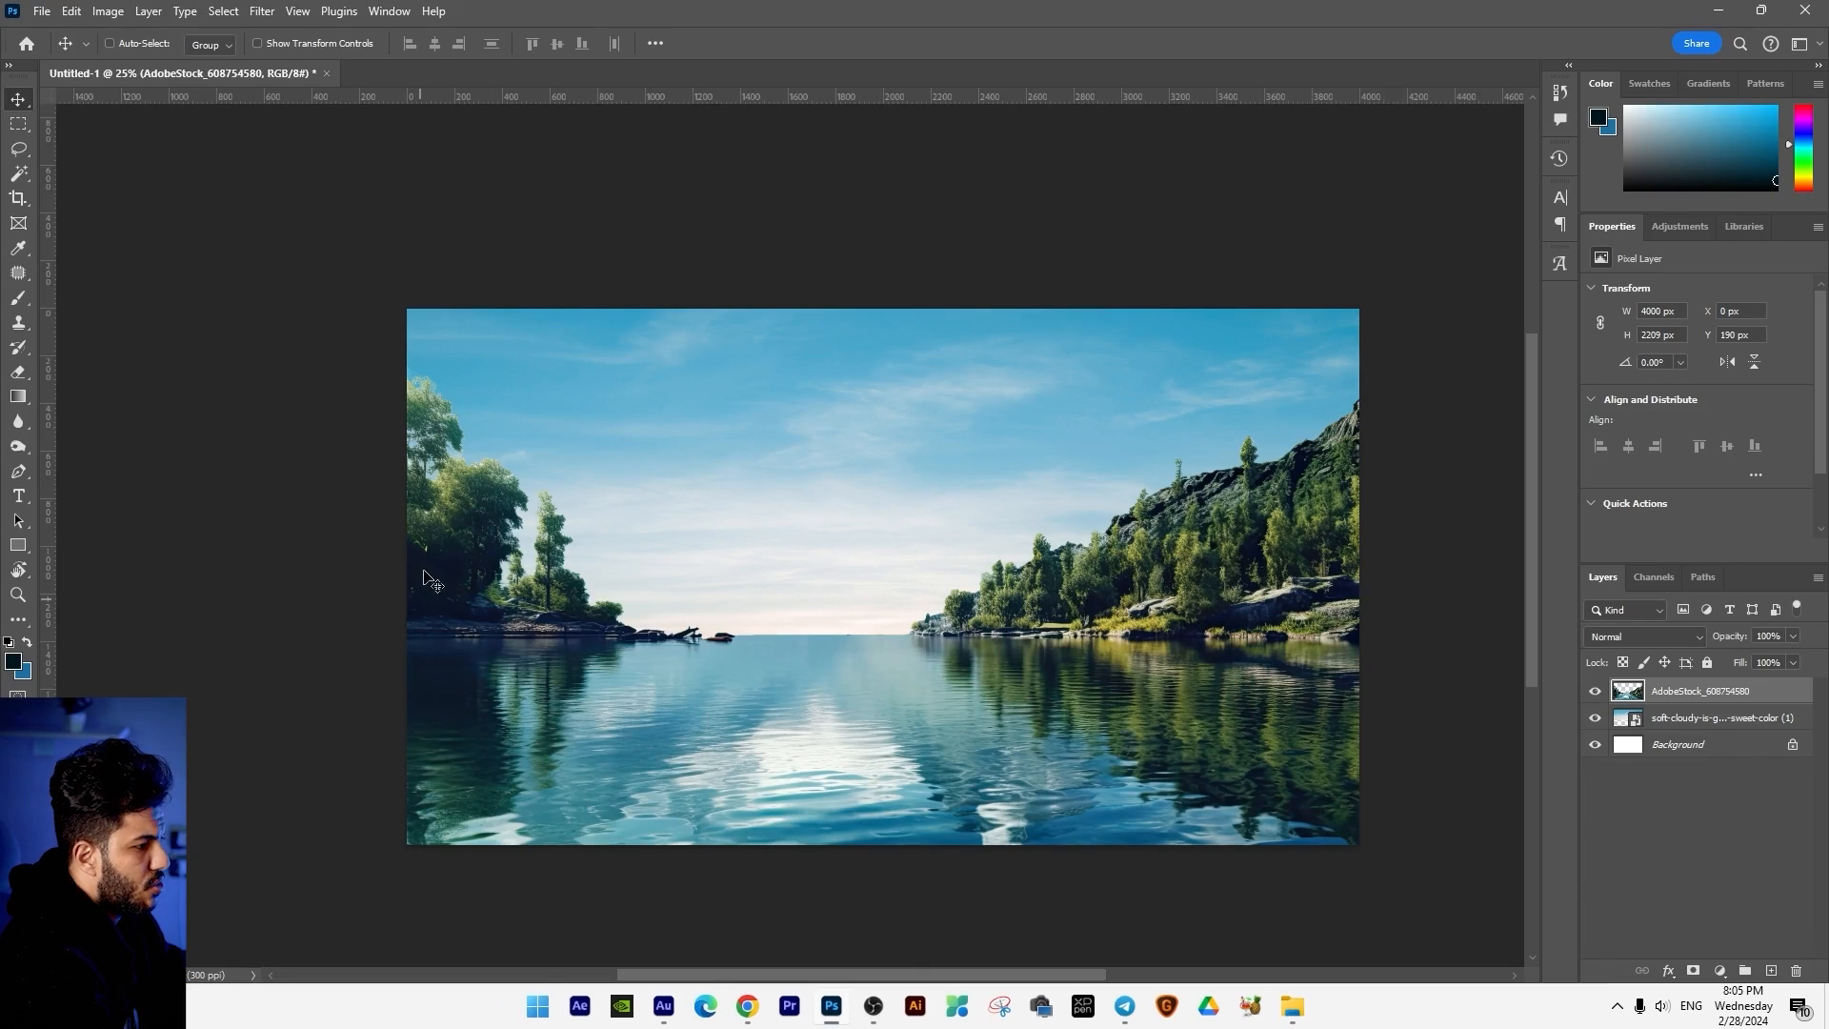
pyautogui.hotkey('alt', 'Tab')
pyautogui.moveTo(1732, 286); pyautogui.dragTo(1505, 7)
pyautogui.hotkey('alt', 'Tab')
pyautogui.moveTo(1423, 73); pyautogui.dragTo(1243, 84)
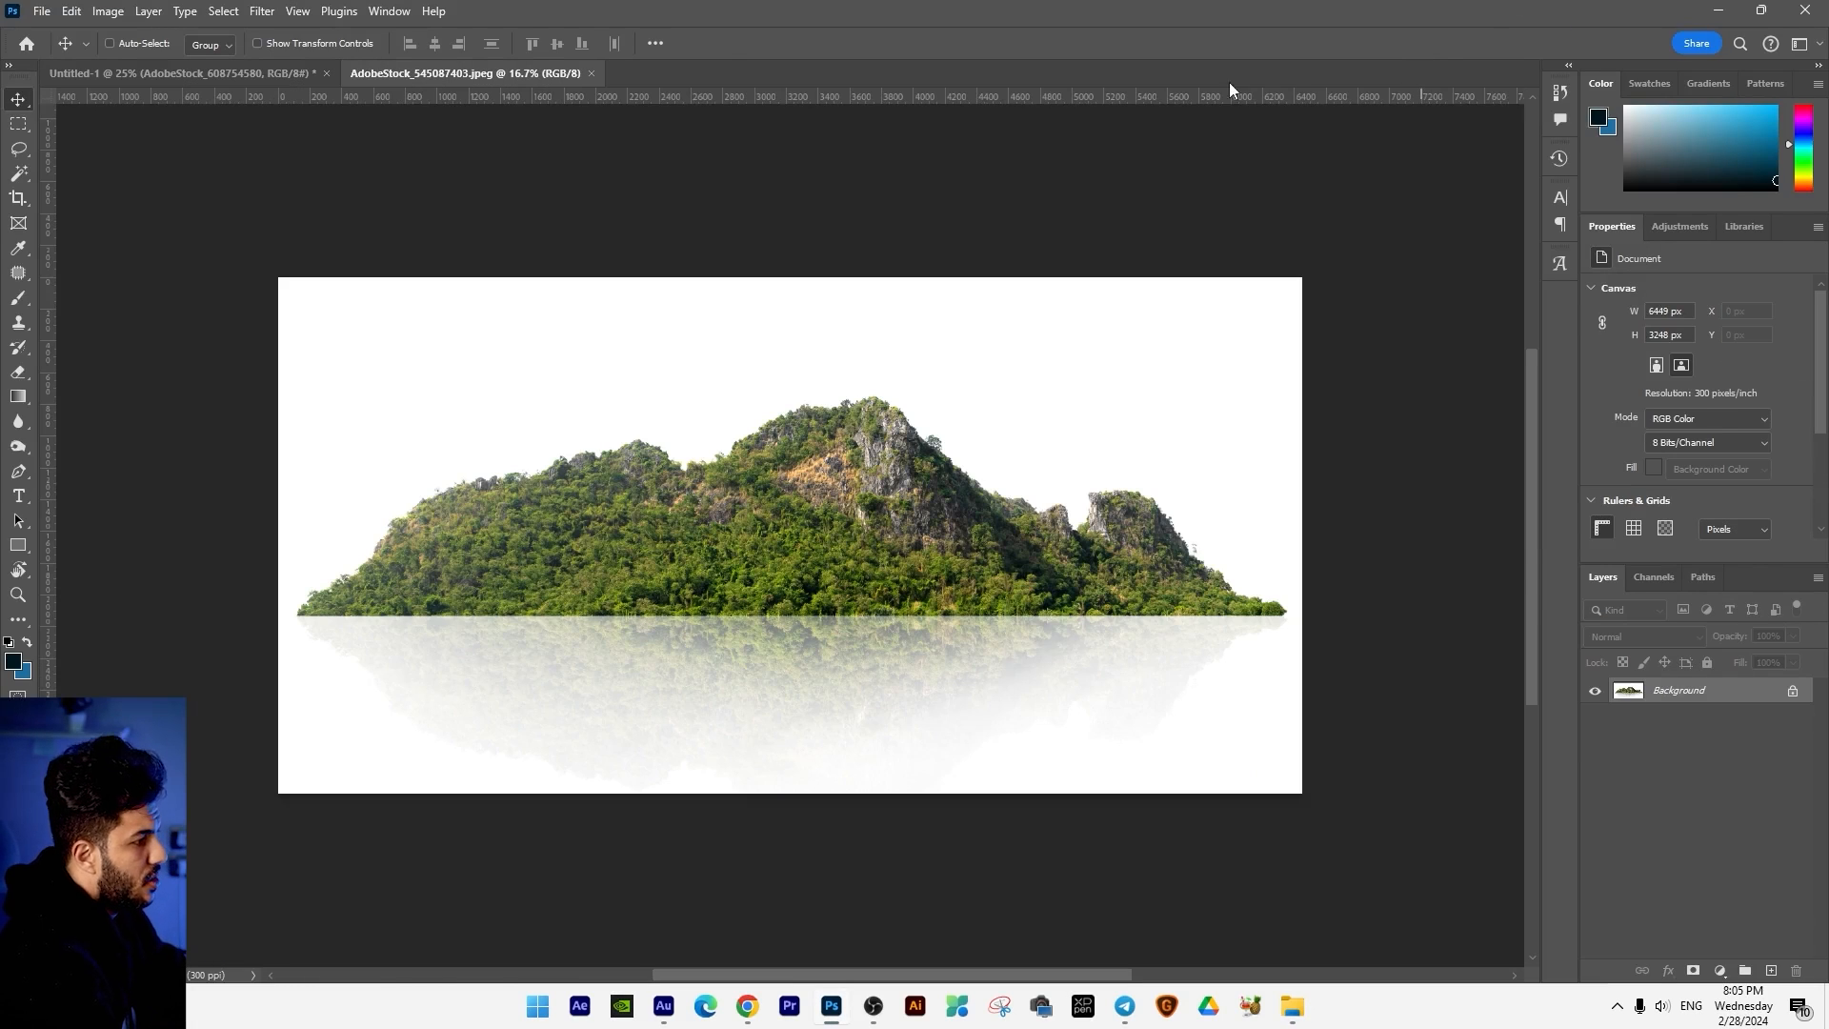
# Step: Select the white backdrop and the whole faded reflection around the mountain with the Magic Wand, adding each area
pyautogui.click(16, 176)
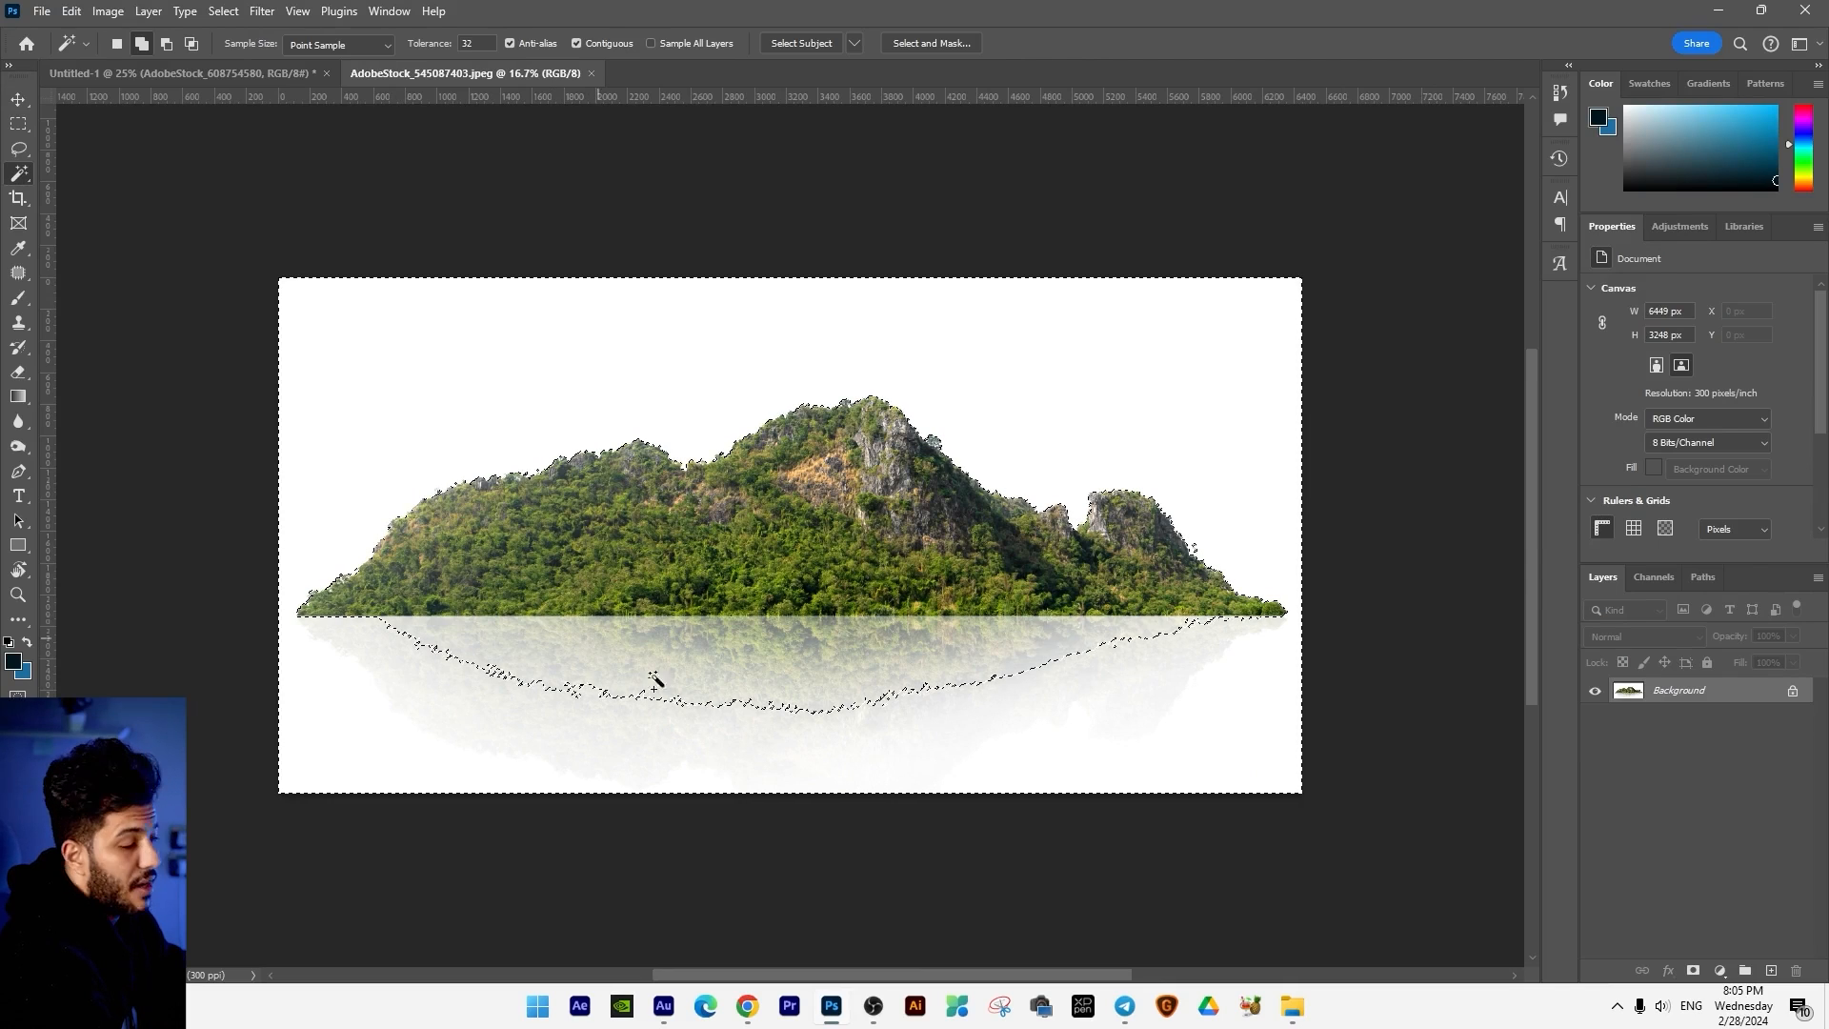
pyautogui.click(782, 672)
pyautogui.click(621, 652)
pyautogui.click(745, 653)
pyautogui.click(829, 631)
pyautogui.click(752, 626)
pyautogui.keyDown('shift'); pyautogui.click(917, 626); pyautogui.keyUp('shift')
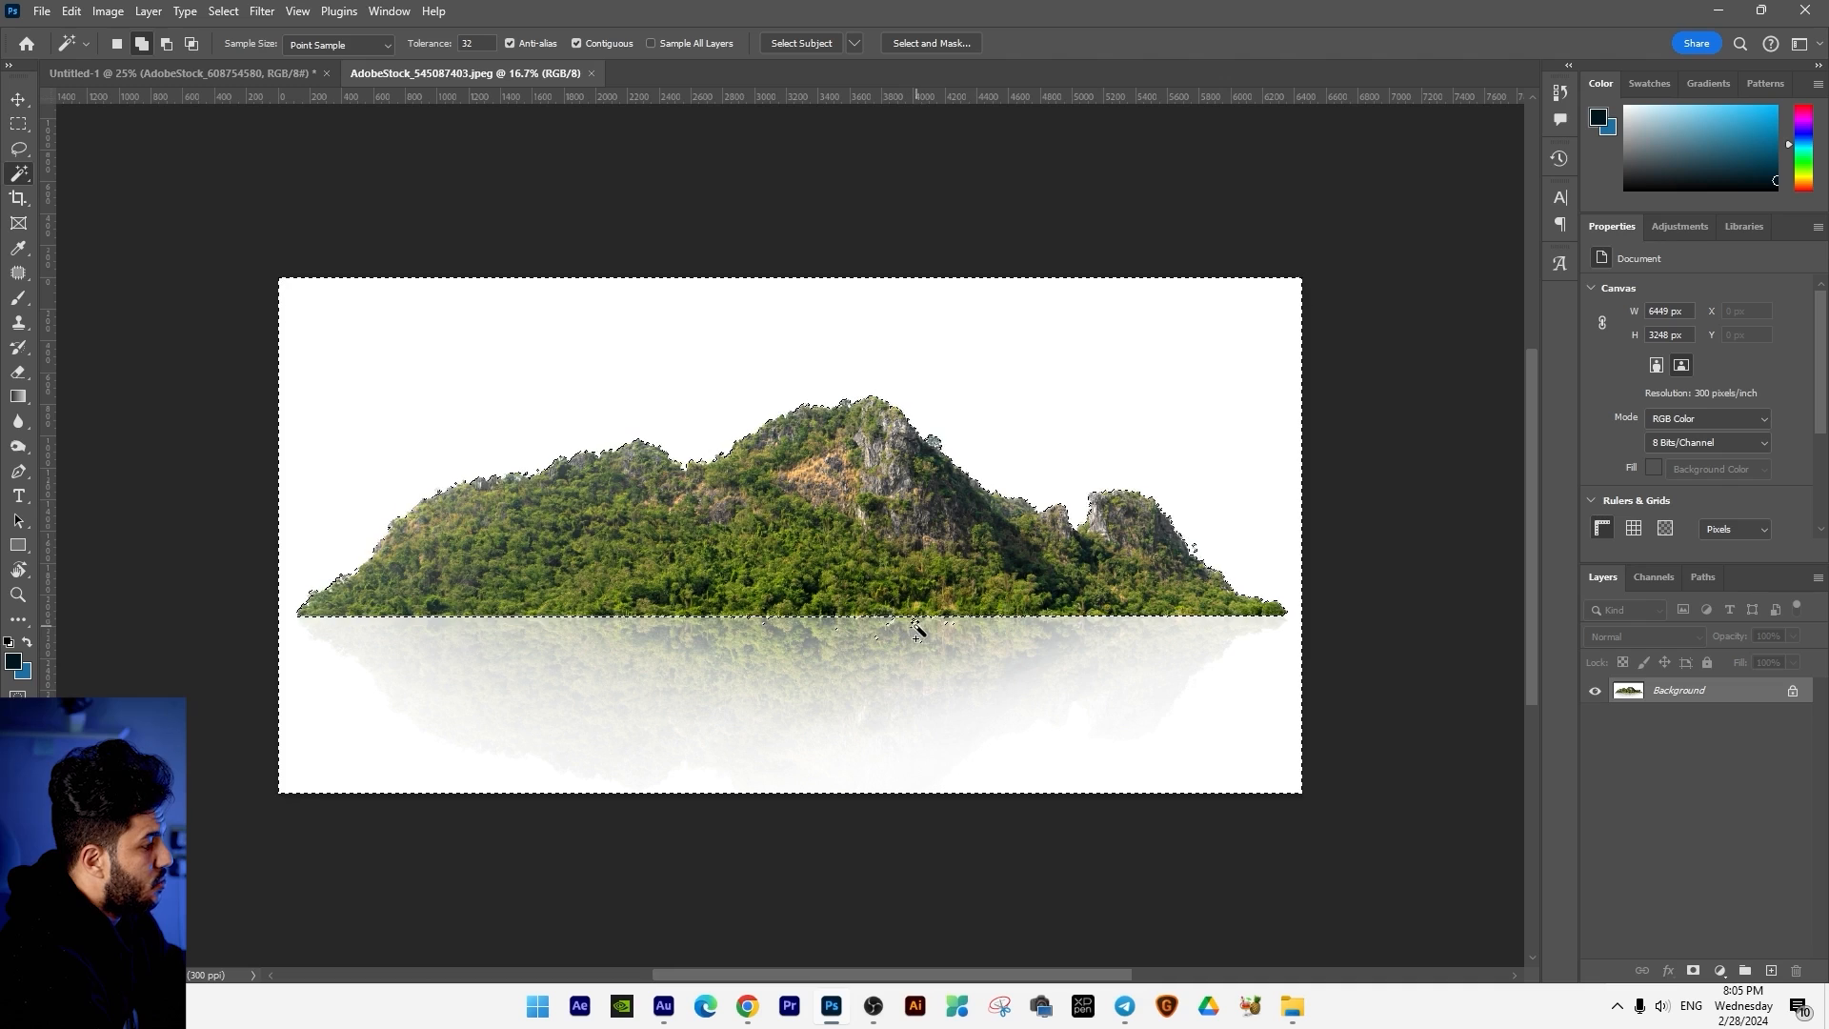
# Step: Unlock the mountain's background layer and cut the selected backdrop and reflection to a new layer
pyautogui.click(1795, 693)
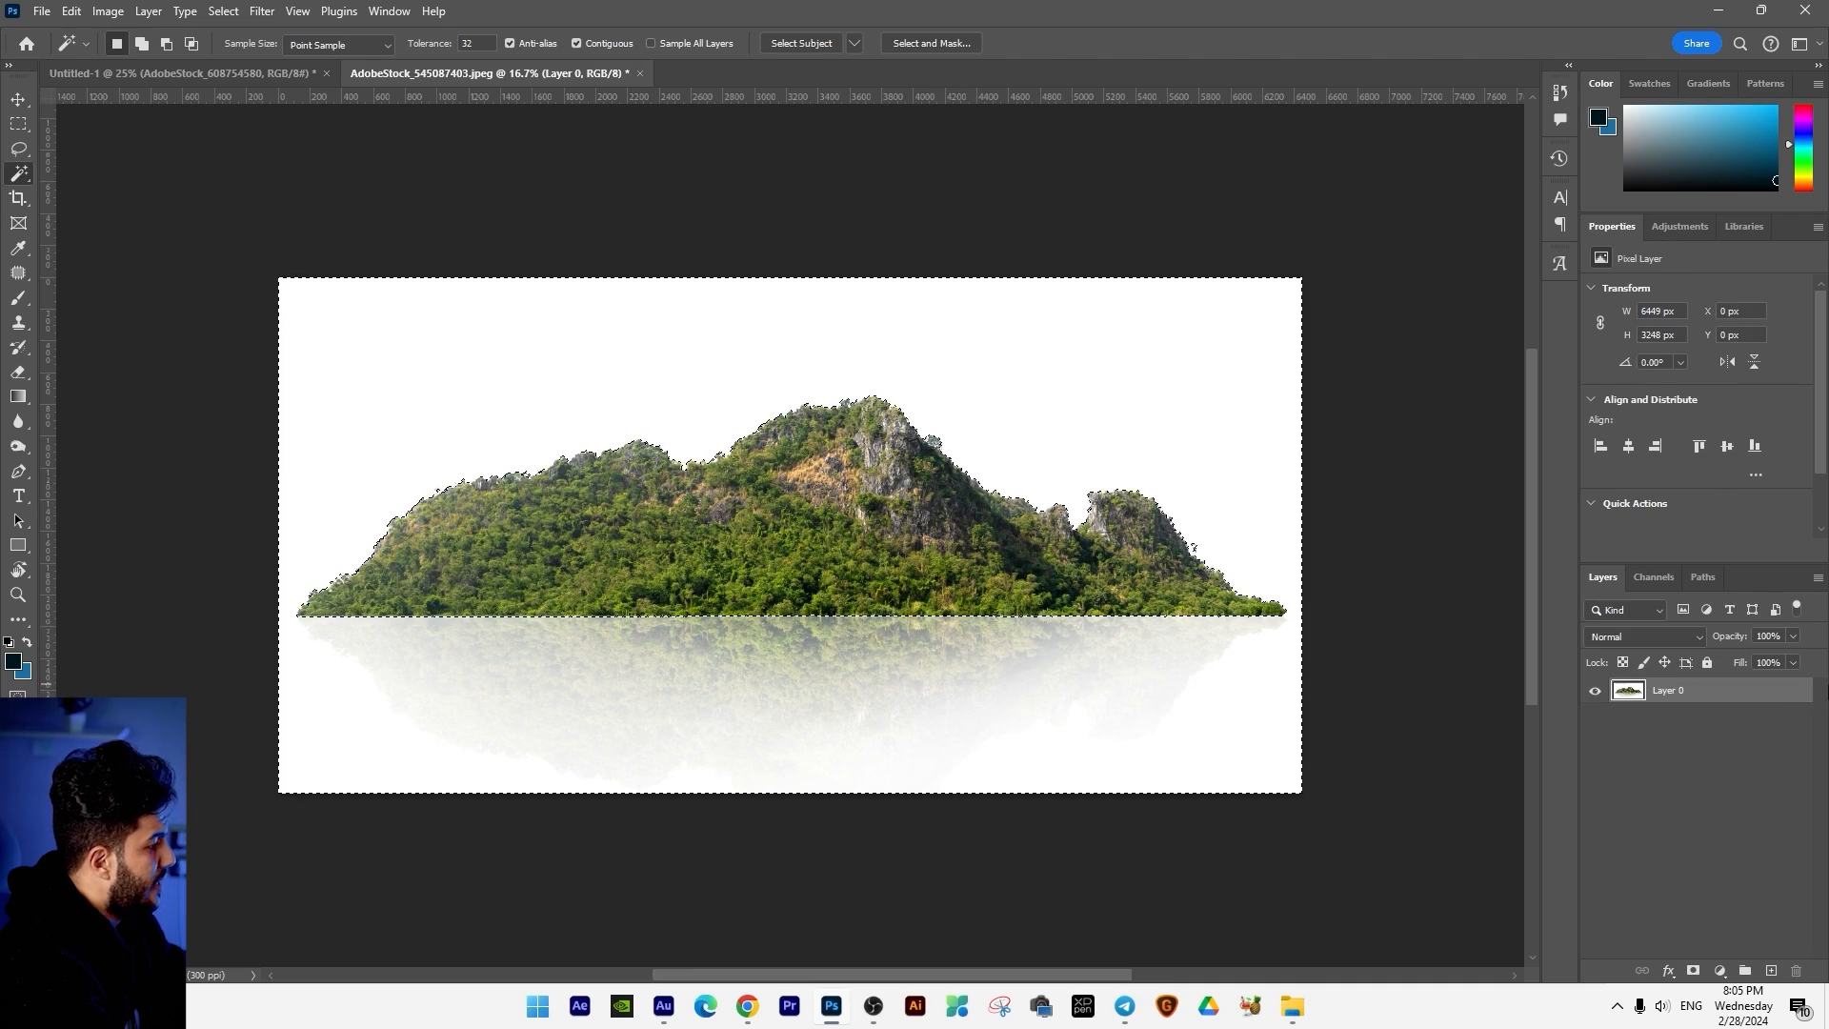
pyautogui.click(19, 124)
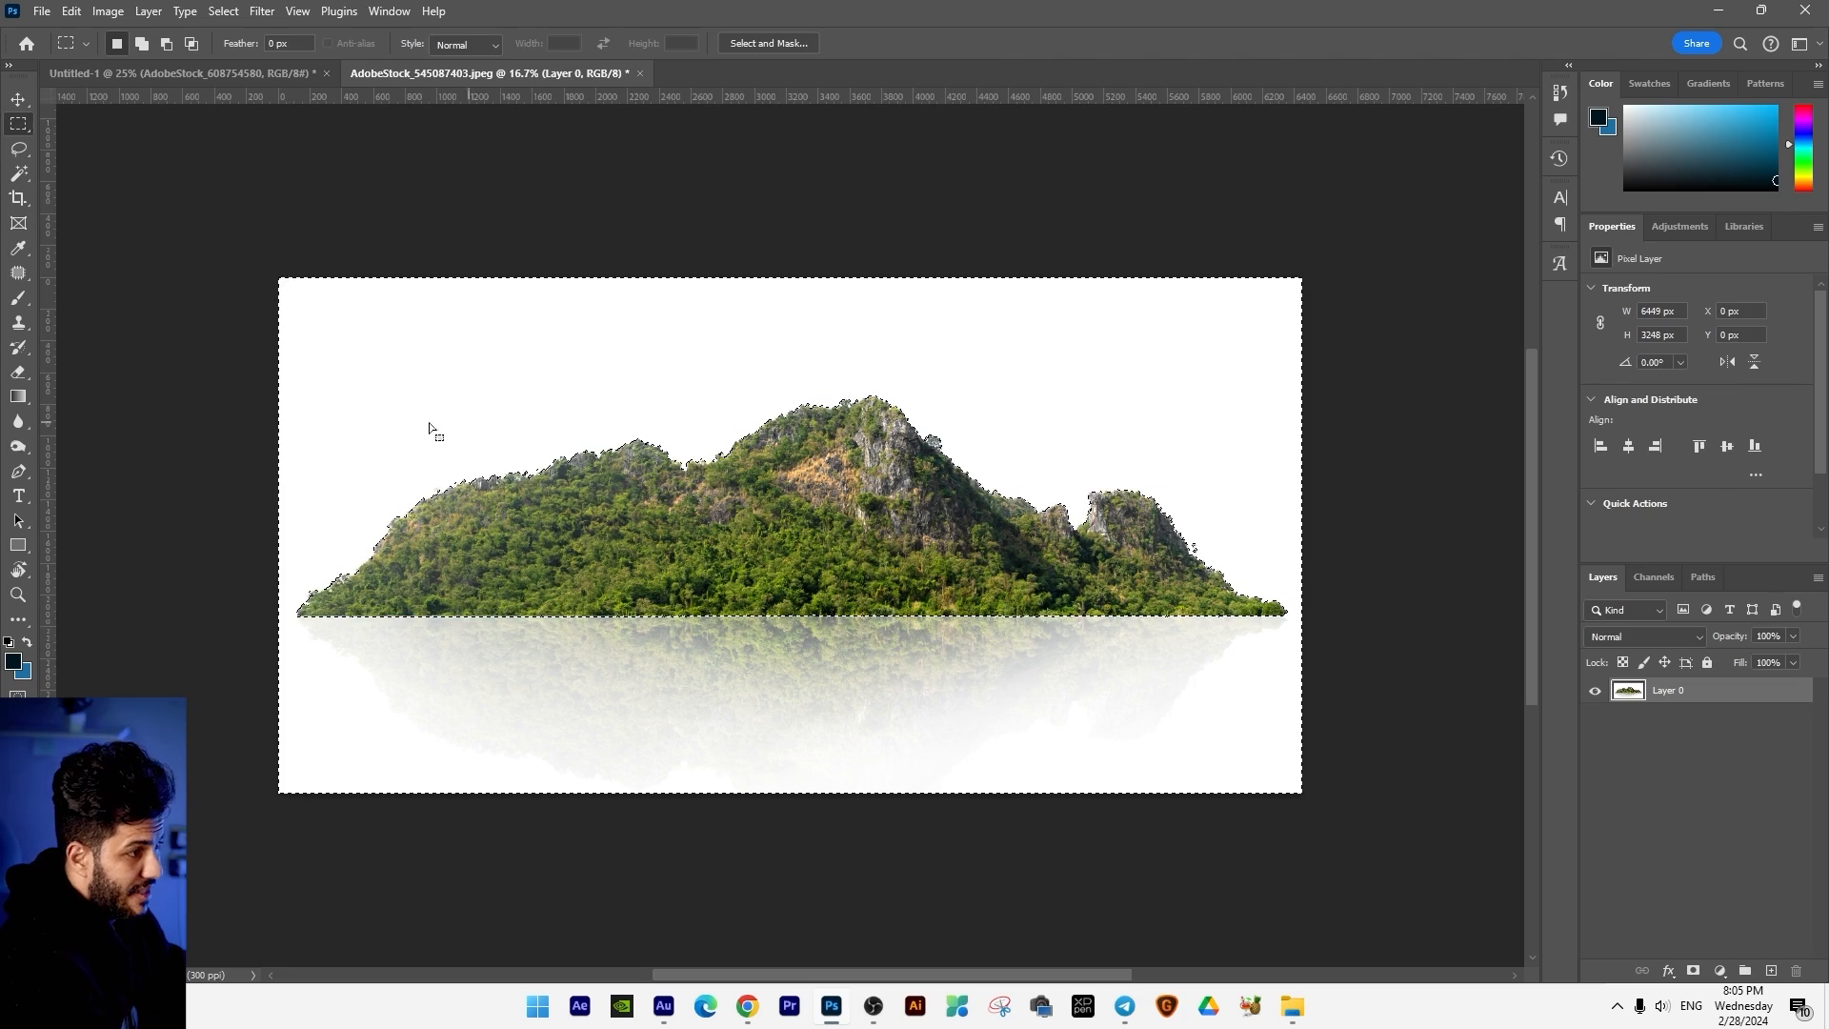
pyautogui.rightClick(661, 419)
pyautogui.click(724, 550)
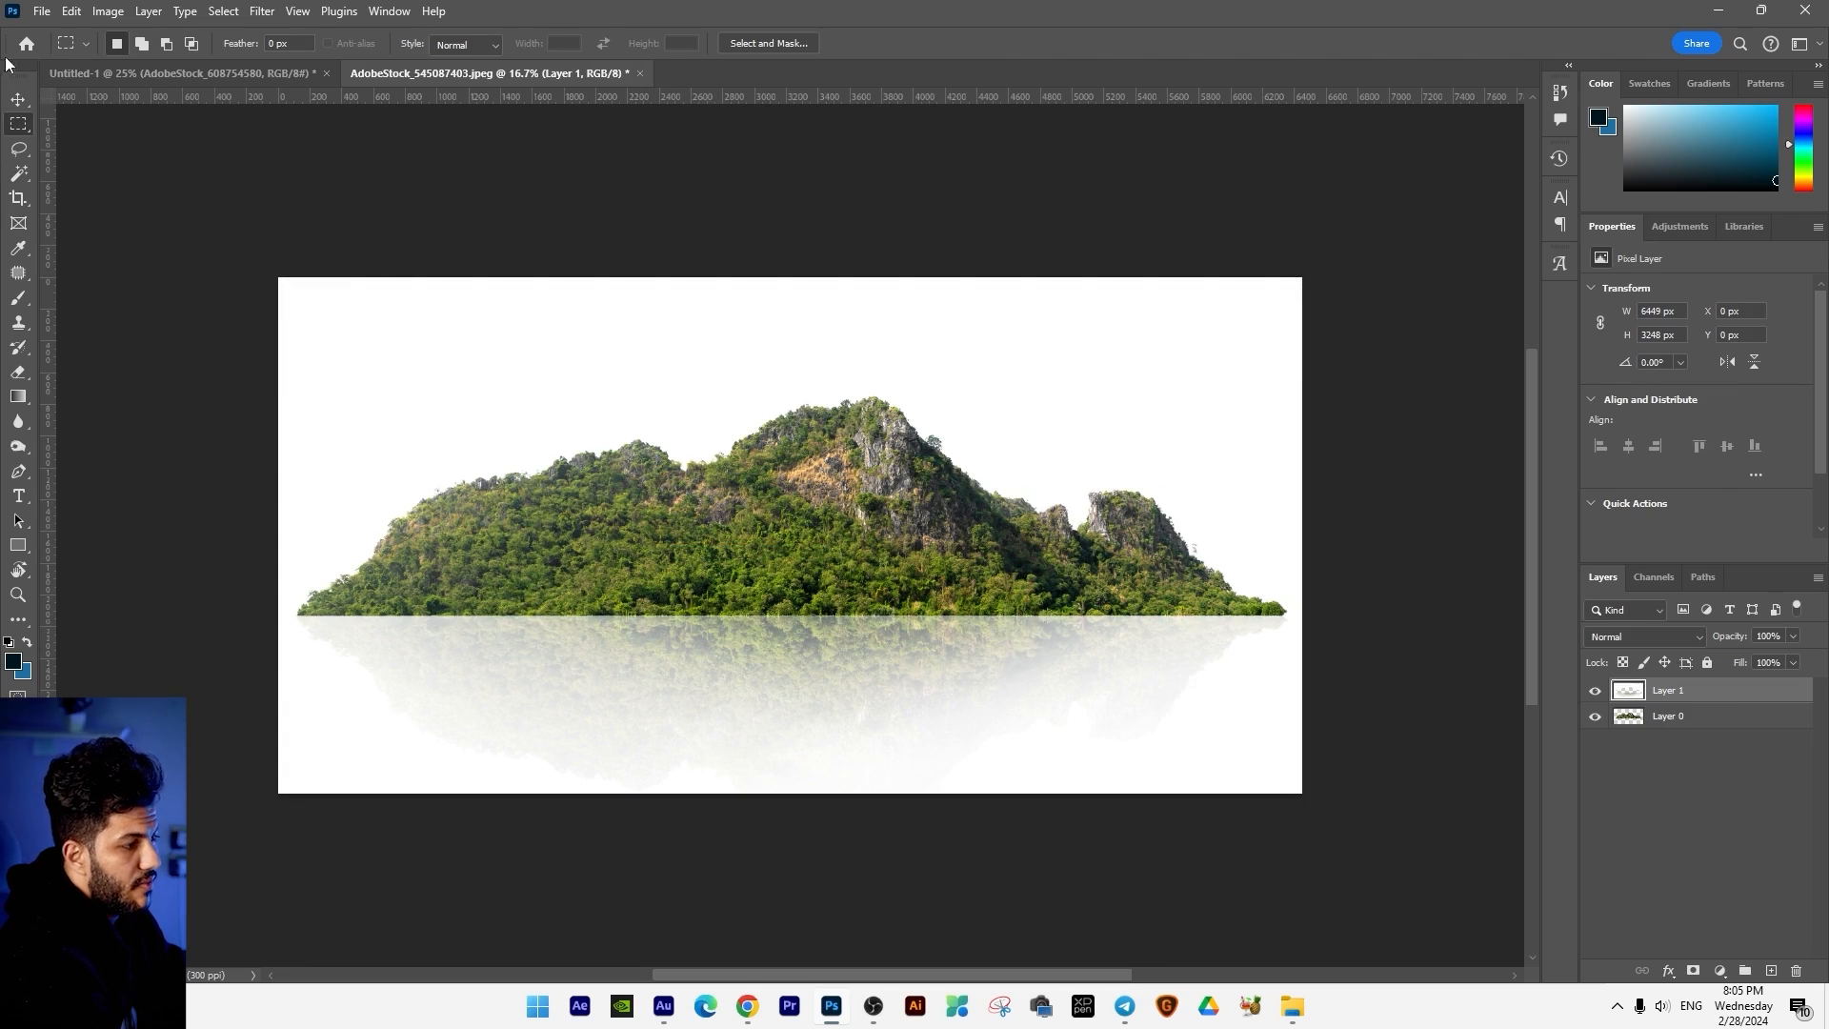
pyautogui.press('v')
pyautogui.moveTo(1004, 571)
pyautogui.mouseDown()
pyautogui.moveTo(1082, 543)
pyautogui.moveTo(1140, 637)
pyautogui.moveTo(1058, 522)
pyautogui.moveTo(951, 598)
pyautogui.moveTo(974, 593)
pyautogui.mouseUp()
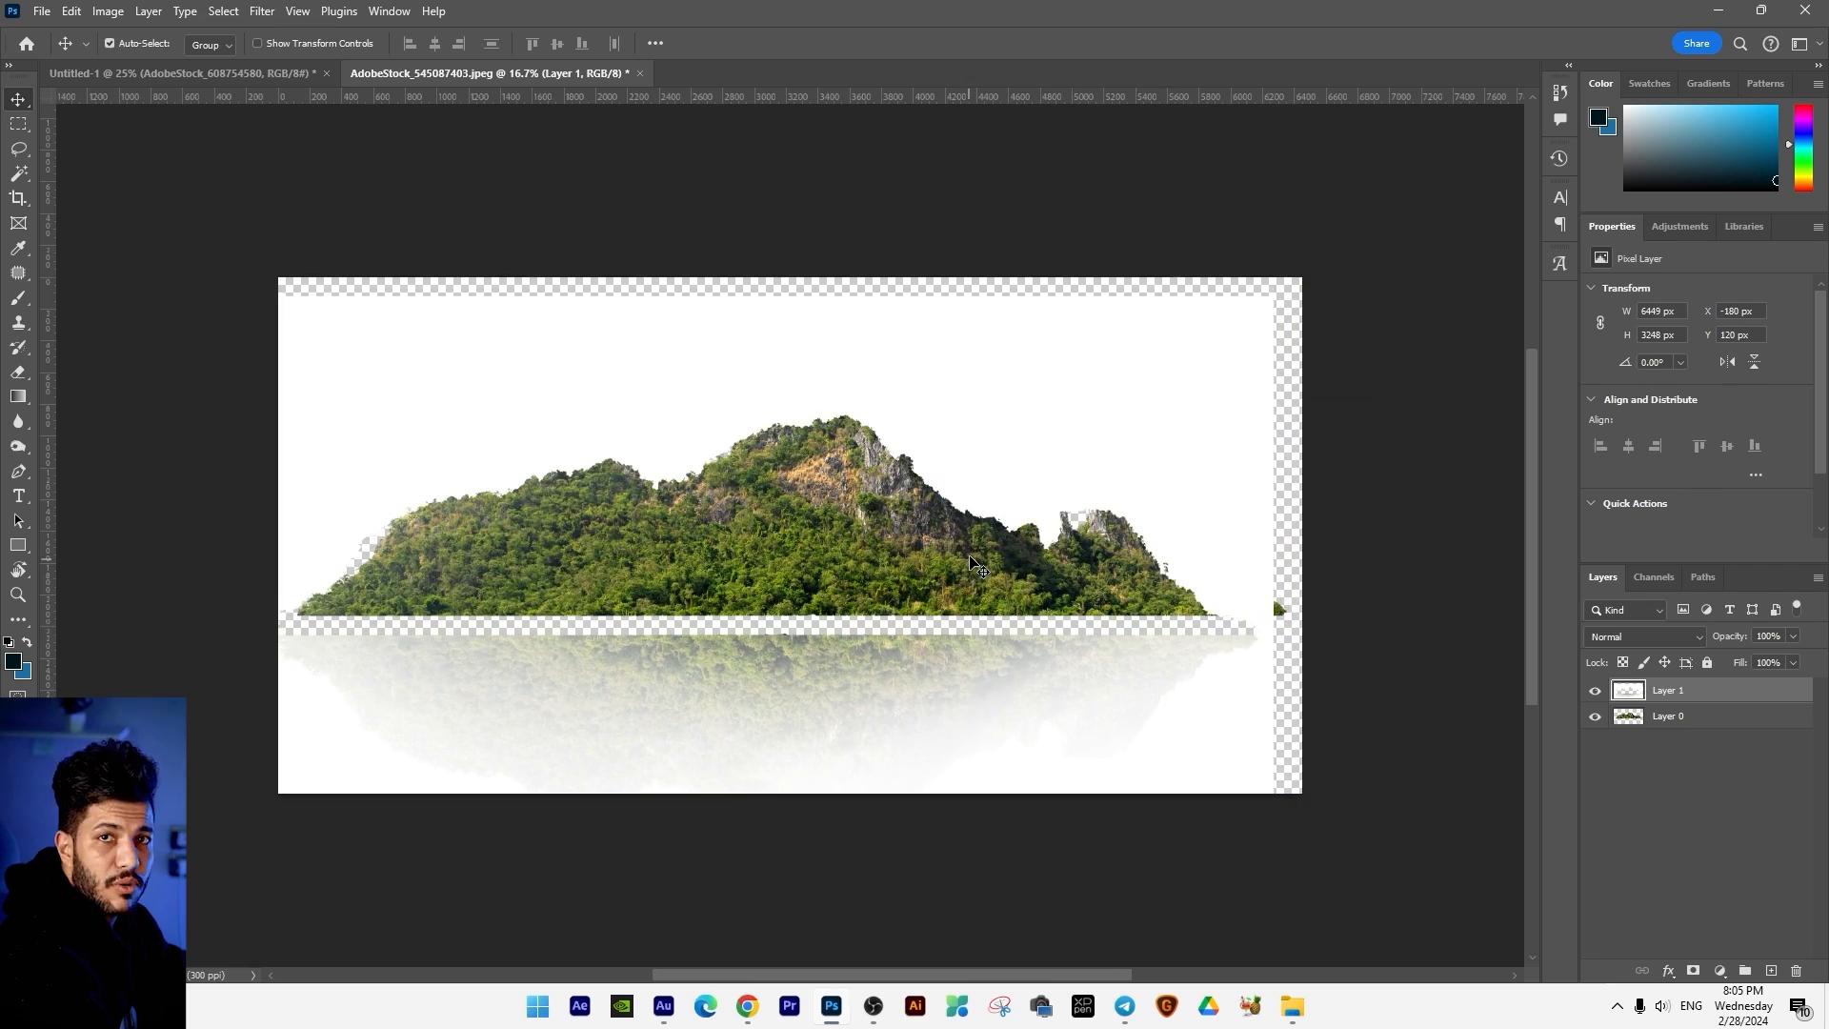
pyautogui.hotkey('ctrl', 'z')
# Step: Bring both the mountain and reflection layers into the Untitled-1 composite and scale them down together over the lake's left half
pyautogui.rightClick(929, 538)
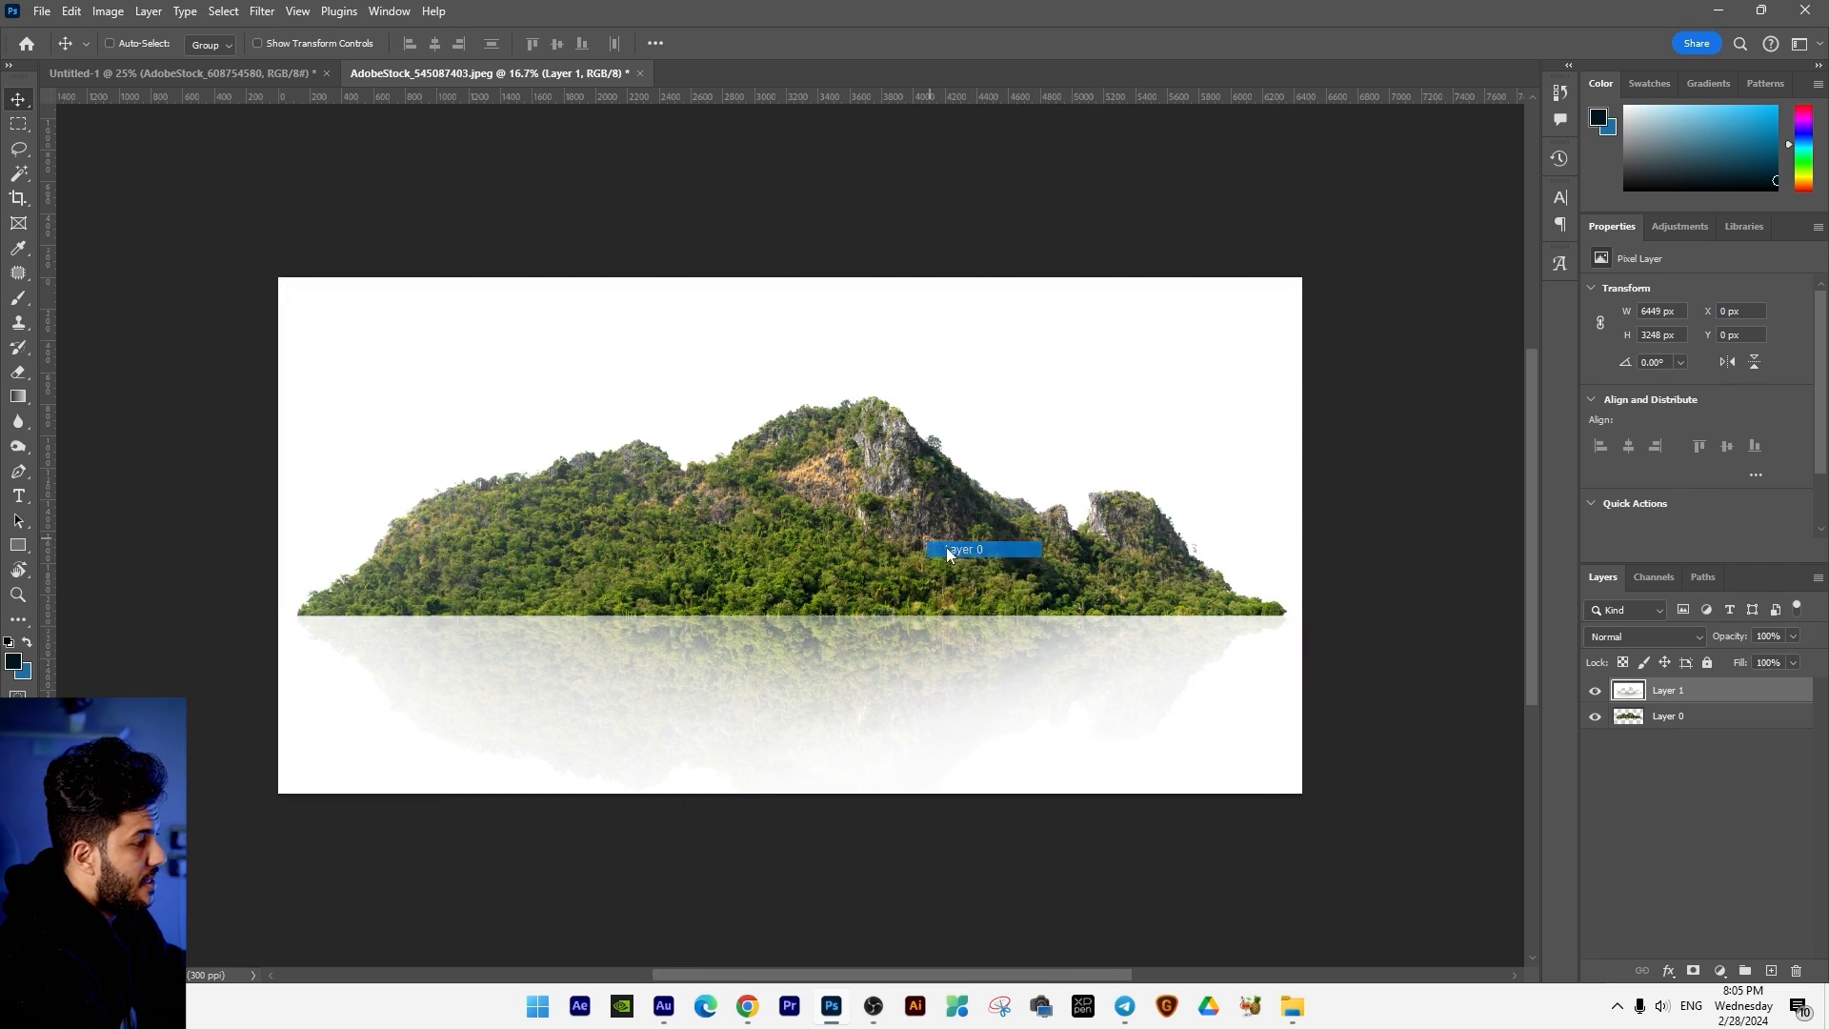
pyautogui.click(946, 547)
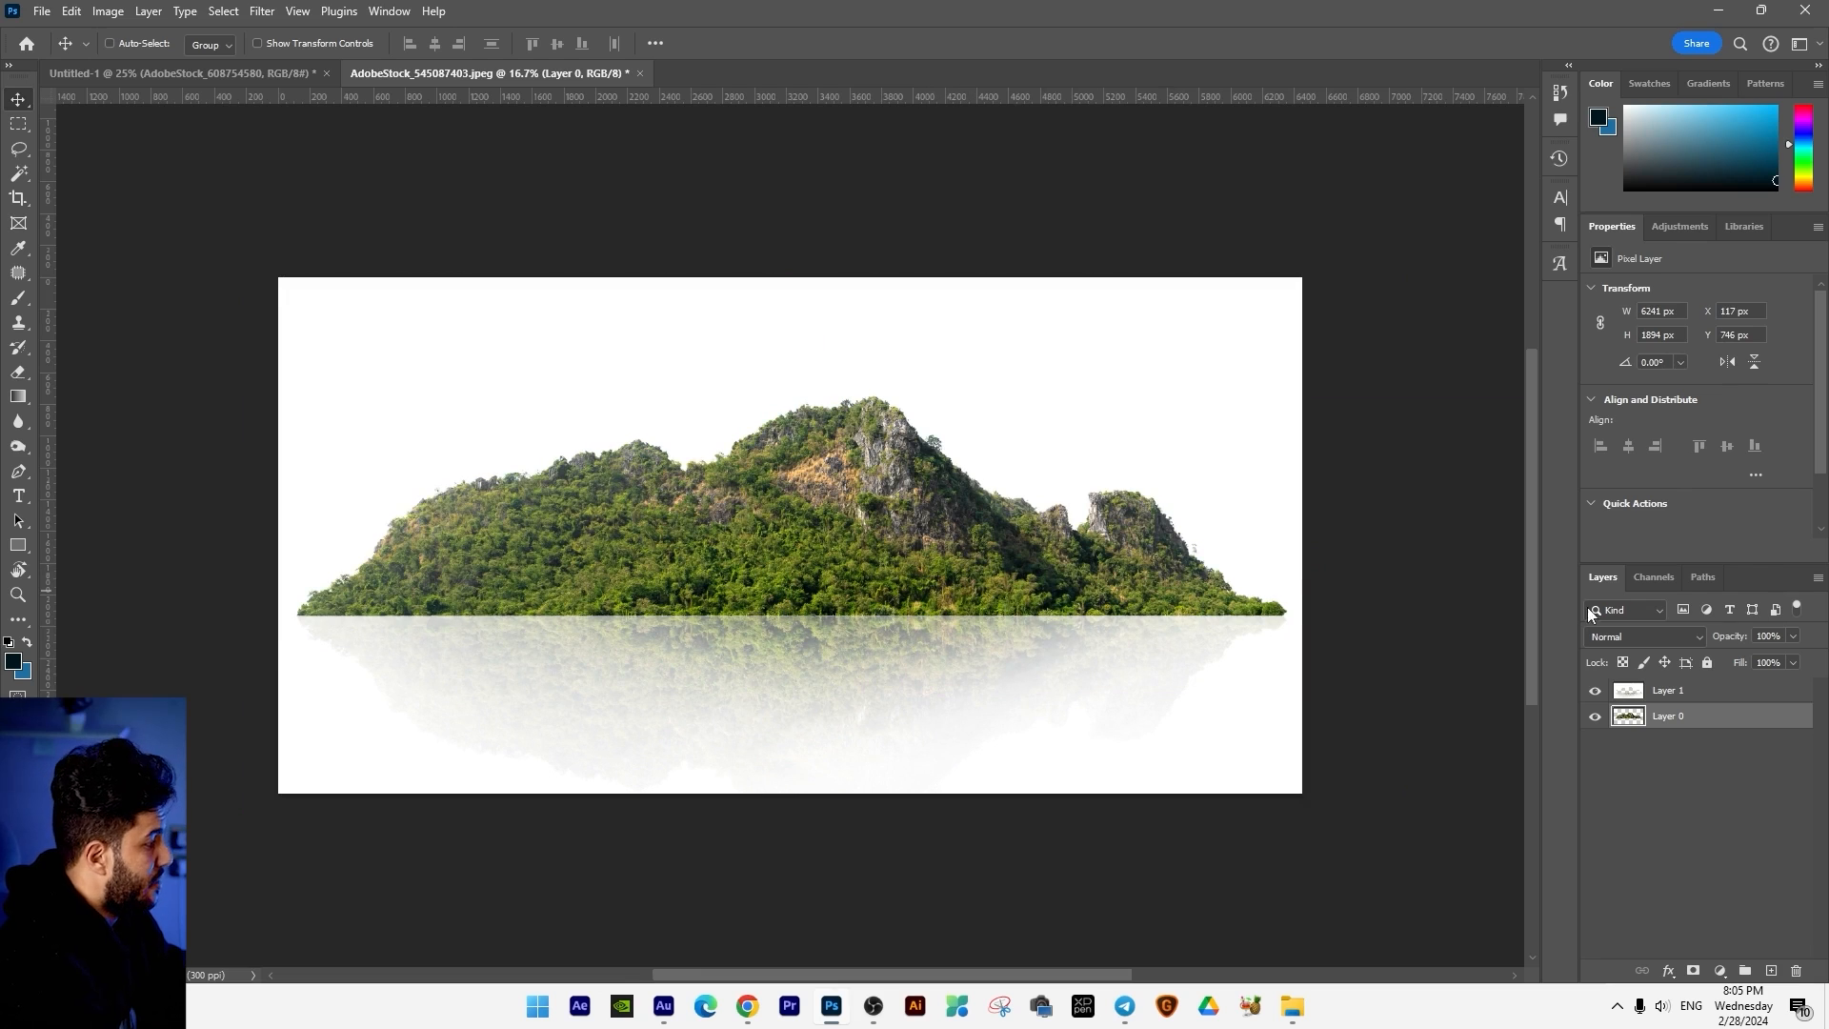
pyautogui.keyDown('shift'); pyautogui.click(1662, 692); pyautogui.keyUp('shift')
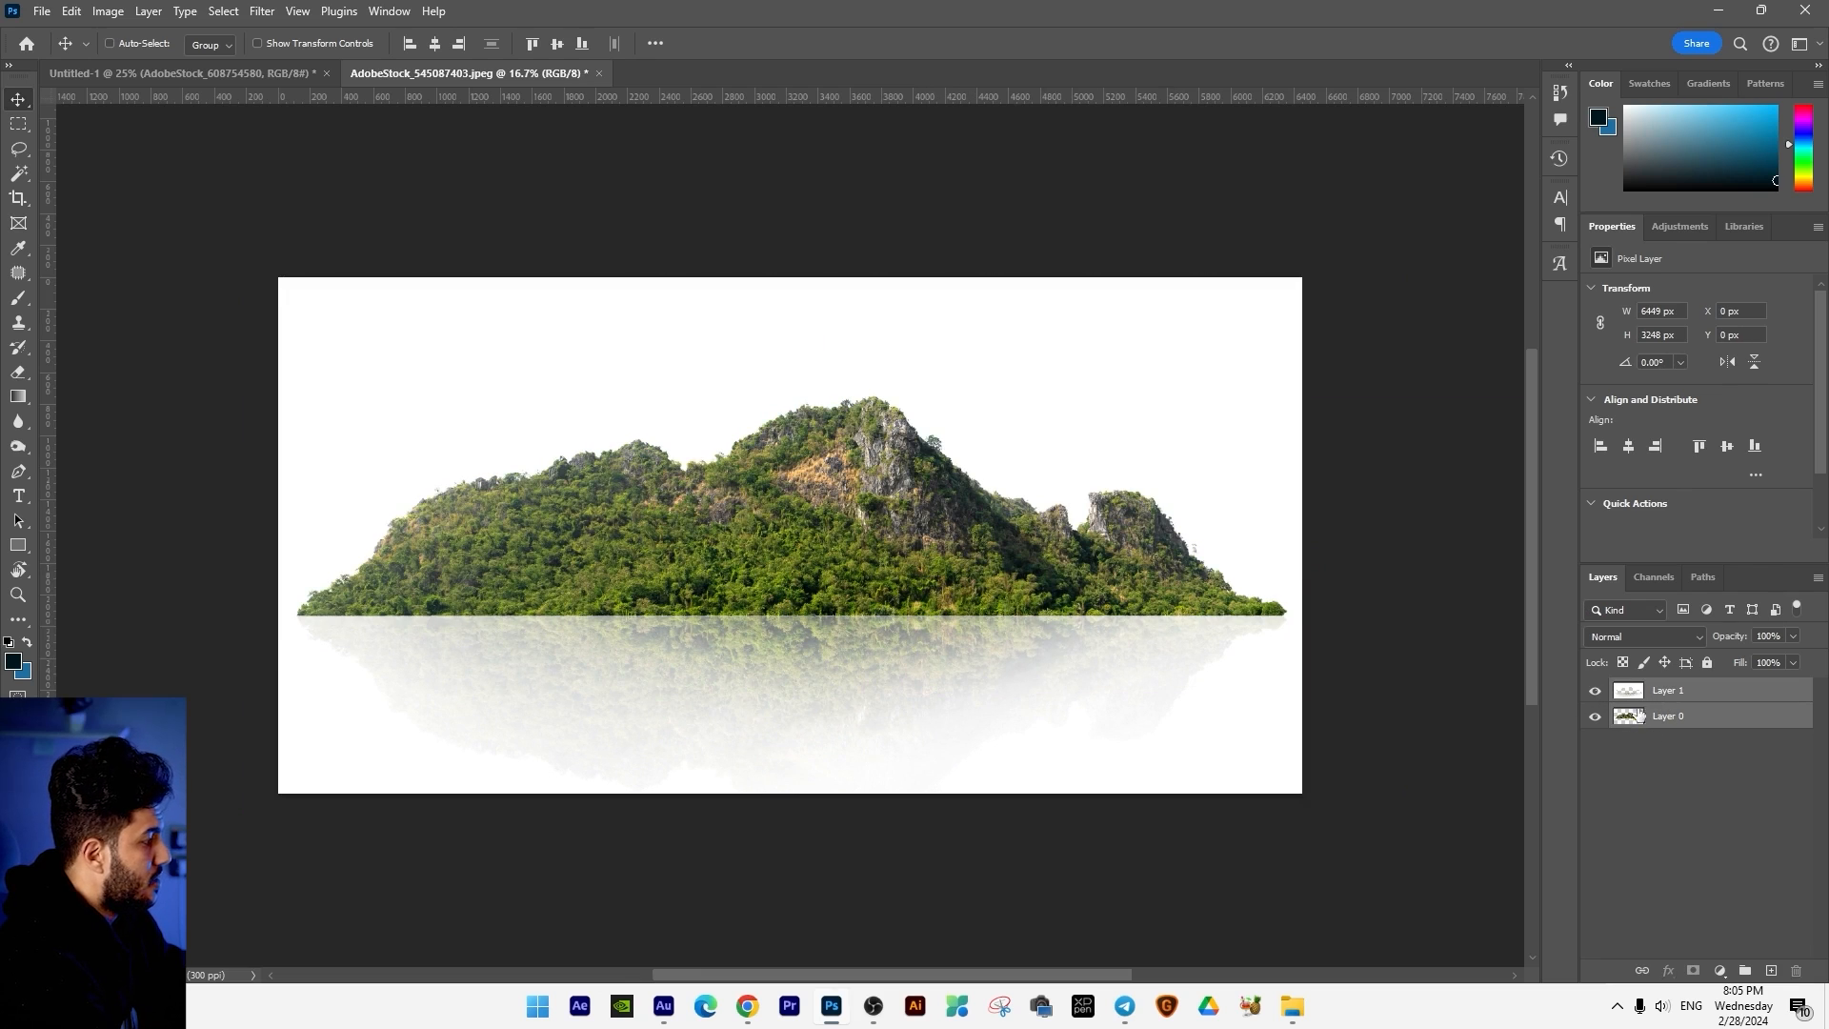
pyautogui.moveTo(858, 533); pyautogui.dragTo(892, 673)
pyautogui.hotkey('ctrl', 't')
pyautogui.moveTo(1326, 943); pyautogui.dragTo(1022, 786)
pyautogui.press('Return')
# Step: Set the blend mode of the mountain's white reflection layer to Multiply
pyautogui.rightClick(924, 728)
pyautogui.click(947, 729)
pyautogui.moveTo(892, 751); pyautogui.dragTo(970, 745)
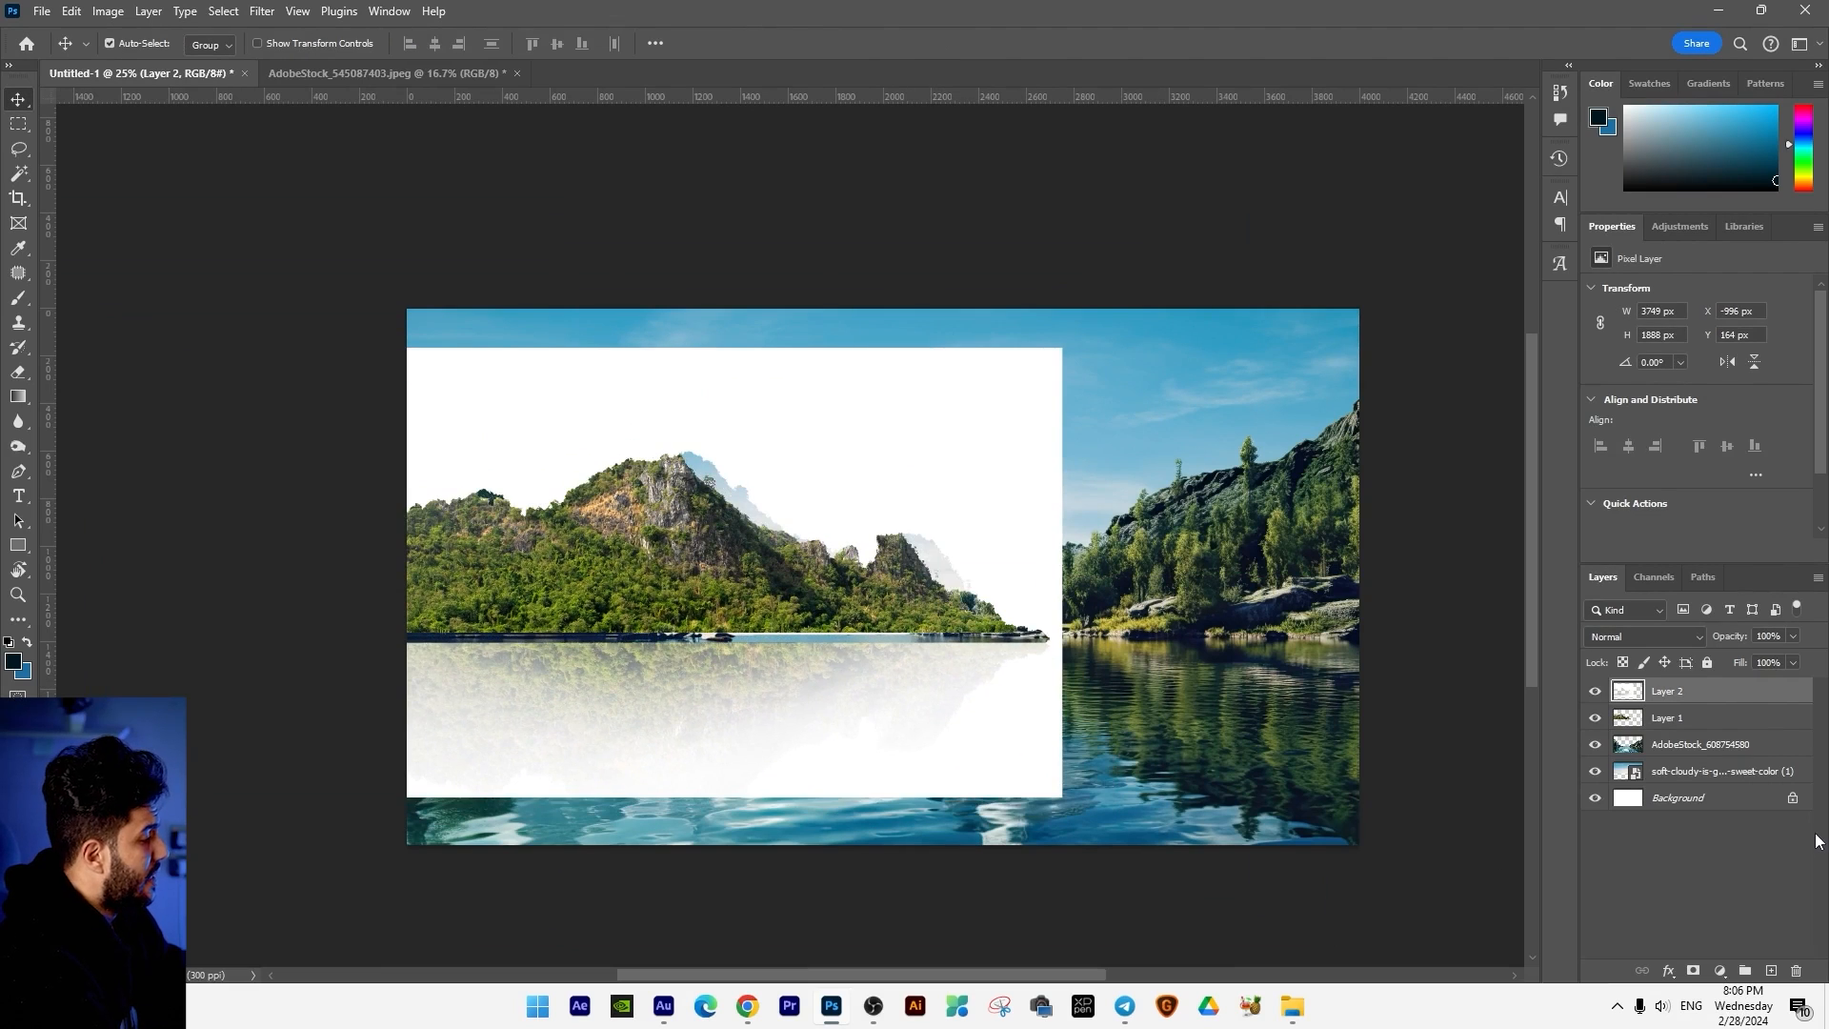
pyautogui.hotkey('ctrl', 'z')
pyautogui.click(1621, 639)
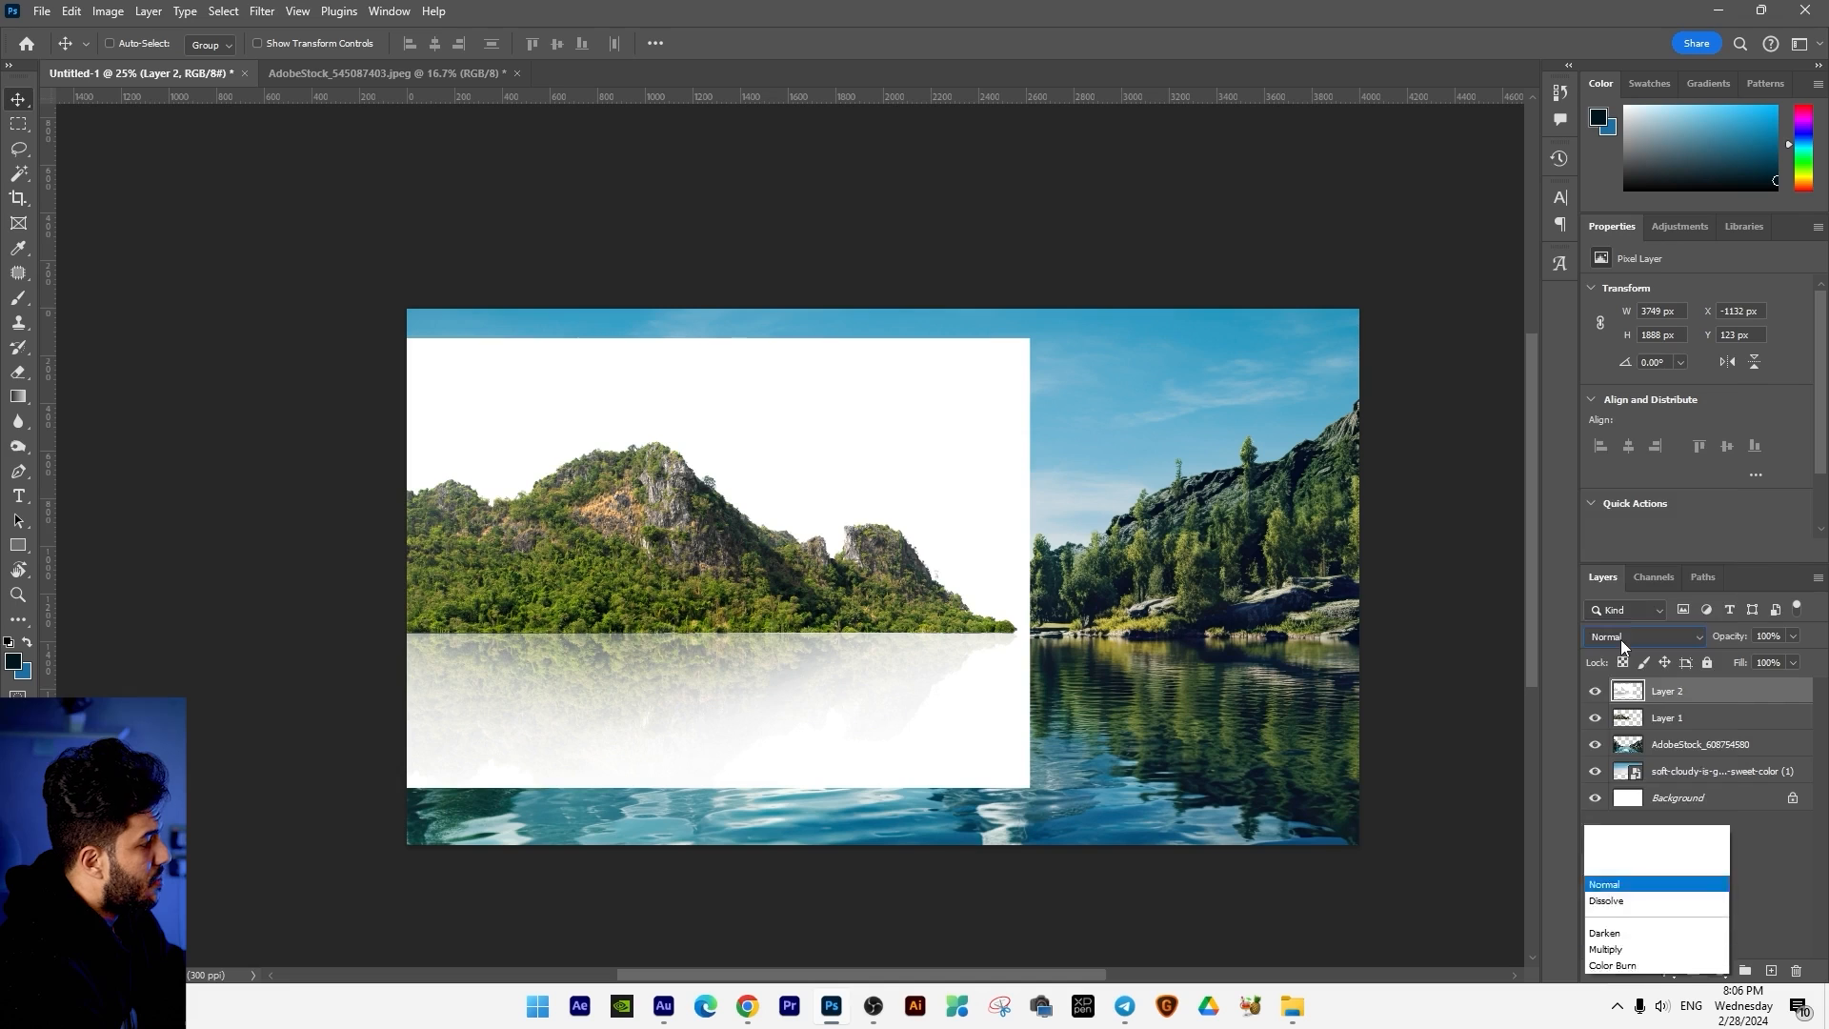
pyautogui.click(1619, 607)
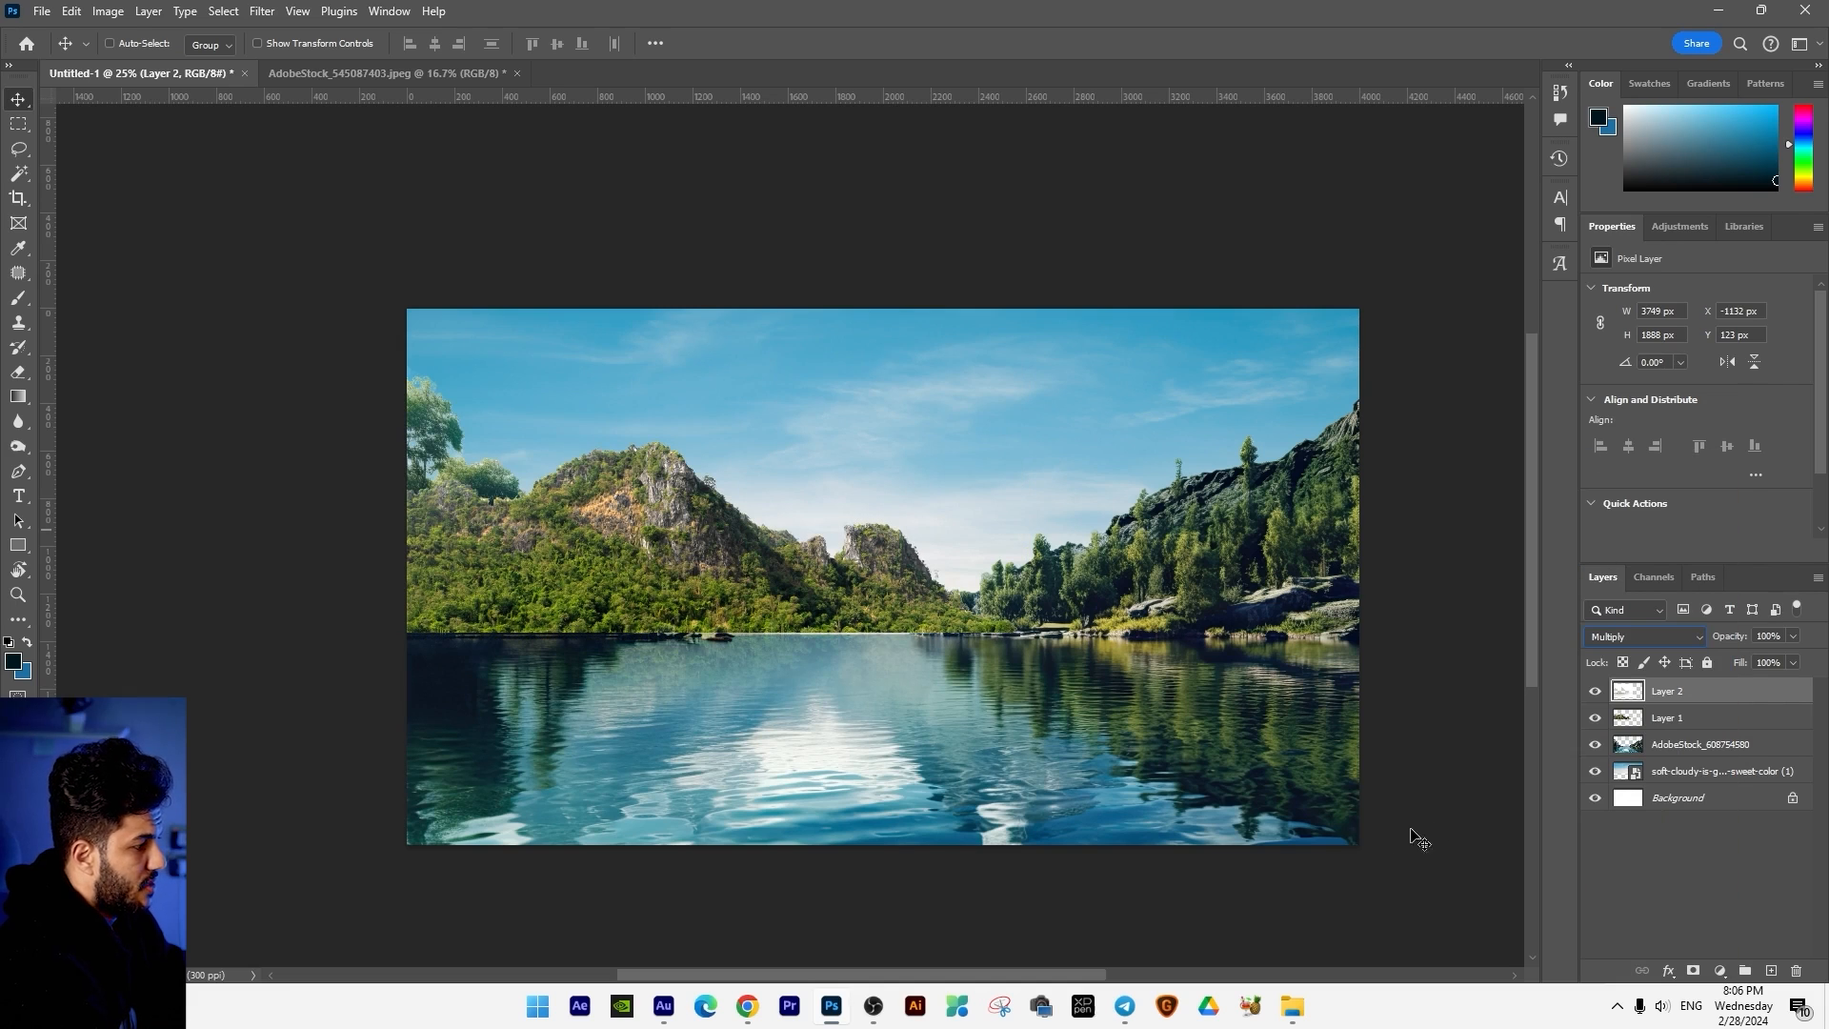
# Step: Shift the mountain and reflection layers left and slightly down onto the left shore, and group them
pyautogui.keyDown('shift'); pyautogui.click(1706, 718); pyautogui.keyUp('shift')
pyautogui.moveTo(1163, 618); pyautogui.dragTo(1091, 629)
pyautogui.hotkey('ctrl', 'g')
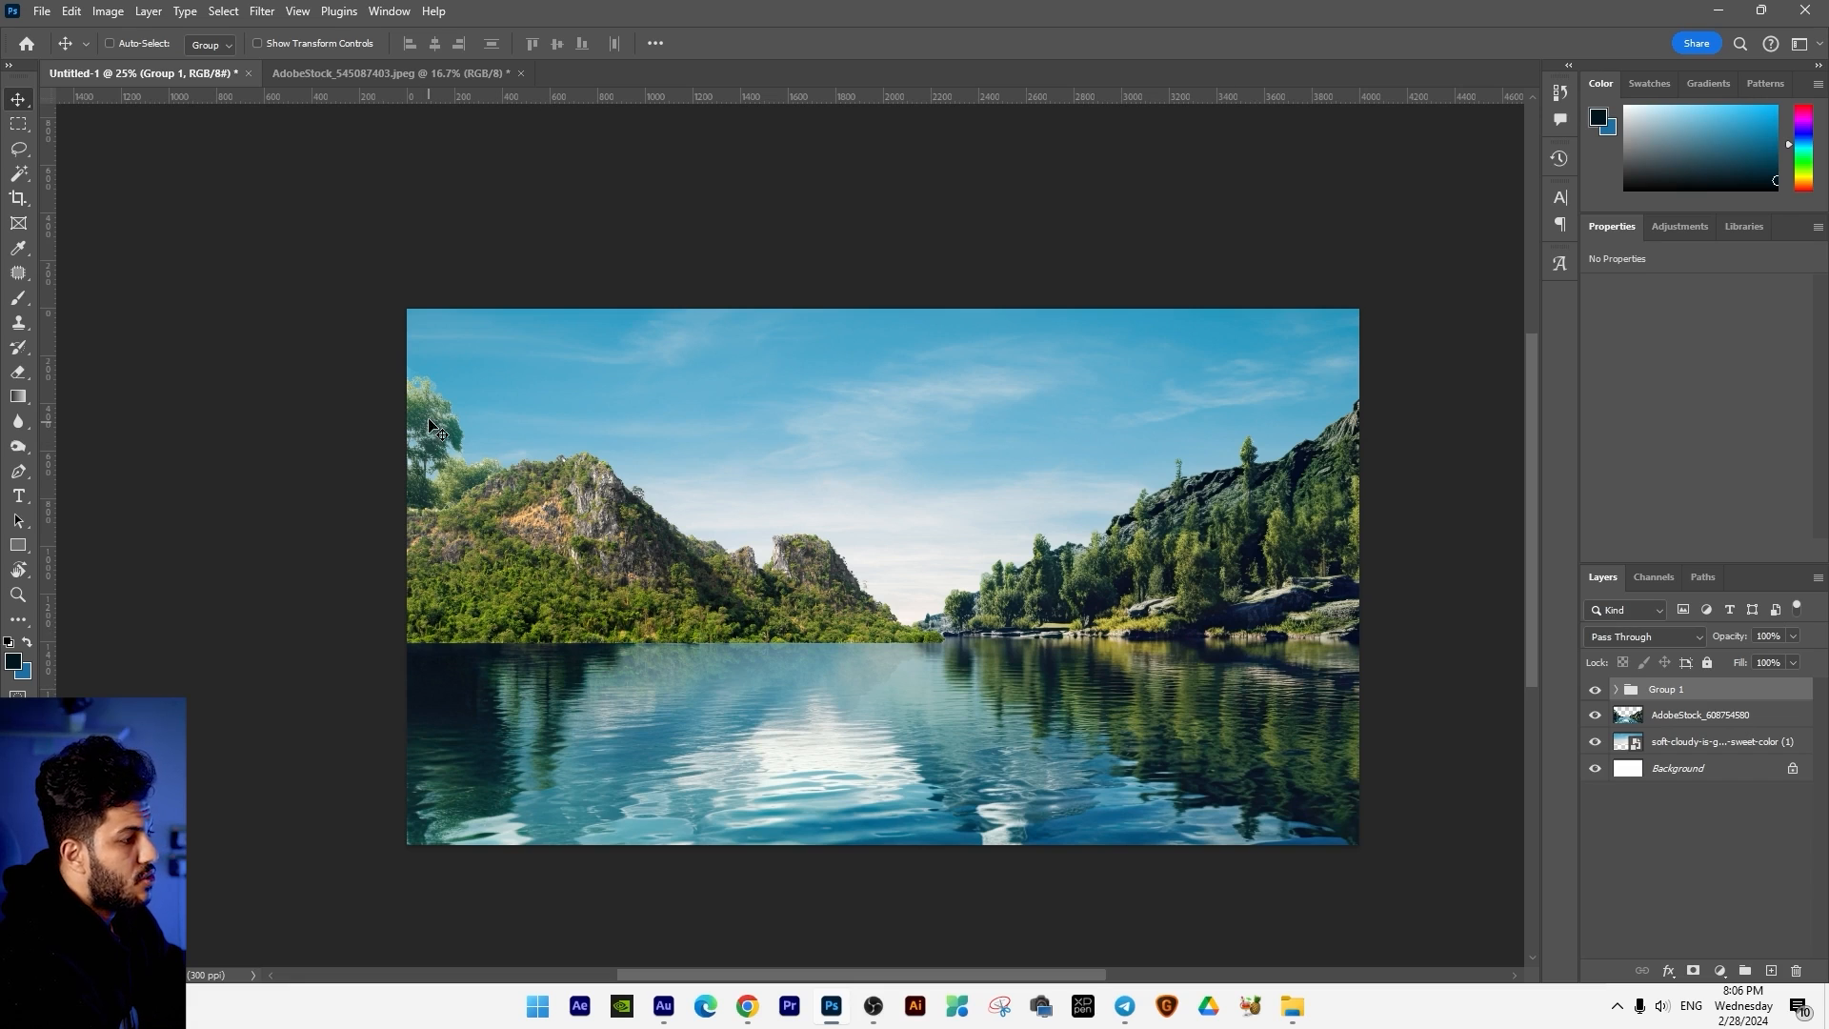
# Step: Erase the lake layer's trees that rise behind the mountain on the left shore with a 401 px round eraser
pyautogui.click(1686, 717)
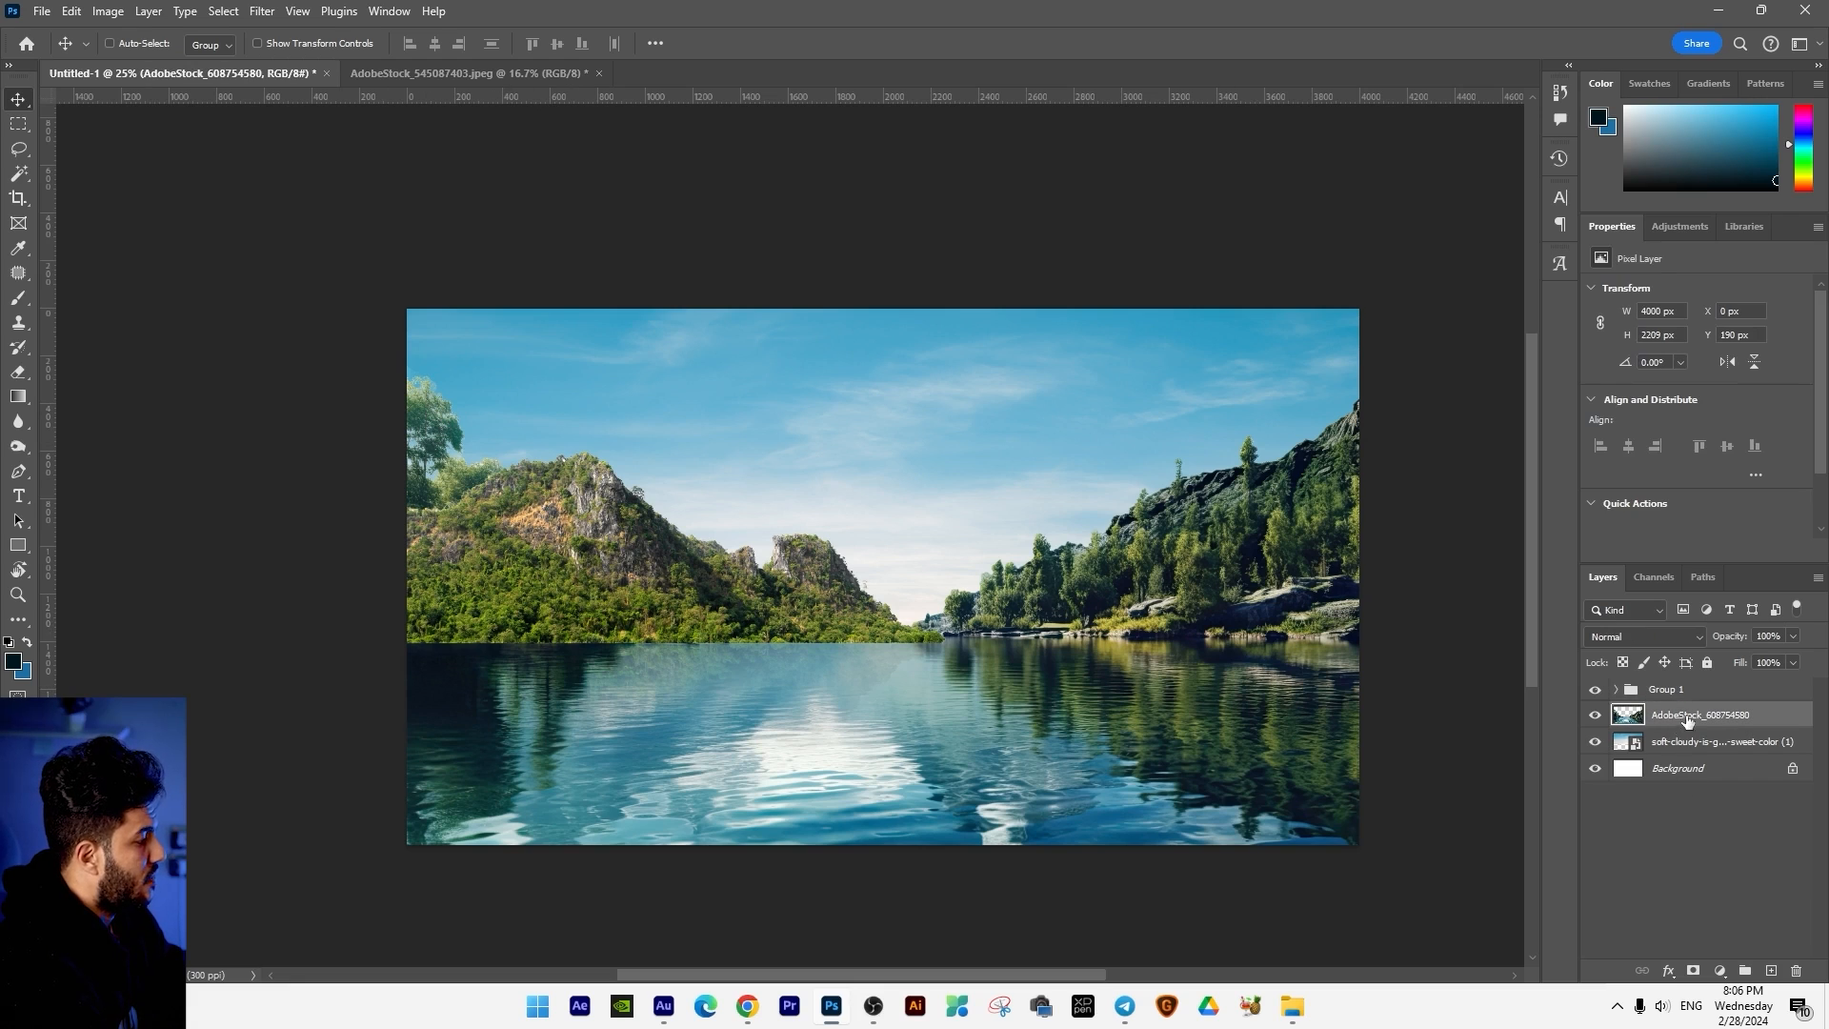
pyautogui.click(21, 376)
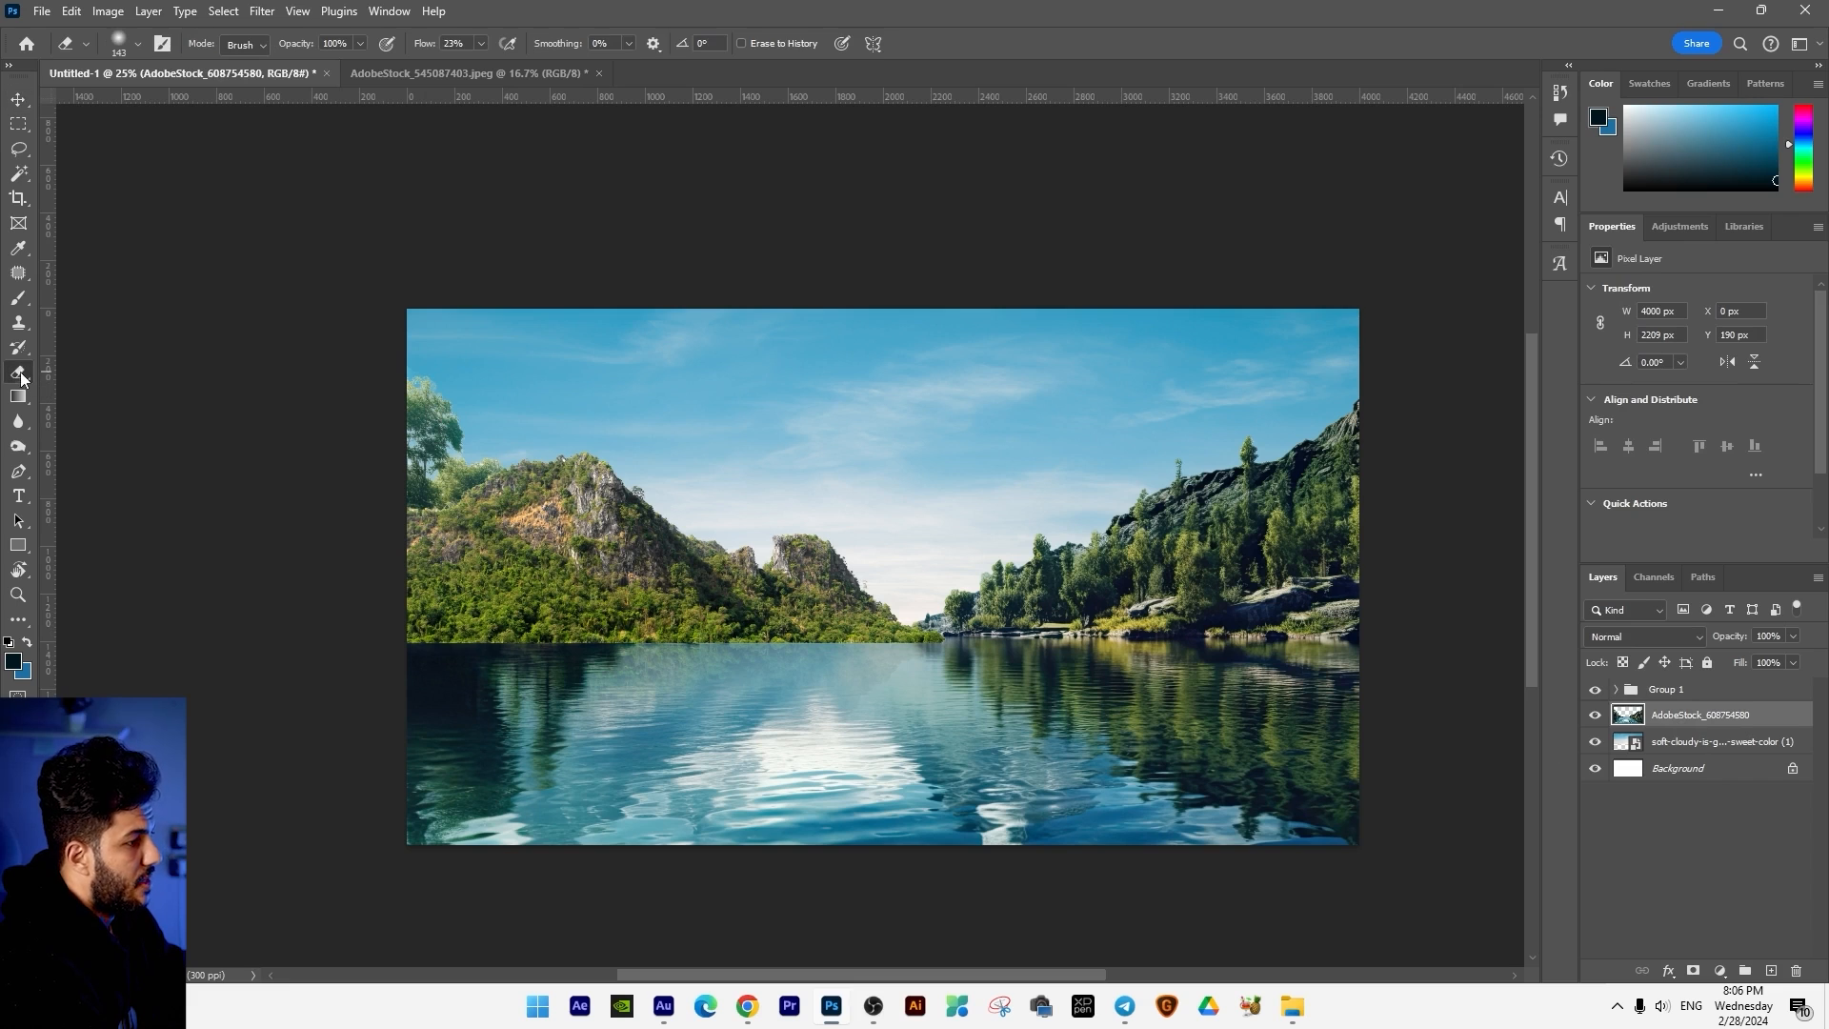
pyautogui.rightClick(501, 423)
pyautogui.click(711, 464)
pyautogui.click(633, 633)
pyautogui.moveTo(416, 425); pyautogui.dragTo(424, 487)
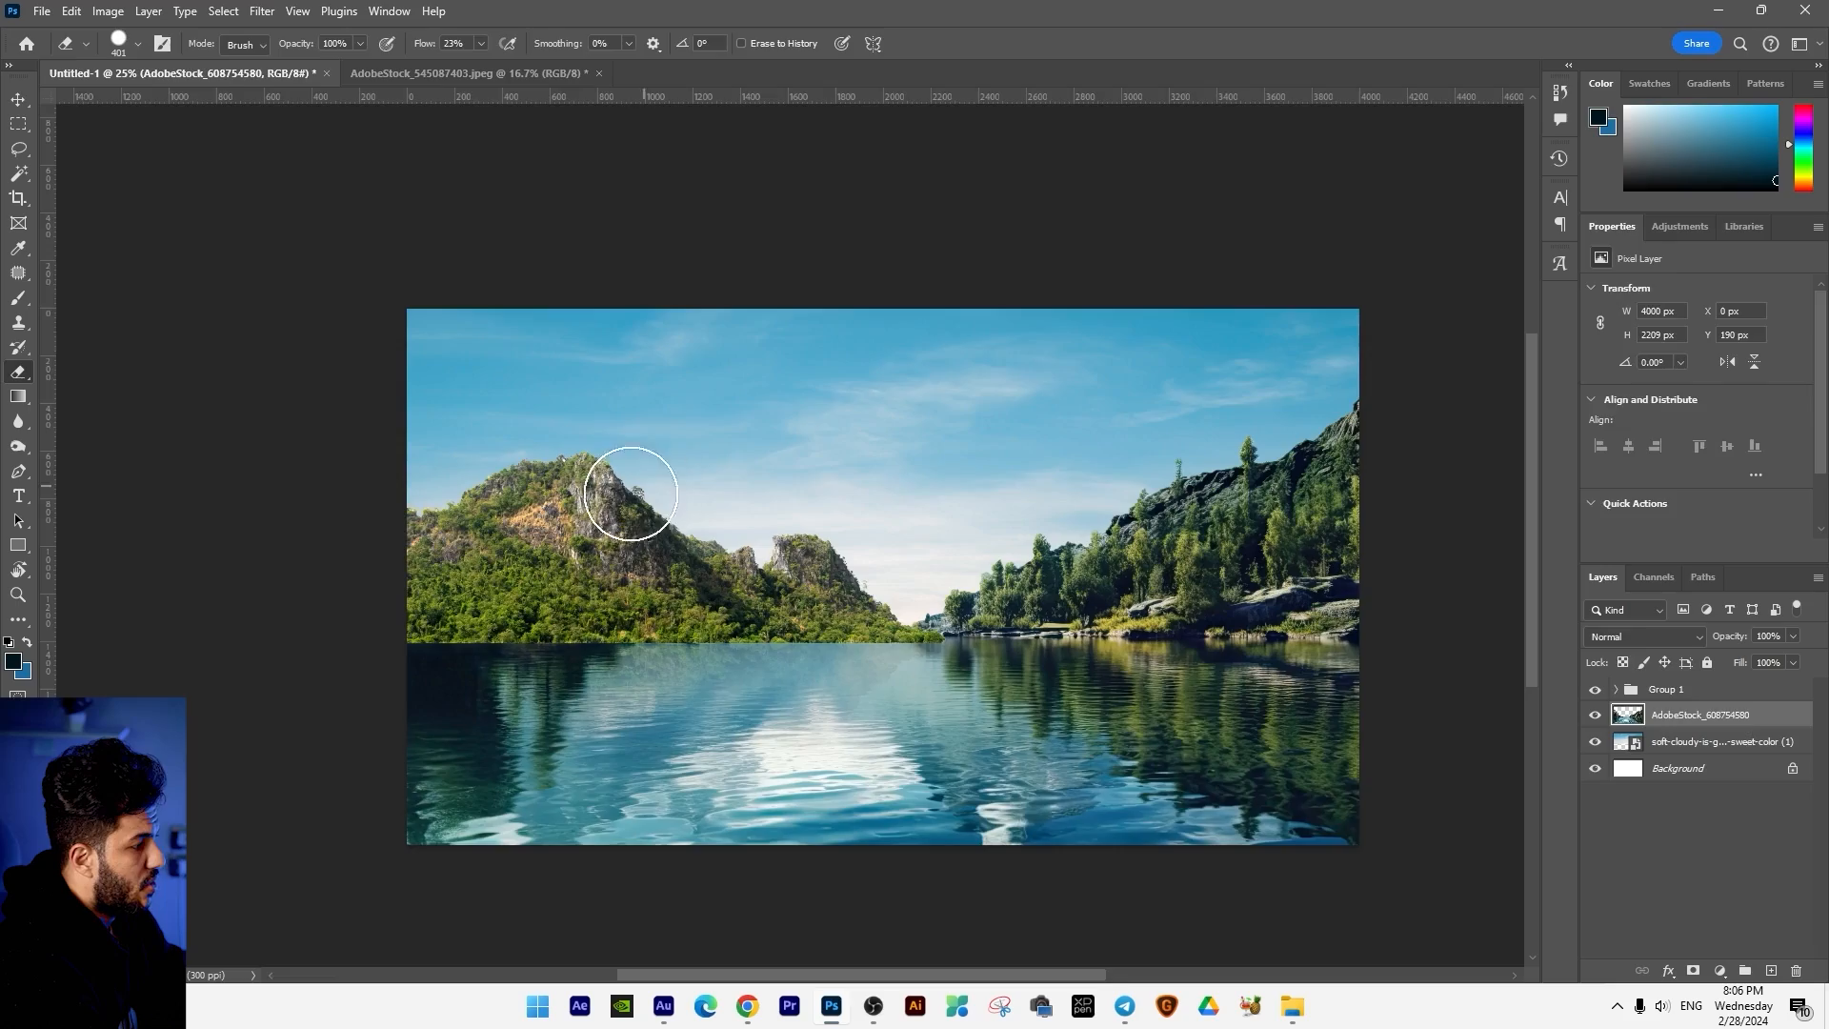
# Step: Add a layer mask to the mountain group and set up a soft round 385 px black brush at 12% flow
pyautogui.press('v')
pyautogui.keyDown('ctrl'); pyautogui.click(651, 529); pyautogui.keyUp('ctrl')
pyautogui.hotkey('ctrl', '+')
pyautogui.hotkey('ctrl', '+')
pyautogui.moveTo(1086, 587); pyautogui.dragTo(1258, 461)
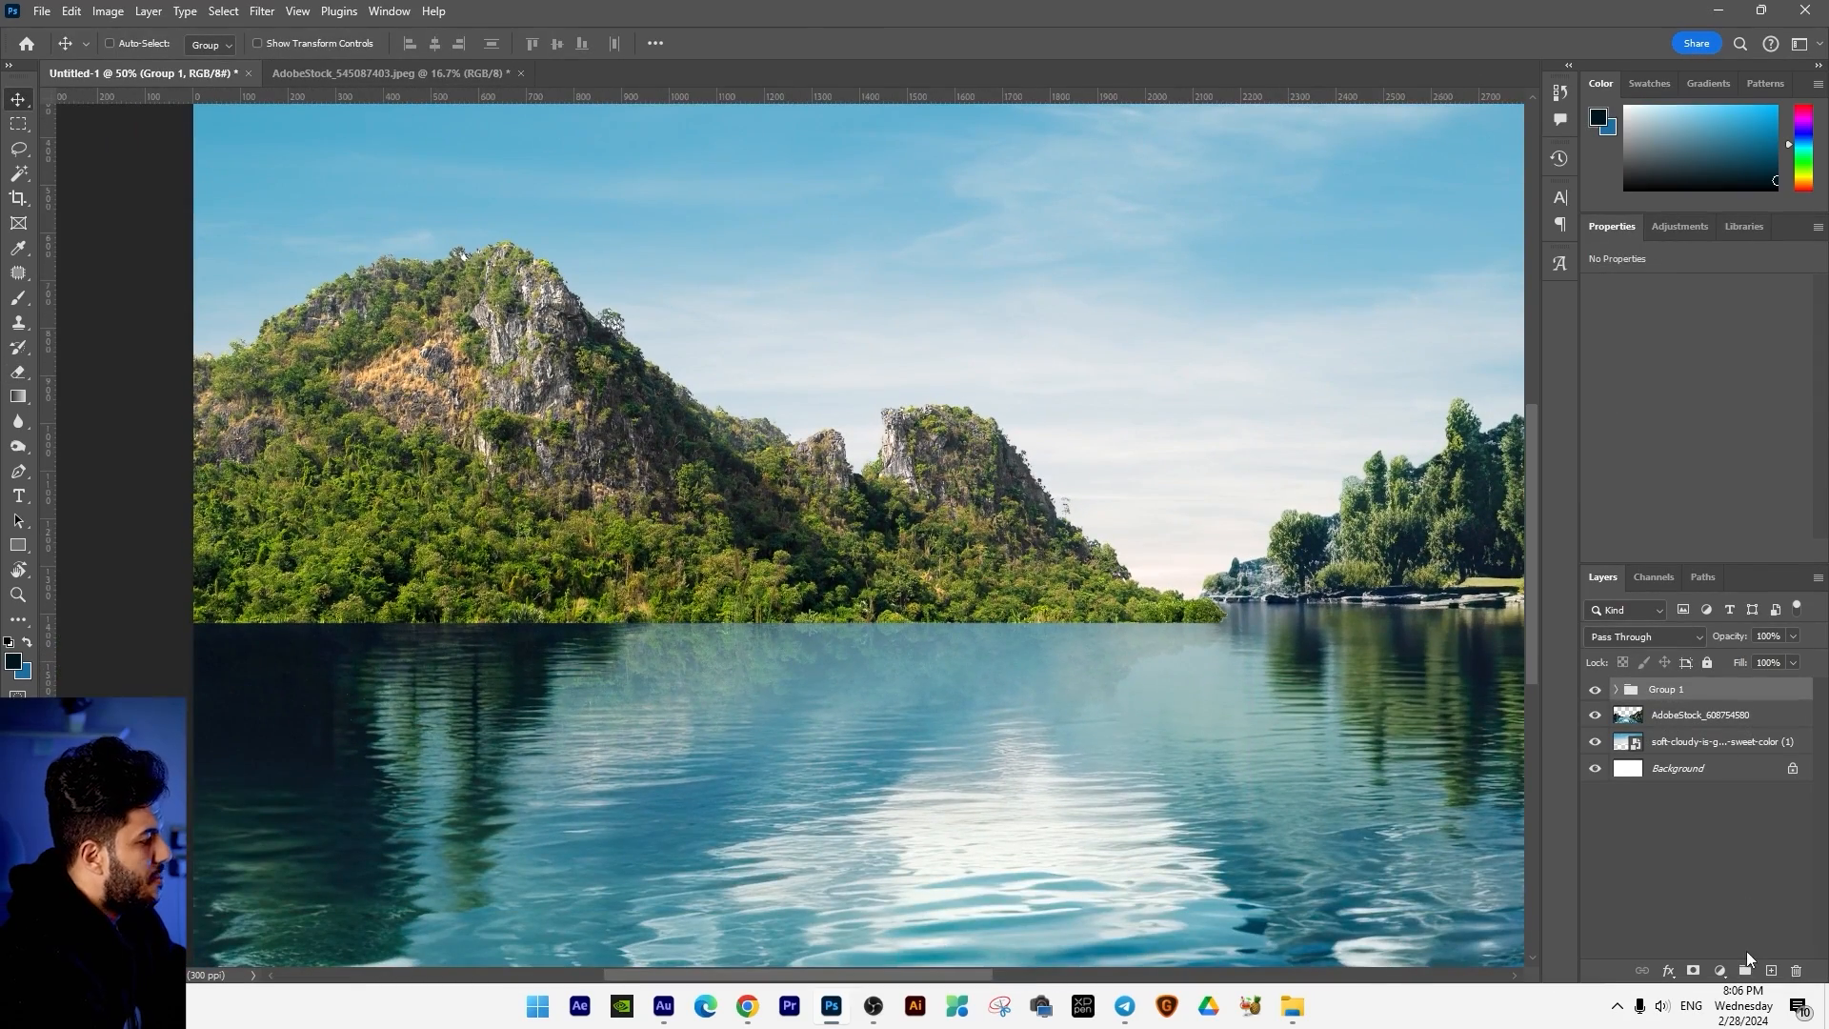
pyautogui.click(1695, 971)
pyautogui.press('b')
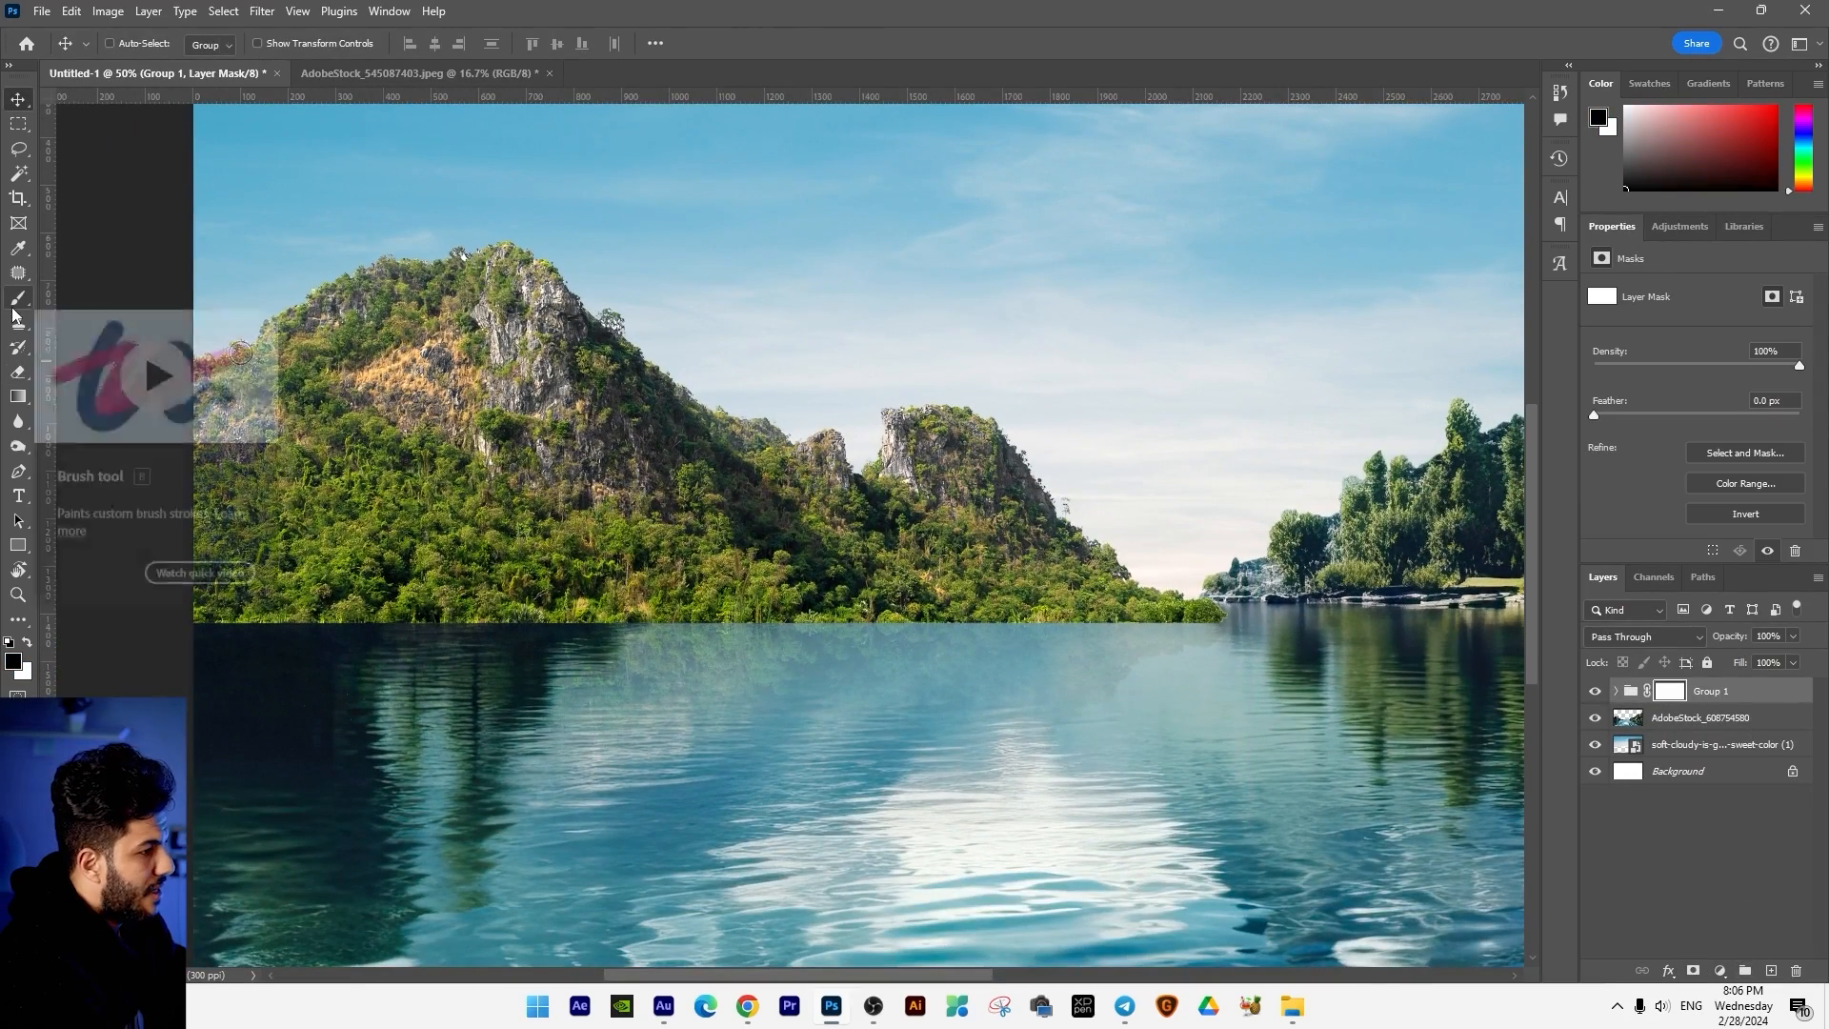
pyautogui.rightClick(875, 671)
pyautogui.click(884, 931)
pyautogui.click(567, 43)
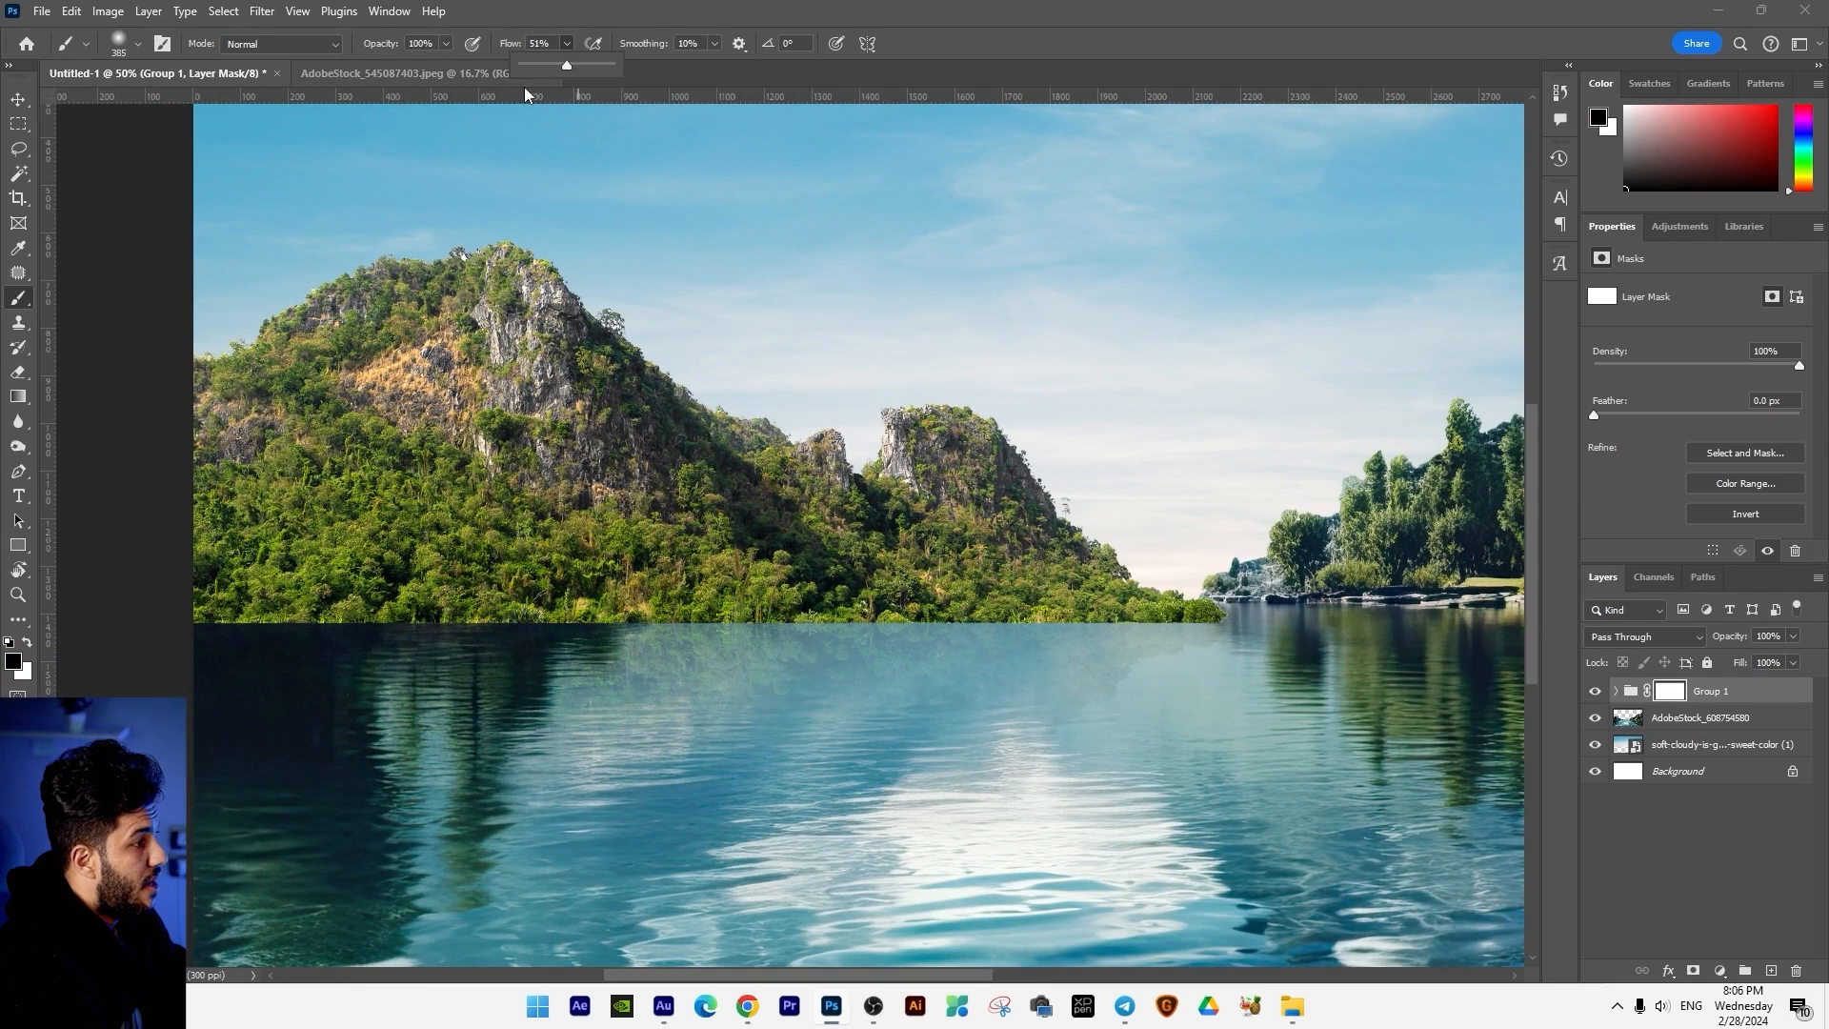
pyautogui.moveTo(567, 65); pyautogui.dragTo(530, 65)
# Step: Paint black on the group mask along the mountain's lower left side to bring back the original rocky shore and trees
pyautogui.moveTo(482, 666)
pyautogui.mouseDown()
pyautogui.moveTo(295, 693)
pyautogui.moveTo(274, 680)
pyautogui.moveTo(372, 652)
pyautogui.moveTo(68, 667)
pyautogui.moveTo(181, 616)
pyautogui.moveTo(357, 623)
pyautogui.moveTo(119, 613)
pyautogui.moveTo(654, 659)
pyautogui.moveTo(690, 609)
pyautogui.moveTo(798, 627)
pyautogui.moveTo(660, 555)
pyautogui.moveTo(749, 577)
pyautogui.moveTo(629, 667)
pyautogui.moveTo(438, 656)
pyautogui.moveTo(419, 623)
pyautogui.moveTo(288, 602)
pyautogui.moveTo(242, 551)
pyautogui.moveTo(468, 612)
pyautogui.moveTo(138, 468)
pyautogui.moveTo(323, 558)
pyautogui.moveTo(160, 497)
pyautogui.moveTo(447, 595)
pyautogui.moveTo(219, 496)
pyautogui.moveTo(490, 609)
pyautogui.moveTo(402, 588)
pyautogui.moveTo(228, 497)
pyautogui.moveTo(204, 457)
pyautogui.mouseUp()
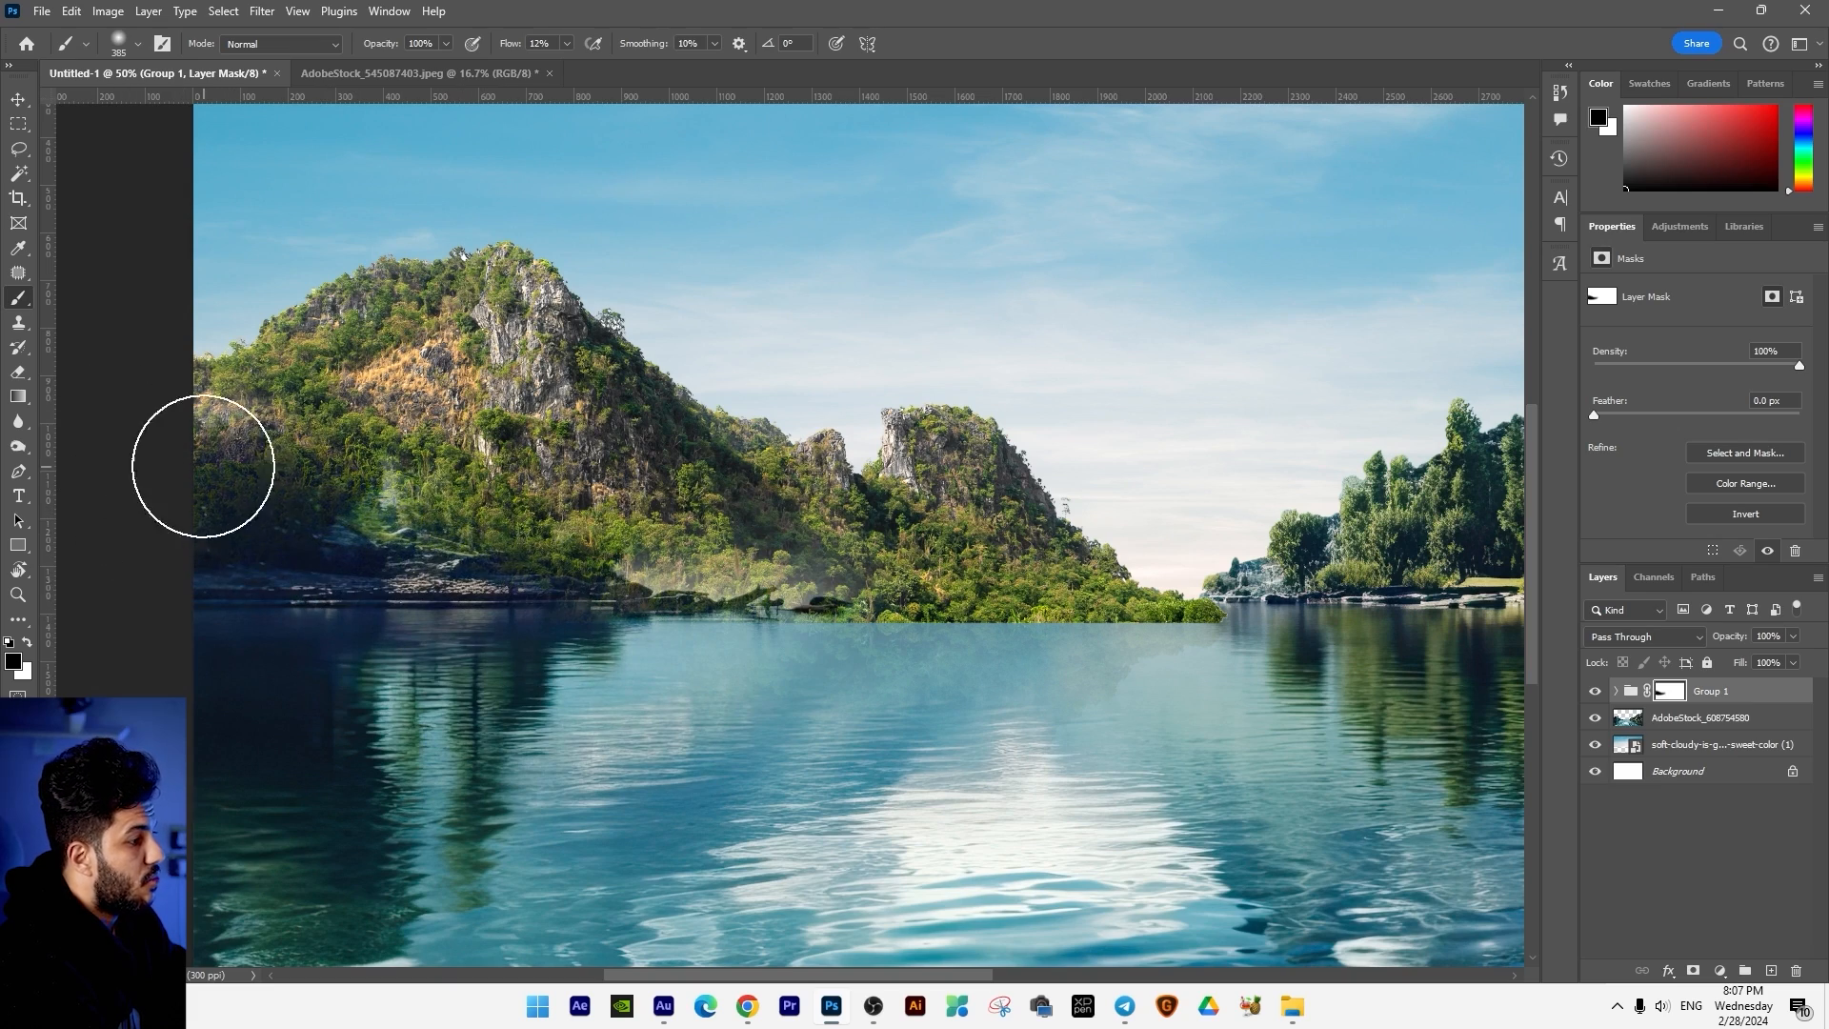
pyautogui.moveTo(338, 587); pyautogui.dragTo(548, 648)
pyautogui.scroll(1, 543, 625)
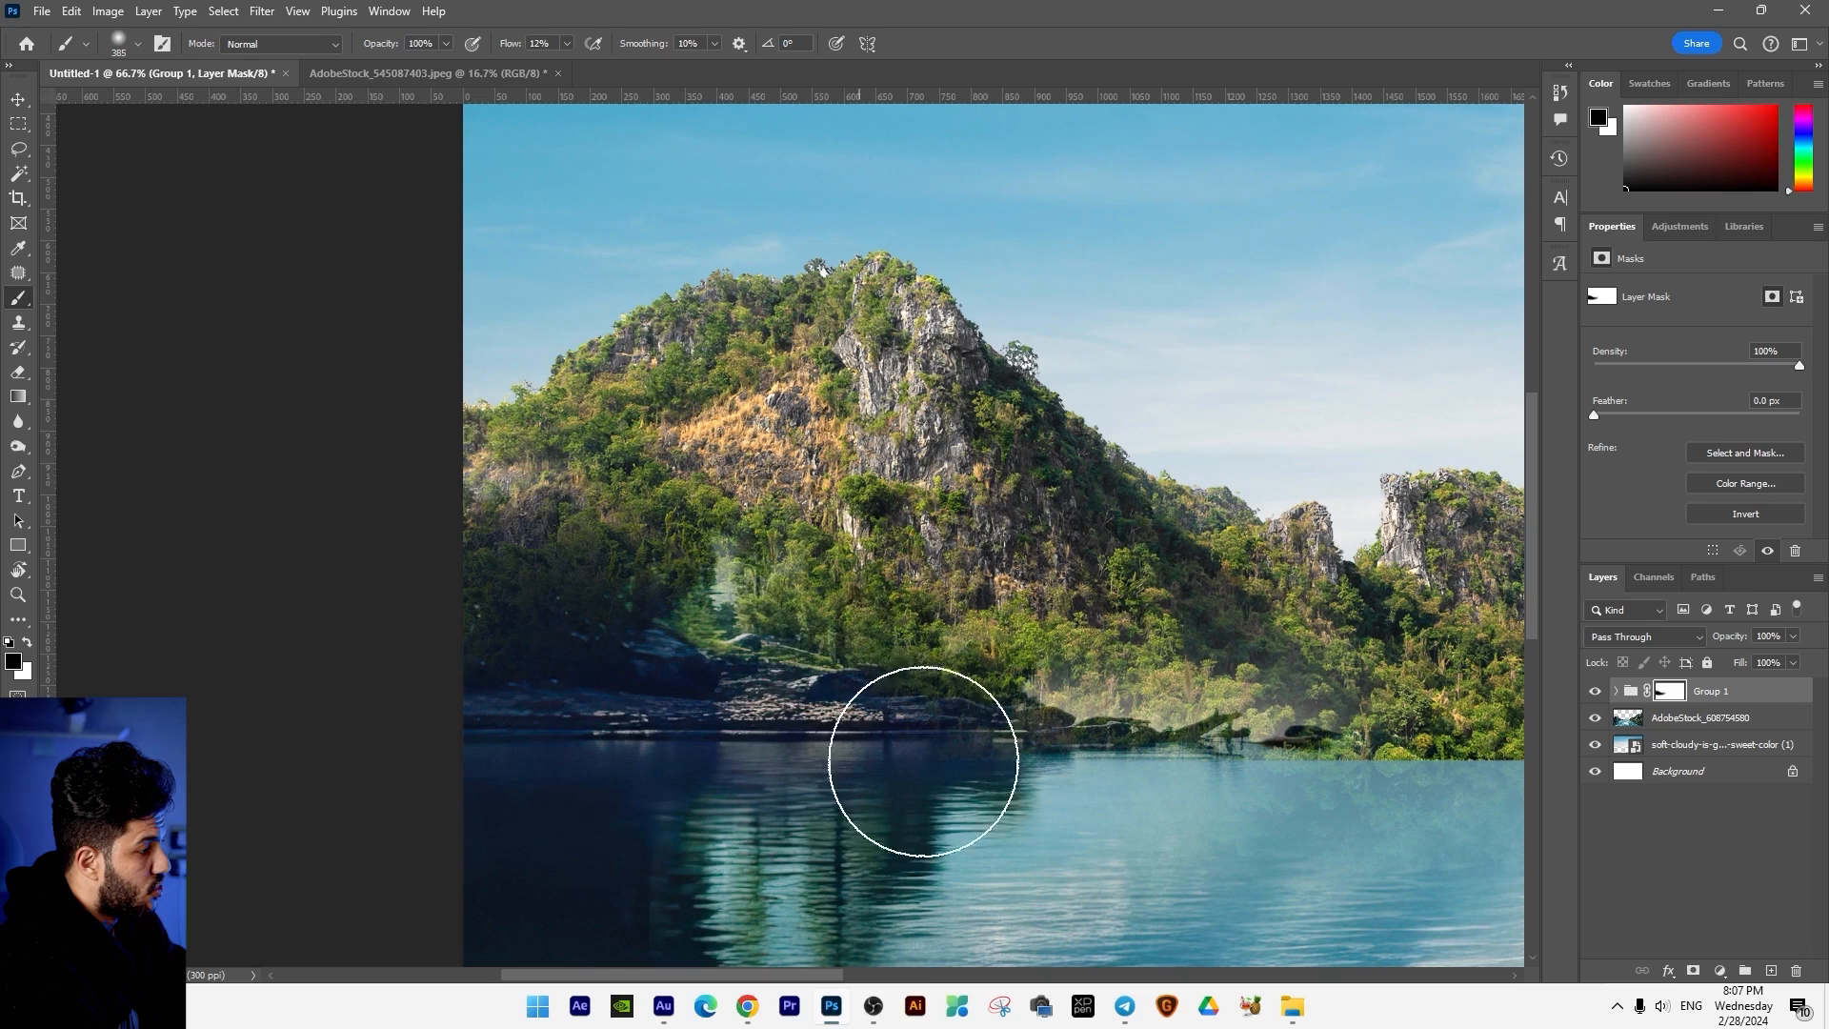
pyautogui.moveTo(377, 460)
pyautogui.mouseDown()
pyautogui.moveTo(559, 584)
pyautogui.moveTo(540, 563)
pyautogui.mouseUp()
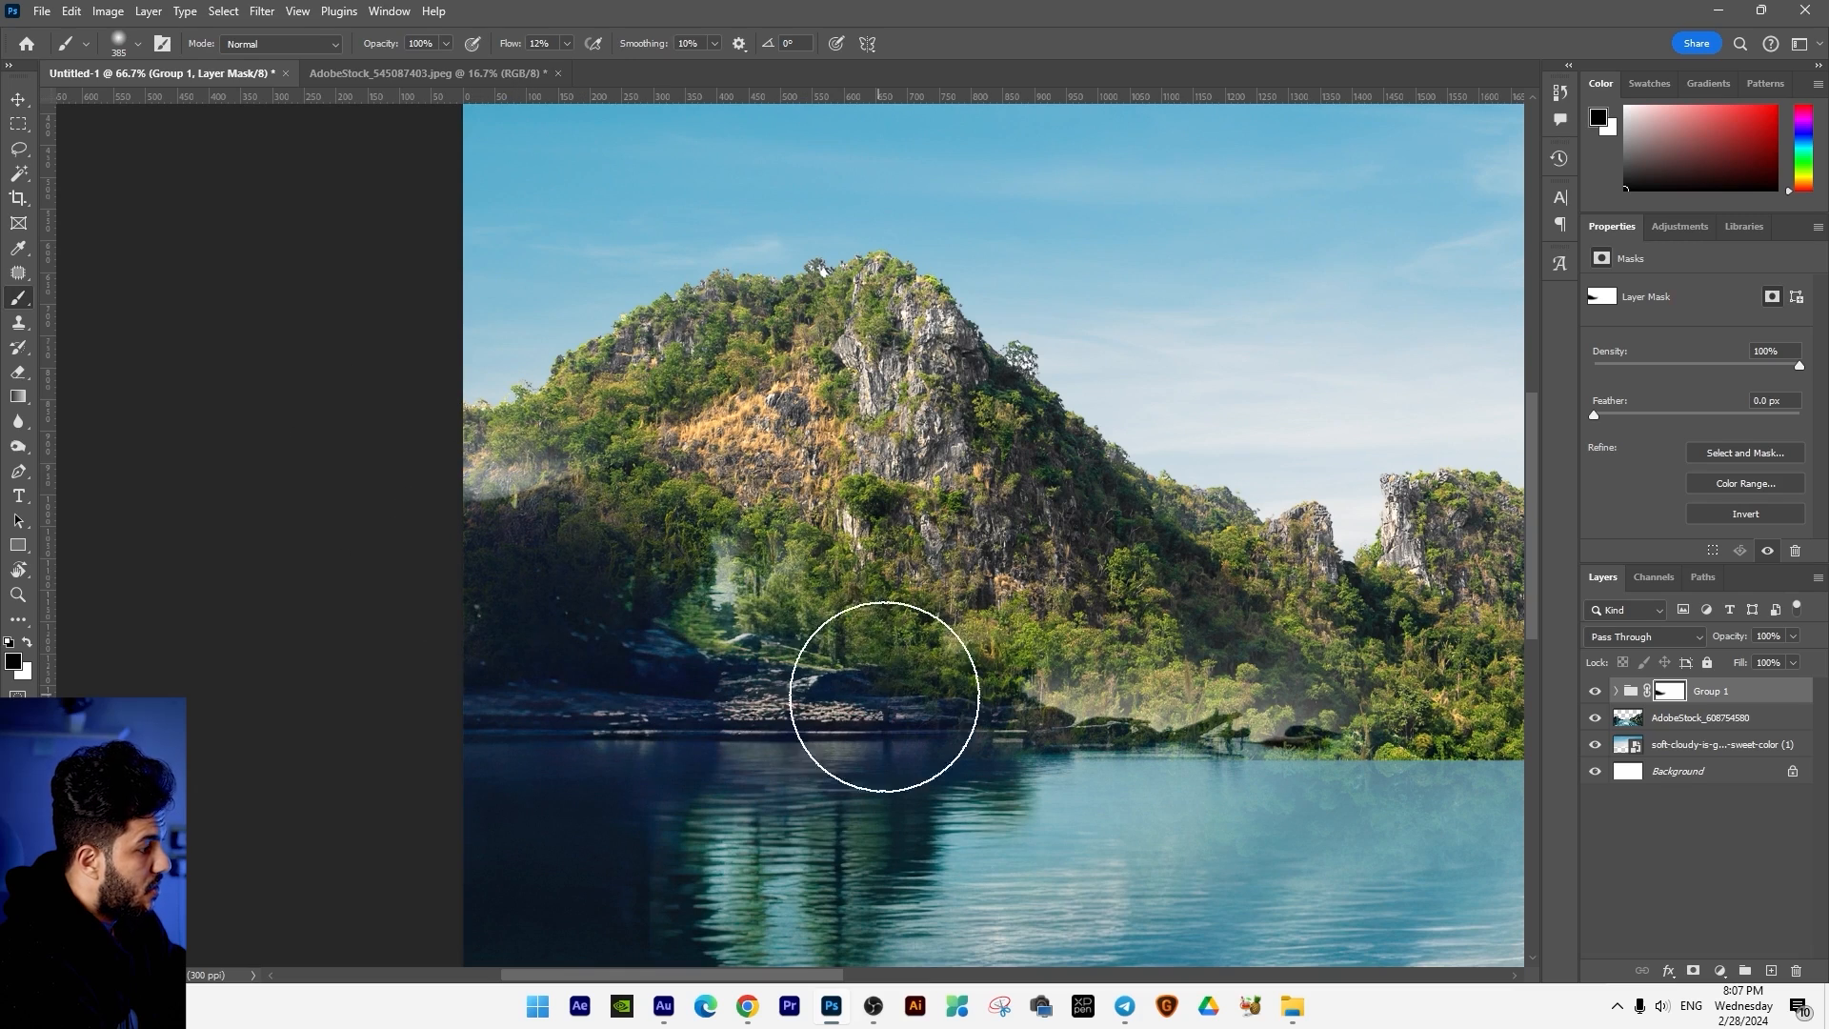
pyautogui.scroll(1, 996, 678)
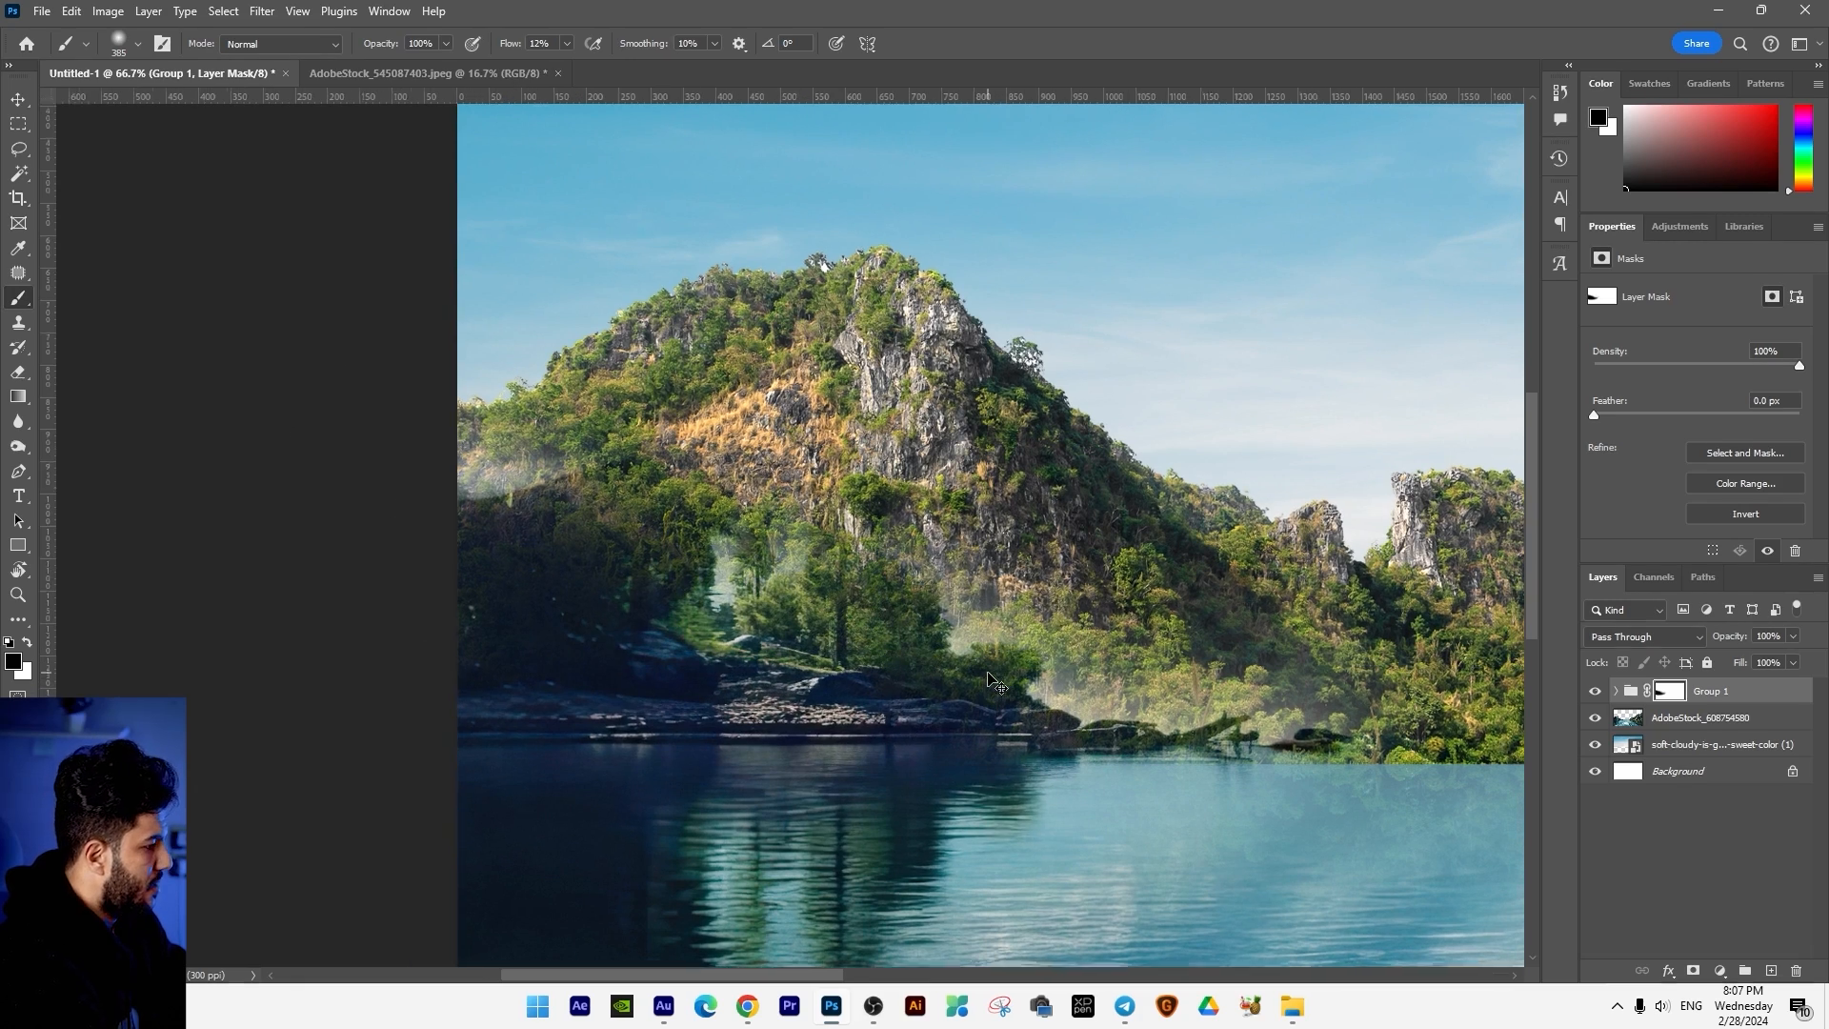
pyautogui.moveTo(995, 679); pyautogui.dragTo(961, 649)
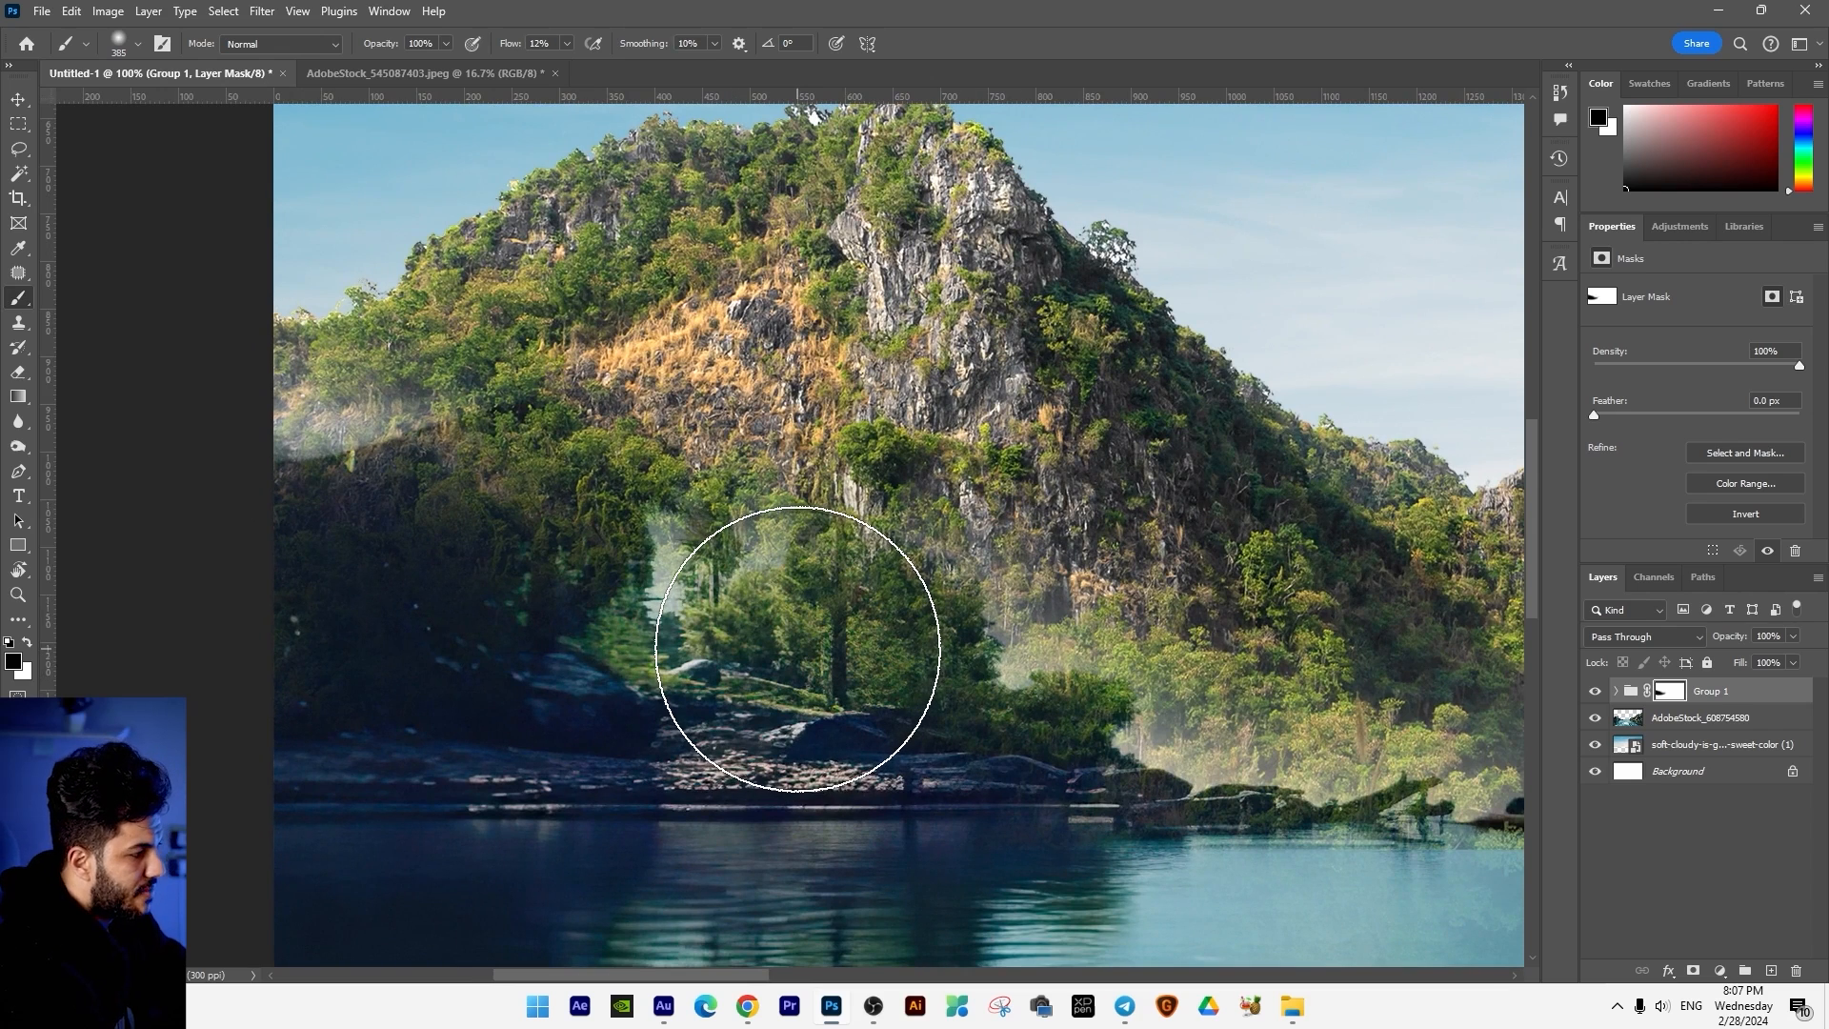
# Step: Paint white on the group mask with a 168 px soft brush to restore the mountain over the hazy patches above the shore
pyautogui.press('x')
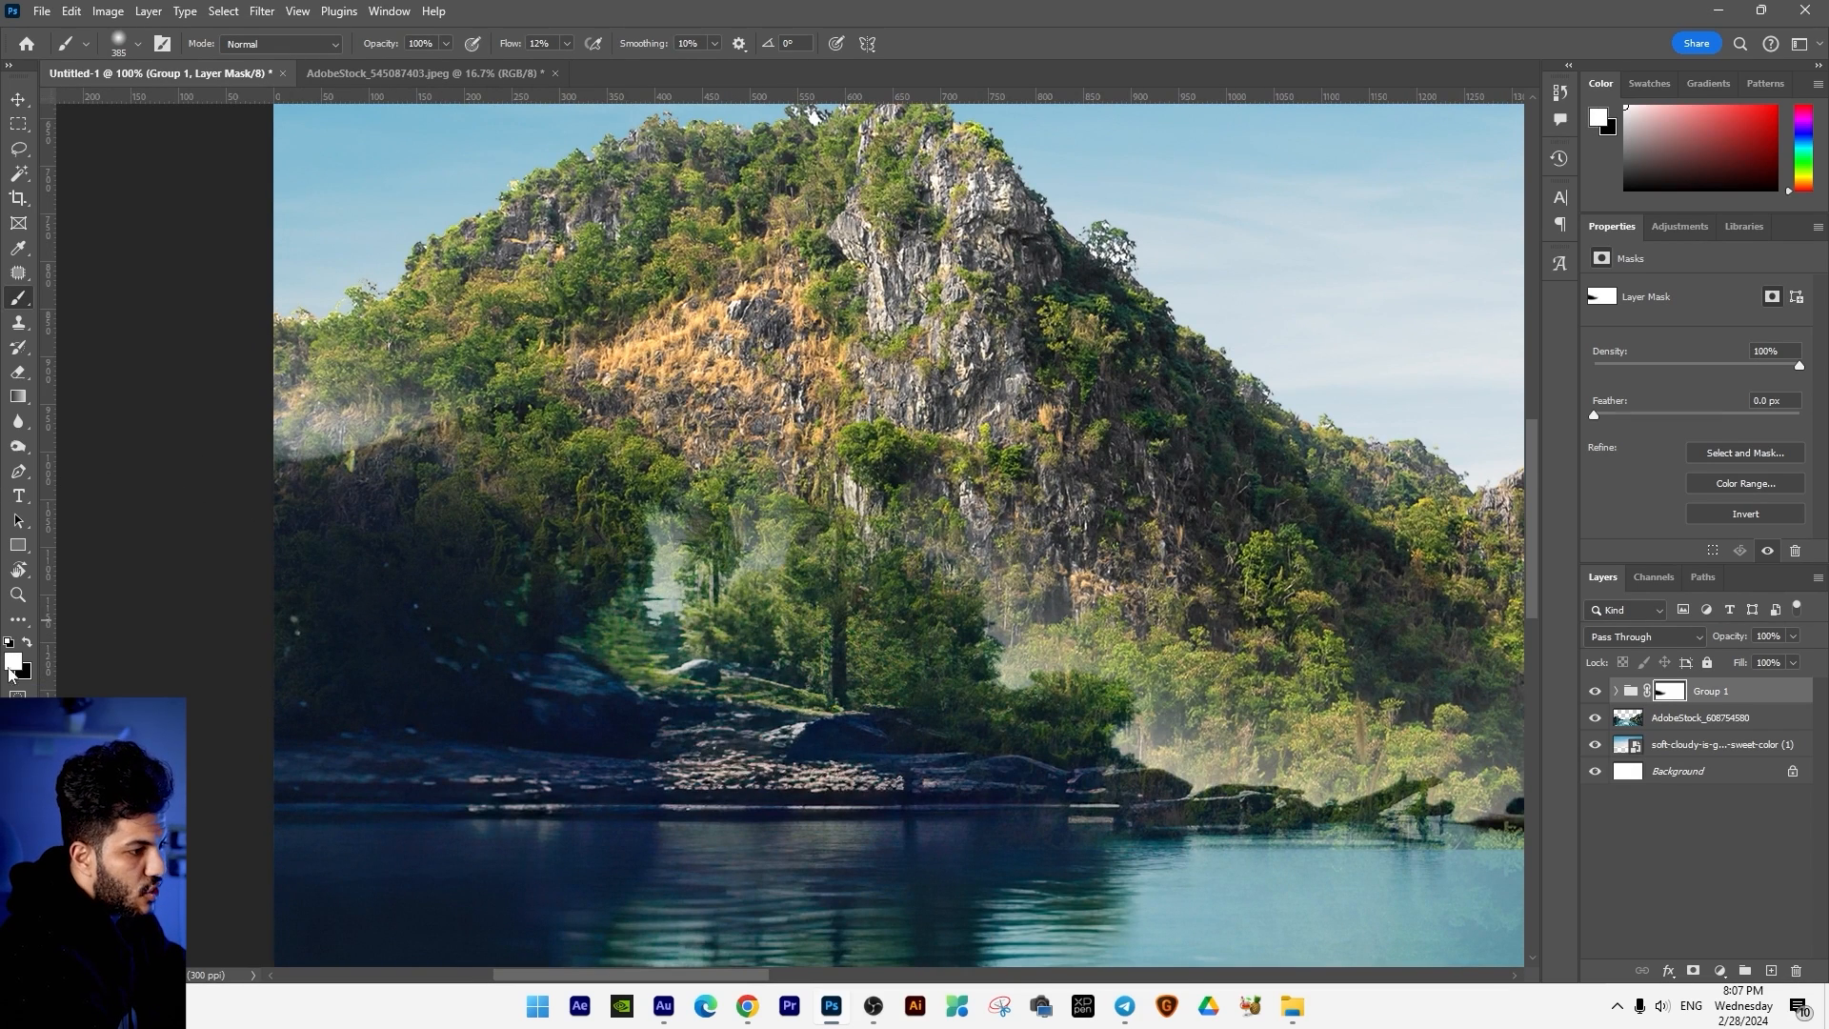
pyautogui.rightClick(1081, 649)
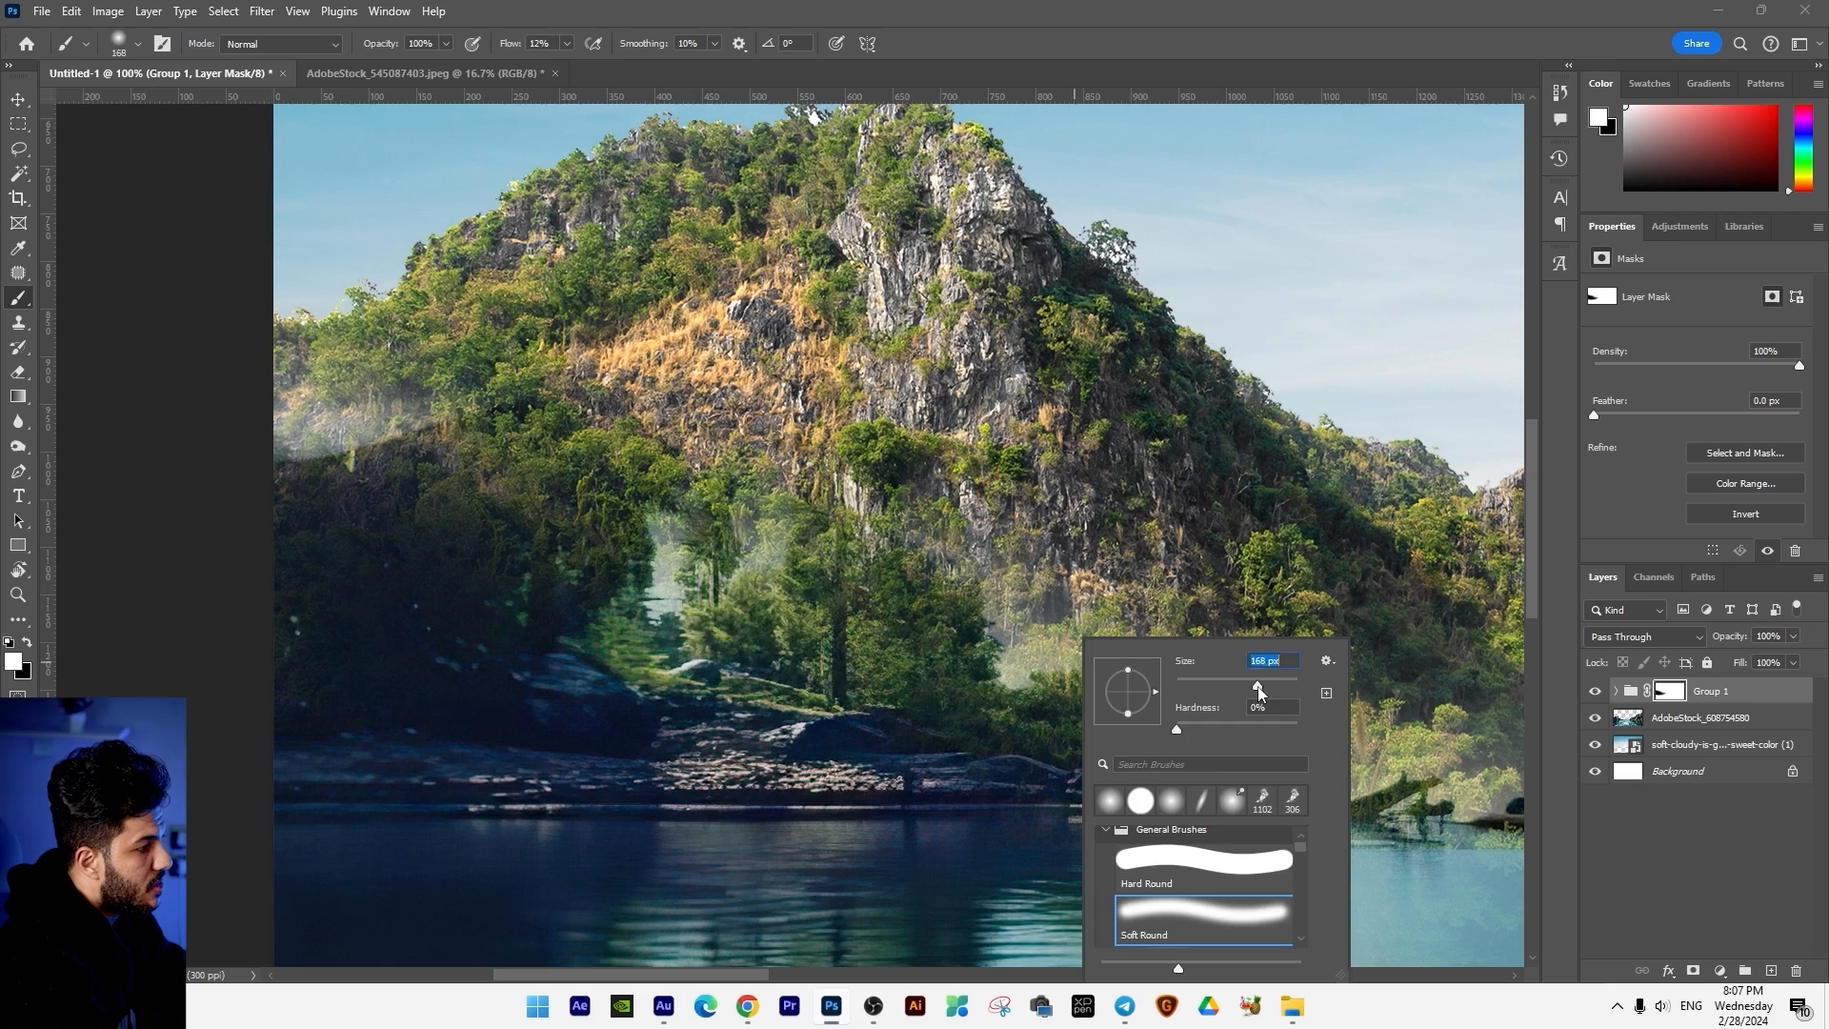
pyautogui.click(805, 588)
pyautogui.moveTo(685, 596)
pyautogui.mouseDown()
pyautogui.moveTo(1009, 603)
pyautogui.moveTo(1048, 648)
pyautogui.moveTo(1208, 724)
pyautogui.moveTo(1075, 726)
pyautogui.mouseUp()
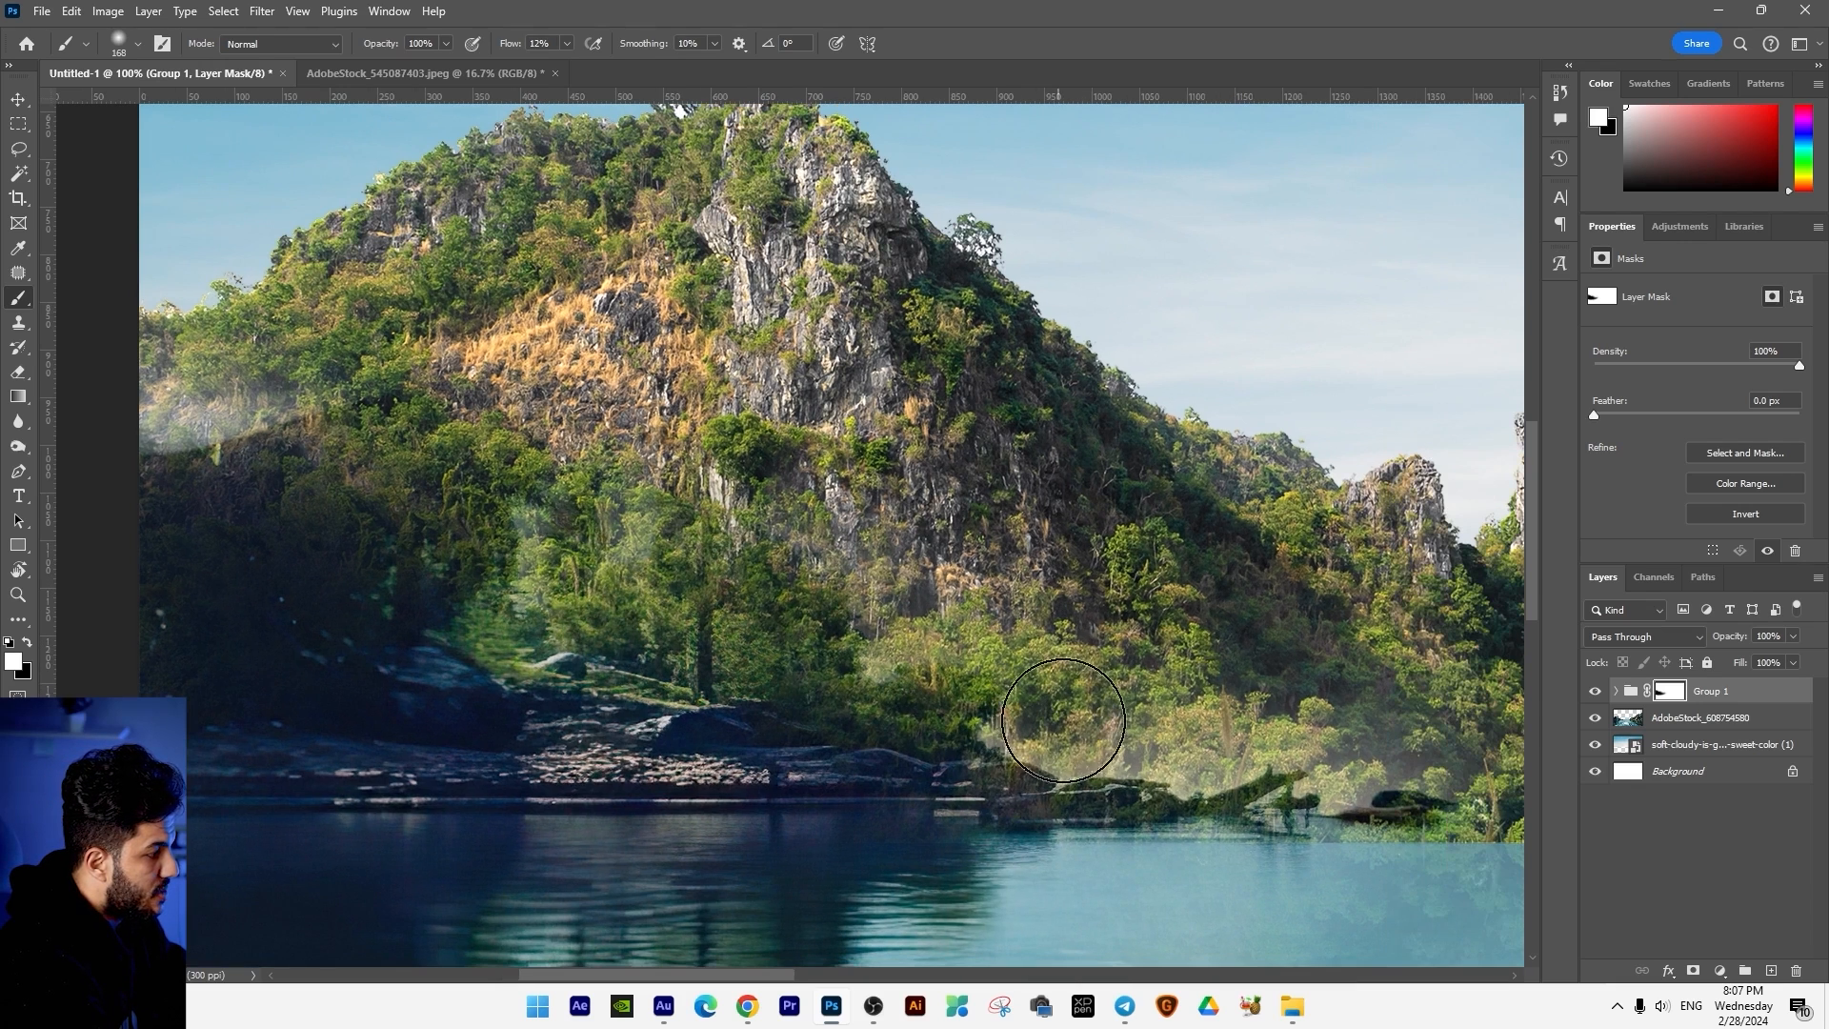
pyautogui.moveTo(1221, 743); pyautogui.dragTo(1121, 731)
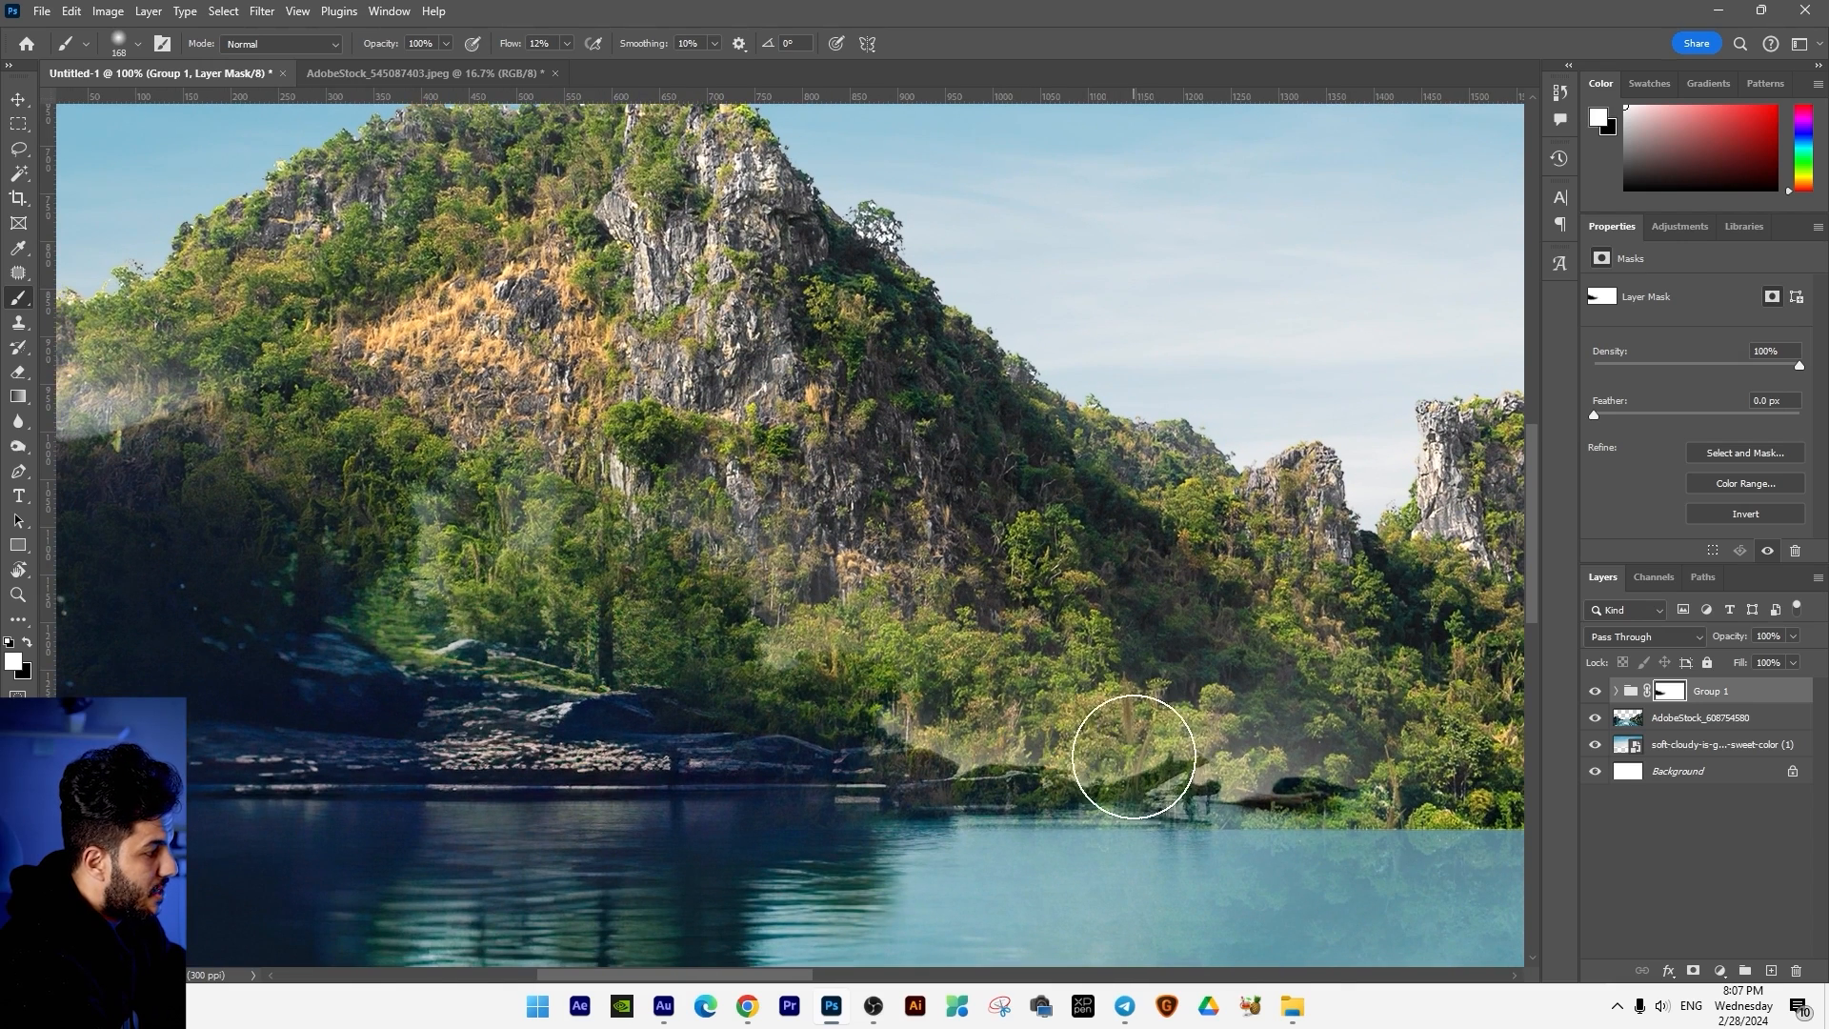
# Step: Refine the group mask with white and black strokes around the mountain's left edge and the dark shore trees
pyautogui.moveTo(323, 436); pyautogui.dragTo(641, 550)
pyautogui.moveTo(495, 505)
pyautogui.mouseDown()
pyautogui.moveTo(435, 462)
pyautogui.moveTo(485, 469)
pyautogui.moveTo(368, 457)
pyautogui.moveTo(391, 486)
pyautogui.mouseUp()
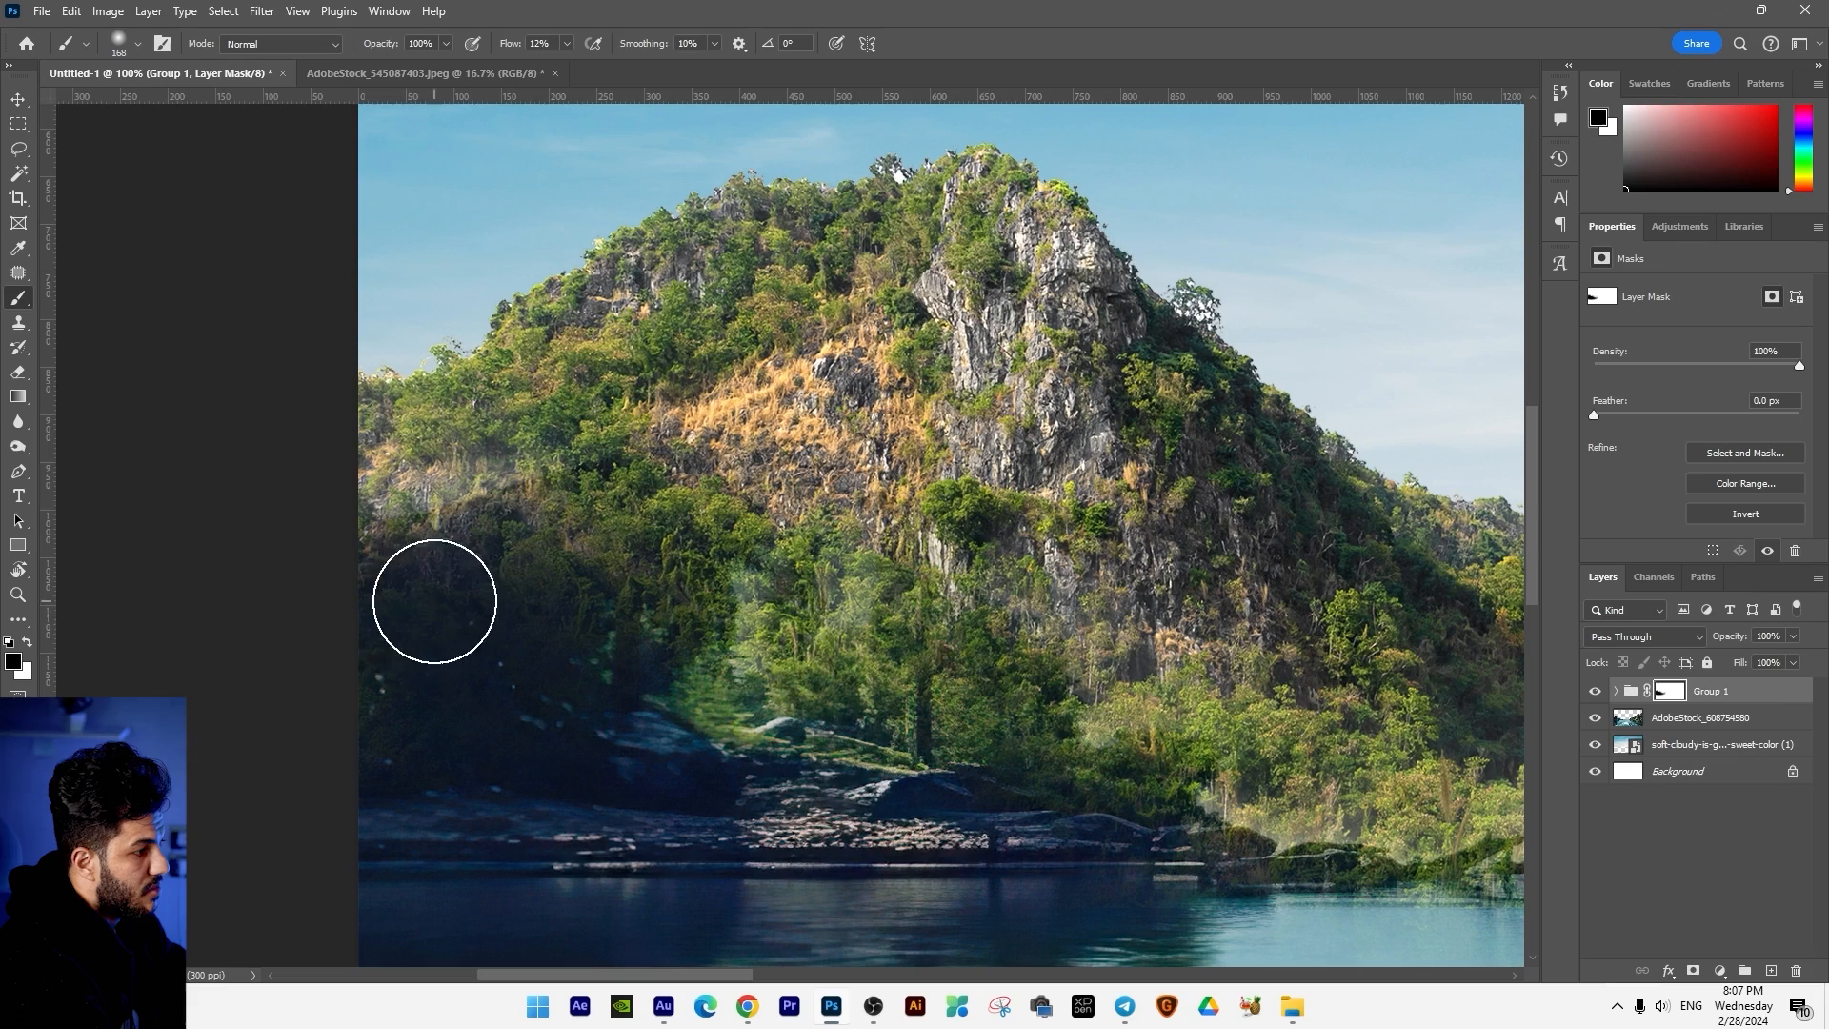
pyautogui.moveTo(326, 506); pyautogui.dragTo(267, 503)
pyautogui.press('x')
pyautogui.moveTo(810, 760); pyautogui.dragTo(291, 586)
# Step: Blend the mountain's base along the waterline on the group mask with a 78 px soft black brush
pyautogui.hotkey('ctrl', '-')
pyautogui.hotkey('ctrl', '-')
pyautogui.rightClick(898, 735)
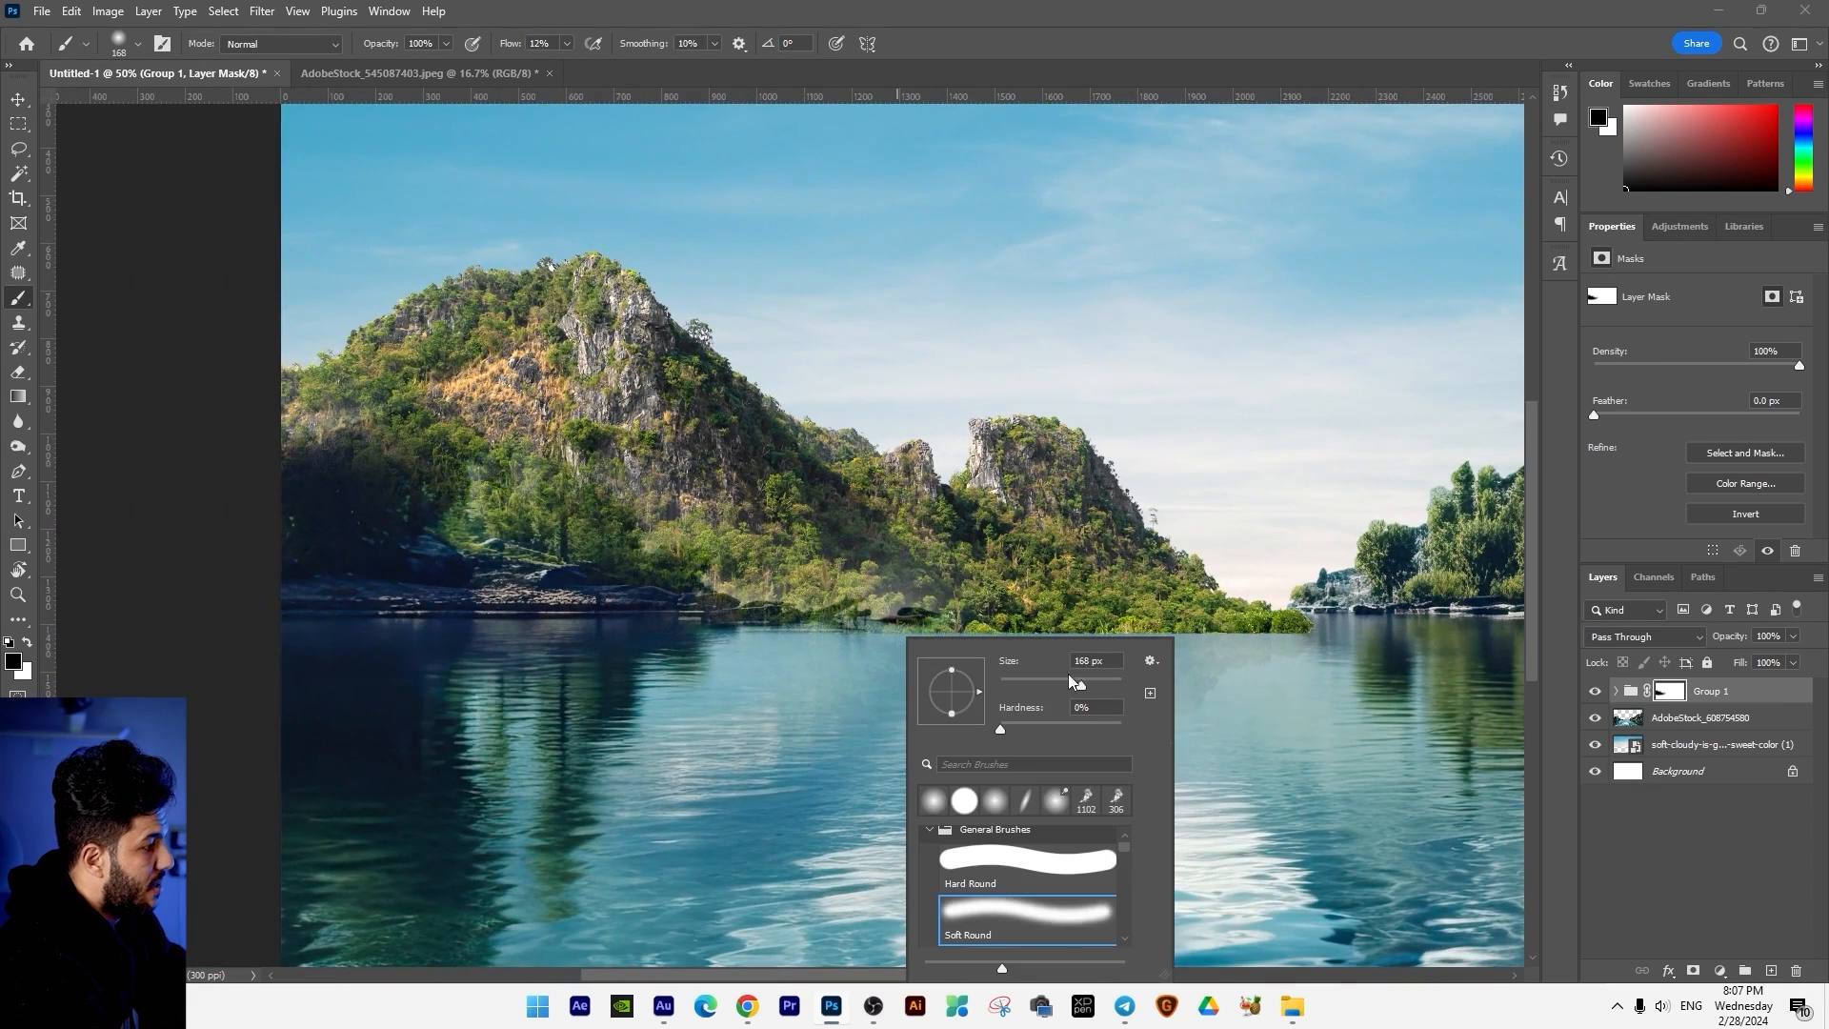
pyautogui.press('Return')
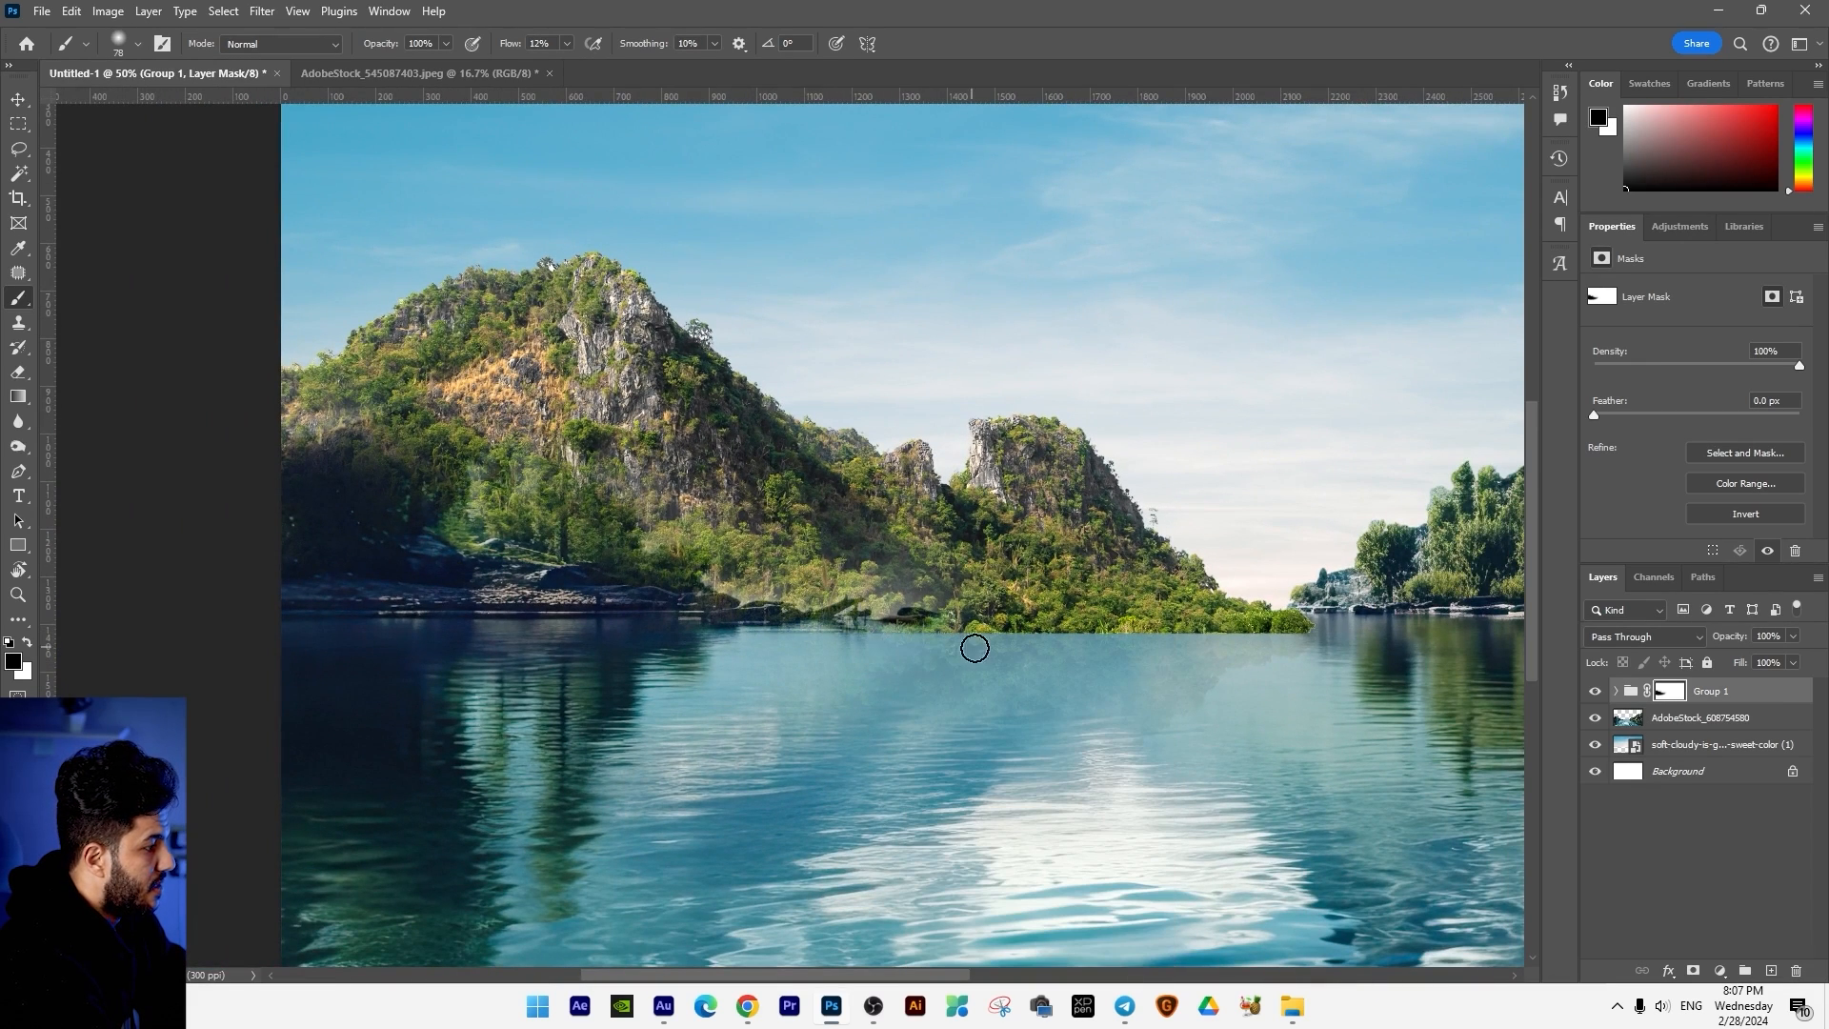
pyautogui.moveTo(1157, 648); pyautogui.dragTo(1095, 661)
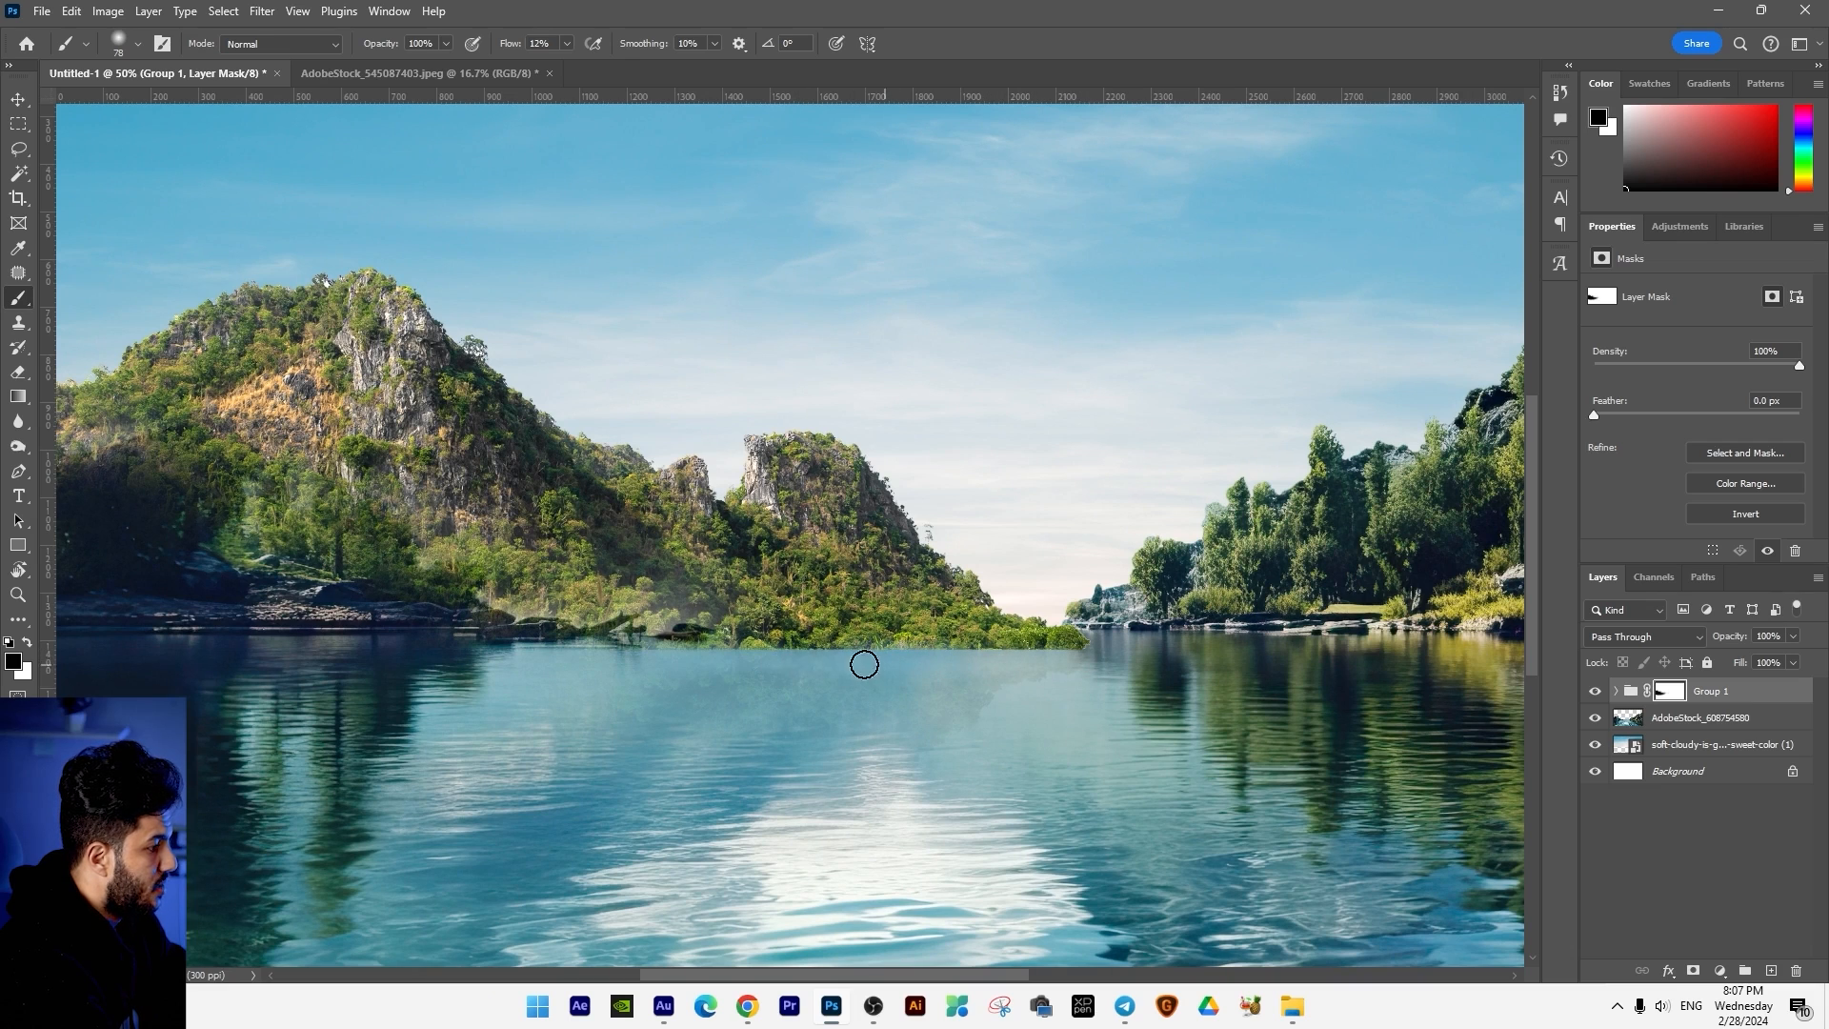
# Step: Move the reflection layer out of the mountain group to the top of the layer stack and duplicate it
pyautogui.press('v')
pyautogui.click(1617, 692)
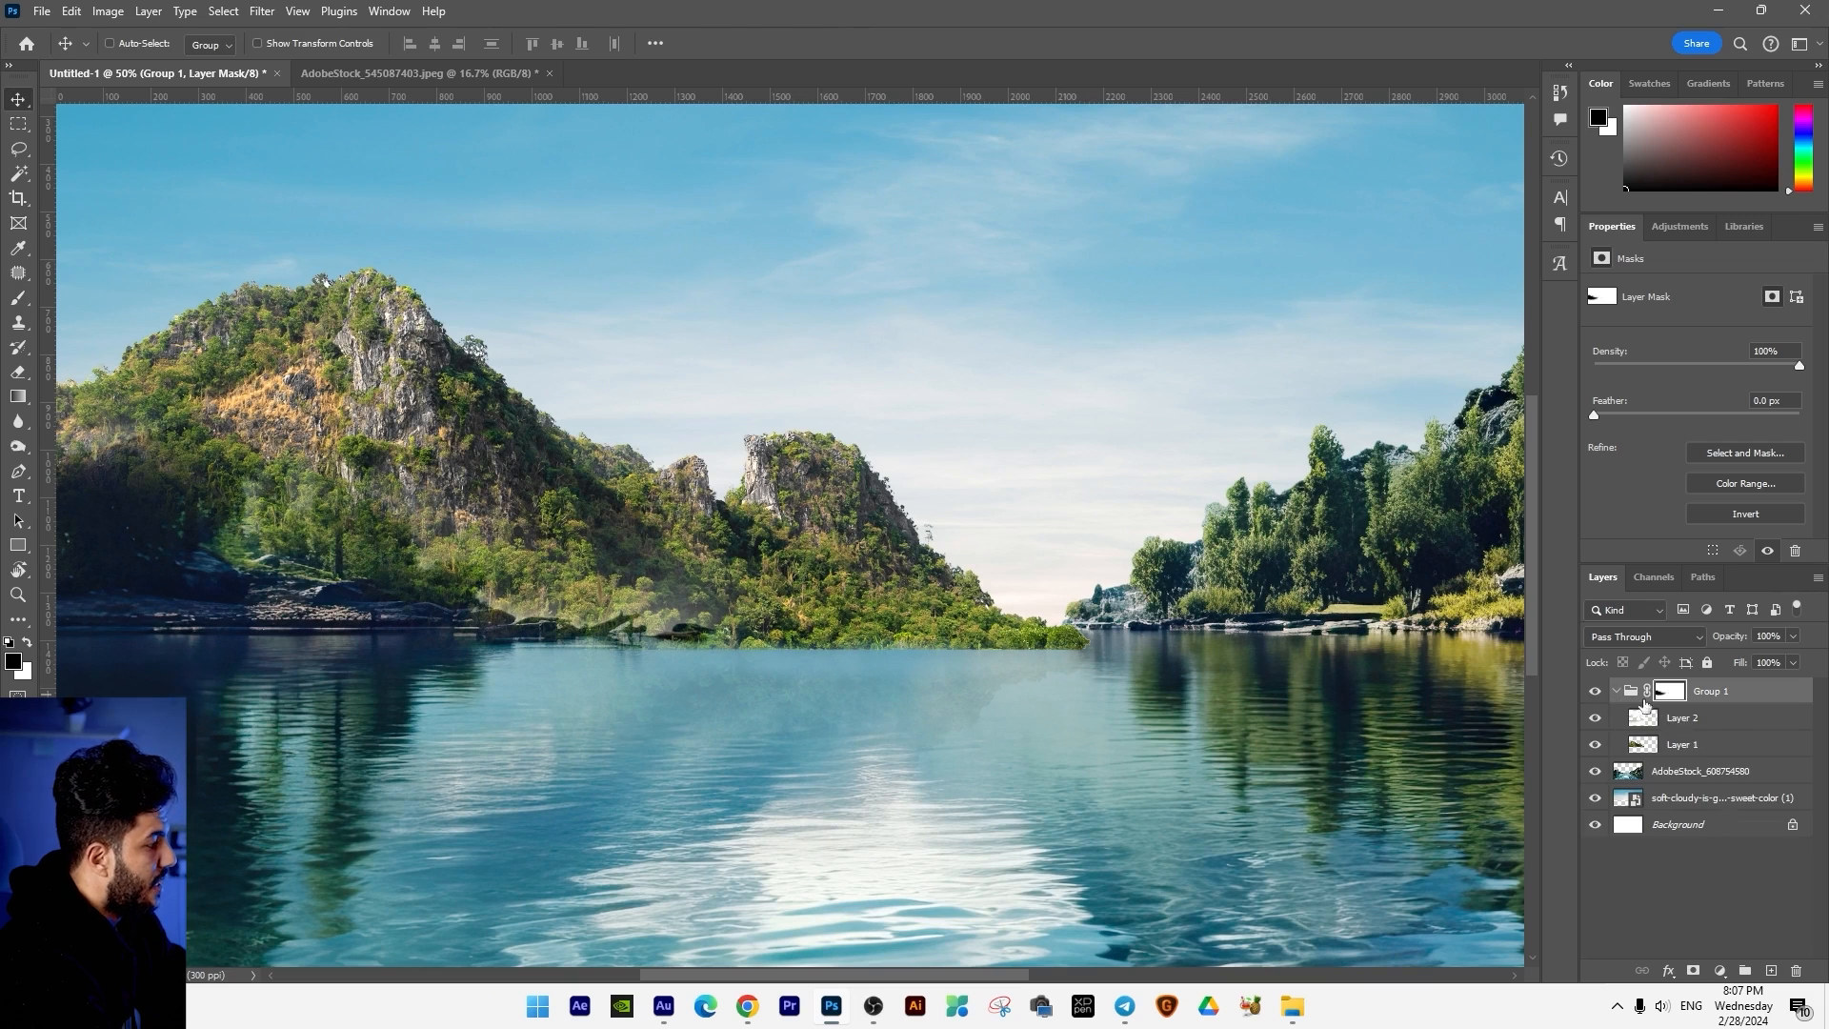
pyautogui.click(1683, 730)
pyautogui.moveTo(1684, 730); pyautogui.dragTo(1722, 681)
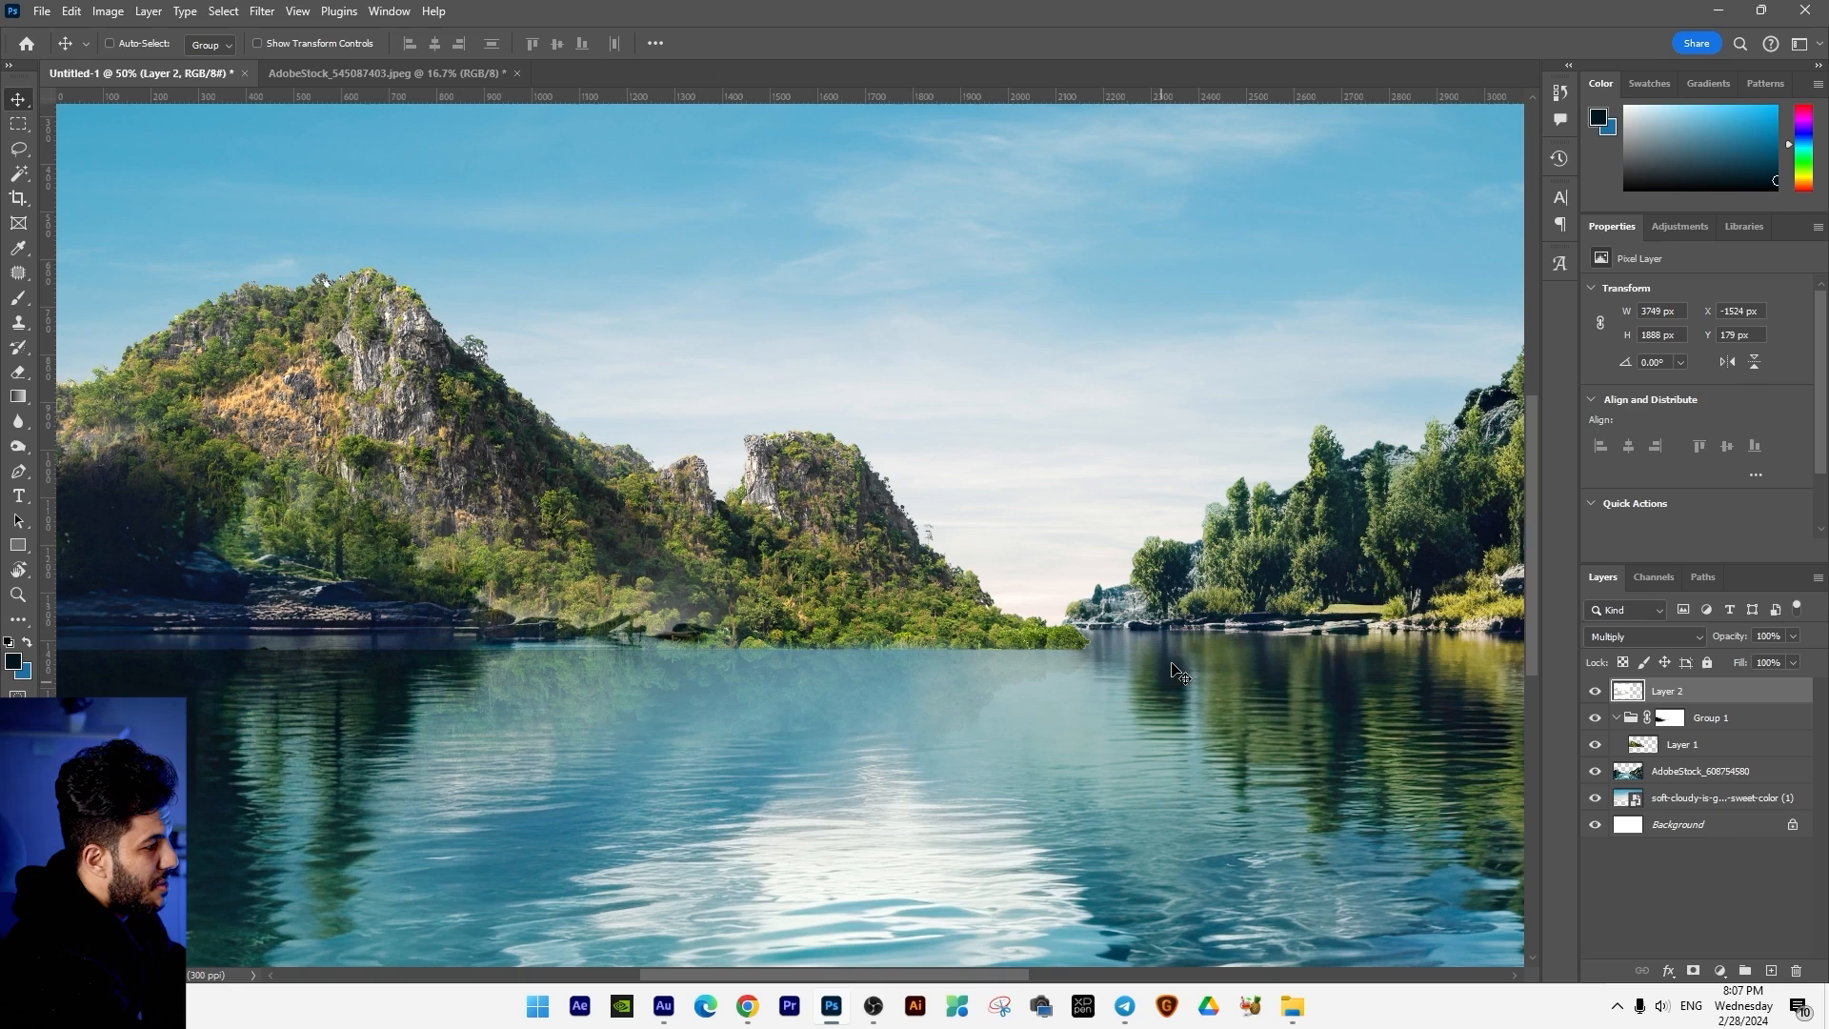
pyautogui.hotkey('ctrl', '-')
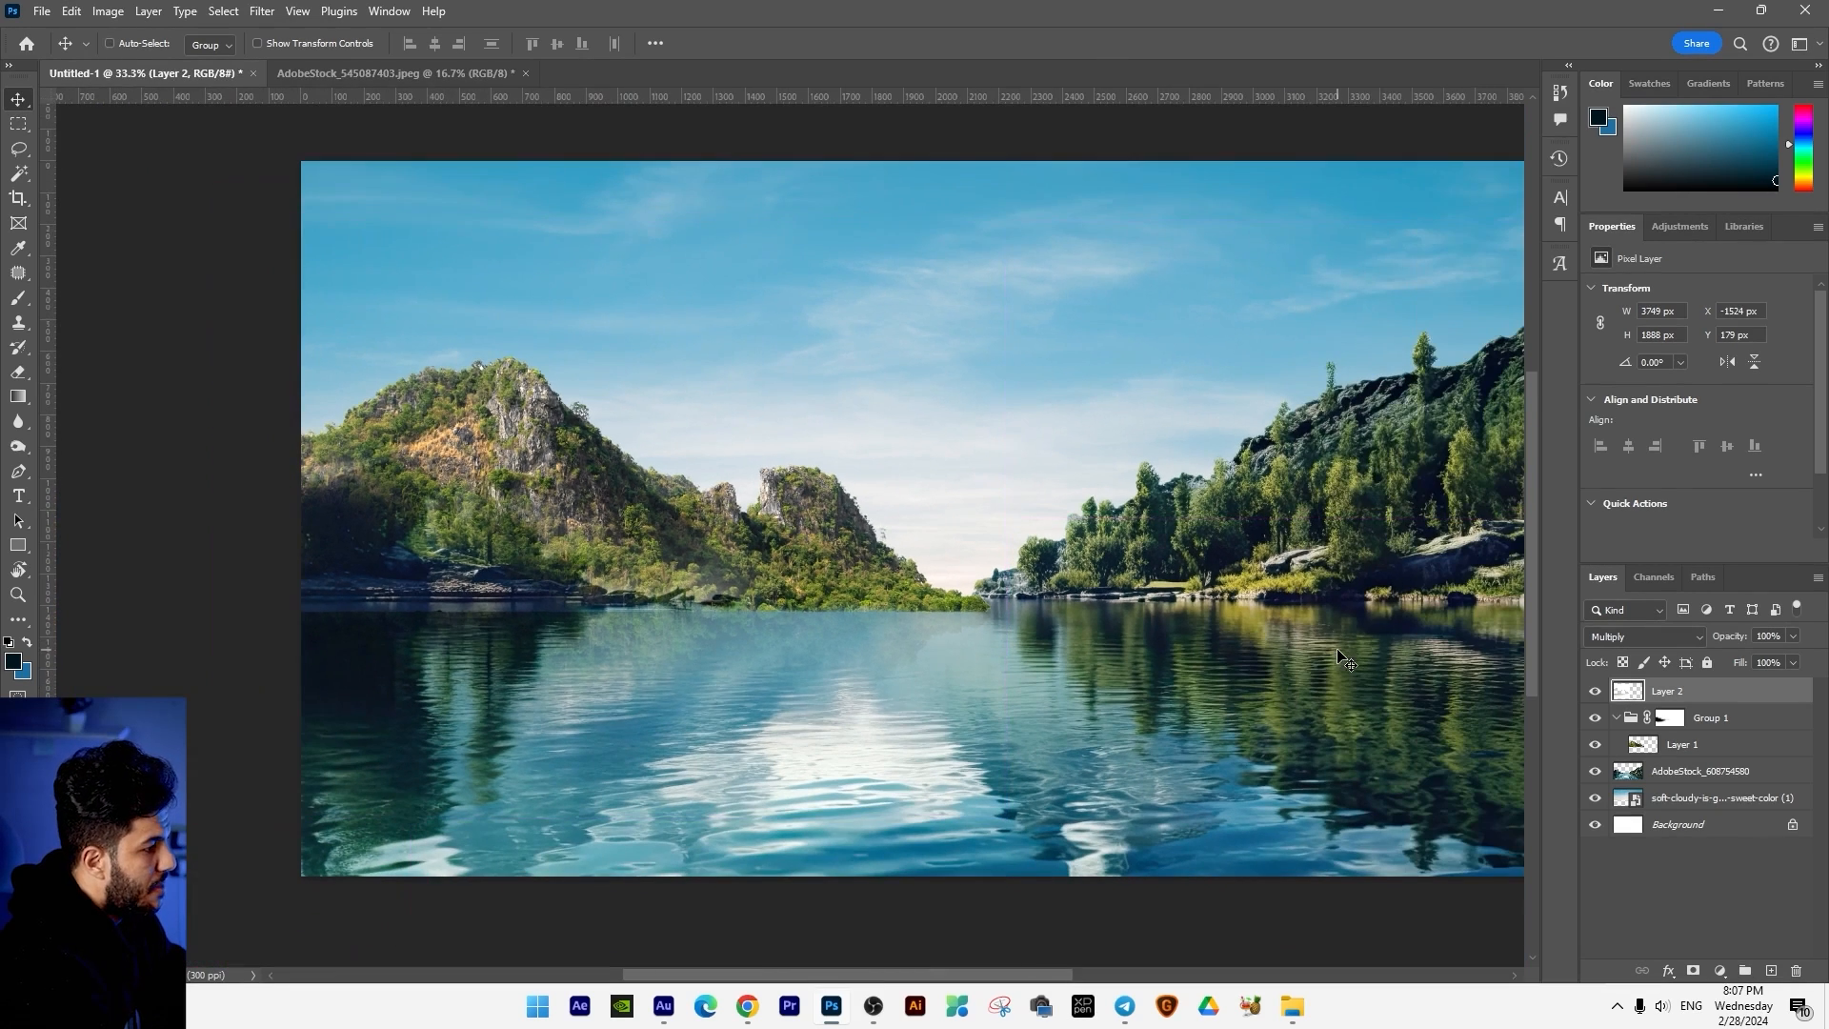
pyautogui.hotkey('ctrl', 'j')
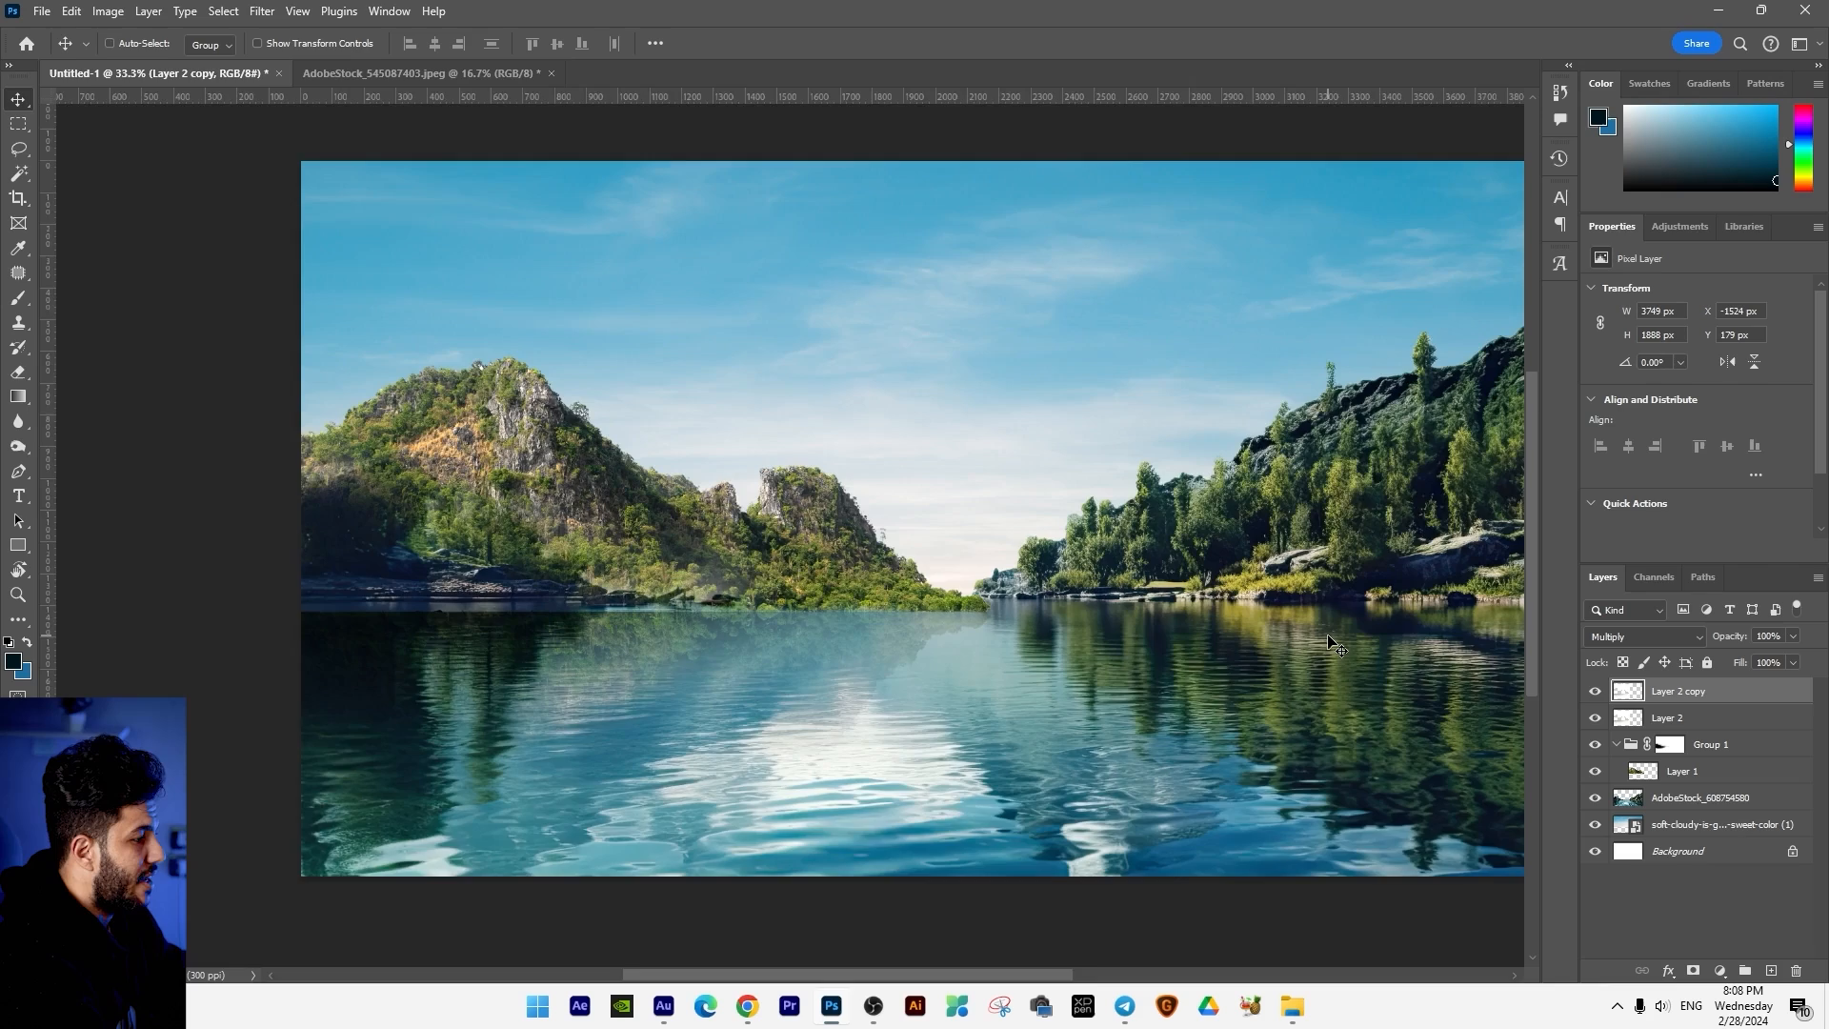
# Step: Nudge the reflection layers upward toward the mountain's waterline and collect them in their own masked group
pyautogui.hotkey('ctrl', '-')
pyautogui.hotkey('ctrl', '+')
pyautogui.keyDown('shift'); pyautogui.click(1732, 779); pyautogui.keyUp('shift')
pyautogui.press('Up')
pyautogui.press('Up')
pyautogui.press('Up')
pyautogui.press('Up')
pyautogui.press('Up')
pyautogui.press('Up')
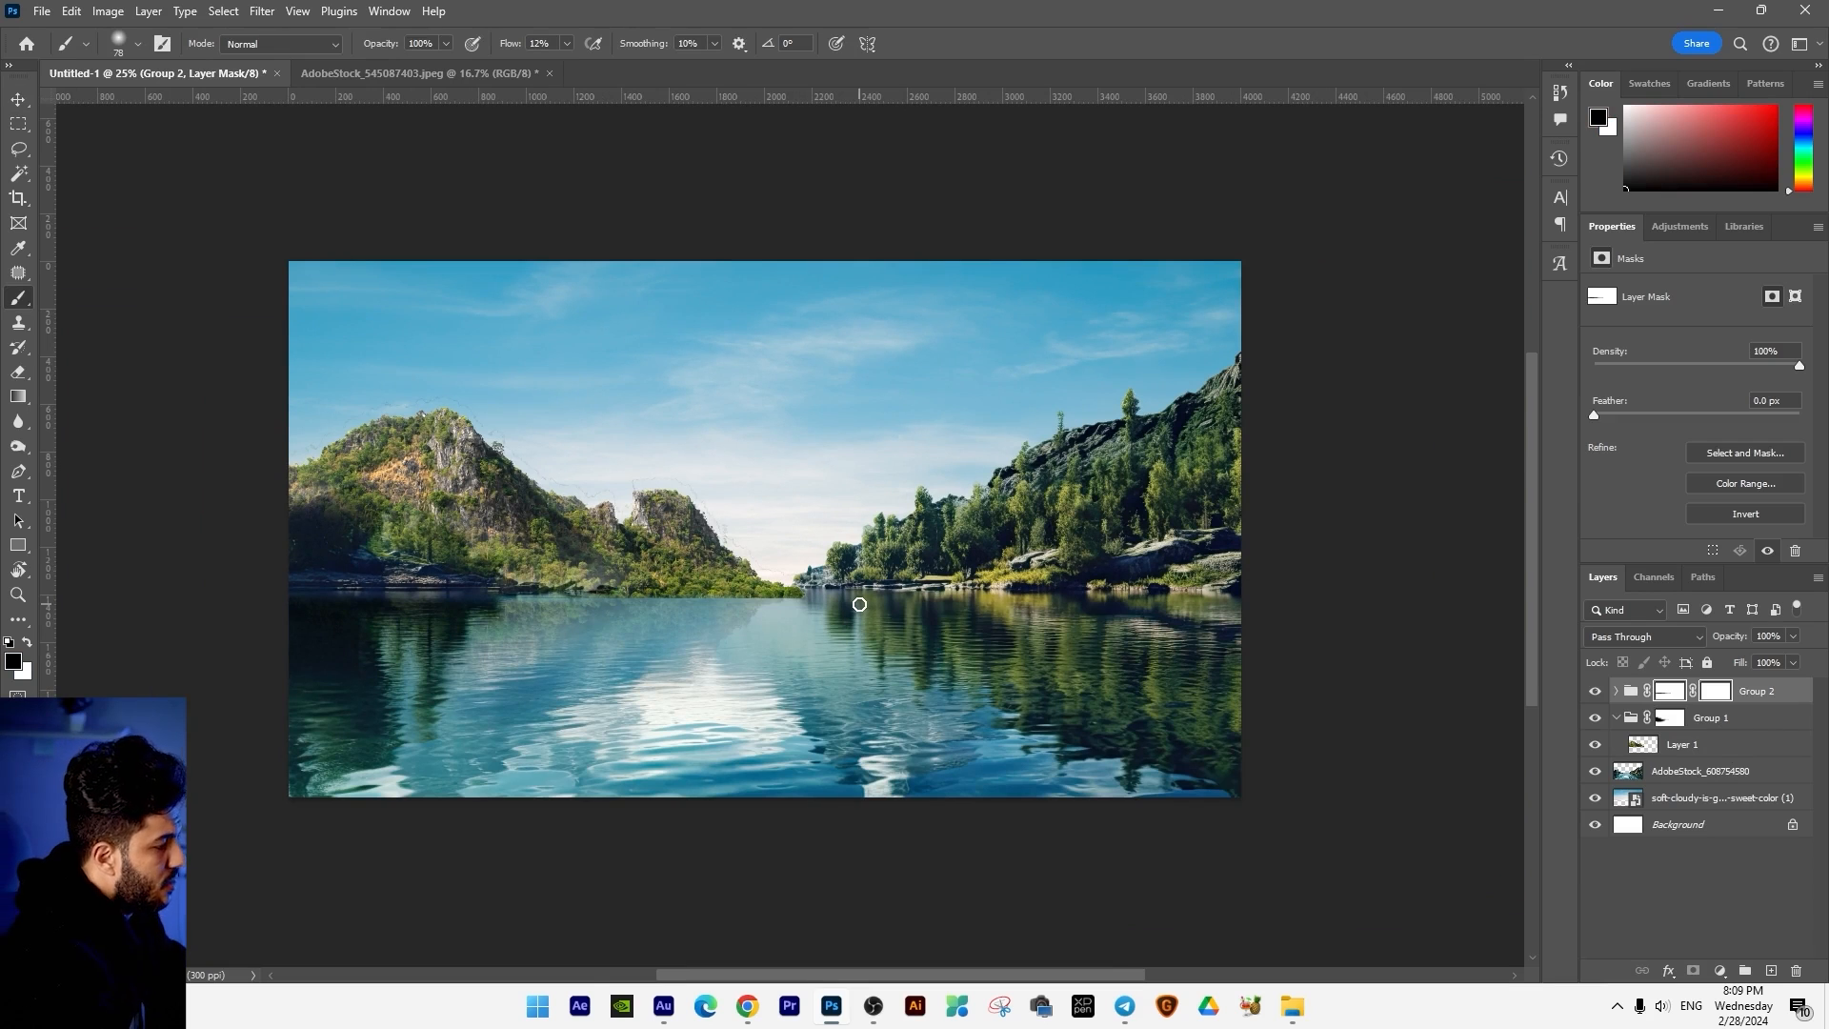
# Step: Select the sky layer and place AdobeStock_315349043.jpeg from the image folder directly above it
pyautogui.rightClick(810, 448)
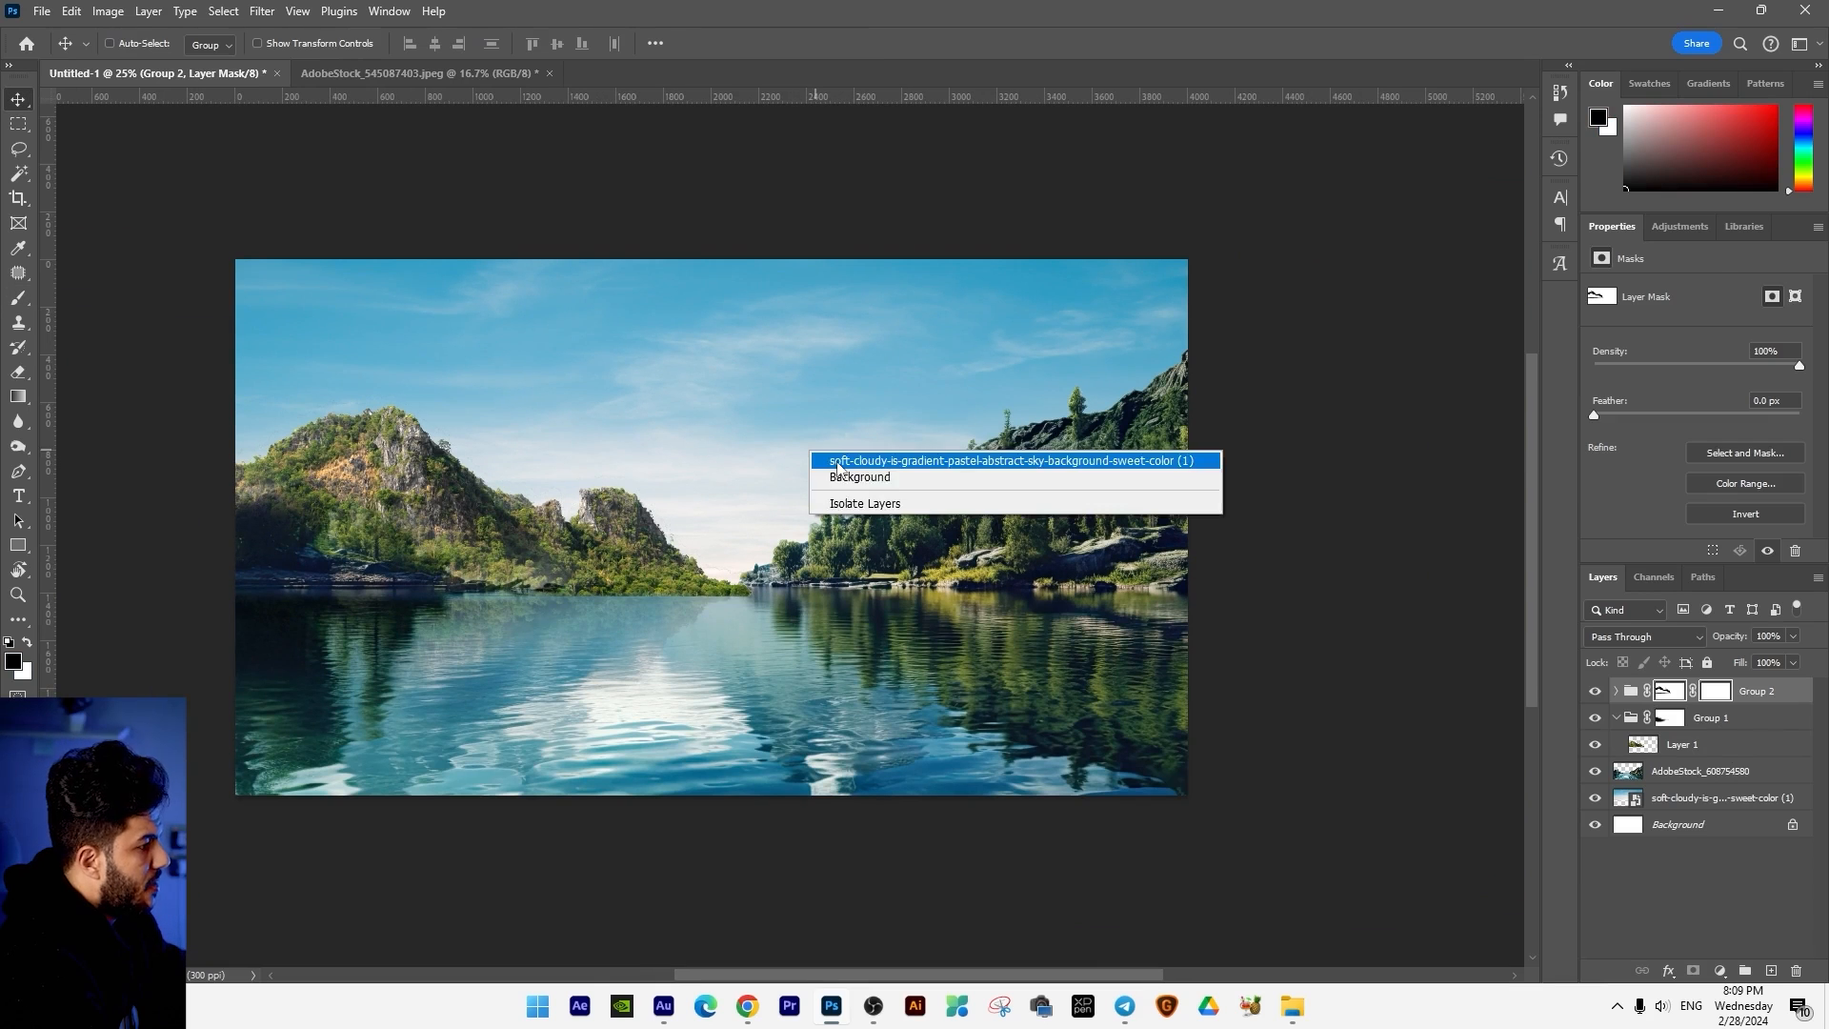
pyautogui.click(833, 460)
pyautogui.moveTo(846, 402); pyautogui.dragTo(847, 317)
pyautogui.hotkey('alt', 'Tab')
pyautogui.moveTo(244, 329); pyautogui.dragTo(587, 391)
pyautogui.hotkey('alt', 'Tab')
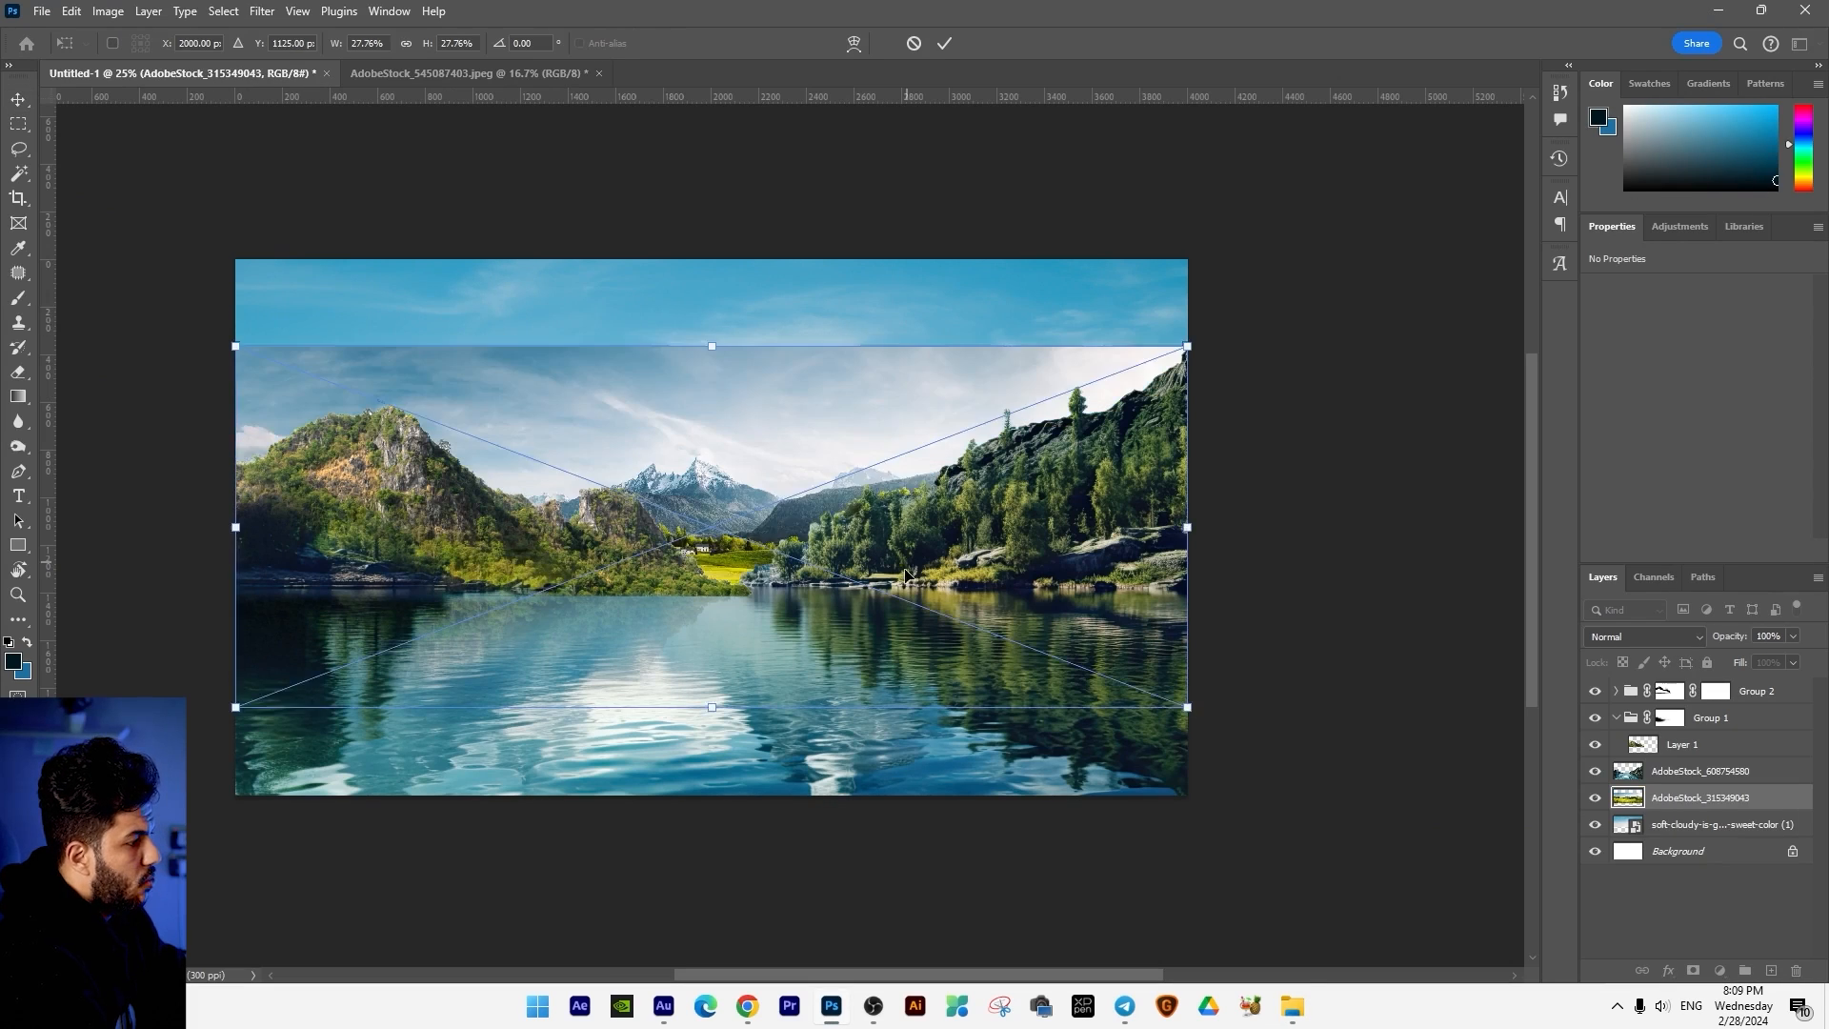
# Step: Enlarge the placed snowy mountain image to 36.98% and position its peaks in the gap between the two shores
pyautogui.moveTo(1211, 377); pyautogui.dragTo(1375, 296)
pyautogui.moveTo(1113, 429)
pyautogui.mouseDown()
pyautogui.moveTo(1120, 405)
pyautogui.moveTo(1122, 436)
pyautogui.moveTo(1143, 442)
pyautogui.mouseUp()
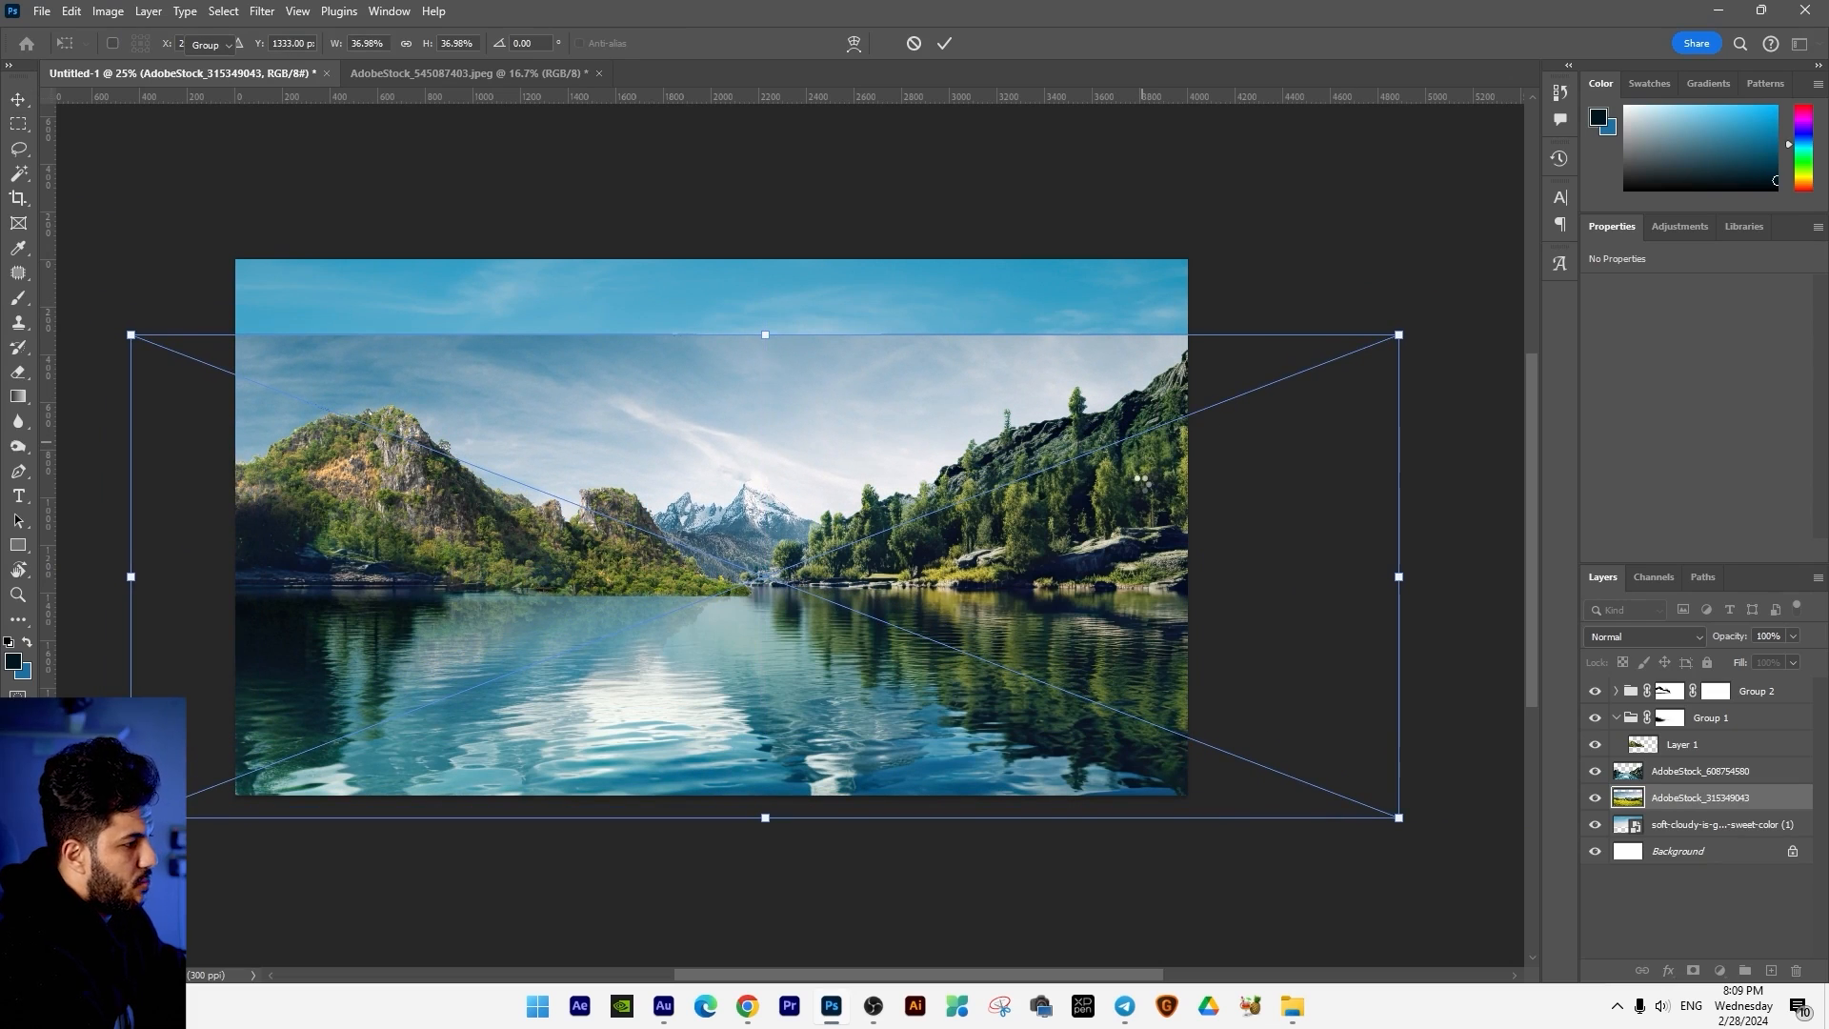
pyautogui.press('Return')
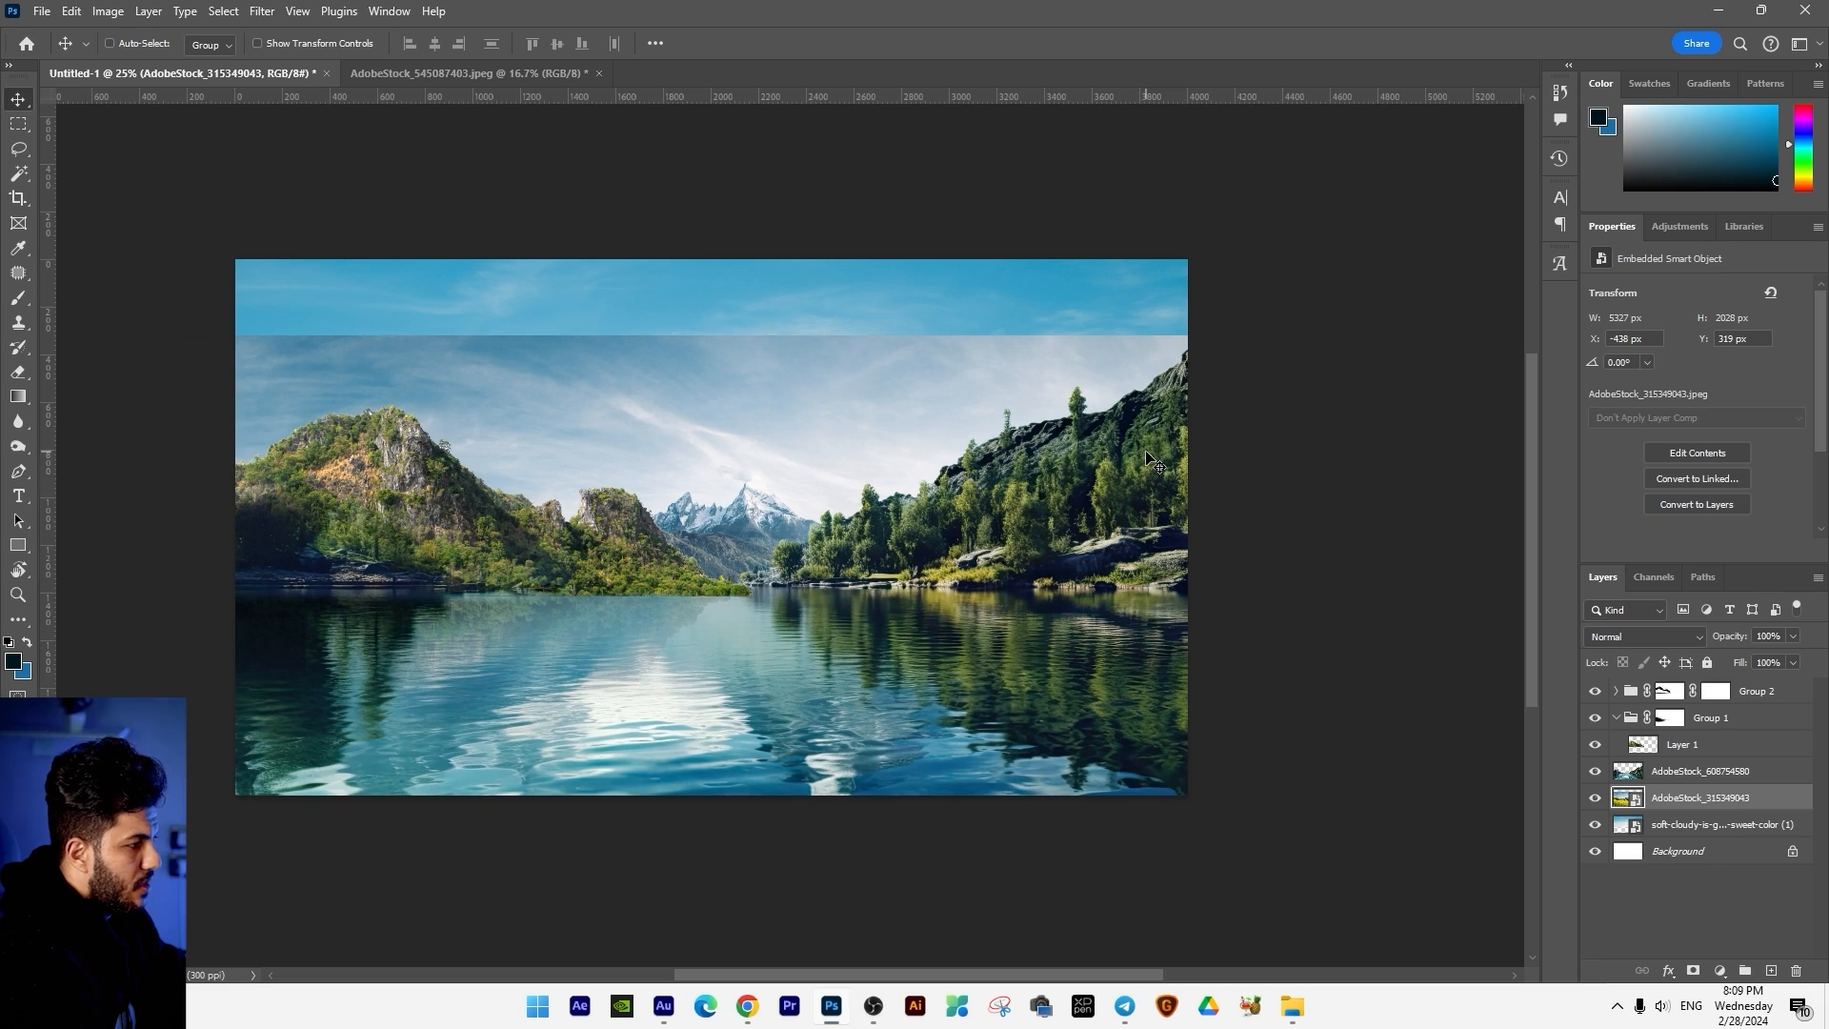
# Step: Mask the snowy mountain layer with a black-to-transparent linear gradient that fades its sky into the new sky
pyautogui.click(1695, 971)
pyautogui.click(19, 400)
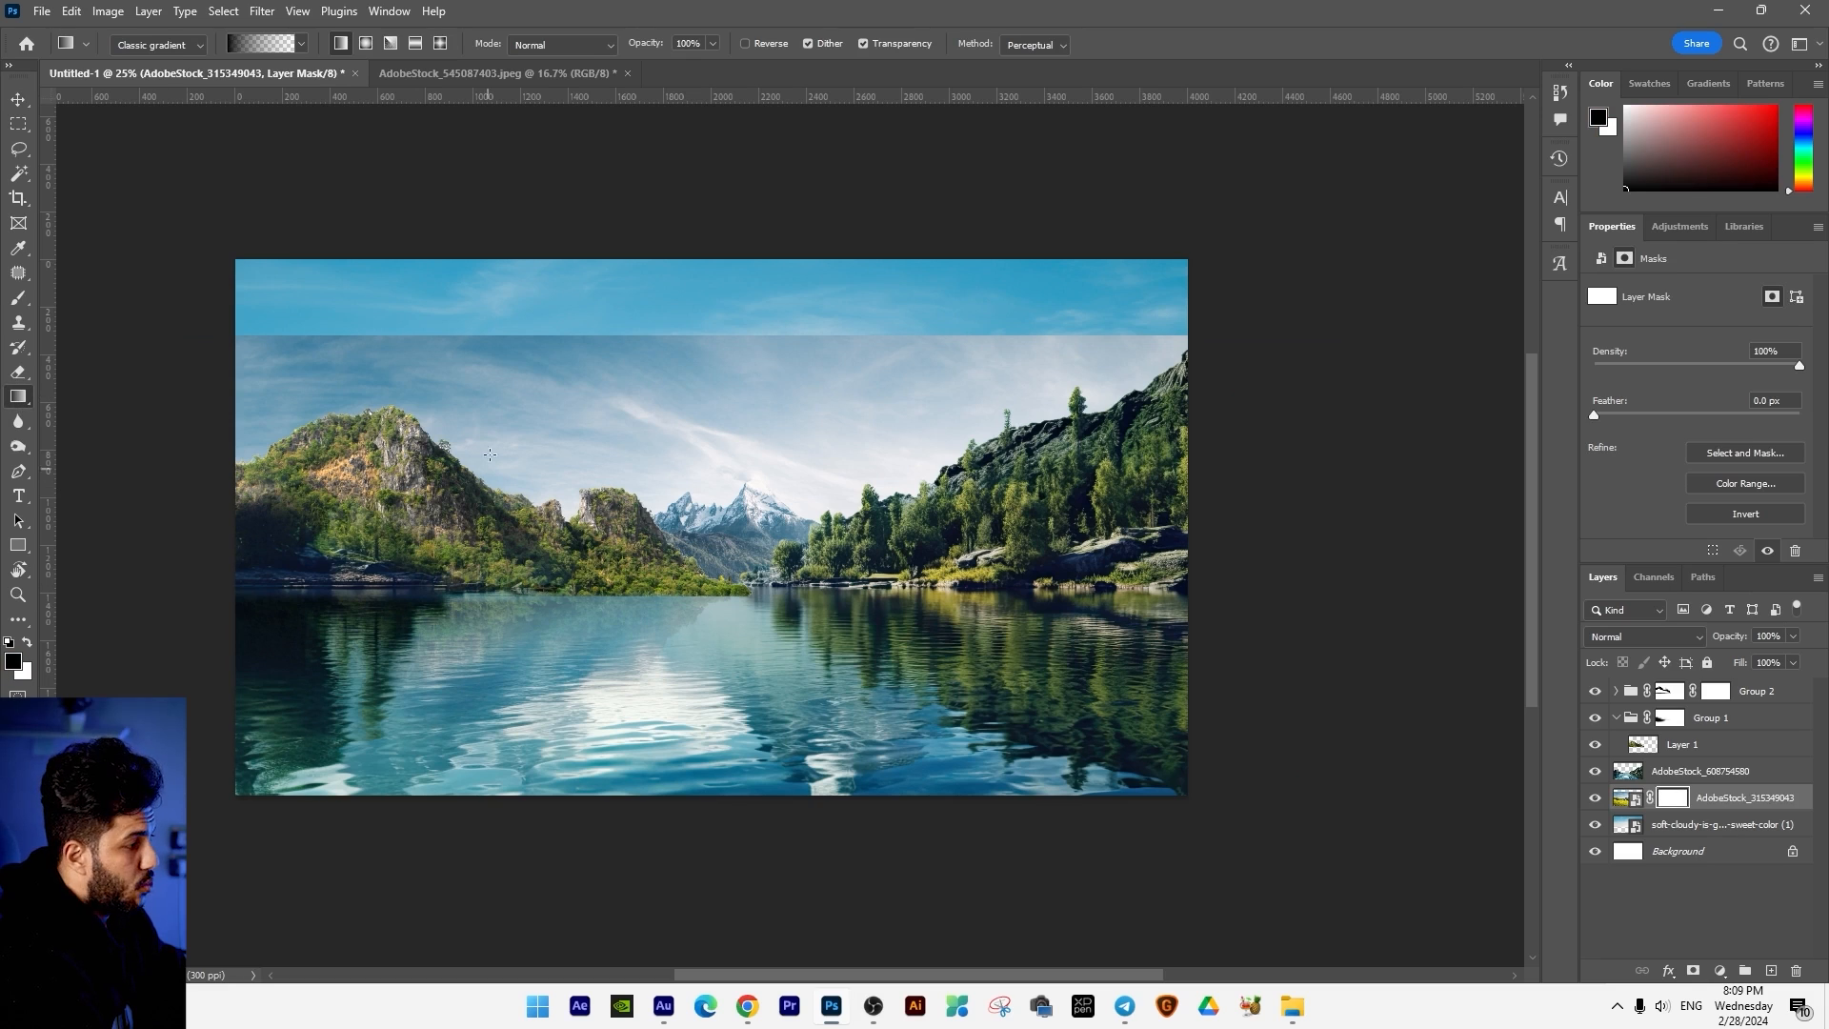
pyautogui.moveTo(705, 465); pyautogui.dragTo(688, 522)
pyautogui.moveTo(705, 398); pyautogui.dragTo(705, 572)
pyautogui.moveTo(724, 463); pyautogui.dragTo(741, 550)
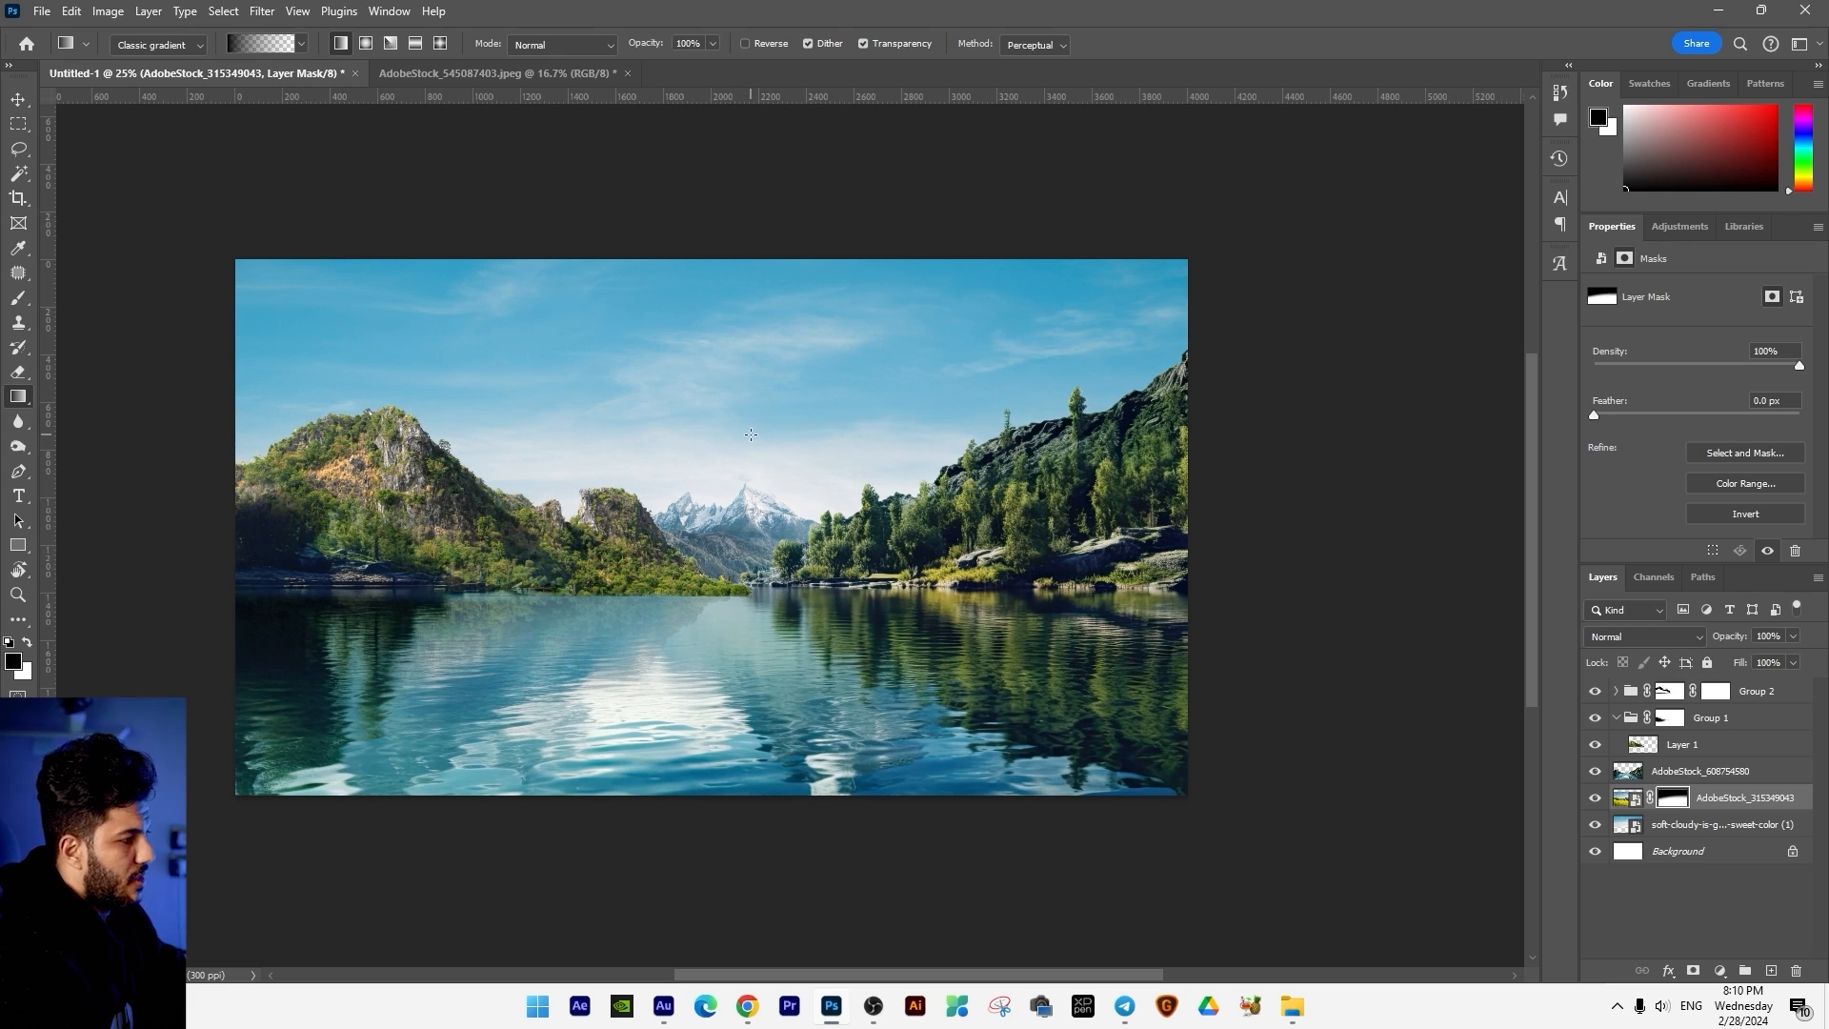
# Step: Place the boat image AdobeStock_655056651.png in the composite and move its layer to the top of the stack
pyautogui.hotkey('alt', 'Tab')
pyautogui.click(1421, 730)
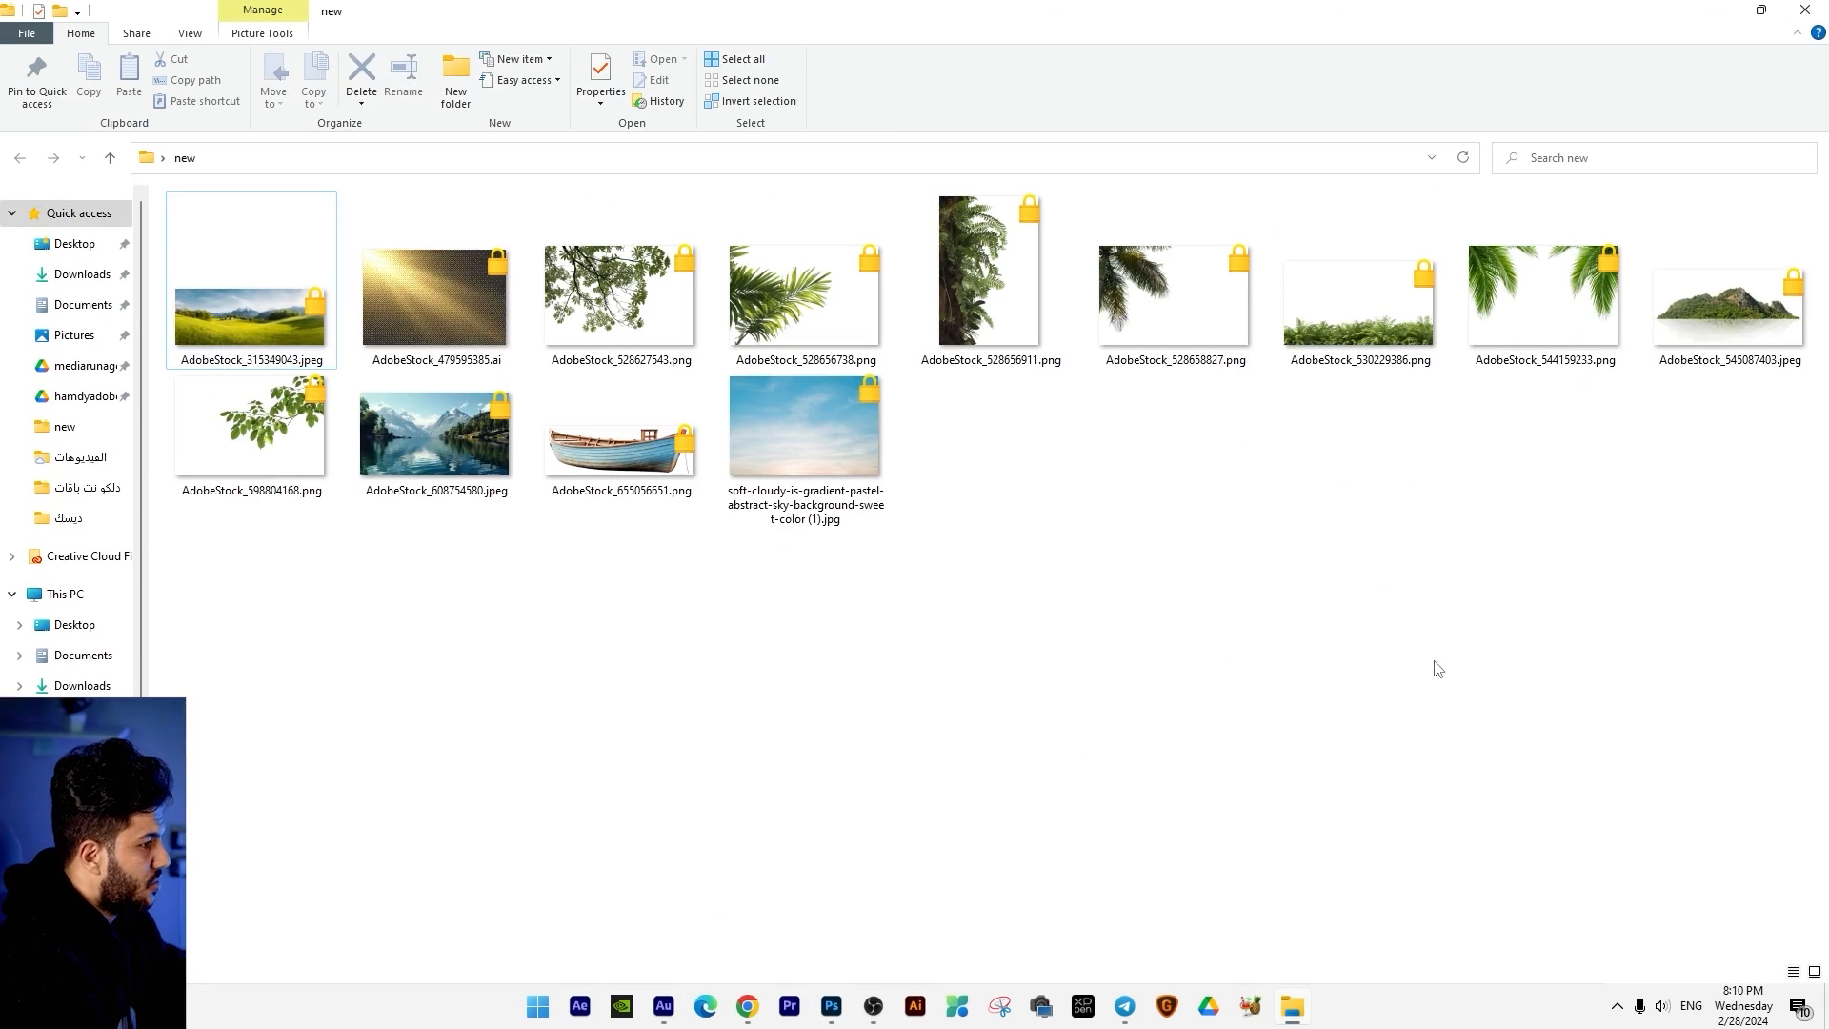
pyautogui.hotkey('alt', 'Tab')
pyautogui.moveTo(1029, 552); pyautogui.dragTo(974, 659)
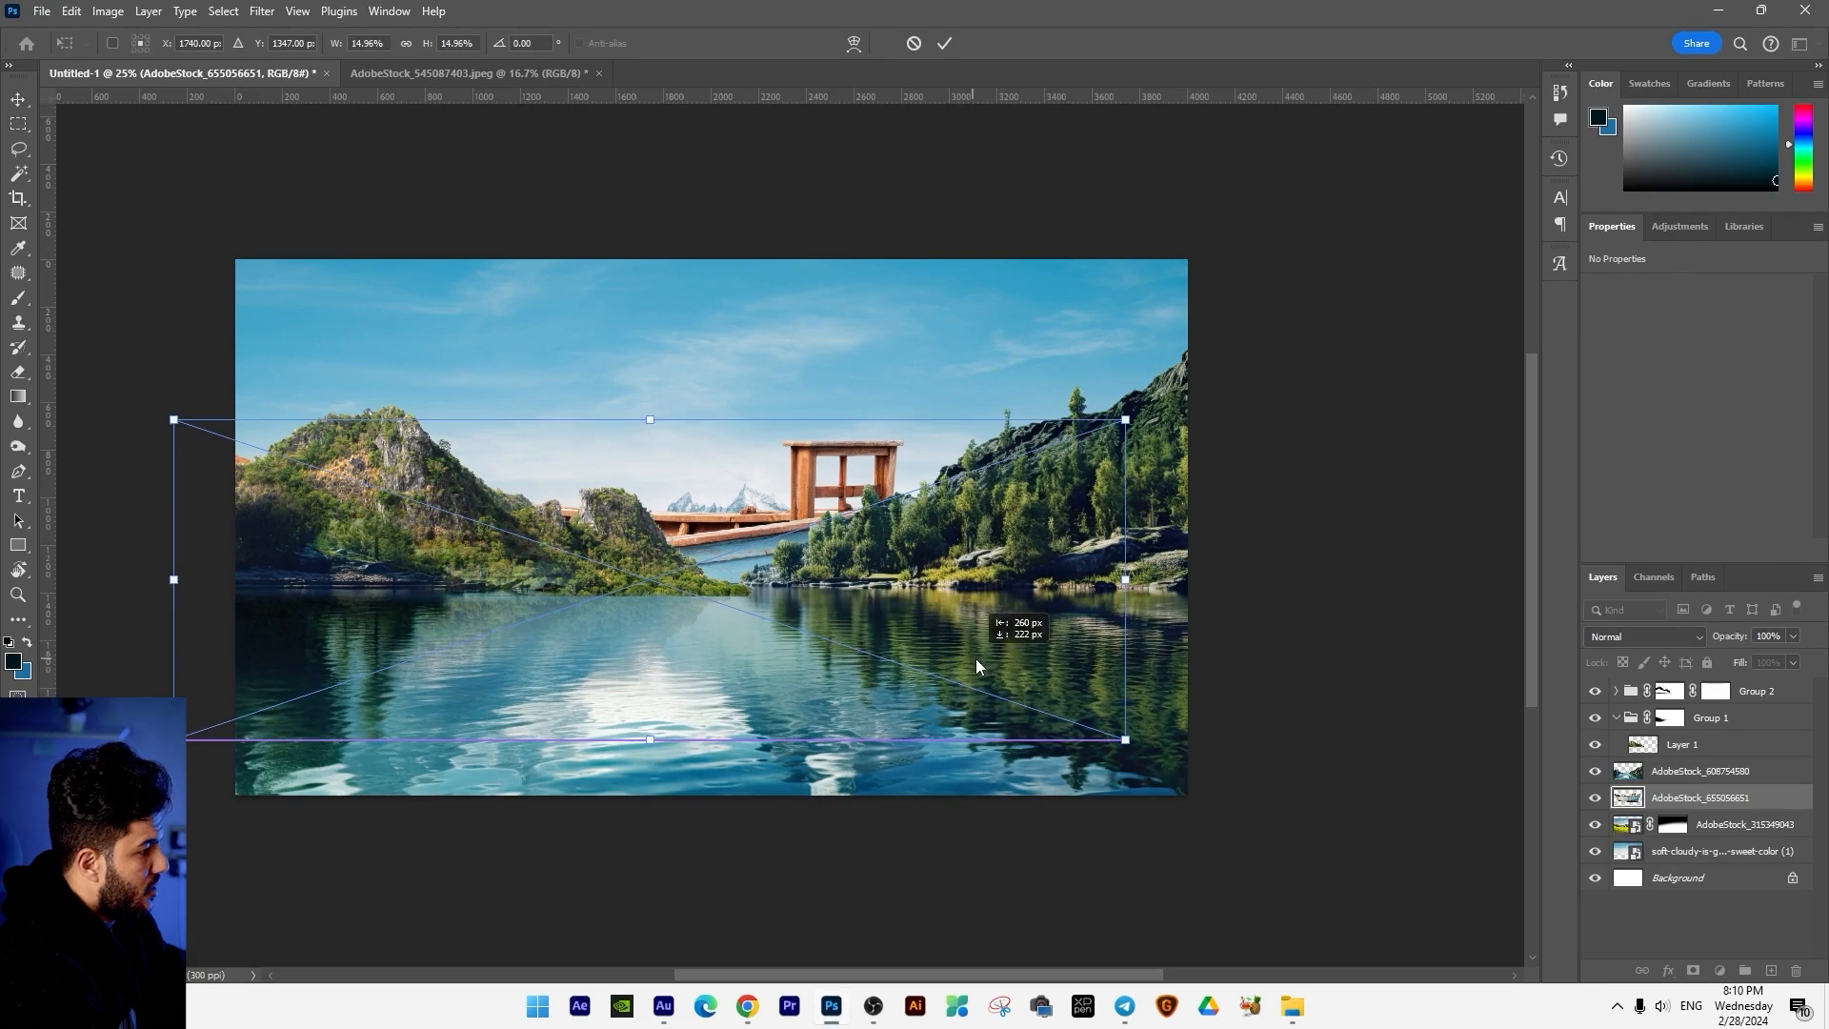
pyautogui.press('Return')
pyautogui.moveTo(1713, 797); pyautogui.dragTo(1720, 688)
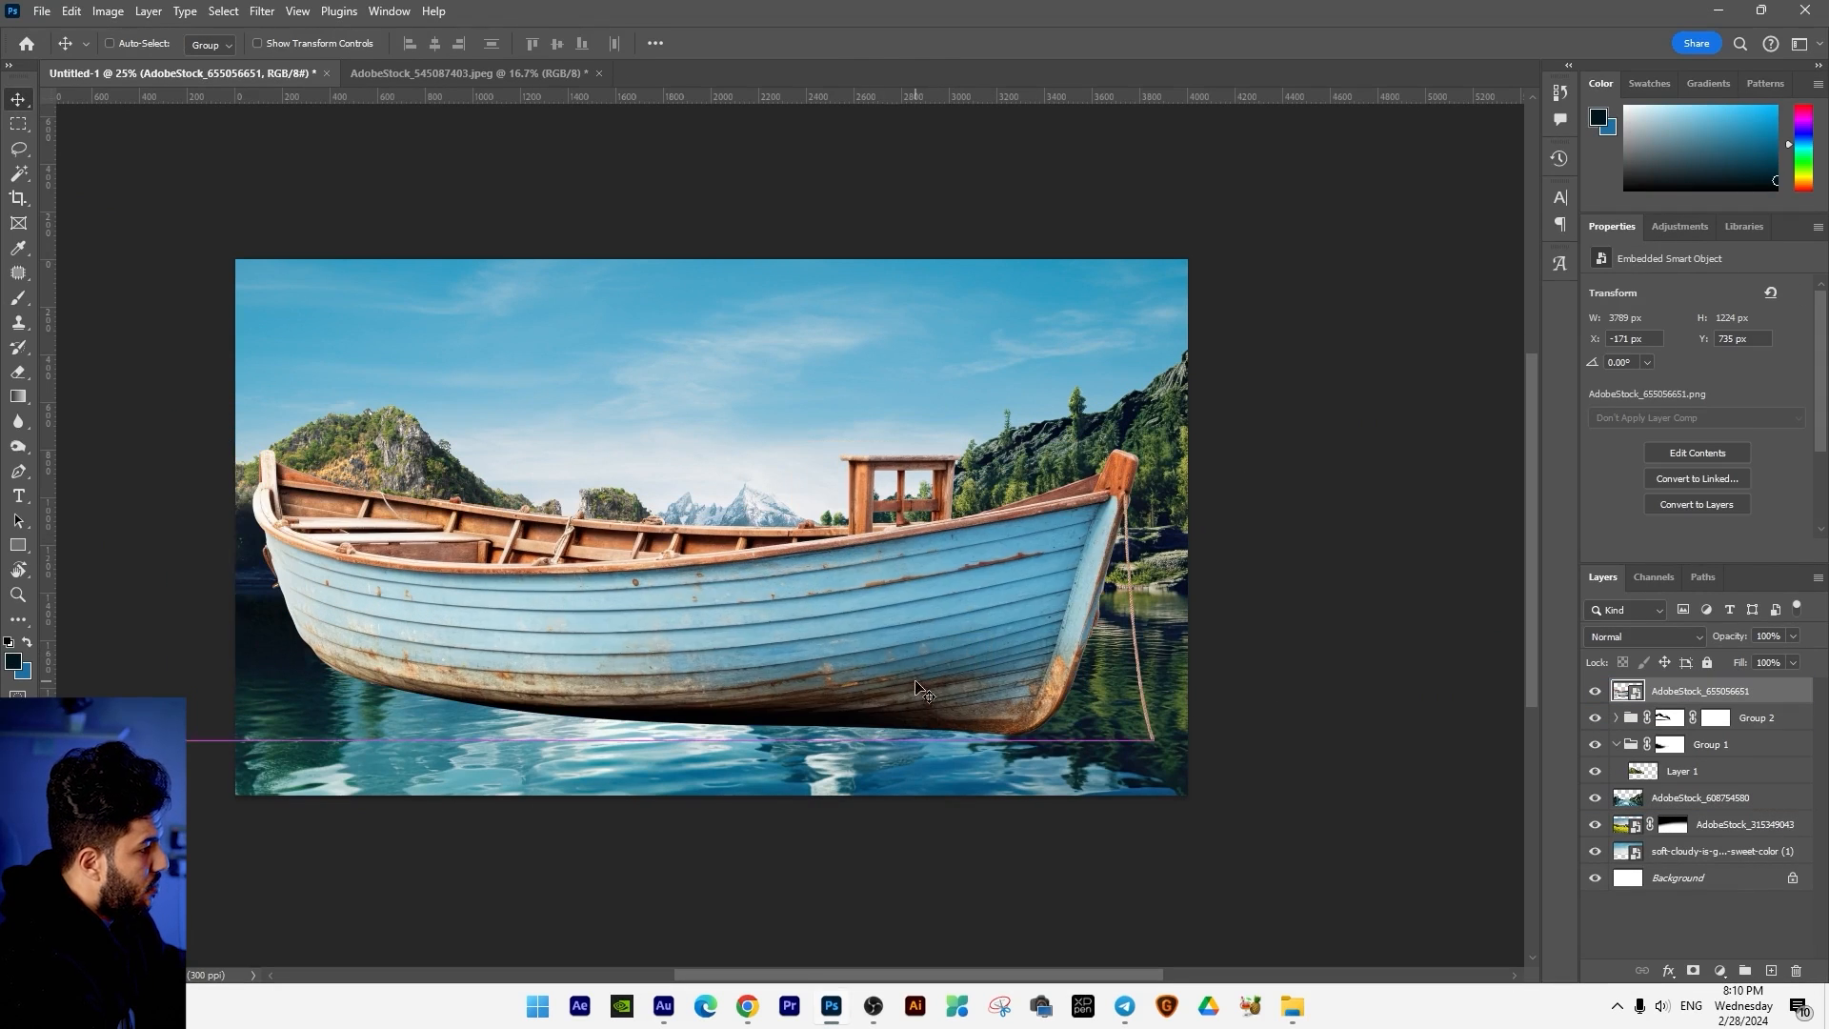
# Step: Scale the boat down to 2126 px wide, flip it horizontally and center it on the lake
pyautogui.hotkey('ctrl', 't')
pyautogui.moveTo(1184, 429); pyautogui.dragTo(996, 551)
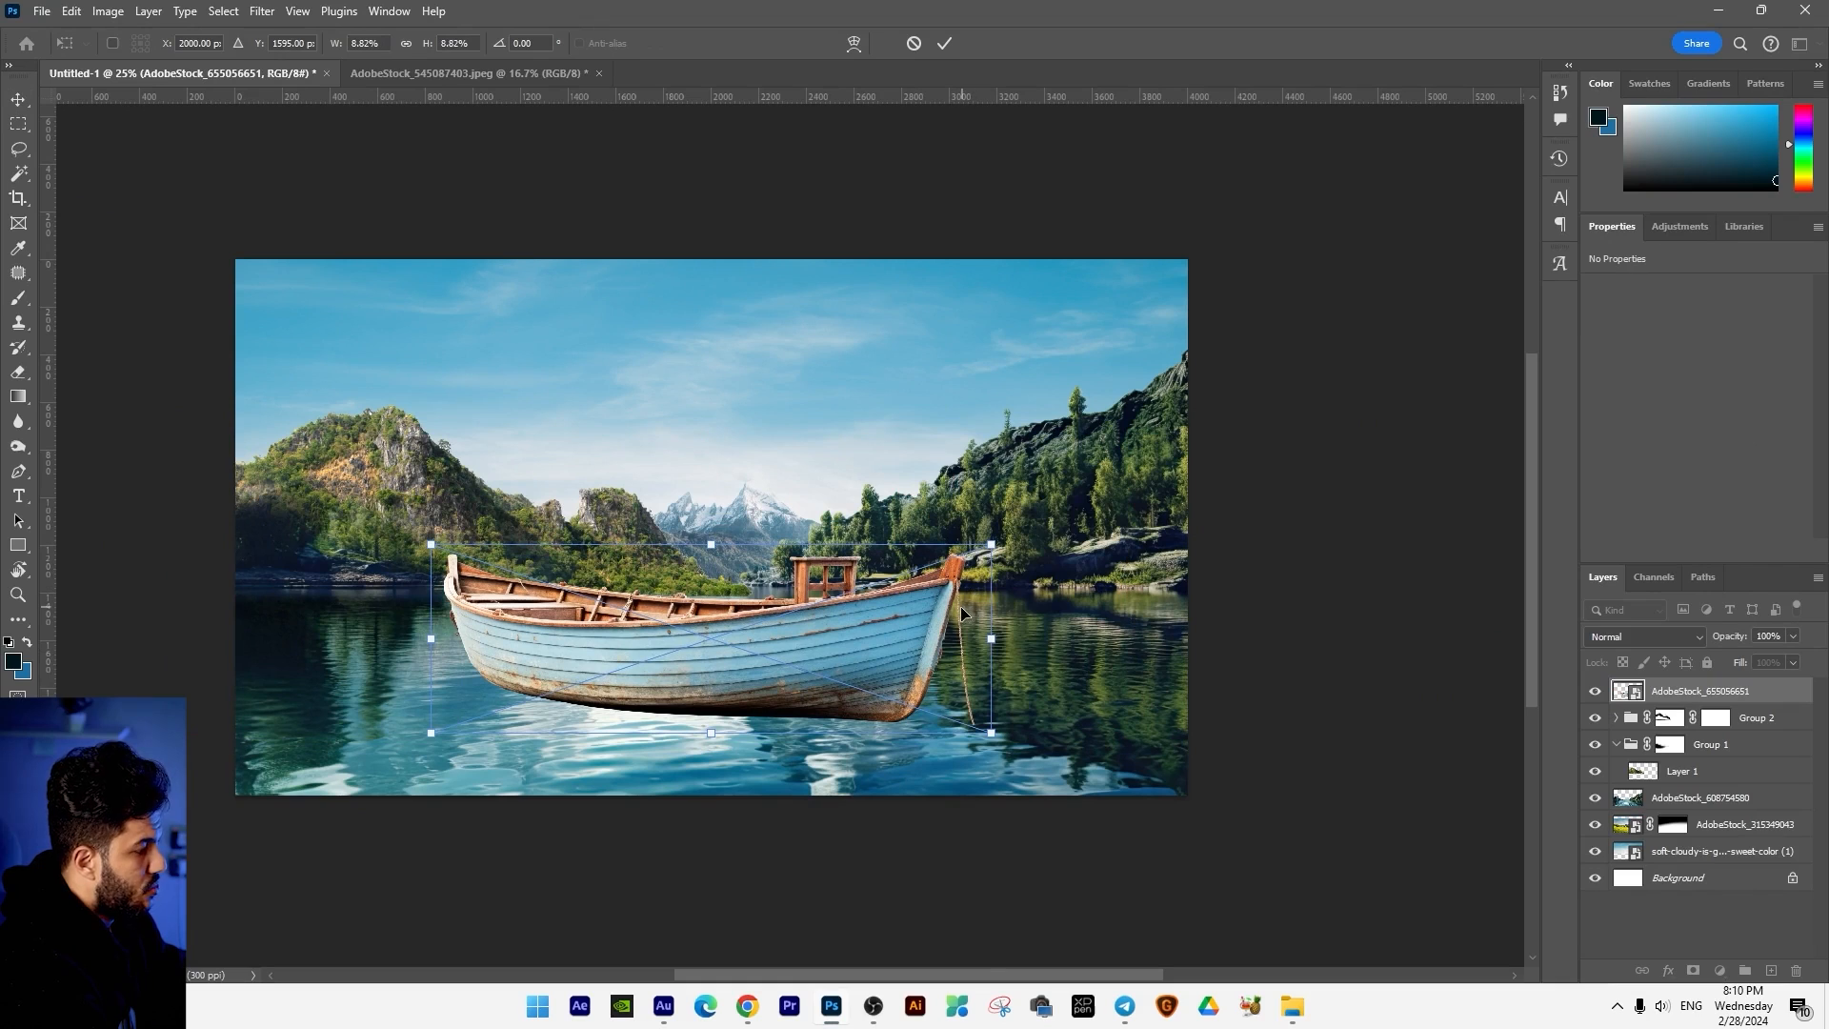
pyautogui.rightClick(956, 607)
pyautogui.click(995, 583)
pyautogui.moveTo(917, 644); pyautogui.dragTo(923, 627)
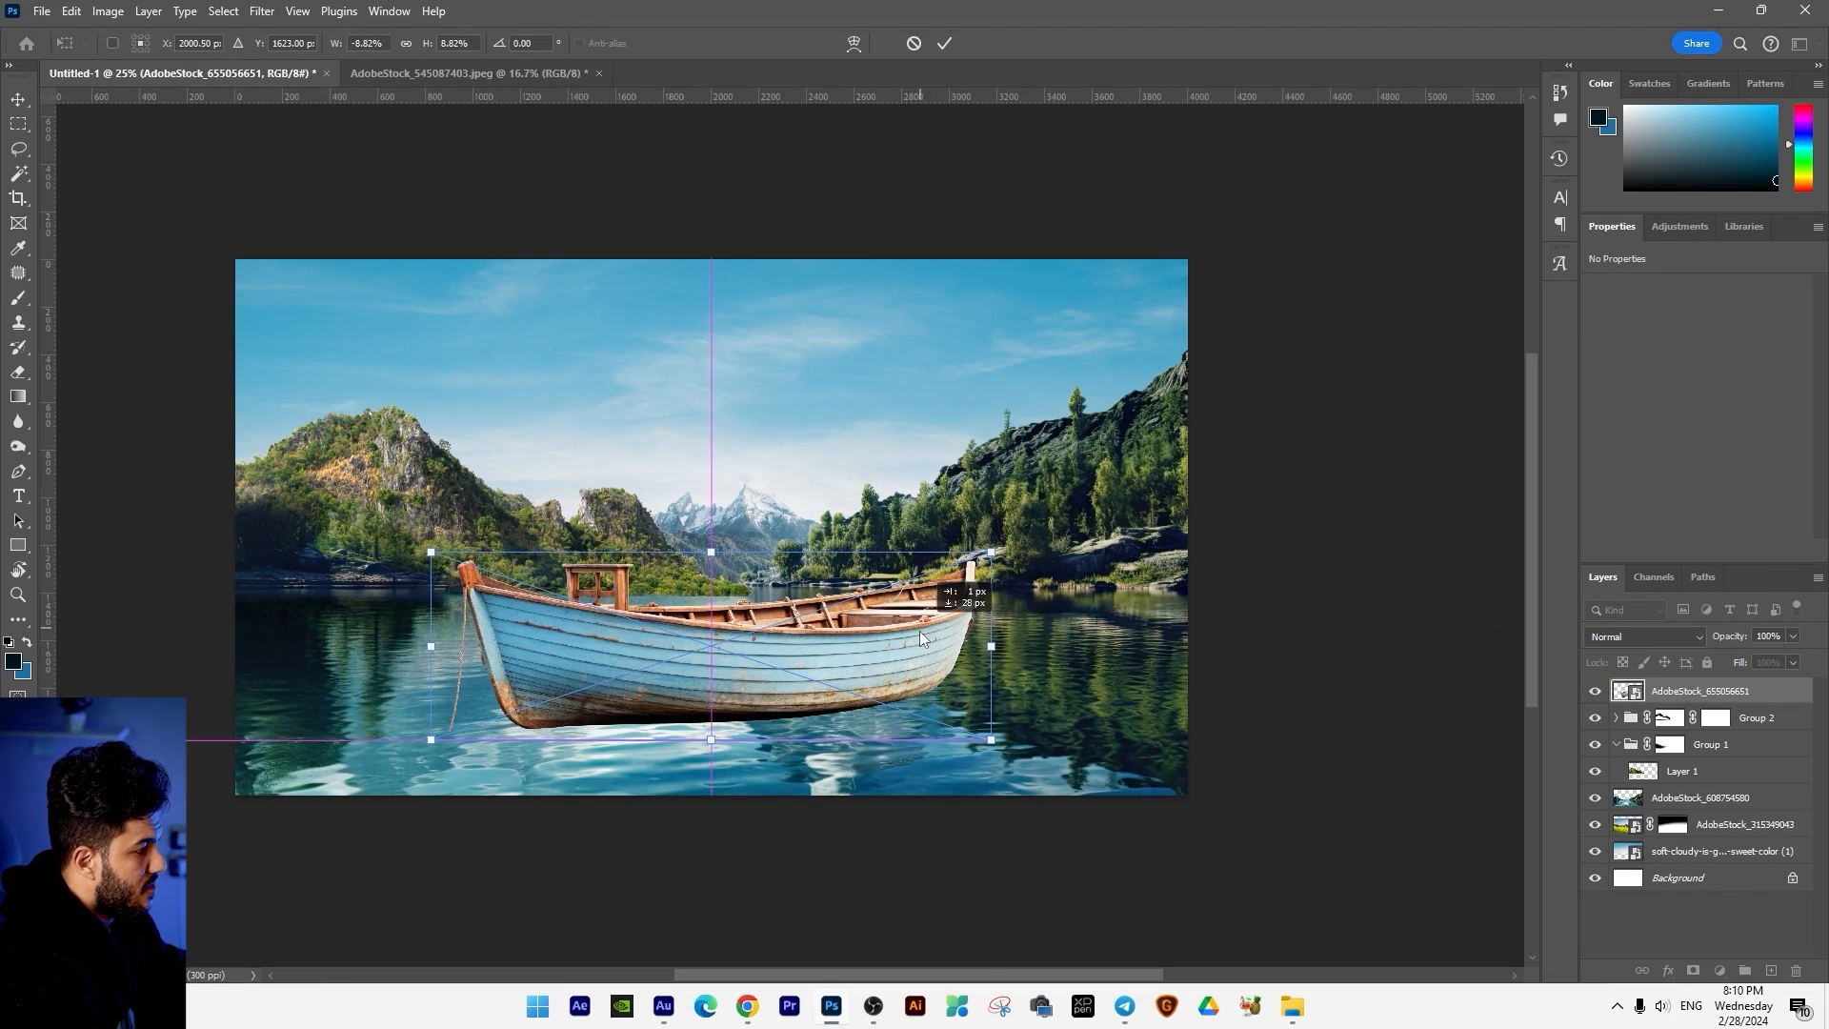
pyautogui.moveTo(991, 546); pyautogui.dragTo(925, 610)
pyautogui.press('Return')
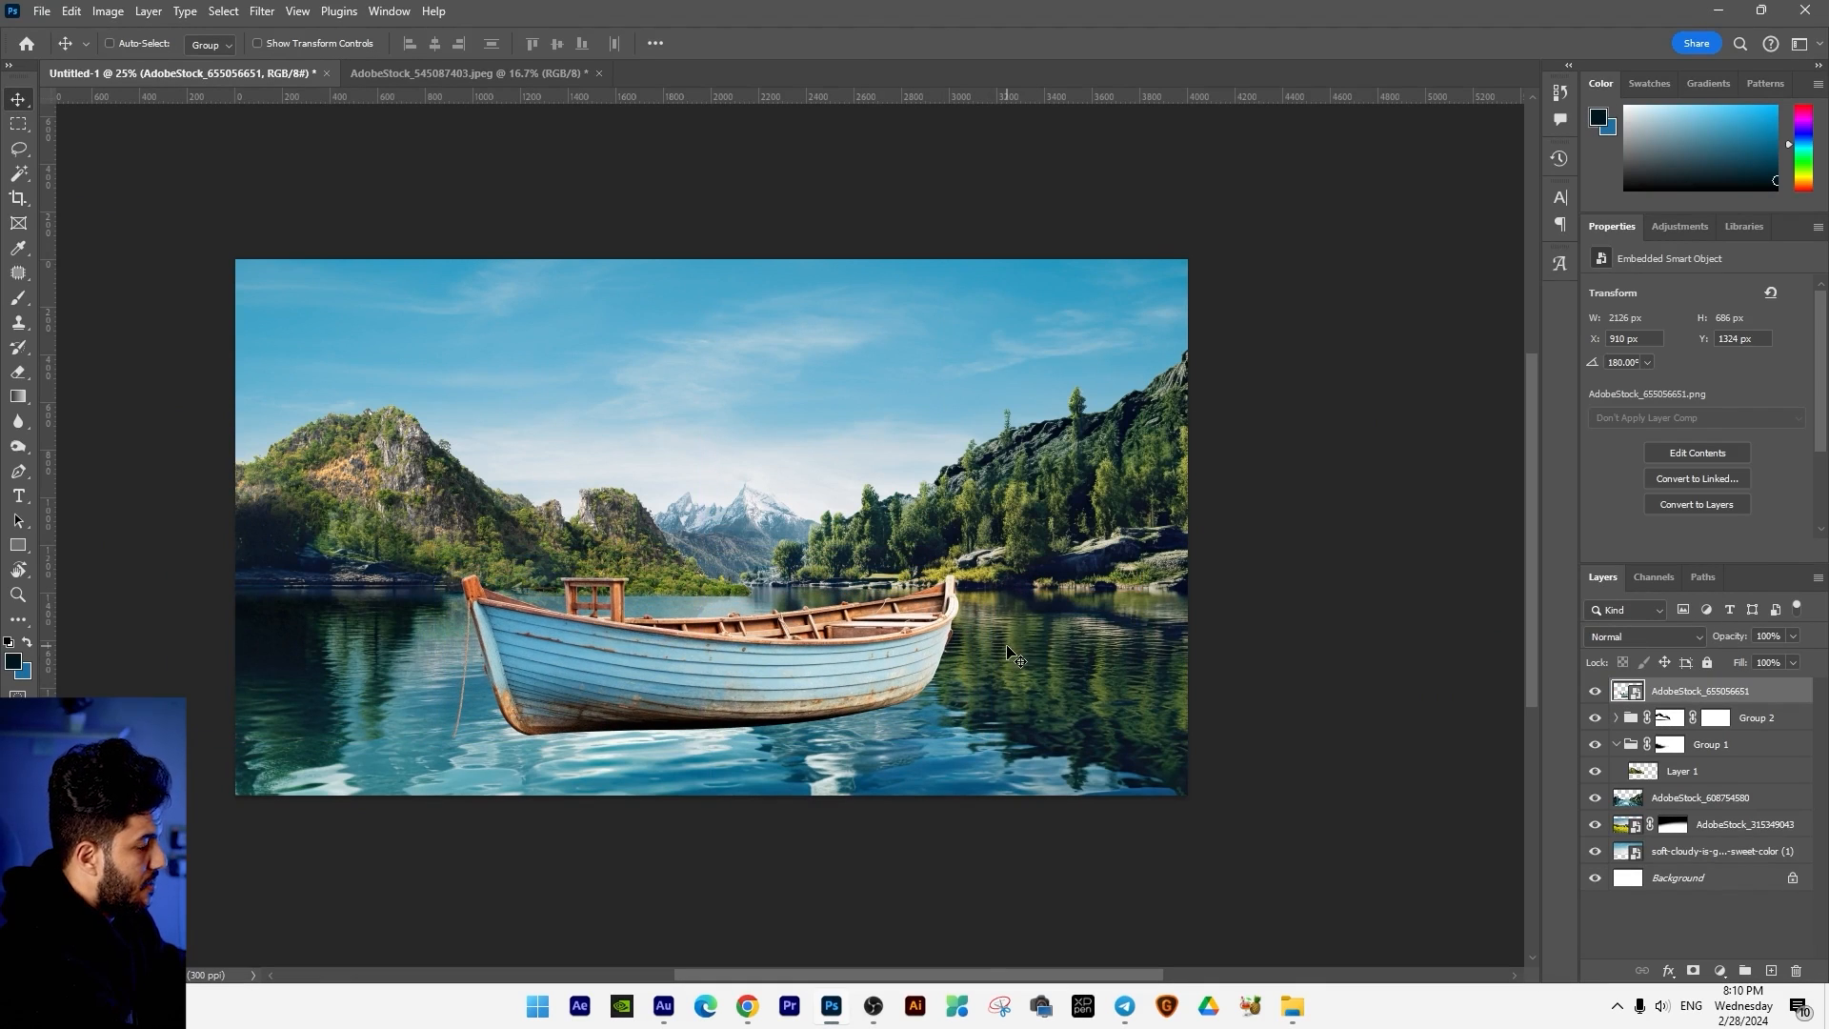
# Step: Place the leafy tree trunk image AdobeStock_528656911.png in the composite and scale it down against the canvas's lower-left edge
pyautogui.hotkey('alt', 'Tab')
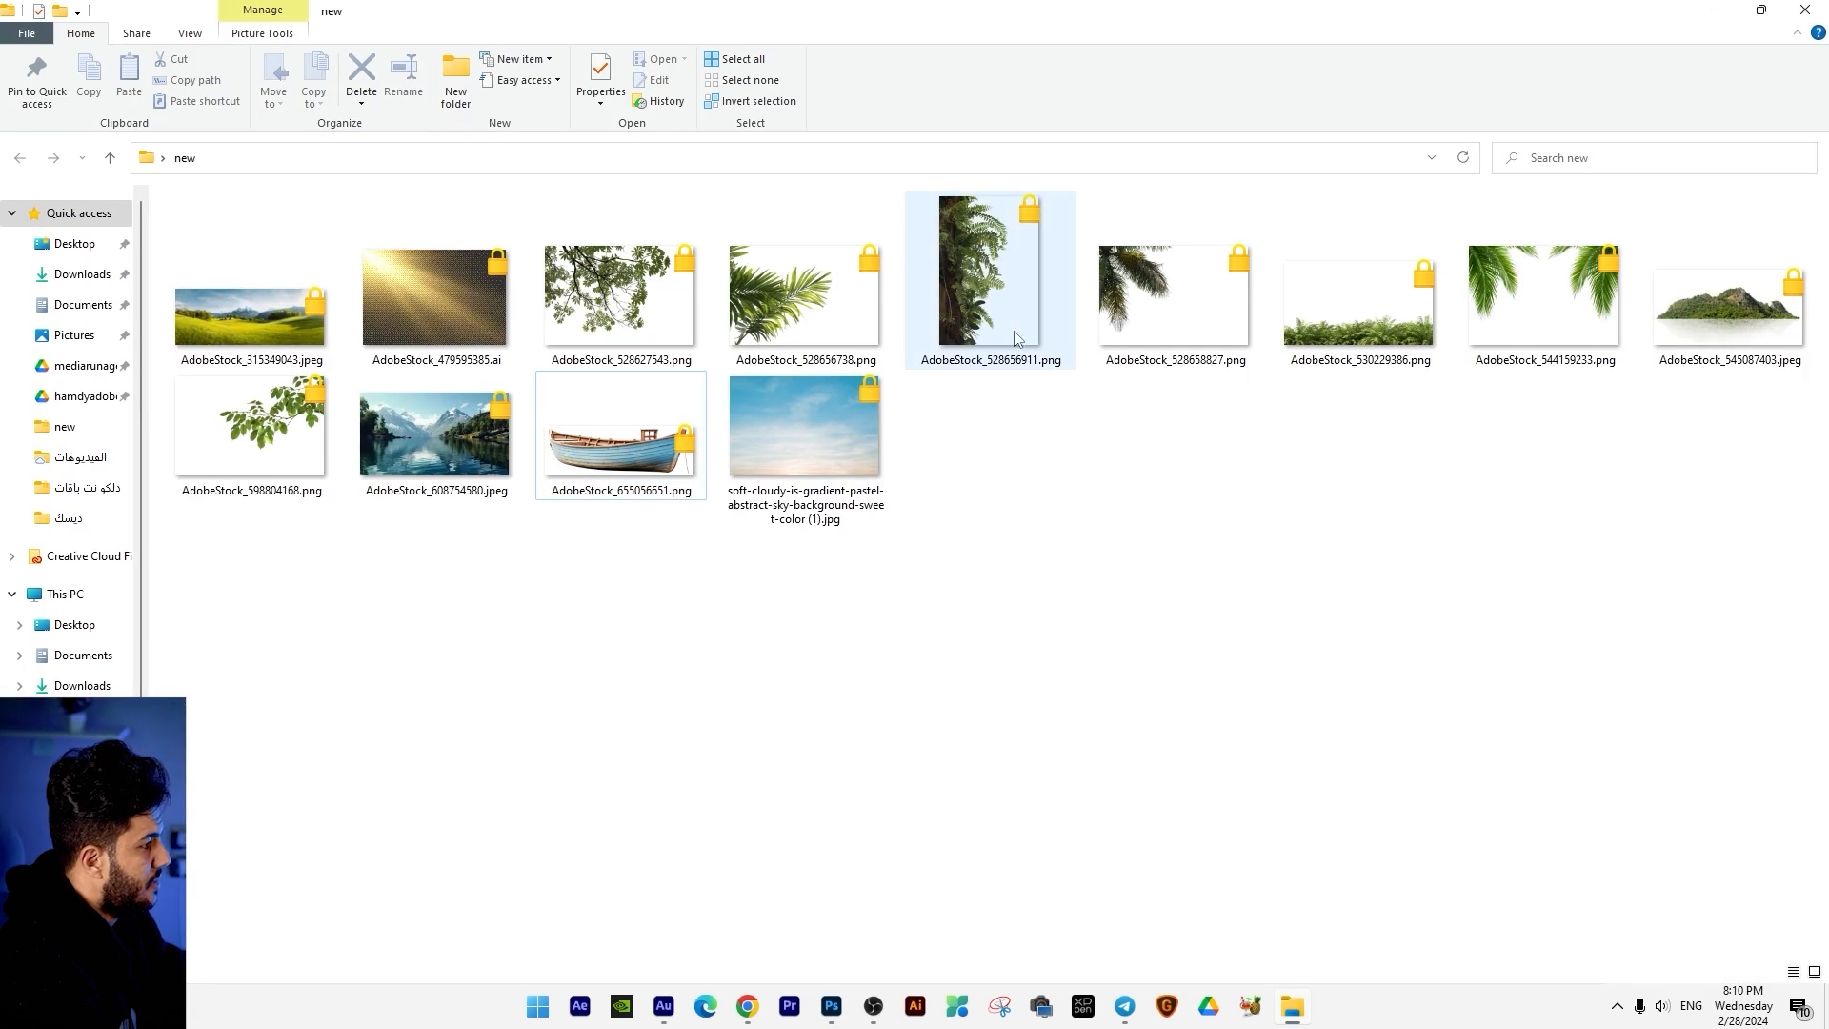
pyautogui.moveTo(999, 305); pyautogui.dragTo(516, 479)
pyautogui.hotkey('alt', 'Tab')
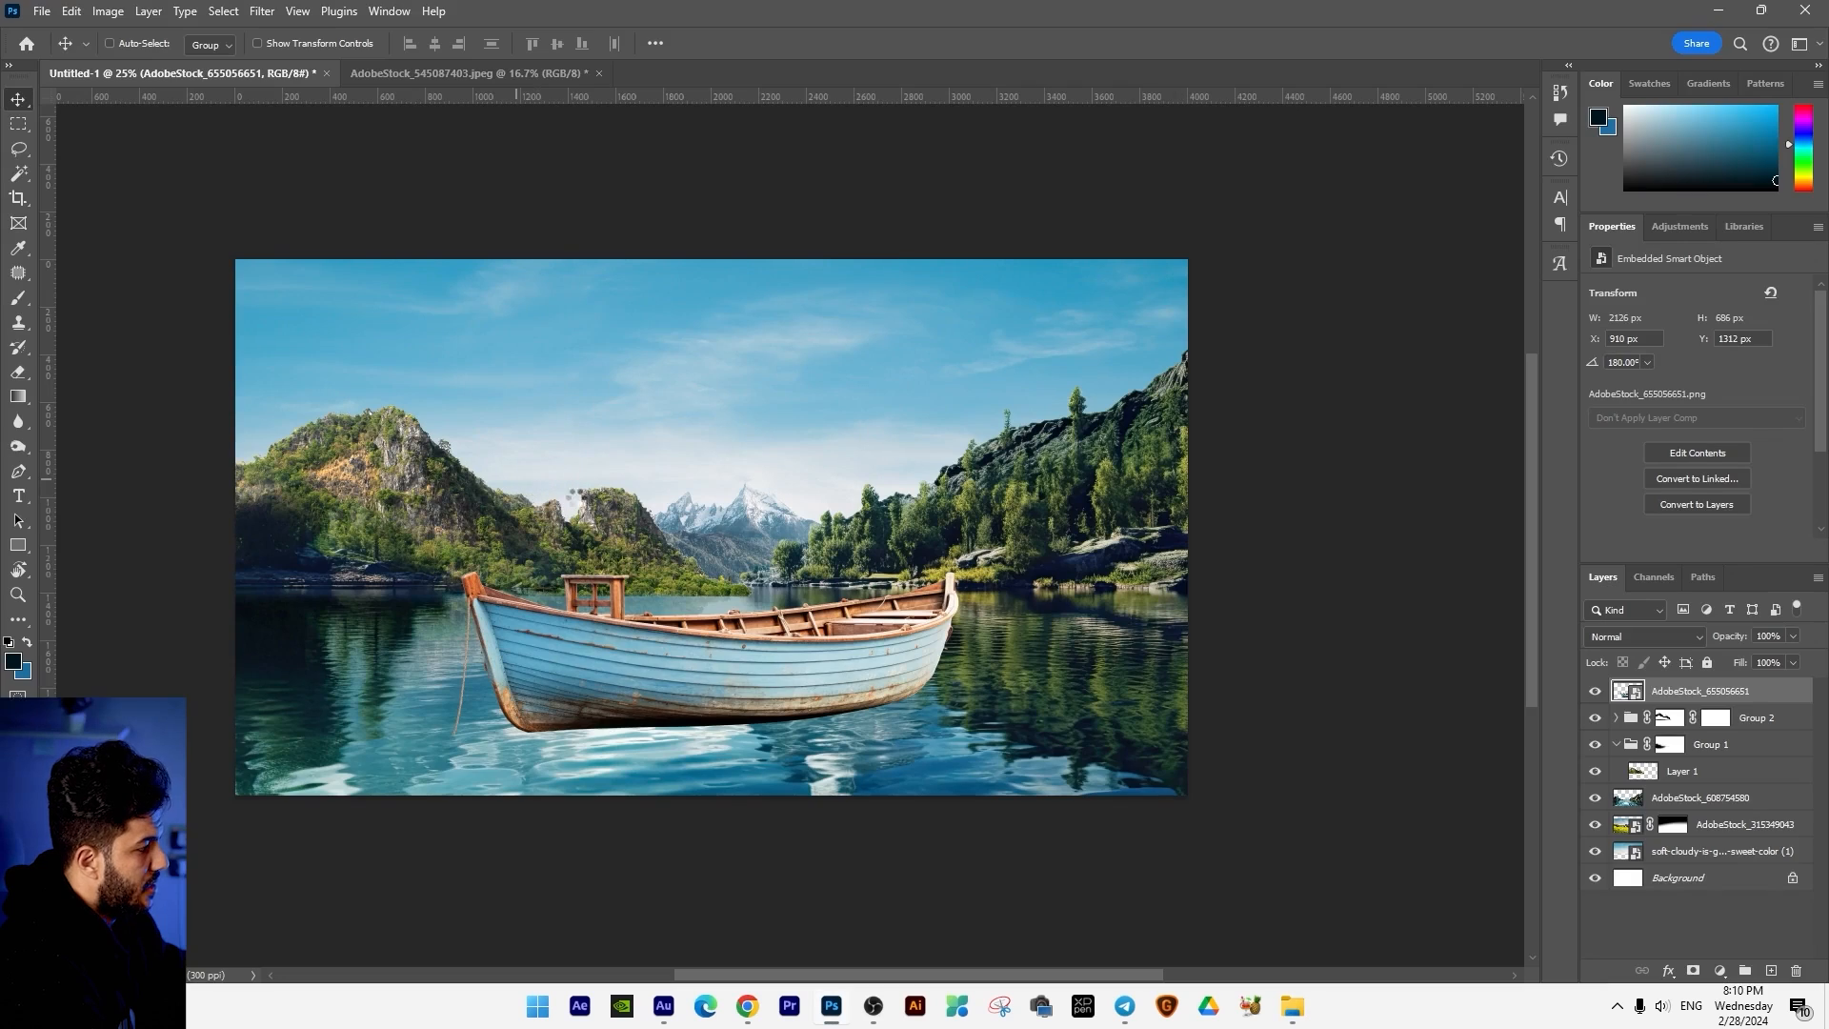
pyautogui.moveTo(729, 593); pyautogui.dragTo(443, 579)
pyautogui.moveTo(592, 268); pyautogui.dragTo(505, 357)
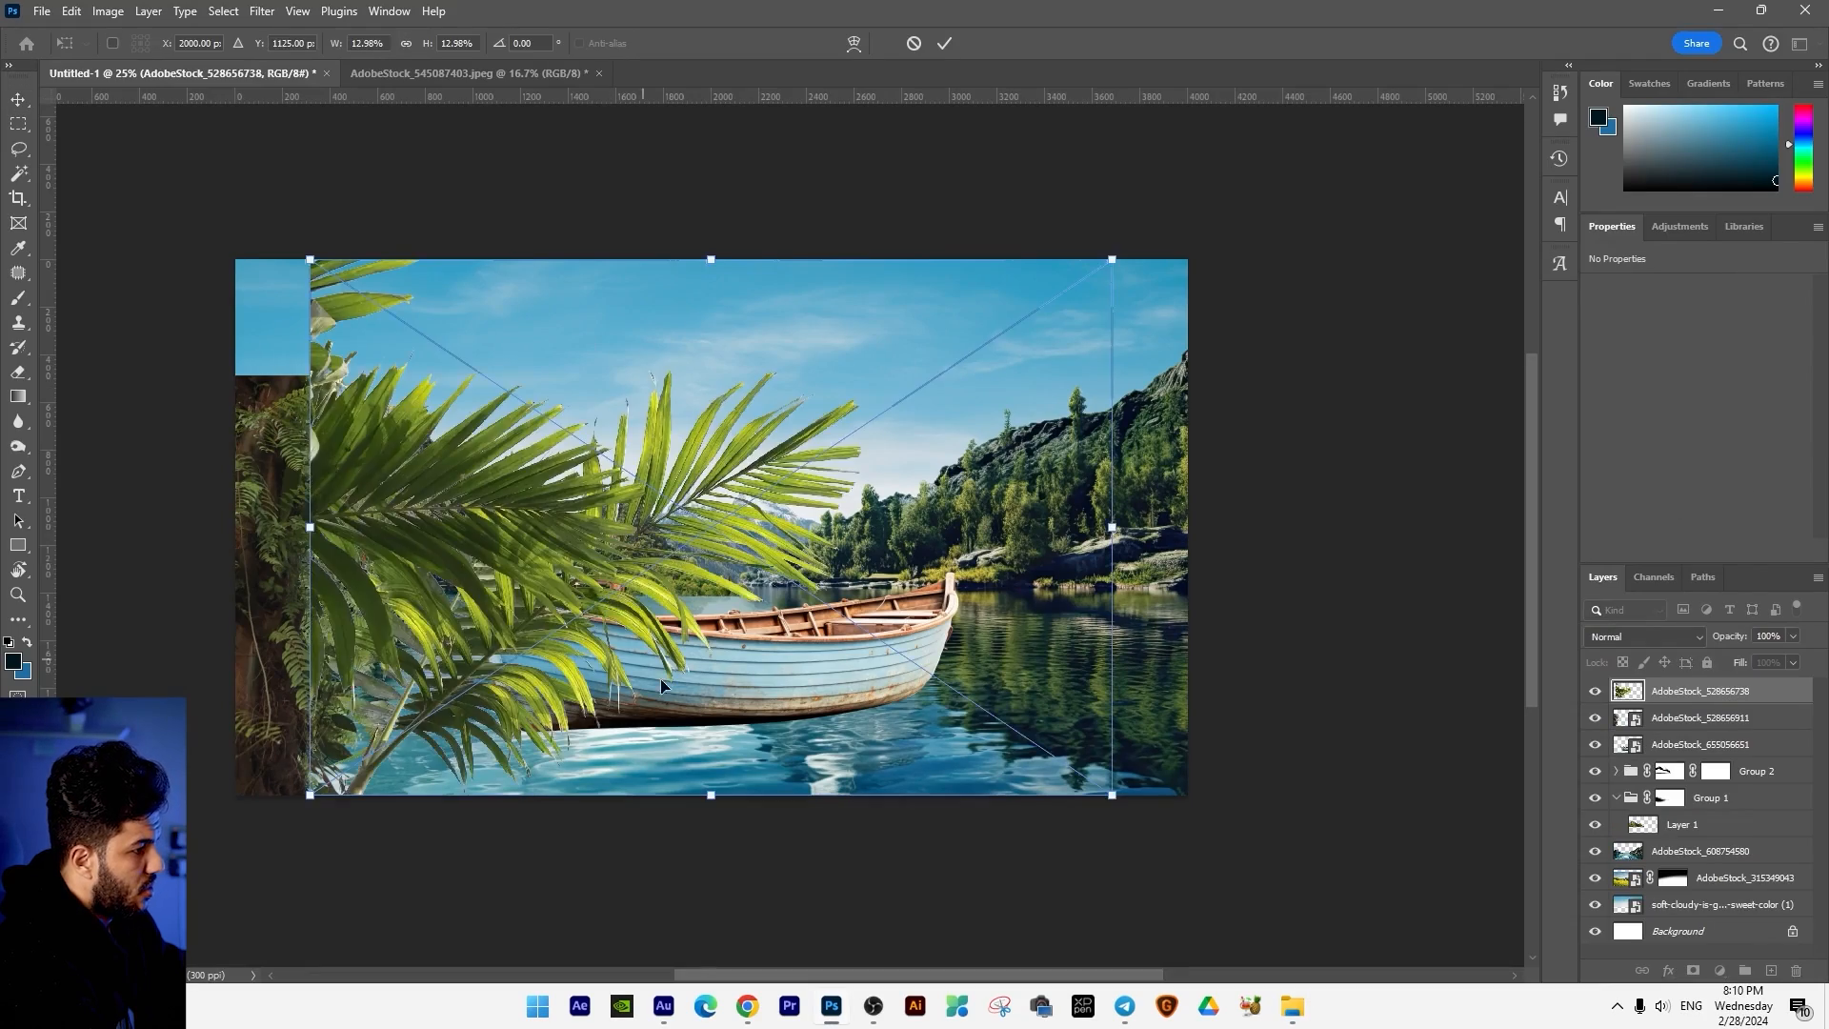
# Step: Scale the placed palm leaves AdobeStock_528656738 down to 1370 px wide, rotate them to -8.91° and position them in the canvas's upper-left corner
pyautogui.moveTo(1029, 400); pyautogui.dragTo(724, 838)
pyautogui.moveTo(665, 683); pyautogui.dragTo(509, 744)
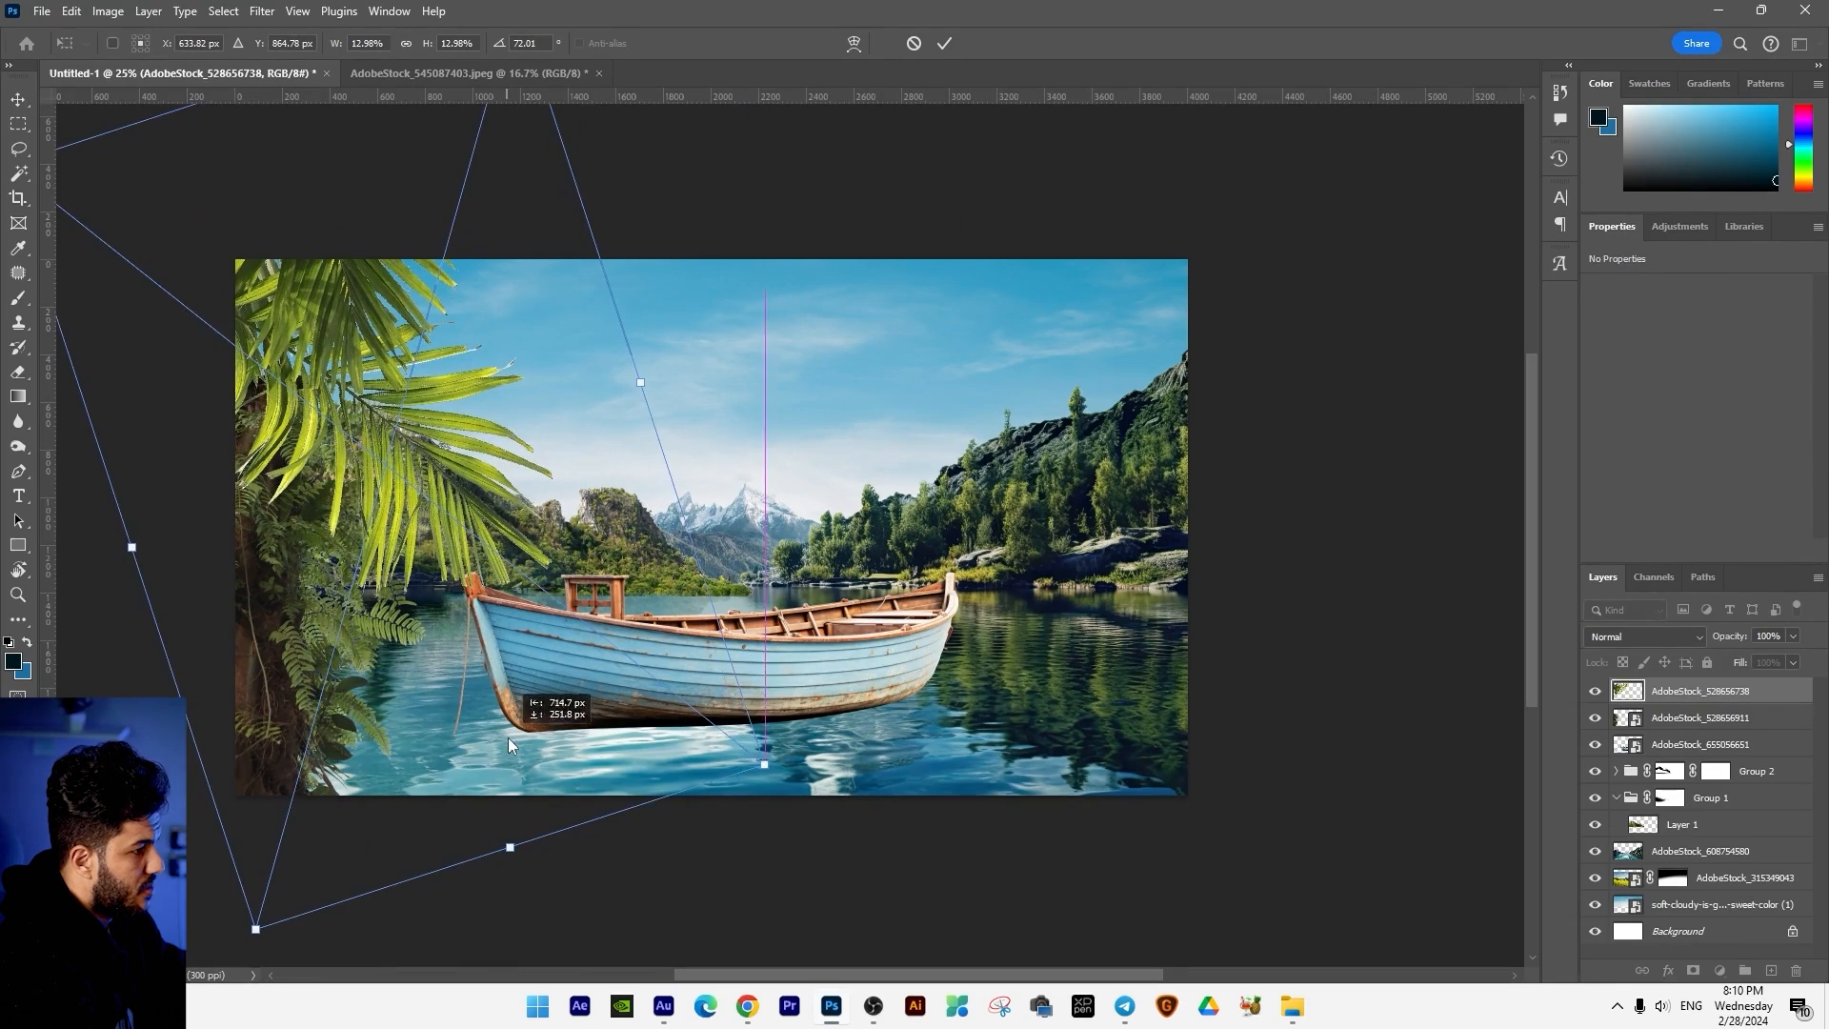
pyautogui.moveTo(778, 779); pyautogui.dragTo(454, 372)
pyautogui.press('Return')
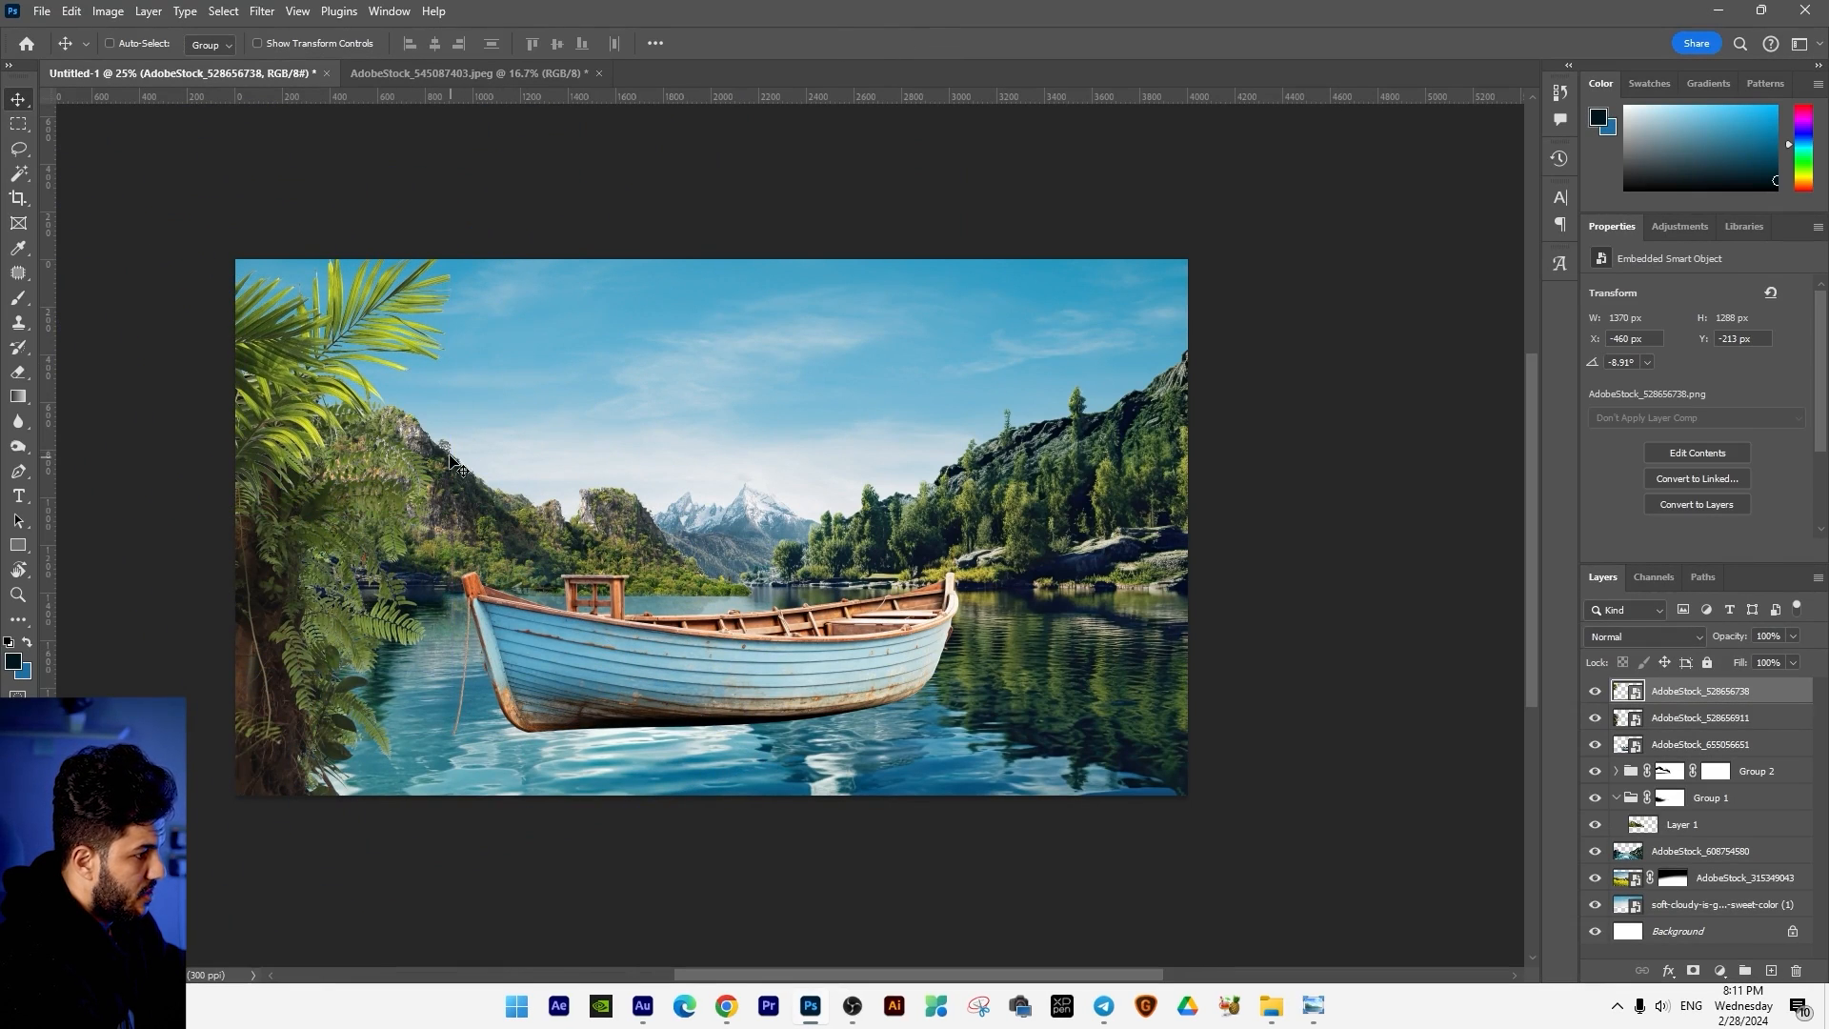
pyautogui.moveTo(451, 462); pyautogui.dragTo(454, 445)
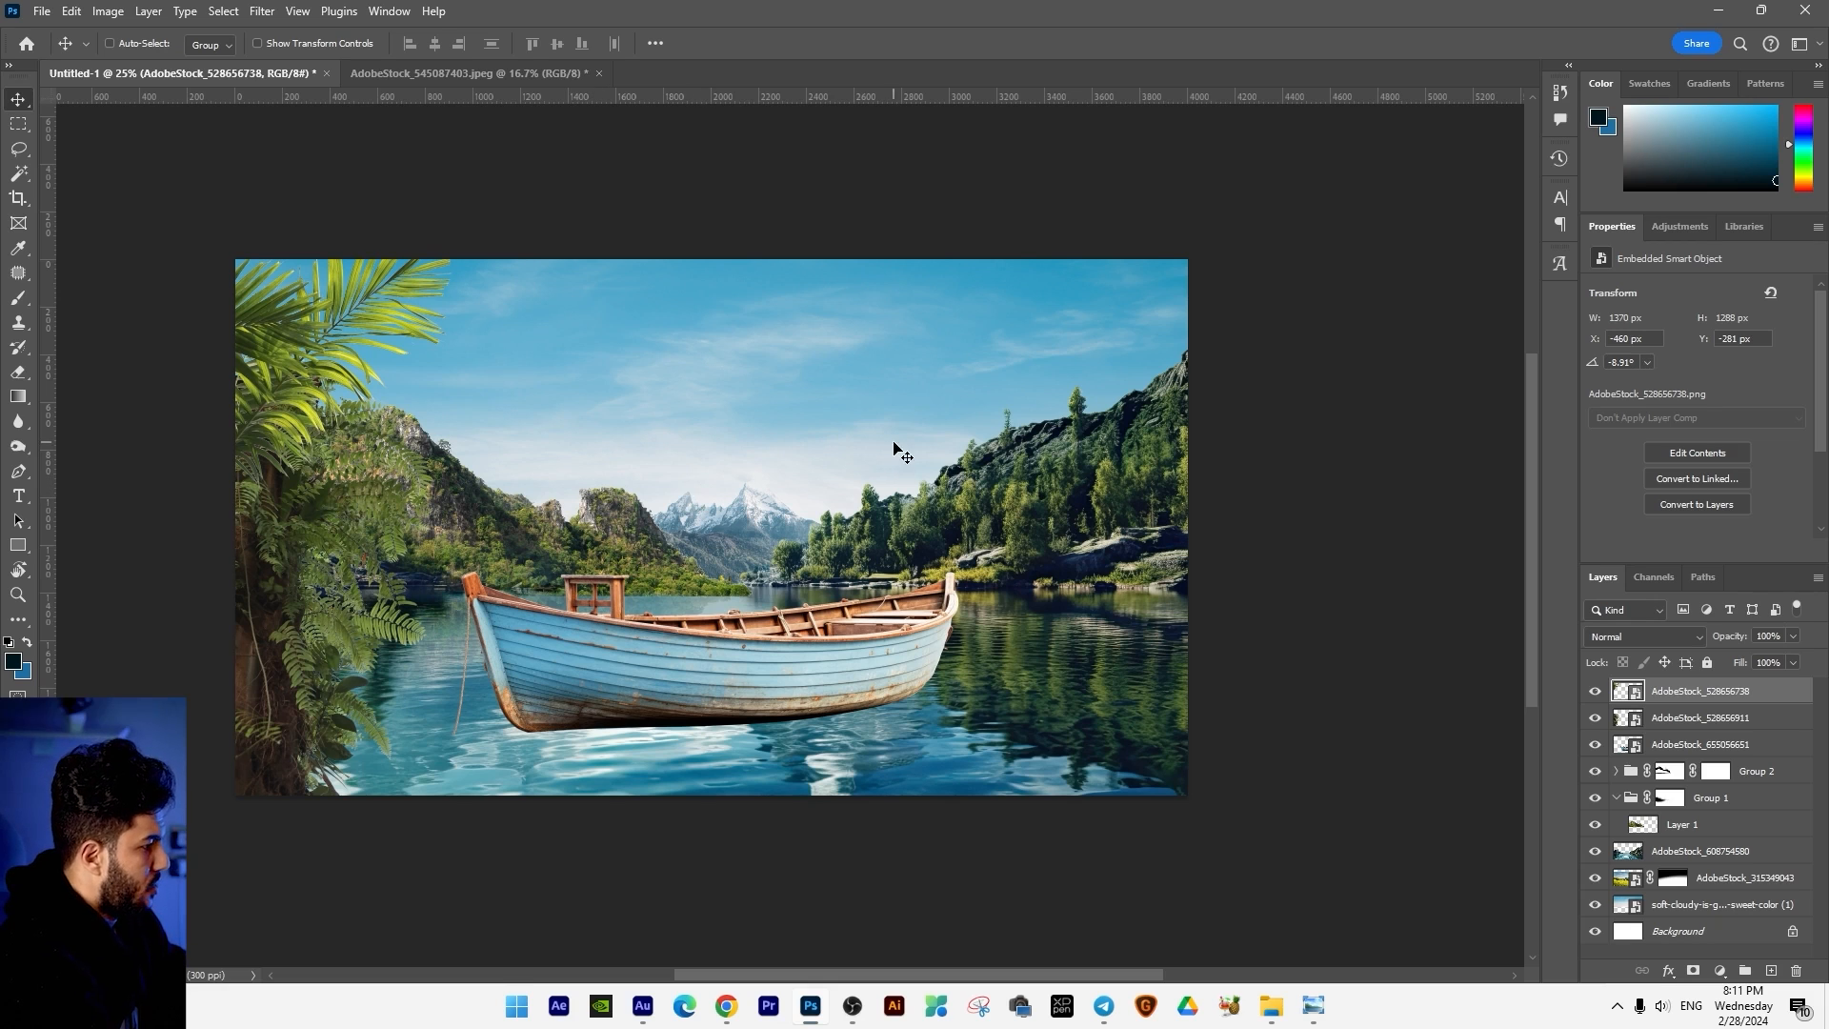
# Step: Place the fern image AdobeStock_530229386.png in the composite along the bottom edge of the canvas
pyautogui.hotkey('alt', 'Tab')
pyautogui.moveTo(1360, 303); pyautogui.dragTo(1057, 615)
pyautogui.hotkey('alt', 'Tab')
pyautogui.moveTo(1383, 267); pyautogui.dragTo(1217, 356)
pyautogui.moveTo(1115, 457); pyautogui.dragTo(1059, 586)
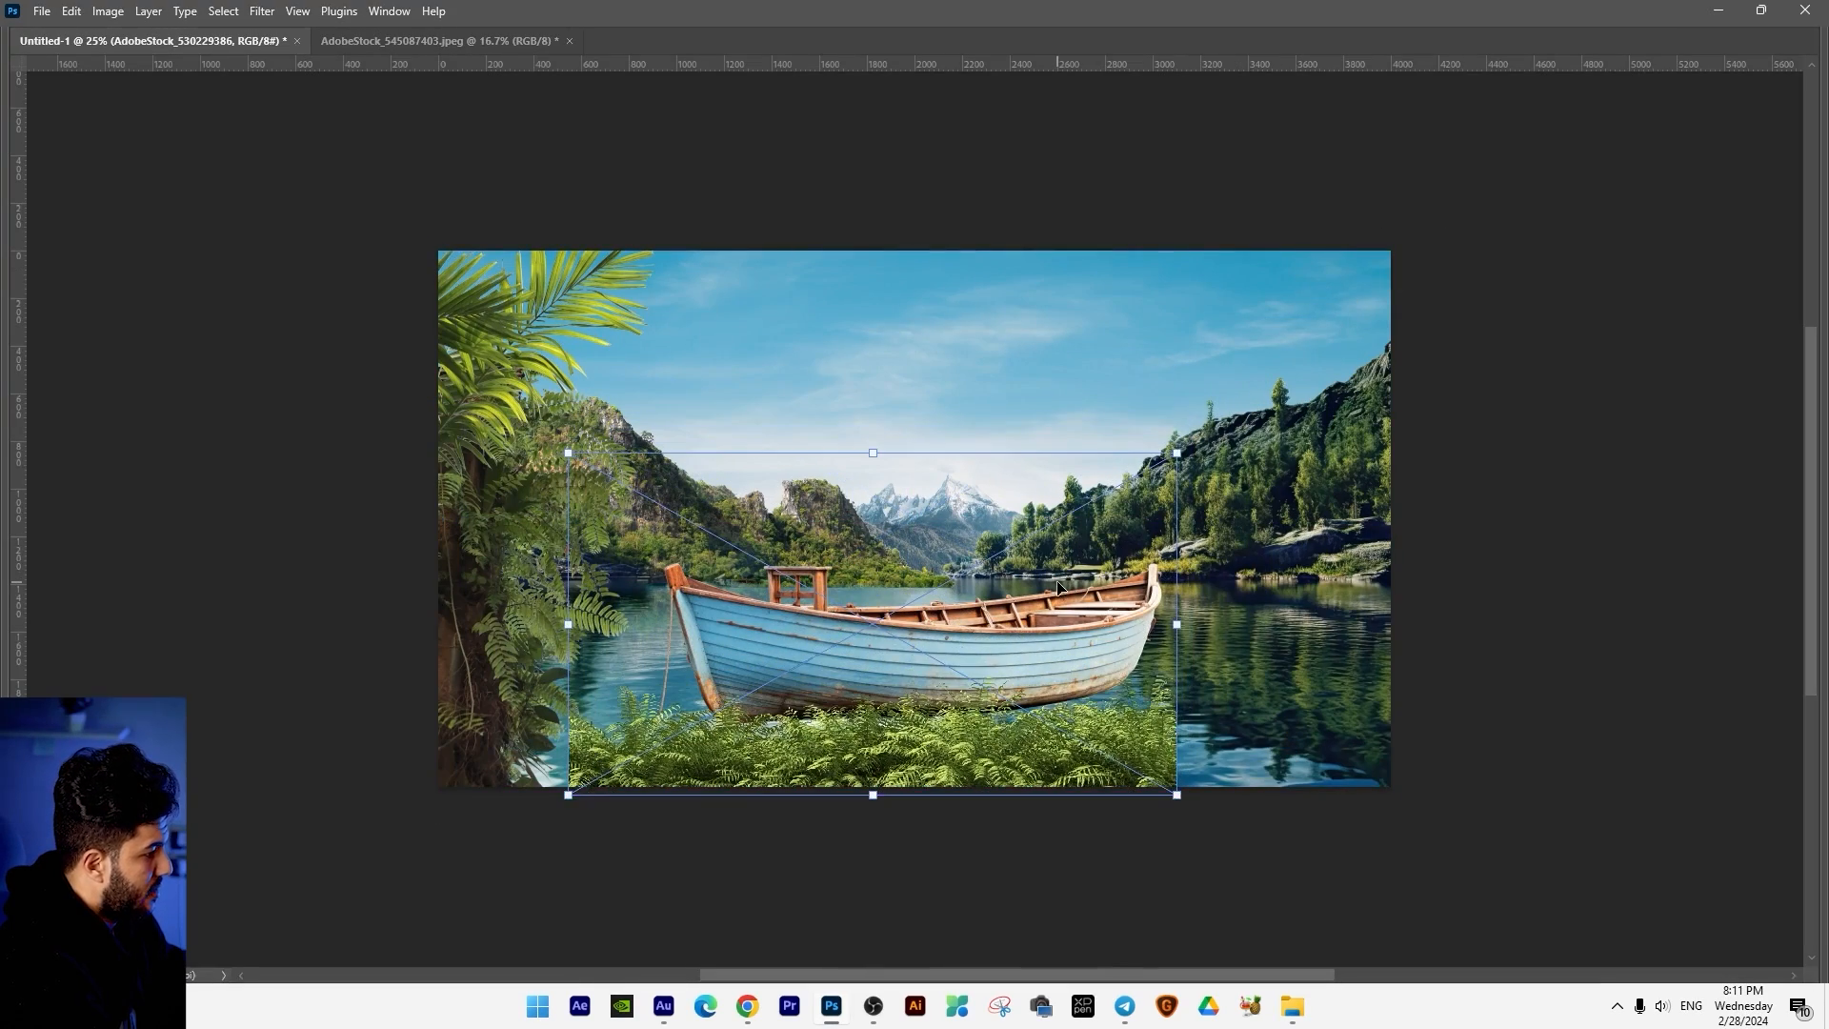
pyautogui.press('Return')
# Step: Stack the fern layer directly above the boat layer and resize the ferns to 2222 px wide at the canvas's lower left
pyautogui.press('Tab')
pyautogui.moveTo(1639, 713); pyautogui.dragTo(1638, 777)
pyautogui.moveTo(1068, 786); pyautogui.dragTo(976, 786)
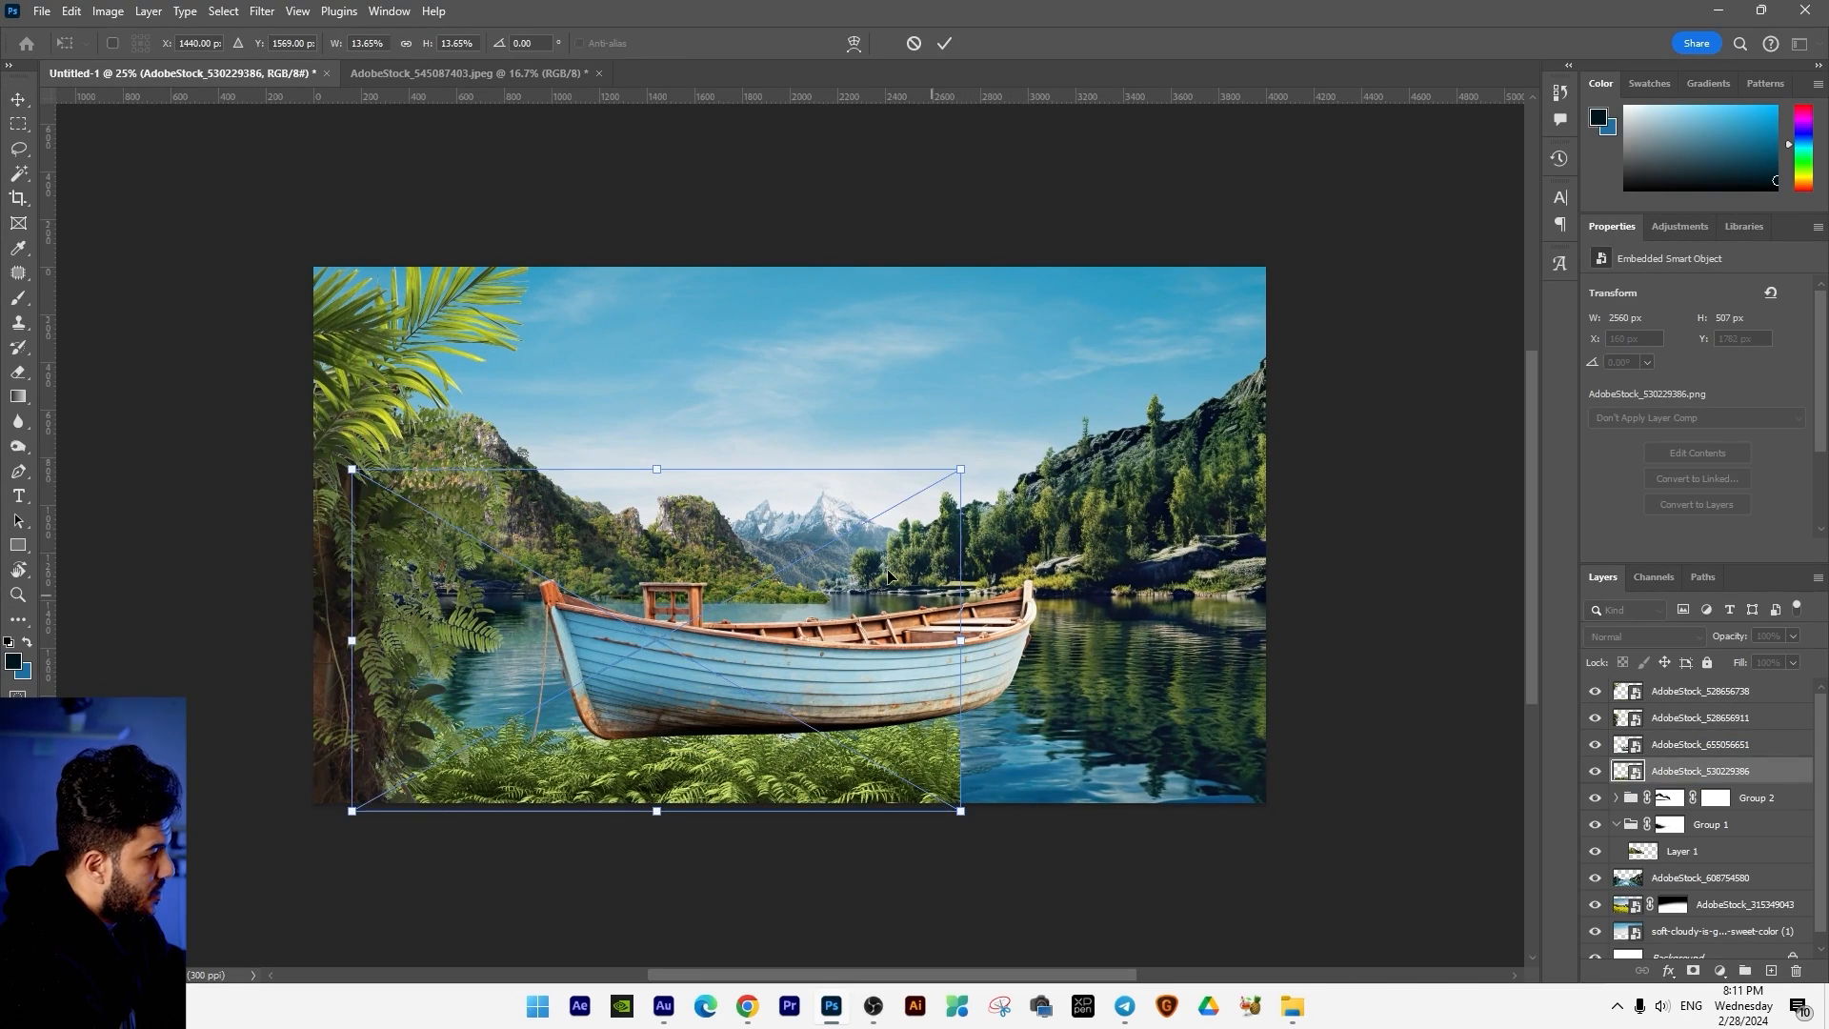
pyautogui.hotkey('ctrl', ']')
pyautogui.hotkey('ctrl', 't')
pyautogui.moveTo(961, 469); pyautogui.dragTo(915, 495)
pyautogui.moveTo(837, 588); pyautogui.dragTo(819, 608)
pyautogui.moveTo(638, 516)
pyautogui.mouseDown()
pyautogui.moveTo(643, 432)
pyautogui.moveTo(673, 517)
pyautogui.mouseUp()
pyautogui.press('Return')
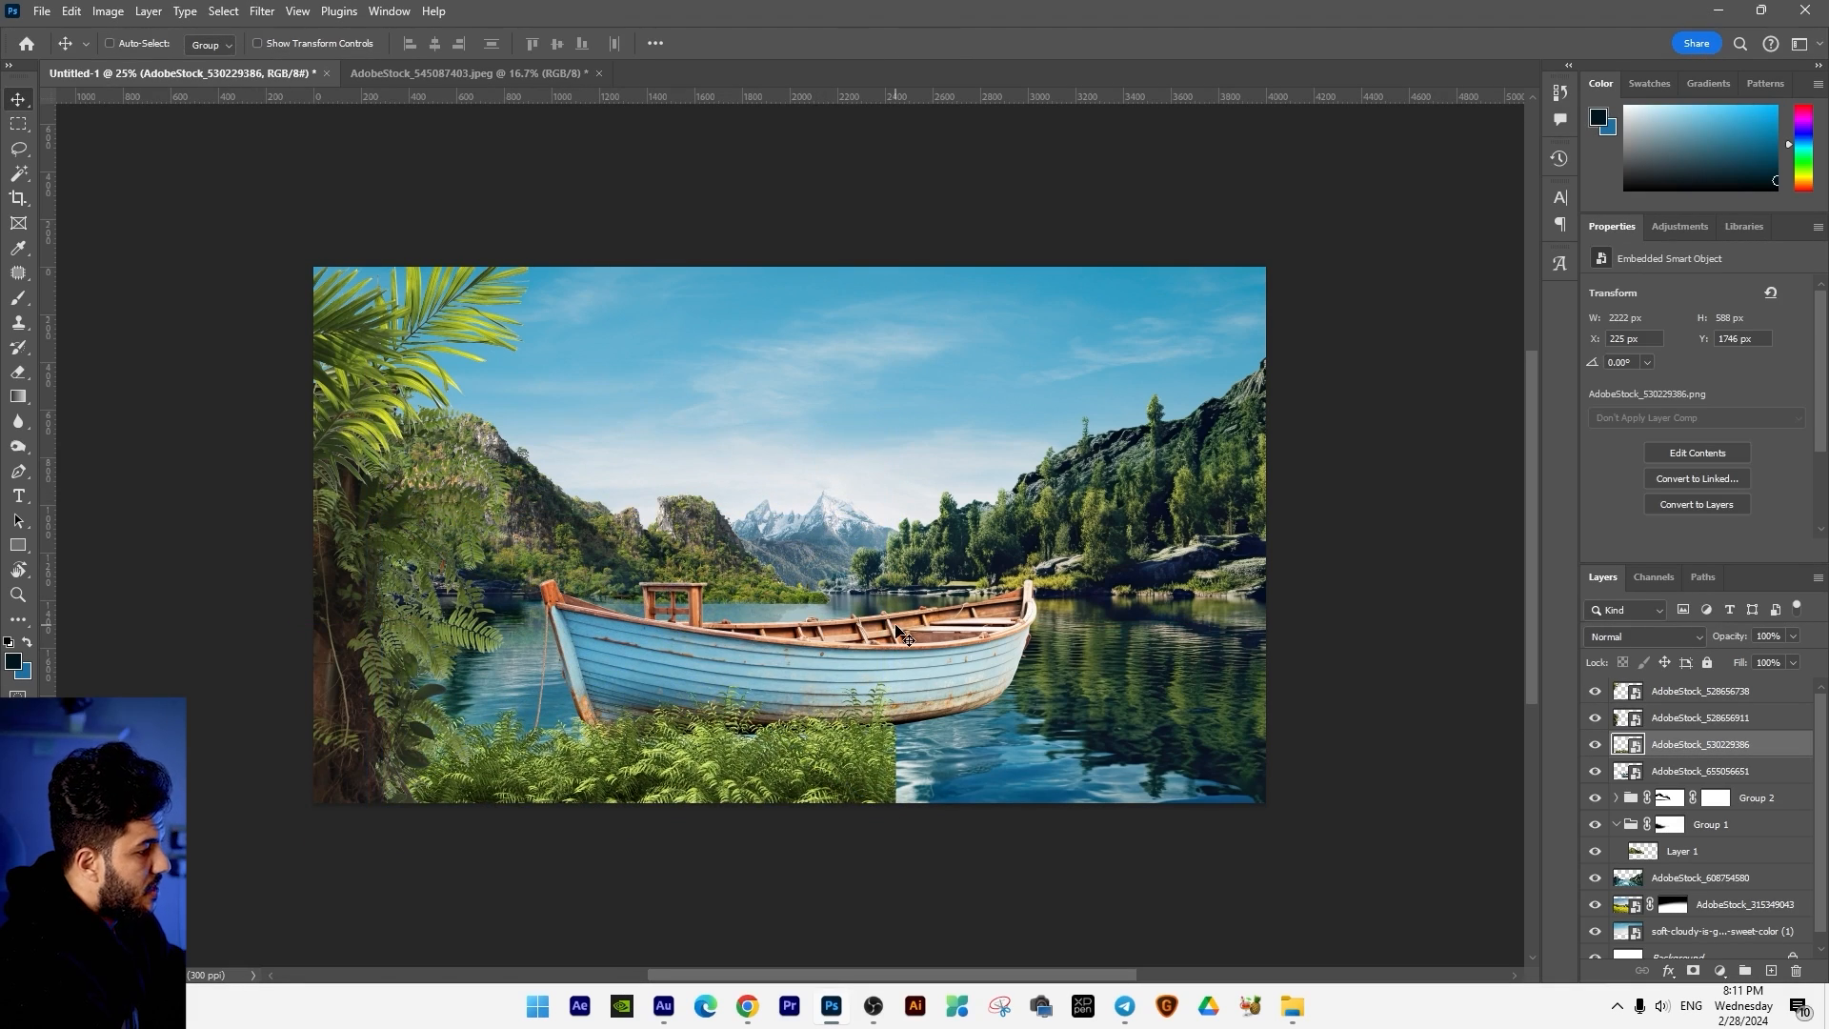
# Step: Duplicate the fern layer and mirror the copy at -11.00% width so it covers the rest of the bottom edge
pyautogui.hotkey('ctrl', 'j')
pyautogui.hotkey('ctrl', 't')
pyautogui.moveTo(368, 624); pyautogui.dragTo(1388, 596)
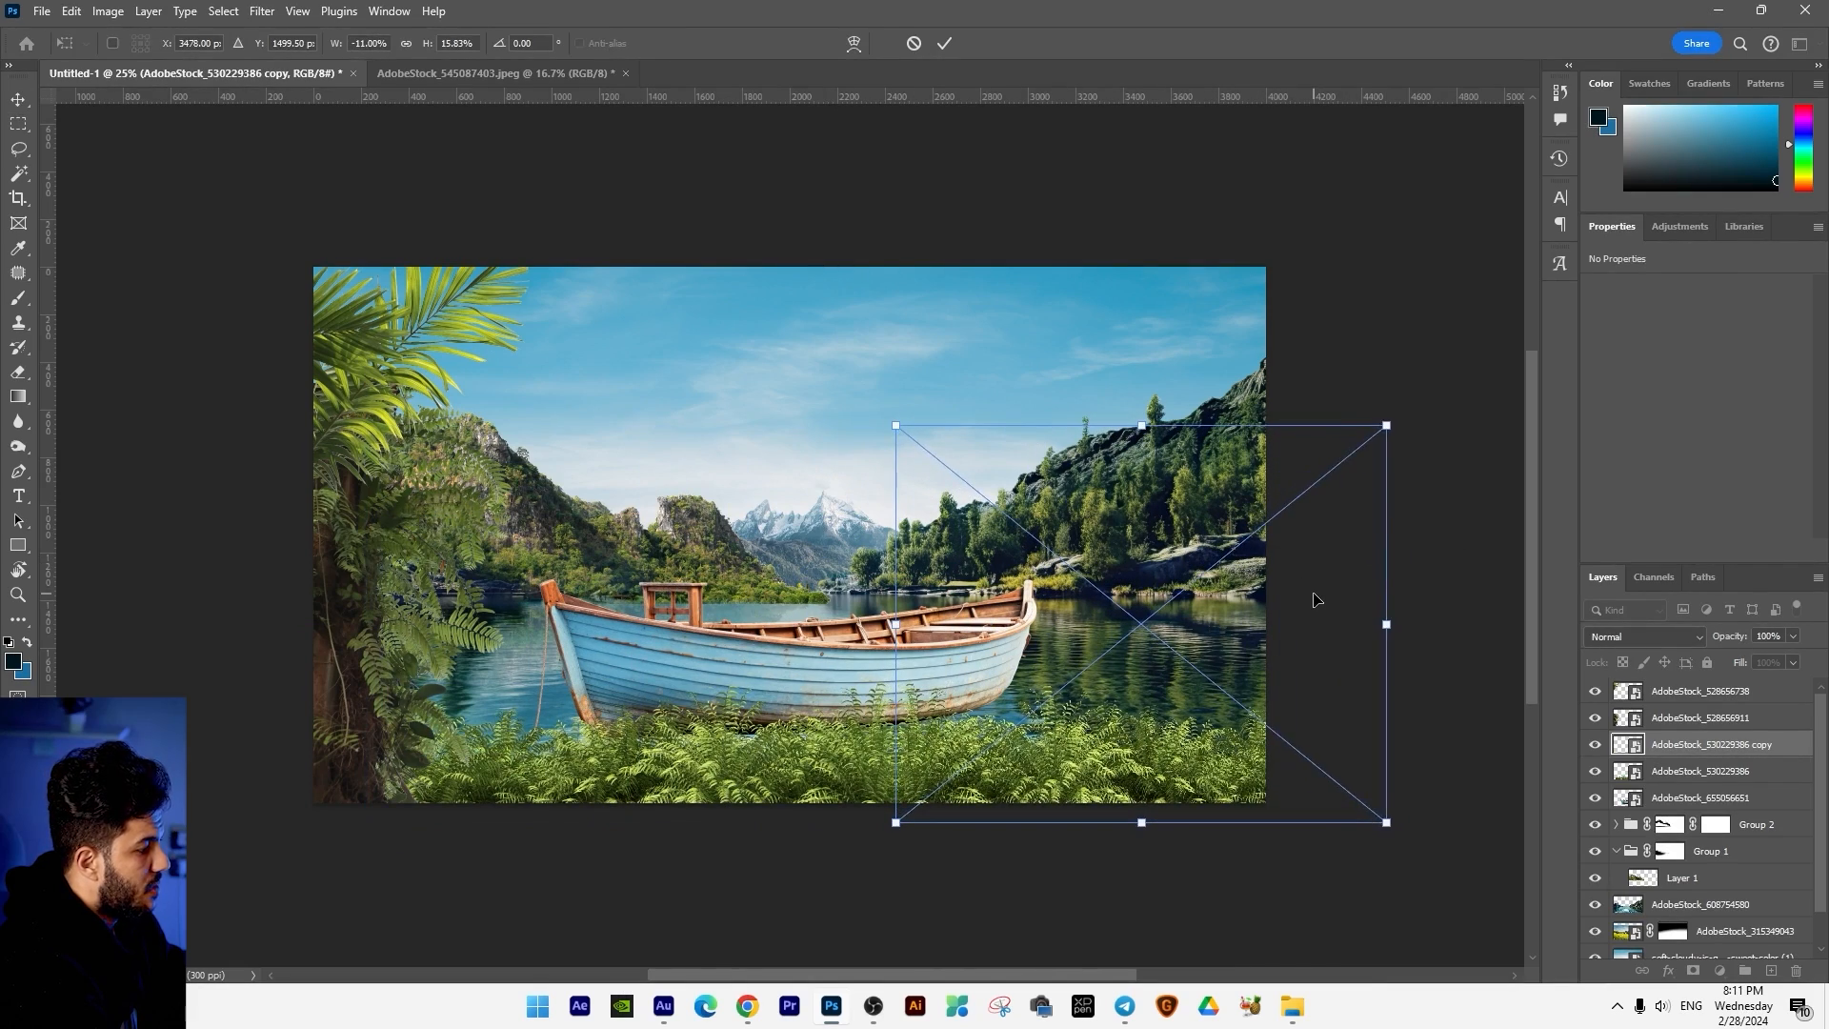
pyautogui.press('Return')
# Step: Scale both fern layers down together so their outer end meets the canvas's right edge
pyautogui.keyDown('shift'); pyautogui.click(1700, 771); pyautogui.keyUp('shift')
pyautogui.hotkey('ctrl', 't')
pyautogui.moveTo(1387, 682); pyautogui.dragTo(1289, 695)
pyautogui.press('Return')
# Step: Select the boat layer AdobeStock_655056651 and nudge the boat slightly to the right
pyautogui.rightClick(931, 673)
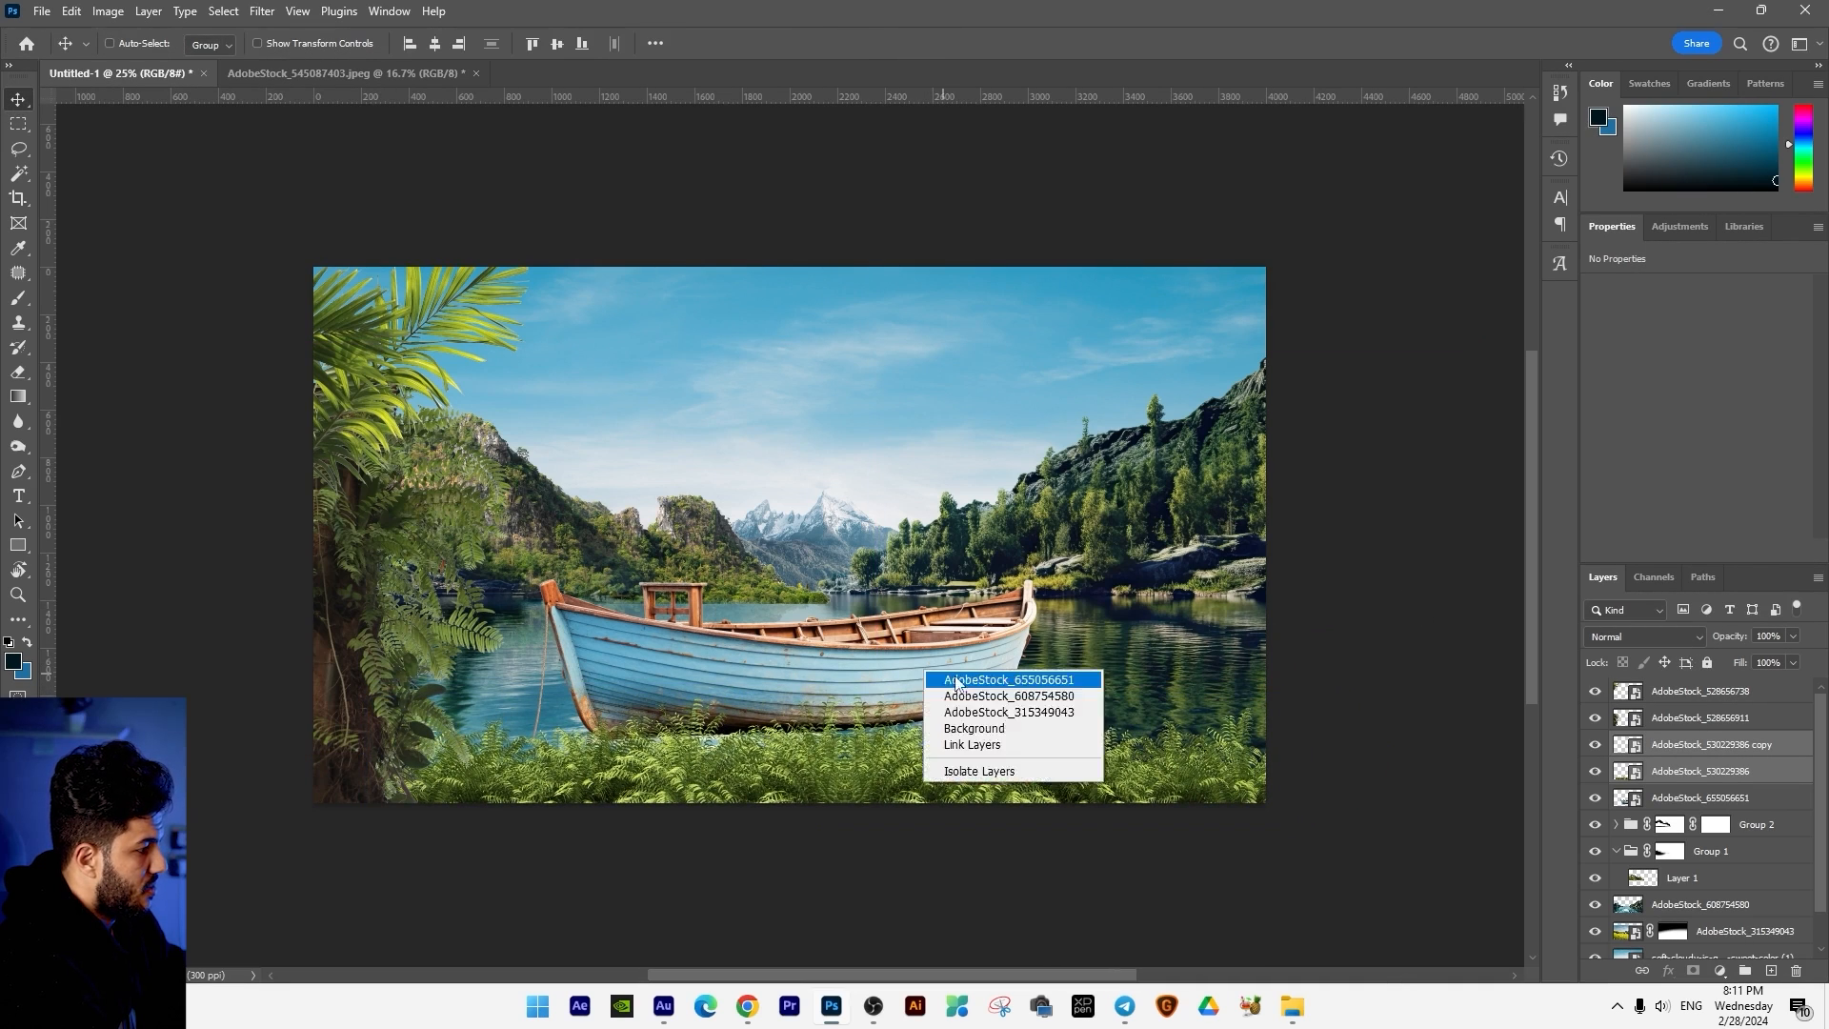
pyautogui.click(990, 681)
pyautogui.hotkey('shift', 'Right')
pyautogui.hotkey('shift', 'Right')
# Step: Place the palm tree image AdobeStock_528658827.png above the boat layer and flip it horizontally
pyautogui.hotkey('alt', 'Tab')
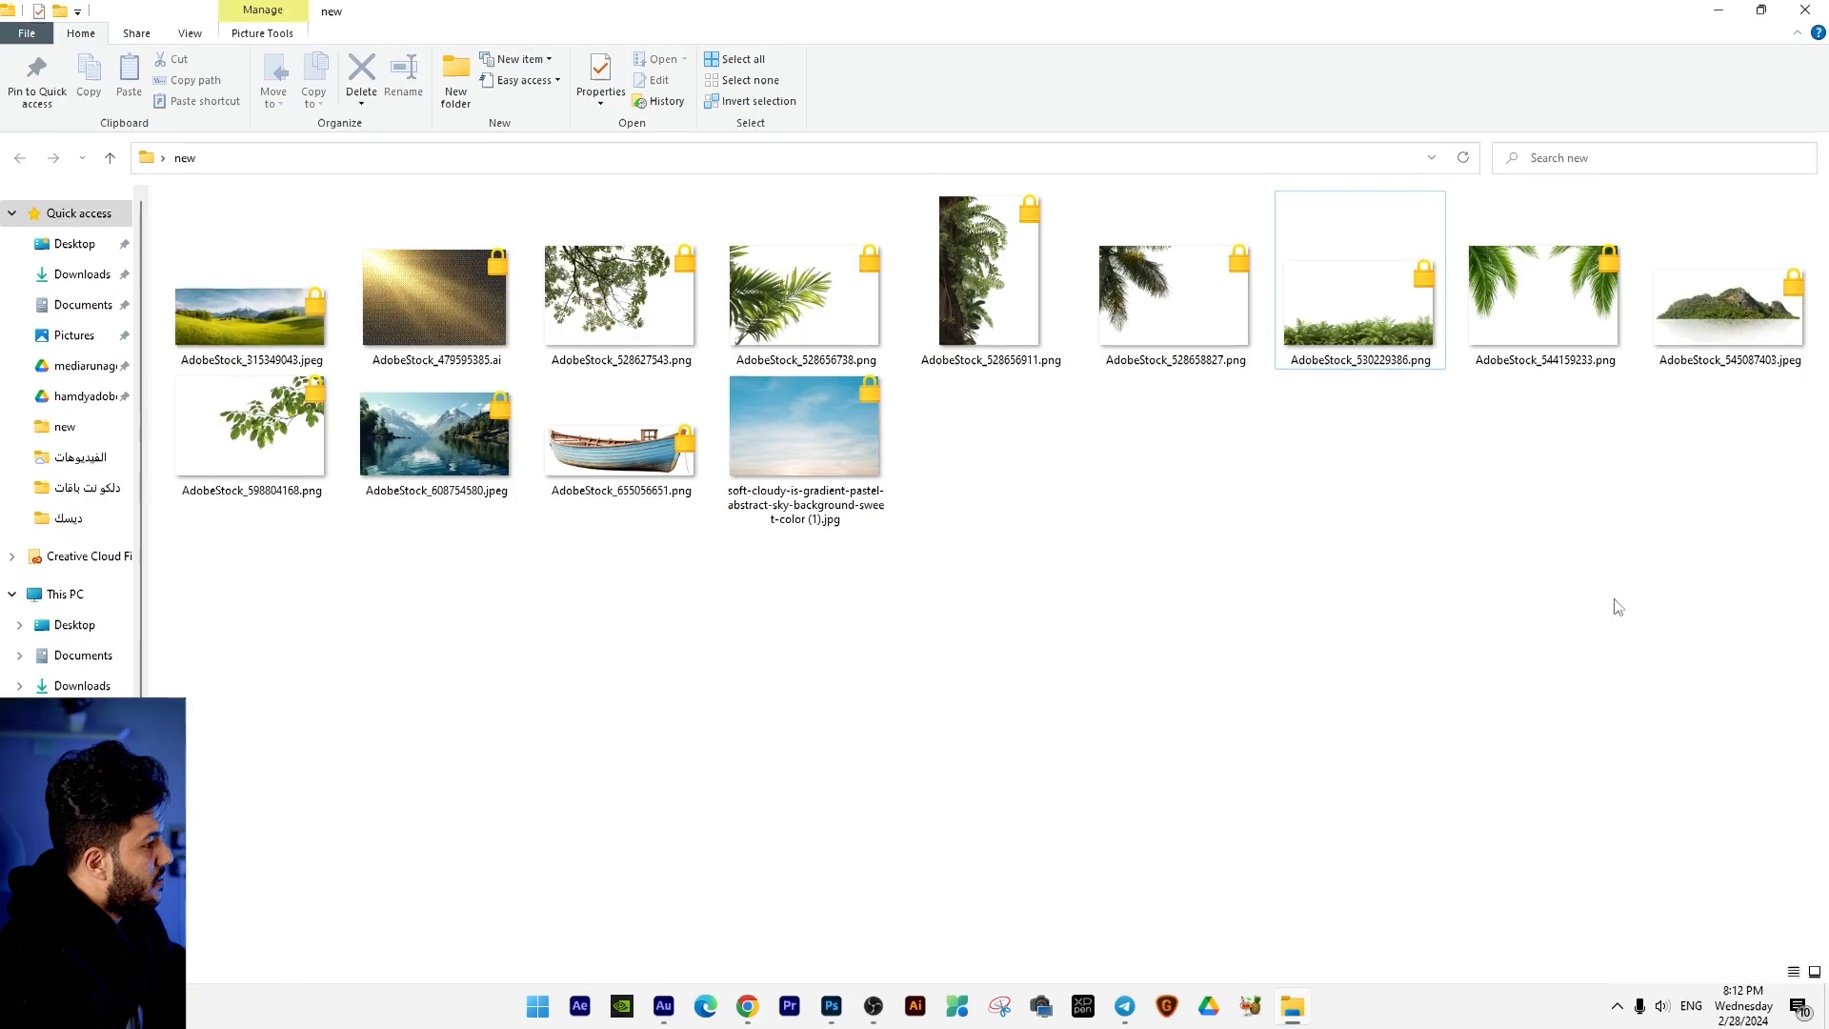
pyautogui.moveTo(1175, 316); pyautogui.dragTo(1210, 307)
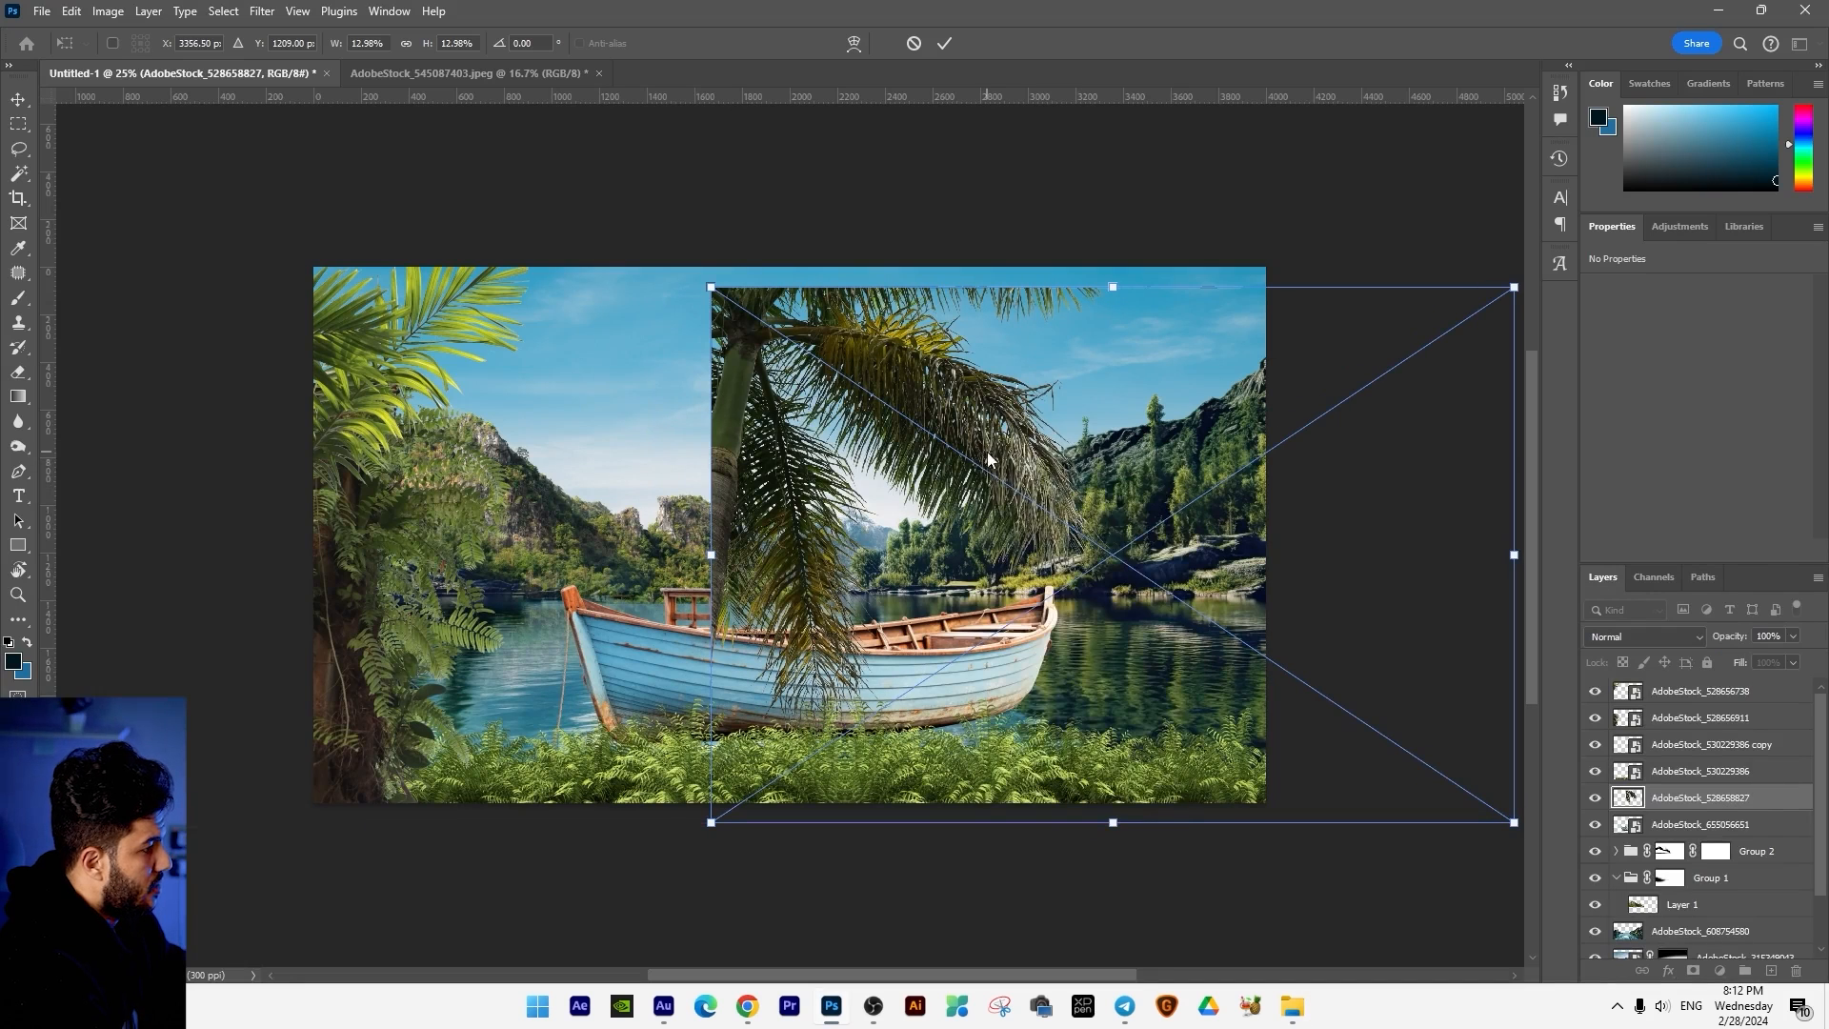
pyautogui.rightClick(988, 459)
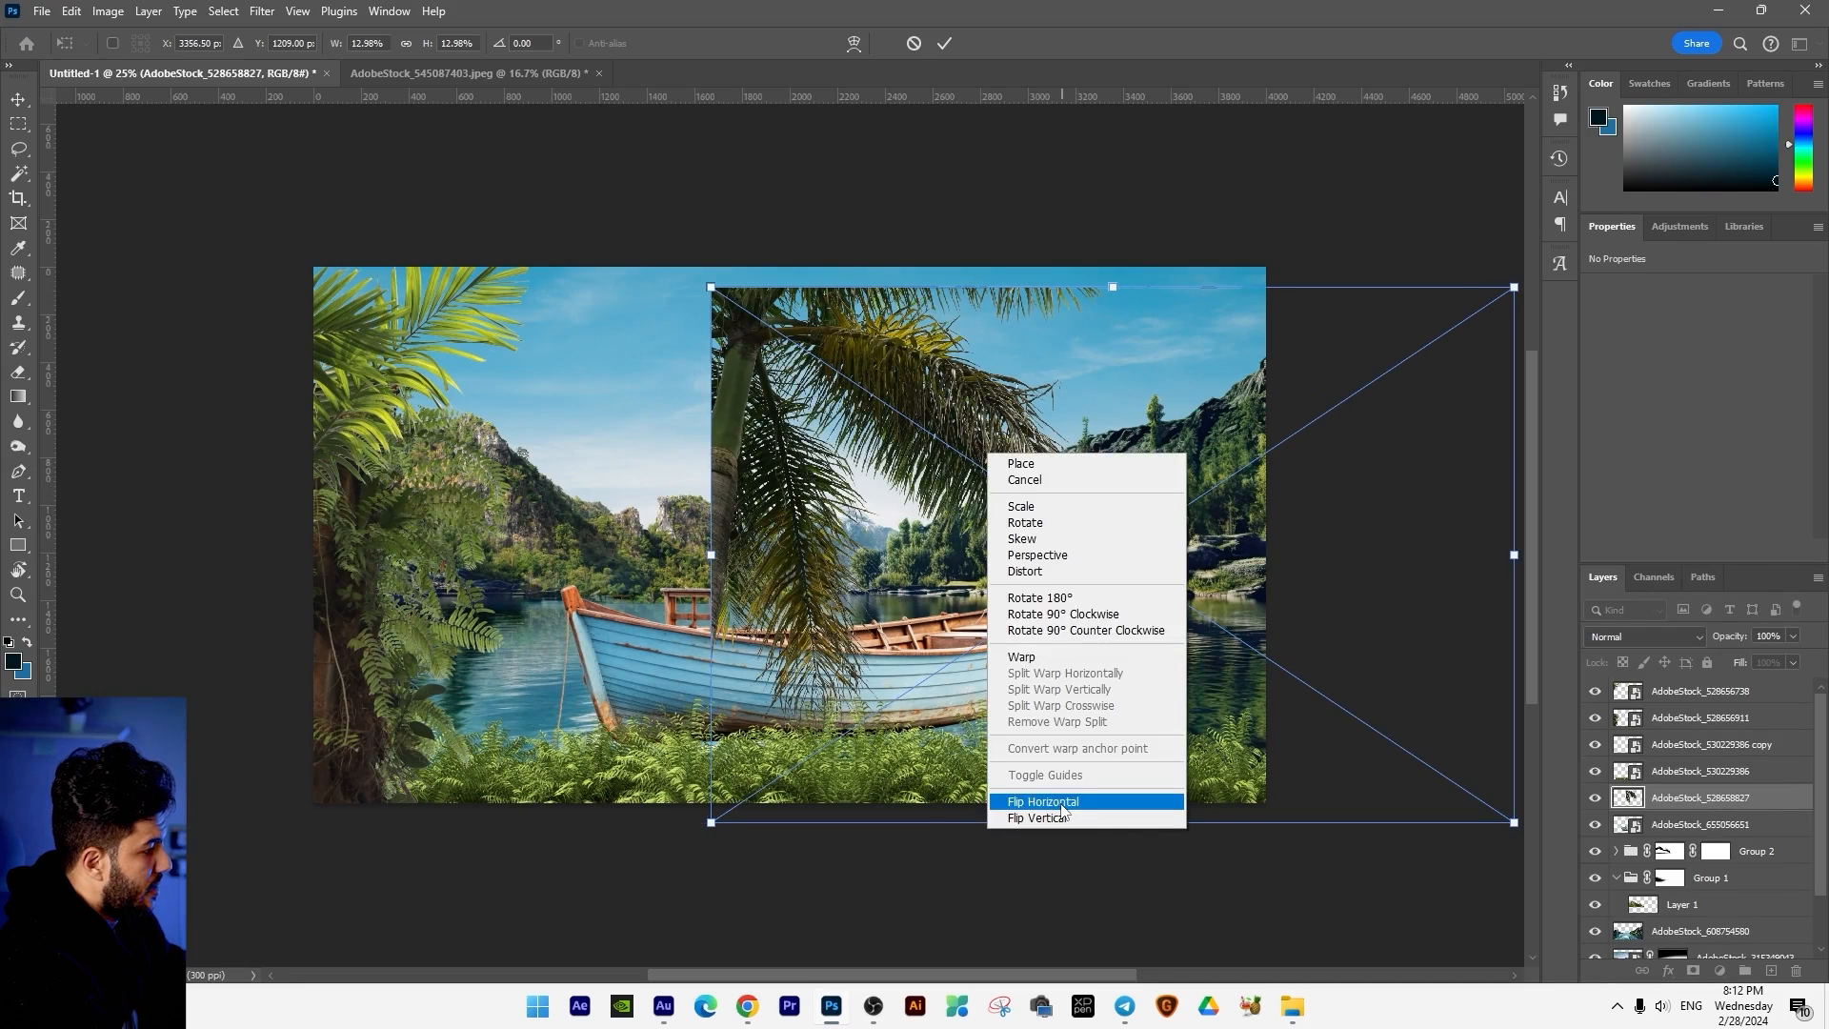
pyautogui.click(1086, 800)
# Step: Scale the palm tree down into the canvas's upper-right corner and lower both fern layers slightly
pyautogui.moveTo(953, 534); pyautogui.dragTo(768, 546)
pyautogui.moveTo(531, 838); pyautogui.dragTo(803, 524)
pyautogui.moveTo(1037, 485); pyautogui.dragTo(1027, 494)
pyautogui.moveTo(808, 787); pyautogui.dragTo(808, 798)
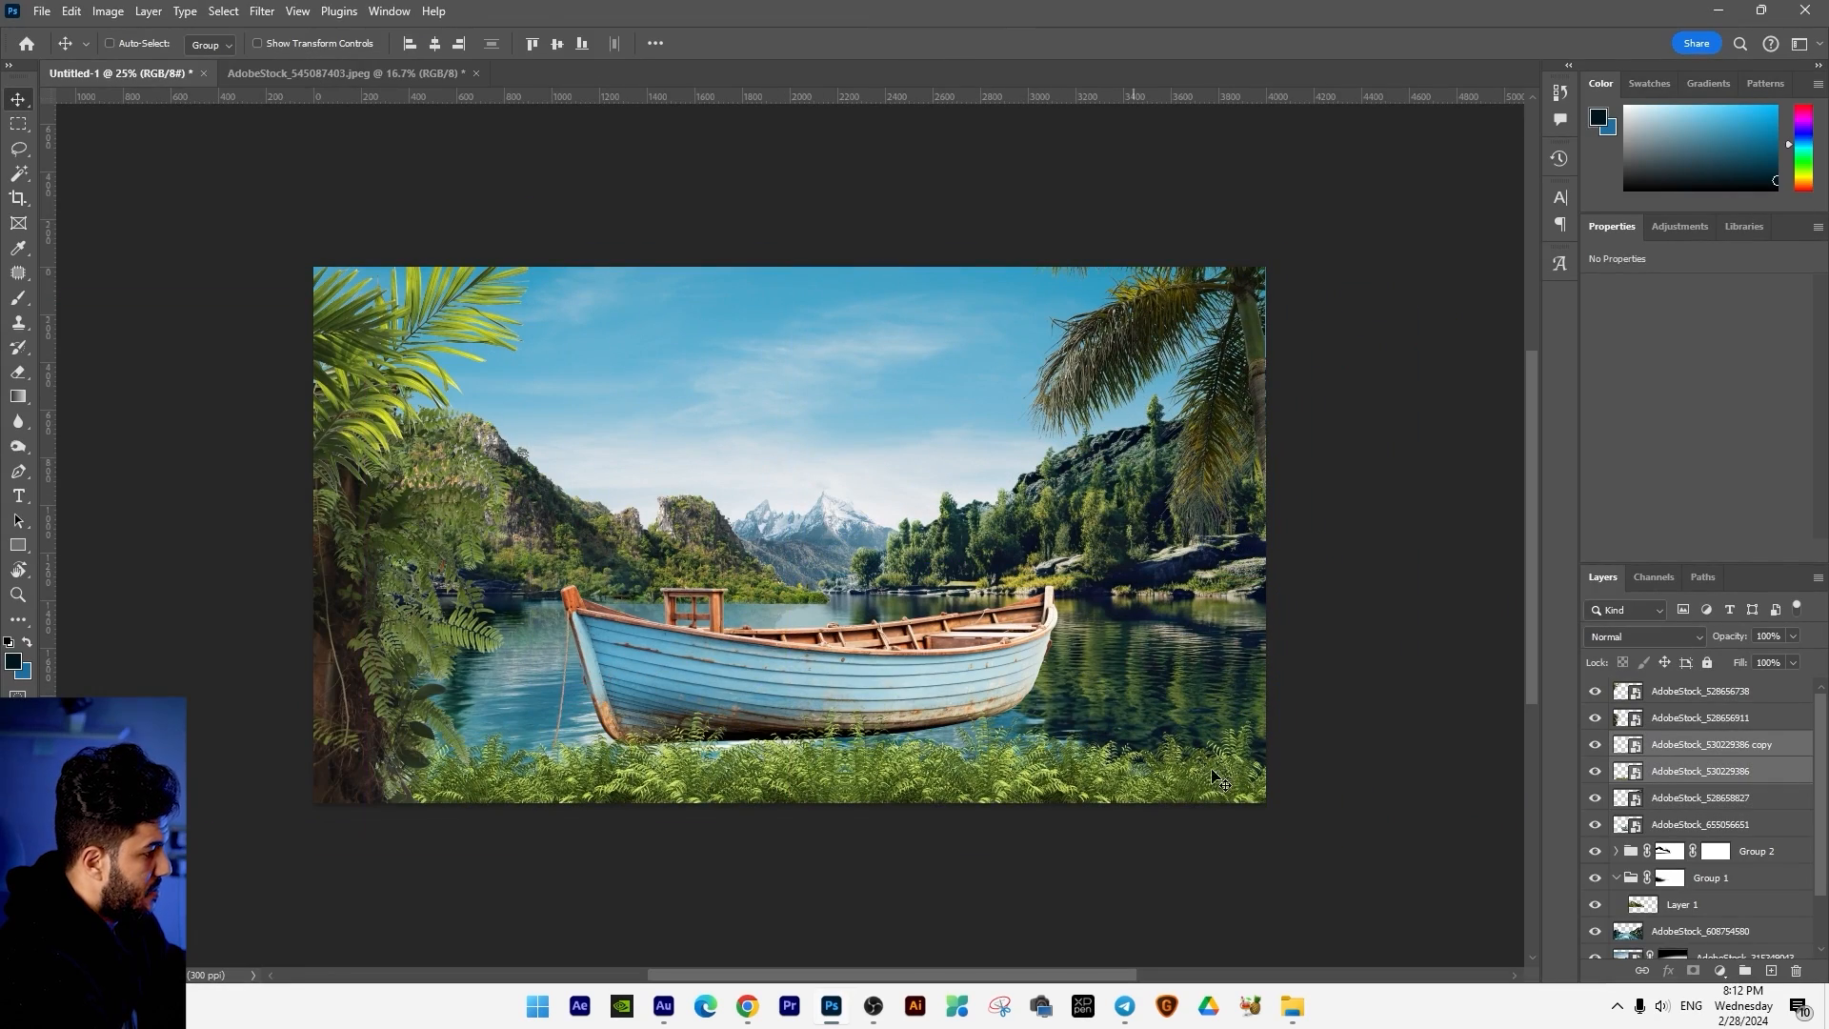
# Step: Place AdobeStock_528656738.png again, scaled to 6.57% and rotated to -78.97°, with its leaves in the canvas's lower-right corner
pyautogui.click(1292, 1007)
pyautogui.moveTo(805, 277); pyautogui.dragTo(1201, 680)
pyautogui.moveTo(1438, 491); pyautogui.dragTo(1239, 650)
pyautogui.moveTo(1239, 650); pyautogui.dragTo(1407, 767)
pyautogui.moveTo(1123, 258); pyautogui.dragTo(1196, 561)
pyautogui.moveTo(1204, 543); pyautogui.dragTo(1253, 767)
pyautogui.moveTo(1410, 569); pyautogui.dragTo(1372, 534)
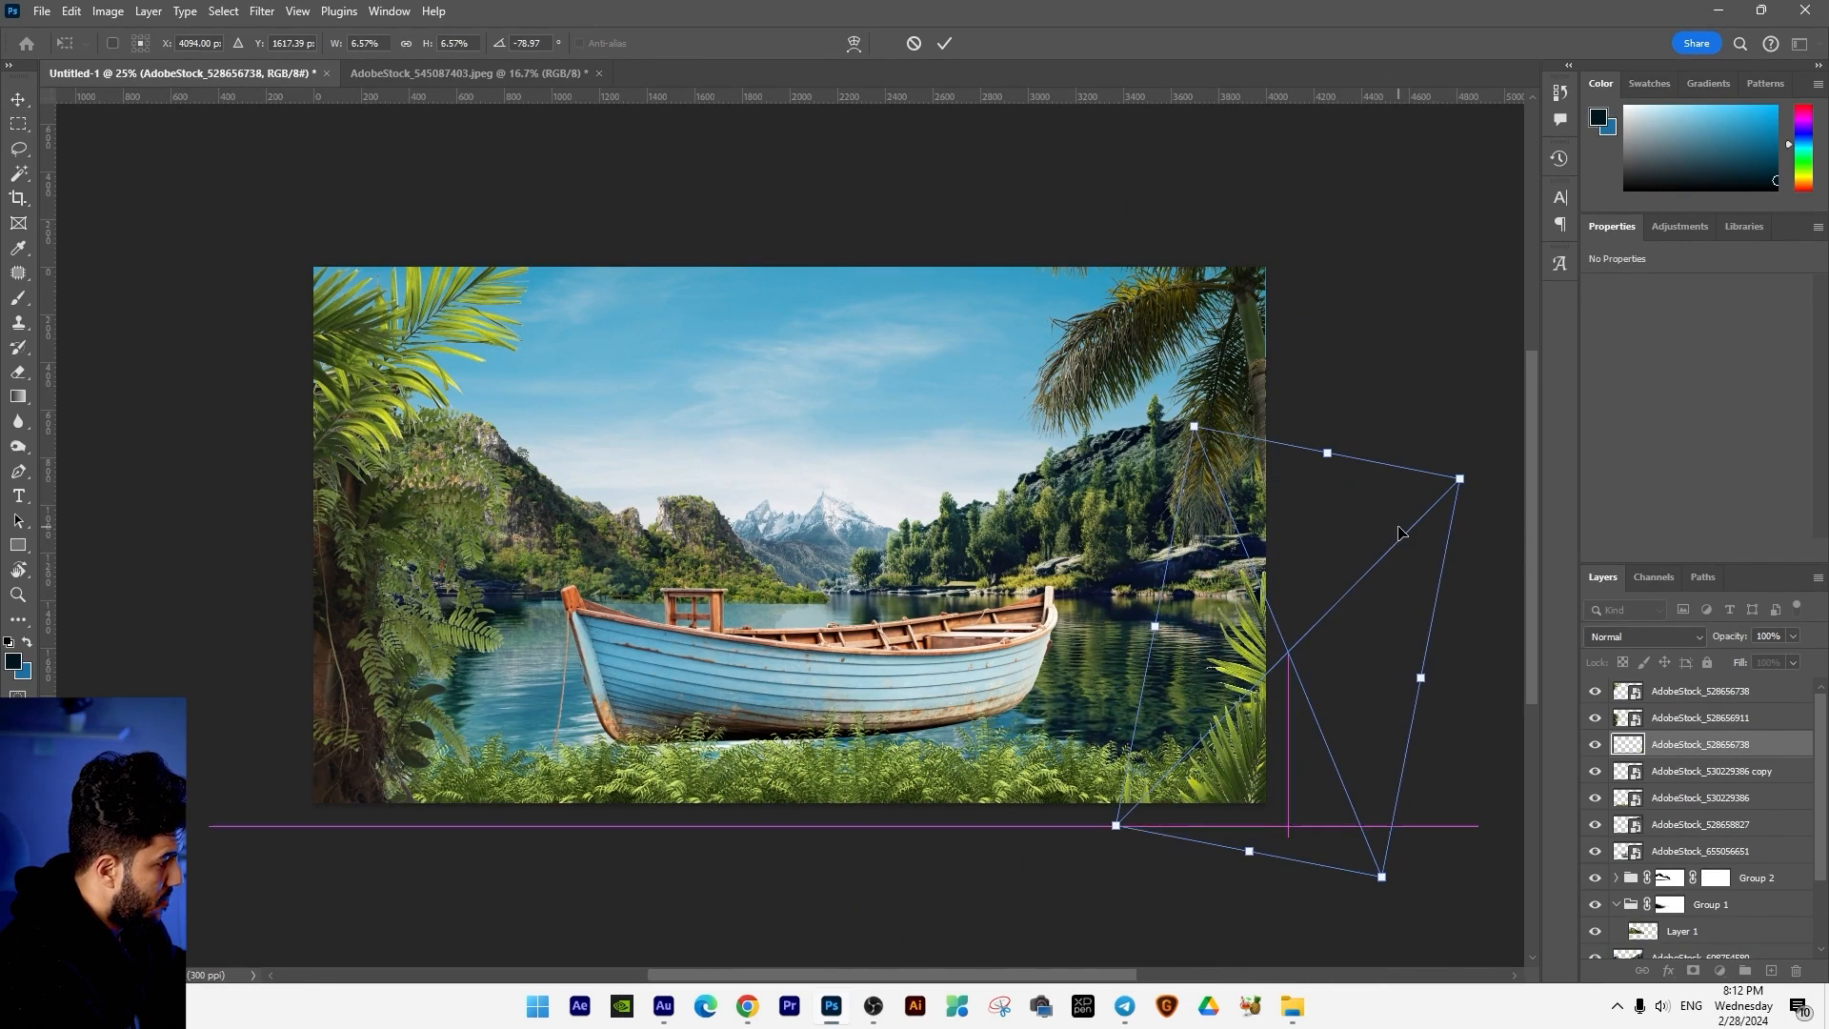
pyautogui.press('Return')
# Step: Move the lower-right palm leaf layer down the stack to just above the lake layer and shift the leaves slightly up and right
pyautogui.hotkey('ctrl', '[')
pyautogui.hotkey('ctrl', '[')
pyautogui.hotkey('ctrl', '[')
pyautogui.hotkey('ctrl', '[')
pyautogui.hotkey('ctrl', '[')
pyautogui.hotkey('ctrl', '[')
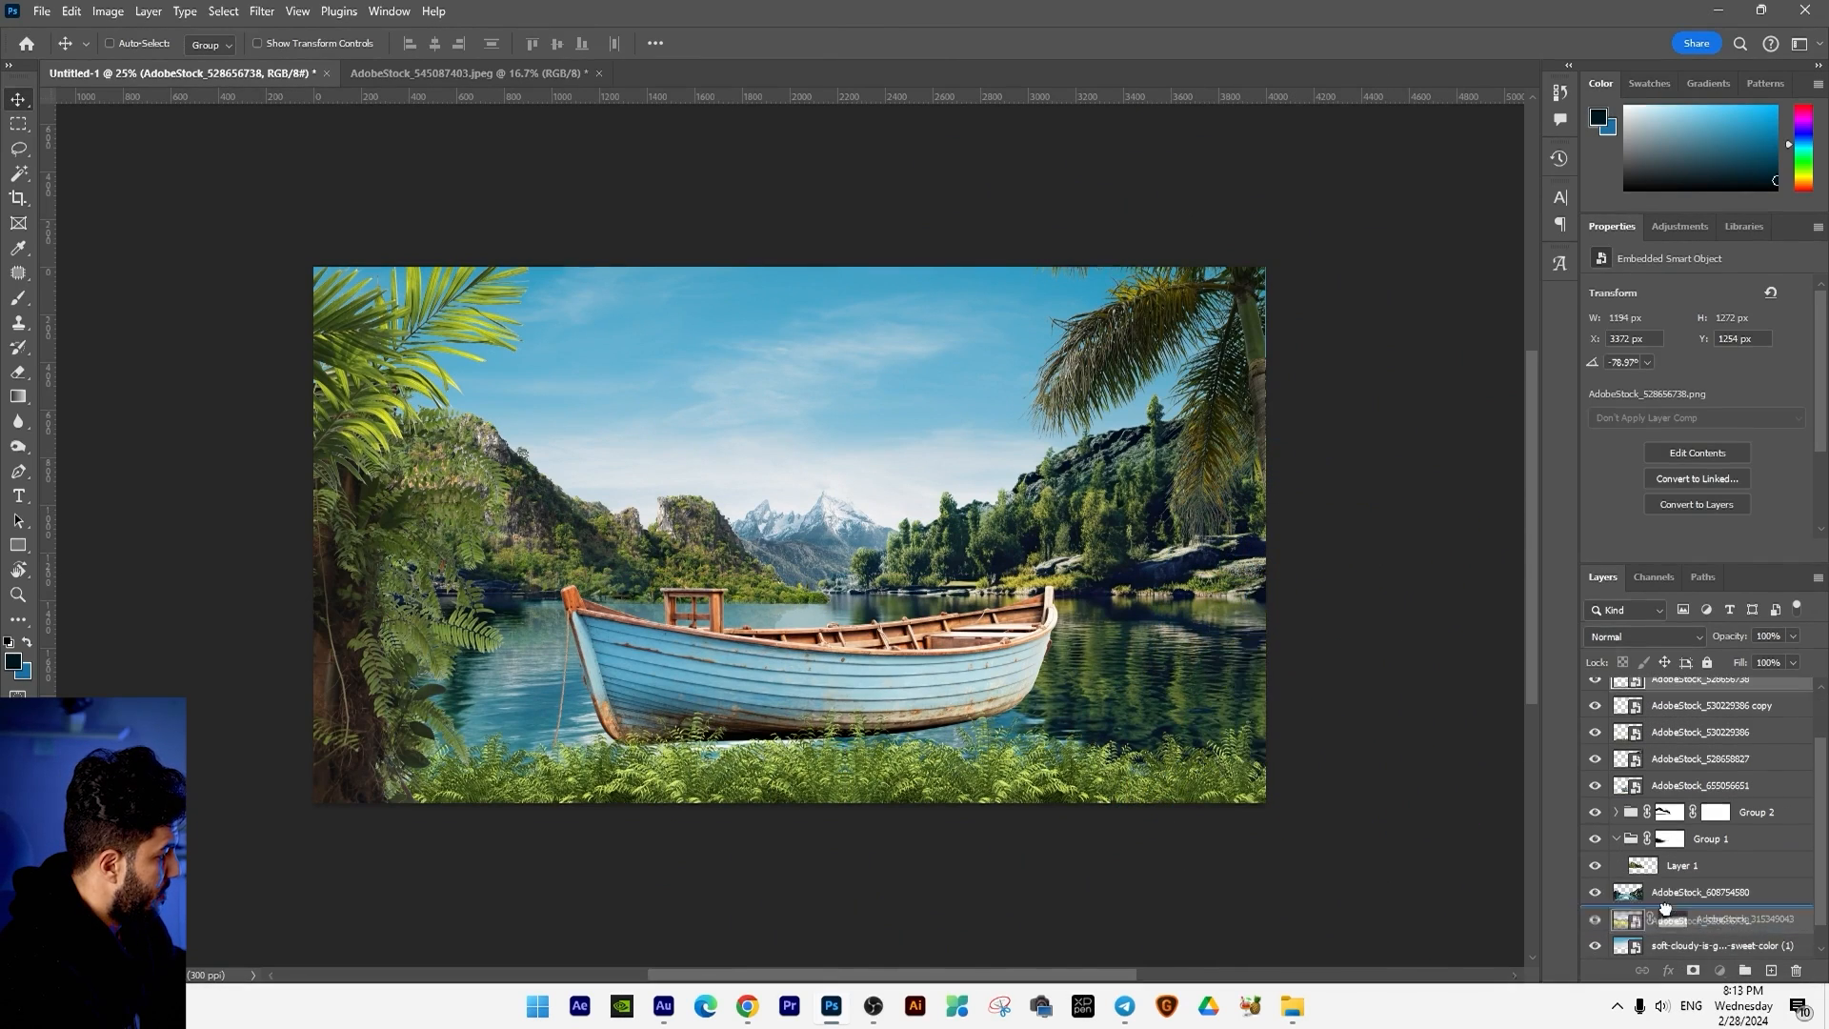
pyautogui.moveTo(1247, 781); pyautogui.dragTo(1254, 774)
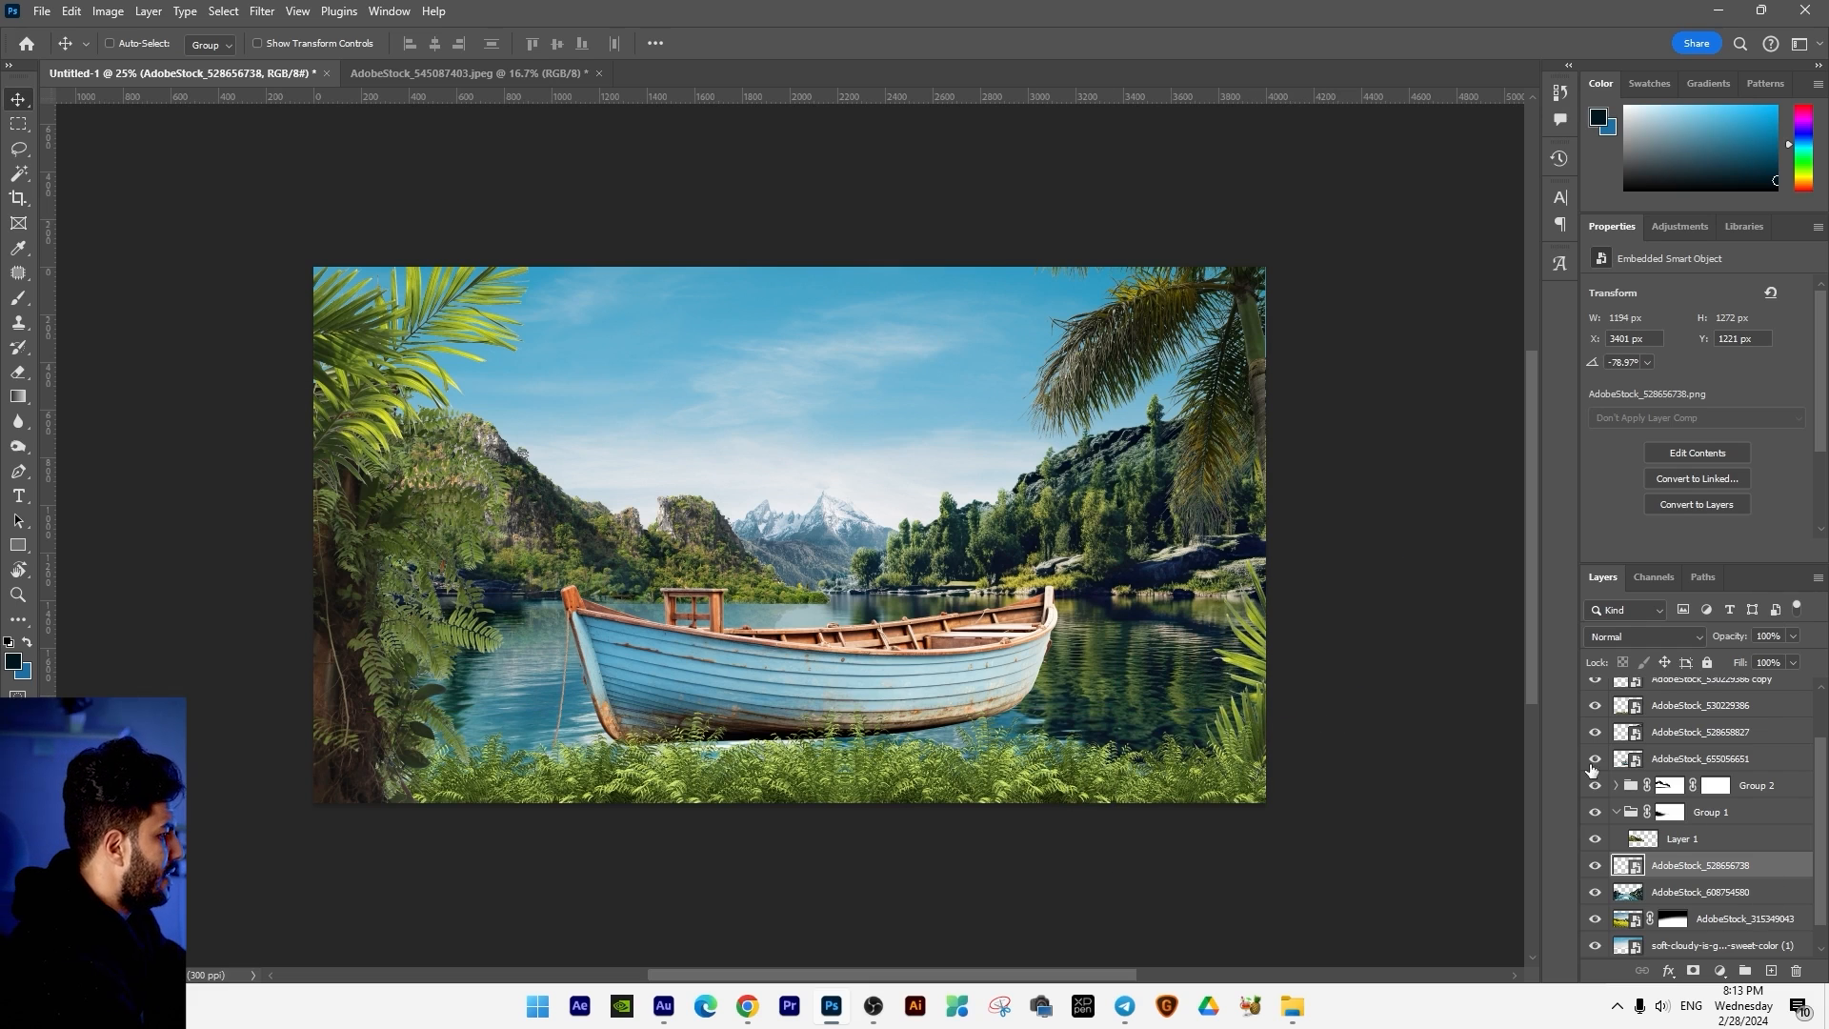
# Step: Group the two fern layers and hide the group
pyautogui.scroll(1, 888, 905)
pyautogui.moveTo(1039, 753); pyautogui.dragTo(1029, 726)
pyautogui.rightClick(695, 739)
pyautogui.click(815, 752)
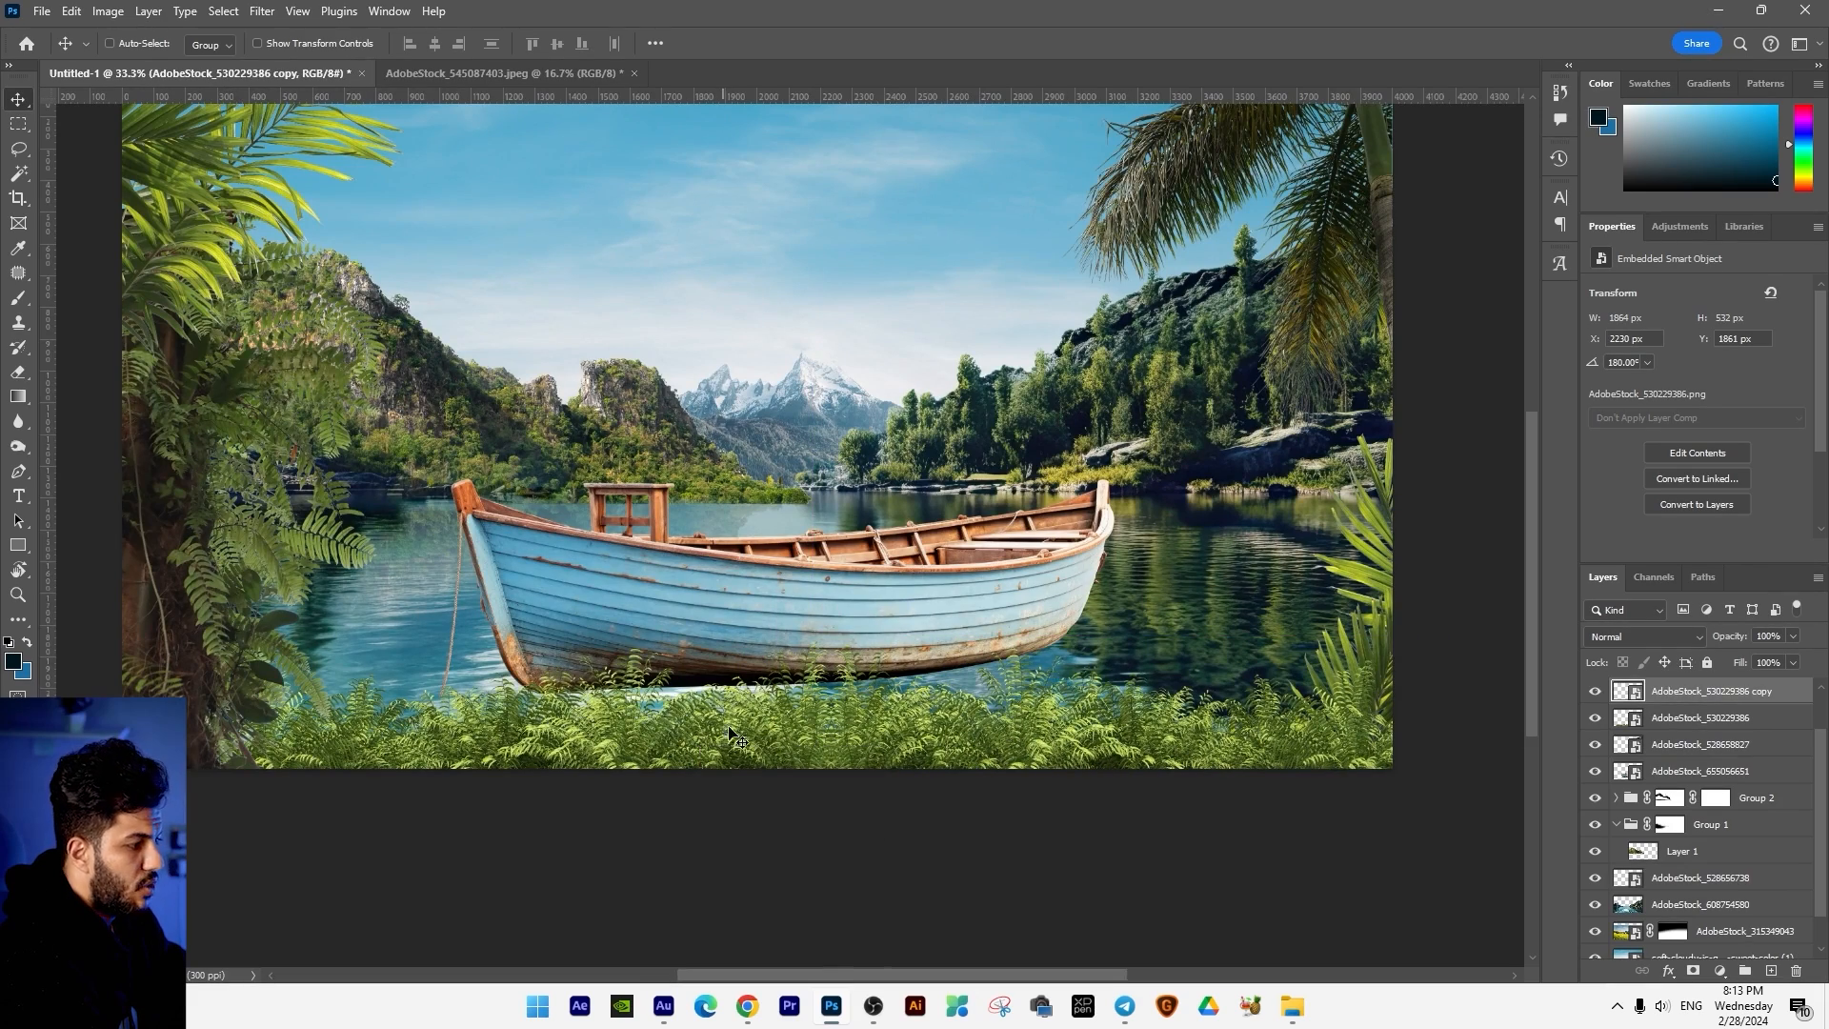
pyautogui.keyDown('ctrl'); pyautogui.keyDown('shift'); pyautogui.click(796, 705); pyautogui.keyUp('shift'); pyautogui.keyUp('ctrl')
pyautogui.hotkey('ctrl', 'g')
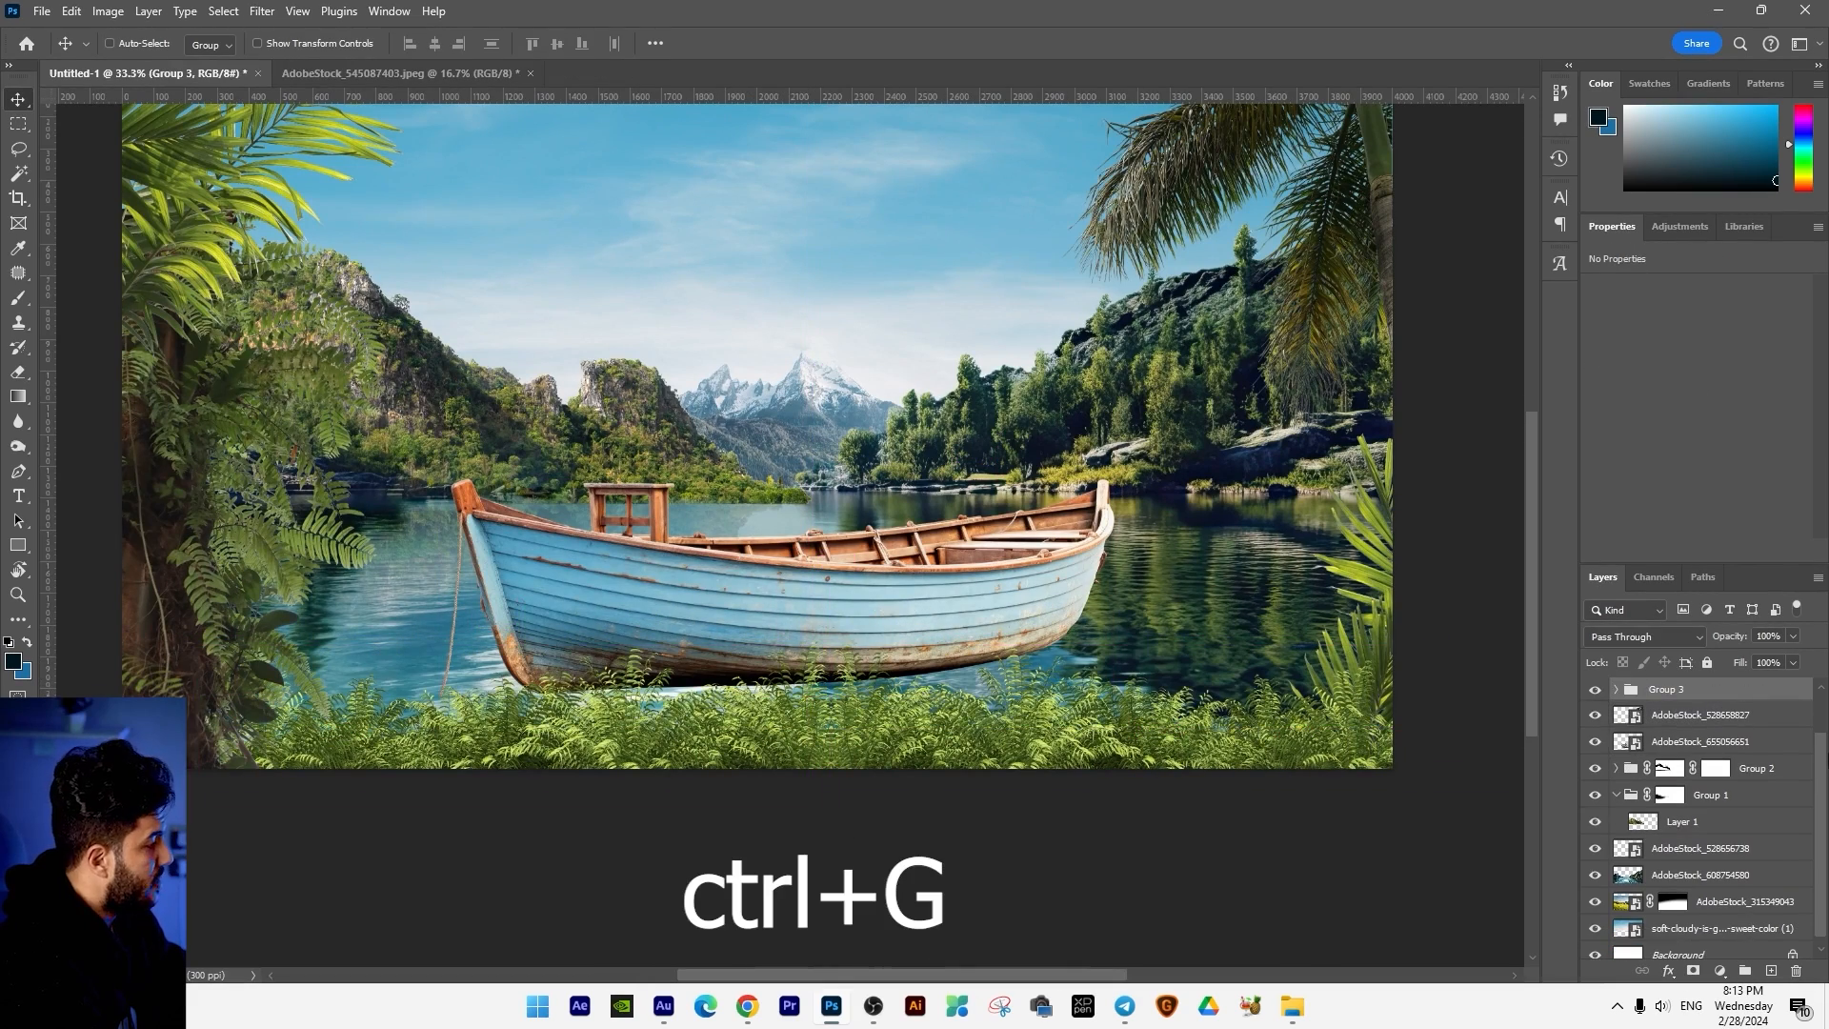
pyautogui.click(1596, 691)
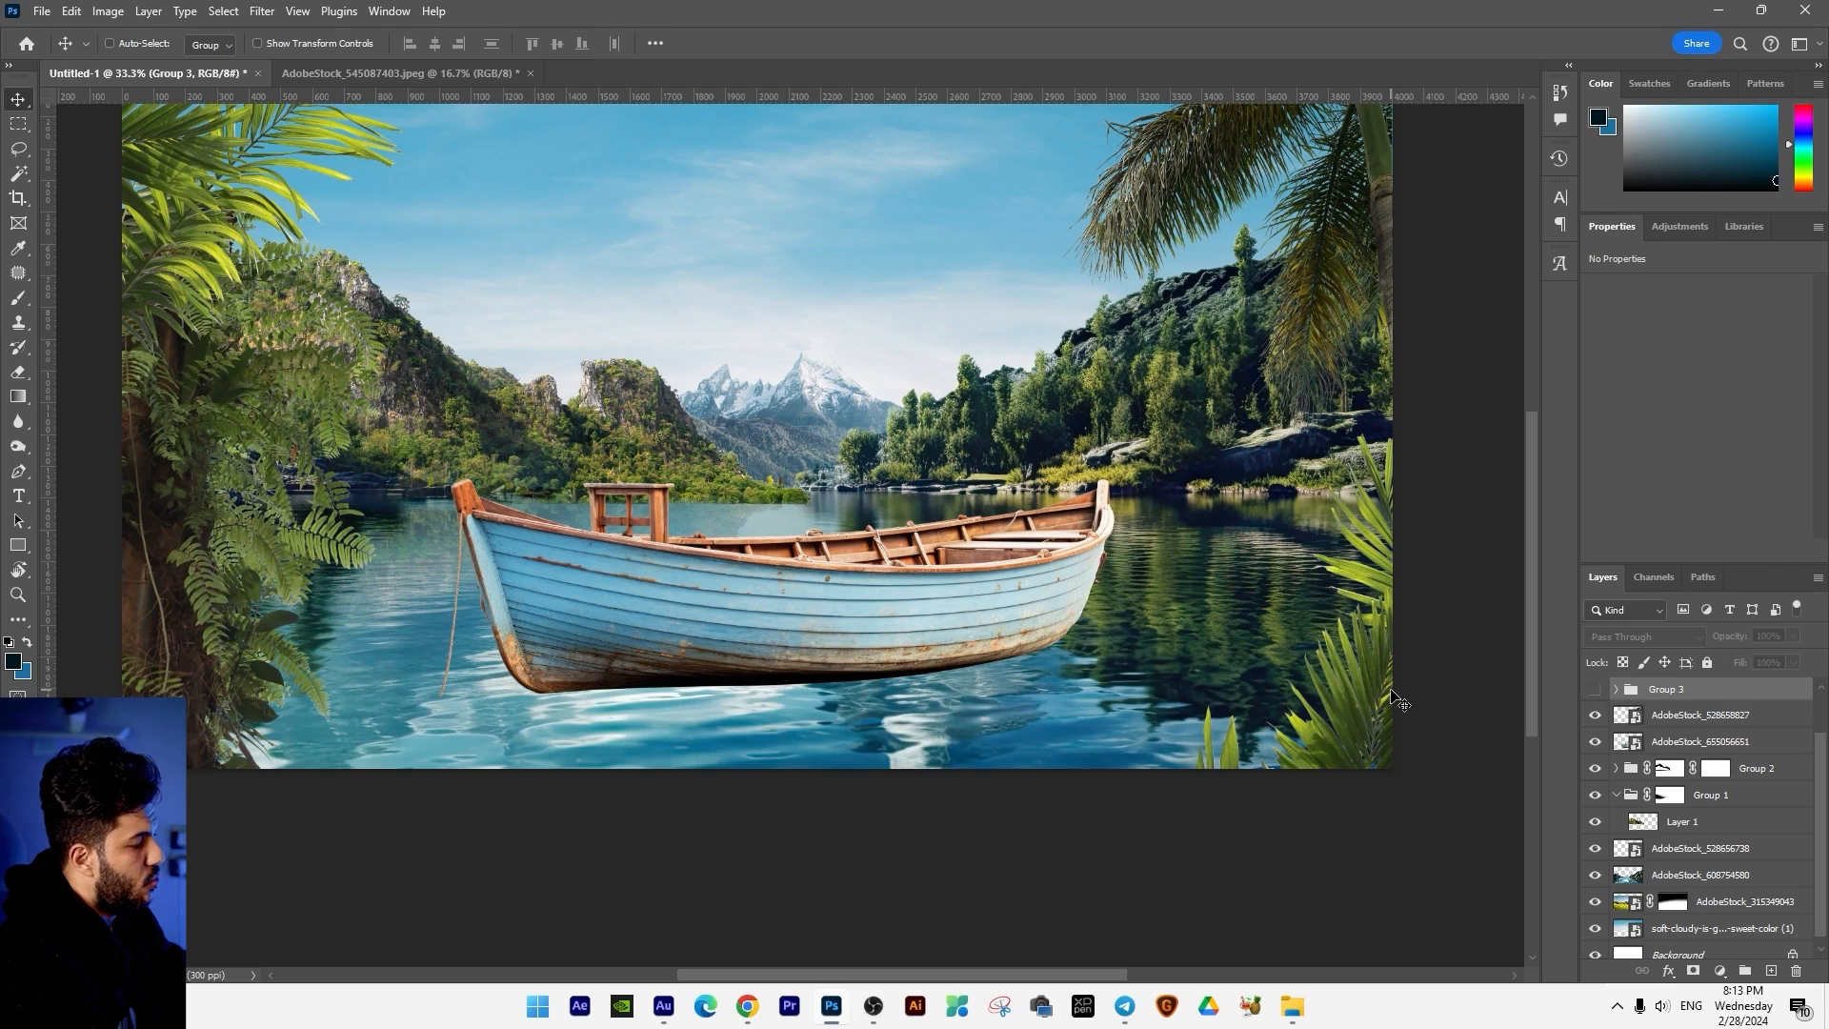
# Step: Duplicate the boat layer, then flip the original vertically and skew it beneath the hull as the boat's reflection
pyautogui.keyDown('ctrl'); pyautogui.click(779, 600); pyautogui.keyUp('ctrl')
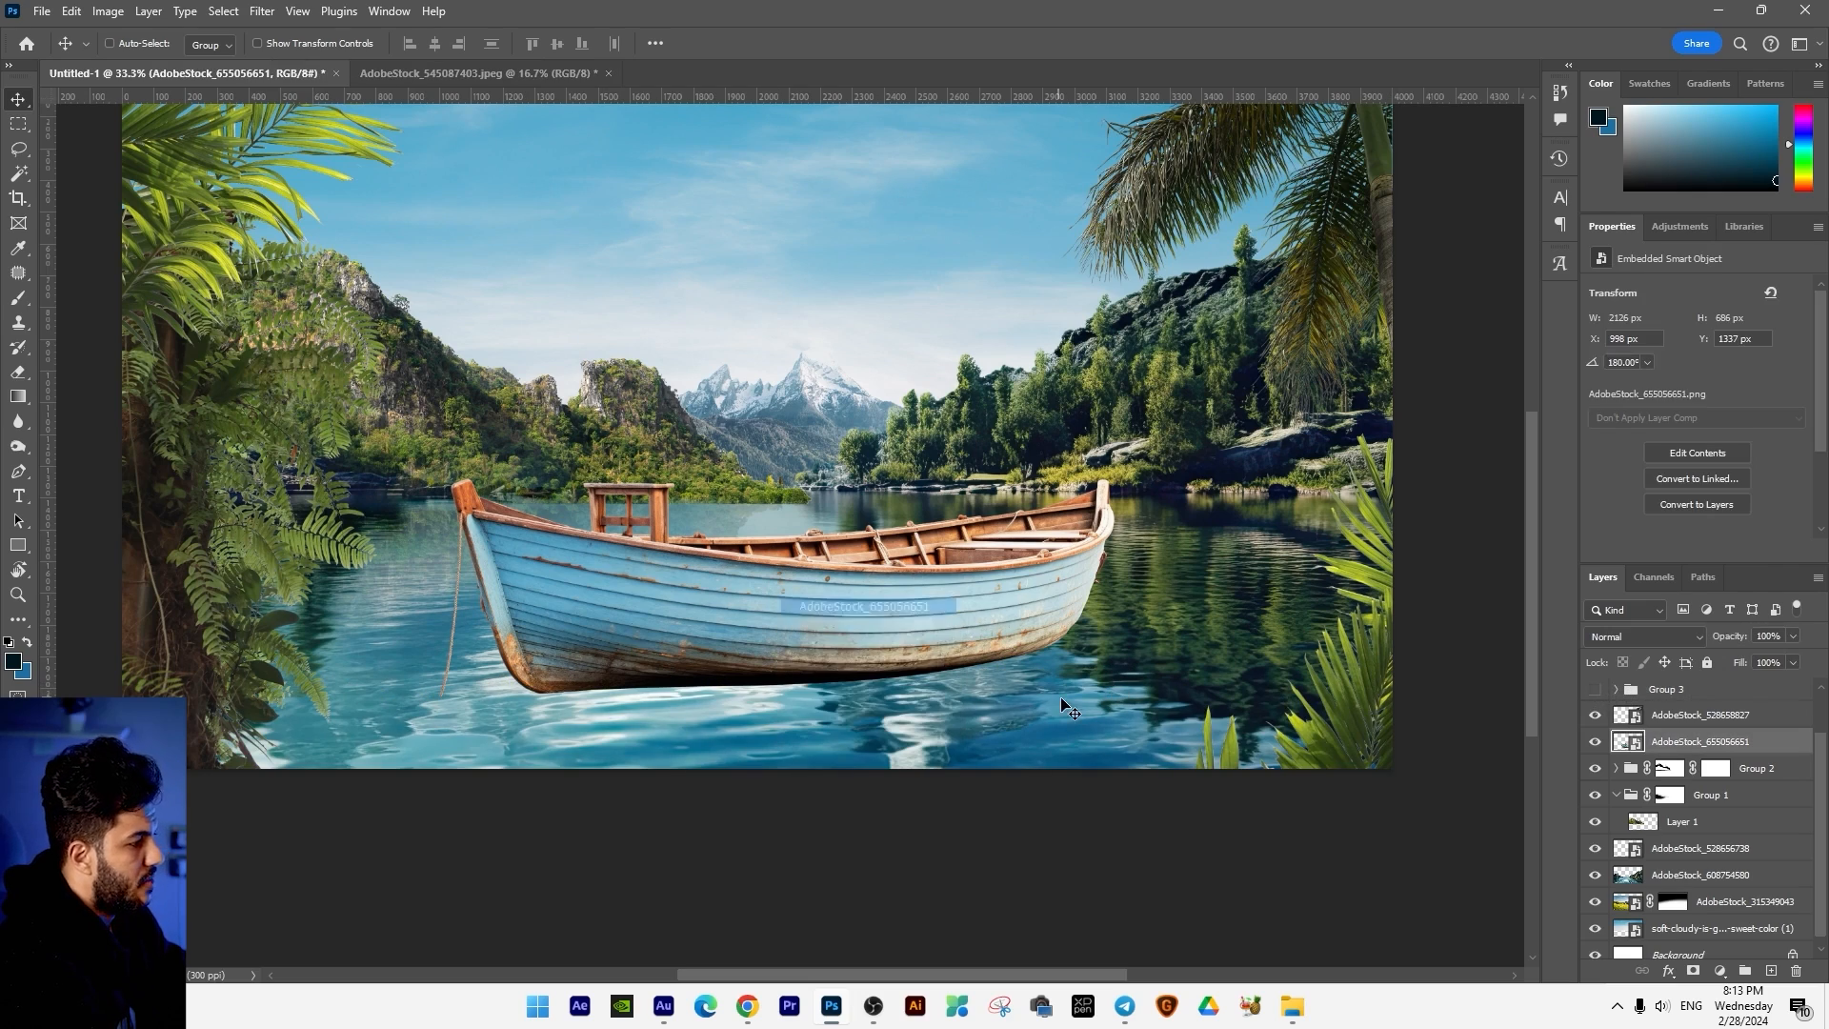
pyautogui.hotkey('ctrl', 'j')
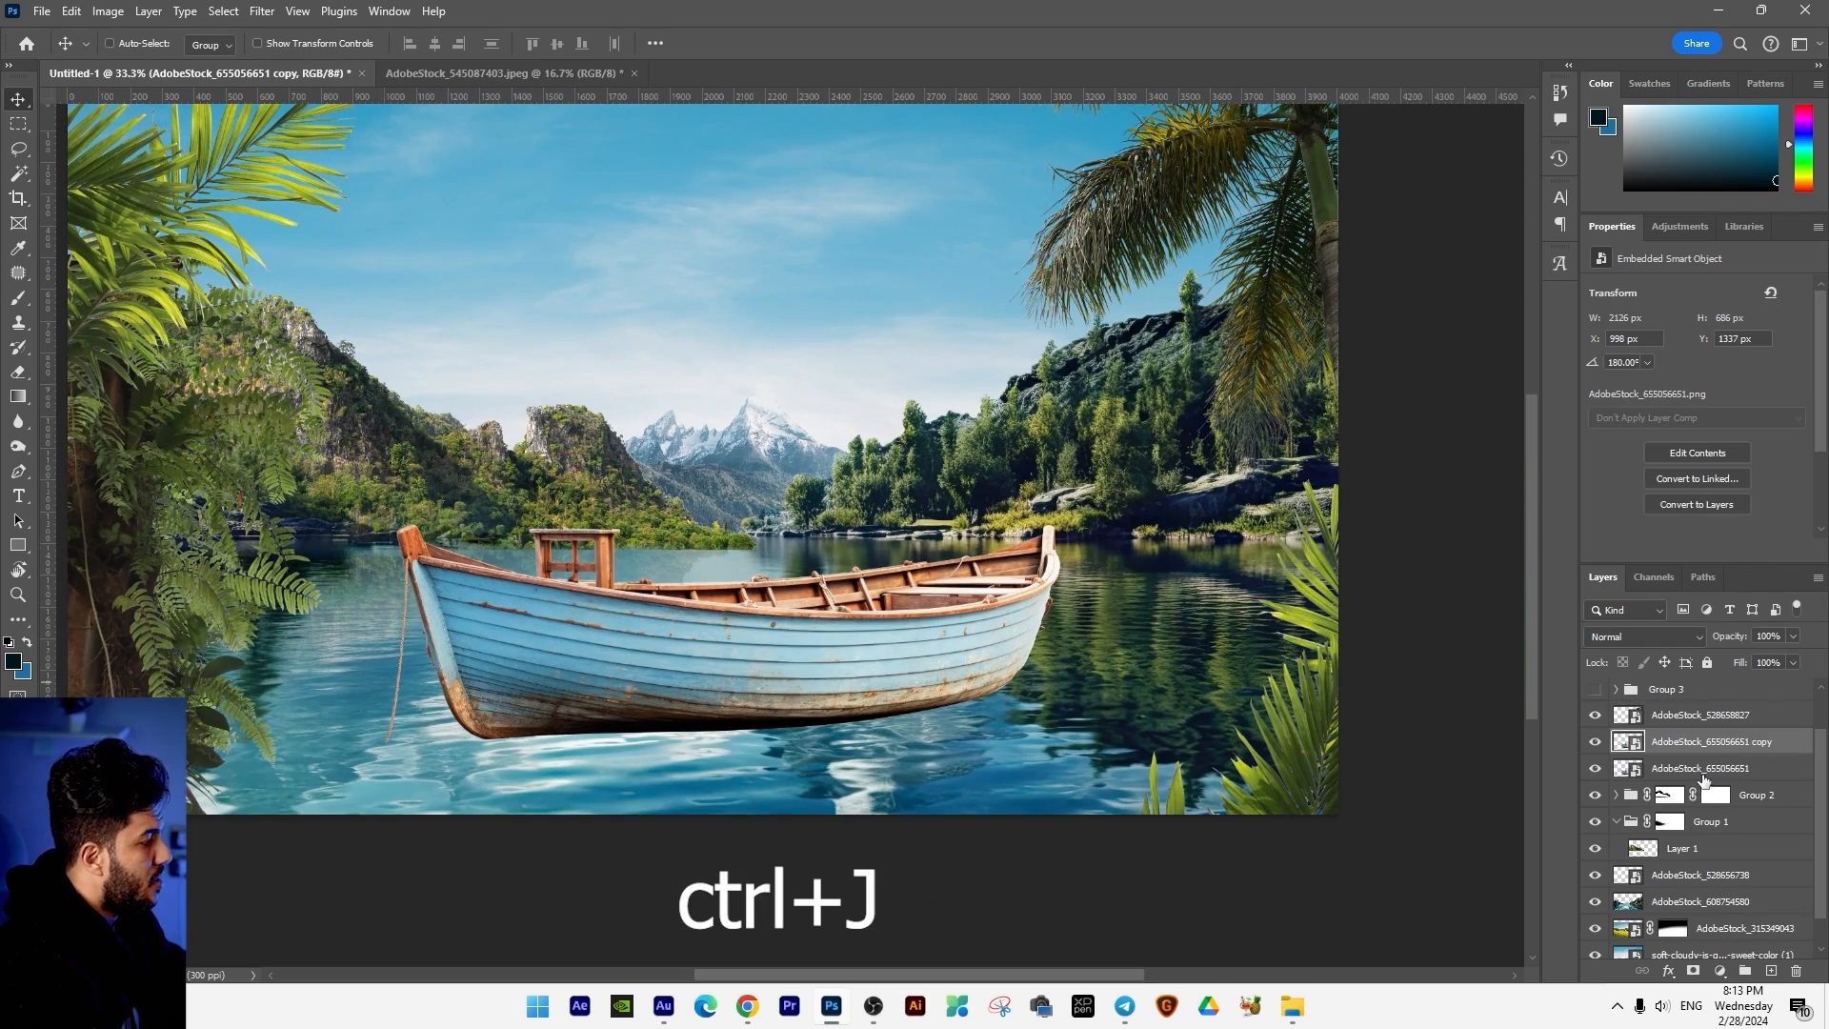
pyautogui.click(1705, 770)
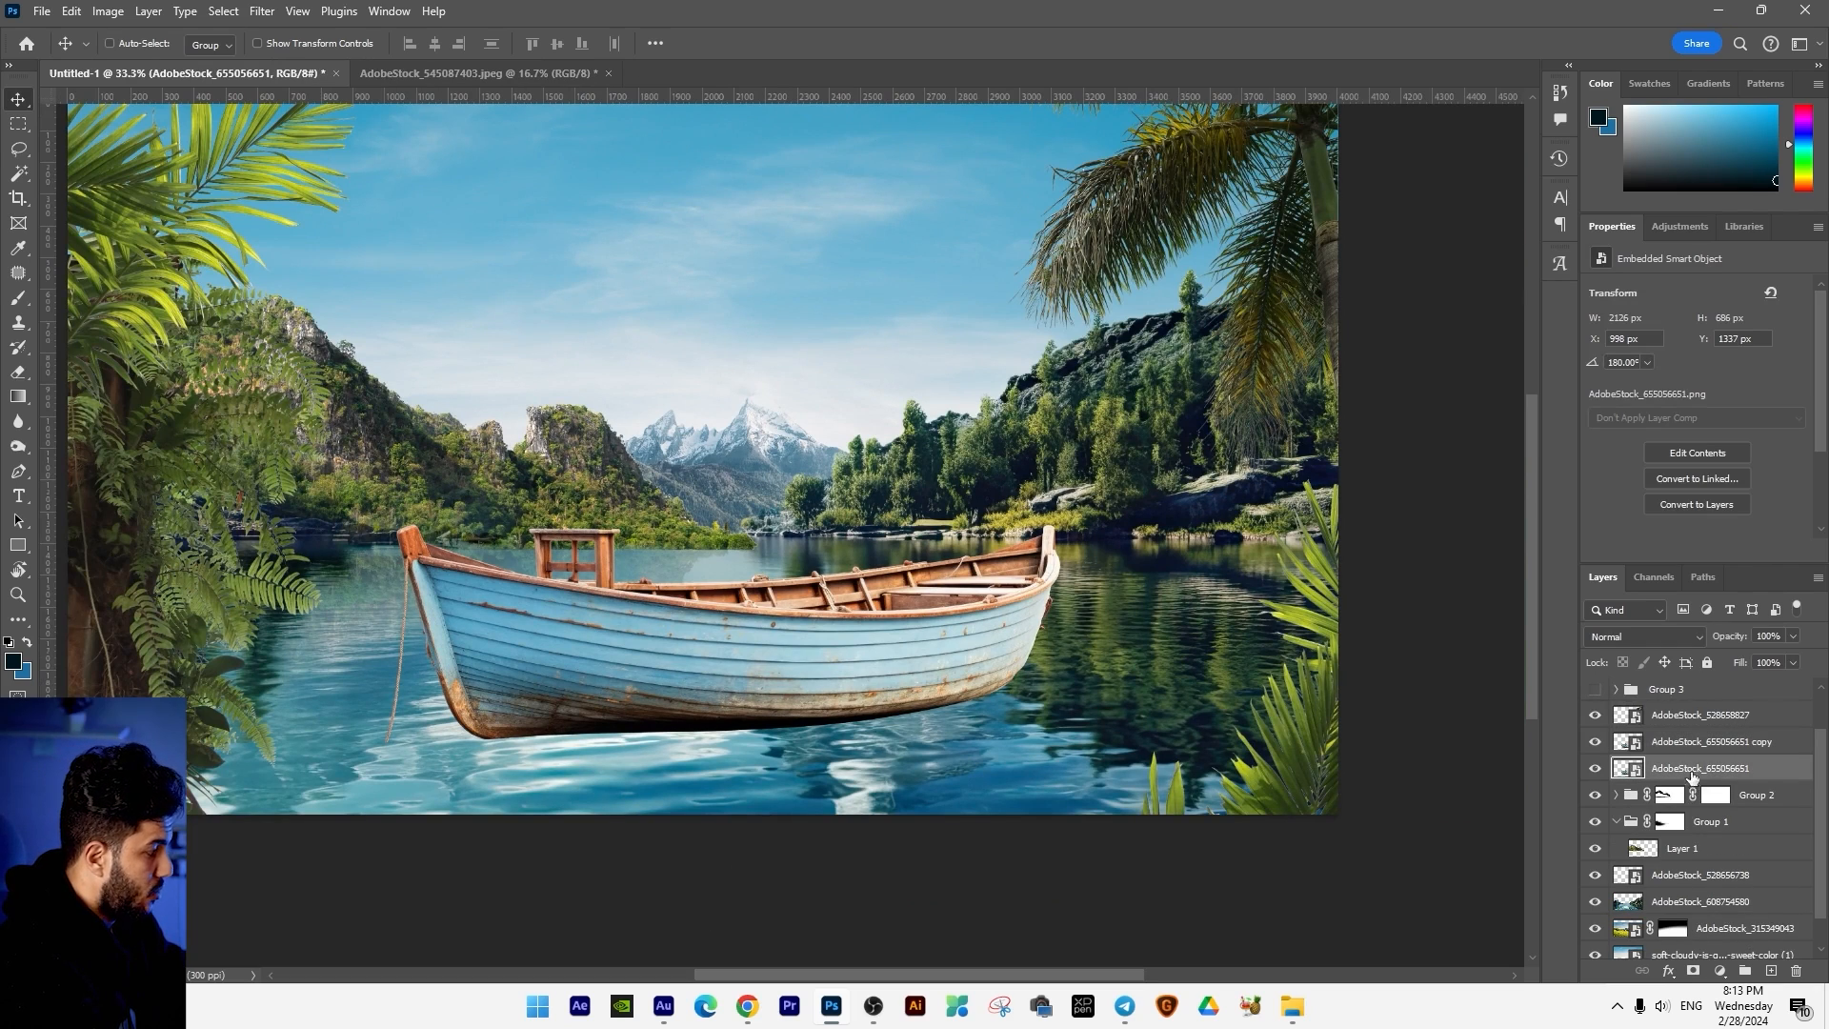
pyautogui.hotkey('ctrl', 't')
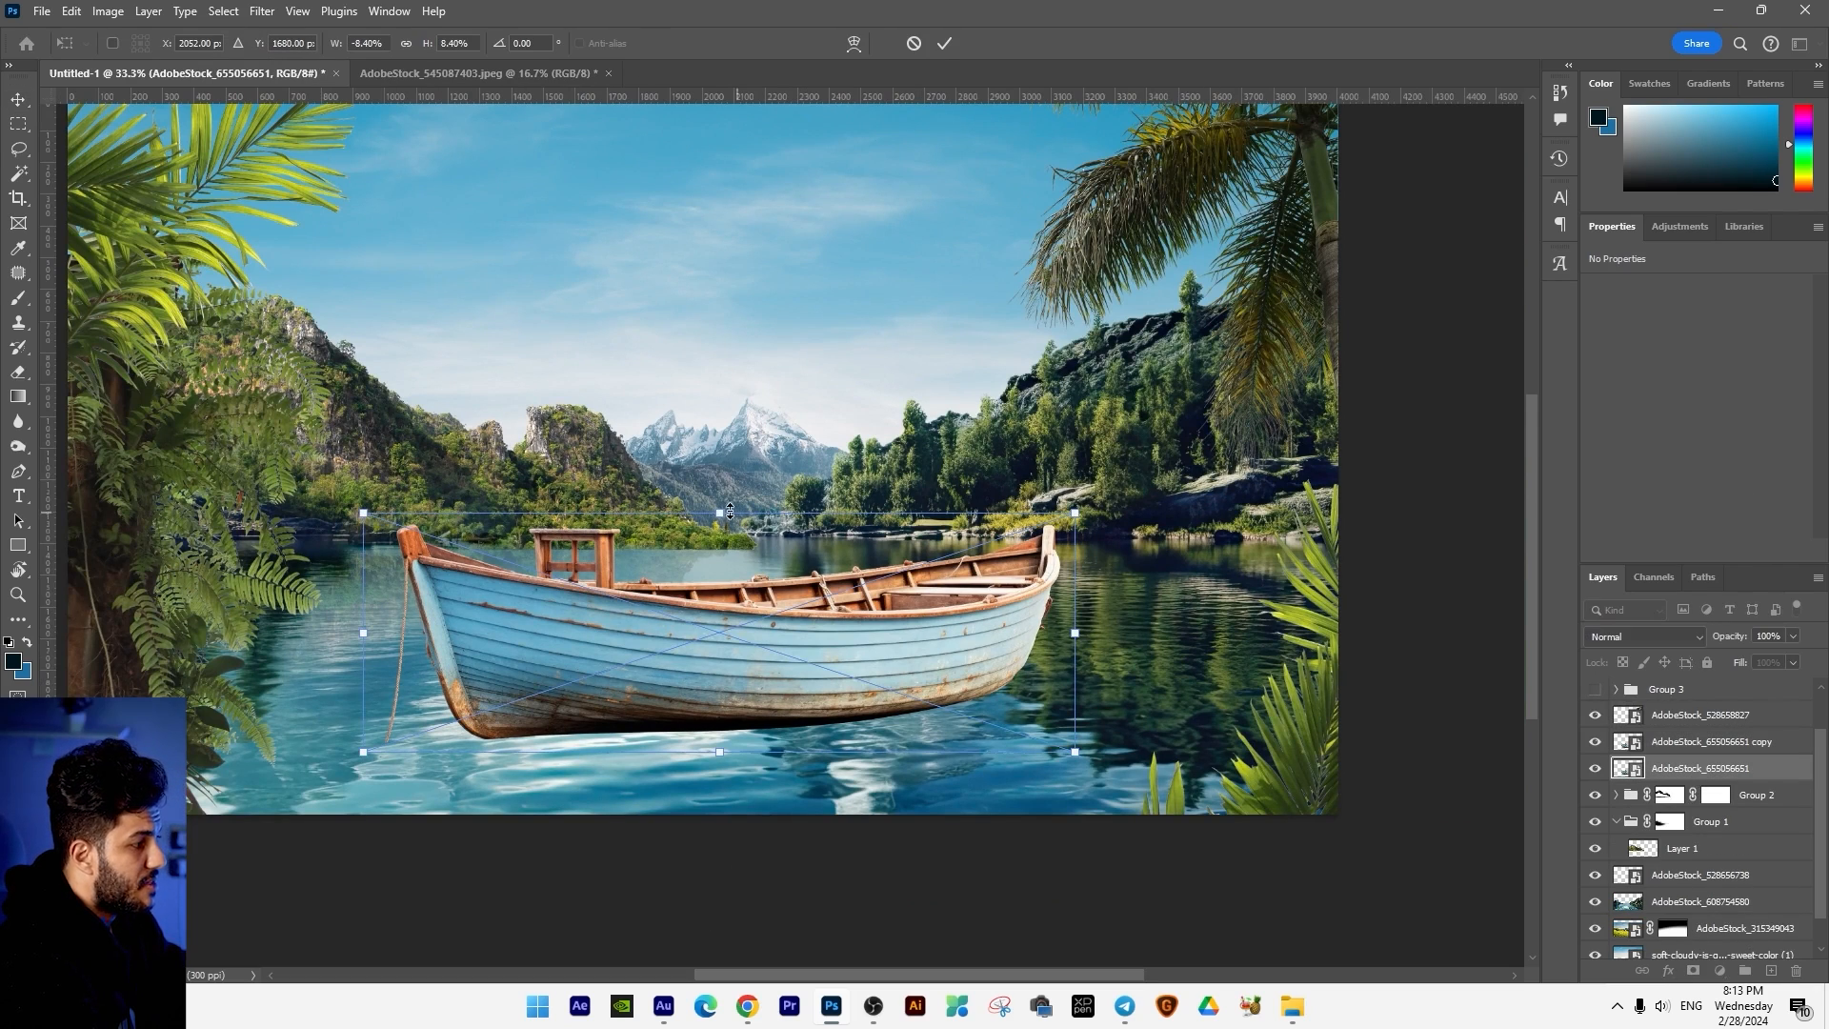
pyautogui.moveTo(721, 523); pyautogui.dragTo(764, 931)
pyautogui.moveTo(1076, 781); pyautogui.dragTo(990, 634)
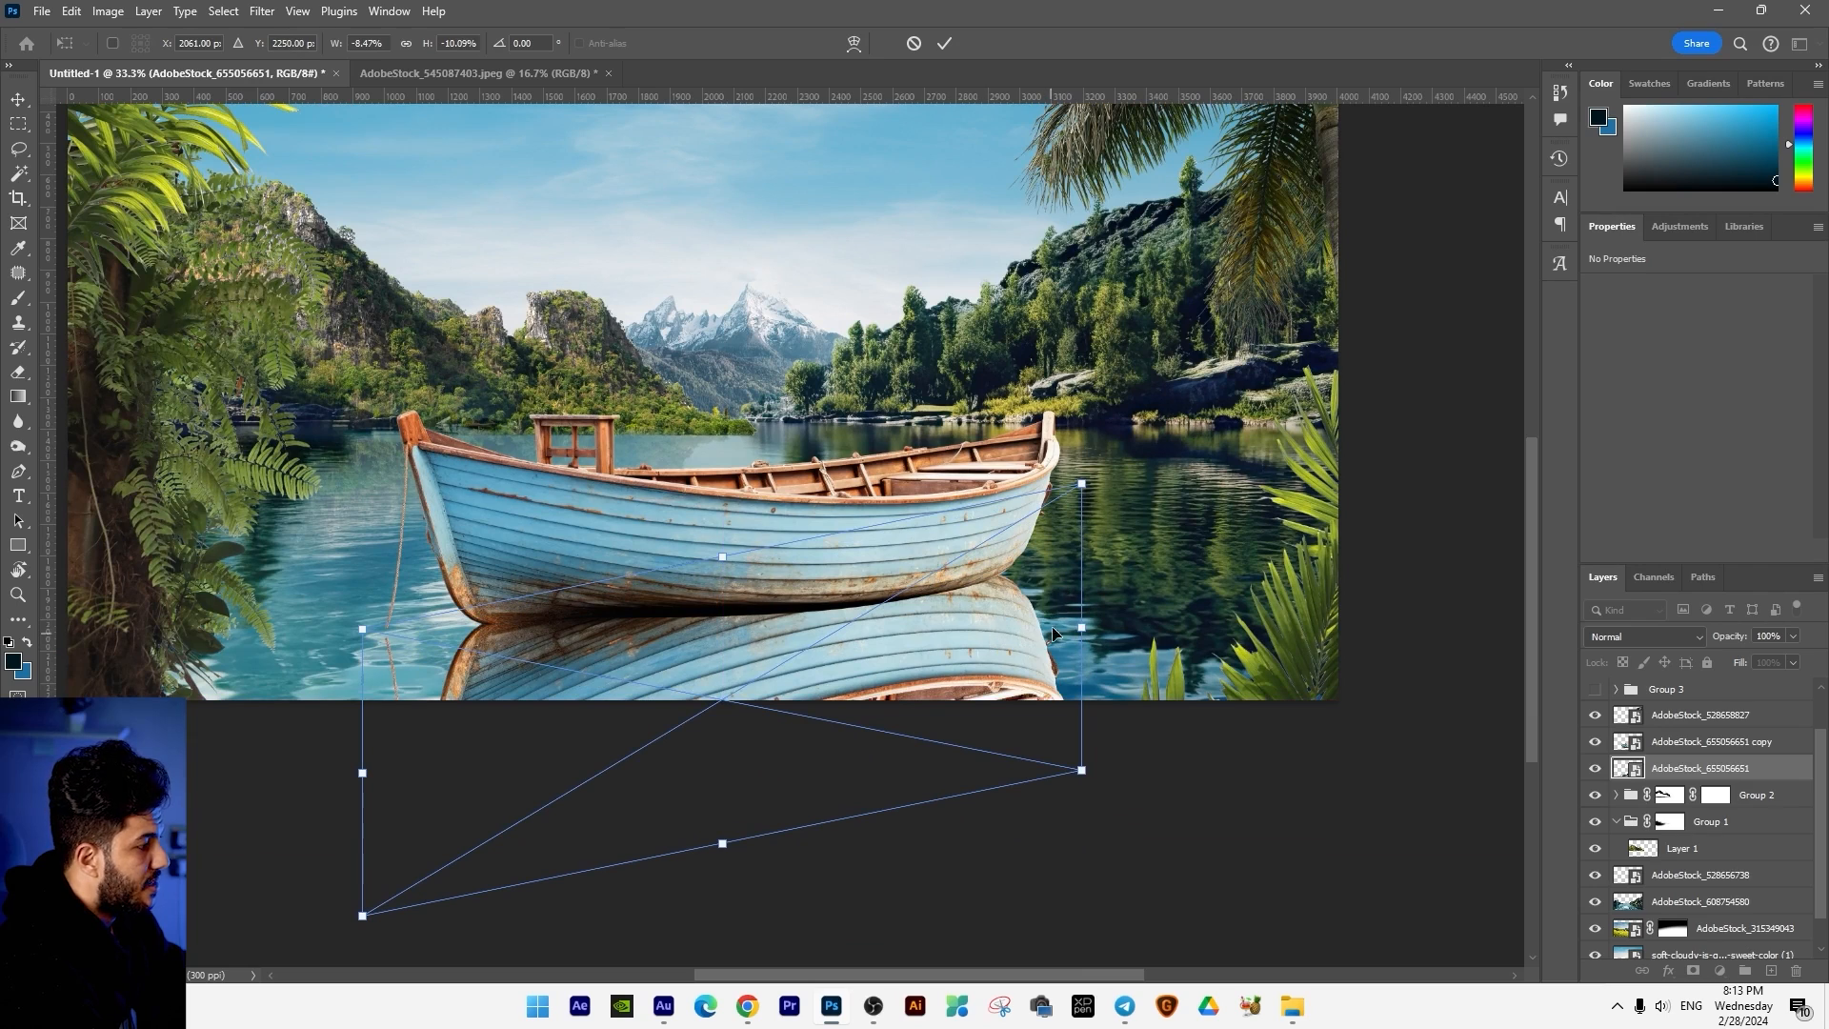
pyautogui.press('Return')
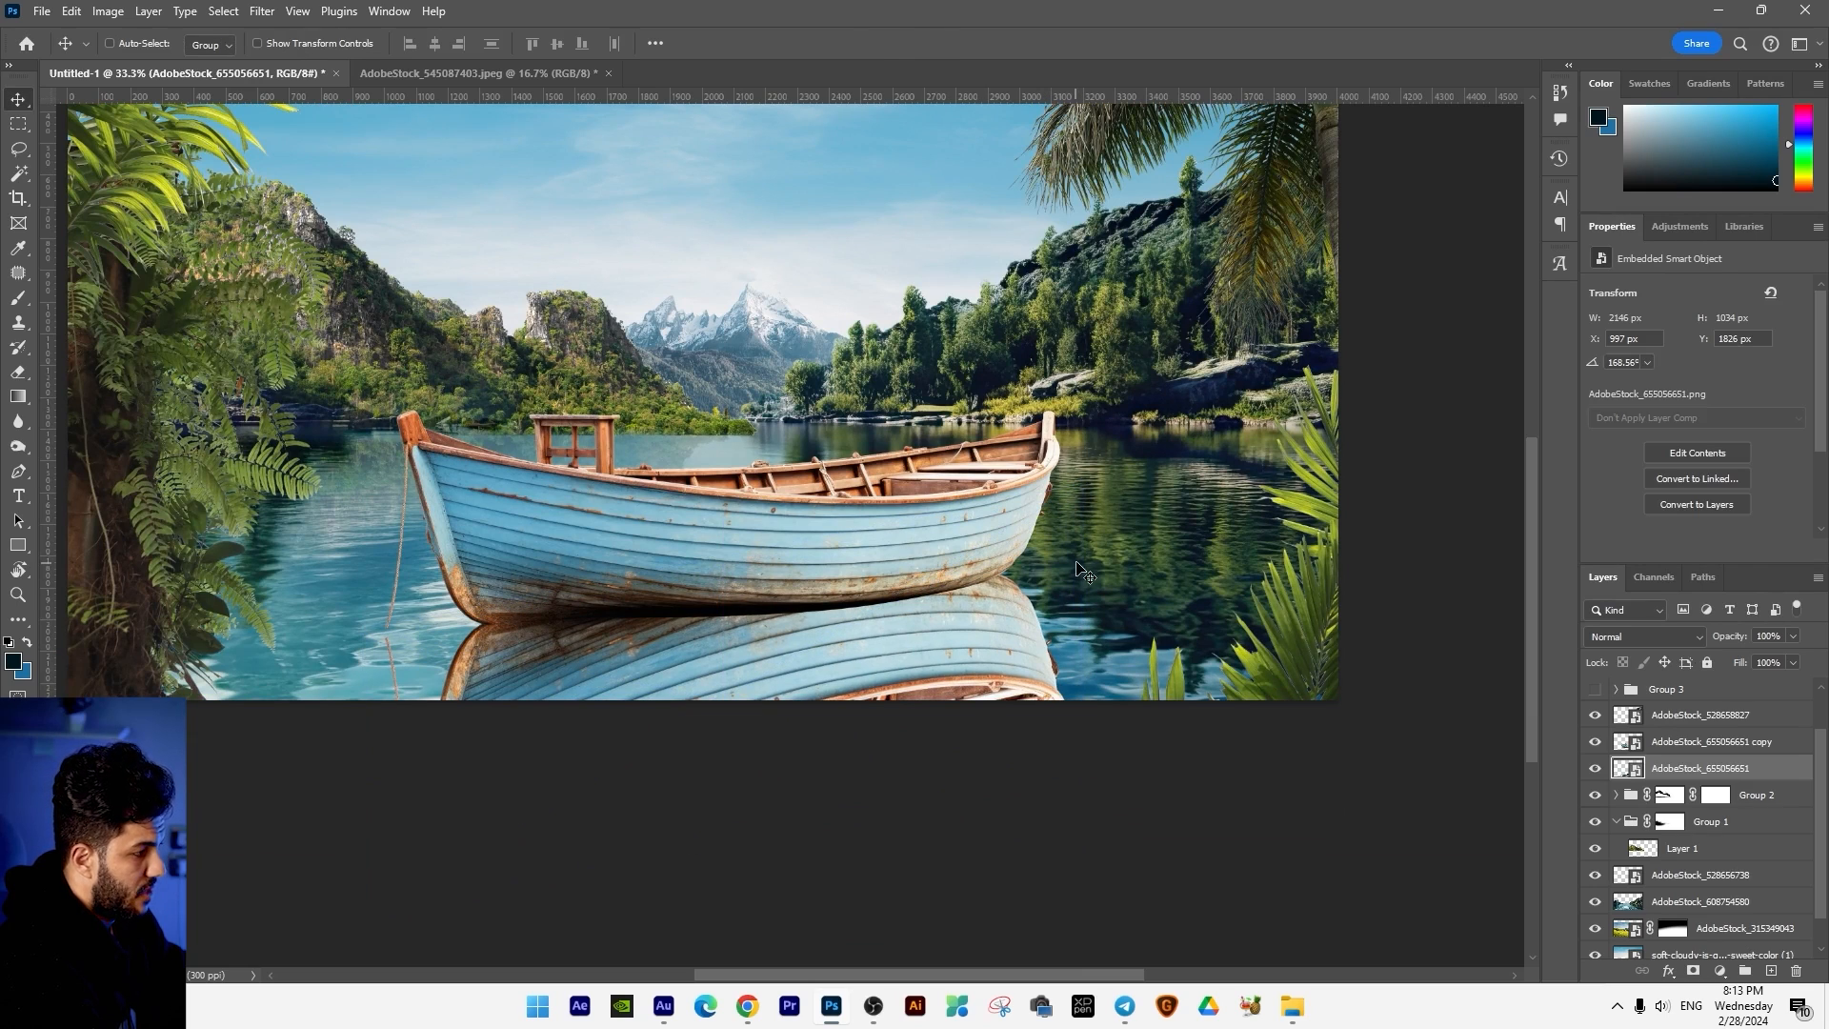
# Step: Start a Tilt-Shift blur on the boat reflection, with the focus band across the hull and the blur at 51 px
pyautogui.click(263, 12)
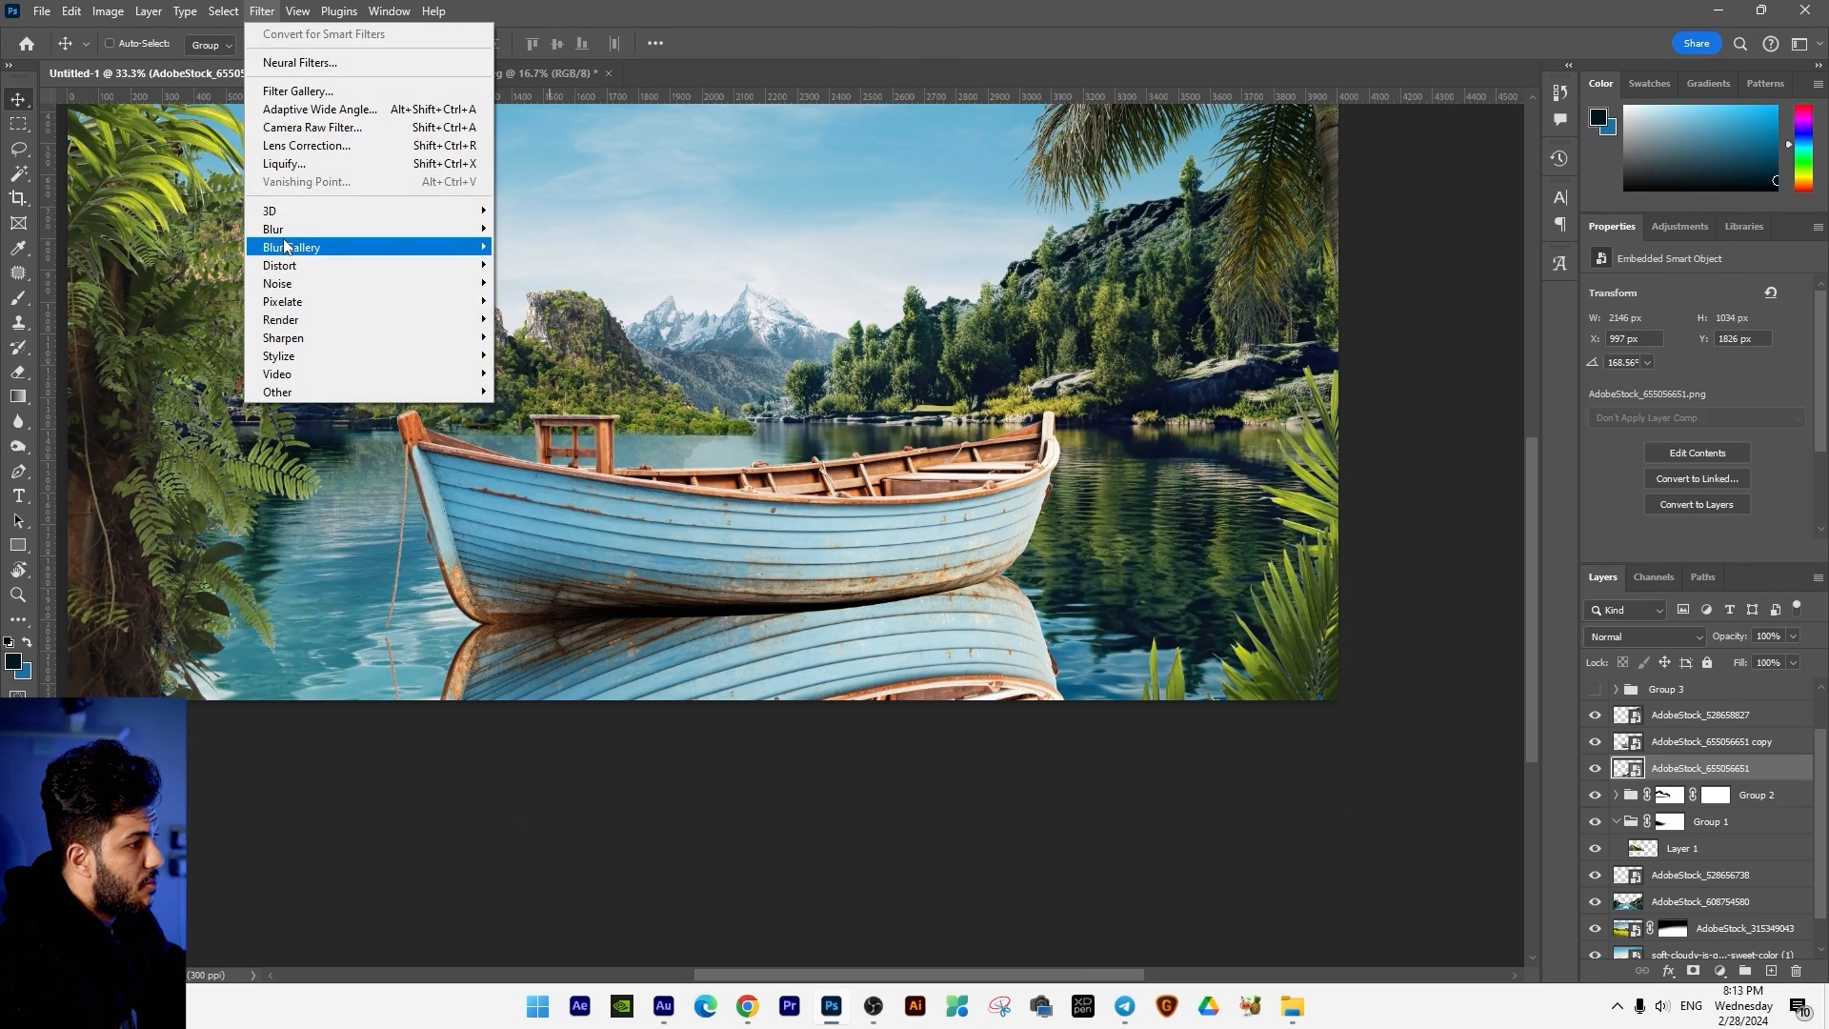
pyautogui.moveTo(288, 247)
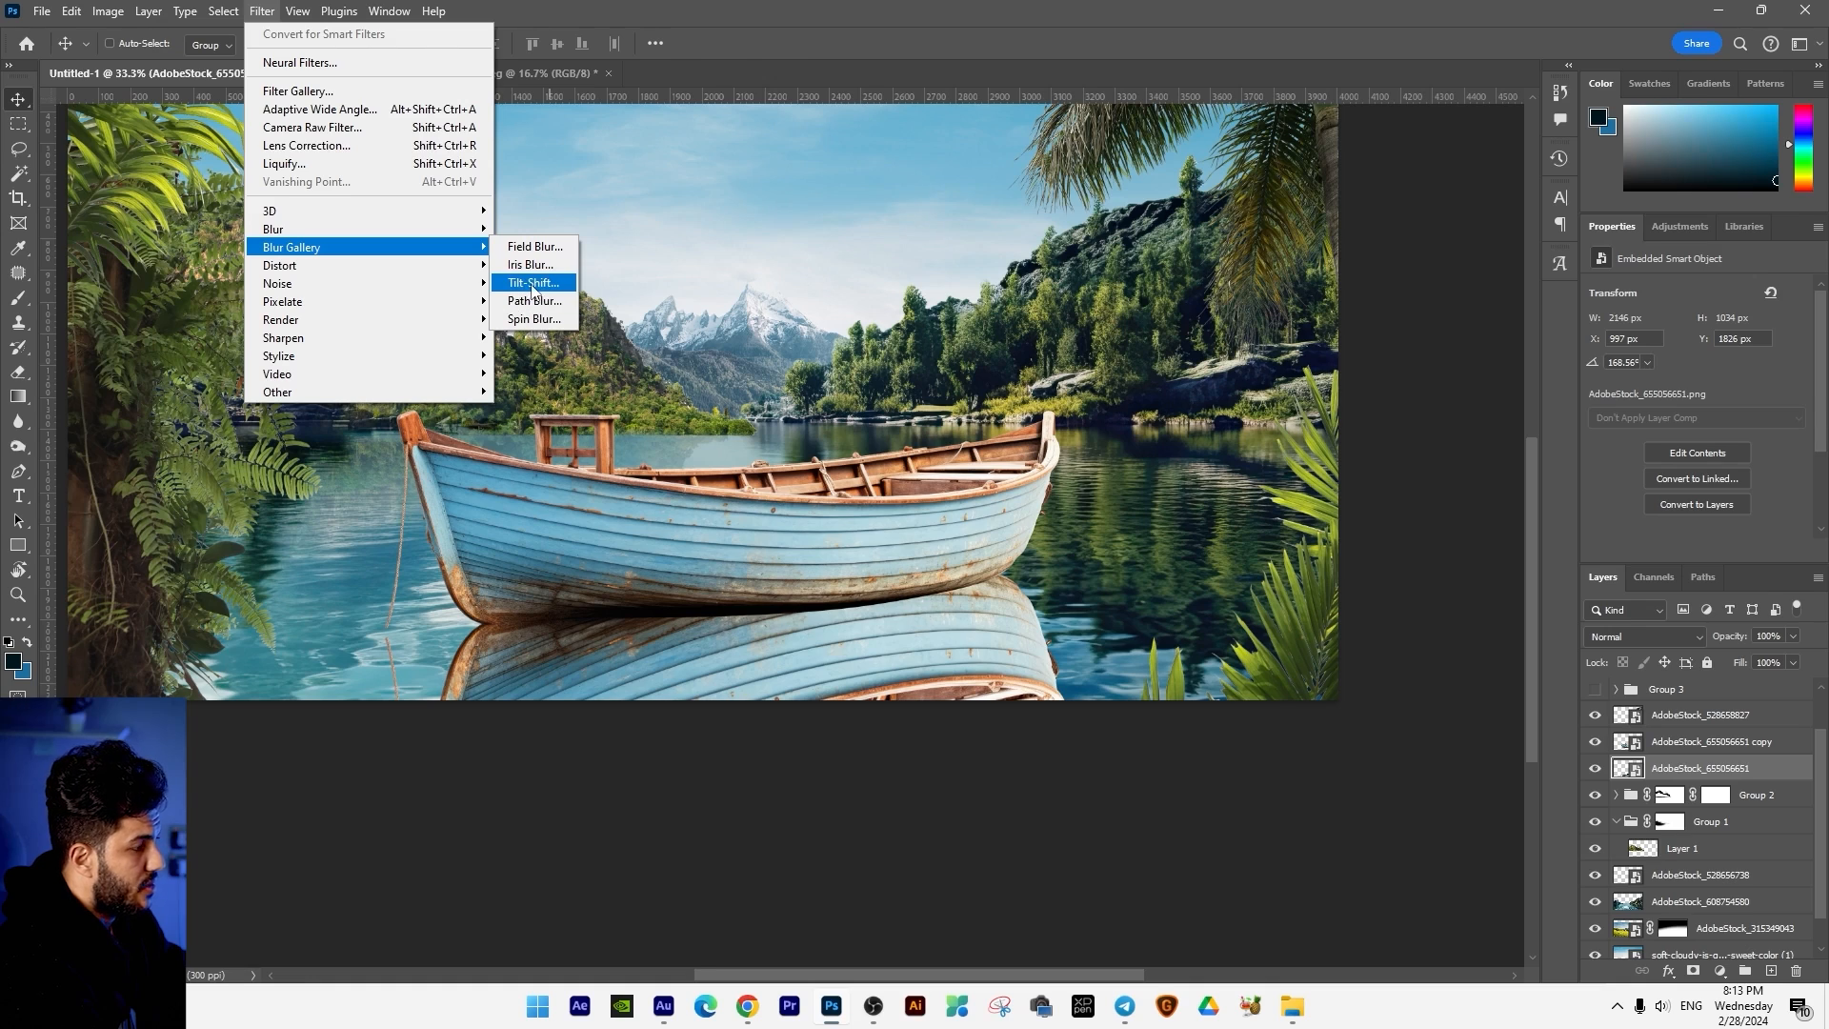
pyautogui.click(532, 283)
pyautogui.moveTo(809, 534); pyautogui.dragTo(802, 730)
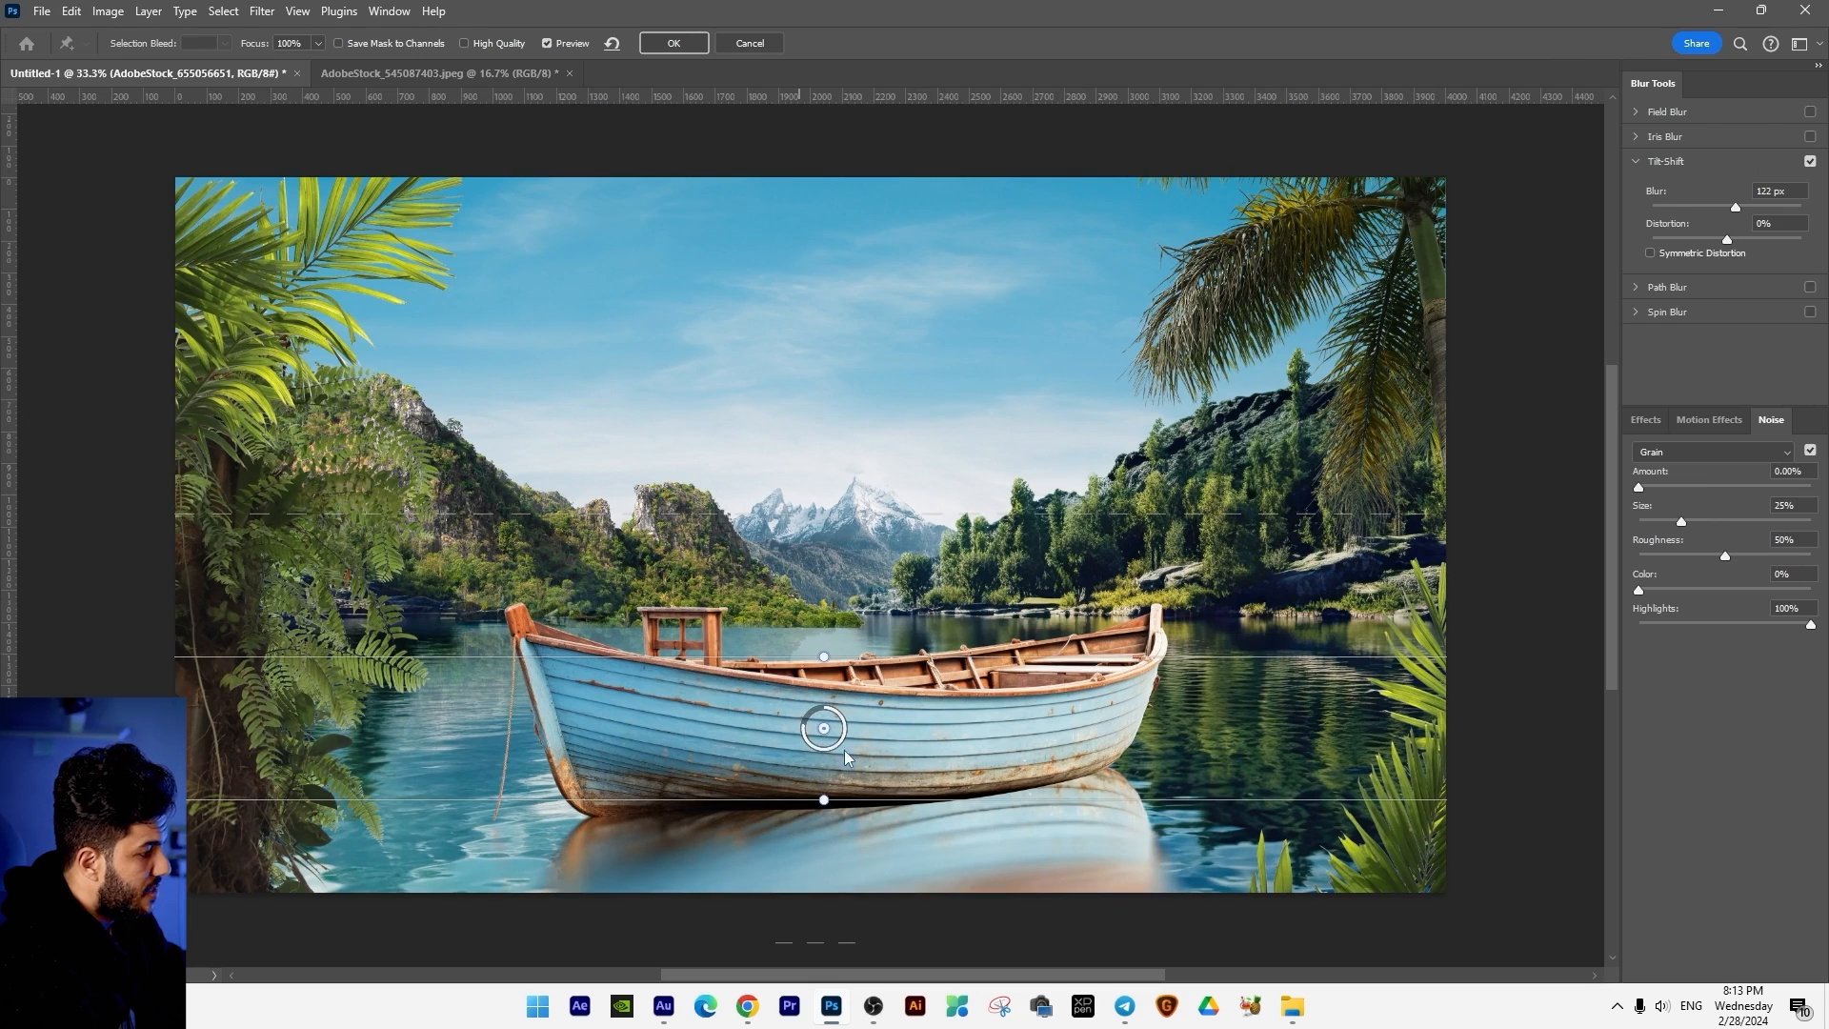
pyautogui.moveTo(1181, 766); pyautogui.dragTo(1179, 721)
pyautogui.moveTo(803, 690); pyautogui.dragTo(806, 710)
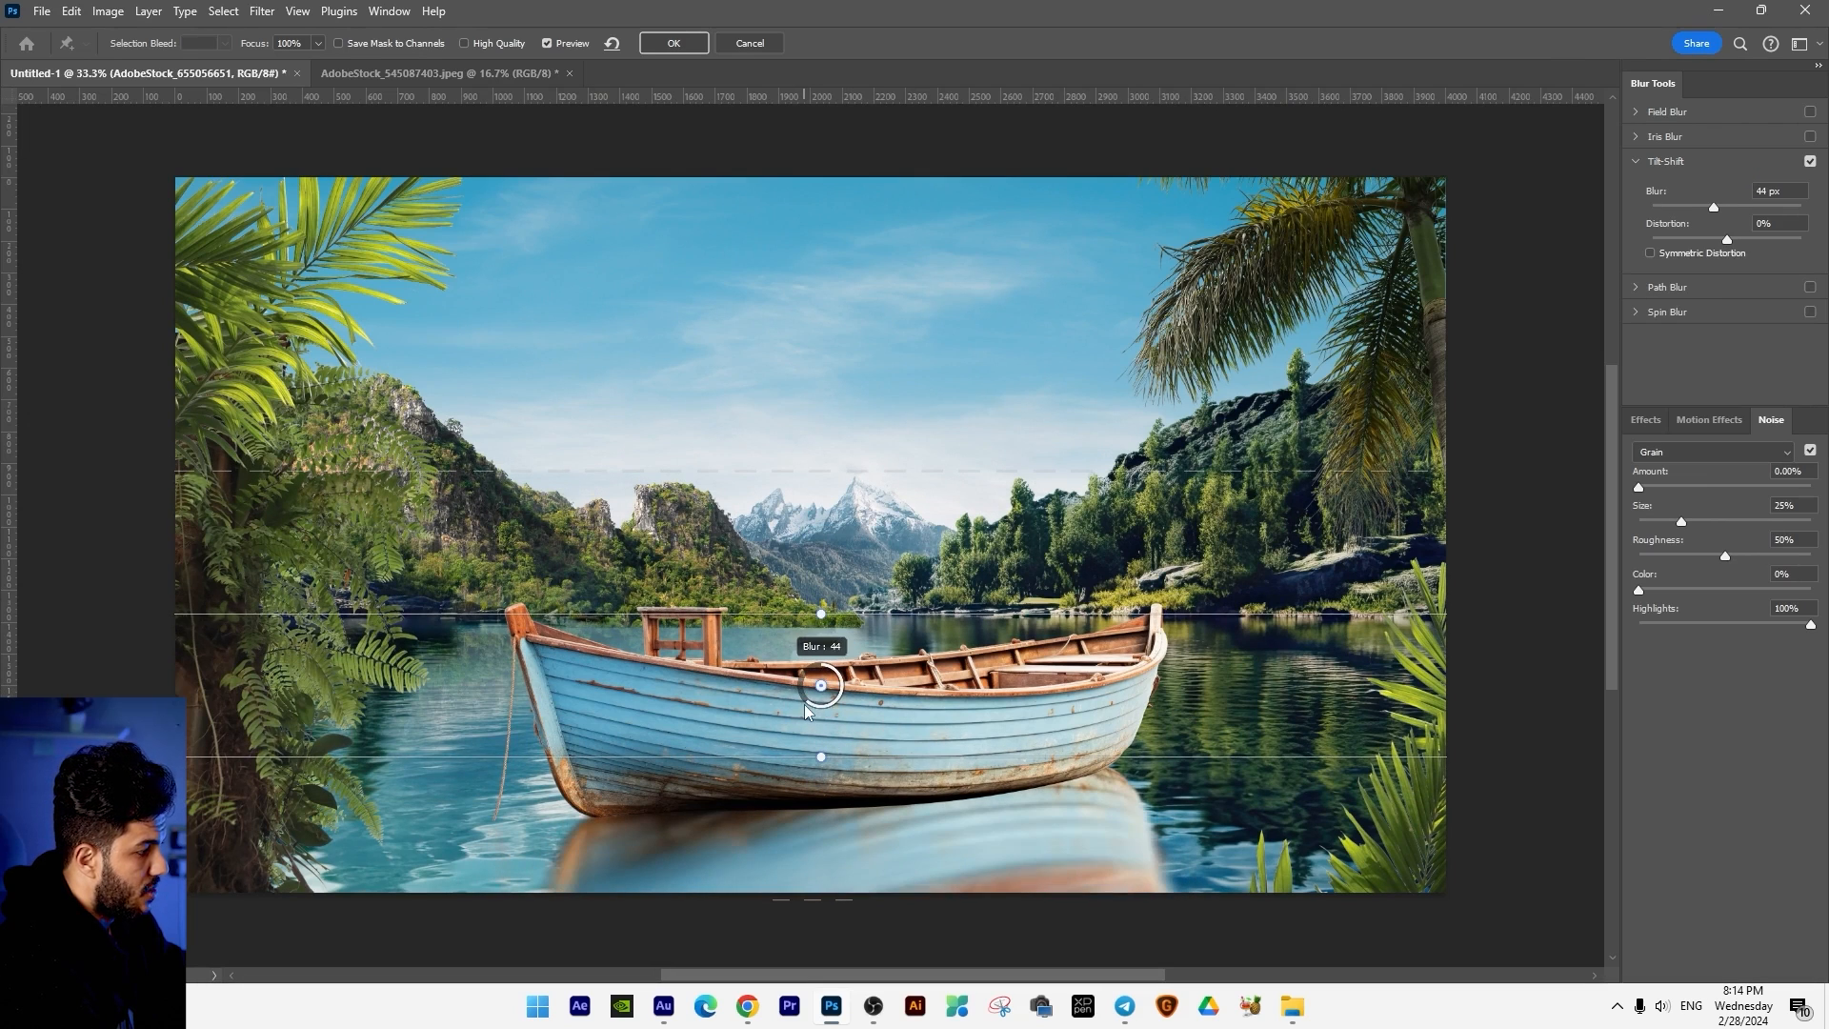
pyautogui.moveTo(1167, 716); pyautogui.dragTo(1164, 721)
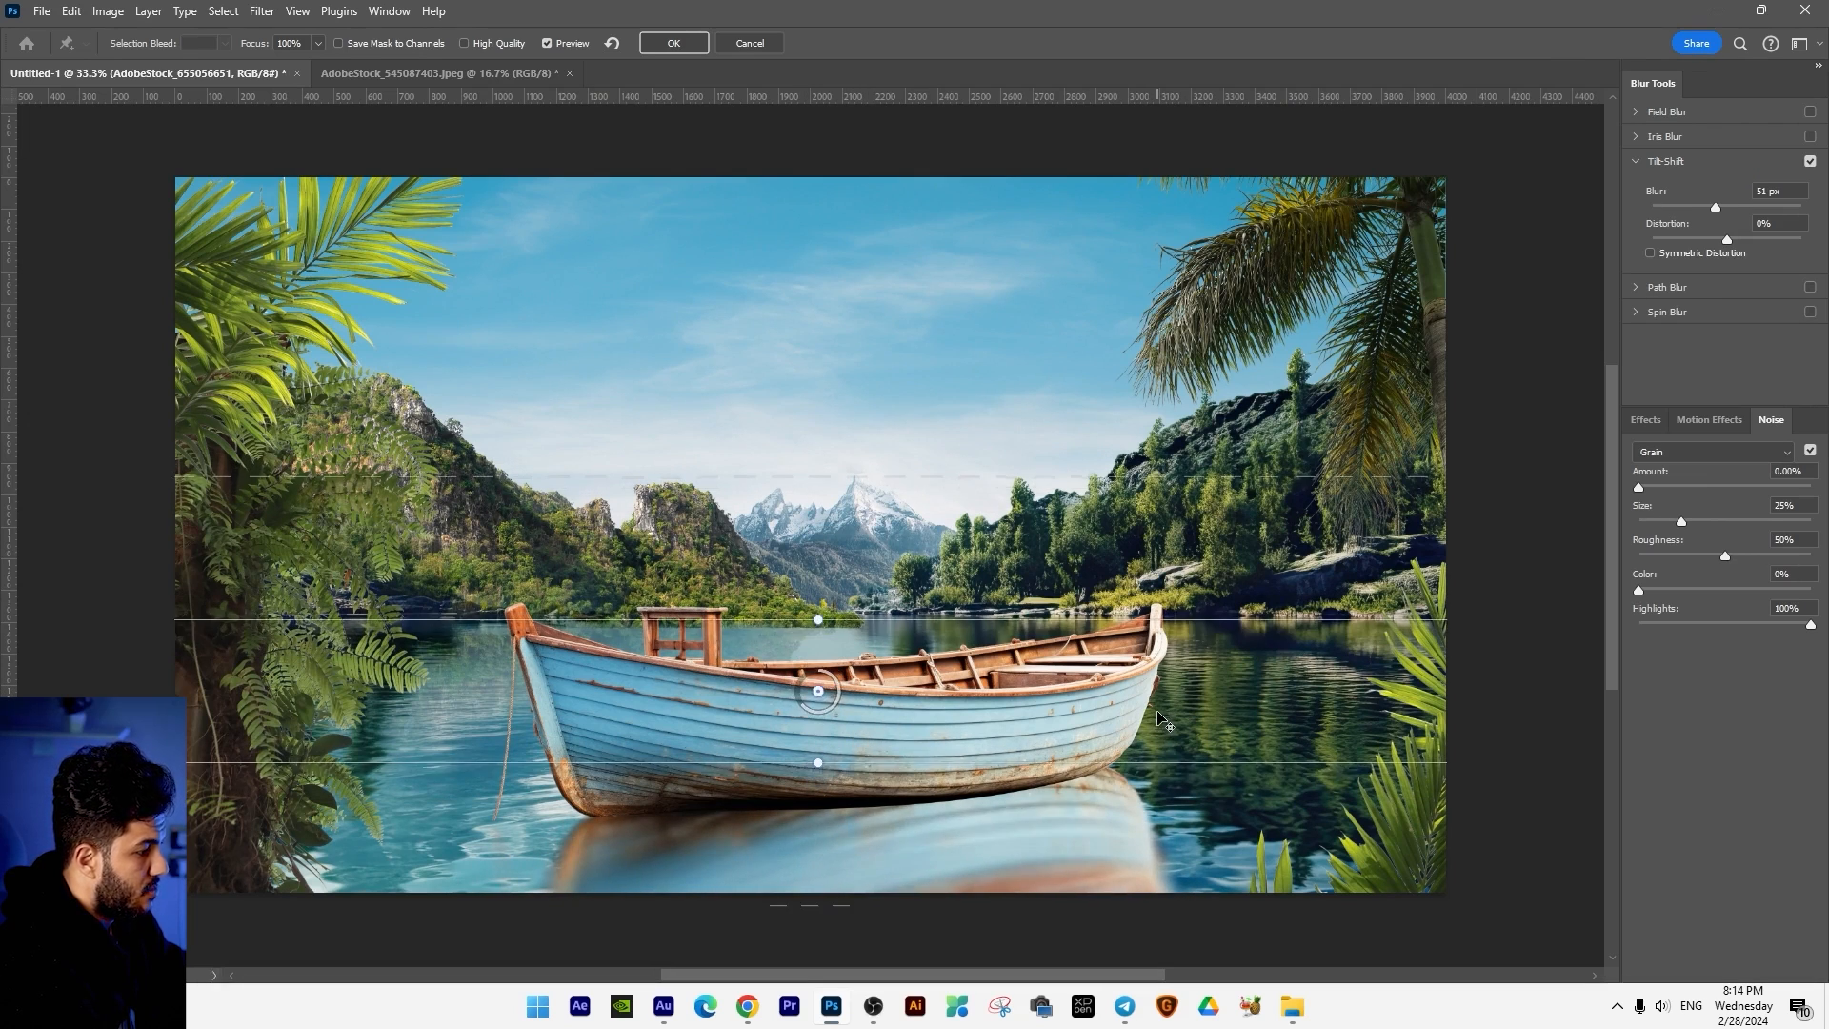
# Step: Rotate the Tilt-Shift focus band to about 6.7° along the hull, set the blur to 101 px and apply the filter
pyautogui.moveTo(818, 613); pyautogui.dragTo(803, 614)
pyautogui.moveTo(801, 614); pyautogui.dragTo(808, 617)
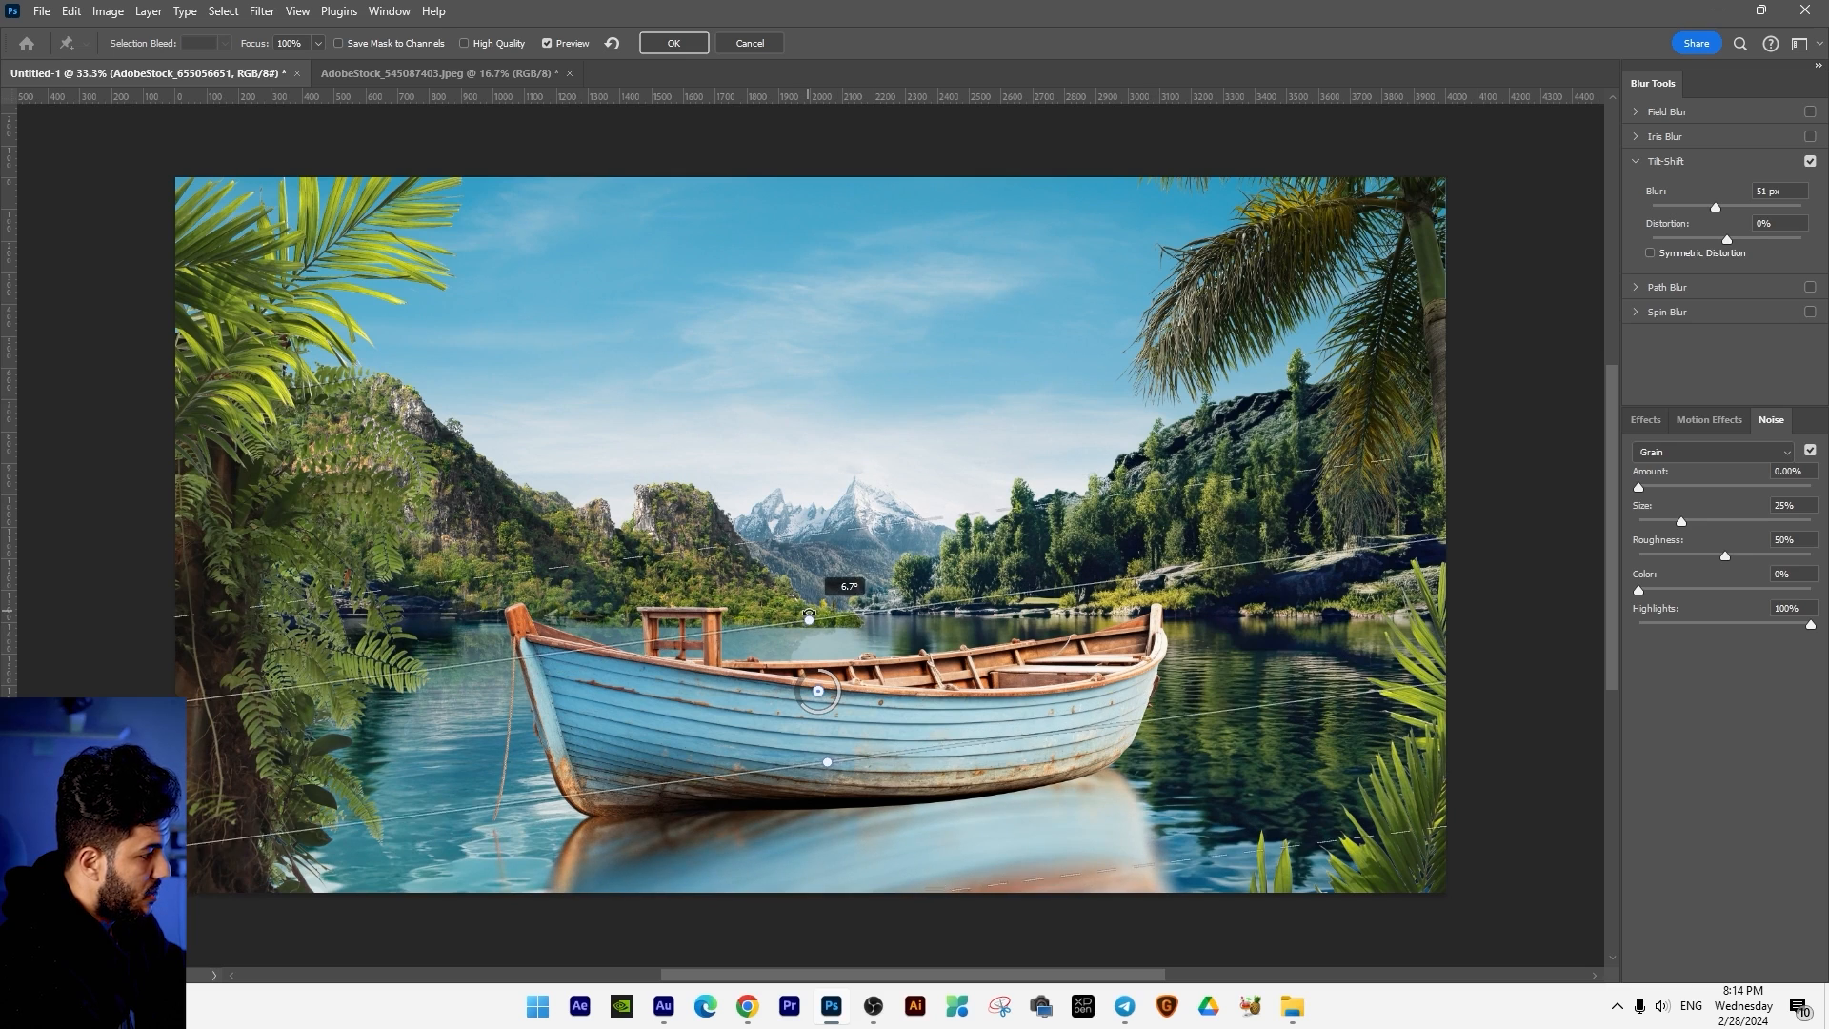
pyautogui.moveTo(808, 712); pyautogui.dragTo(785, 699)
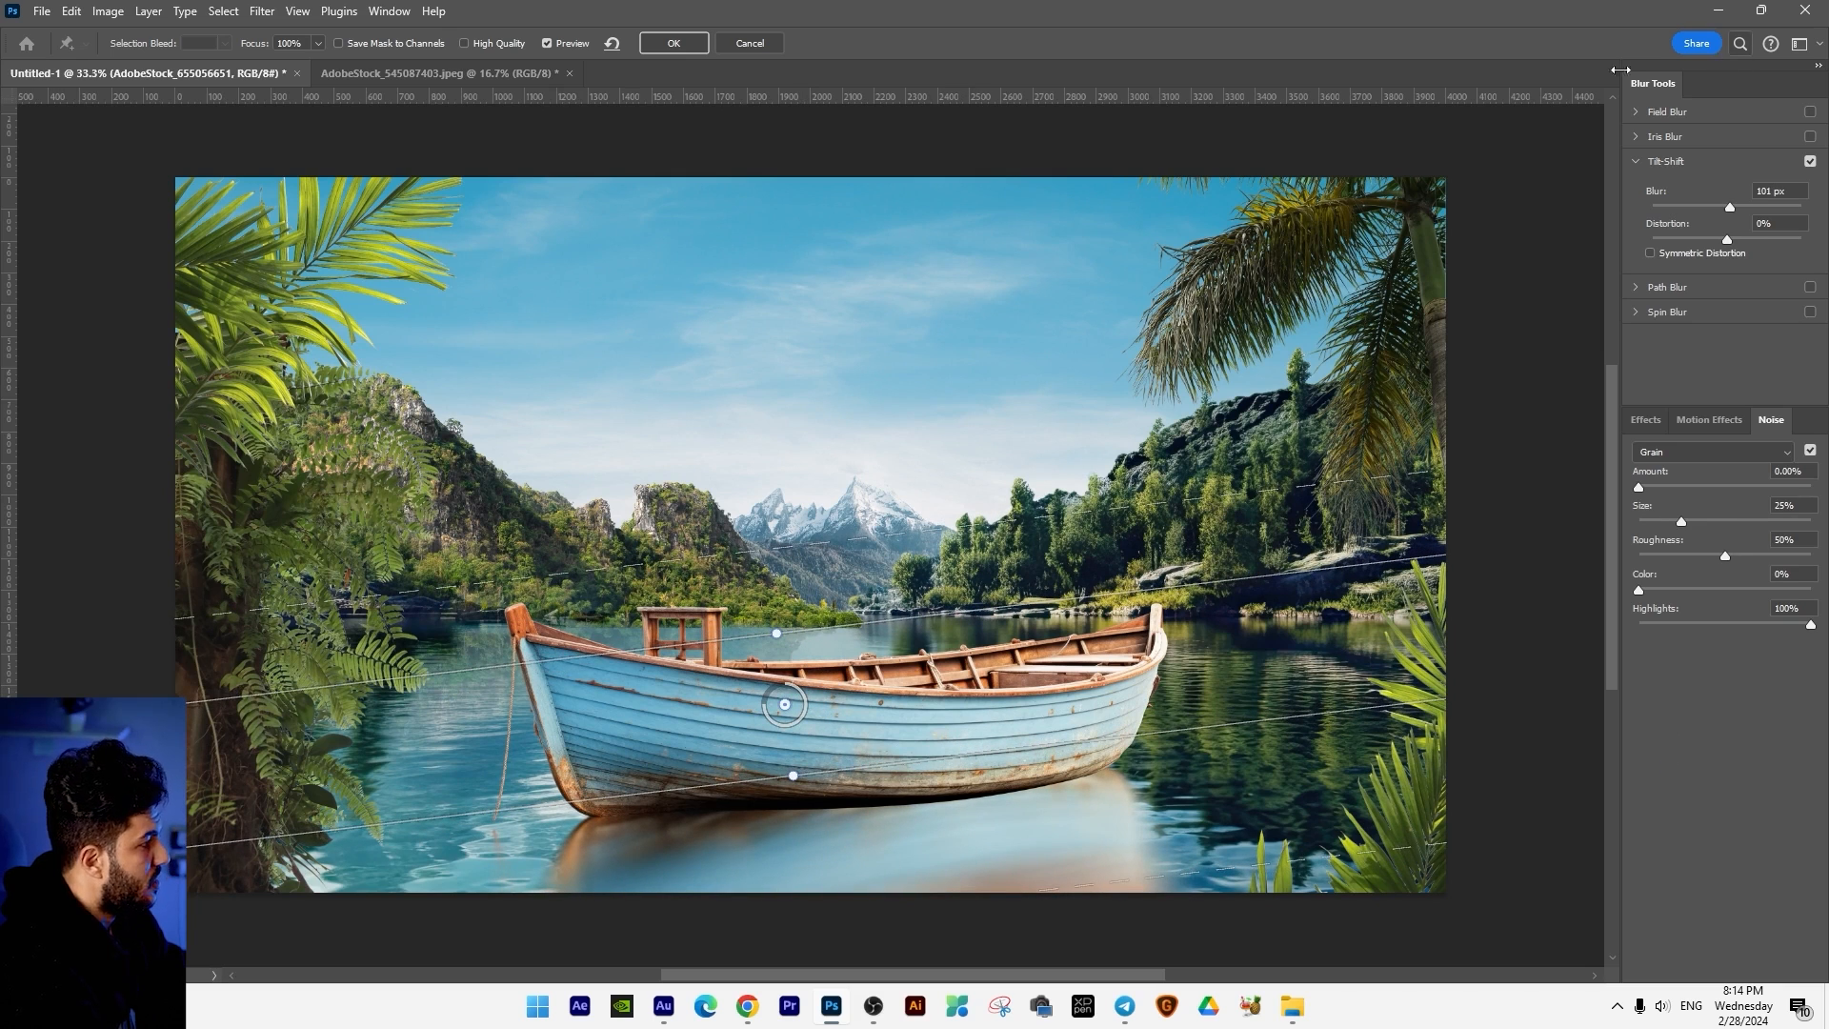
pyautogui.click(665, 43)
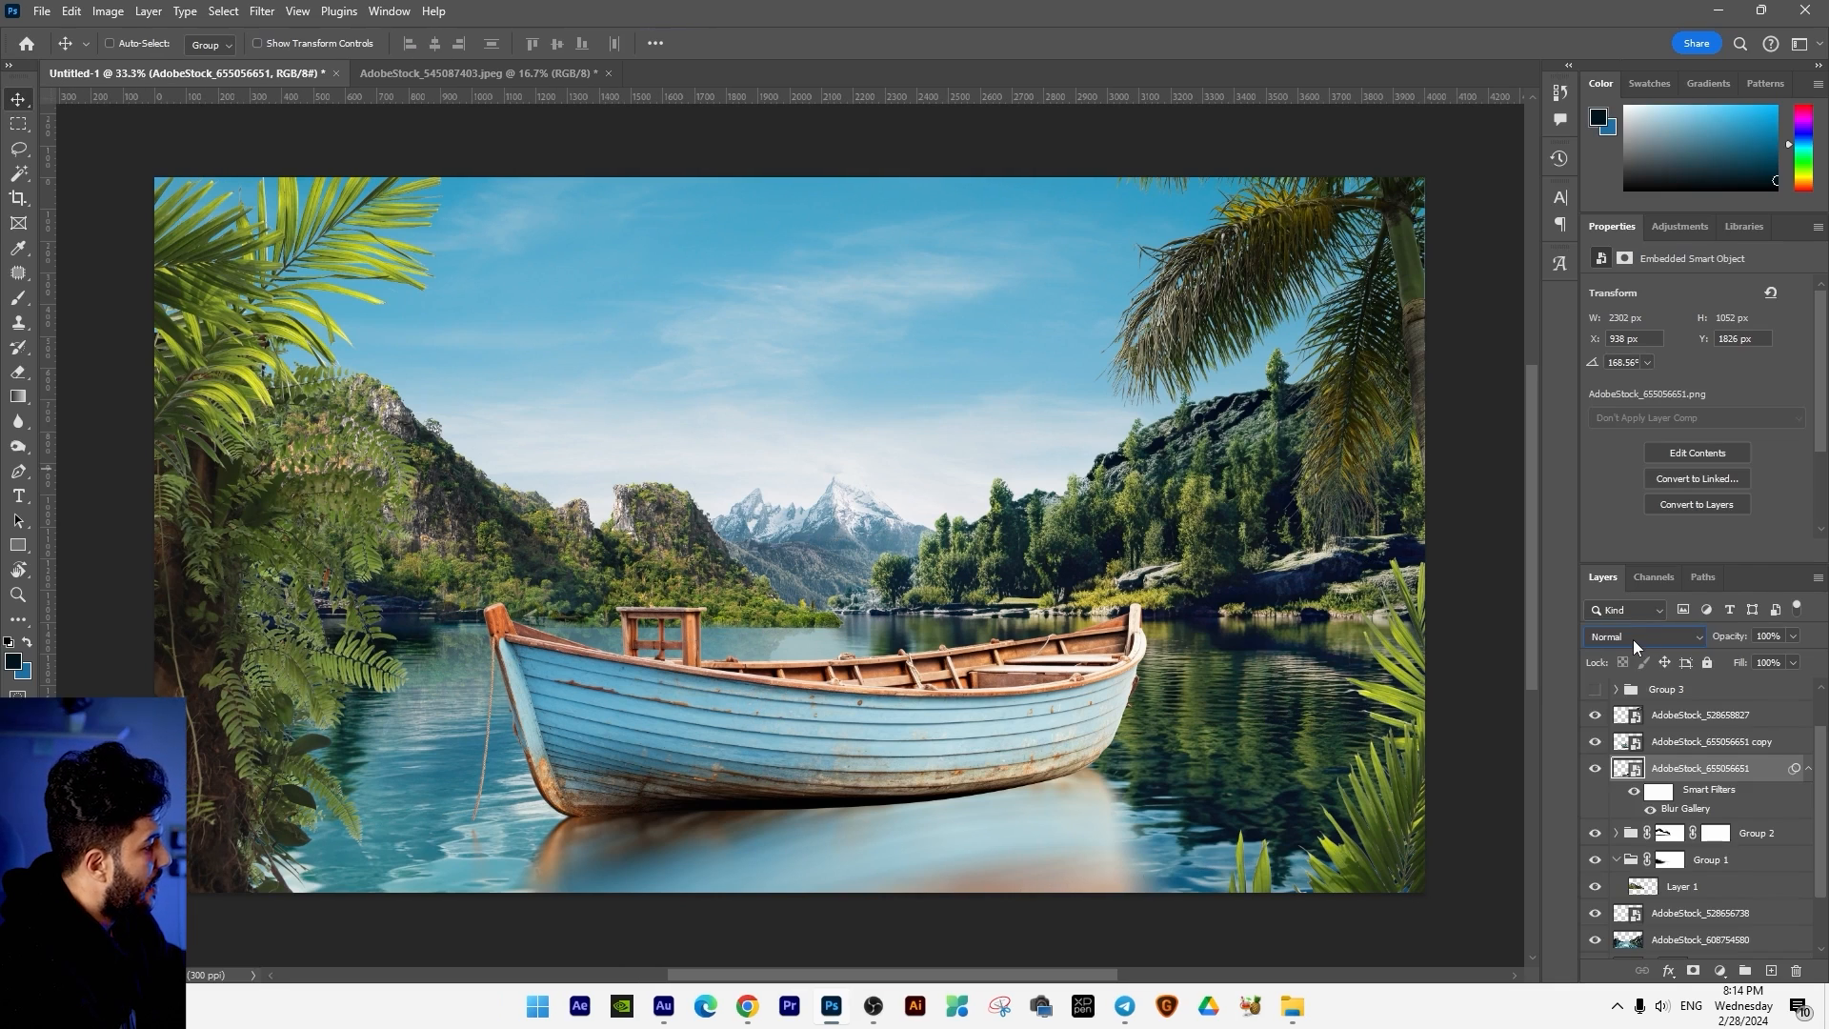
# Step: Set the boat reflection's blend mode to Multiply and nudge it up against the bottom of the hull
pyautogui.click(1633, 638)
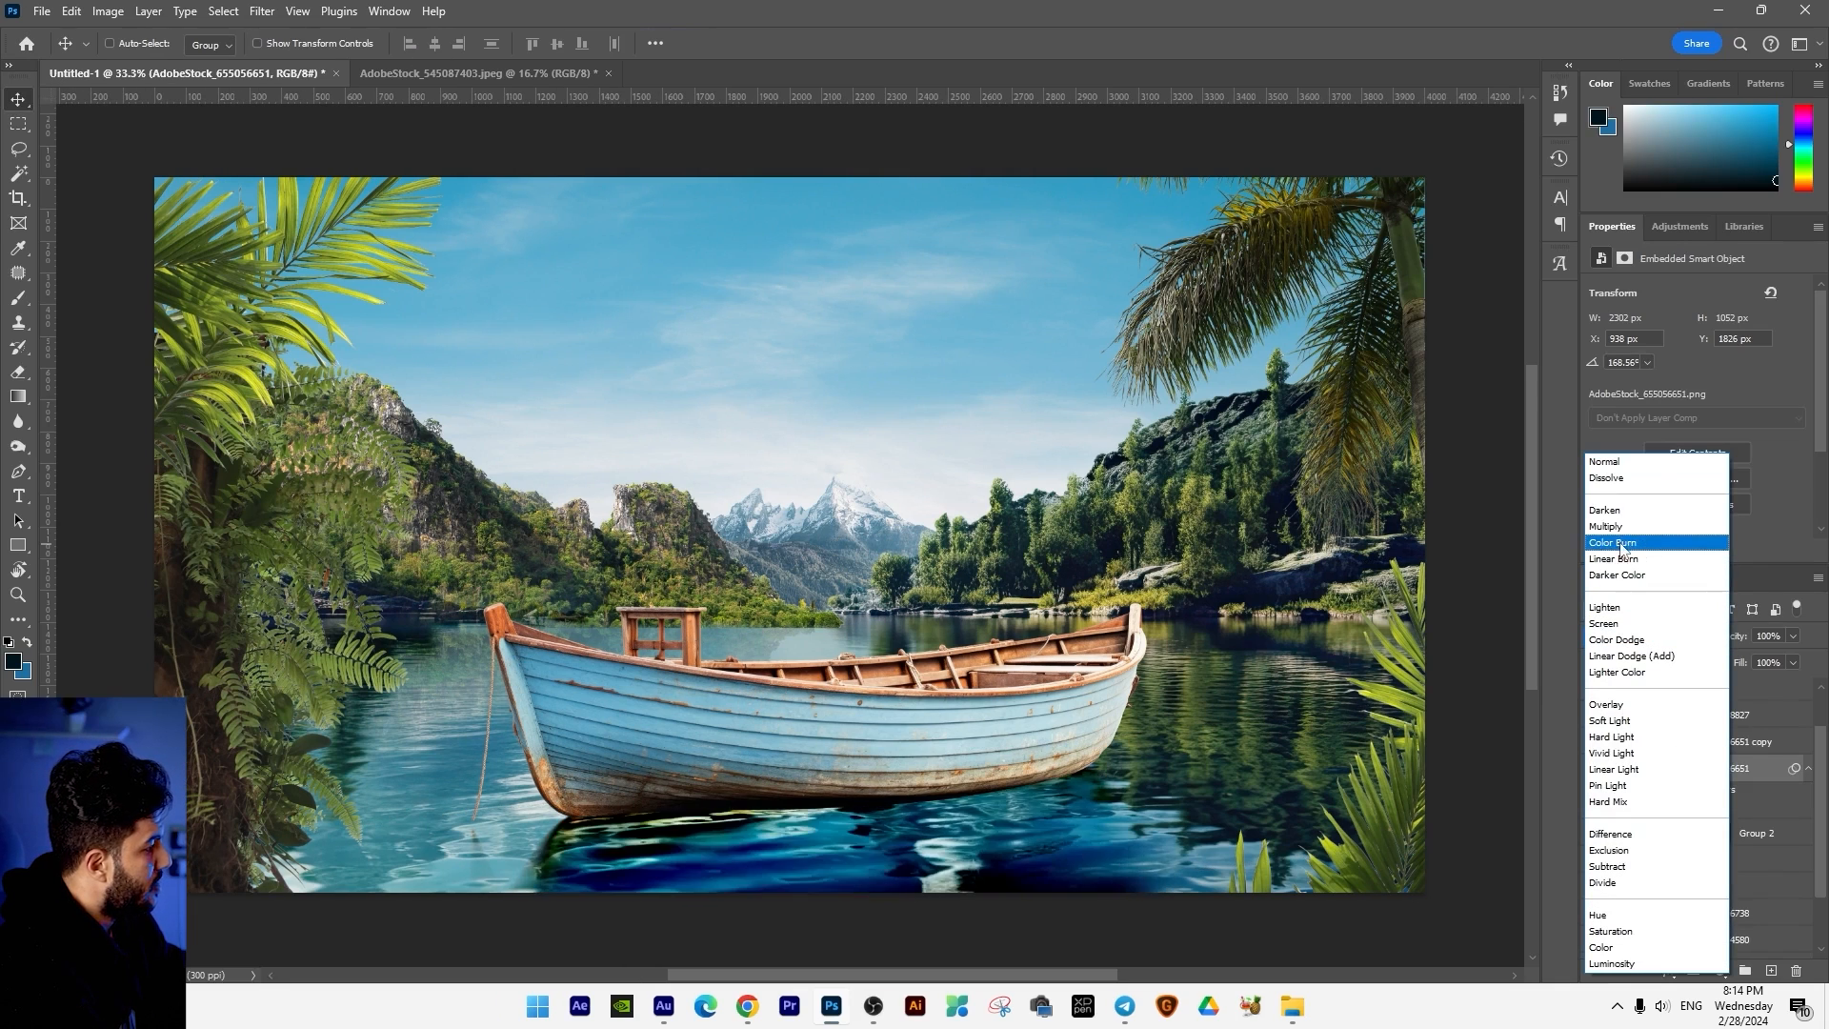
pyautogui.click(1610, 530)
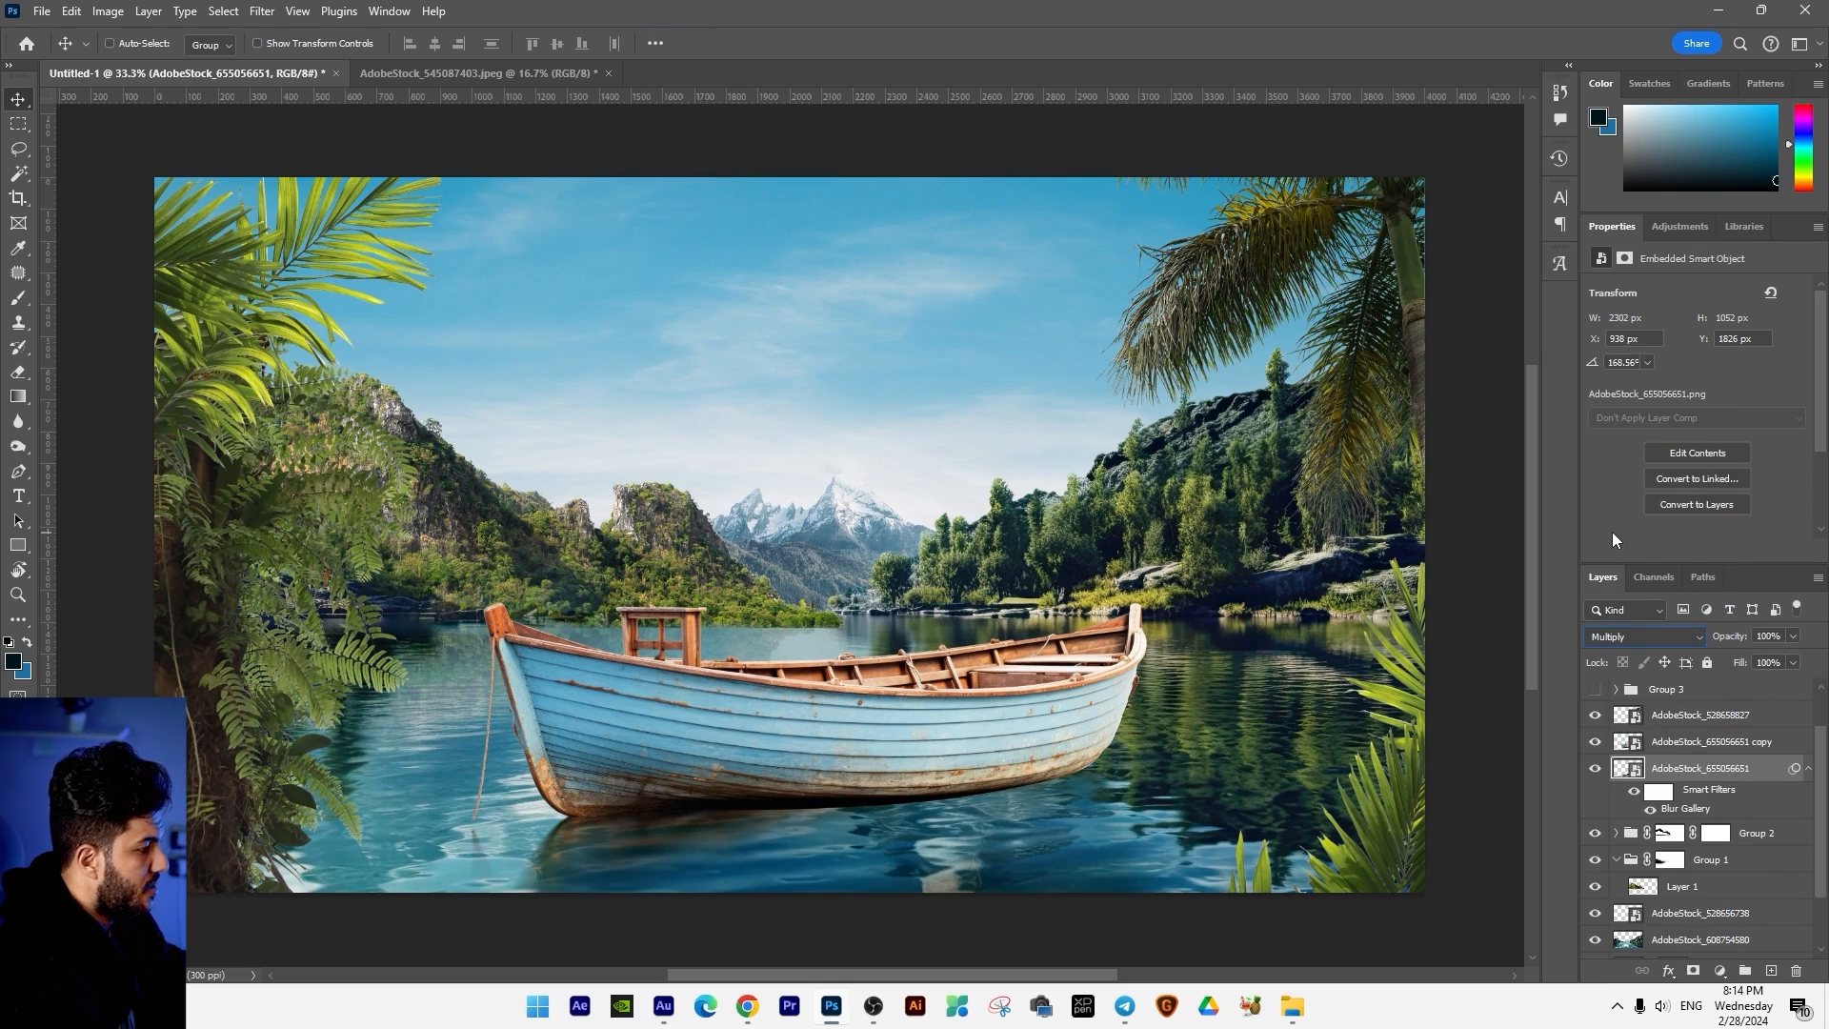
pyautogui.press('Up')
pyautogui.press('Up')
pyautogui.press('Up')
pyautogui.press('Up')
pyautogui.press('Up')
pyautogui.press('Up')
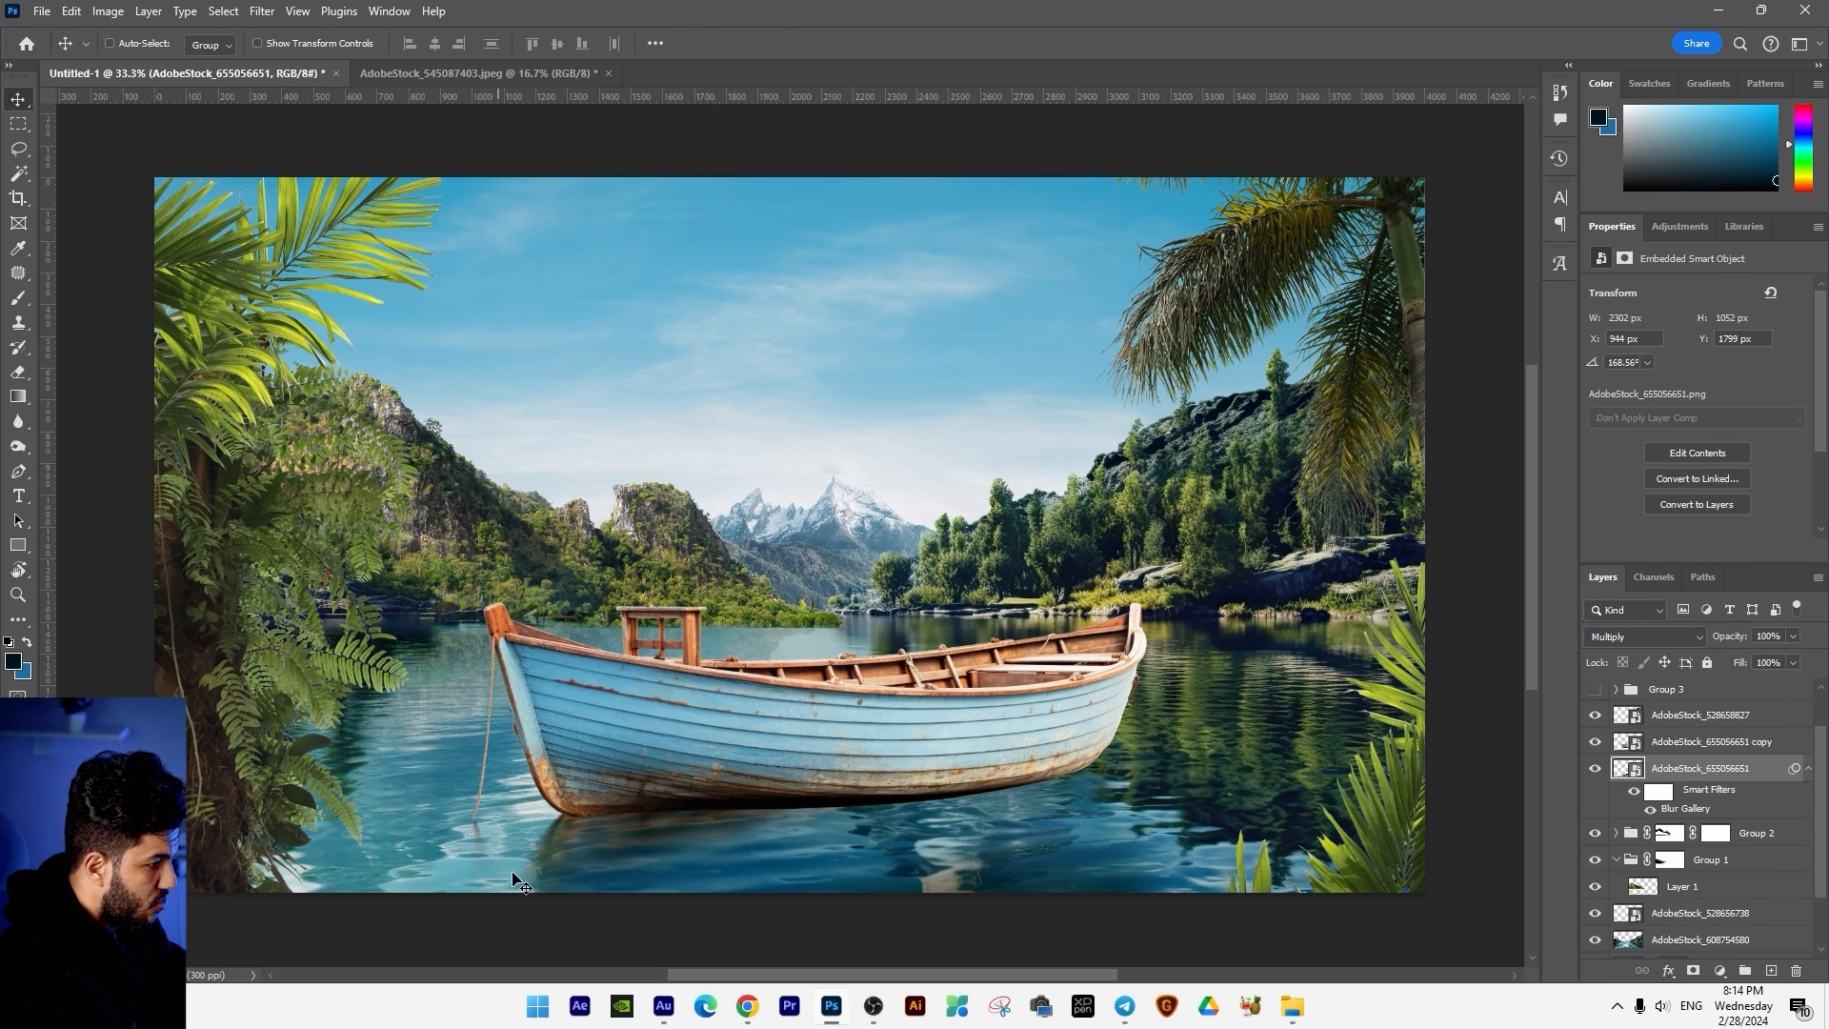
pyautogui.moveTo(1068, 783); pyautogui.dragTo(1075, 734)
# Step: Start a Pen path on the upright boat copy layer, tracing the near rim from the bow to mid-boat
pyautogui.rightClick(974, 757)
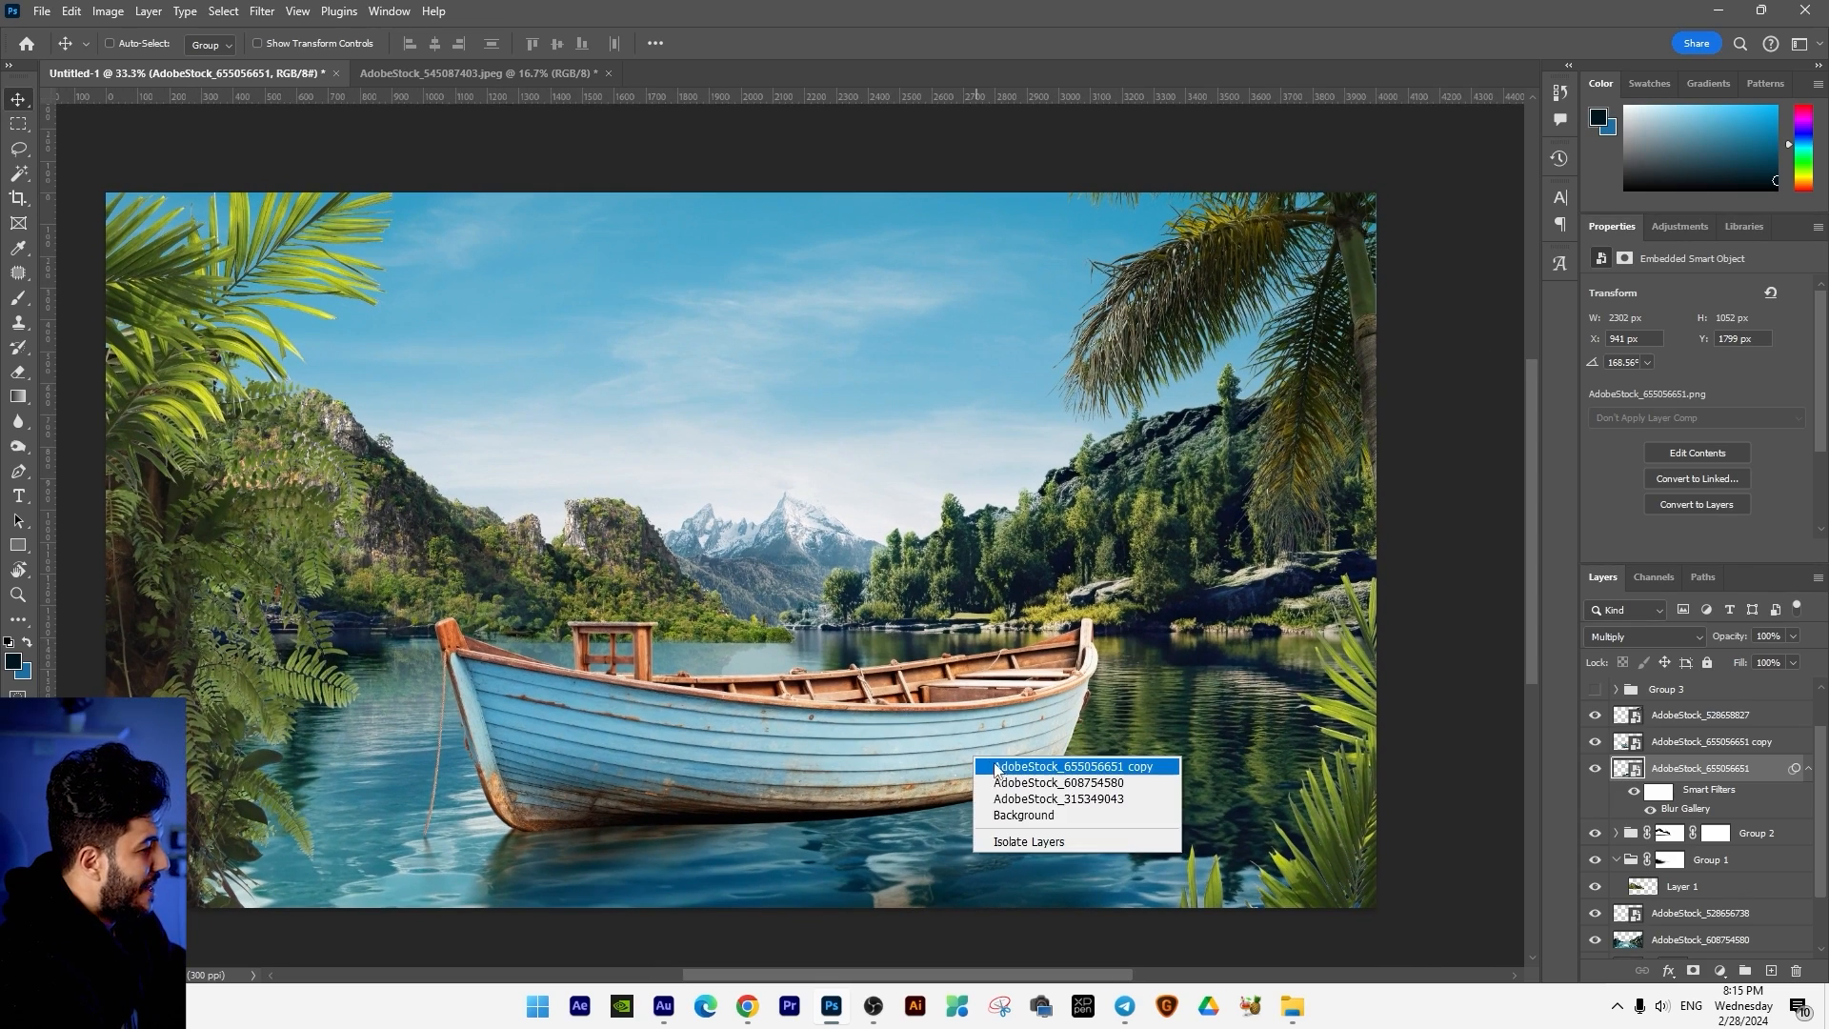
pyautogui.click(1002, 768)
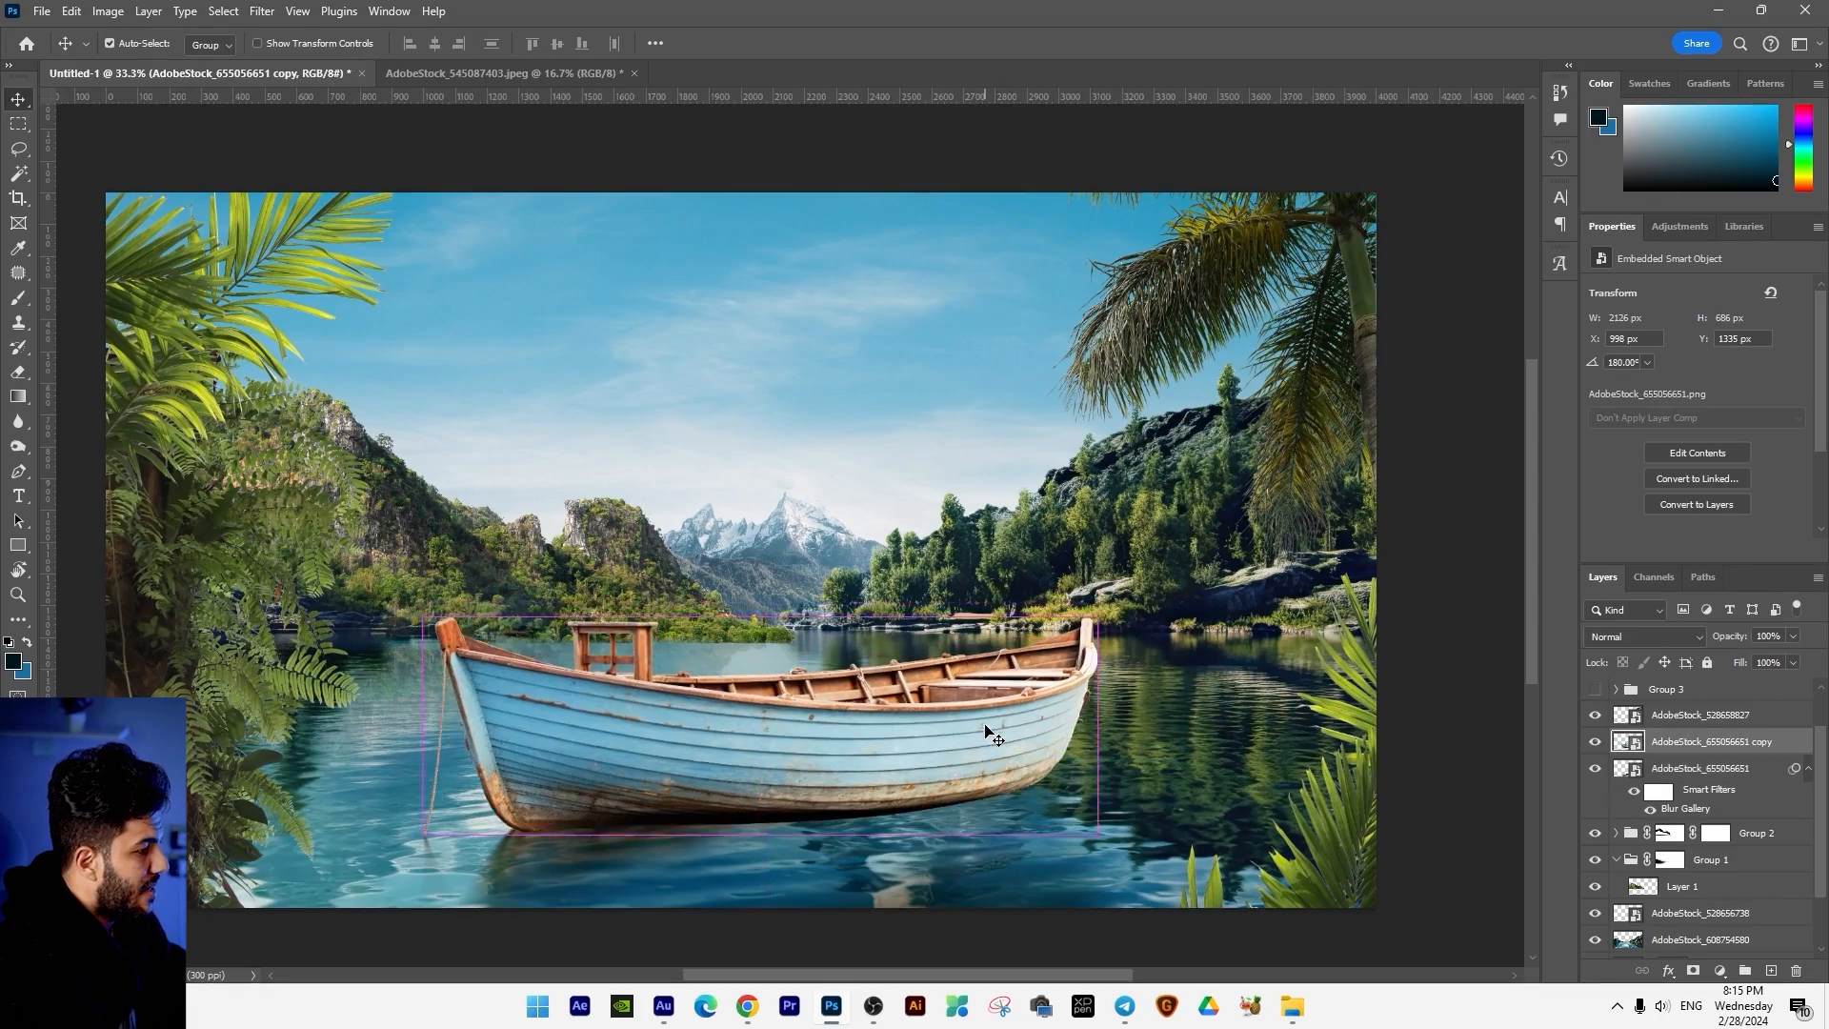
pyautogui.hotkey('ctrl', '+')
pyautogui.hotkey('ctrl', '+')
pyautogui.hotkey('ctrl', '+')
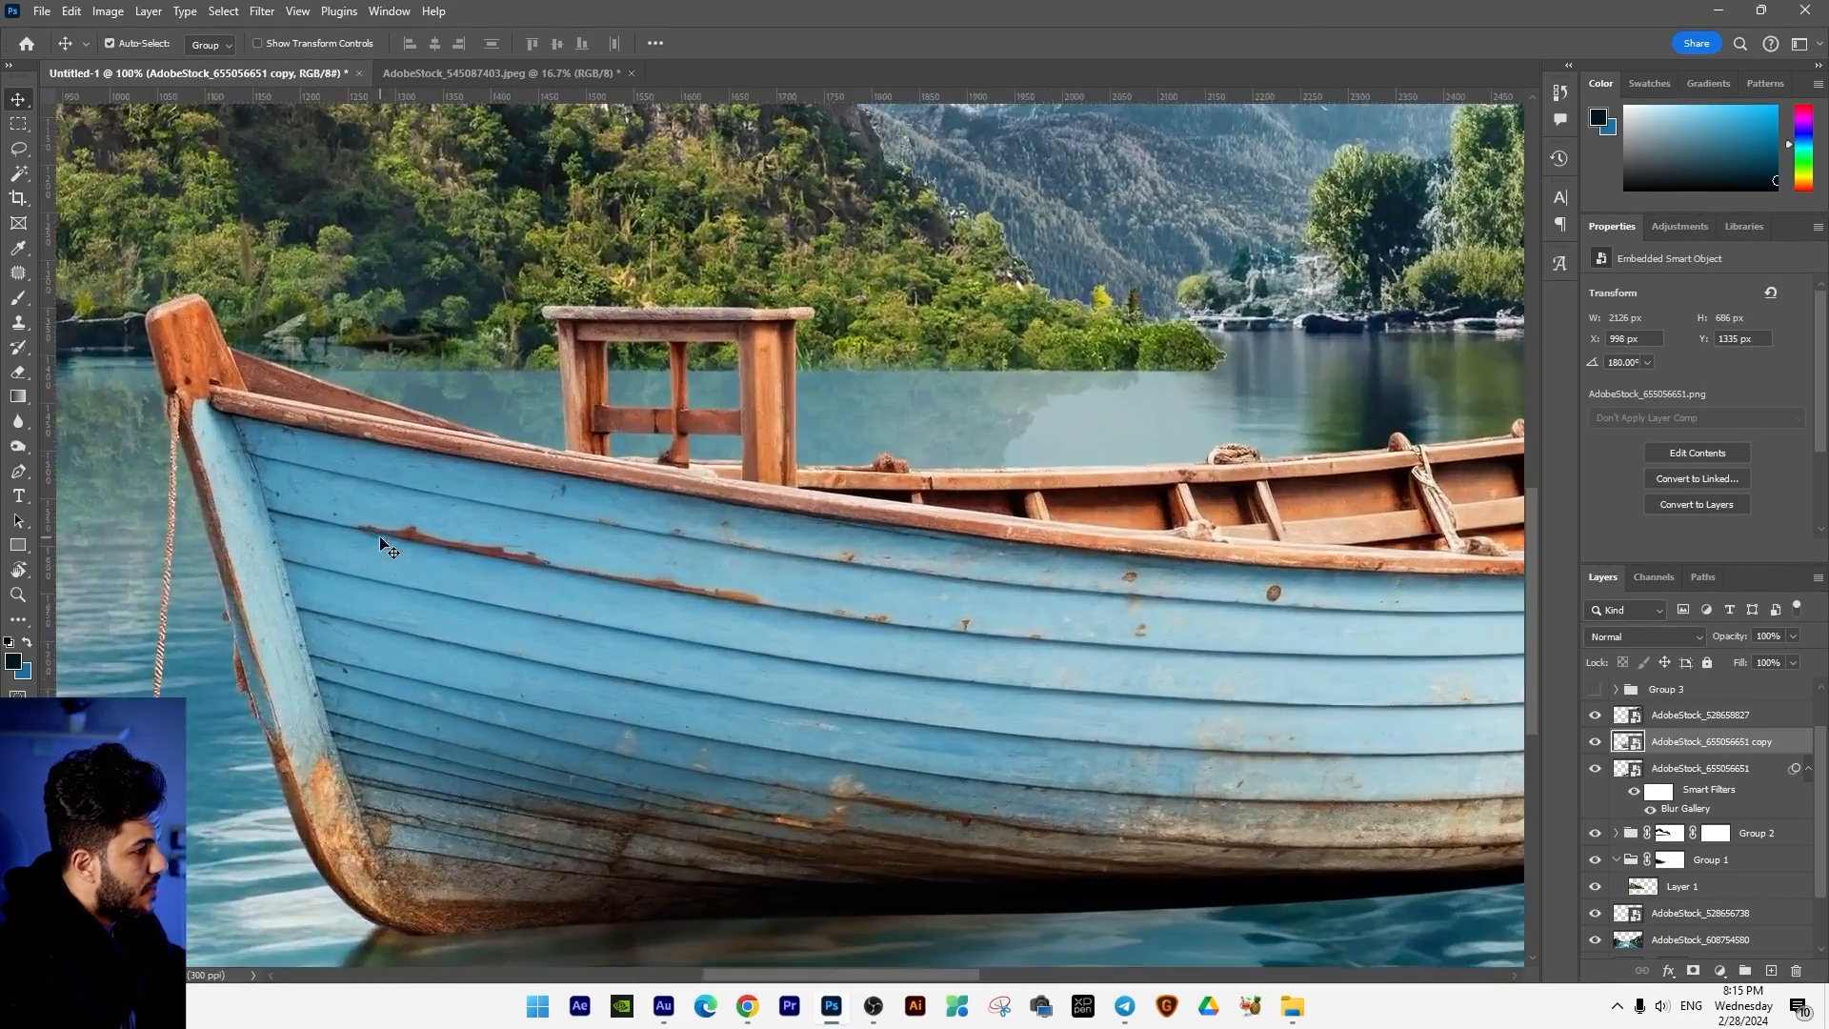
pyautogui.moveTo(381, 545); pyautogui.dragTo(495, 657)
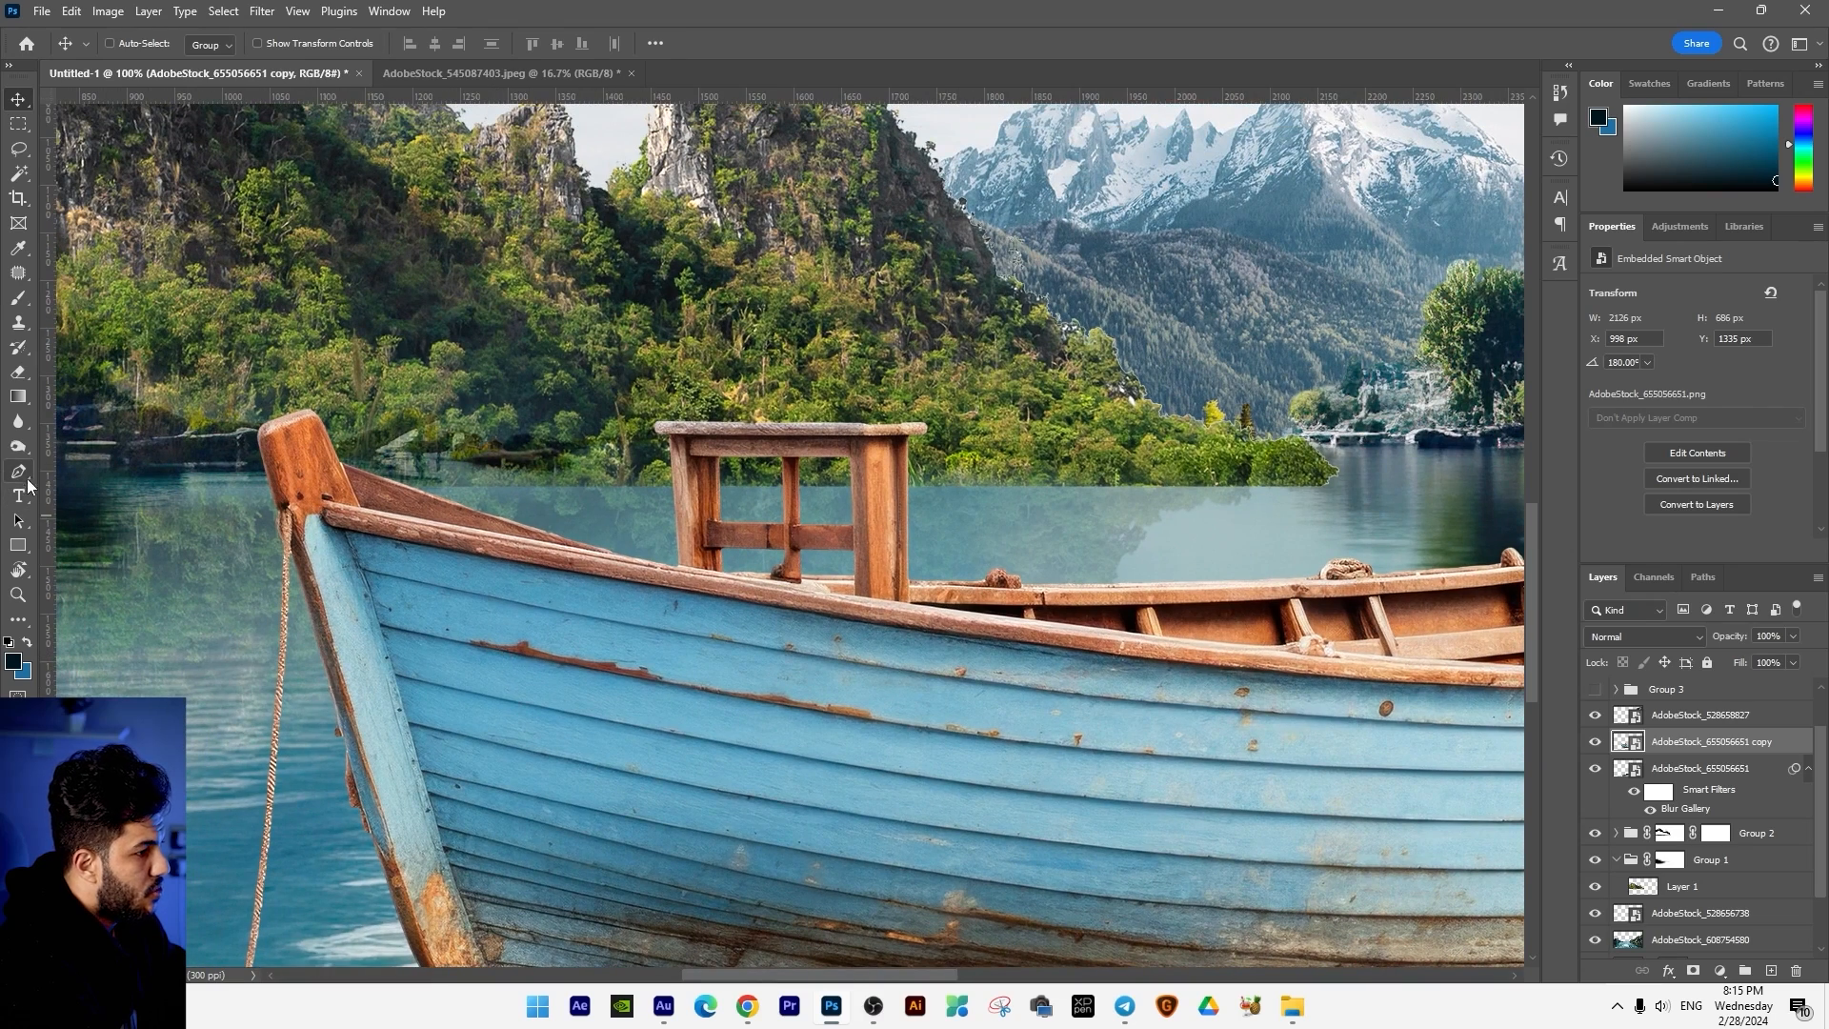
pyautogui.click(18, 470)
pyautogui.click(322, 500)
pyautogui.moveTo(663, 564); pyautogui.dragTo(756, 582)
pyautogui.moveTo(1073, 625); pyautogui.dragTo(700, 614)
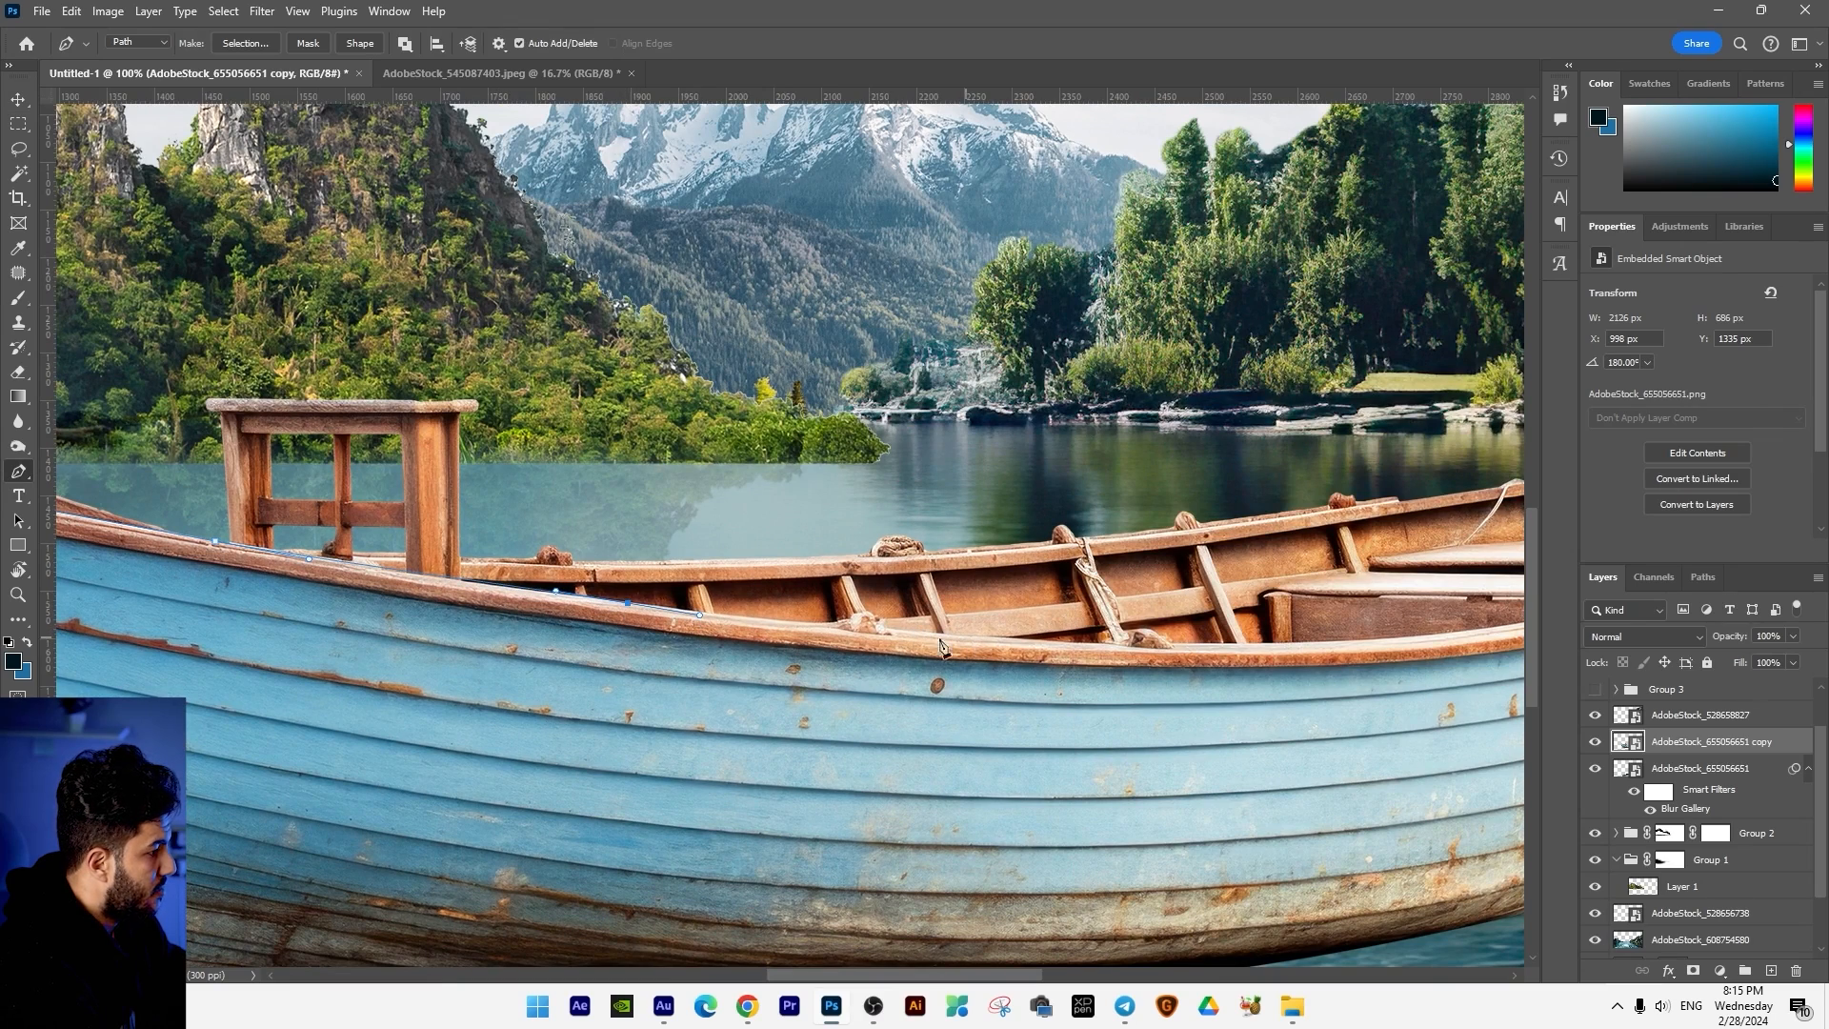
pyautogui.moveTo(825, 624); pyautogui.dragTo(835, 629)
pyautogui.scroll(5, 833, 600)
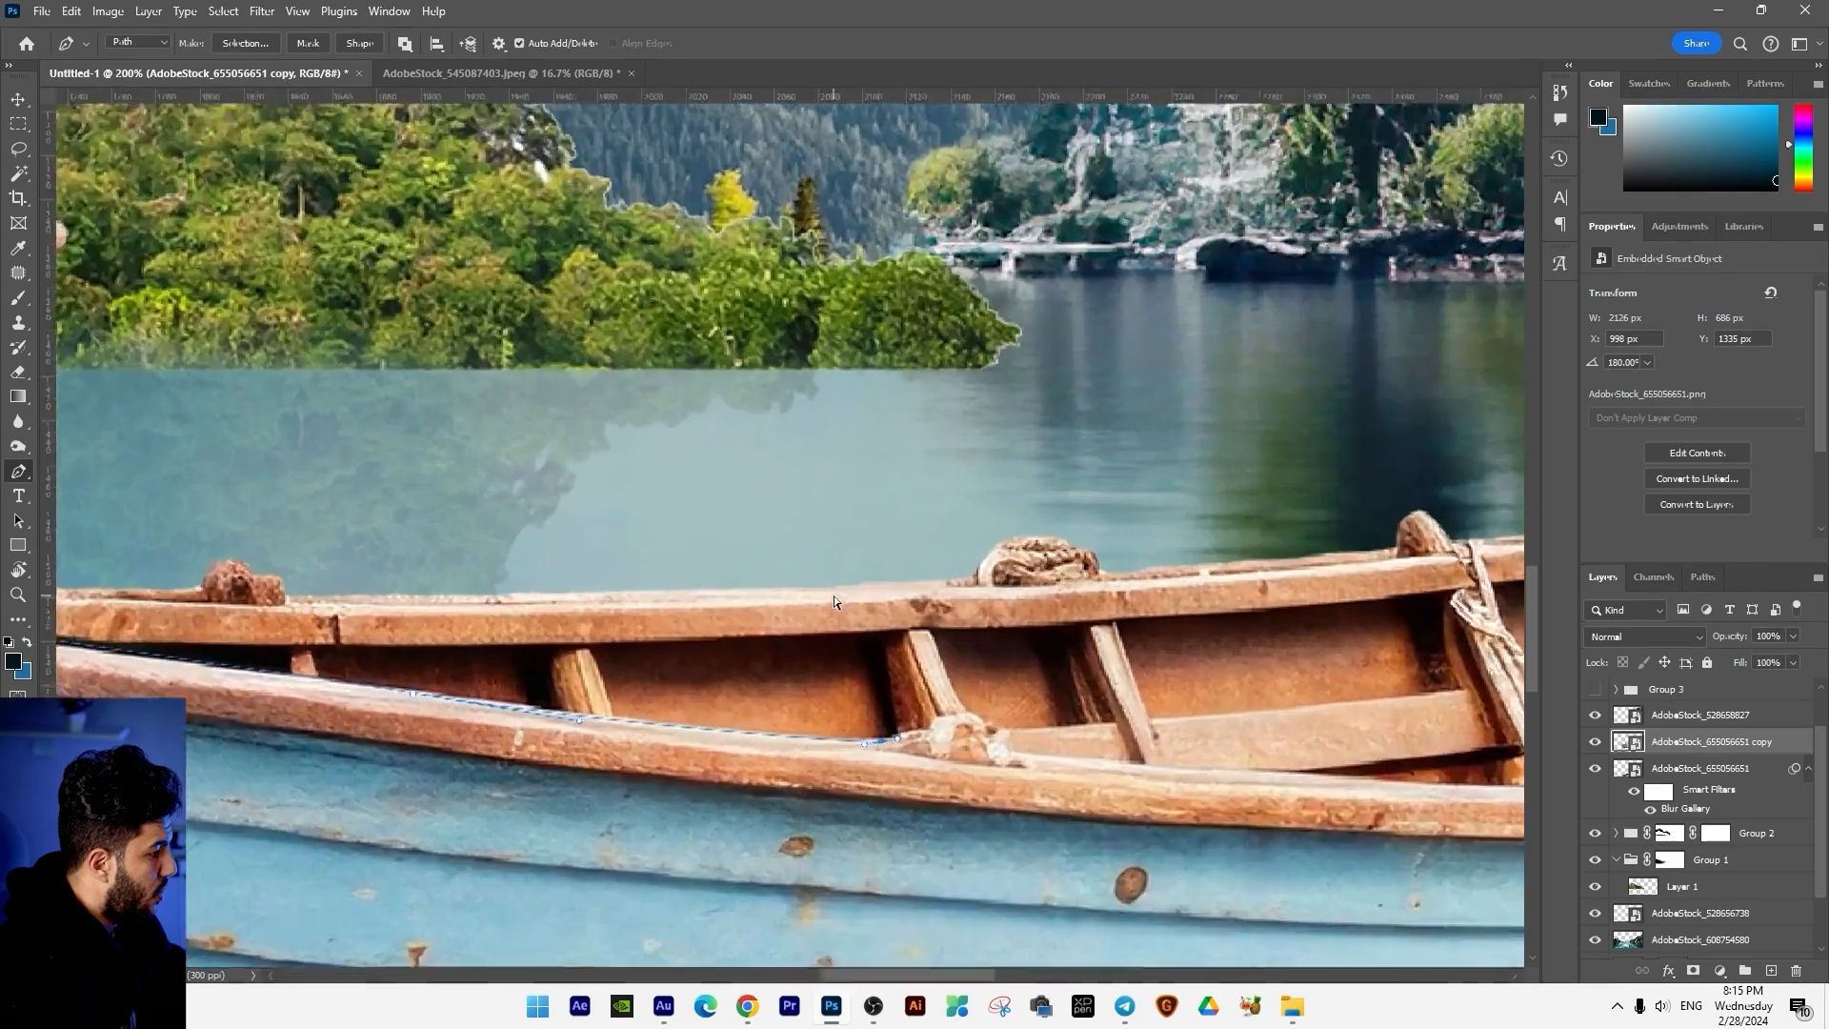
# Step: Continue the path along the near rim around the rope cleats toward the stern
pyautogui.moveTo(810, 598); pyautogui.dragTo(445, 585)
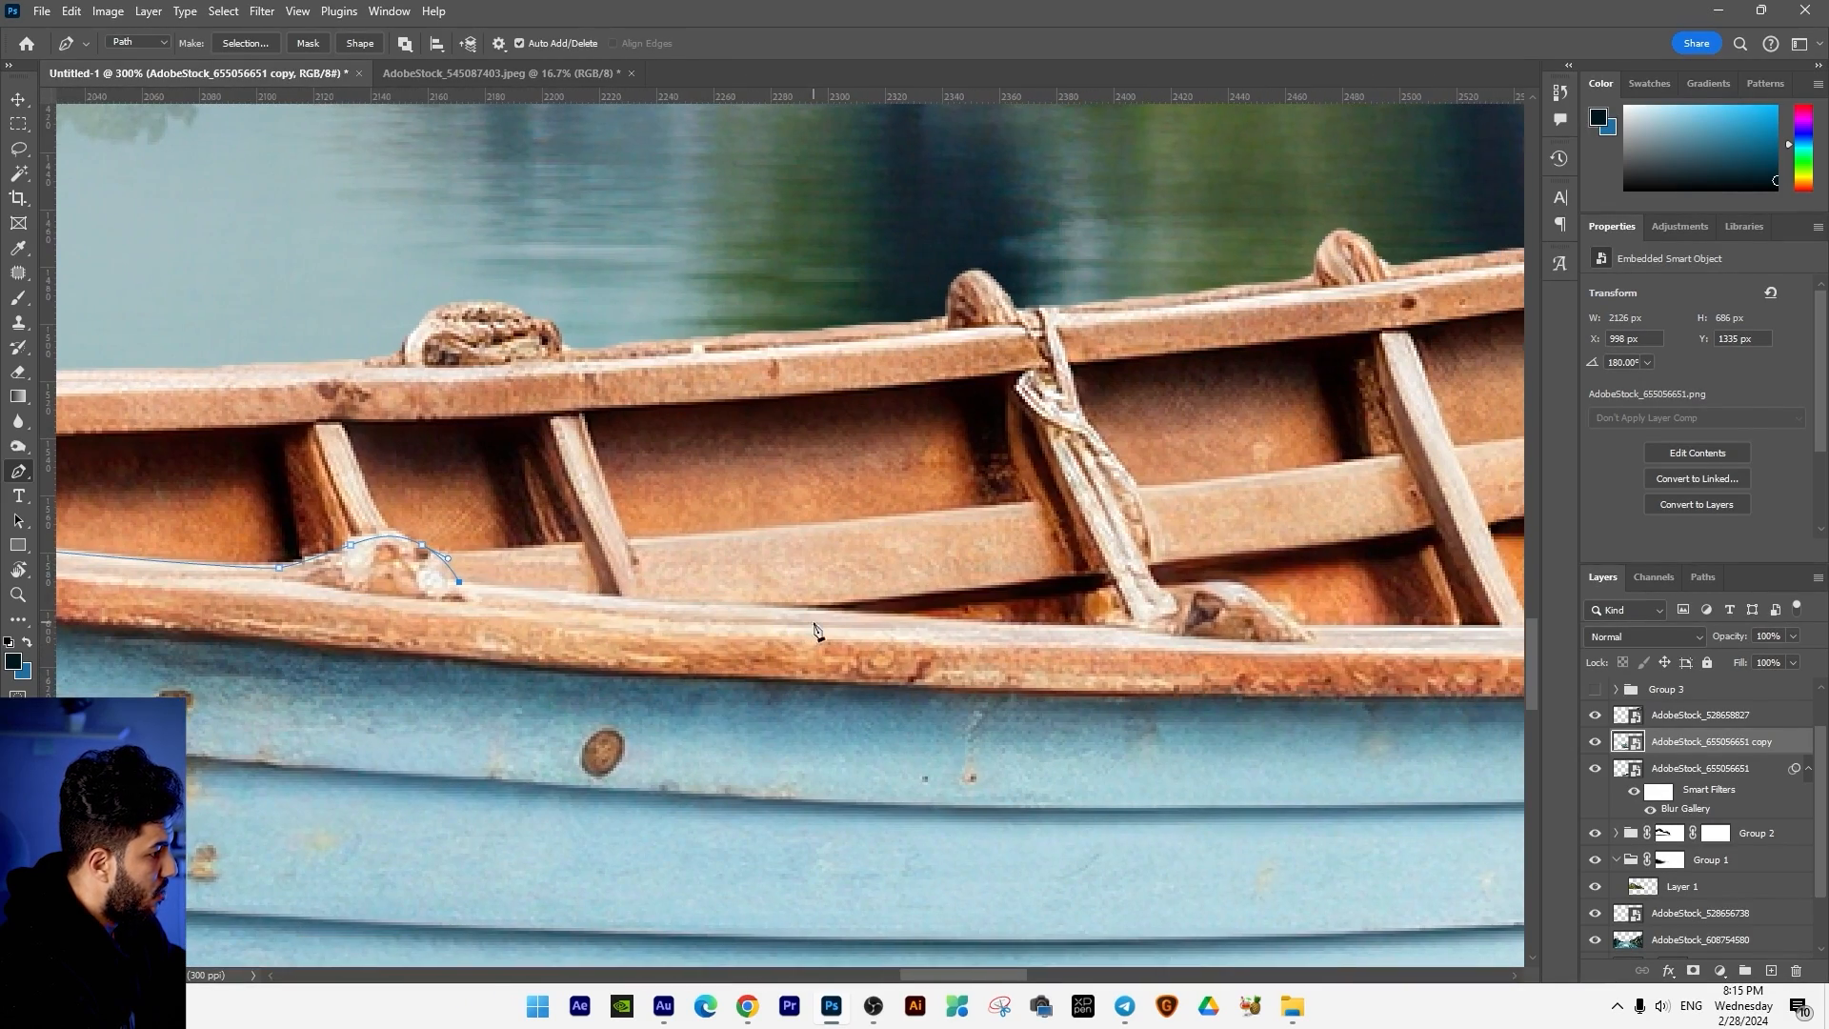
pyautogui.moveTo(851, 612); pyautogui.dragTo(450, 591)
pyautogui.moveTo(675, 595); pyautogui.dragTo(692, 598)
pyautogui.moveTo(783, 558); pyautogui.dragTo(322, 583)
pyautogui.moveTo(1486, 524); pyautogui.dragTo(1167, 593)
pyautogui.moveTo(1198, 553); pyautogui.dragTo(1226, 540)
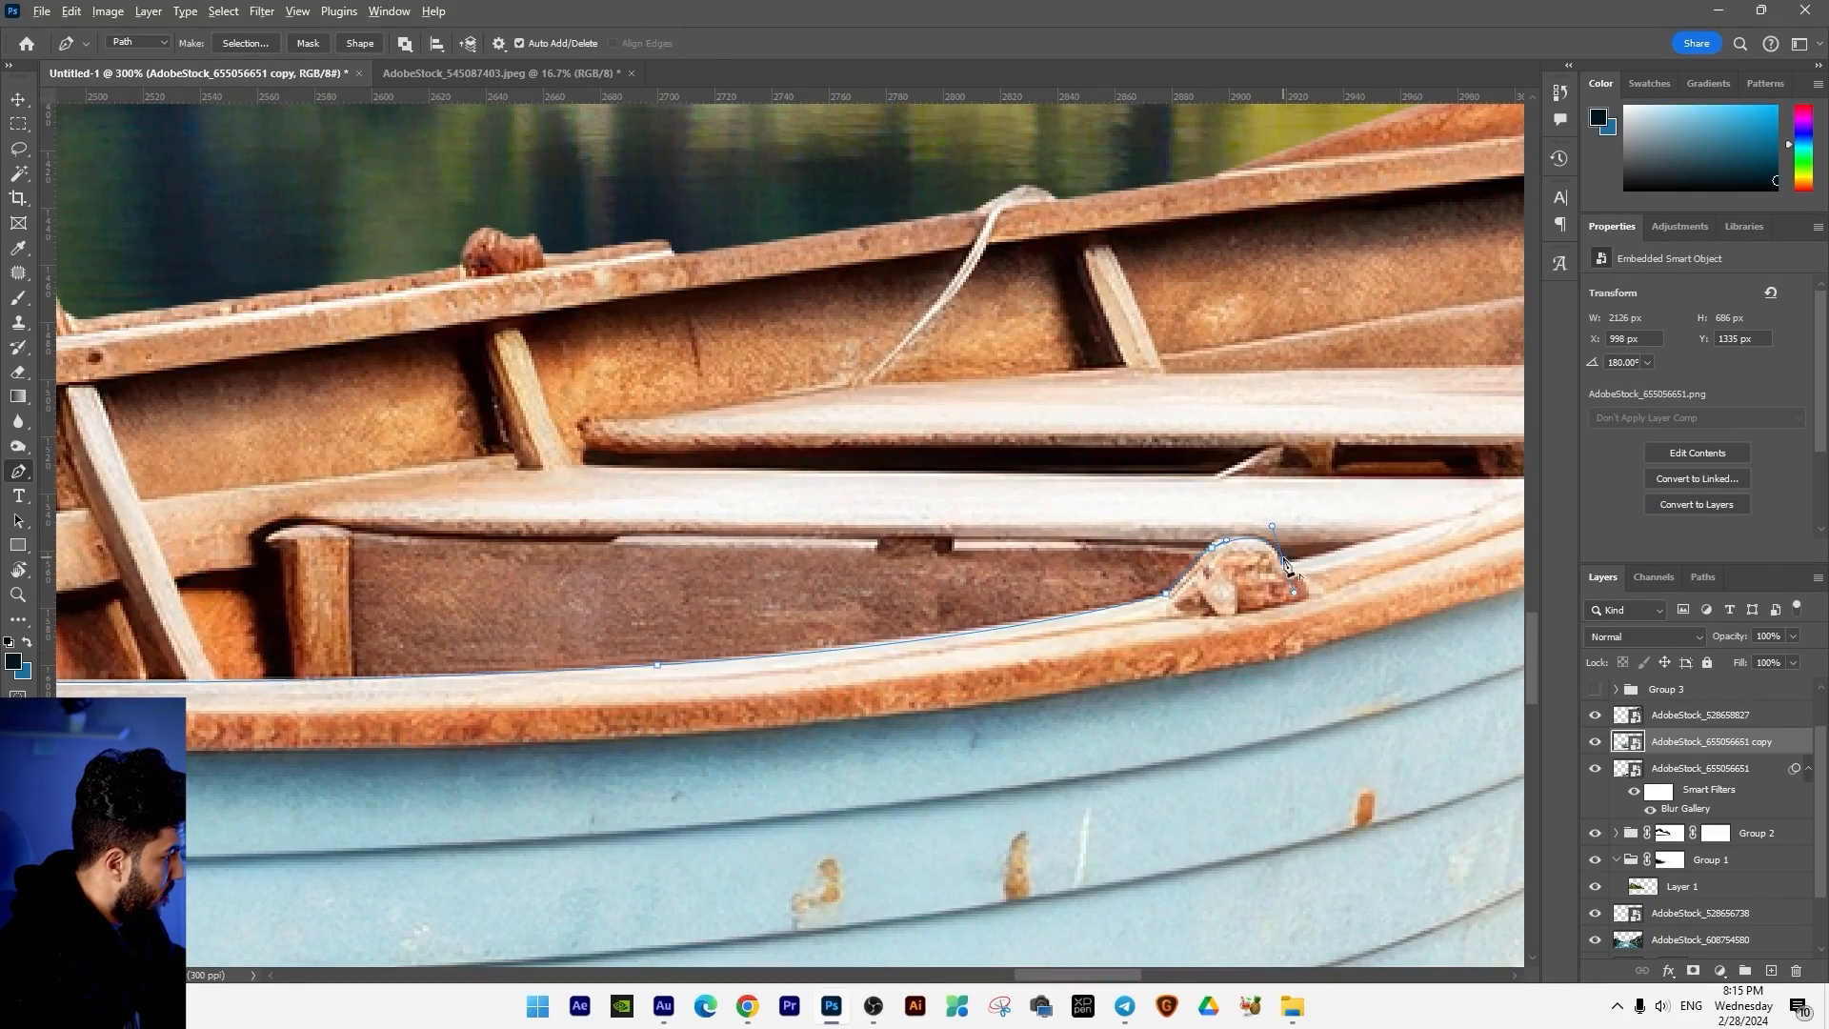
# Step: Close the path around the outside of the hull, convert it to a selection and copy the hull's front side to a new layer
pyautogui.scroll(-5, 1293, 579)
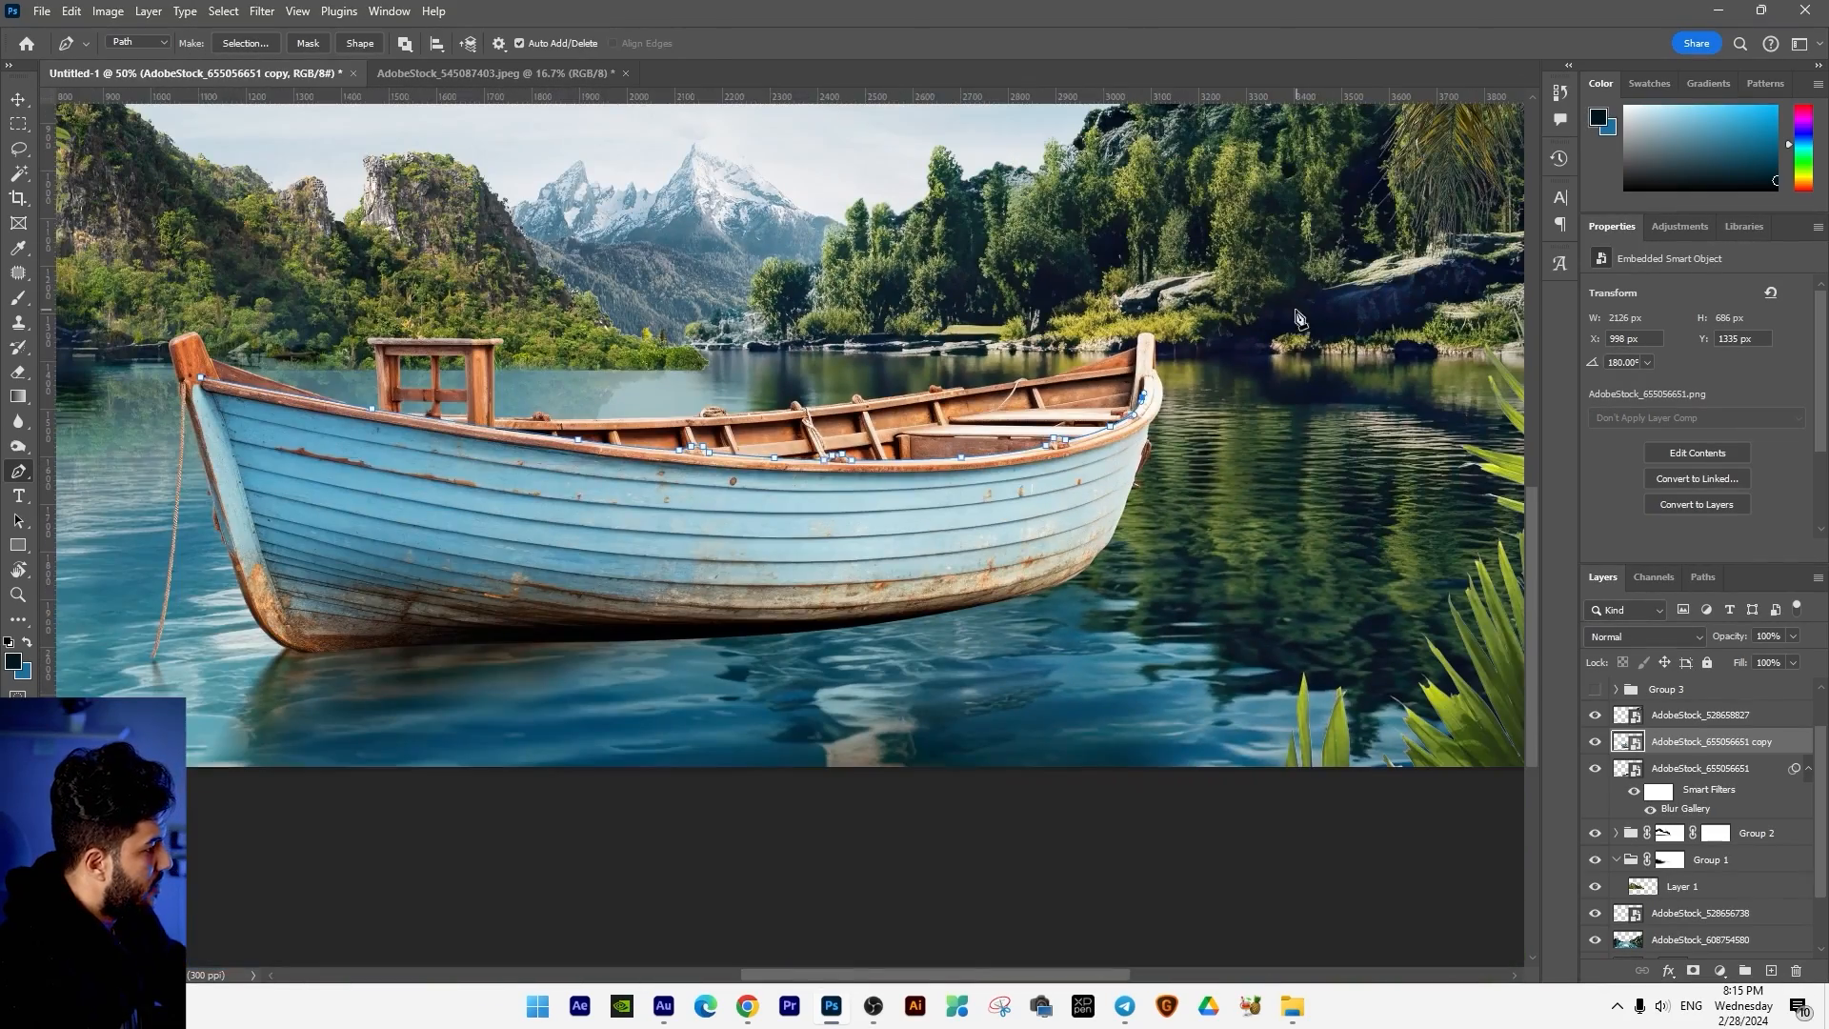
pyautogui.click(1296, 312)
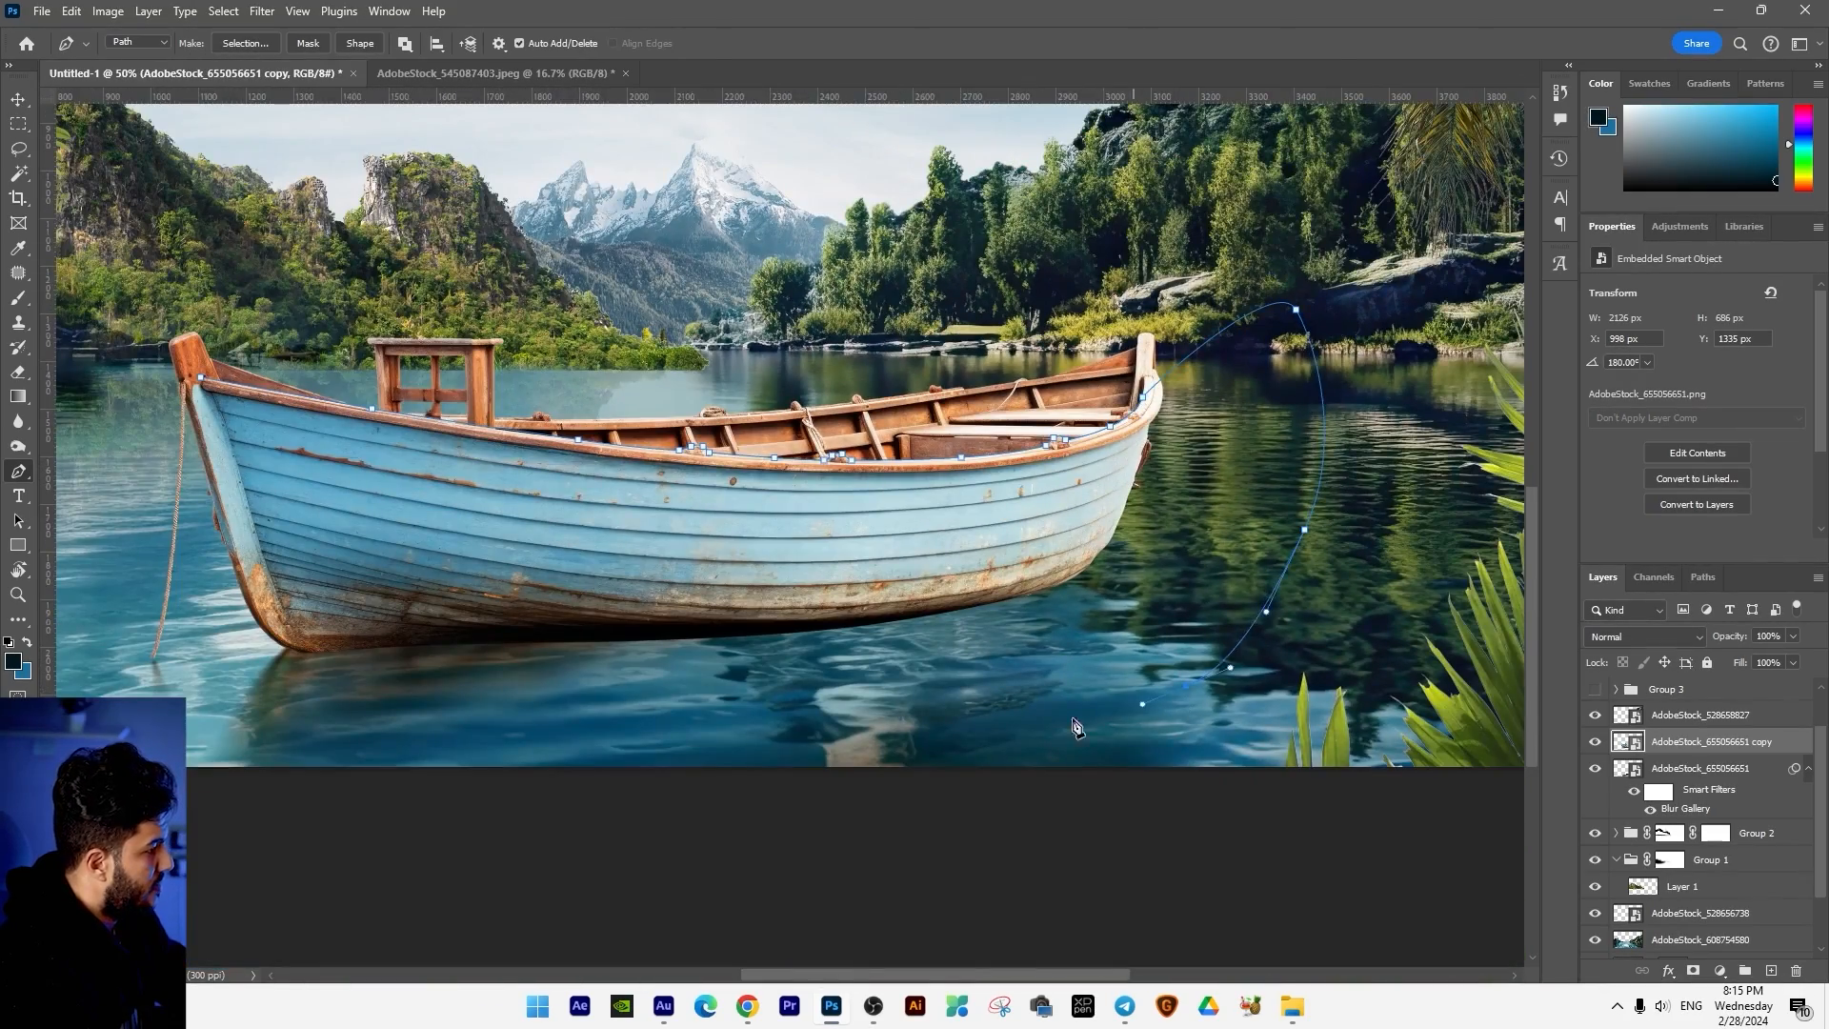
pyautogui.hotkey('ctrl', 'Return')
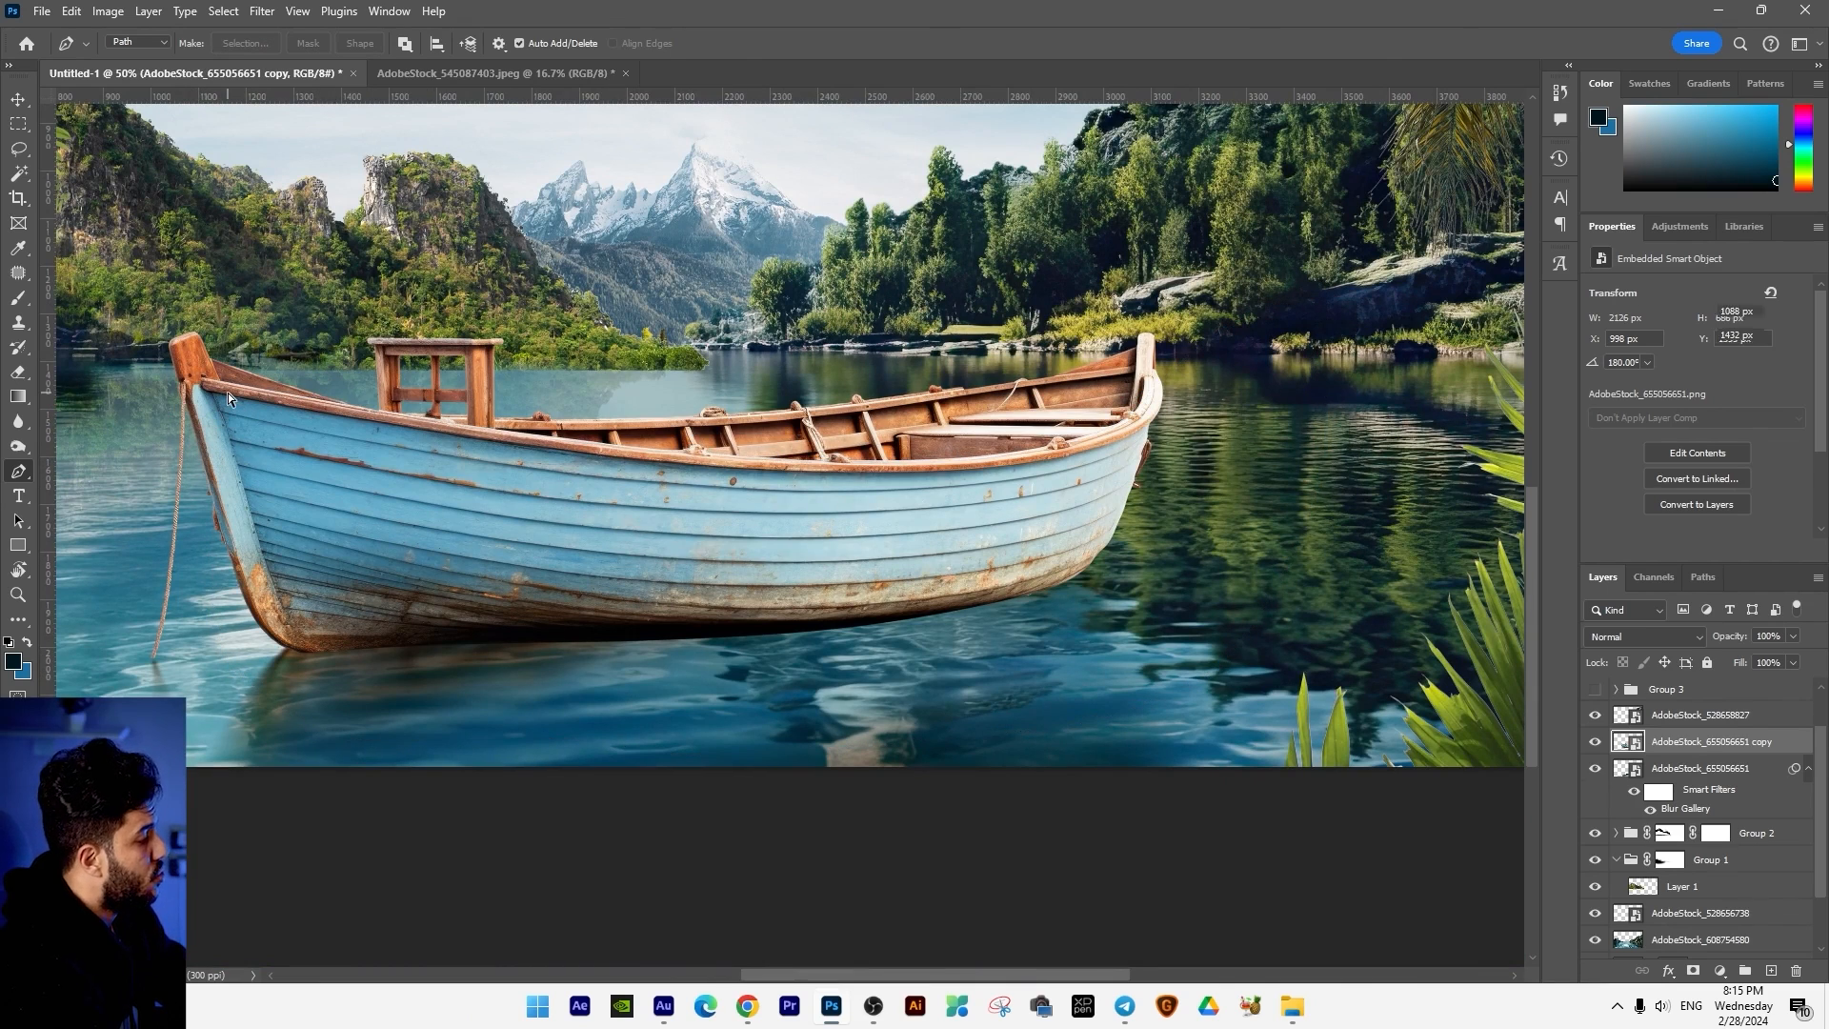
pyautogui.hotkey('ctrl', 'j')
pyautogui.click(16, 92)
pyautogui.moveTo(934, 483); pyautogui.dragTo(1103, 442)
pyautogui.hotkey('ctrl', 'z')
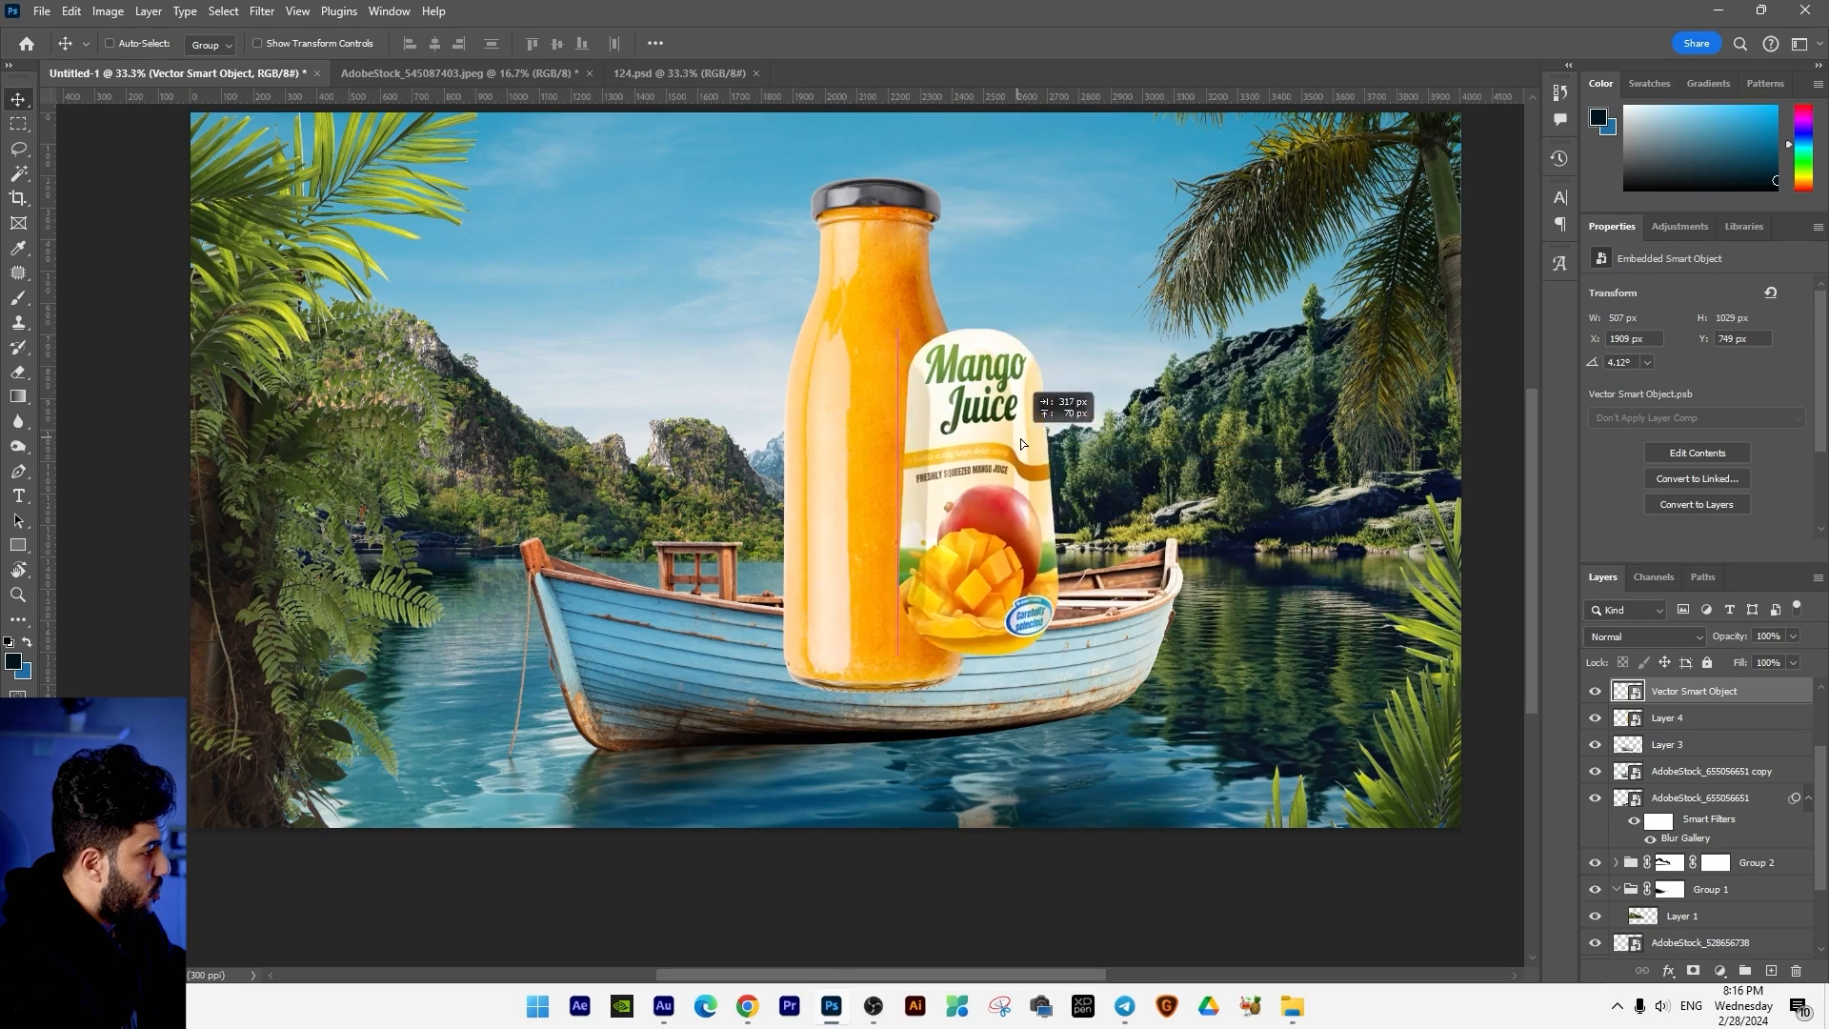
pyautogui.moveTo(1020, 439); pyautogui.dragTo(1256, 449)
pyautogui.hotkey('ctrl', 'z')
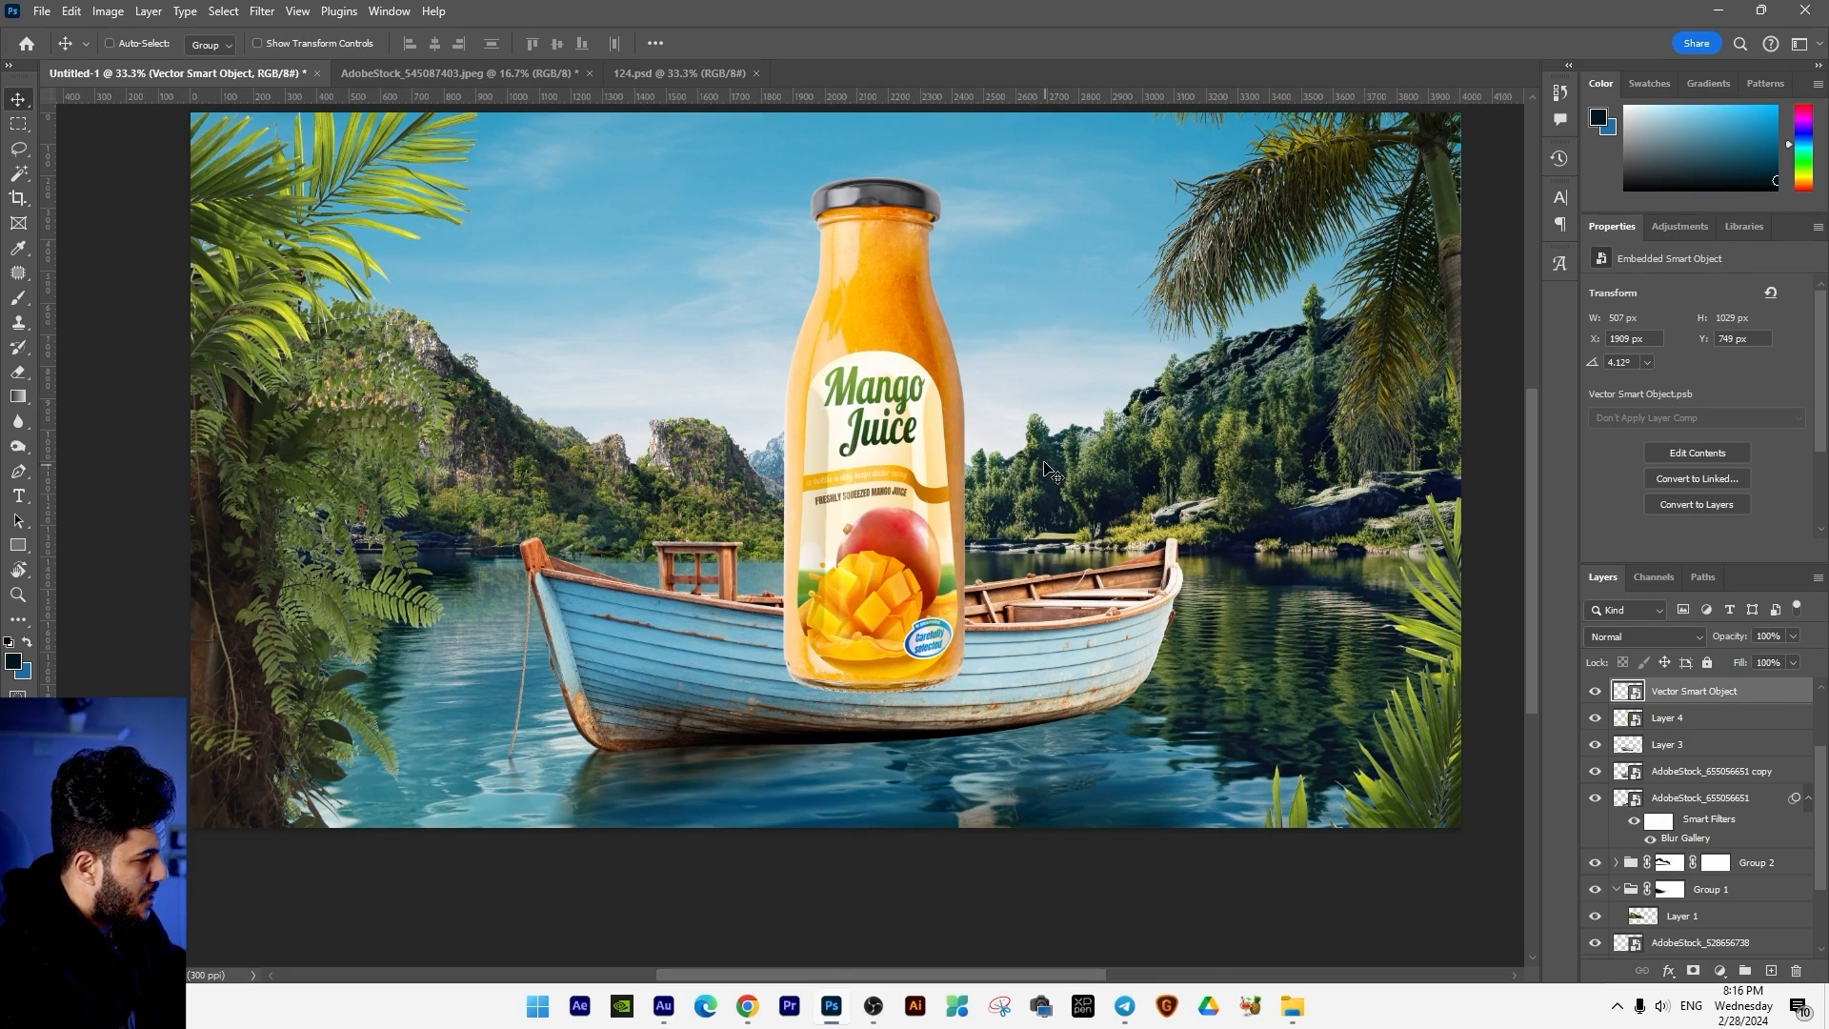
# Step: Group the juice bottle with its label, place the group beneath the front hull layer and position the bottle inside the boat
pyautogui.keyDown('shift'); pyautogui.click(1654, 719); pyautogui.keyUp('shift')
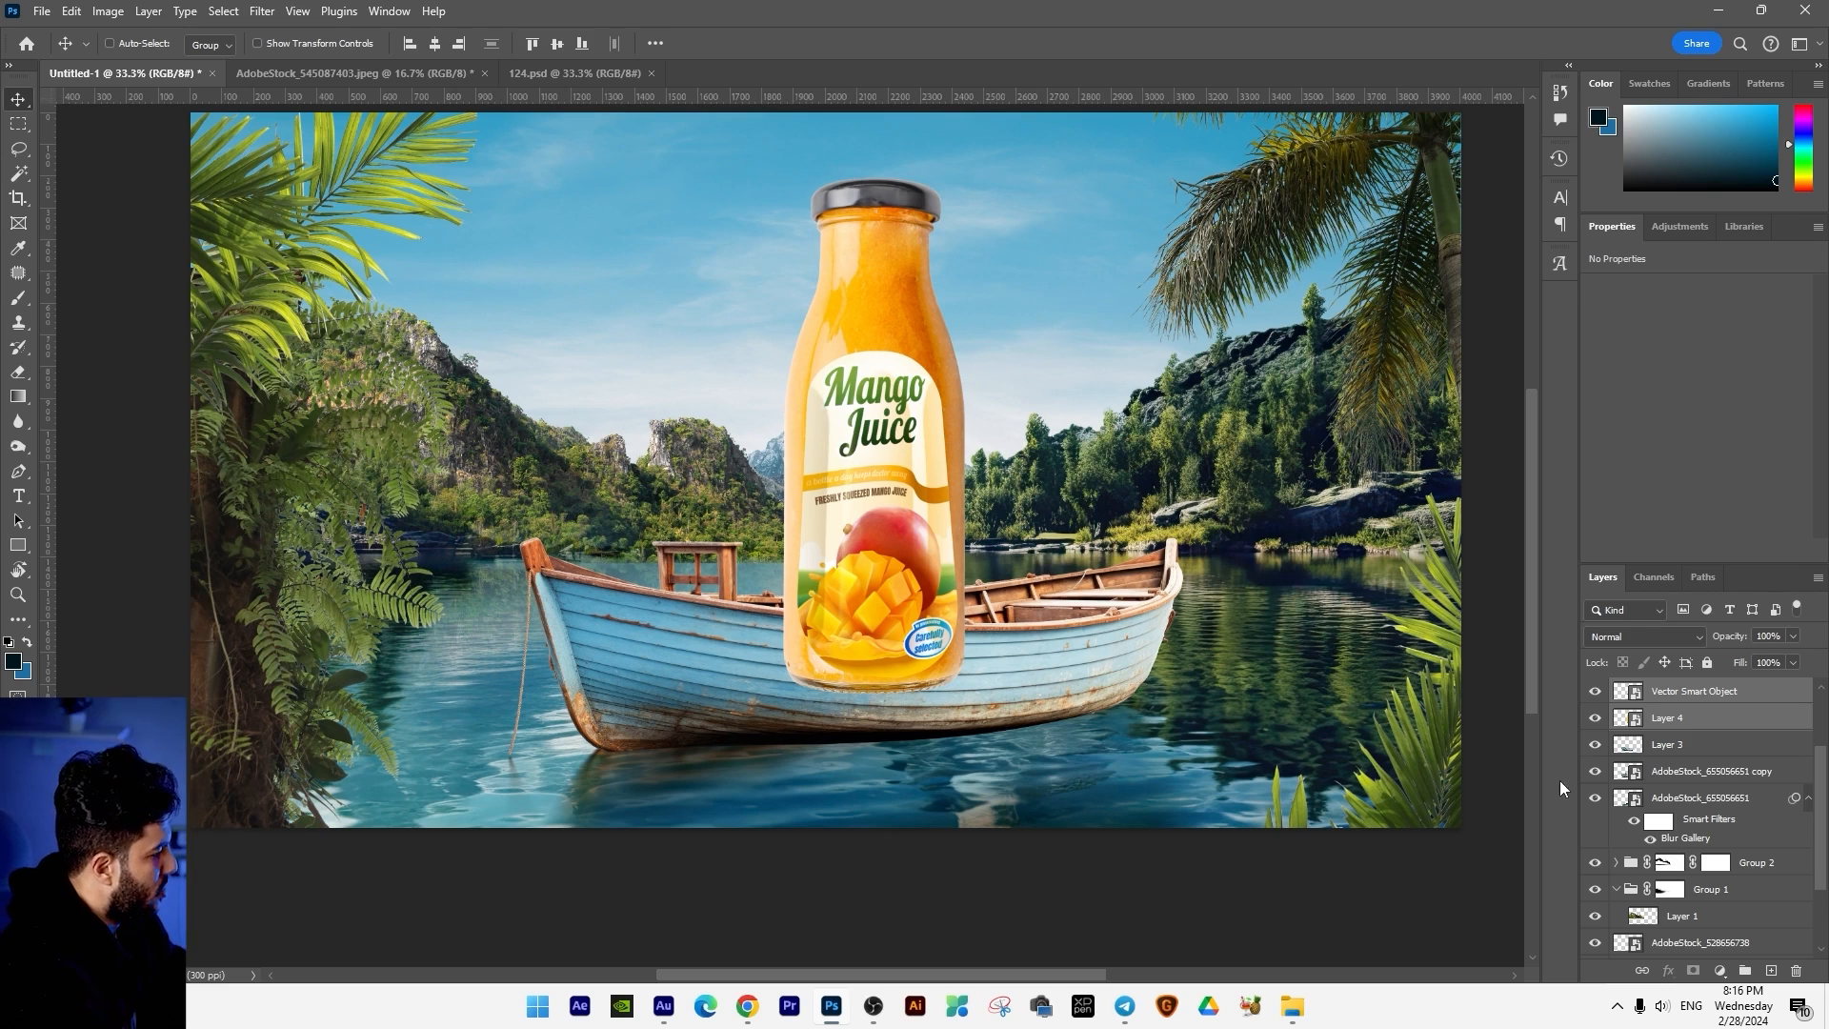
pyautogui.scroll(1, 1088, 664)
pyautogui.moveTo(865, 615); pyautogui.dragTo(851, 615)
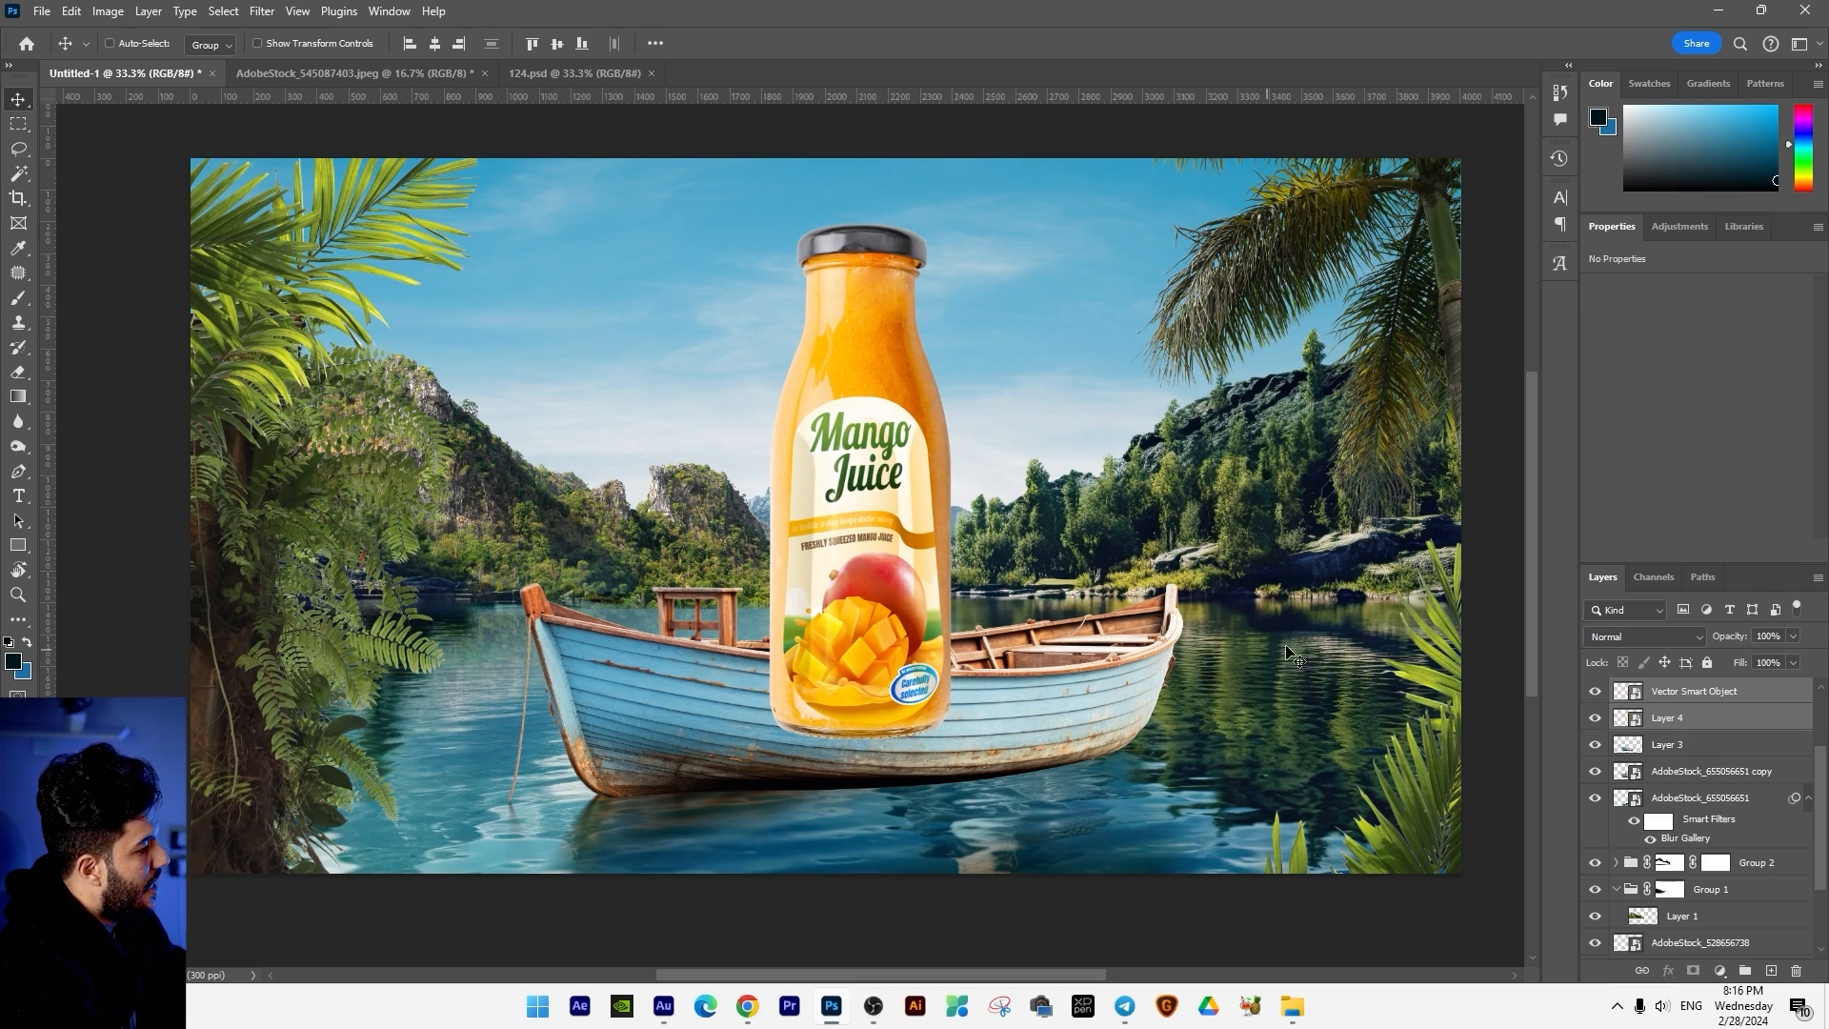
pyautogui.hotkey('ctrl', 'g')
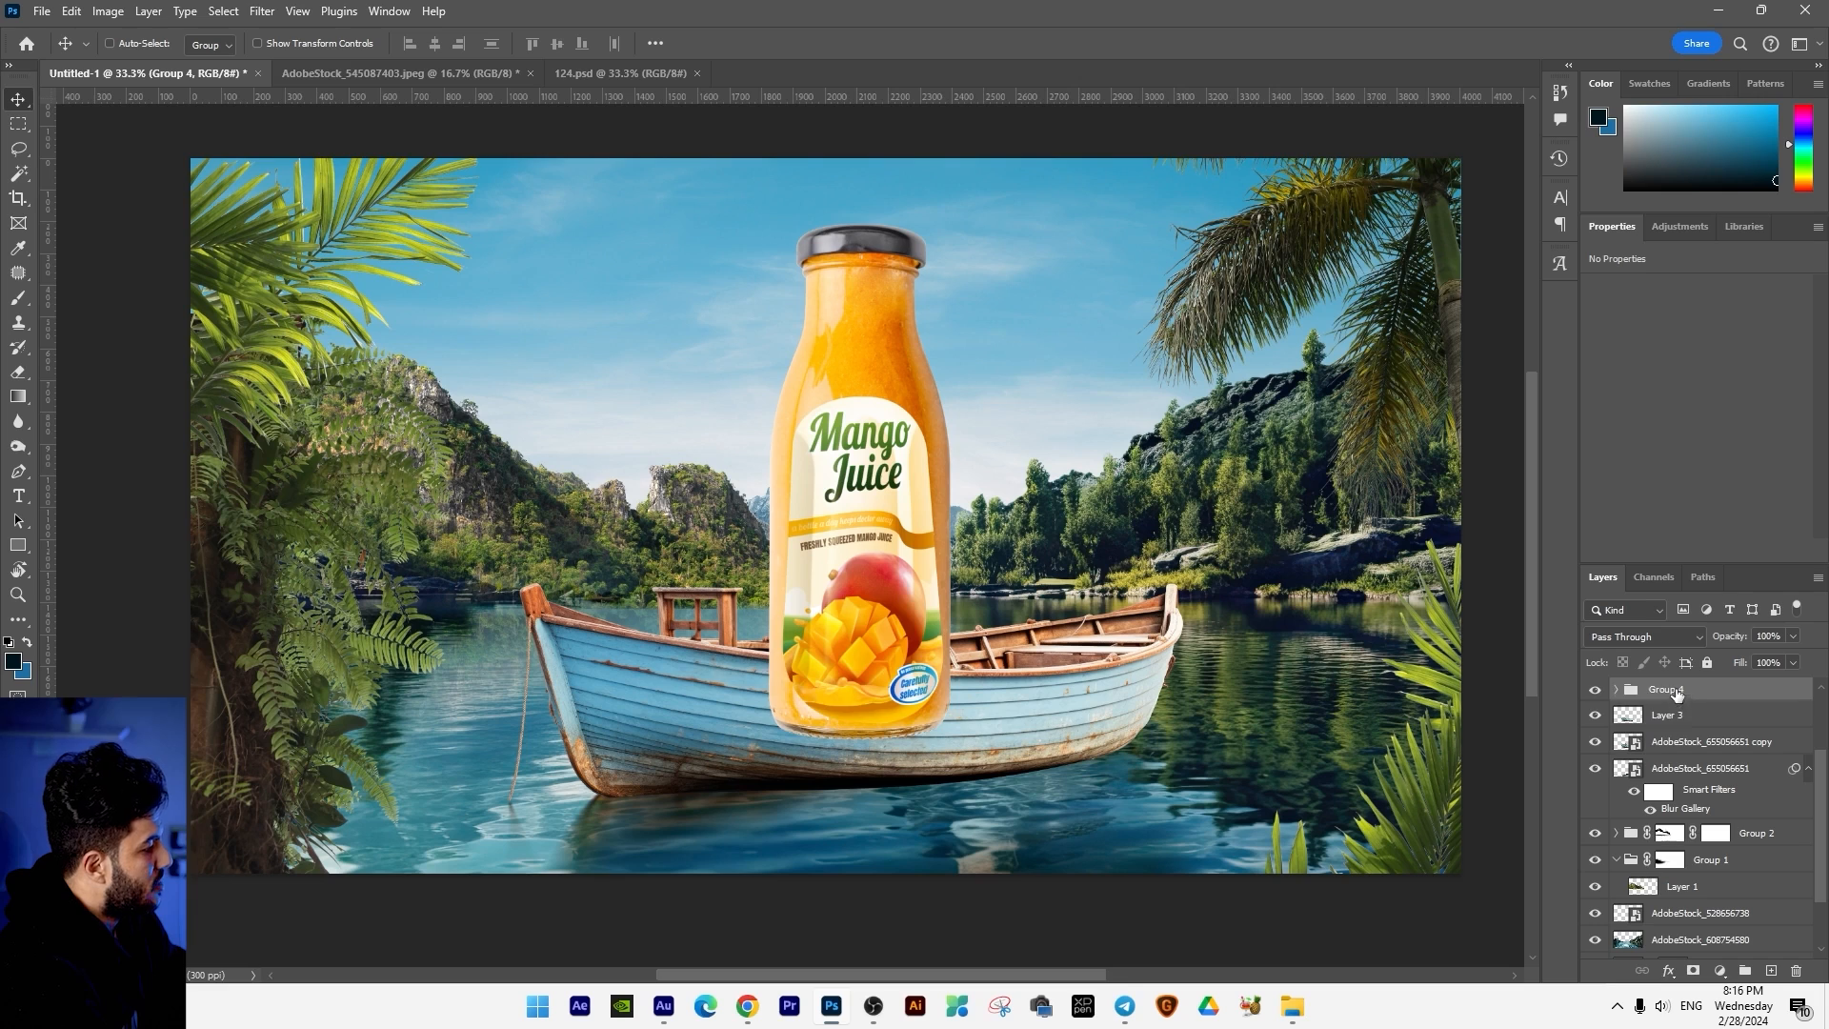
pyautogui.moveTo(1676, 694); pyautogui.dragTo(1677, 727)
pyautogui.moveTo(1013, 581); pyautogui.dragTo(1027, 581)
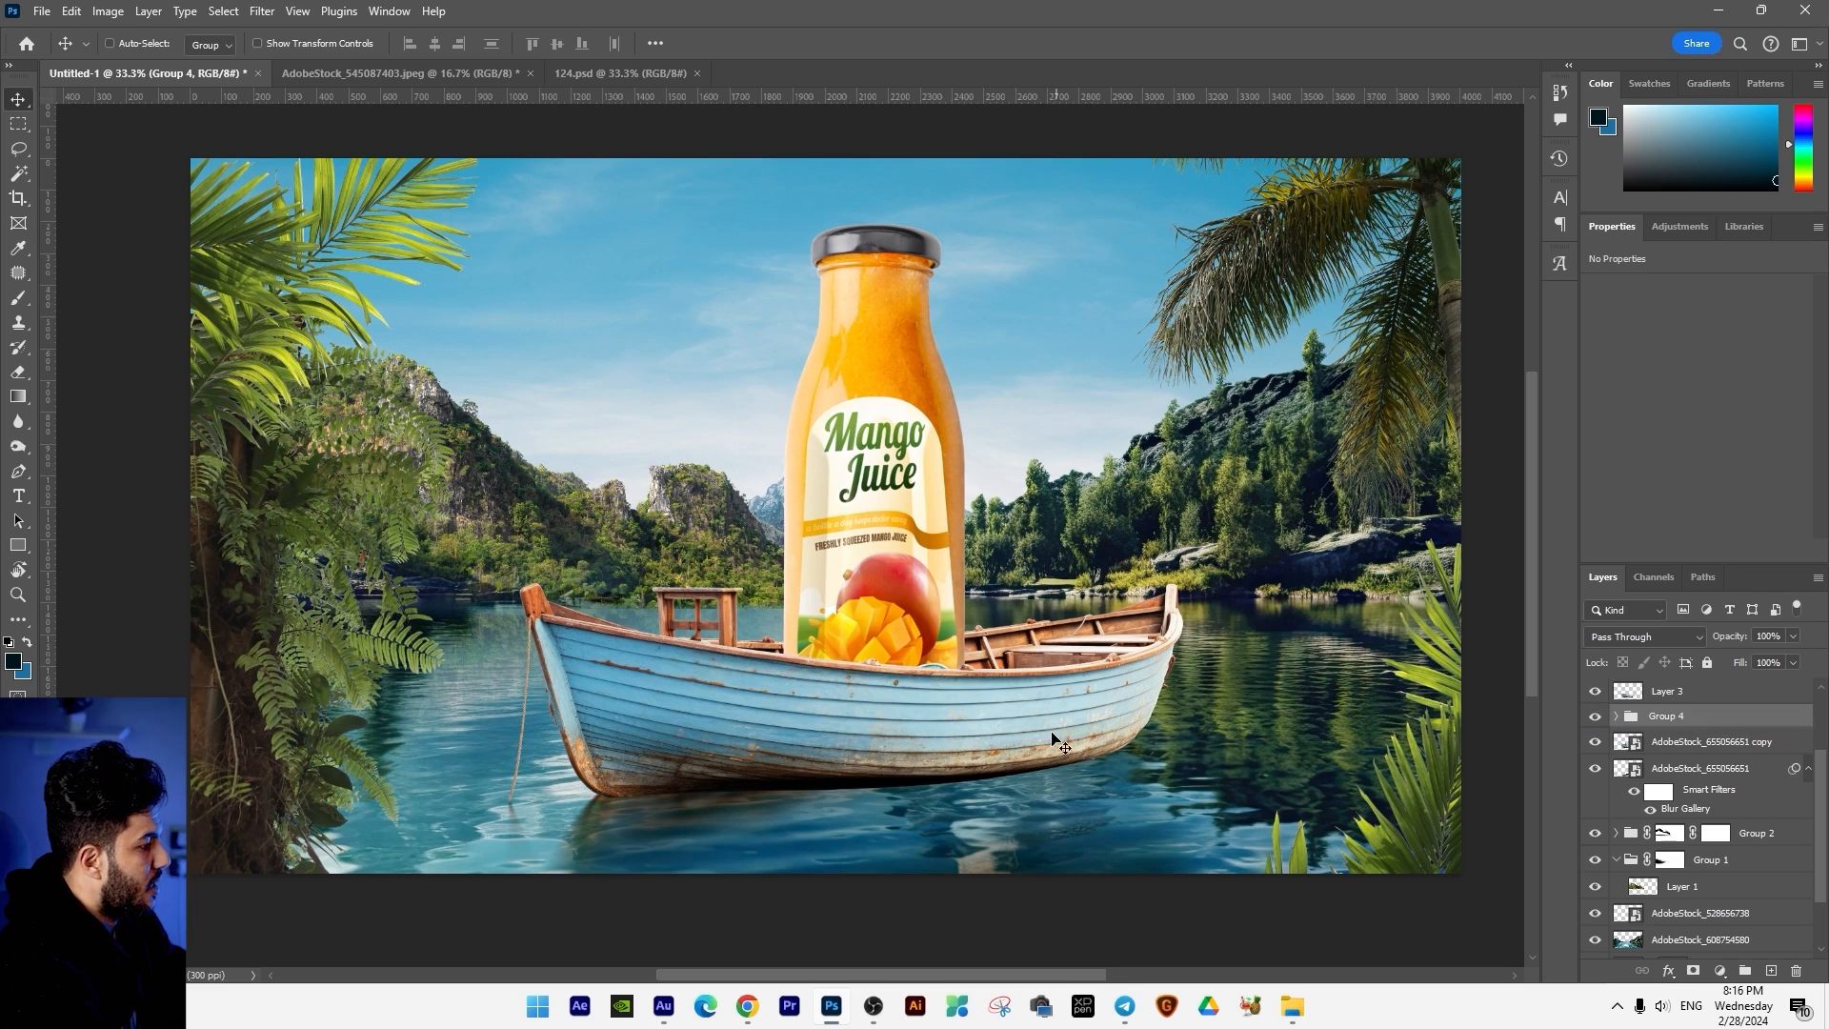
pyautogui.hotkey('ctrl', 't')
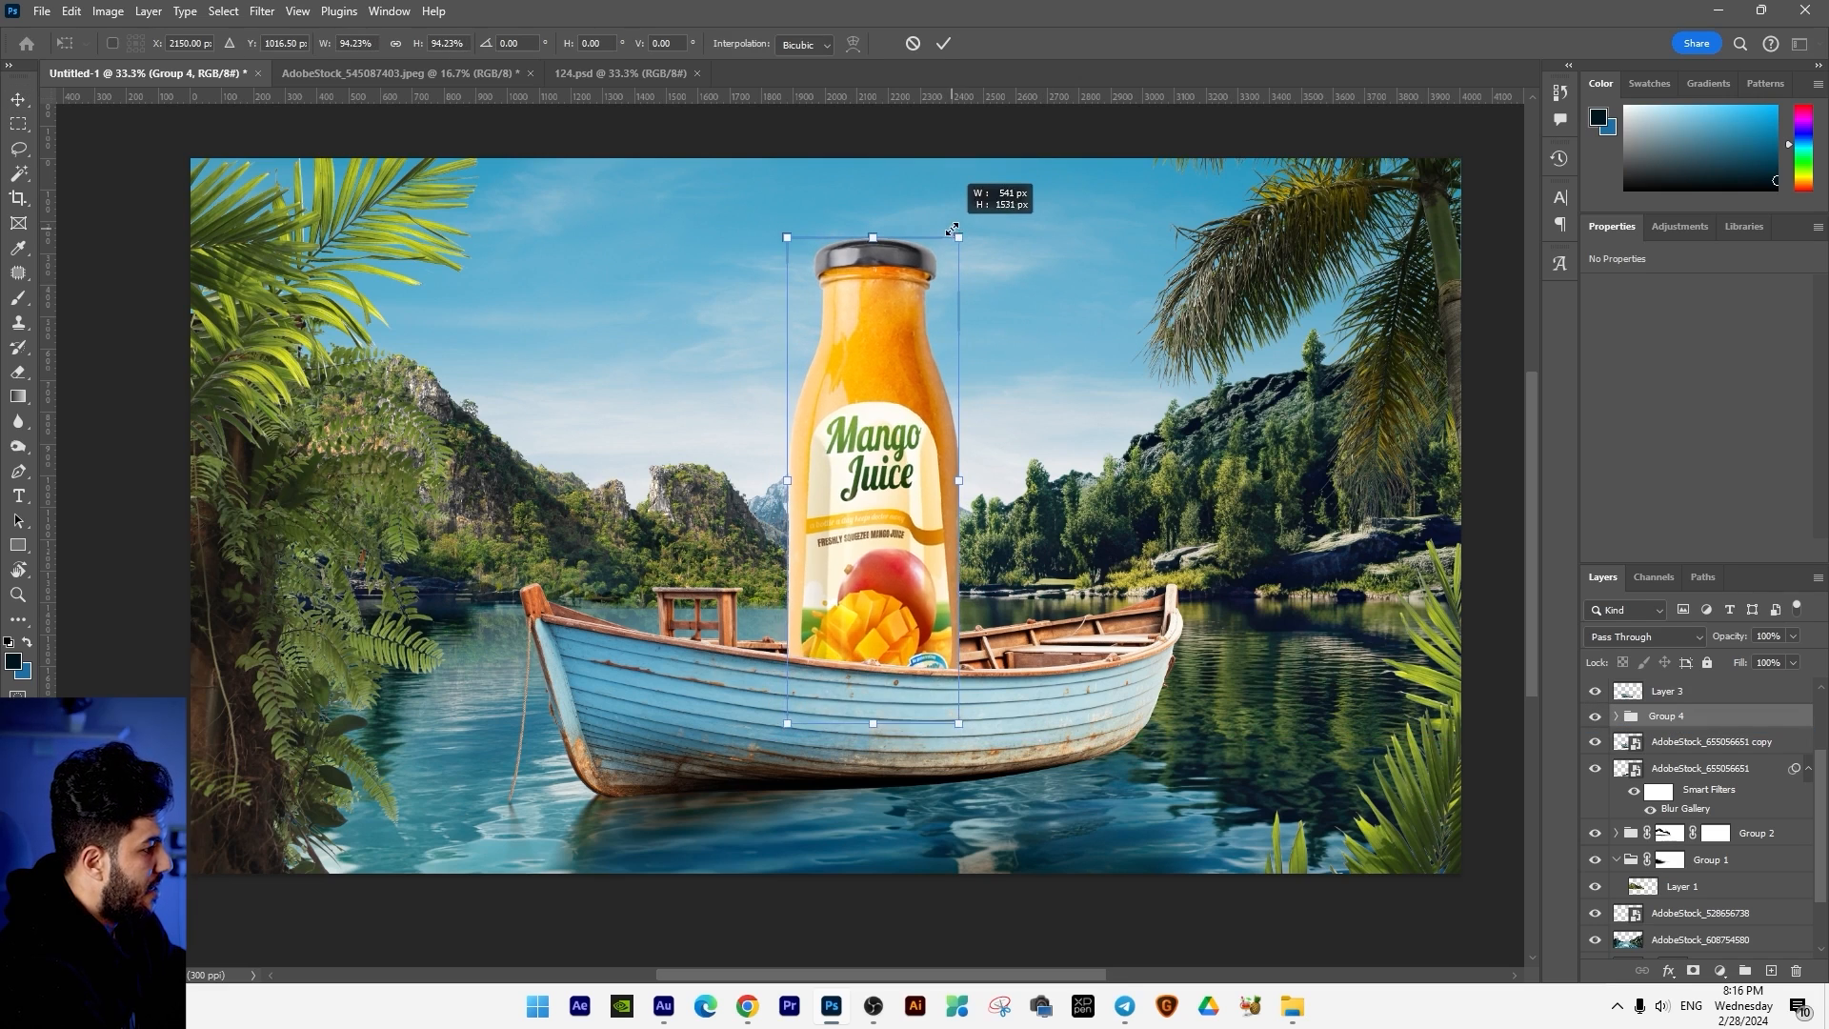
pyautogui.press('Escape')
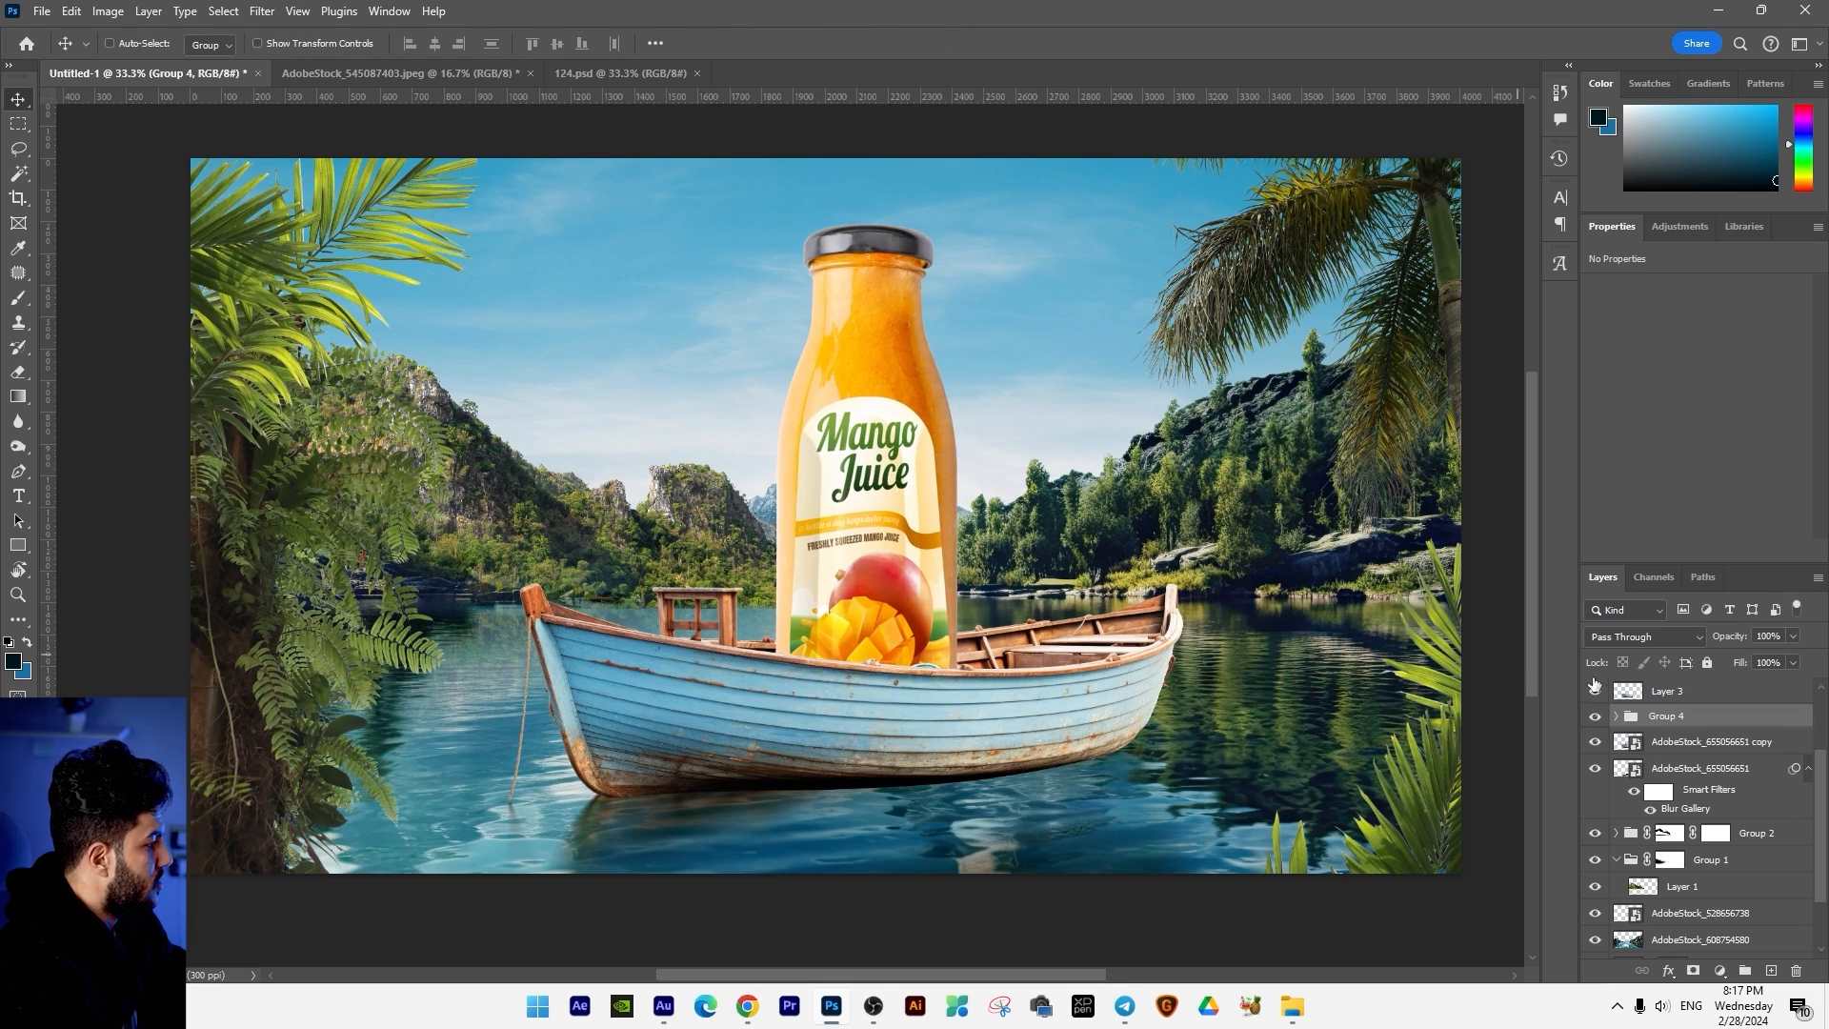
# Step: Scale the front hull, bottle group, boat and reflection layers together to about 93%
pyautogui.keyDown('shift'); pyautogui.click(1667, 693); pyautogui.keyUp('shift')
pyautogui.moveTo(1247, 639)
pyautogui.mouseDown()
pyautogui.moveTo(1227, 629)
pyautogui.moveTo(1247, 631)
pyautogui.mouseUp()
pyautogui.hotkey('ctrl', 't')
pyautogui.moveTo(1220, 234); pyautogui.dragTo(1195, 270)
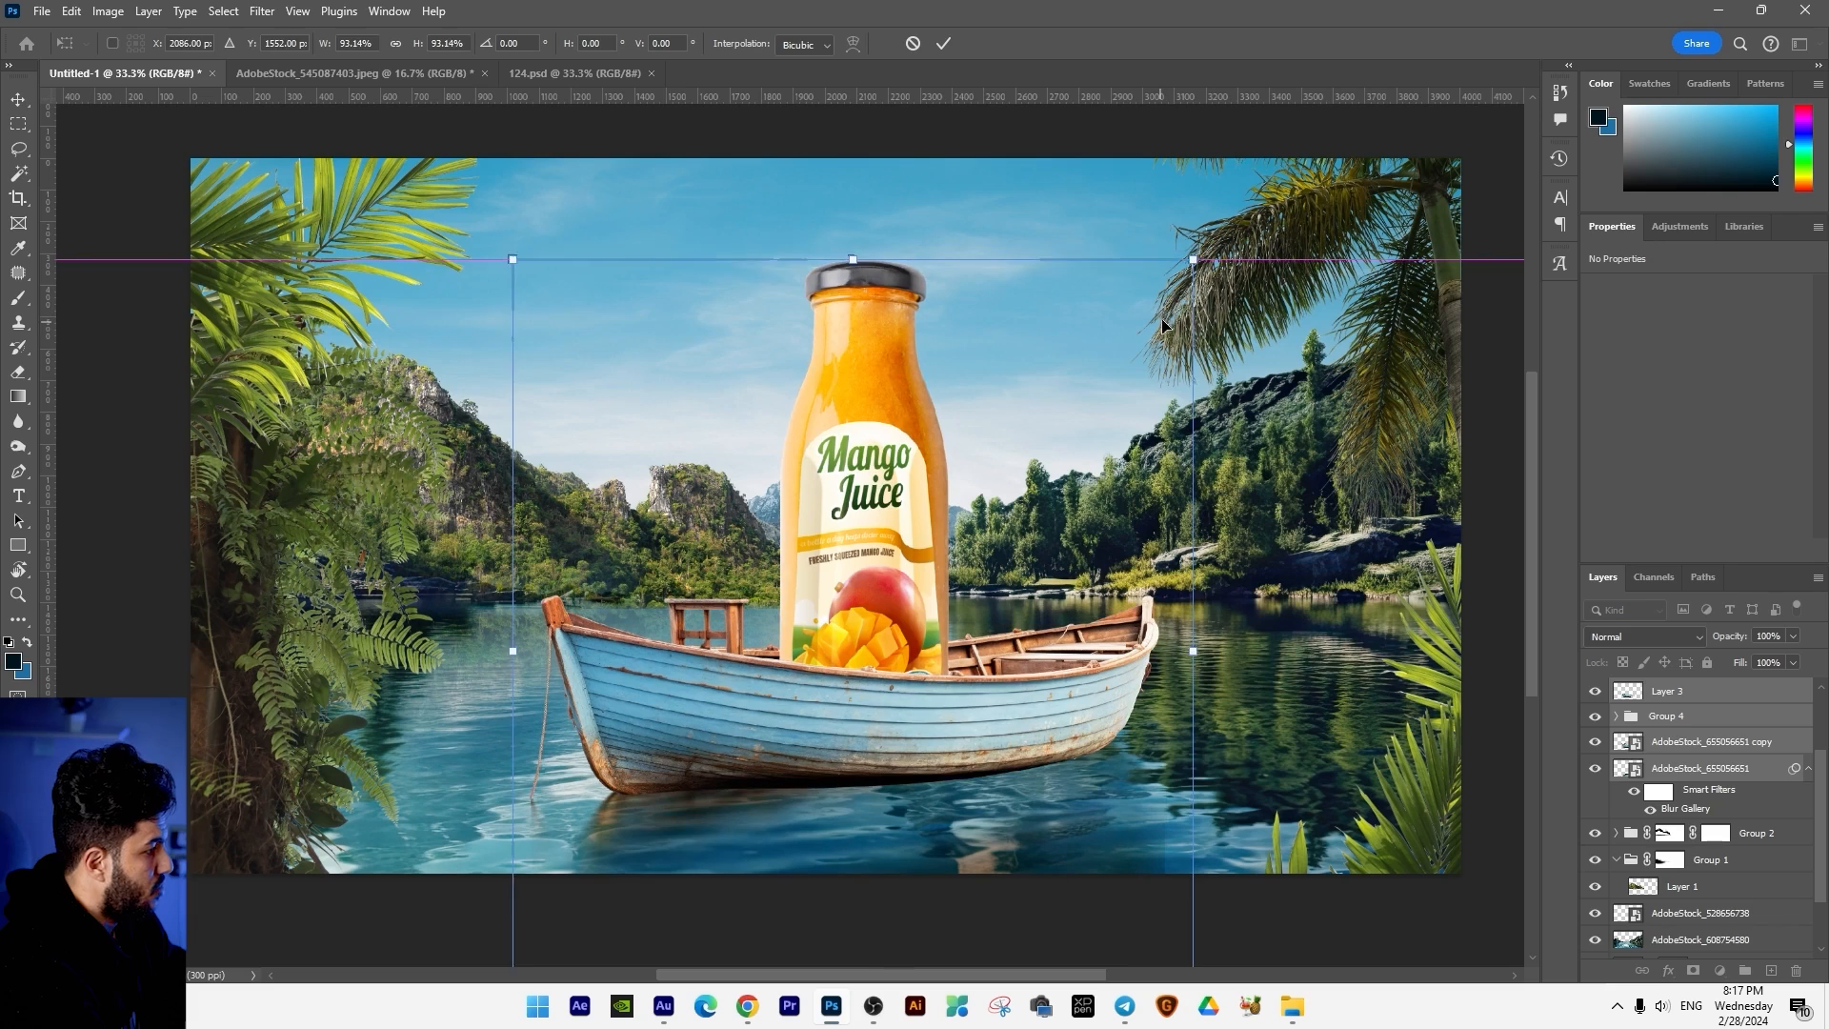
pyautogui.press('Return')
# Step: Add a Levels adjustment clipped to the front hull layer and set its output white level to 69
pyautogui.rightClick(1159, 705)
pyautogui.click(1187, 714)
pyautogui.moveTo(1008, 719); pyautogui.dragTo(1043, 735)
pyautogui.hotkey('ctrl', 'z')
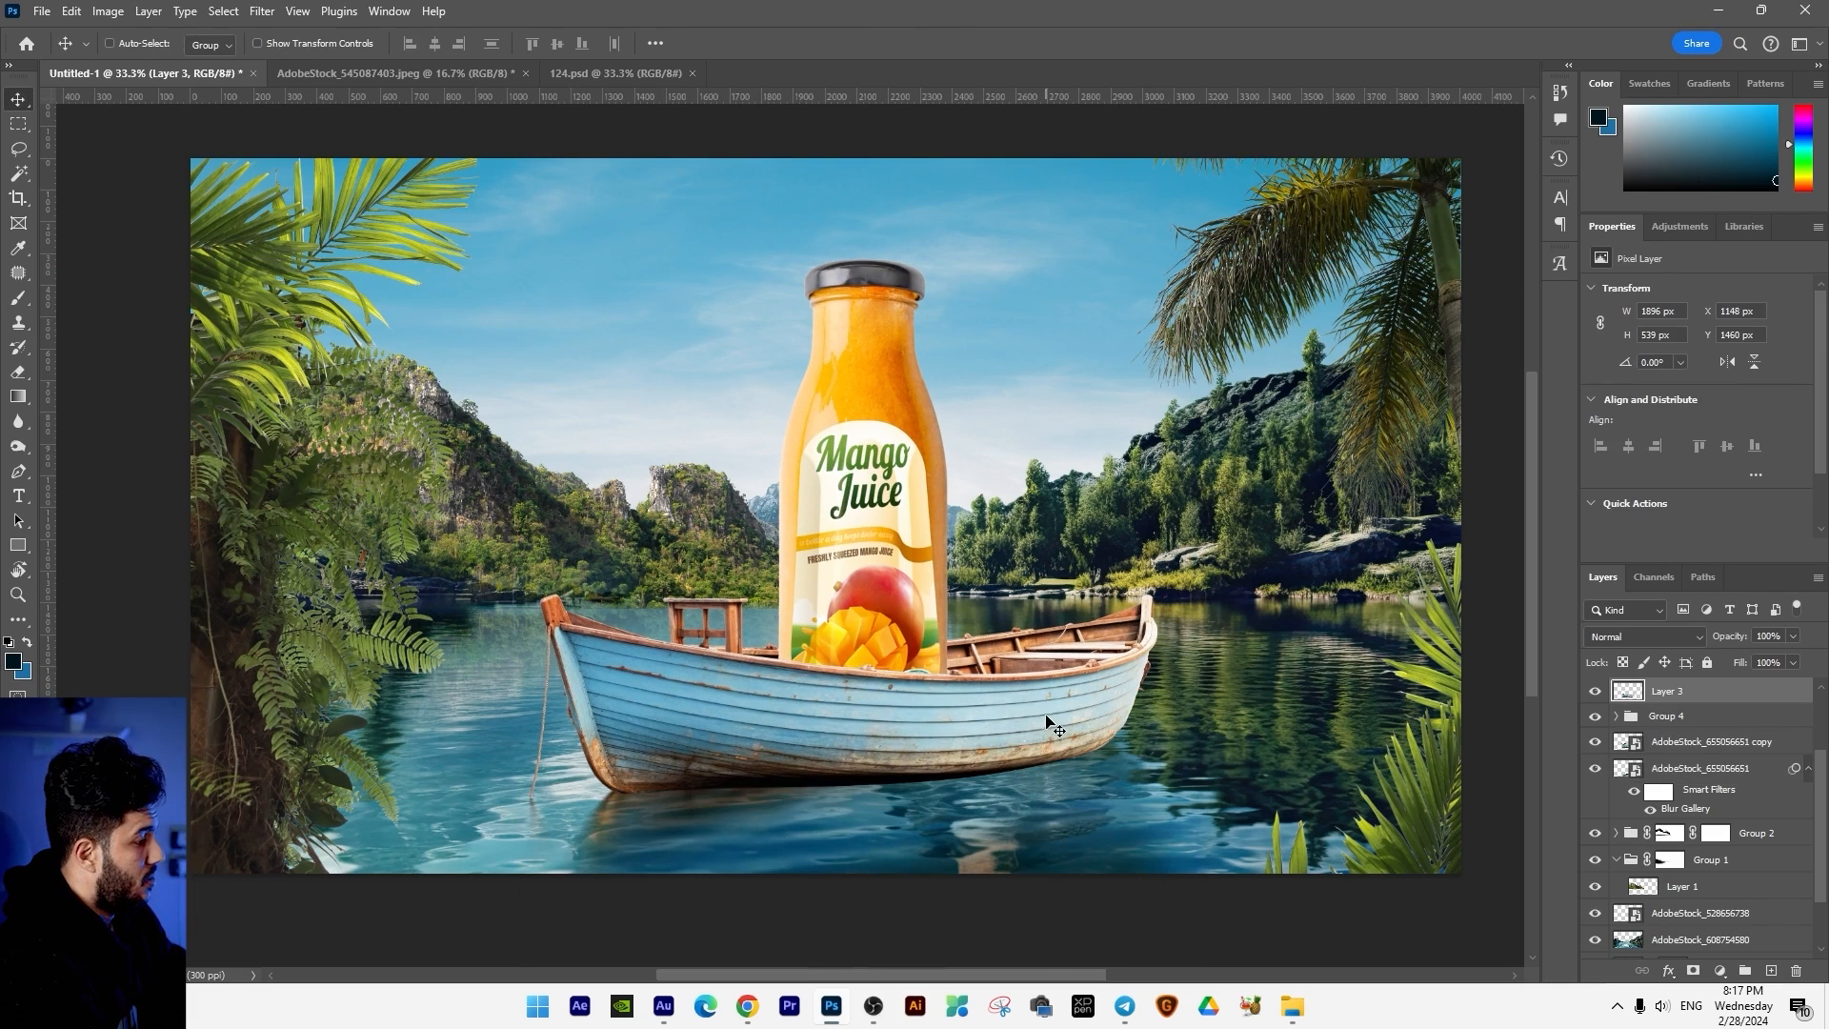
pyautogui.click(1720, 976)
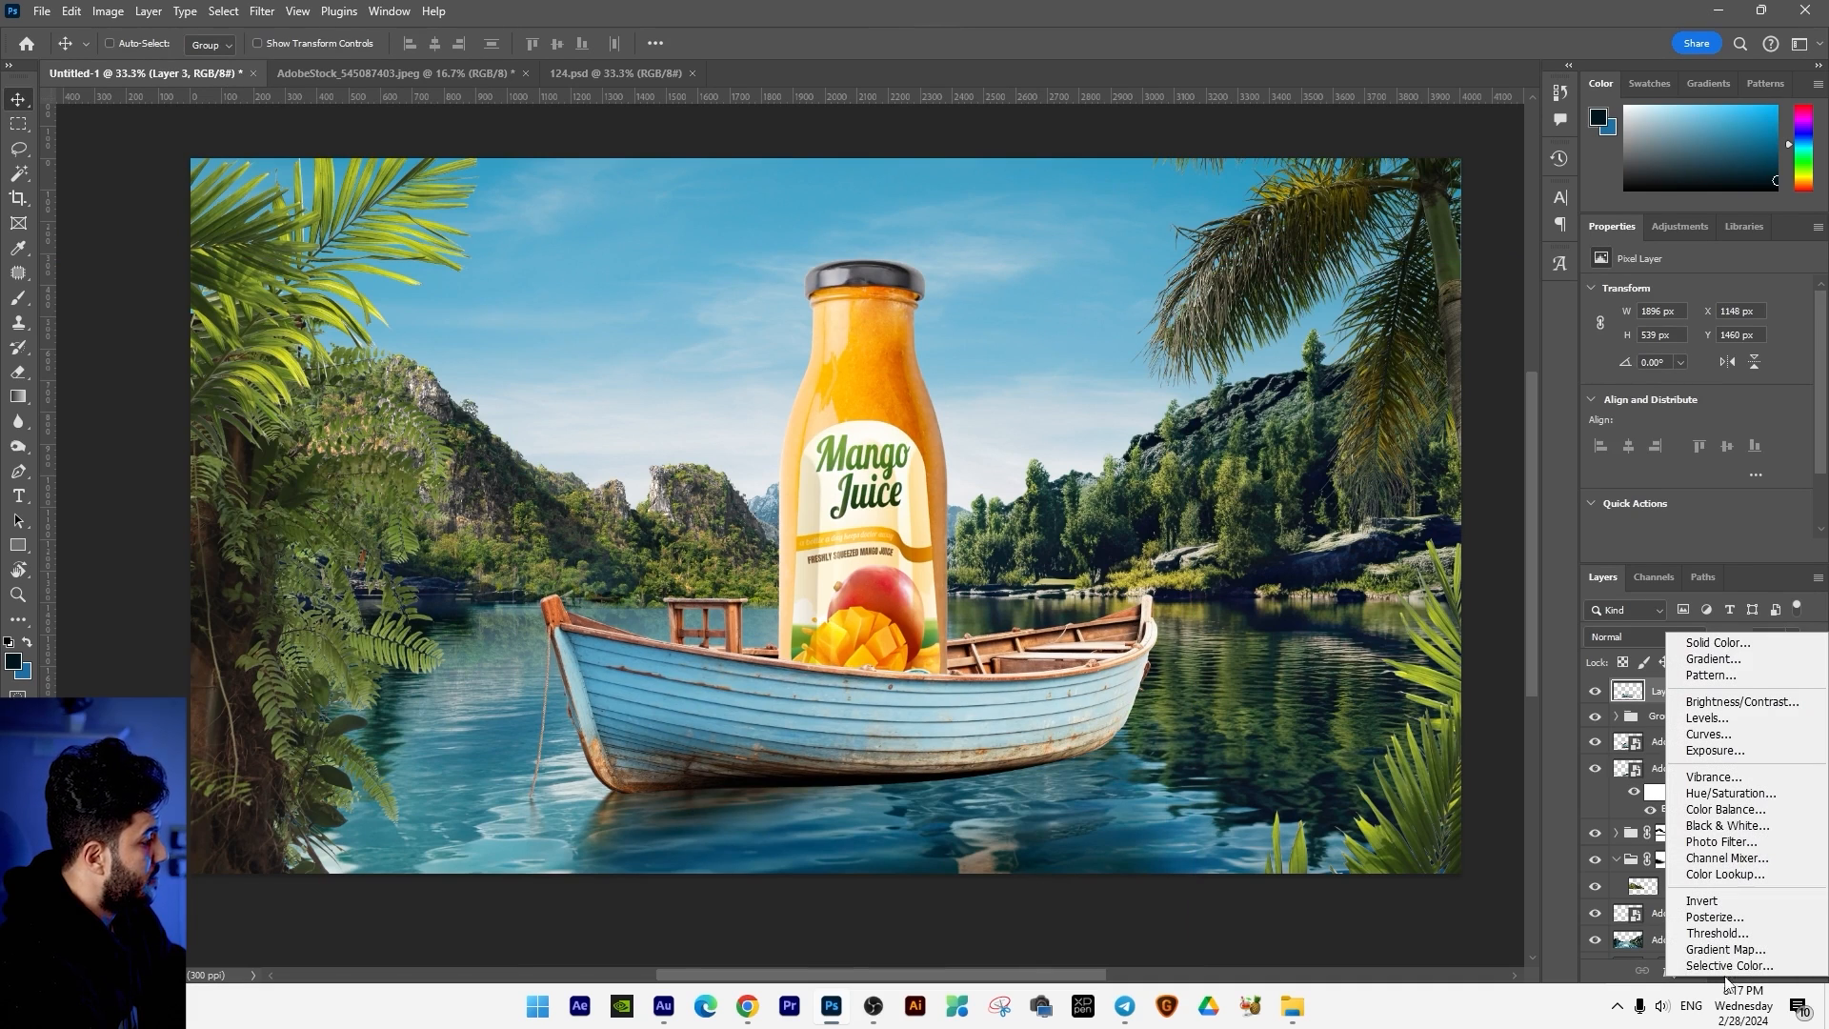
pyautogui.click(1715, 724)
pyautogui.hotkey('ctrl', 'alt', 'g')
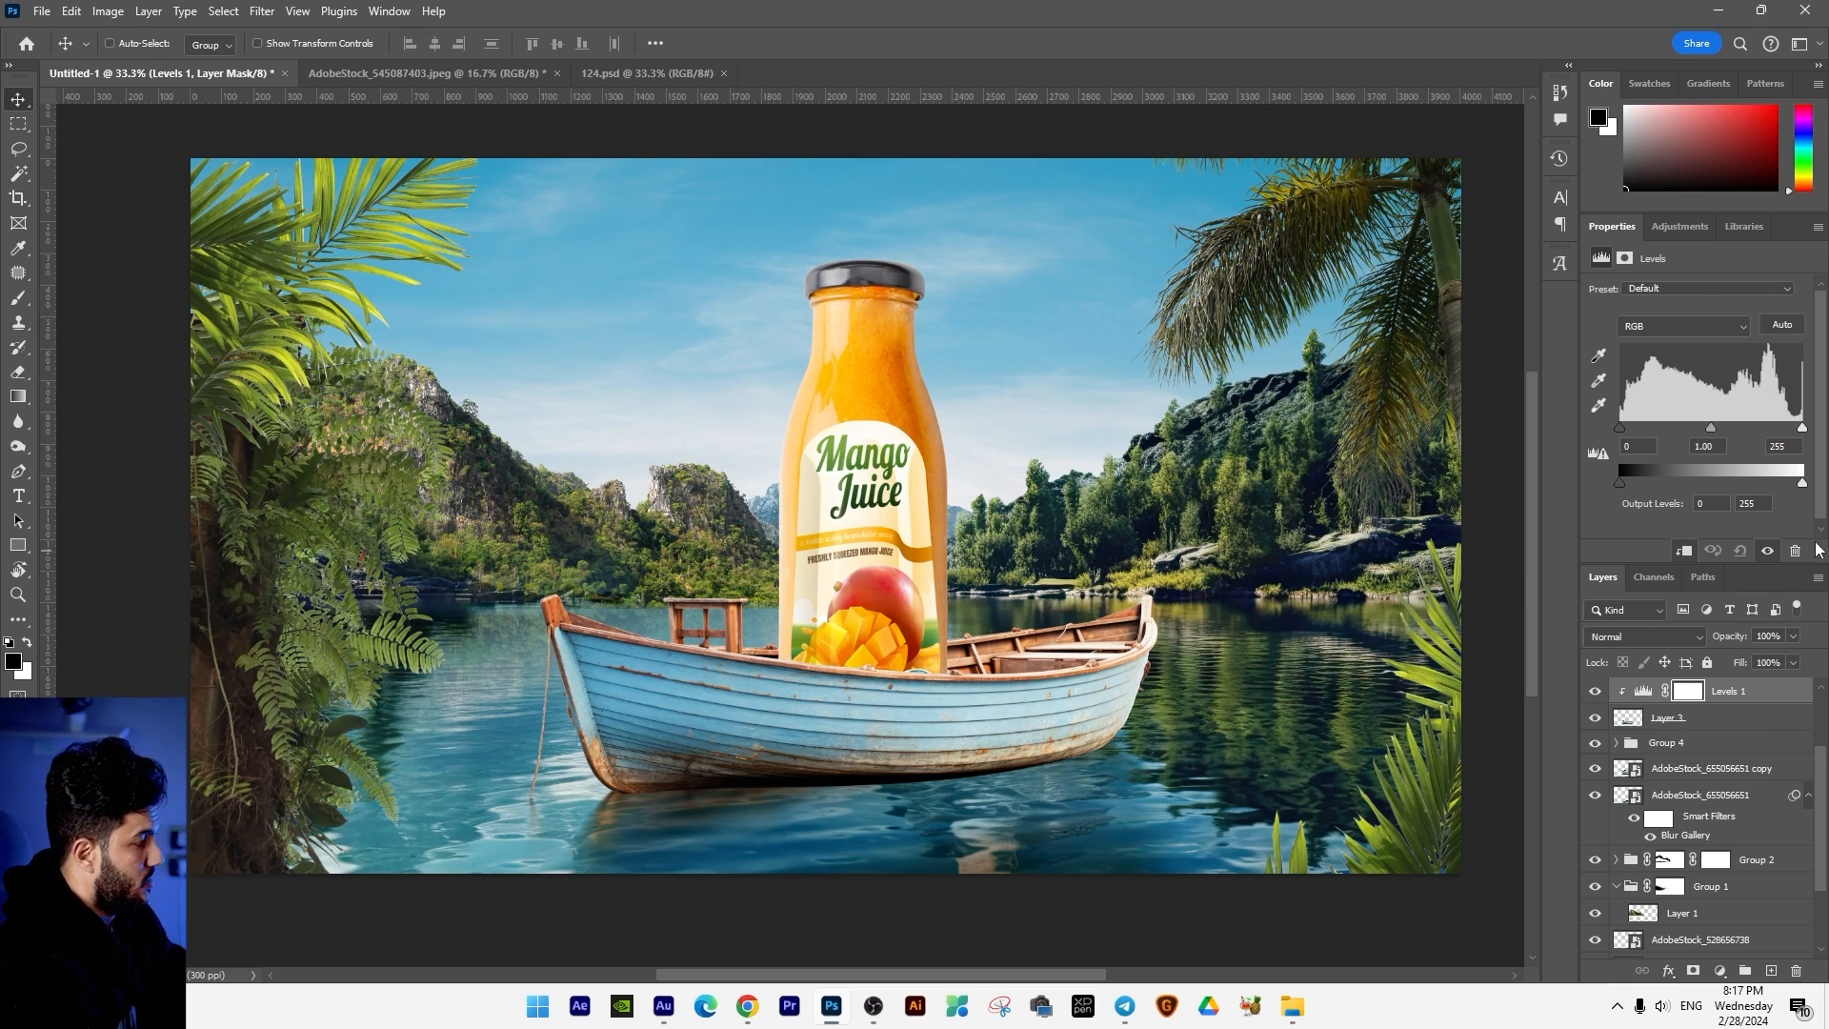
pyautogui.moveTo(1803, 484); pyautogui.dragTo(1669, 486)
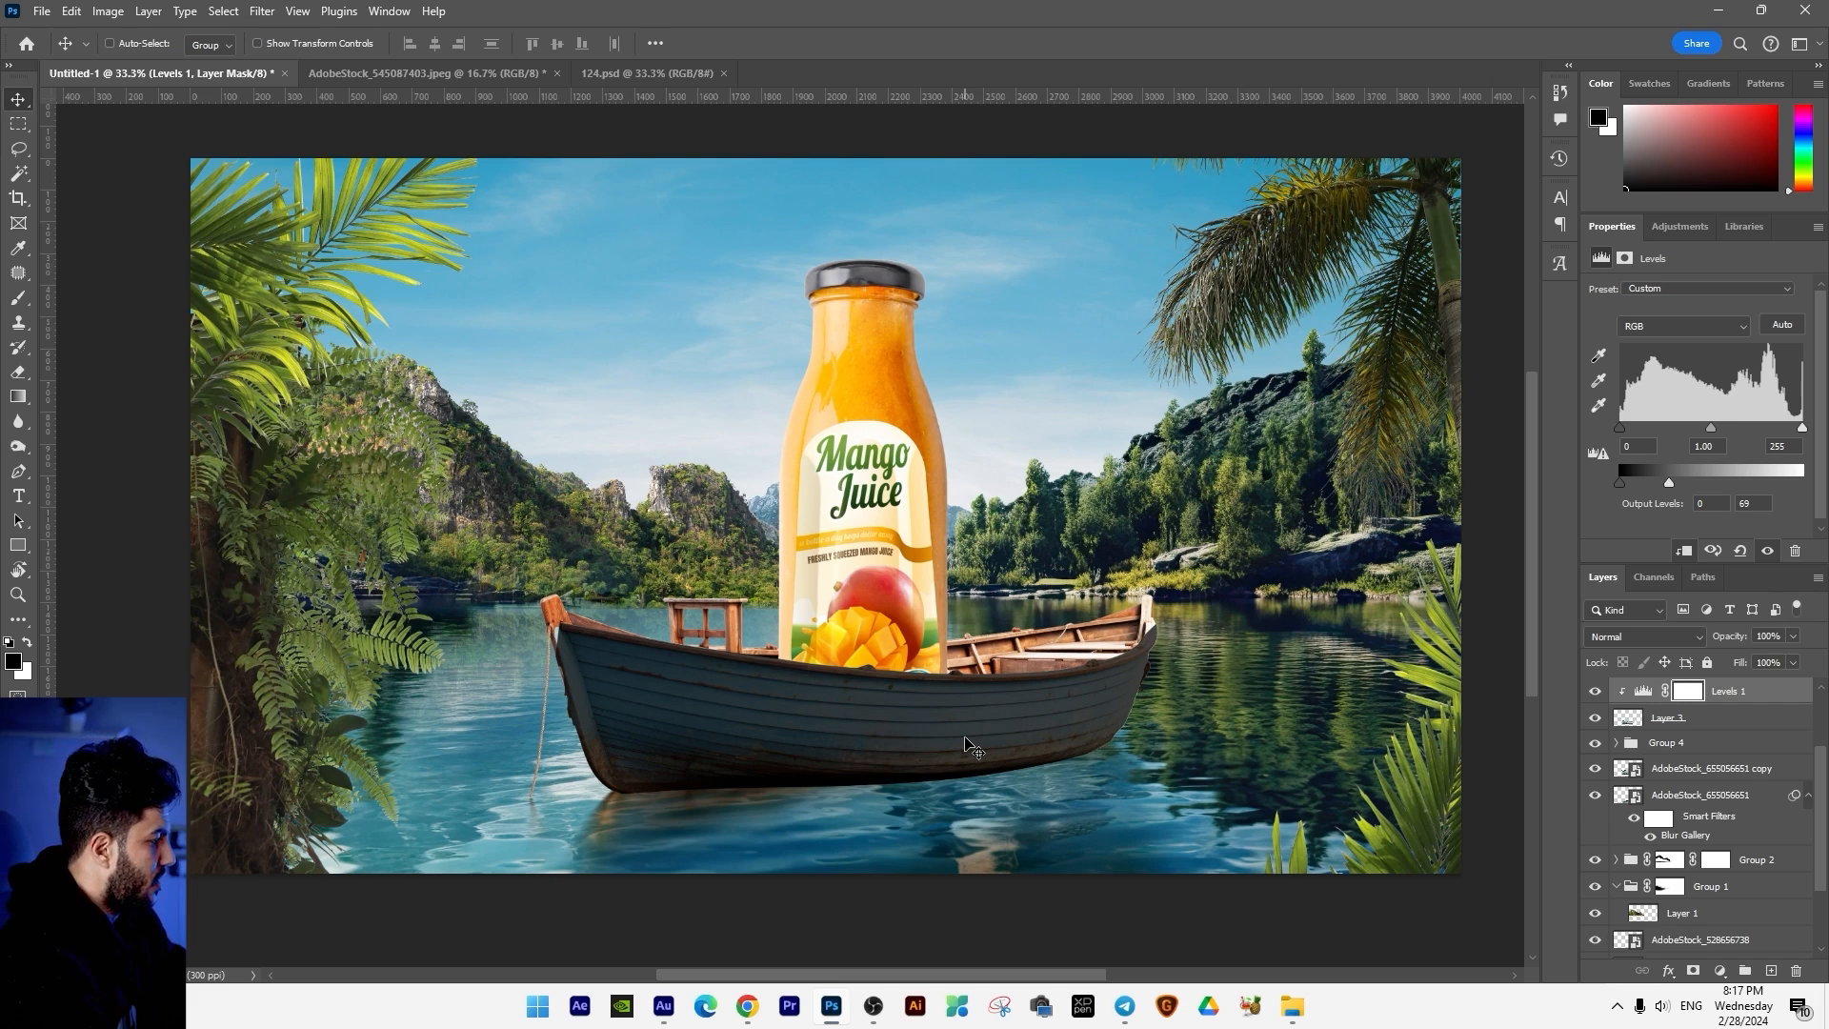
# Step: Paint black on the Levels mask along the hull's upper part with a 417 px Soft Round brush, leaving the lower hull dark
pyautogui.click(1695, 972)
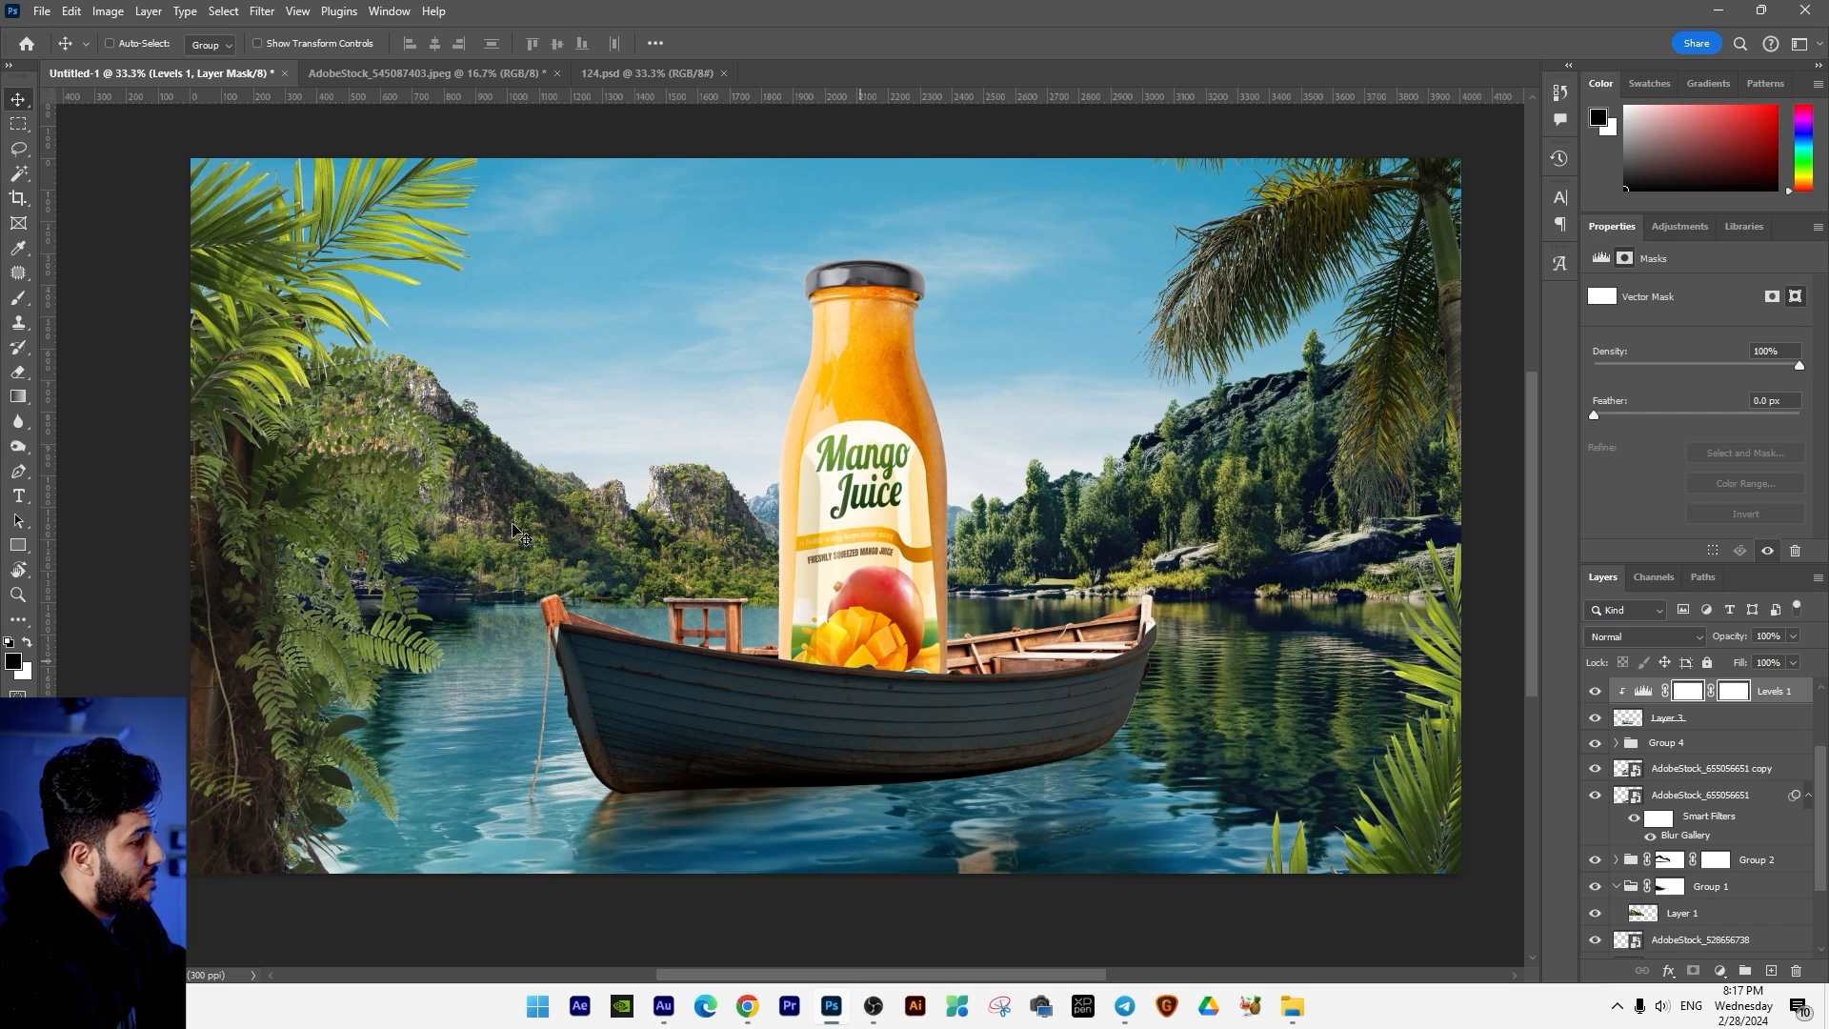
pyautogui.press('b')
pyautogui.rightClick(529, 468)
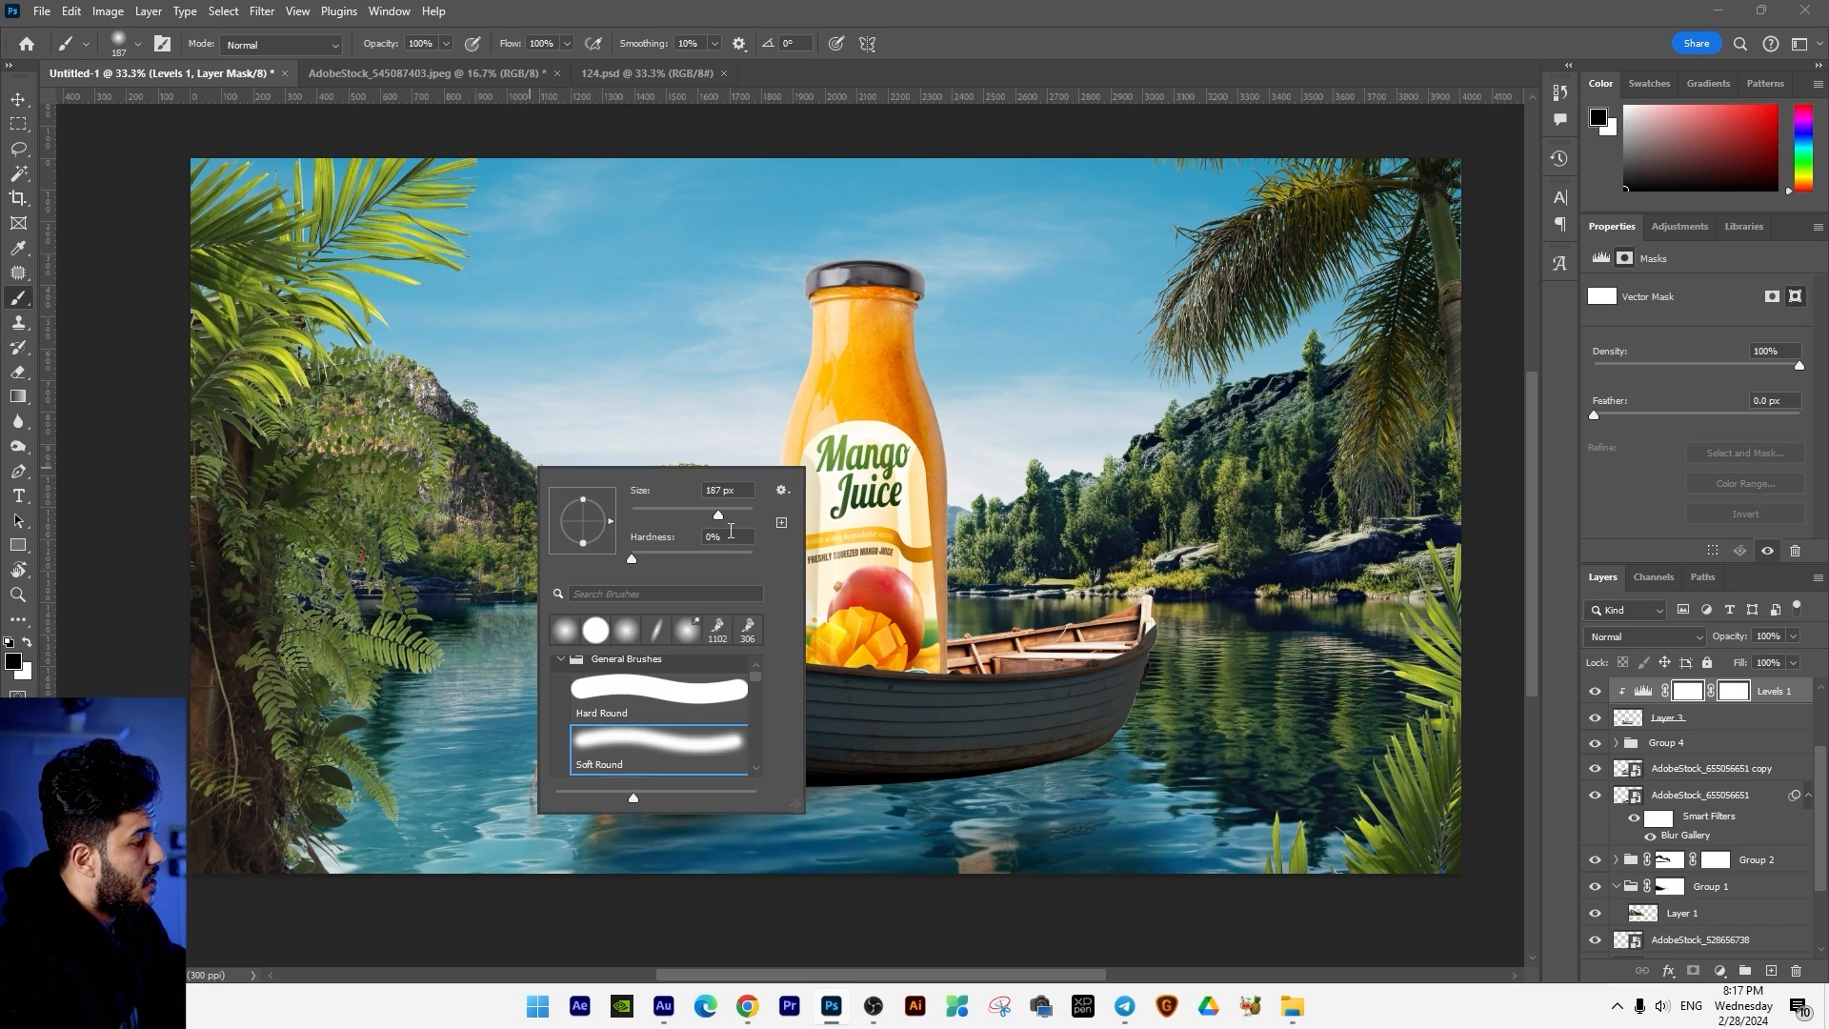
pyautogui.click(736, 519)
pyautogui.moveTo(1123, 617)
pyautogui.mouseDown()
pyautogui.moveTo(1117, 598)
pyautogui.moveTo(1023, 629)
pyautogui.moveTo(671, 602)
pyautogui.mouseUp()
pyautogui.hotkey('ctrl', 'z')
pyautogui.moveTo(850, 618)
pyautogui.mouseDown()
pyautogui.moveTo(960, 610)
pyautogui.moveTo(568, 571)
pyautogui.moveTo(915, 618)
pyautogui.moveTo(1140, 587)
pyautogui.mouseUp()
pyautogui.moveTo(747, 591); pyautogui.dragTo(811, 628)
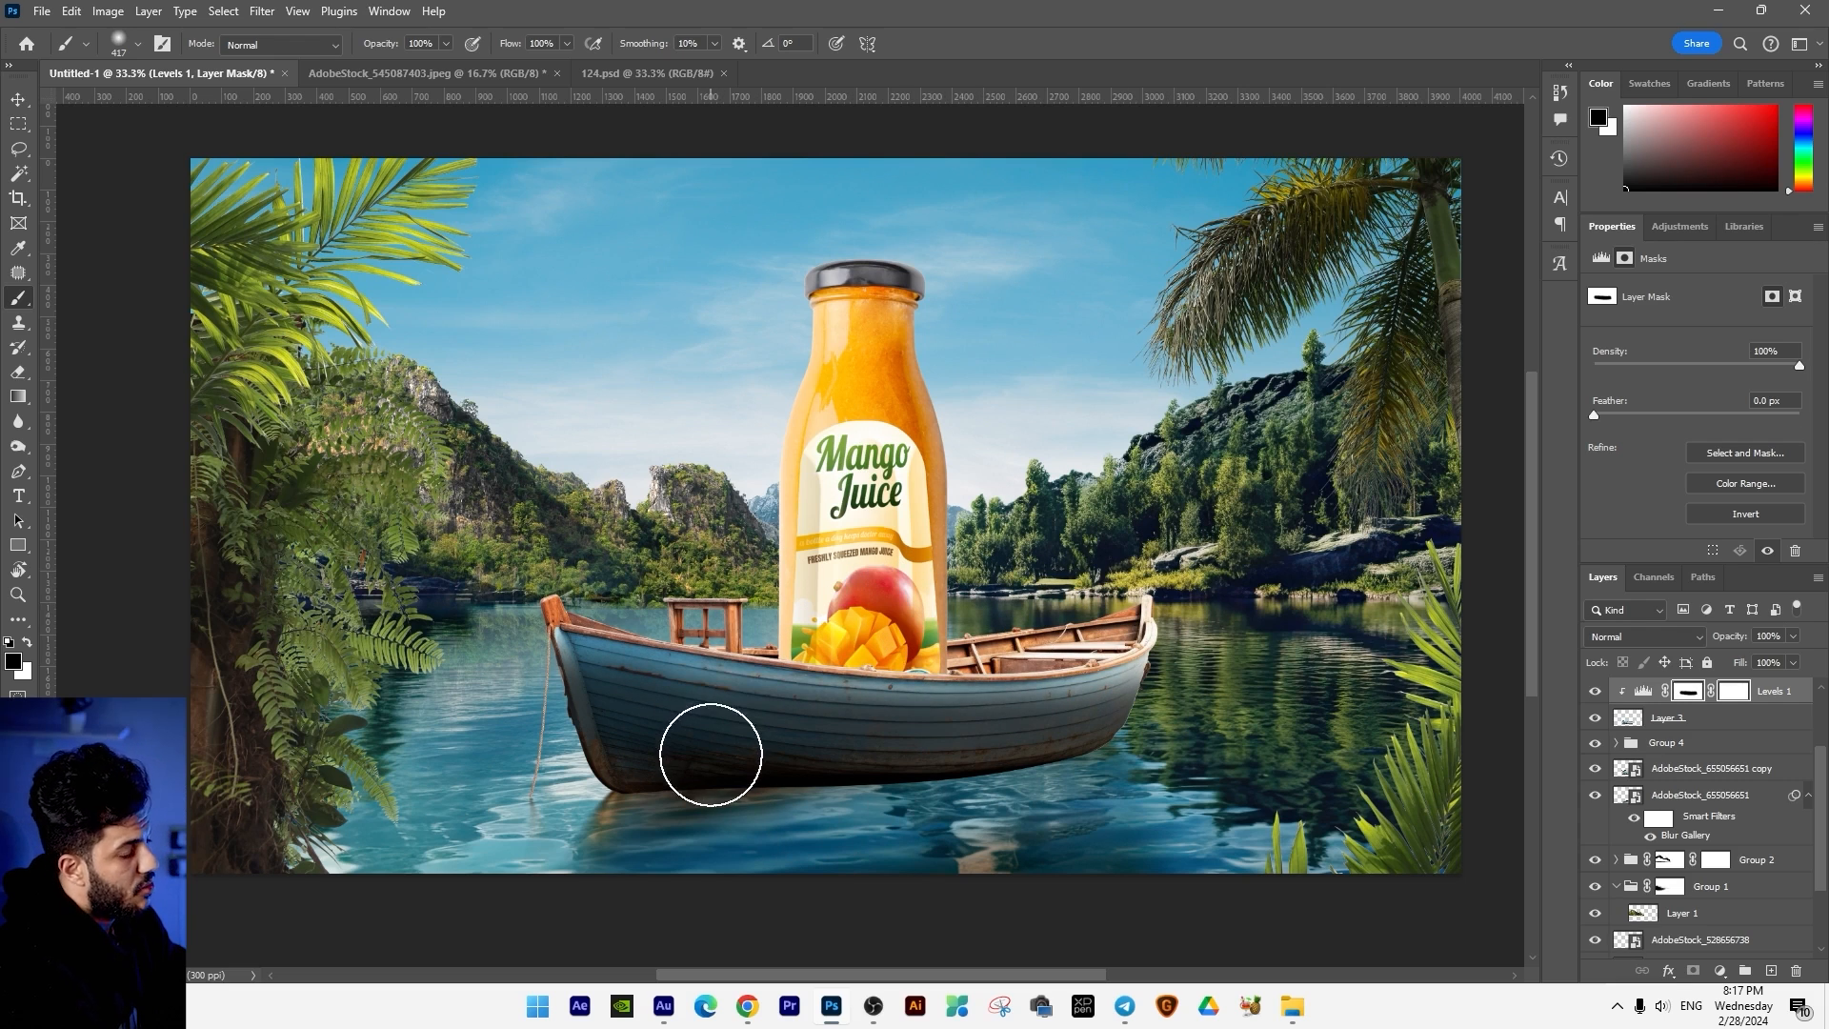
pyautogui.press('x')
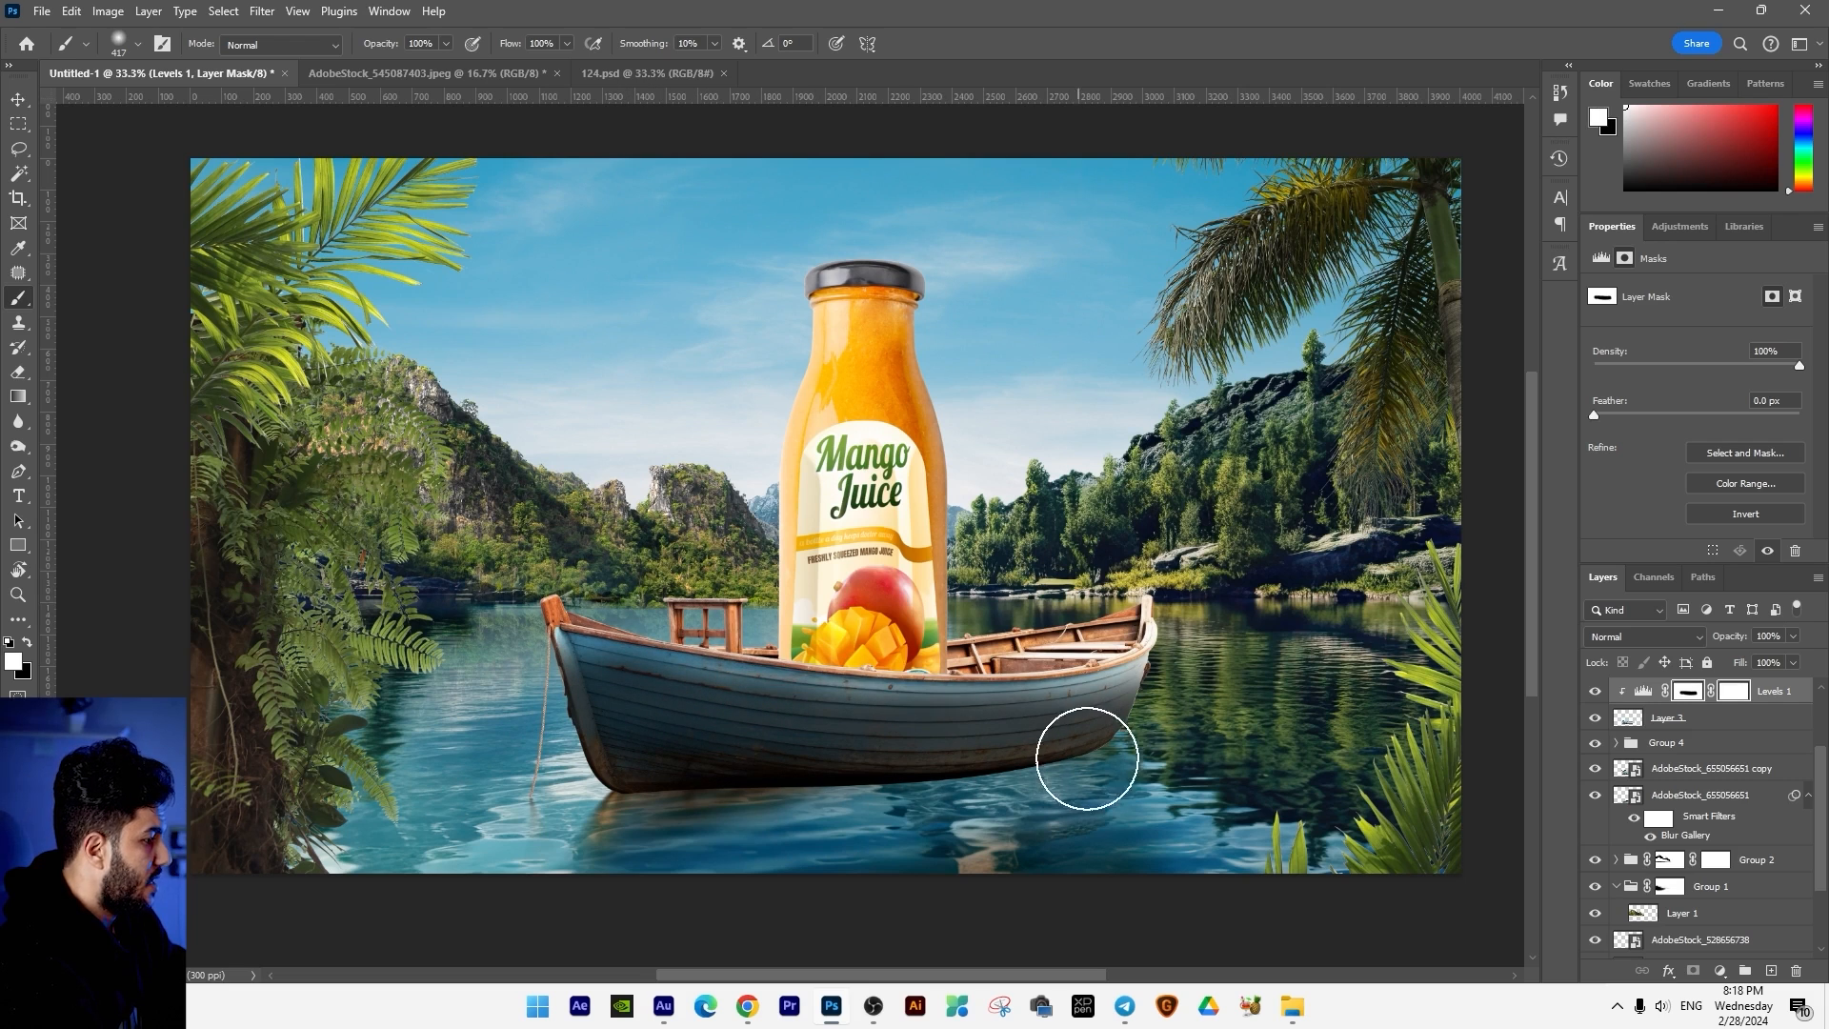
pyautogui.press('x')
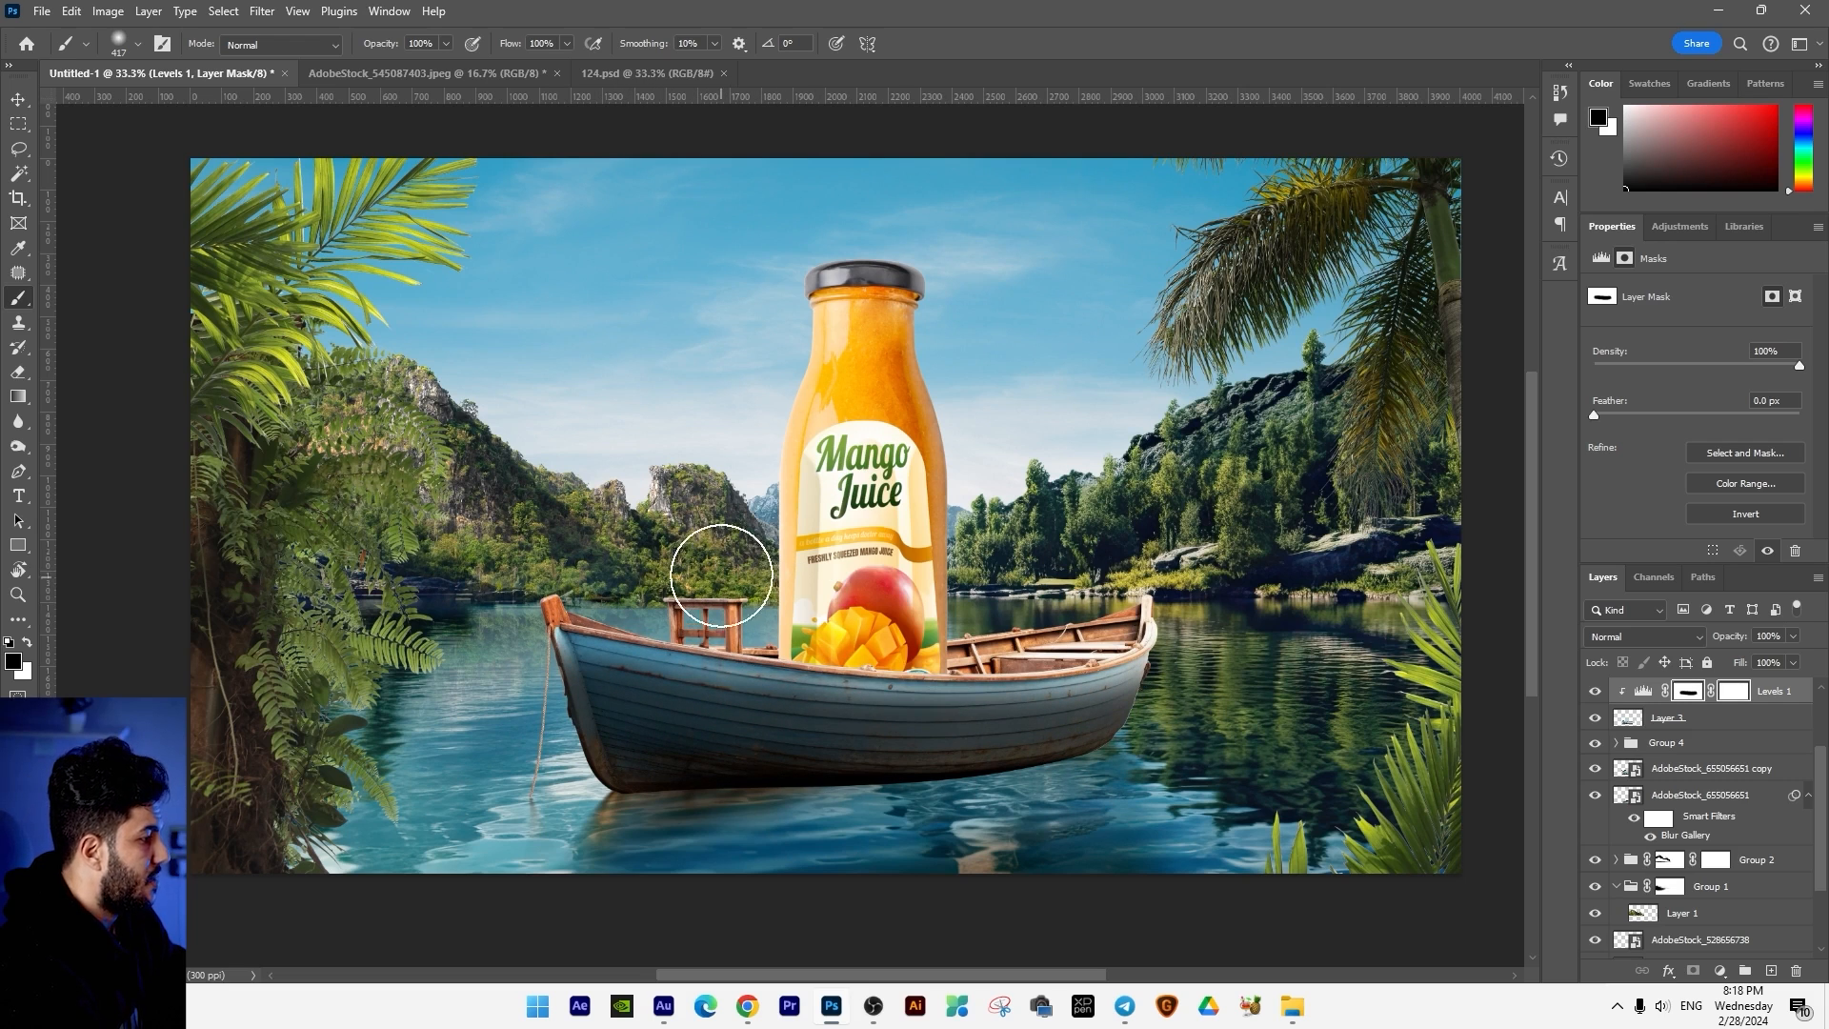
# Step: Reduce the hull's Levels adjustment opacity to 83%
pyautogui.hotkey('ctrl', '-')
pyautogui.click(1793, 637)
pyautogui.moveTo(1795, 659); pyautogui.dragTo(1778, 661)
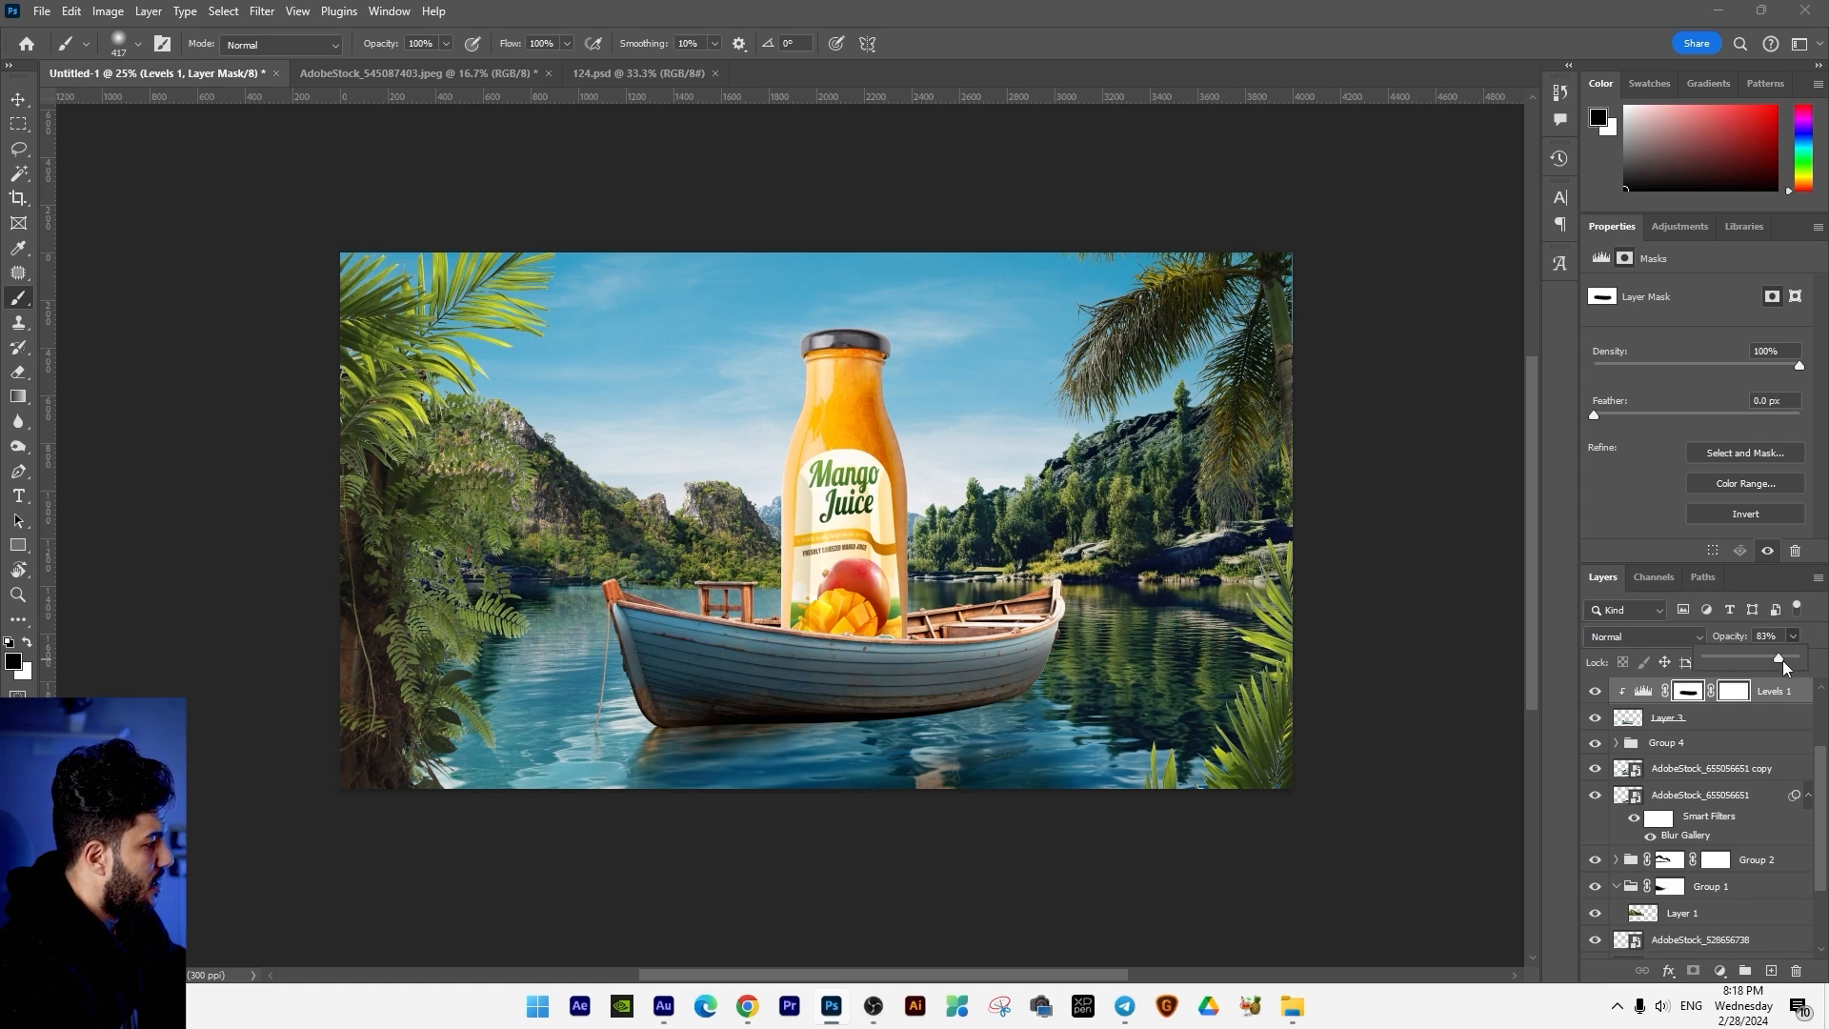
# Step: Add a new empty layer directly above the AdobeStock_608754580 lake layer
pyautogui.click(18, 99)
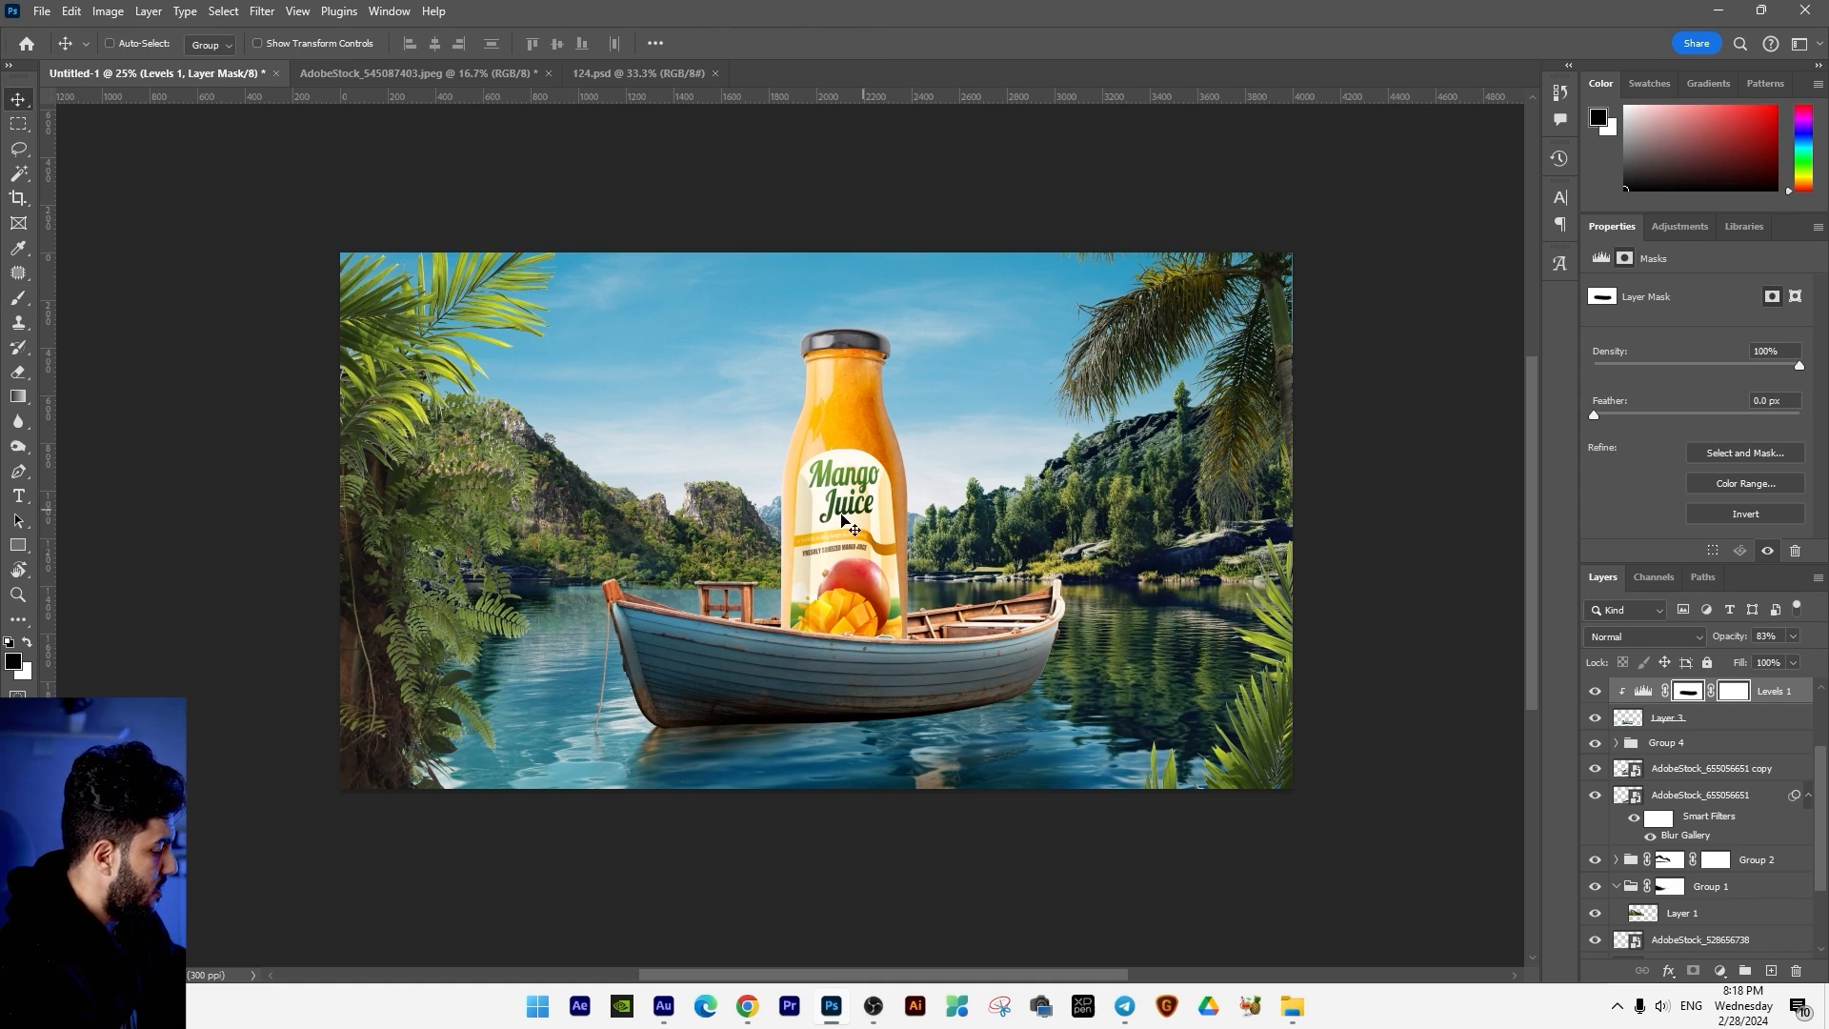
pyautogui.rightClick(1059, 731)
pyautogui.click(1095, 754)
pyautogui.rightClick(1184, 669)
pyautogui.click(1159, 701)
pyautogui.click(1769, 970)
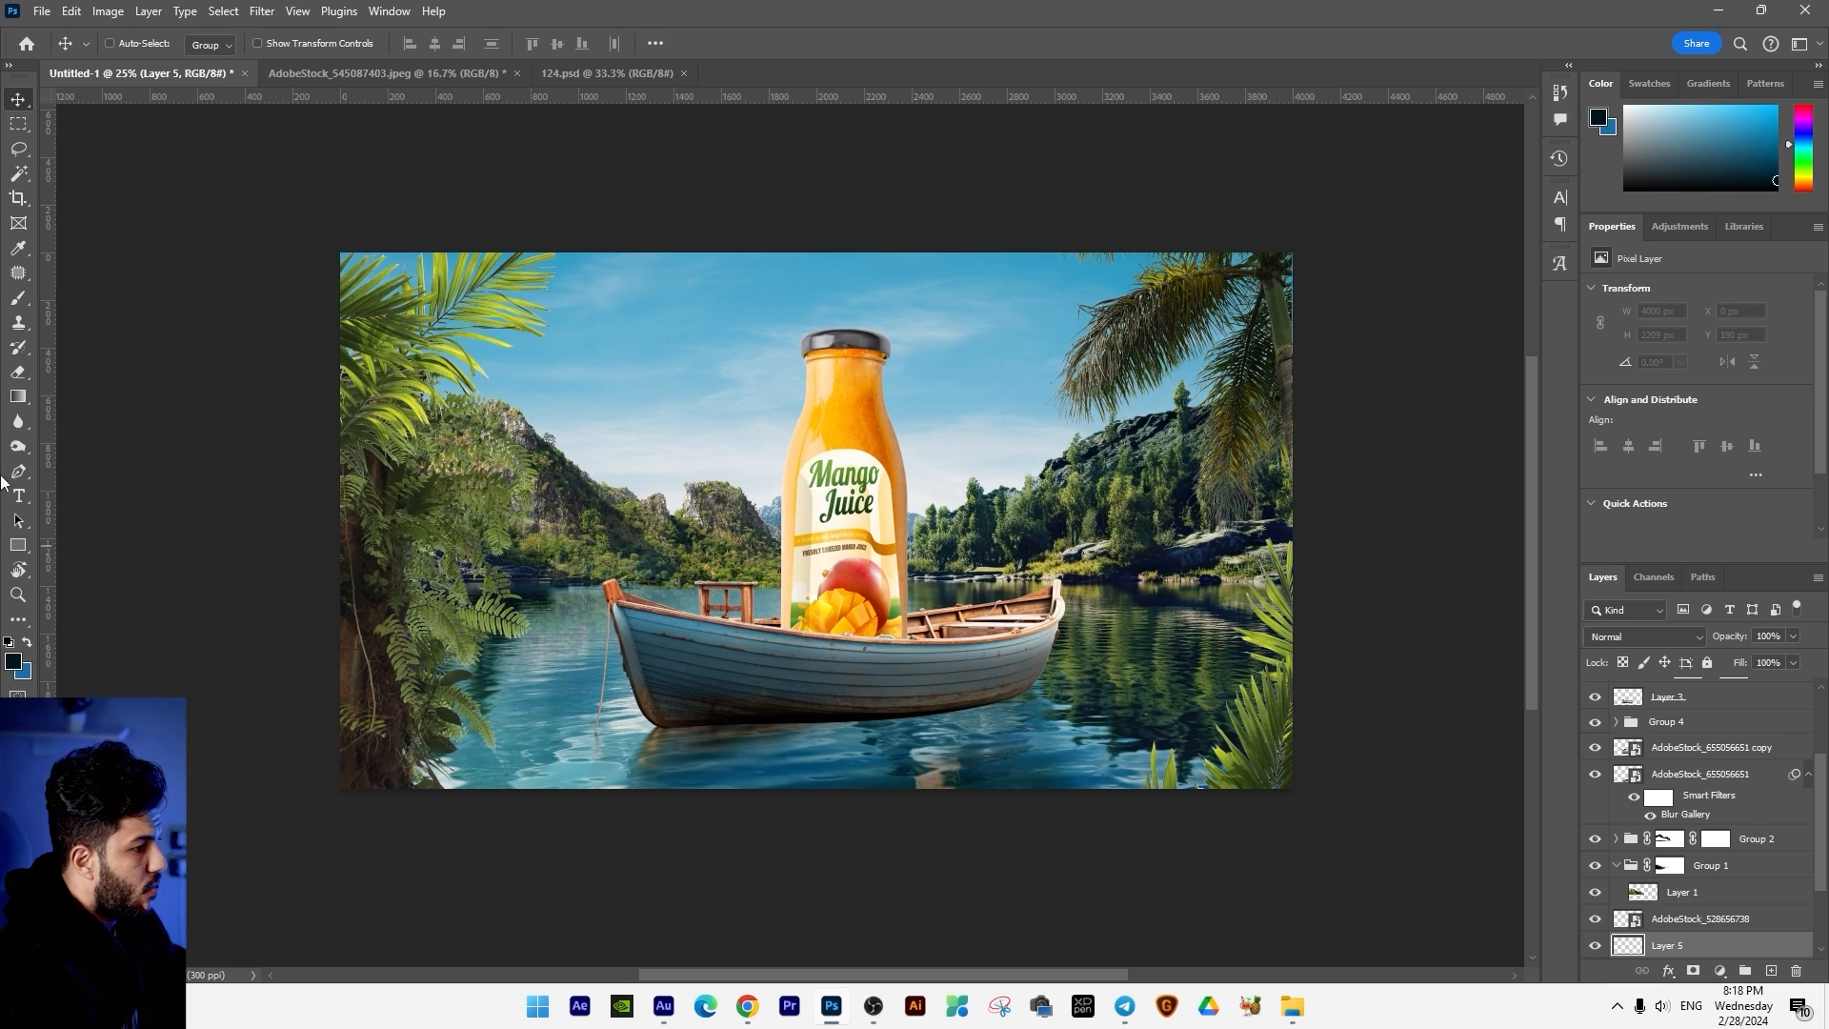
# Step: Paint the dark foreground color along the lake's lower edge on Layer 5 with a 1102 px soft brush at 16% flow
pyautogui.click(18, 299)
pyautogui.rightClick(1149, 750)
pyautogui.moveTo(1244, 685); pyautogui.dragTo(1254, 686)
pyautogui.click(566, 44)
pyautogui.click(496, 64)
pyautogui.moveTo(828, 817)
pyautogui.mouseDown()
pyautogui.moveTo(600, 769)
pyautogui.moveTo(994, 779)
pyautogui.moveTo(968, 794)
pyautogui.moveTo(1022, 770)
pyautogui.moveTo(867, 809)
pyautogui.mouseUp()
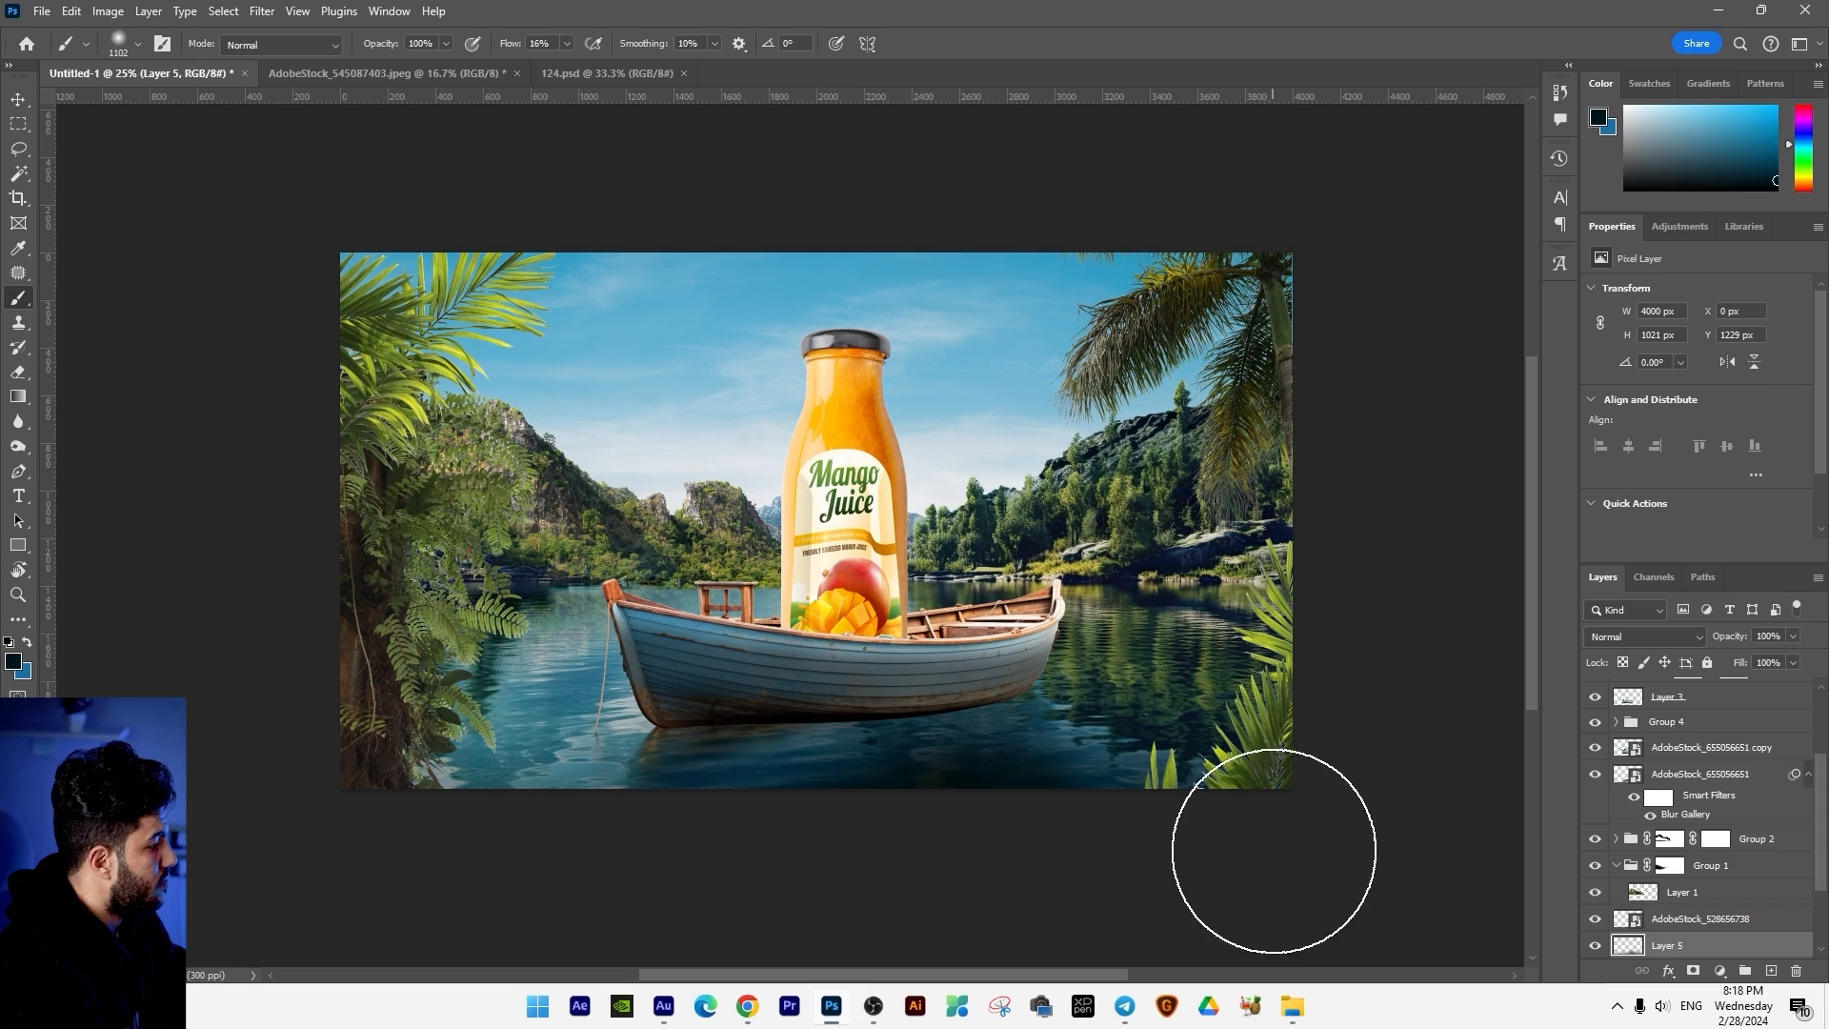
# Step: Show the foreground ferns in Group 3 again and reduce the brush size to 291 px
pyautogui.scroll(5, 1661, 821)
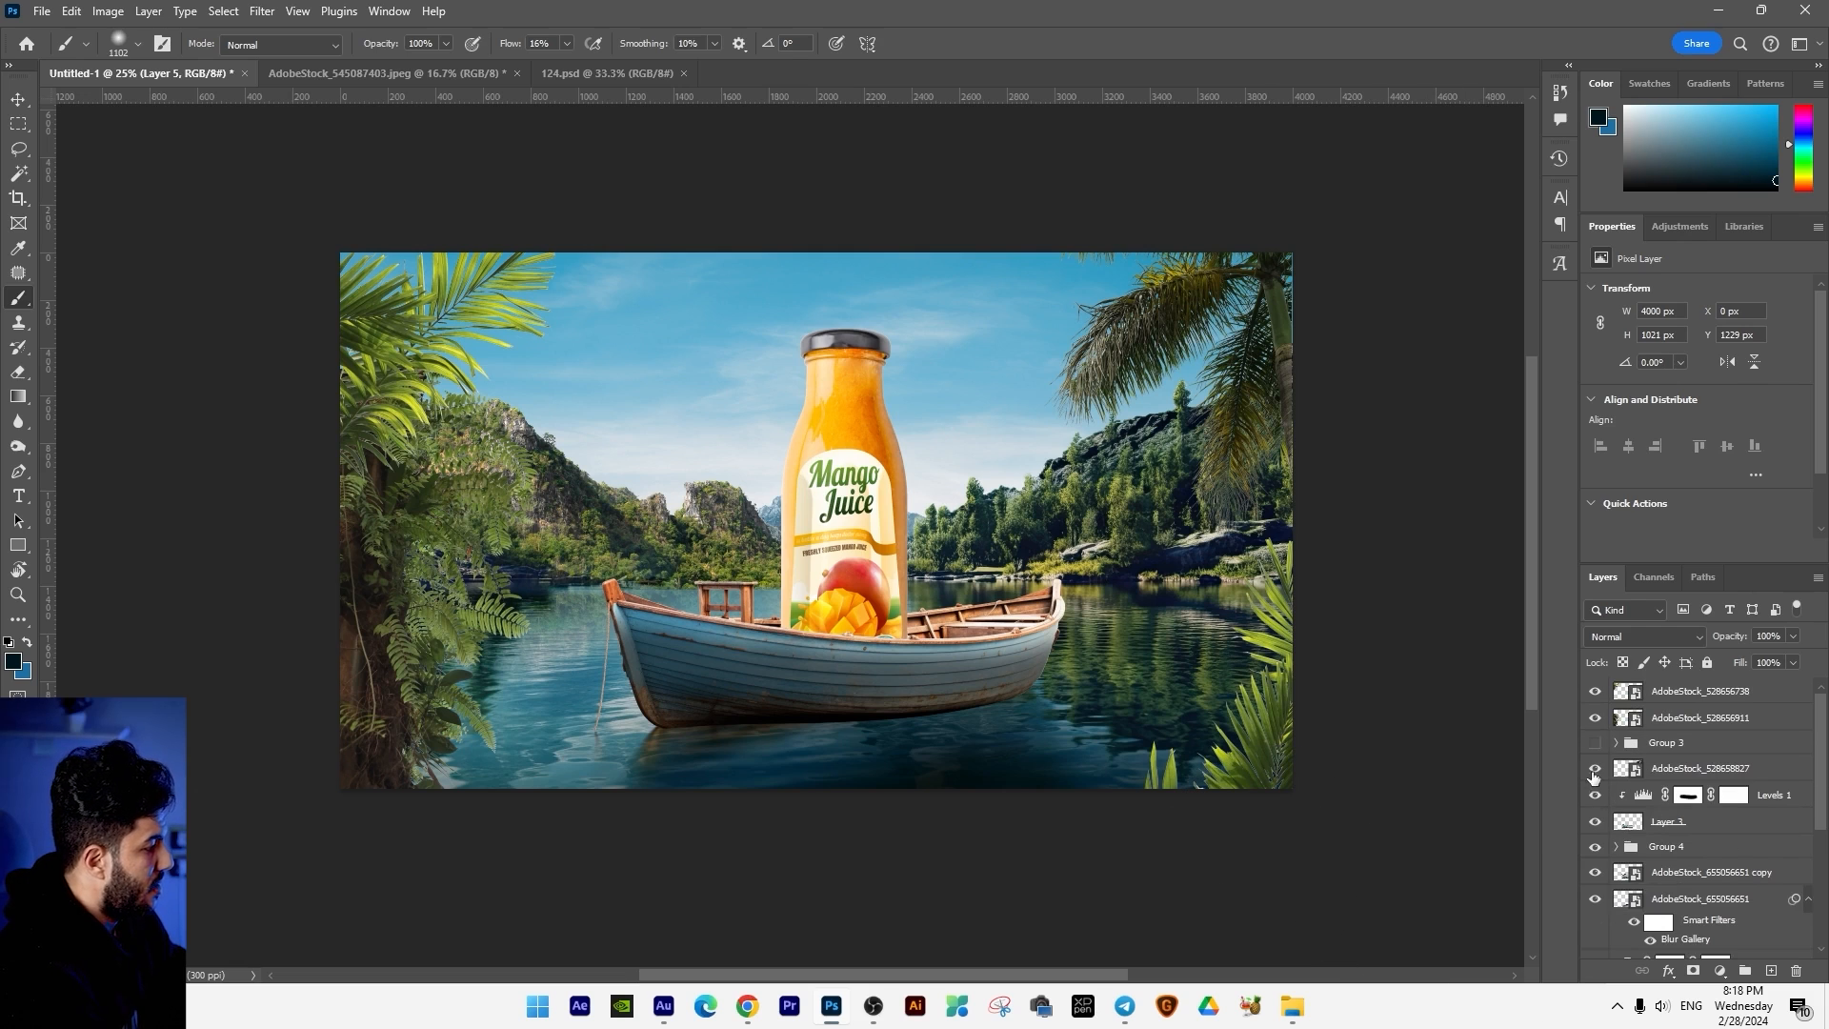
pyautogui.click(1596, 744)
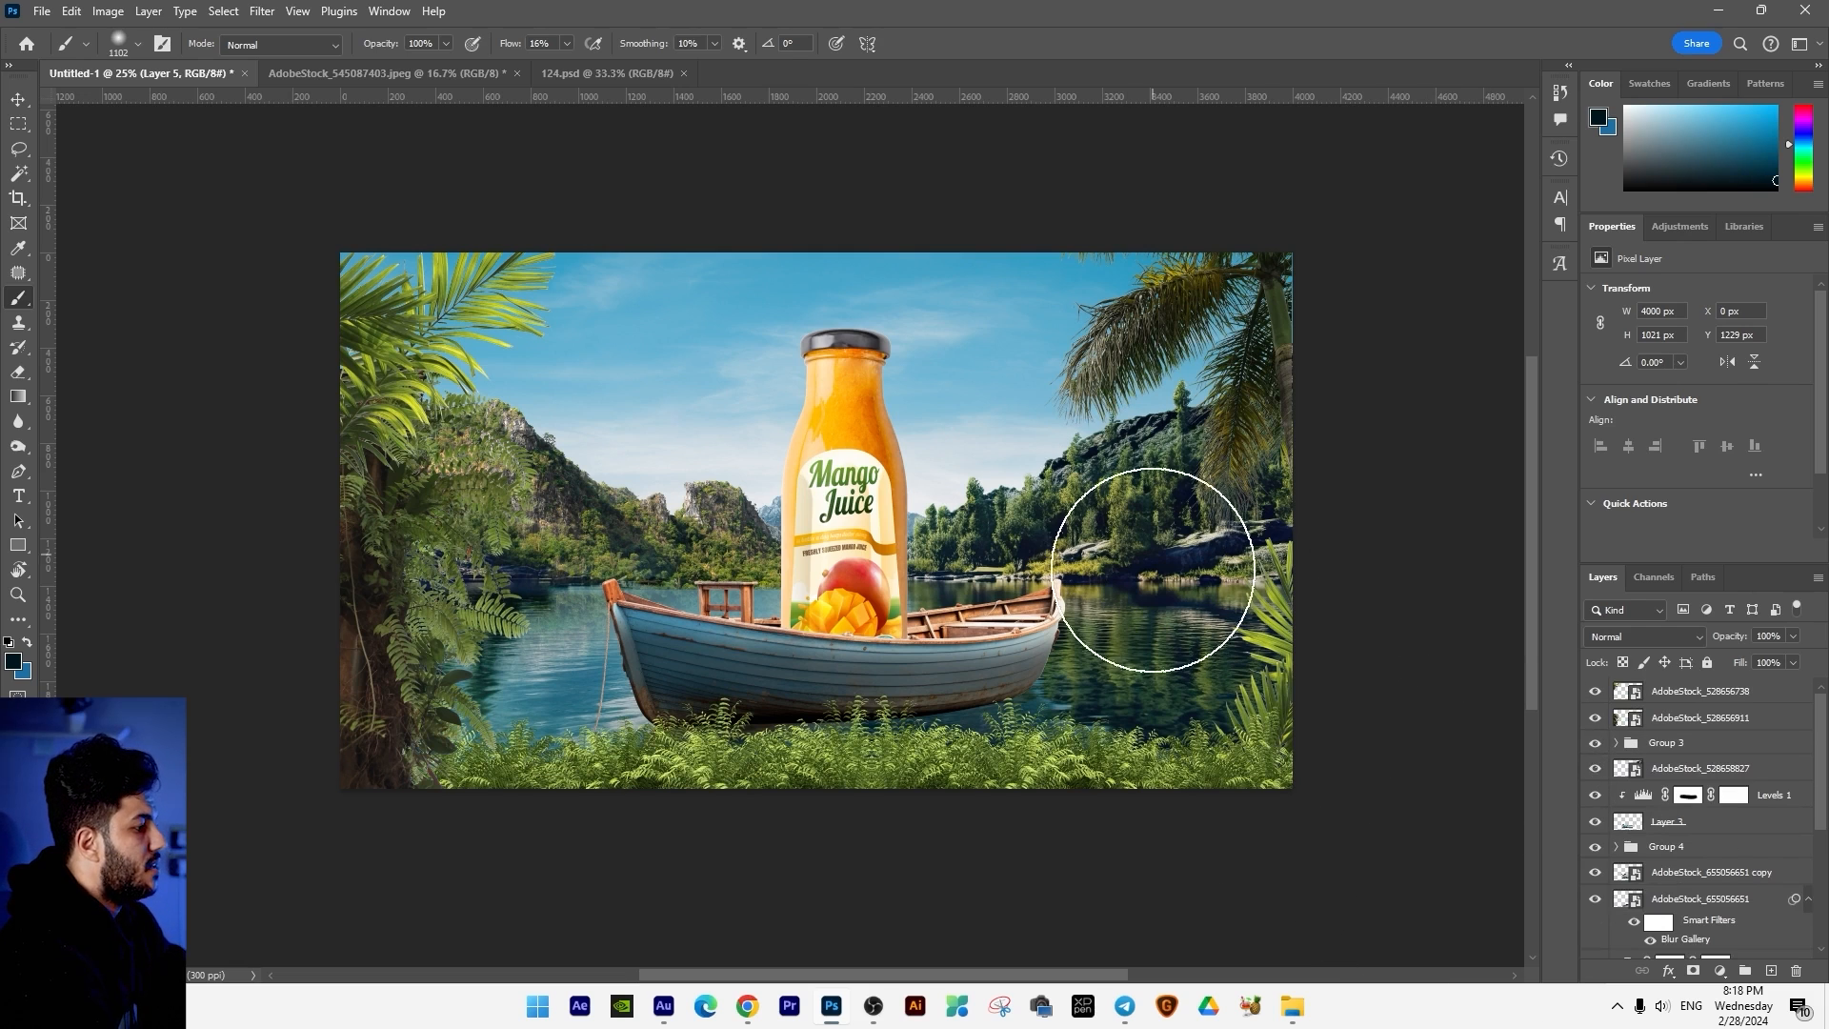
pyautogui.click(1237, 684)
pyautogui.press('Return')
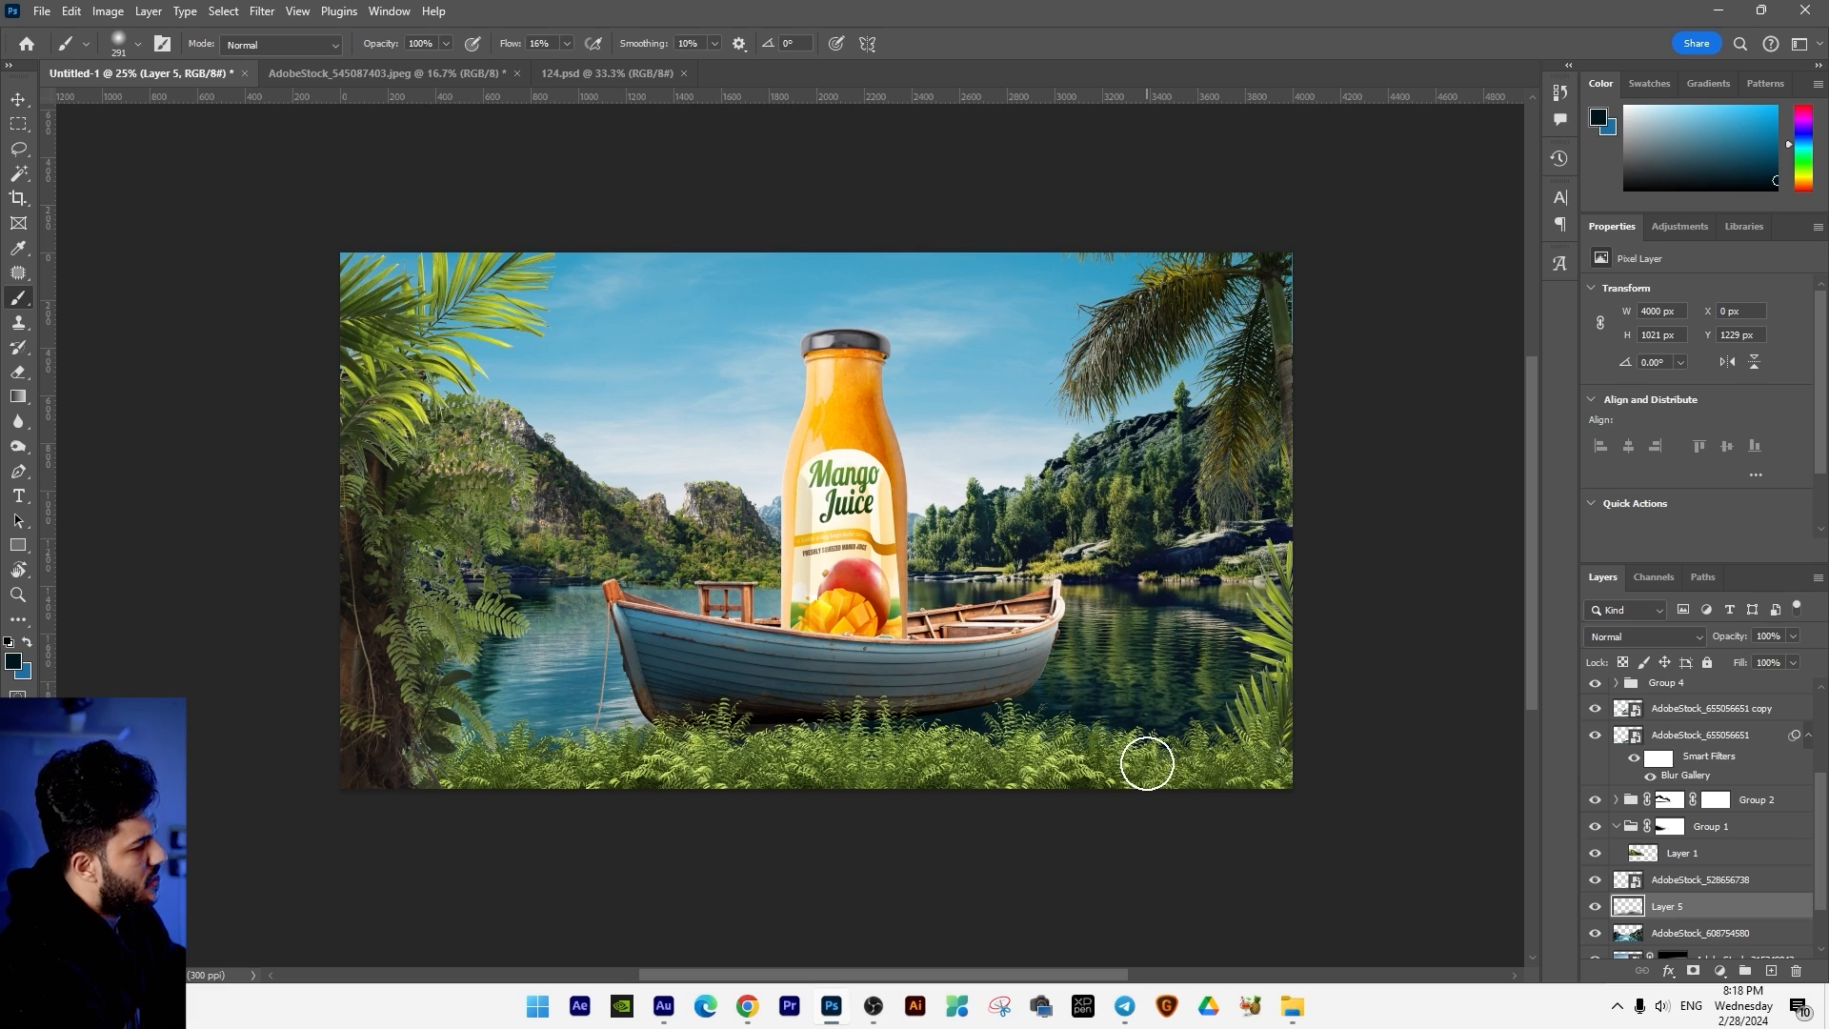
pyautogui.press('v')
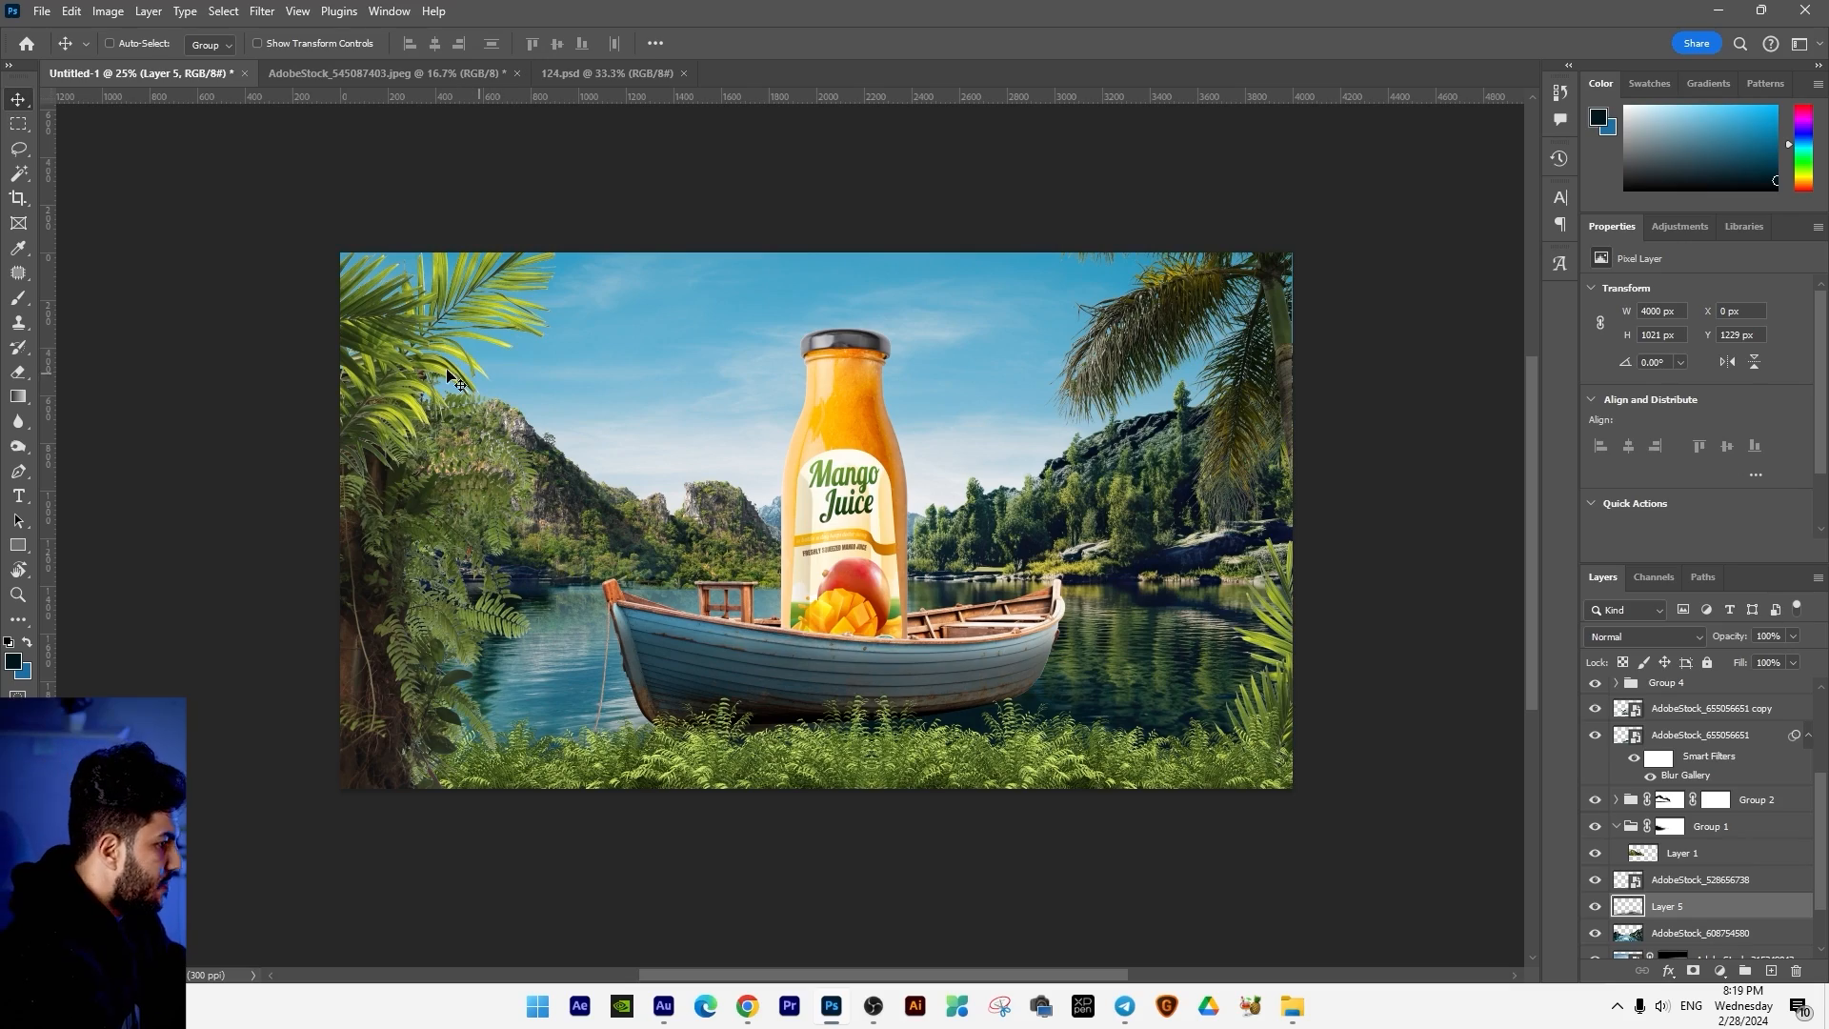
# Step: Try repositioning the upper-left palm leaves on the AdobeStock_528656738 layer
pyautogui.hotkey('ctrl', '+')
pyautogui.moveTo(437, 359); pyautogui.dragTo(666, 429)
pyautogui.keyDown('ctrl'); pyautogui.click(577, 429); pyautogui.keyUp('ctrl')
pyautogui.moveTo(541, 366); pyautogui.dragTo(619, 329)
pyautogui.hotkey('ctrl', 'z')
pyautogui.moveTo(550, 410); pyautogui.dragTo(575, 392)
pyautogui.hotkey('ctrl', 'z')
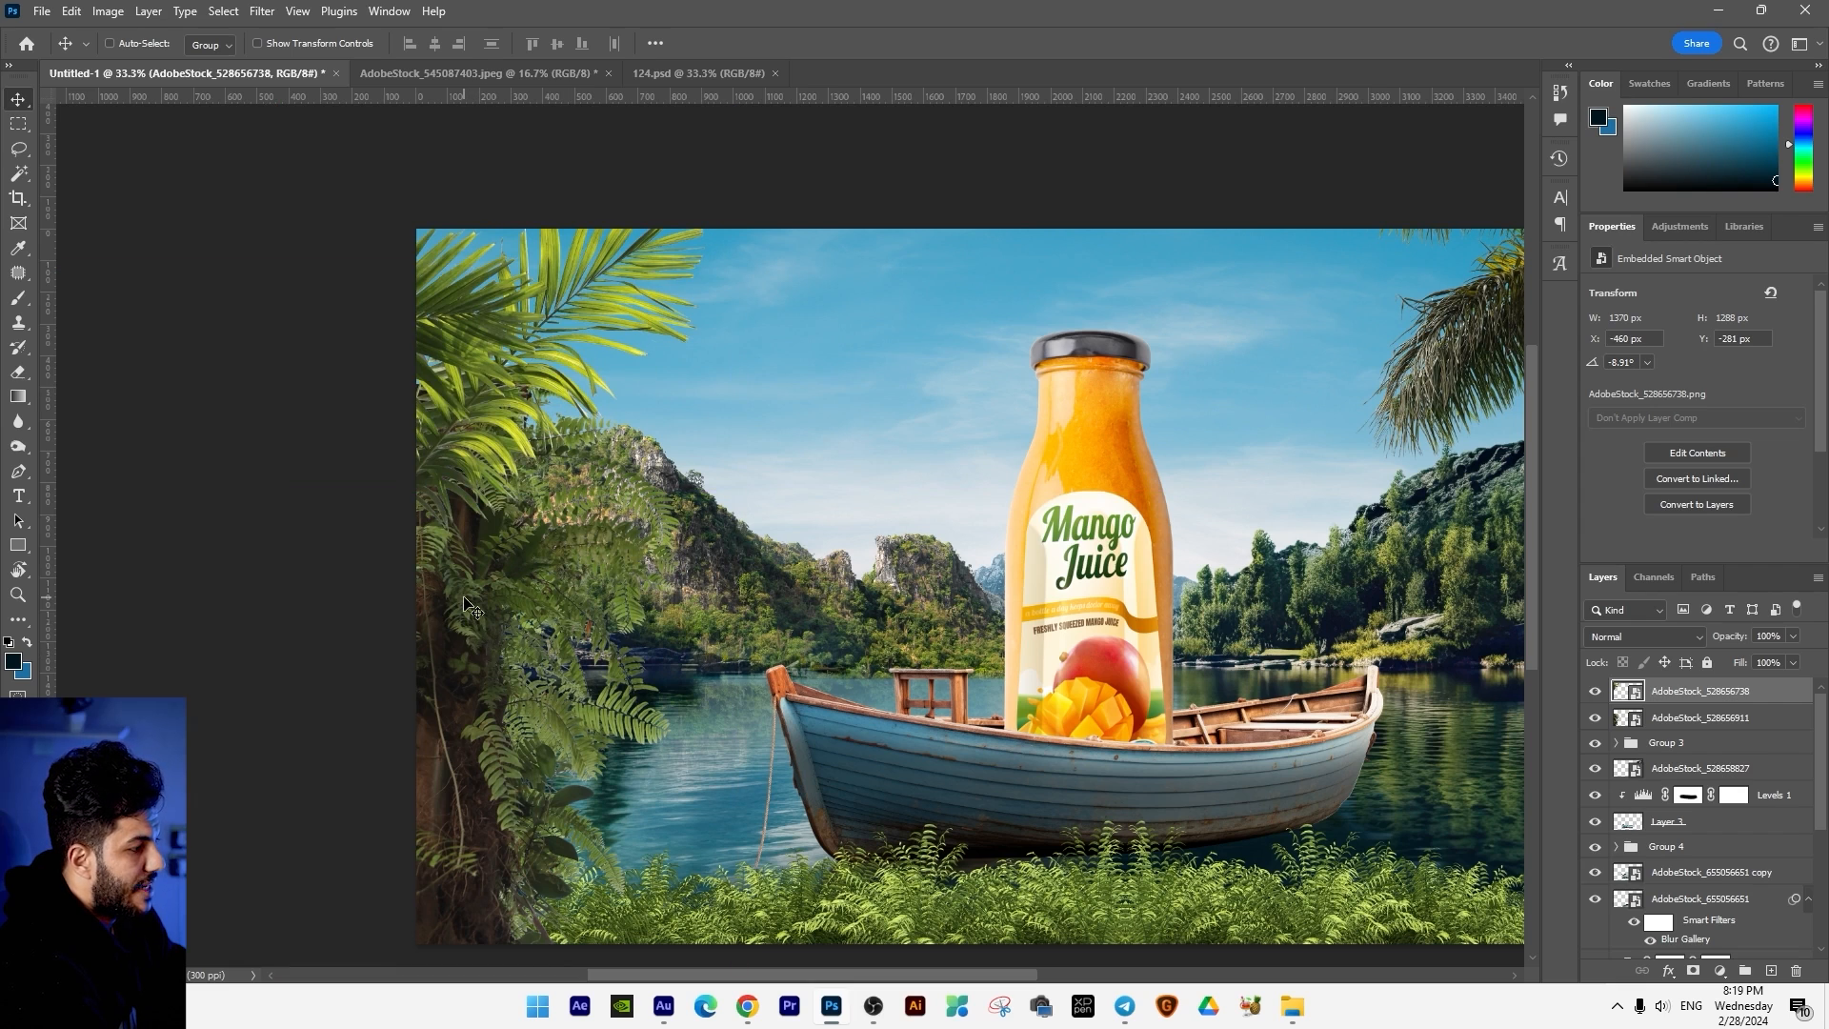
# Step: Group the left-side foliage layers AdobeStock_528656738 and AdobeStock_528656911
pyautogui.rightClick(466, 602)
pyautogui.moveTo(512, 624); pyautogui.dragTo(518, 583)
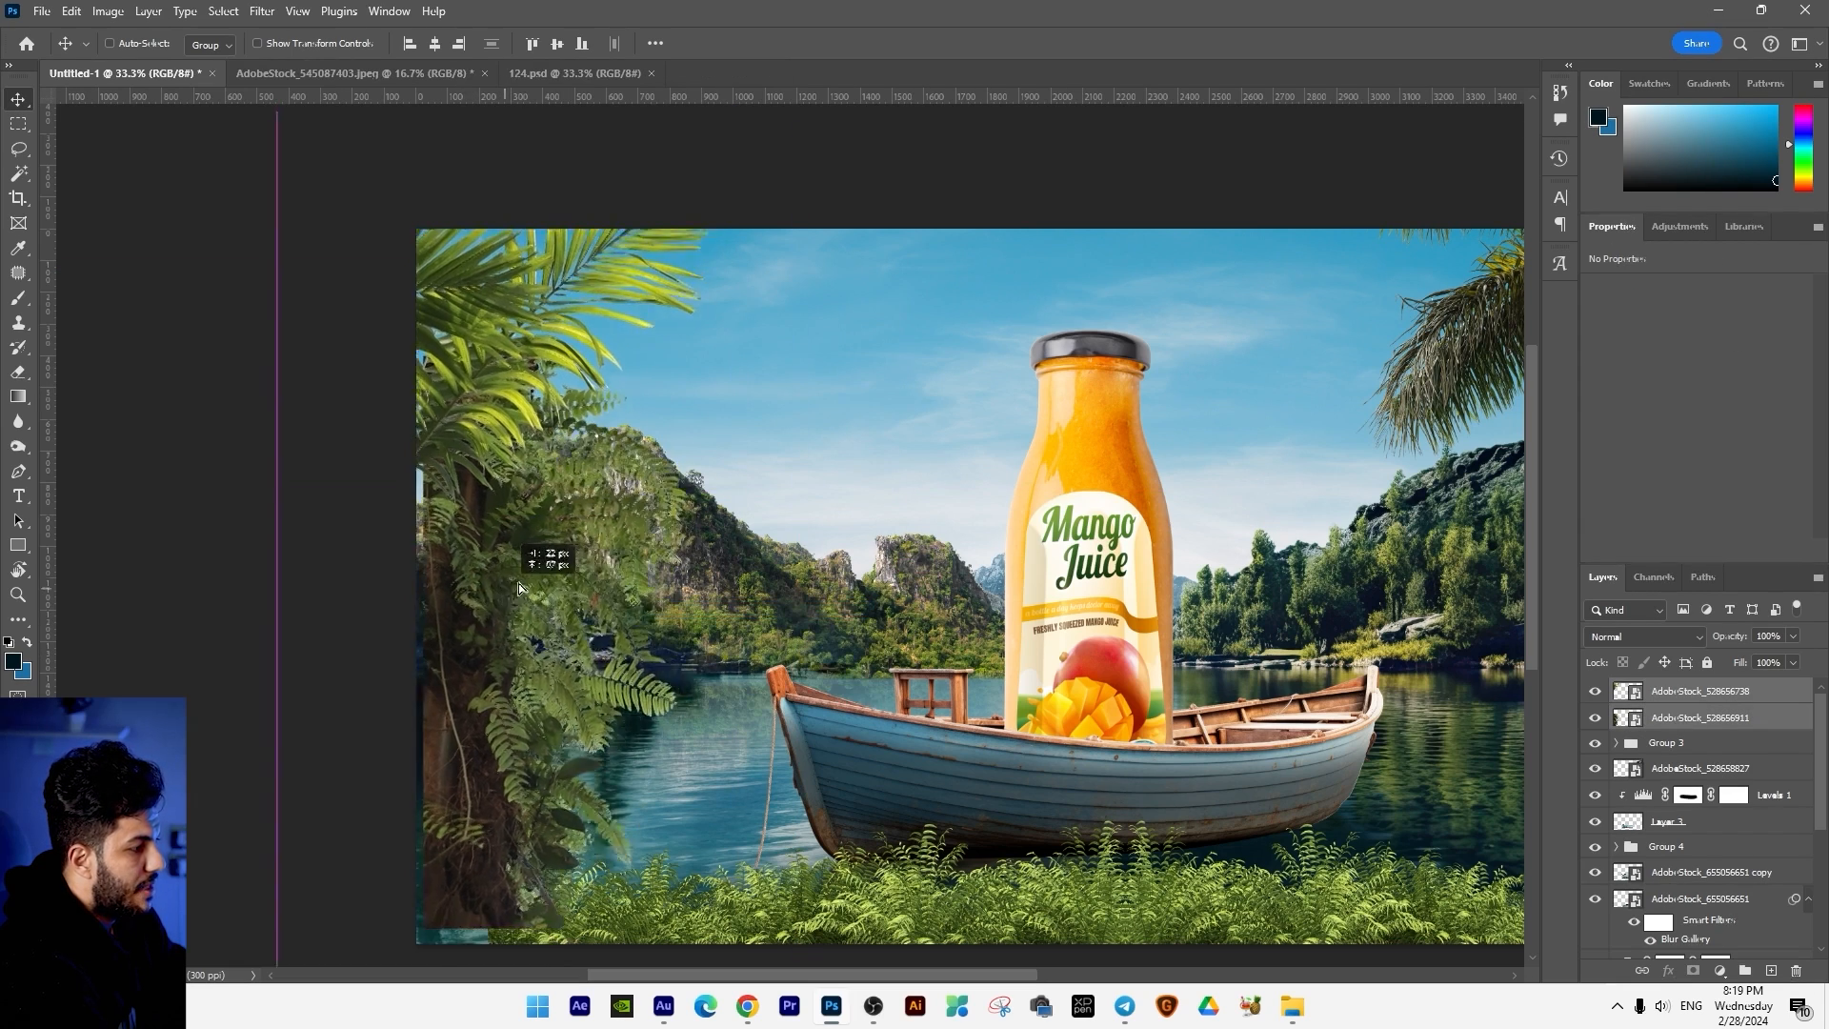
pyautogui.hotkey('ctrl', 'g')
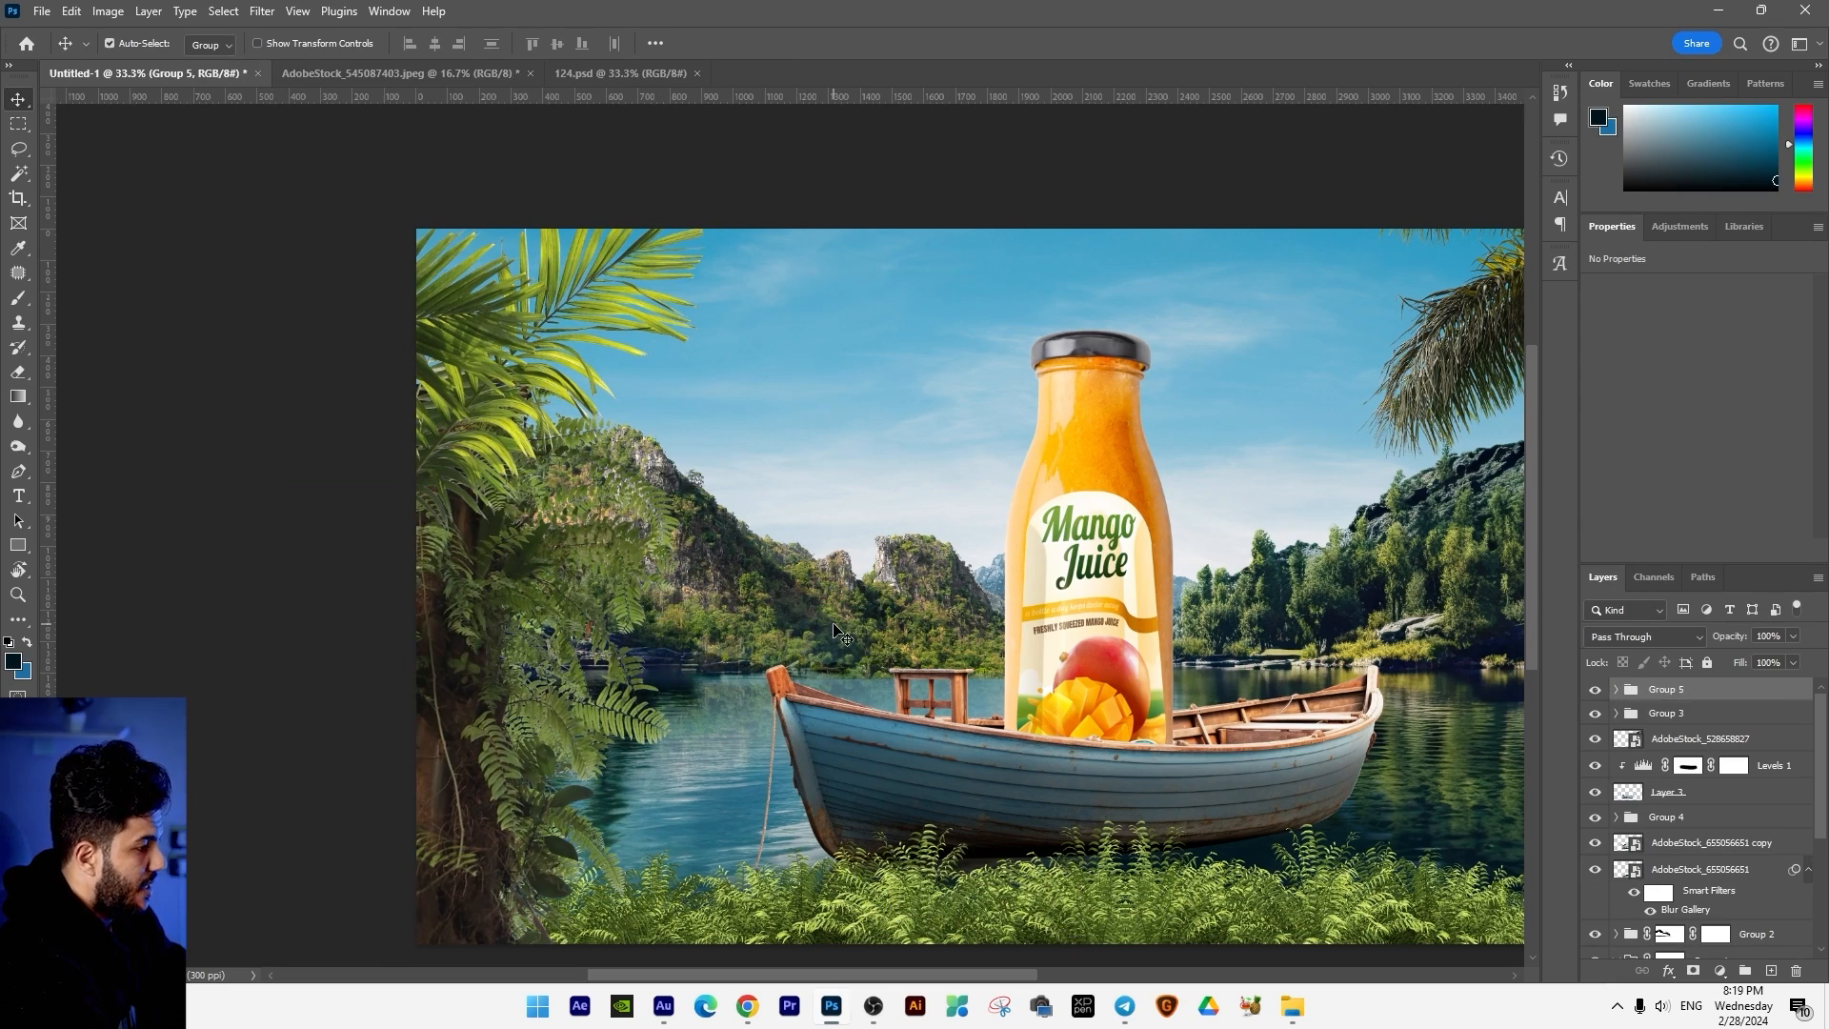
# Step: Add a Levels adjustment clipped to the left foliage group and set its output white level to 125
pyautogui.scroll(-1, 867, 658)
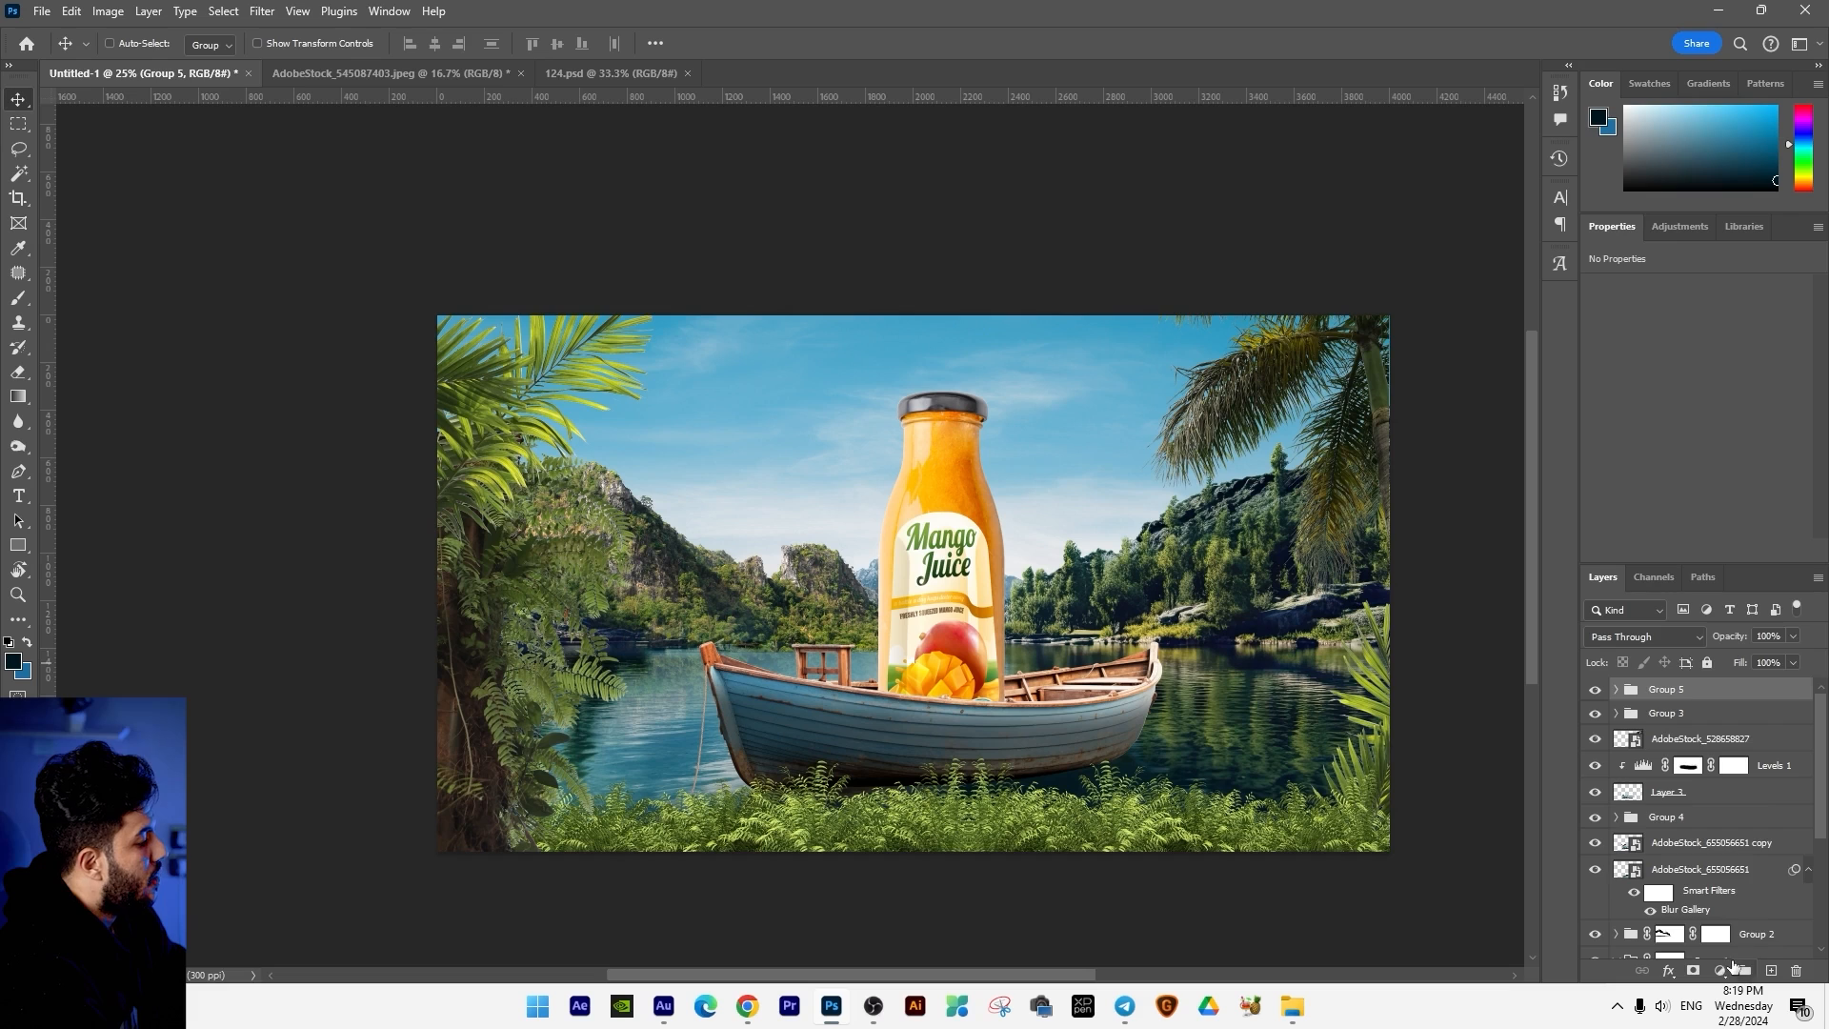
pyautogui.click(1723, 971)
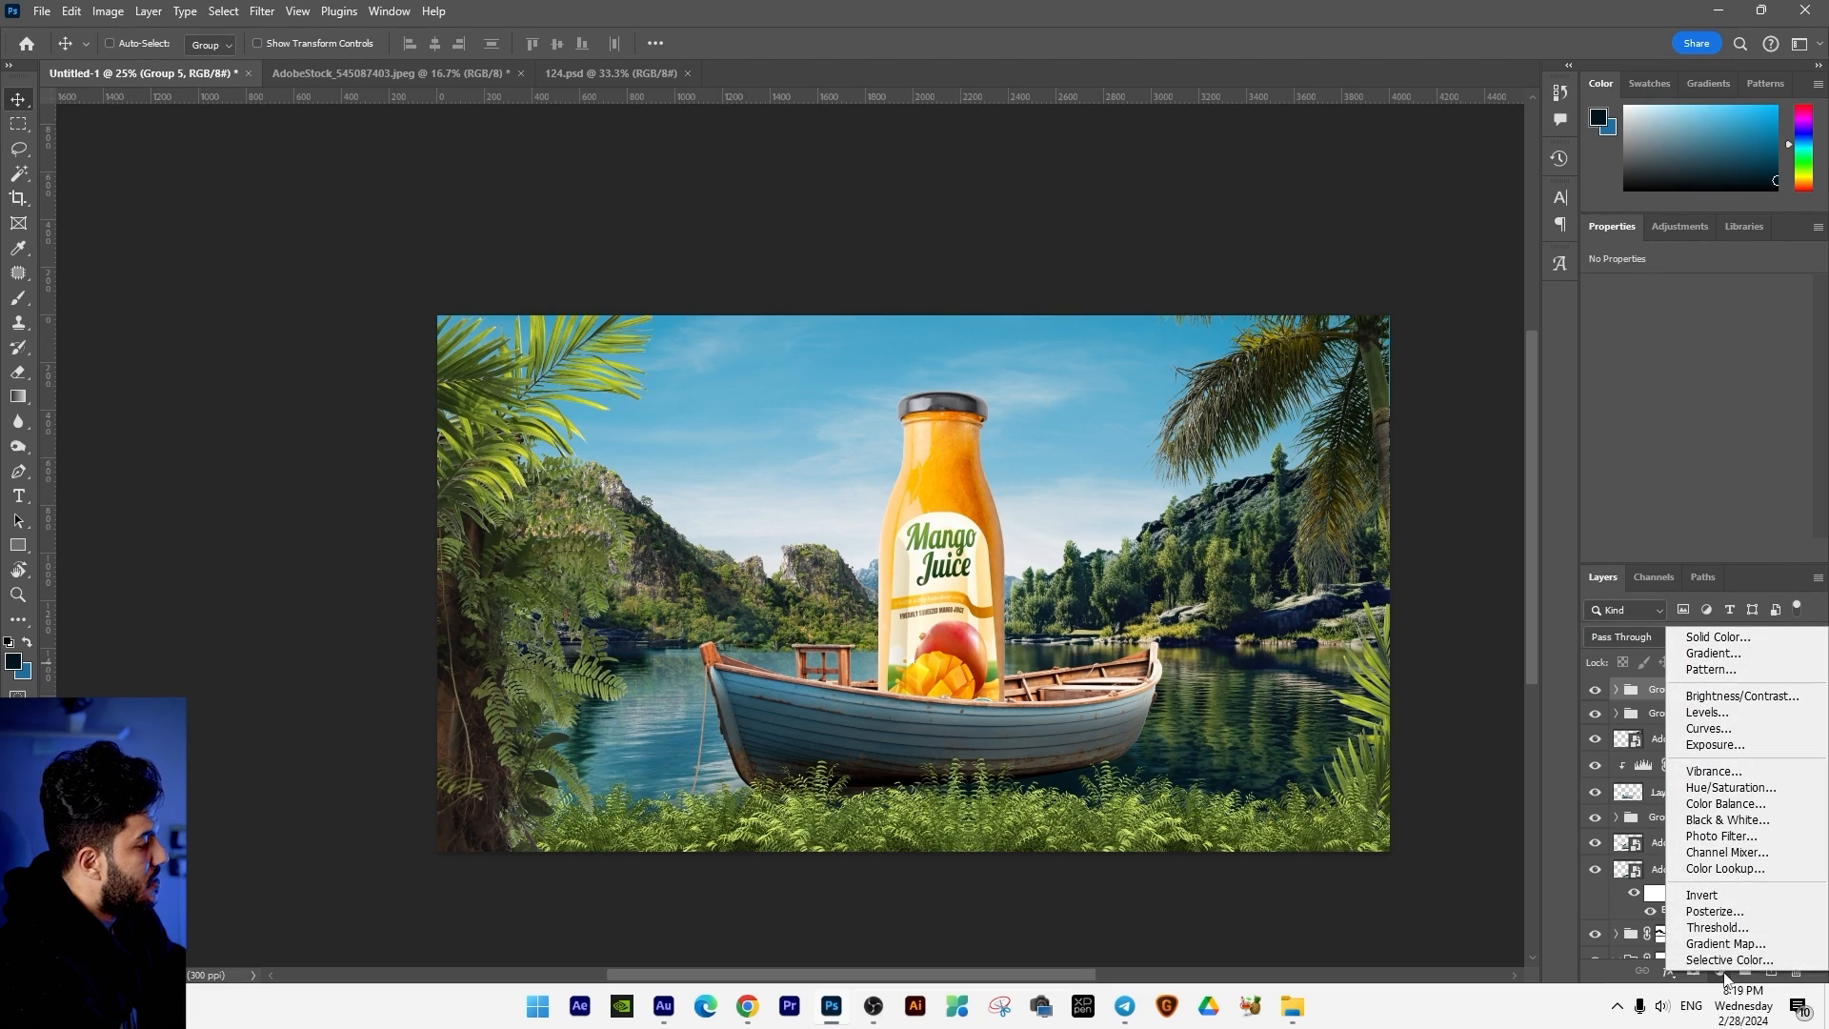
pyautogui.click(1722, 716)
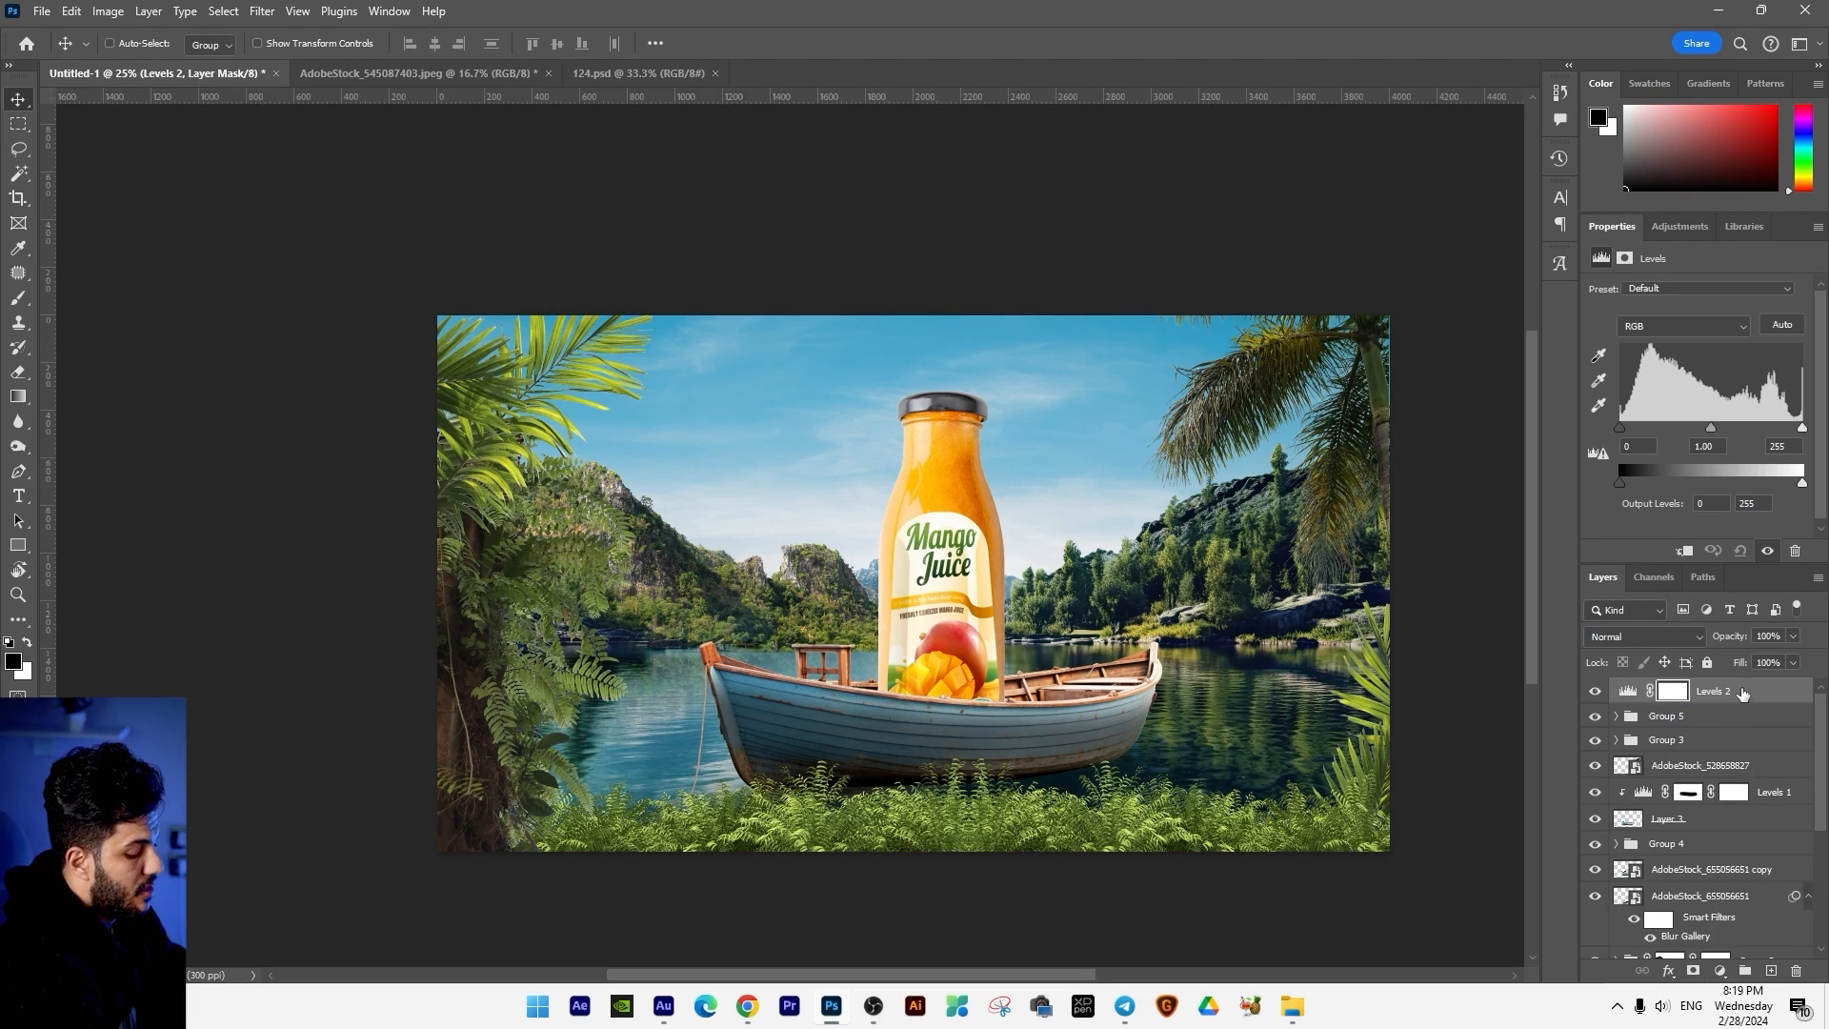
pyautogui.hotkey('ctrl', 'alt', 'g')
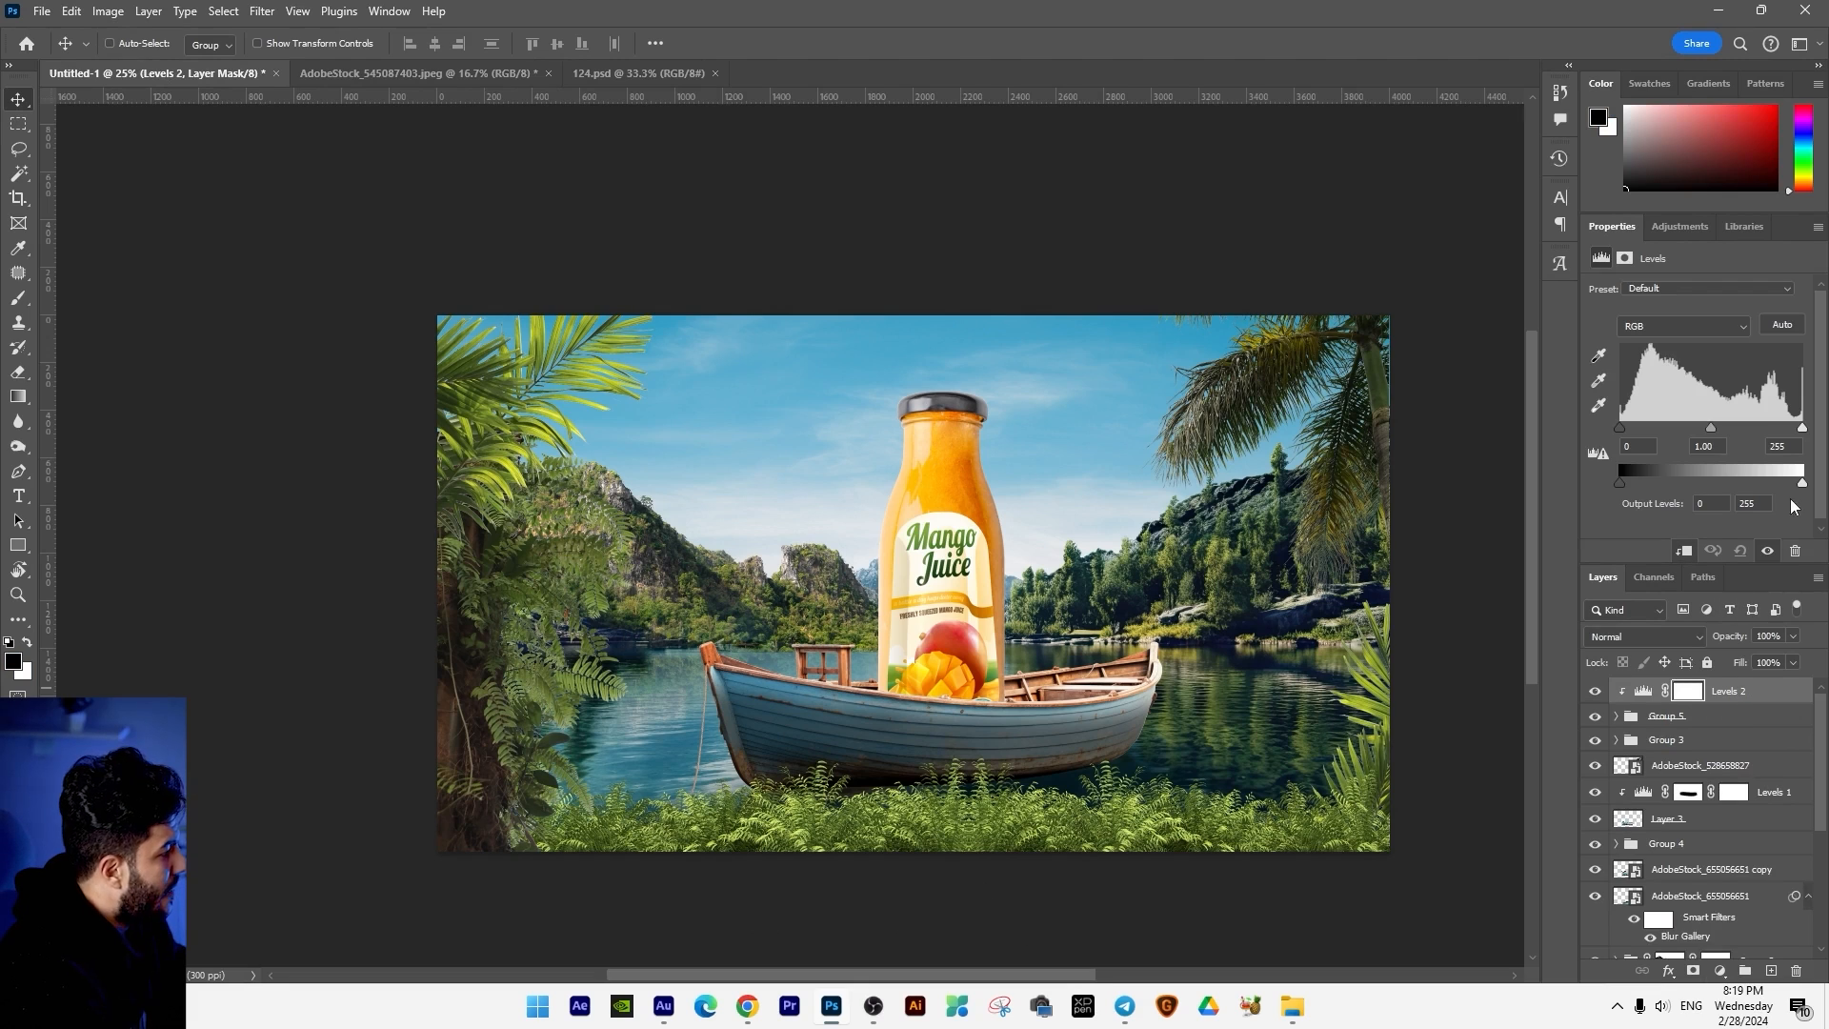
pyautogui.moveTo(1803, 486); pyautogui.dragTo(1724, 487)
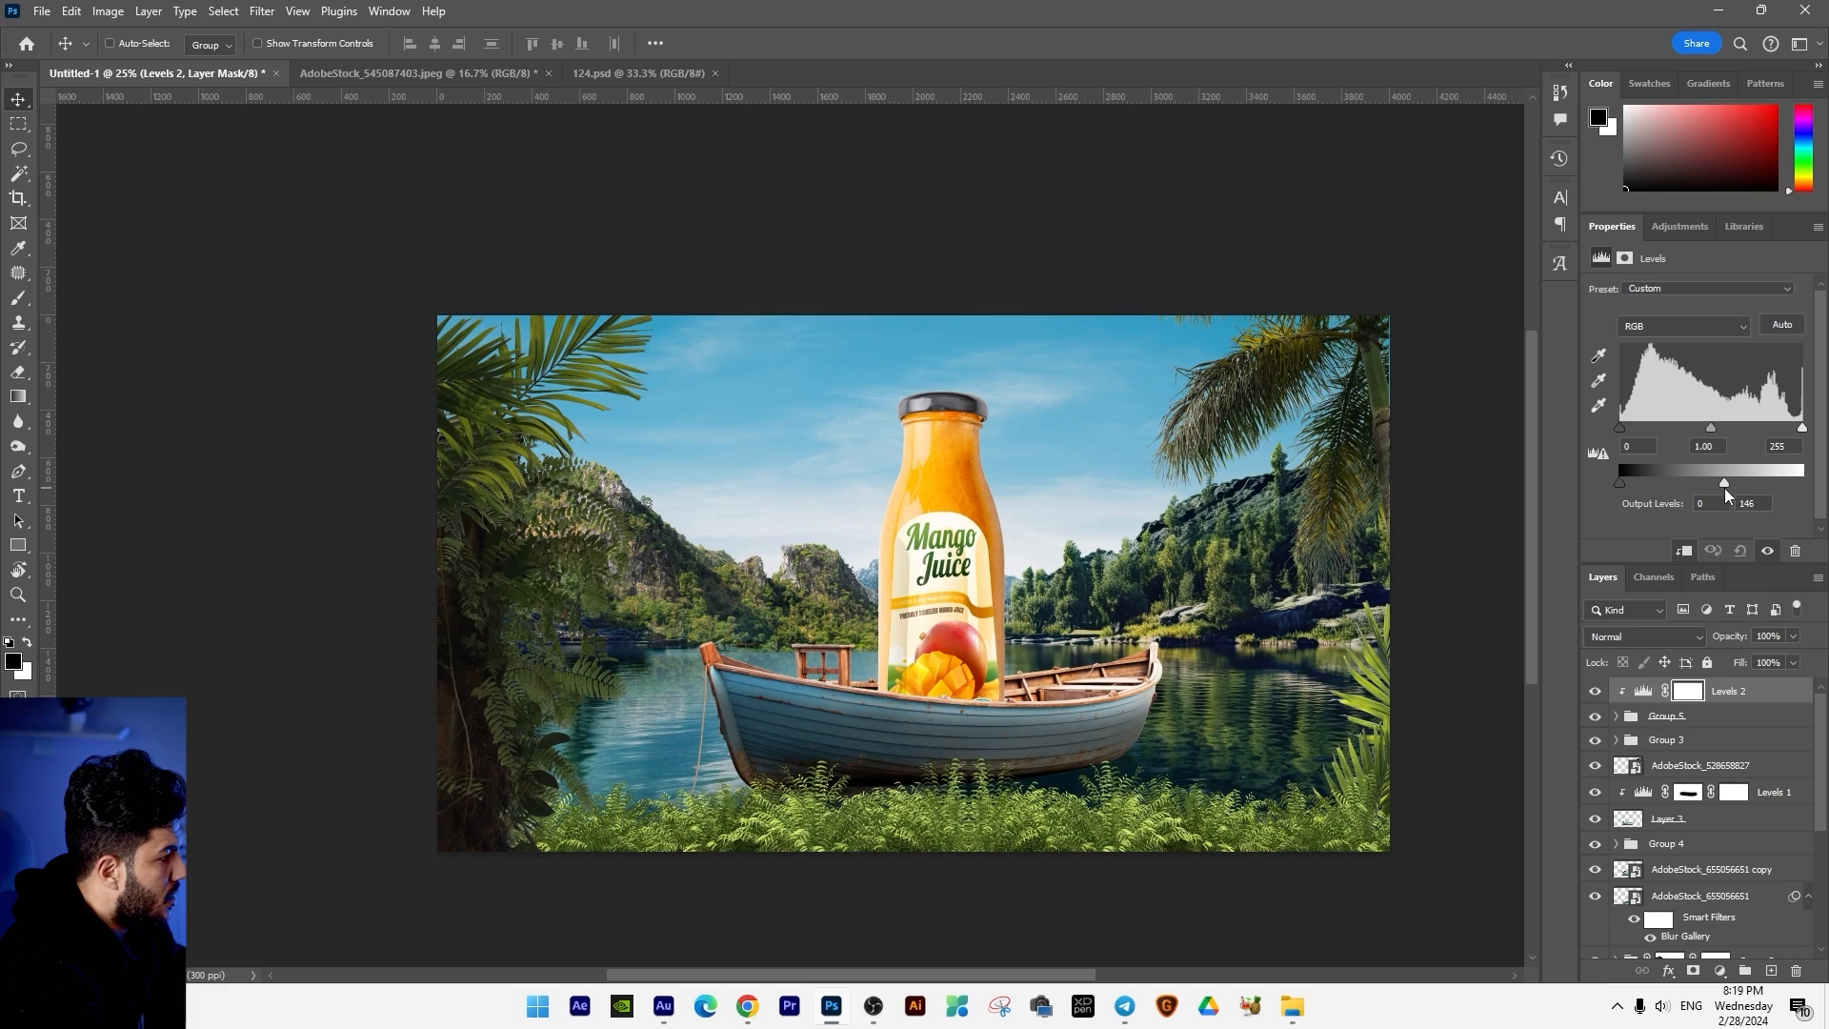
pyautogui.moveTo(1712, 489)
pyautogui.mouseDown()
pyautogui.moveTo(1694, 496)
pyautogui.moveTo(1709, 484)
pyautogui.mouseUp()
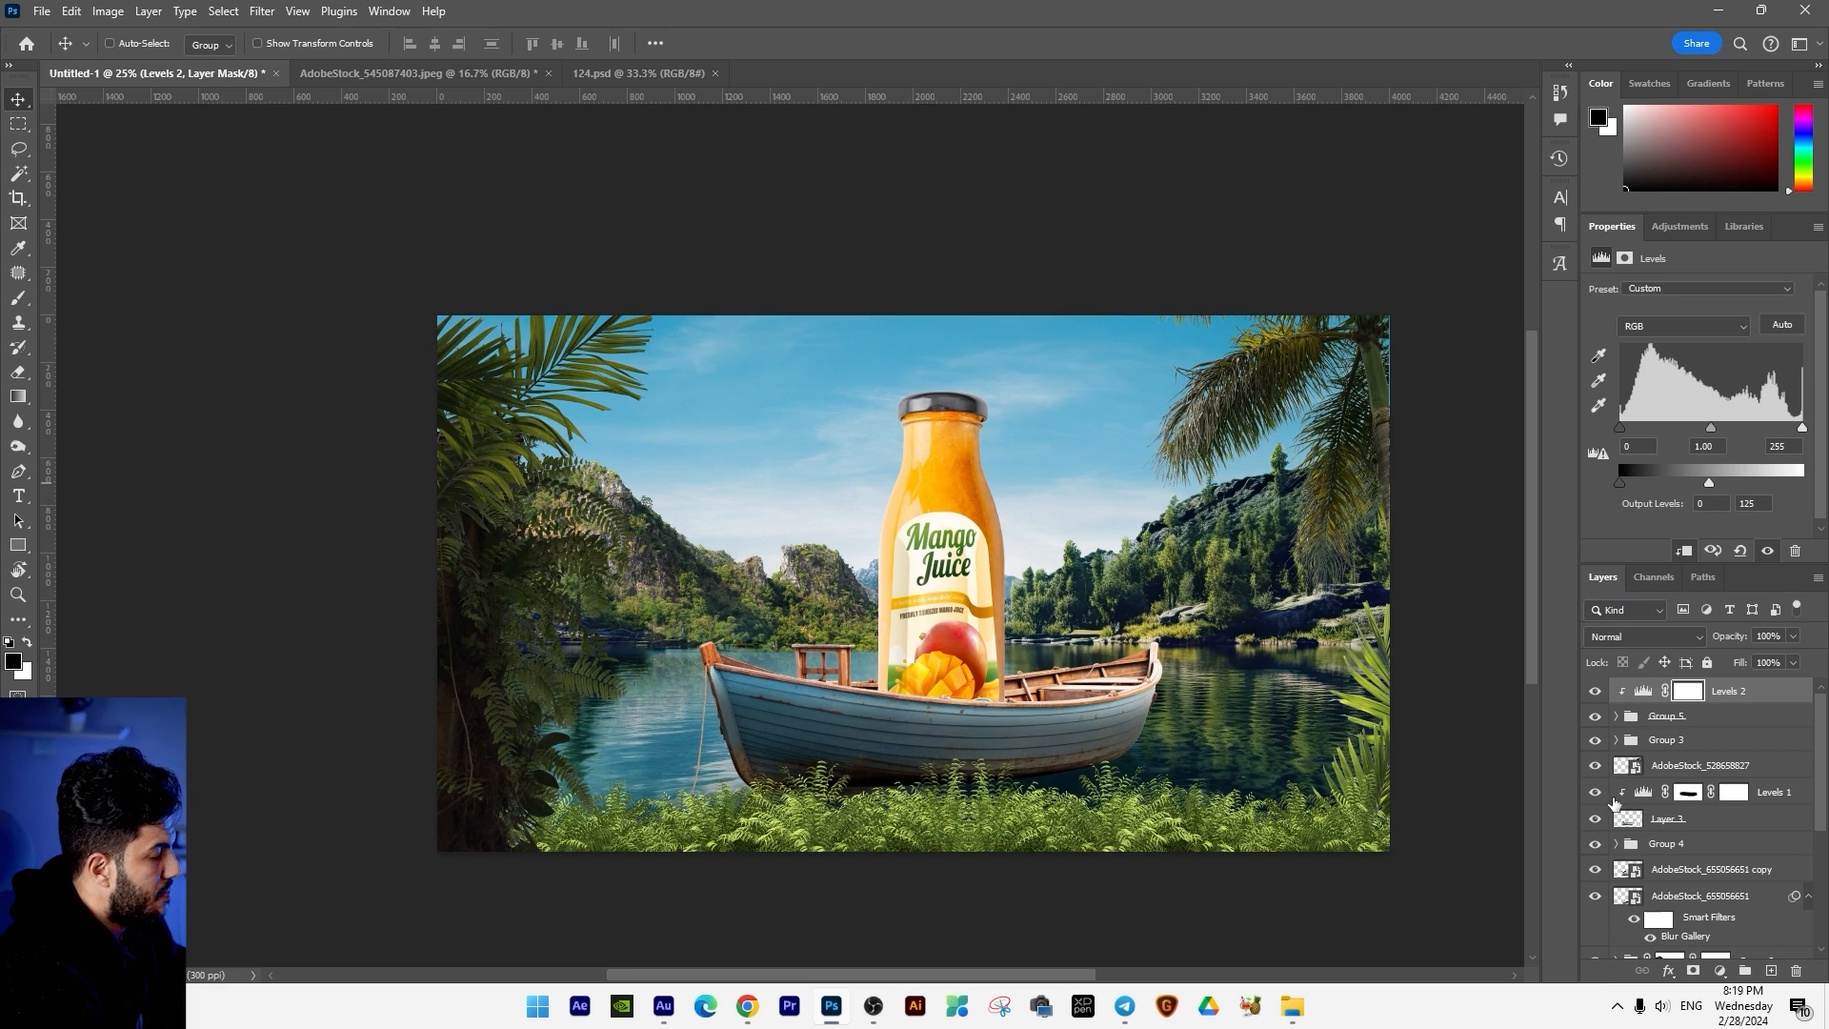
# Step: Select the right-side foliage, including the AdobeStock_528658827 palm layer, and place it in a group
pyautogui.rightClick(1373, 380)
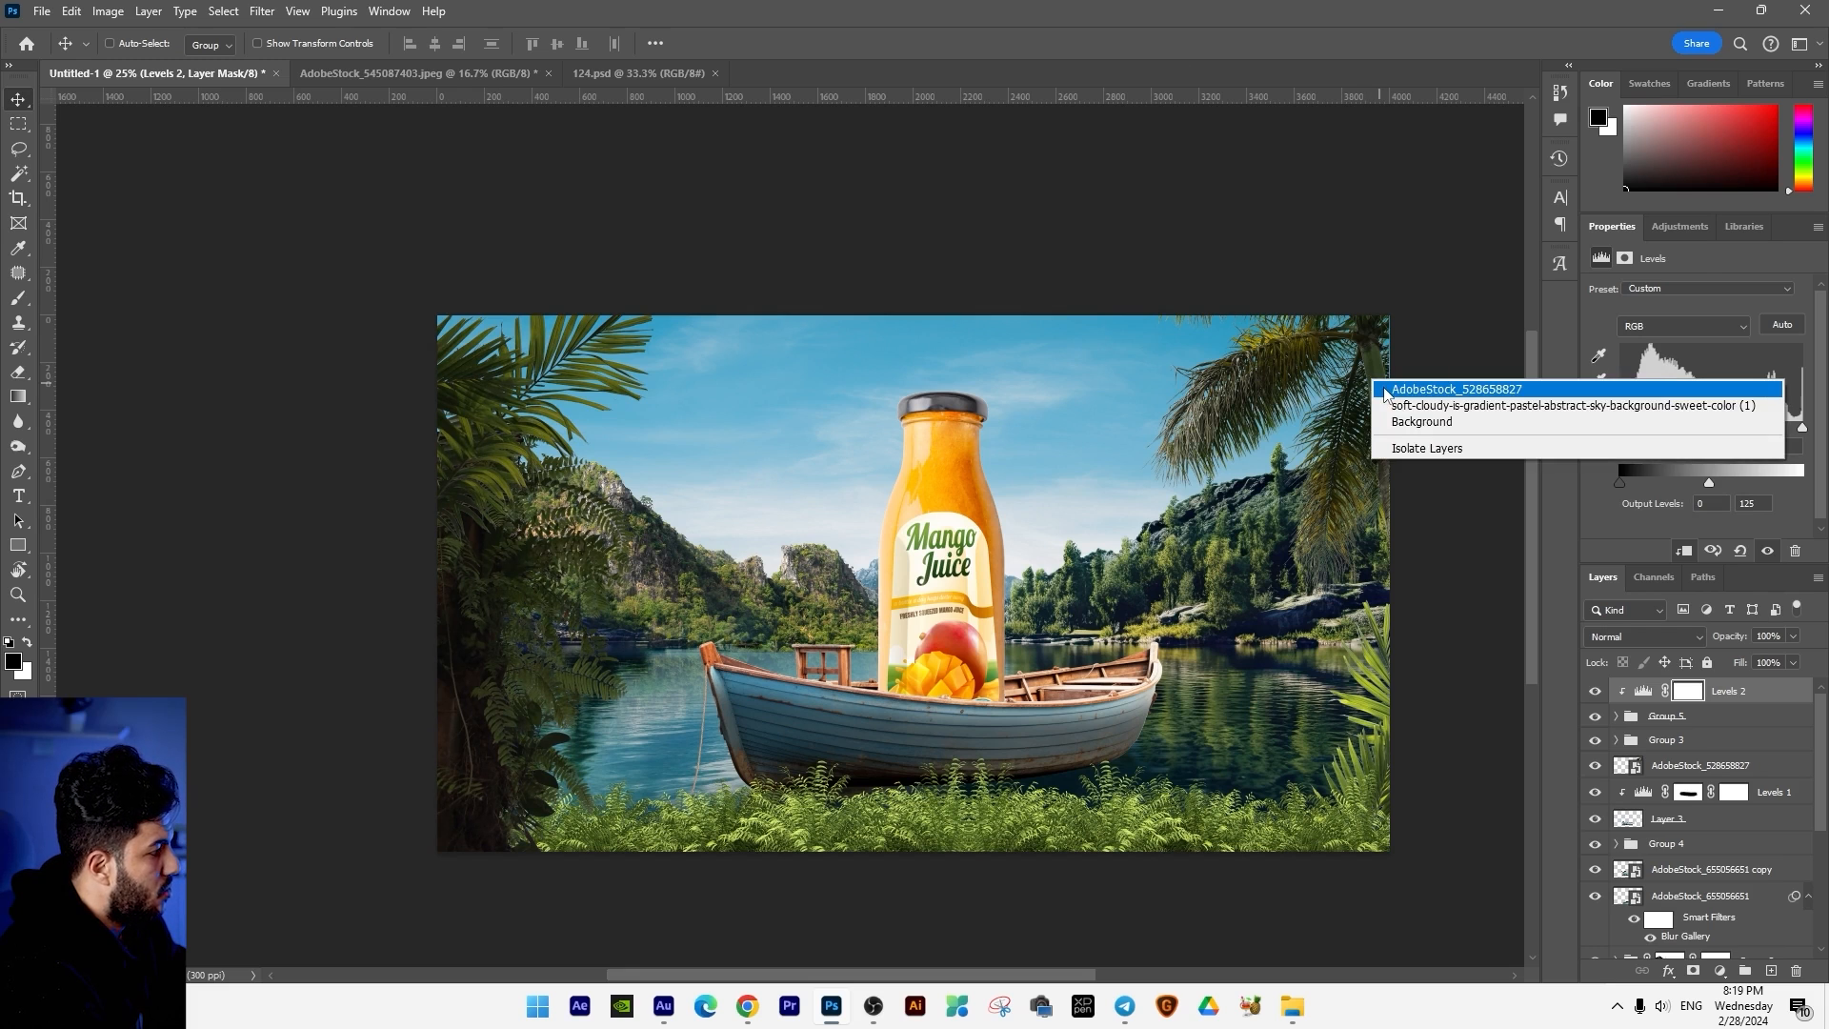
pyautogui.click(1386, 392)
pyautogui.moveTo(1386, 392); pyautogui.dragTo(1338, 610)
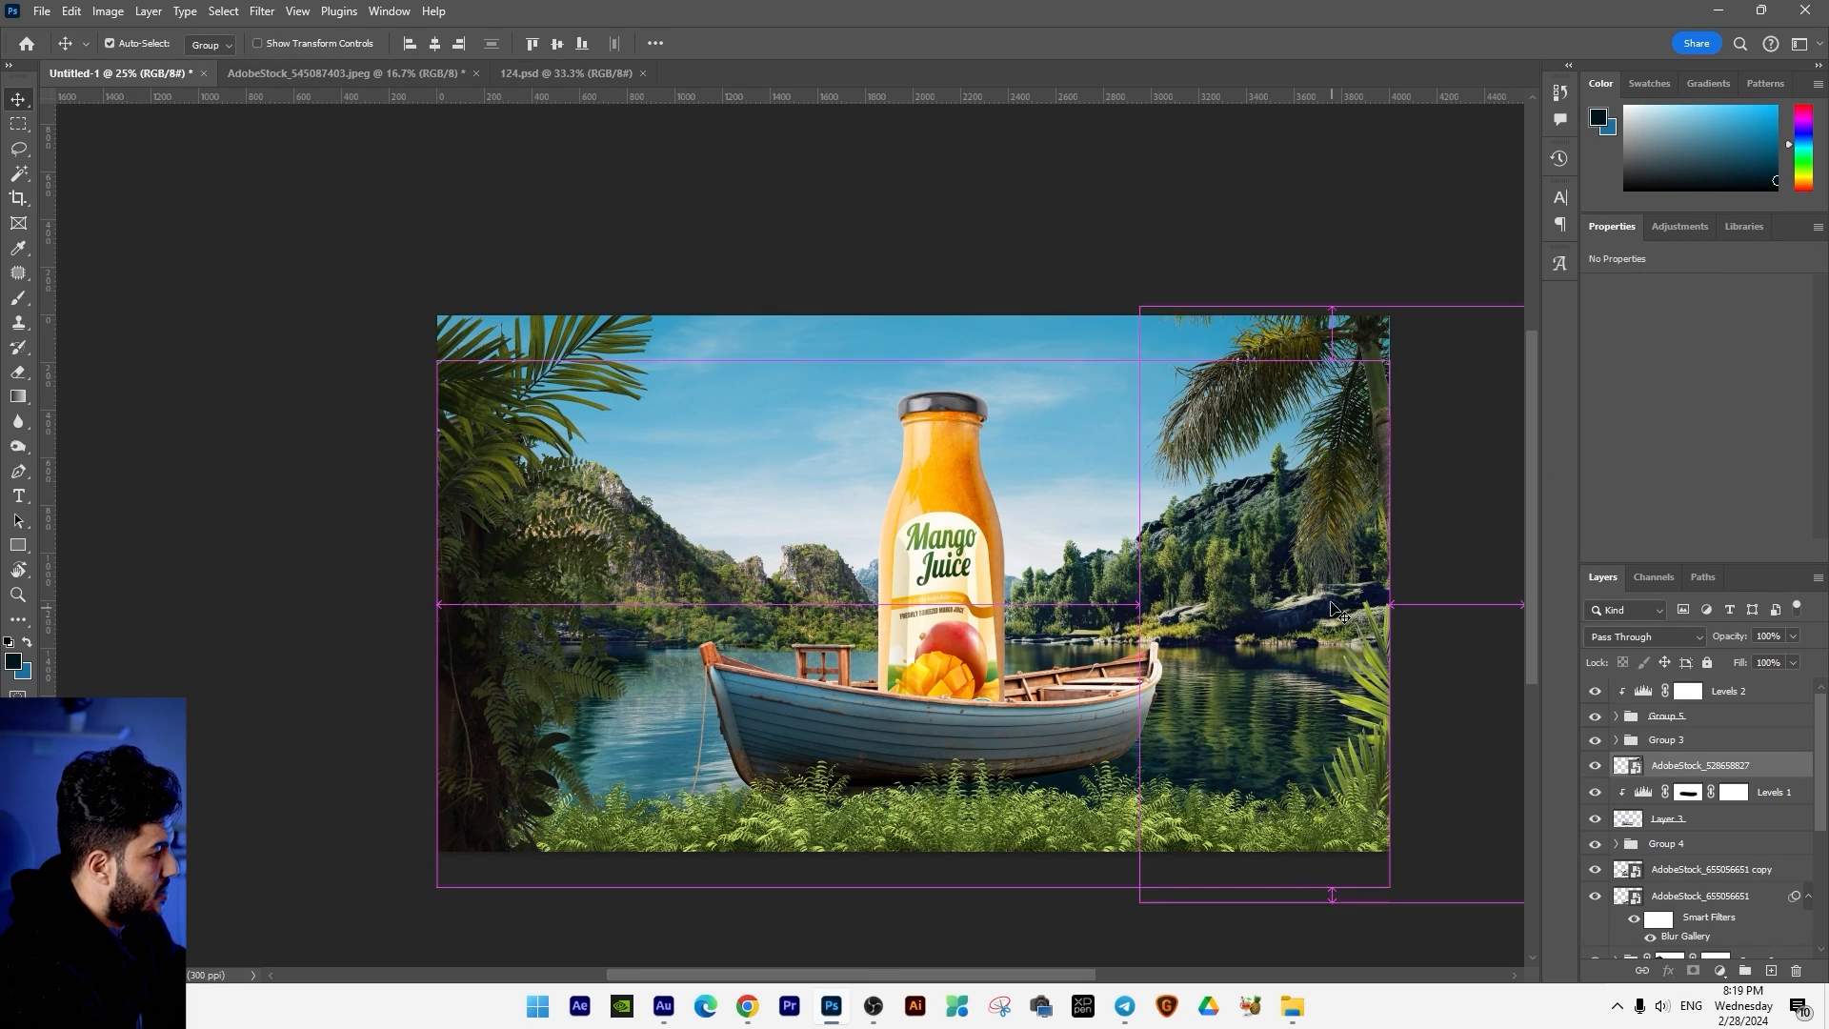
pyautogui.hotkey('ctrl', 'g')
# Step: Darken the right-side foliage group with a clipped Levels adjustment by lowering its output white level
pyautogui.click(1720, 971)
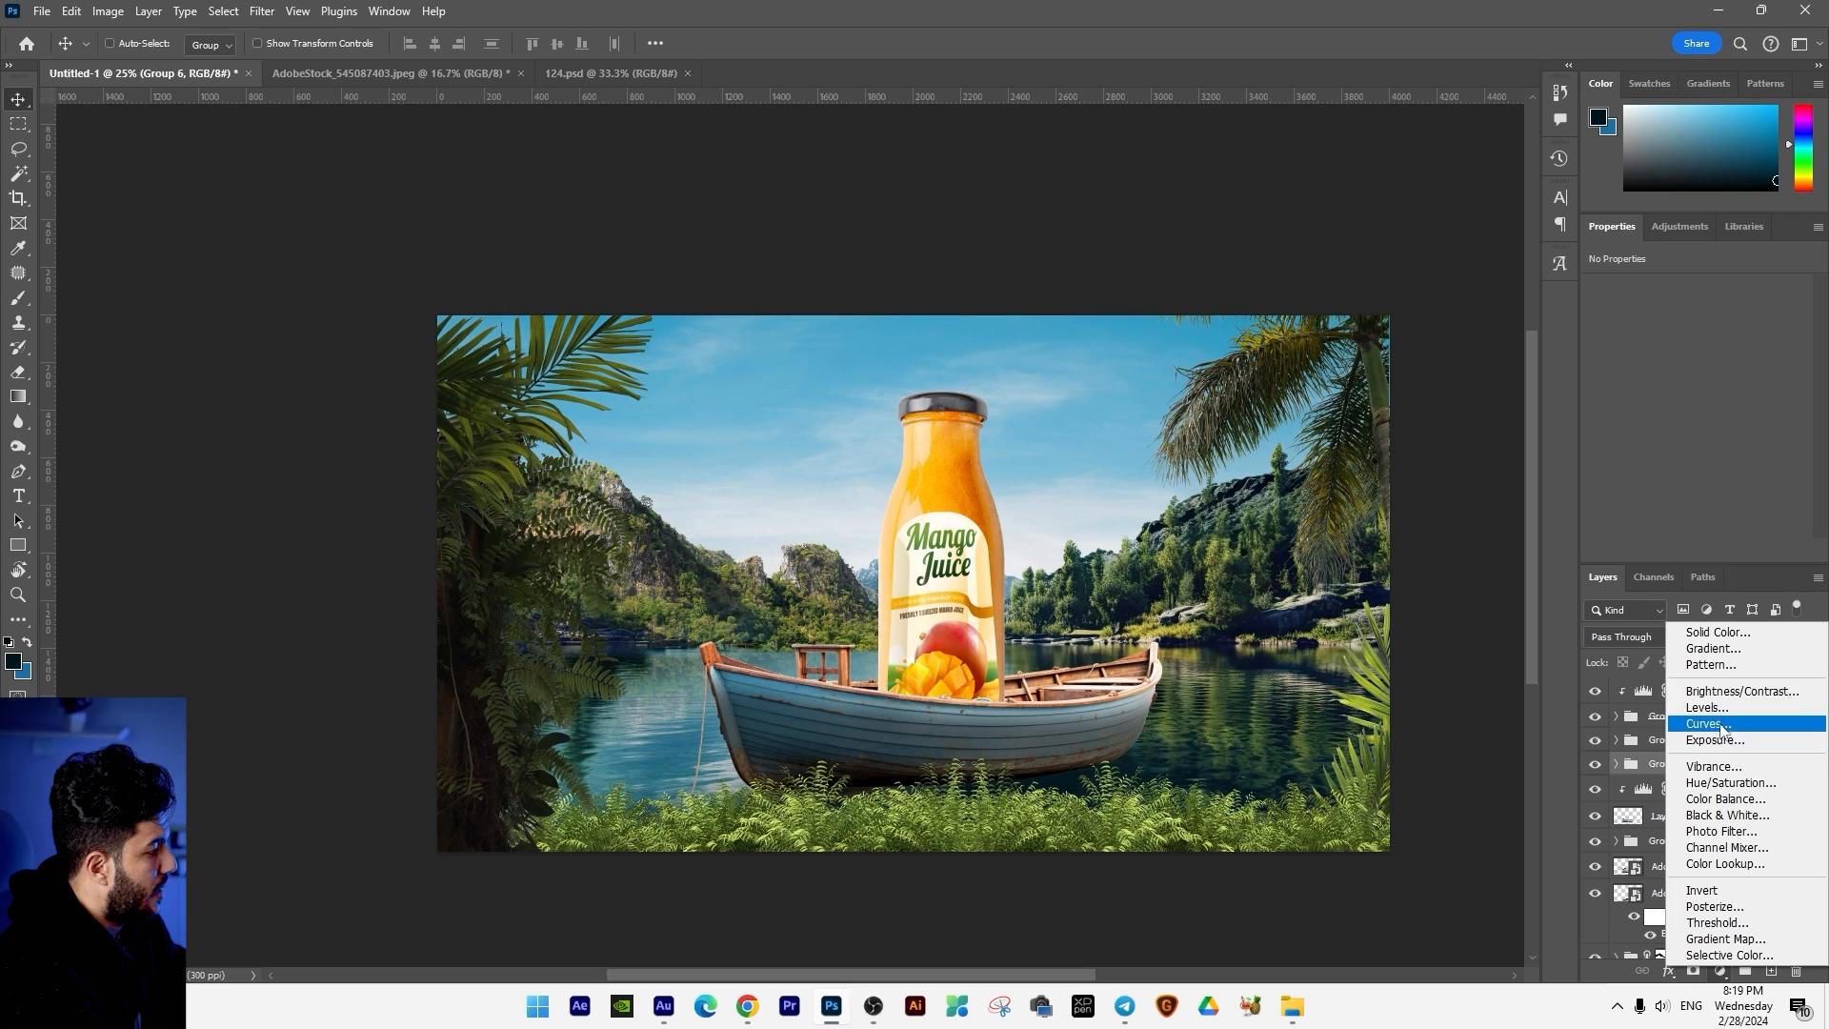
pyautogui.click(1707, 707)
pyautogui.hotkey('ctrl', 'alt', 'g')
pyautogui.moveTo(1803, 483); pyautogui.dragTo(1694, 485)
# Step: Add a Levels adjustment clipped to the foreground fern group, Group 3, and set its output white level to 90
pyautogui.rightClick(1215, 858)
pyautogui.click(1238, 869)
pyautogui.click(1719, 971)
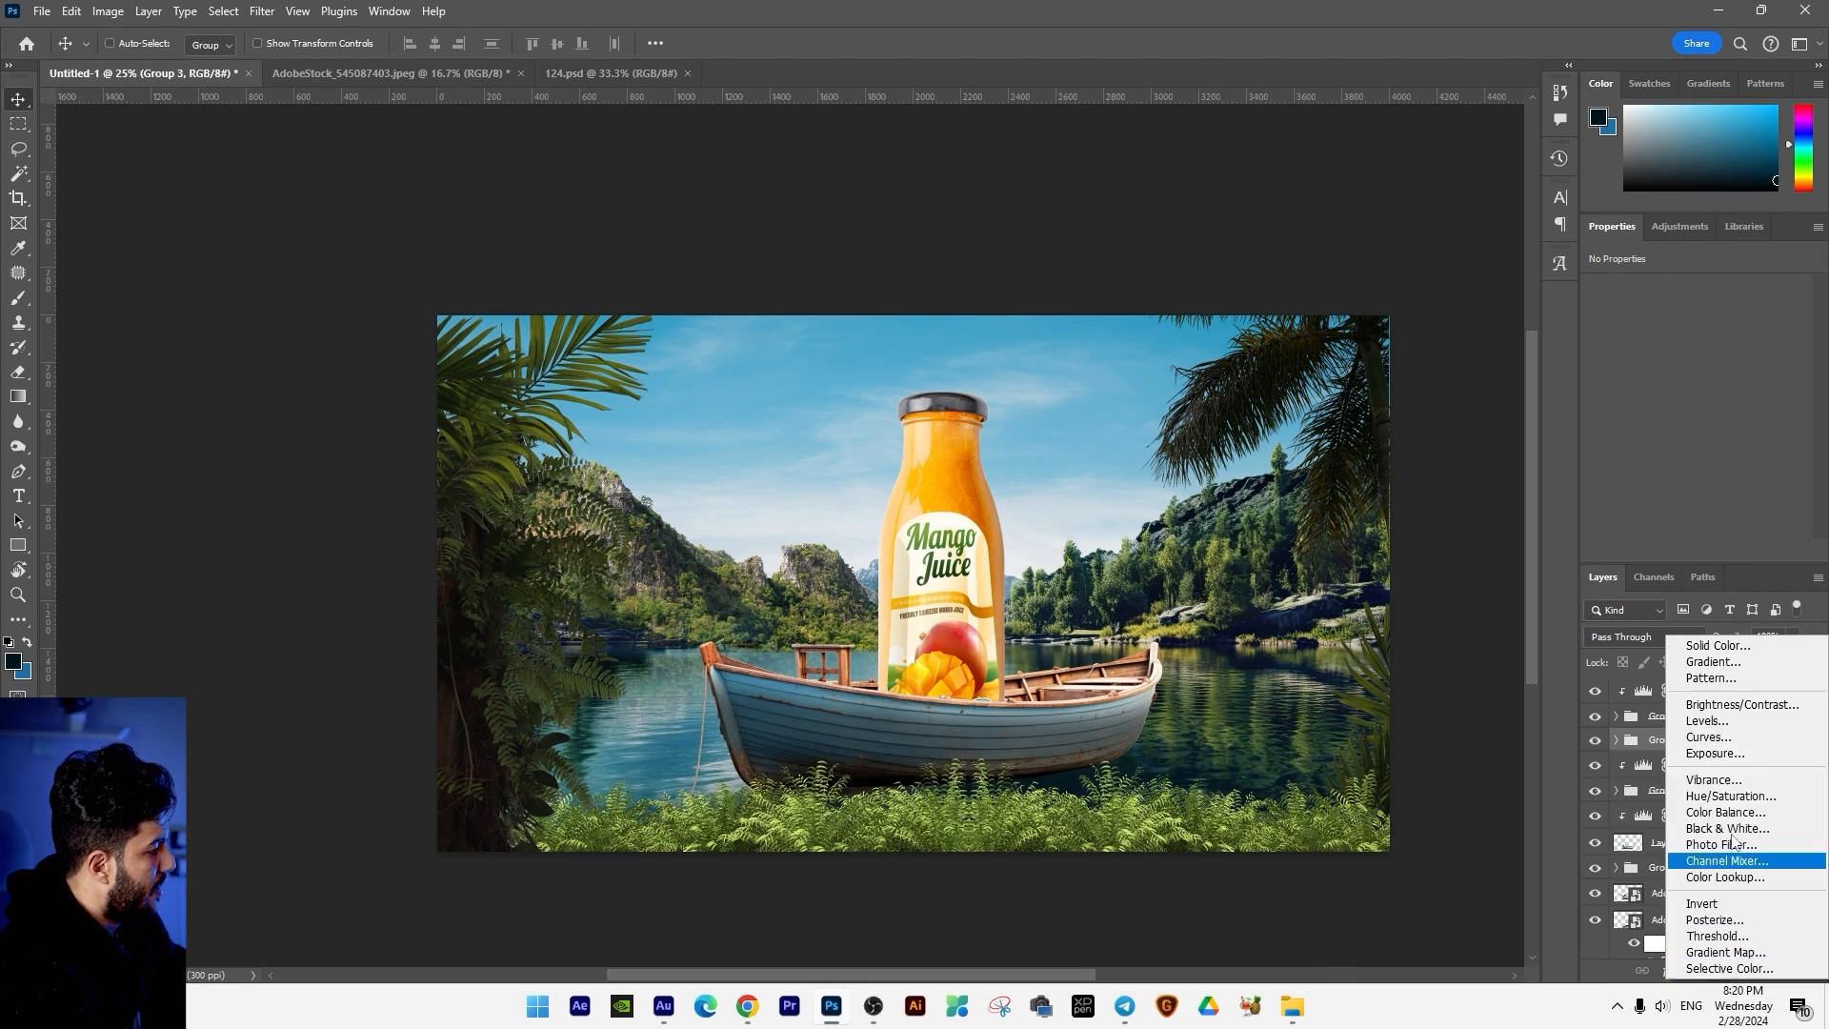
pyautogui.click(1707, 720)
pyautogui.hotkey('ctrl', 'alt', 'g')
pyautogui.moveTo(1801, 486); pyautogui.dragTo(1686, 487)
pyautogui.hotkey('ctrl', '+')
pyautogui.moveTo(1270, 511); pyautogui.dragTo(993, 479)
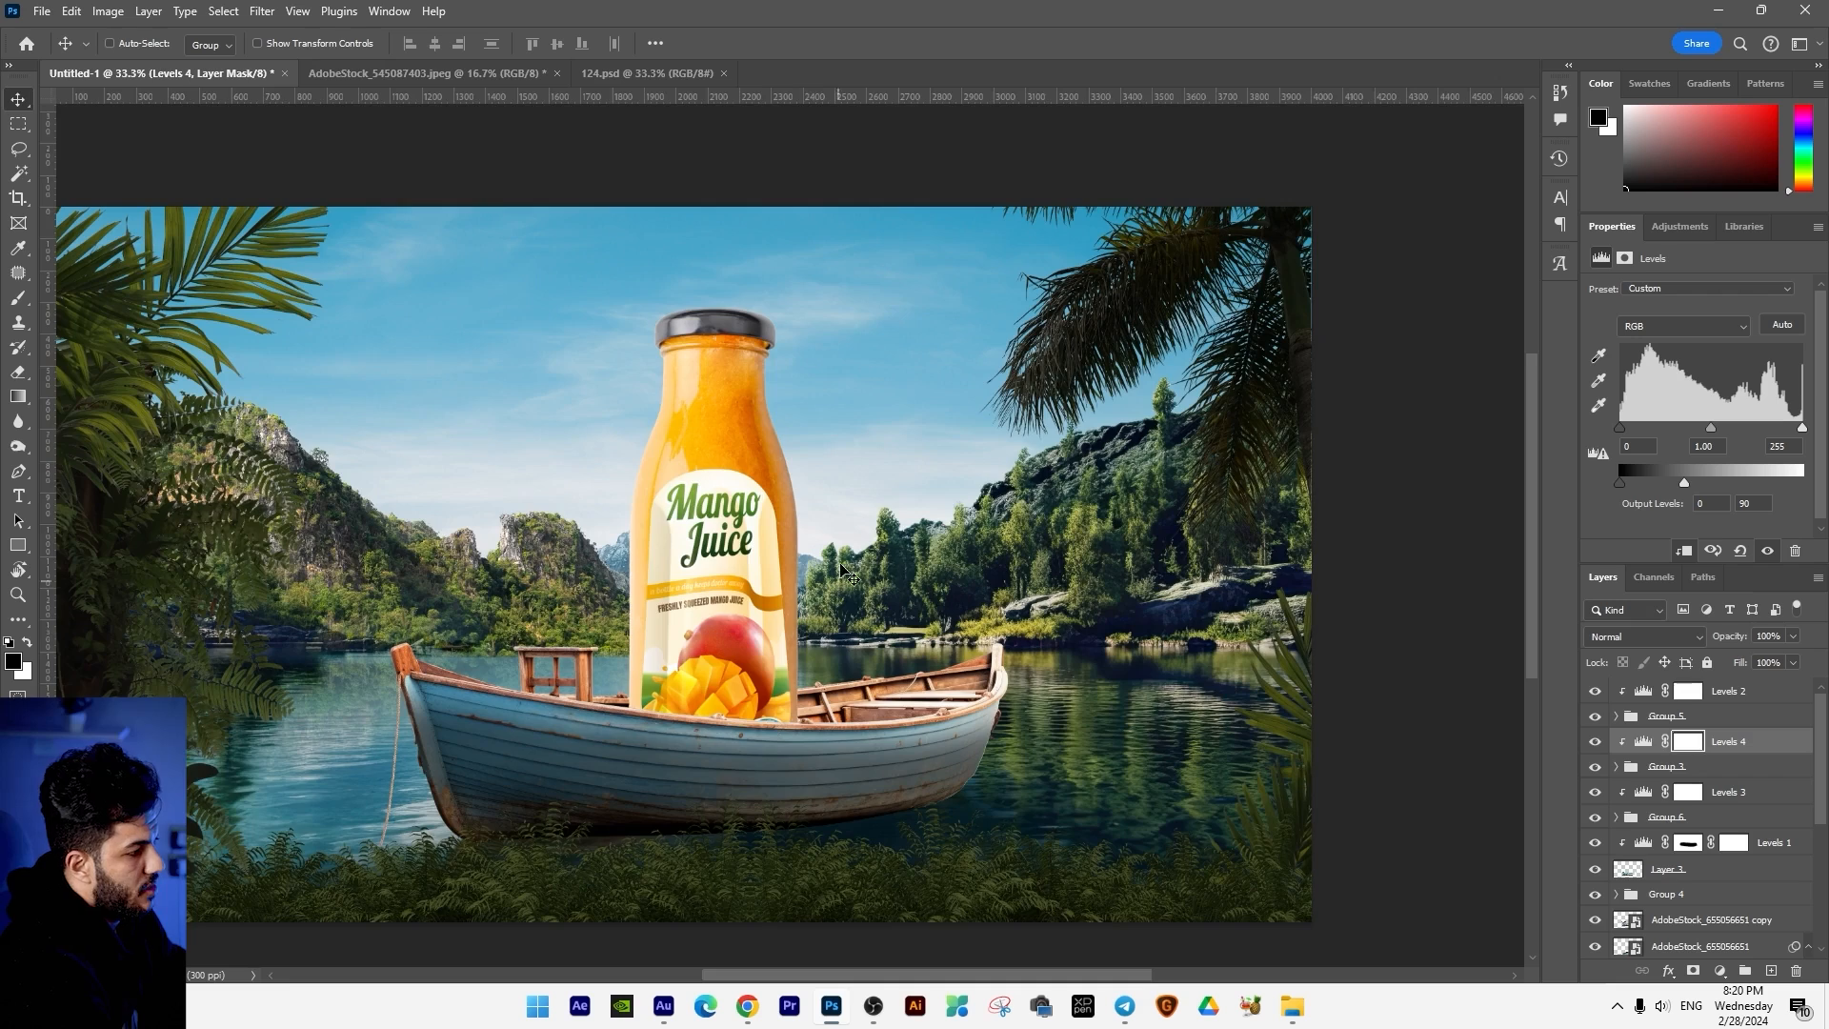
pyautogui.hotkey('ctrl', '-')
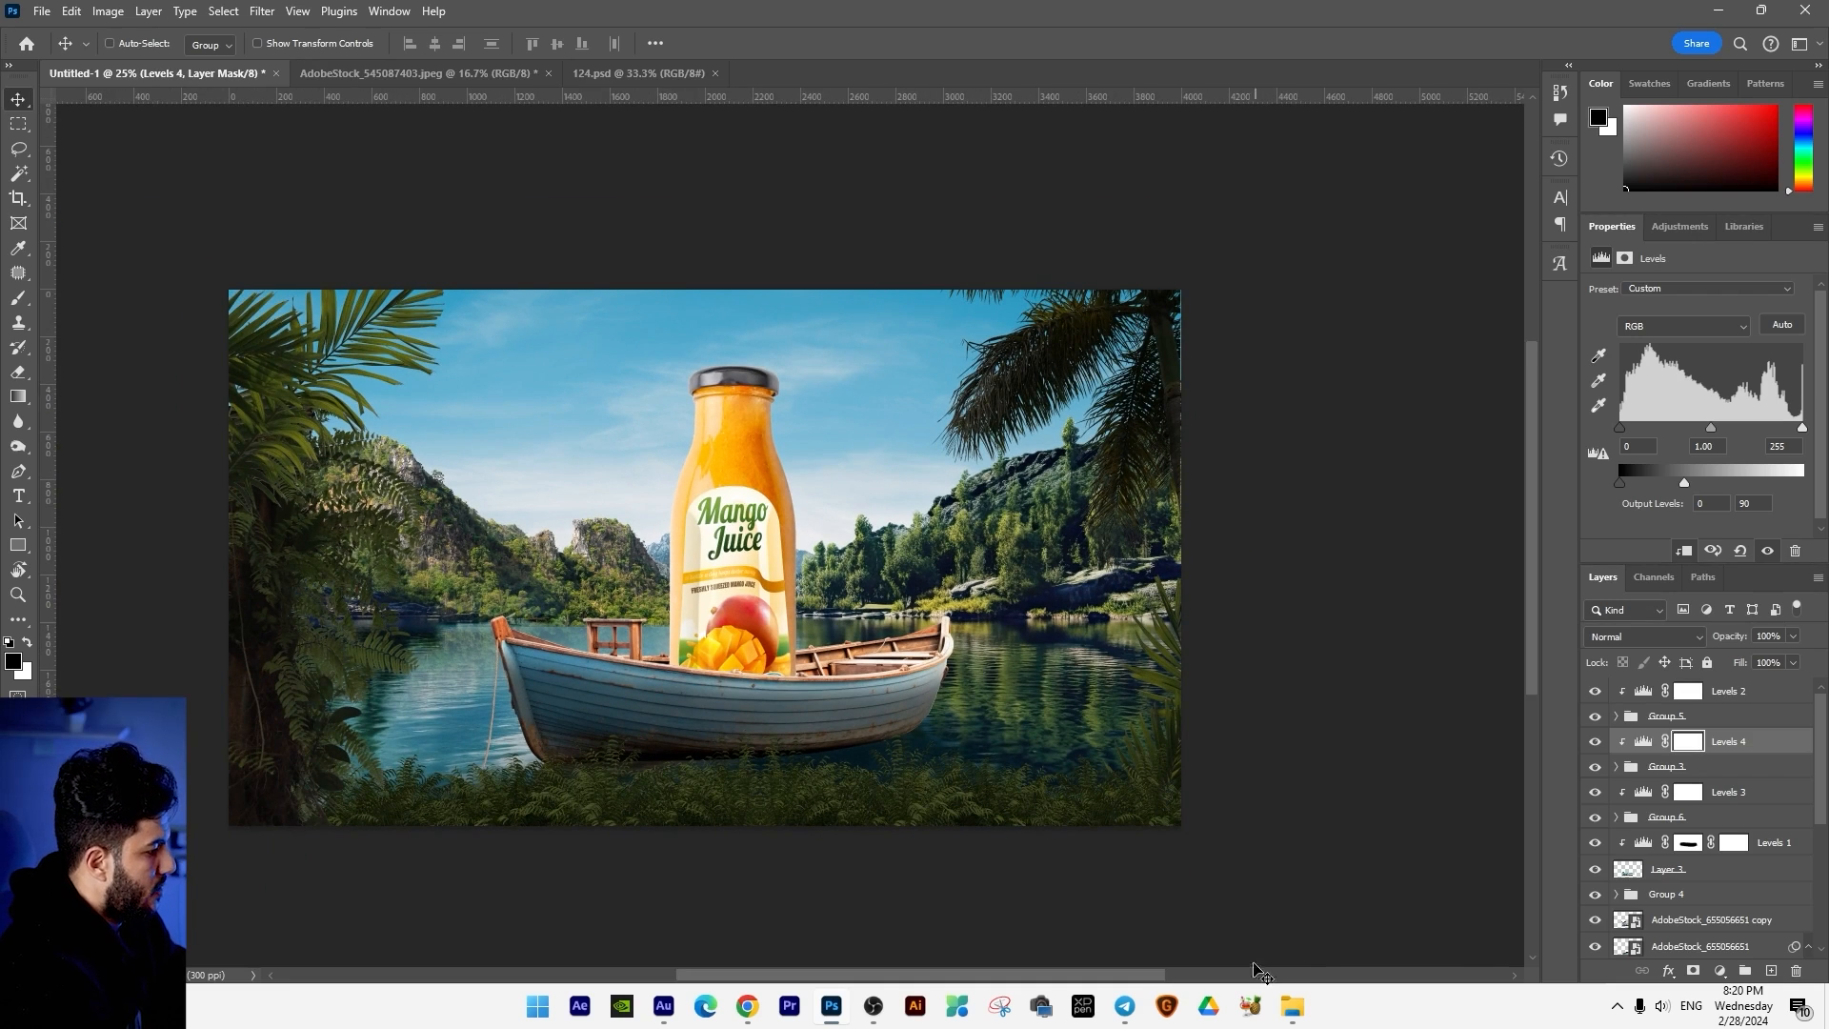
# Step: Select the soft-cloudy sky background layer and move it slightly upward
pyautogui.rightClick(566, 431)
pyautogui.click(601, 459)
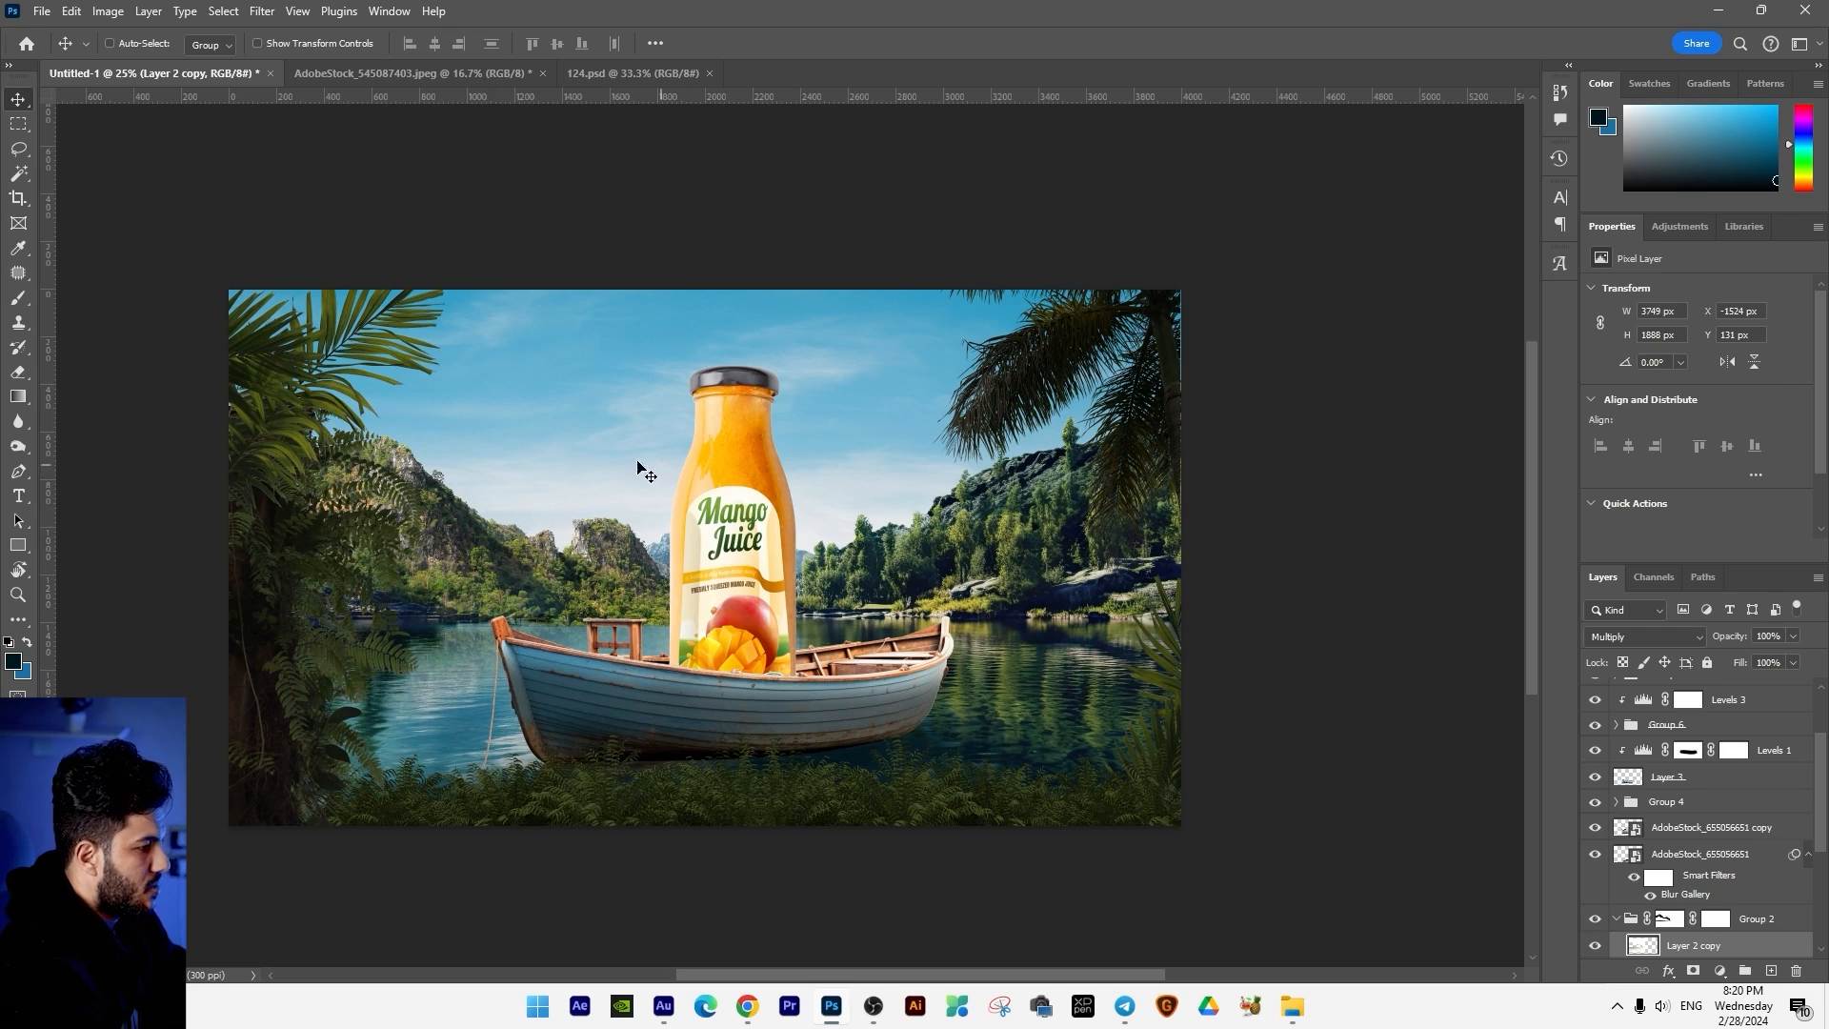
pyautogui.rightClick(600, 456)
pyautogui.click(667, 487)
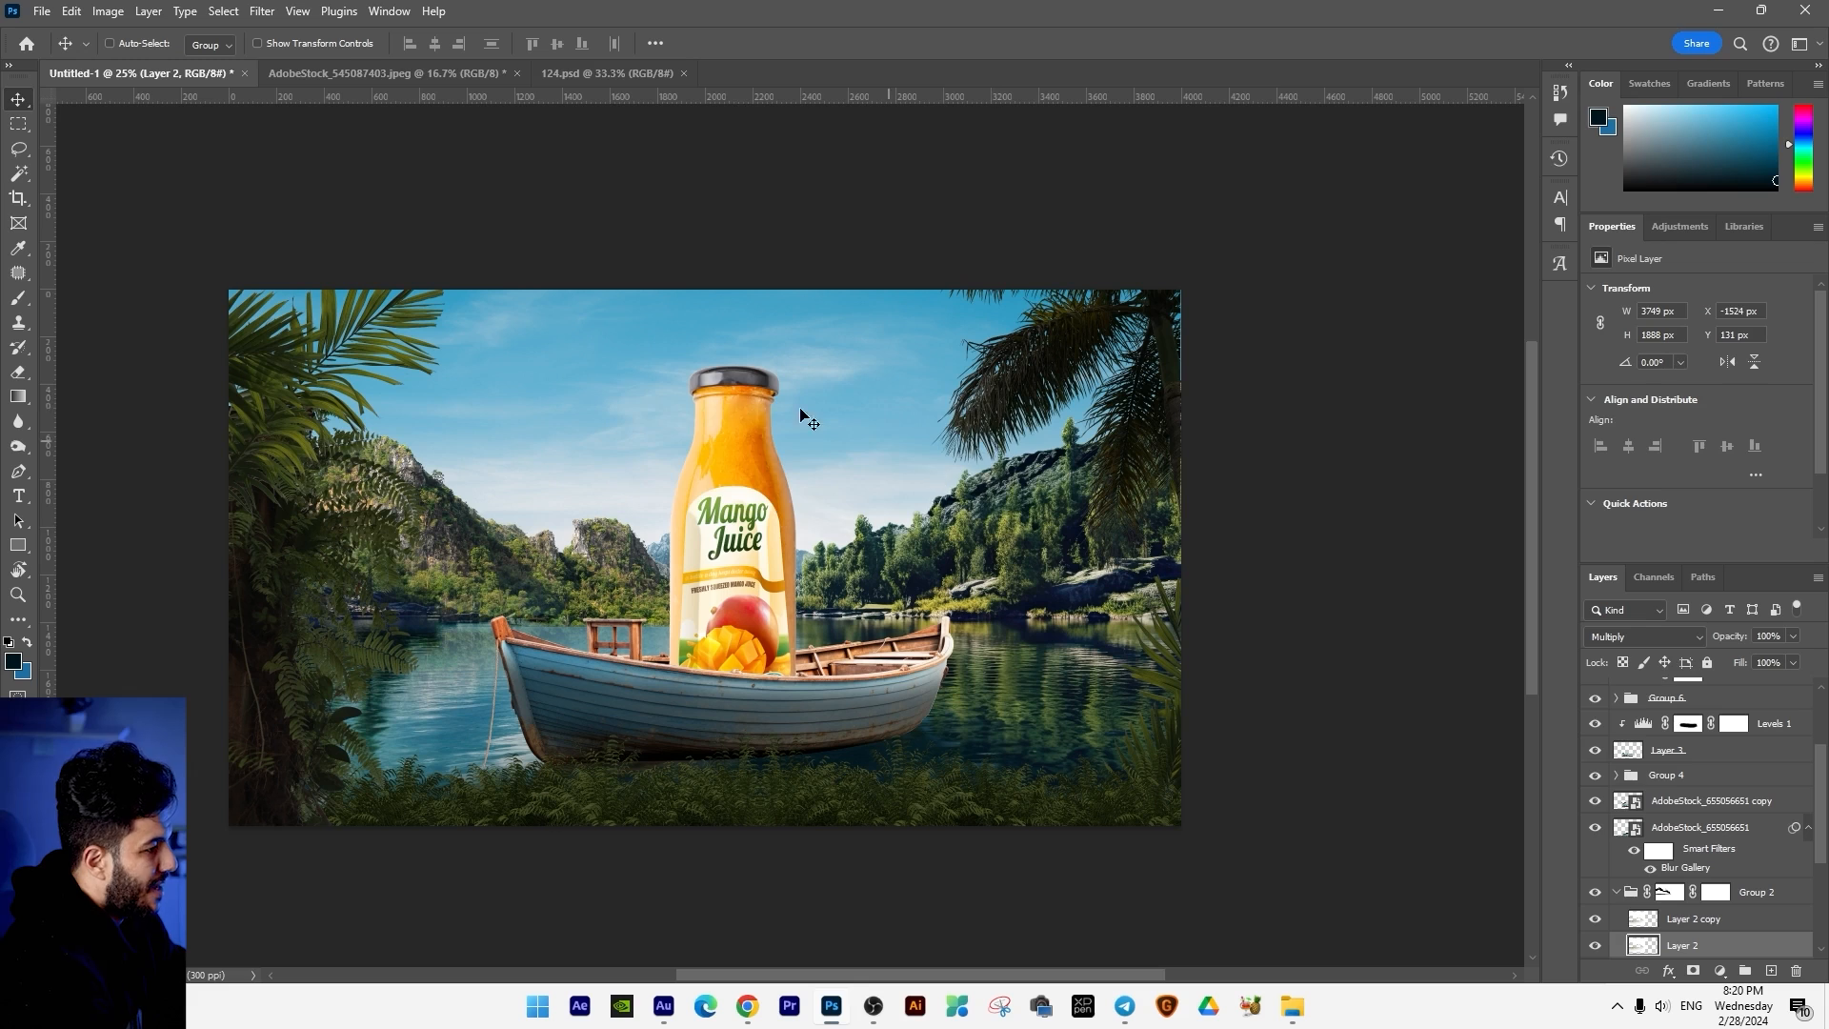
pyautogui.rightClick(625, 401)
pyautogui.click(678, 458)
pyautogui.moveTo(661, 441)
pyautogui.mouseDown()
pyautogui.moveTo(658, 381)
pyautogui.moveTo(661, 410)
pyautogui.mouseUp()
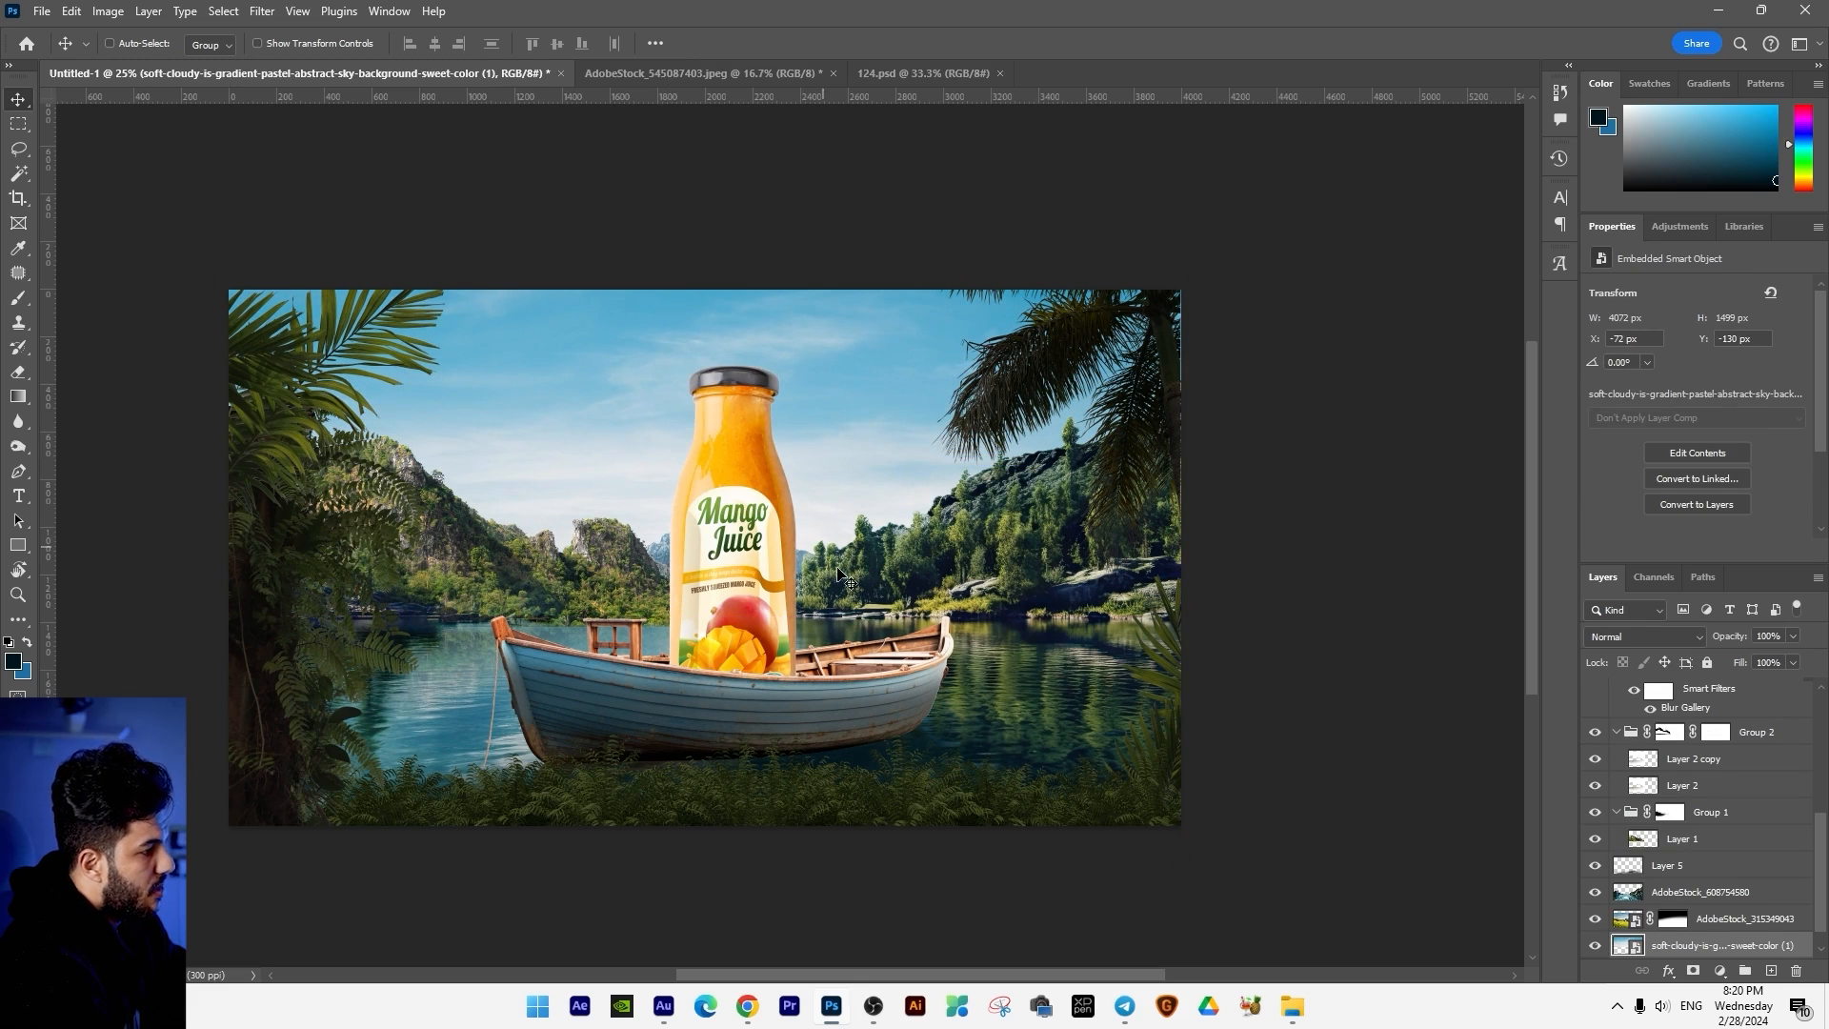
pyautogui.click(1293, 1006)
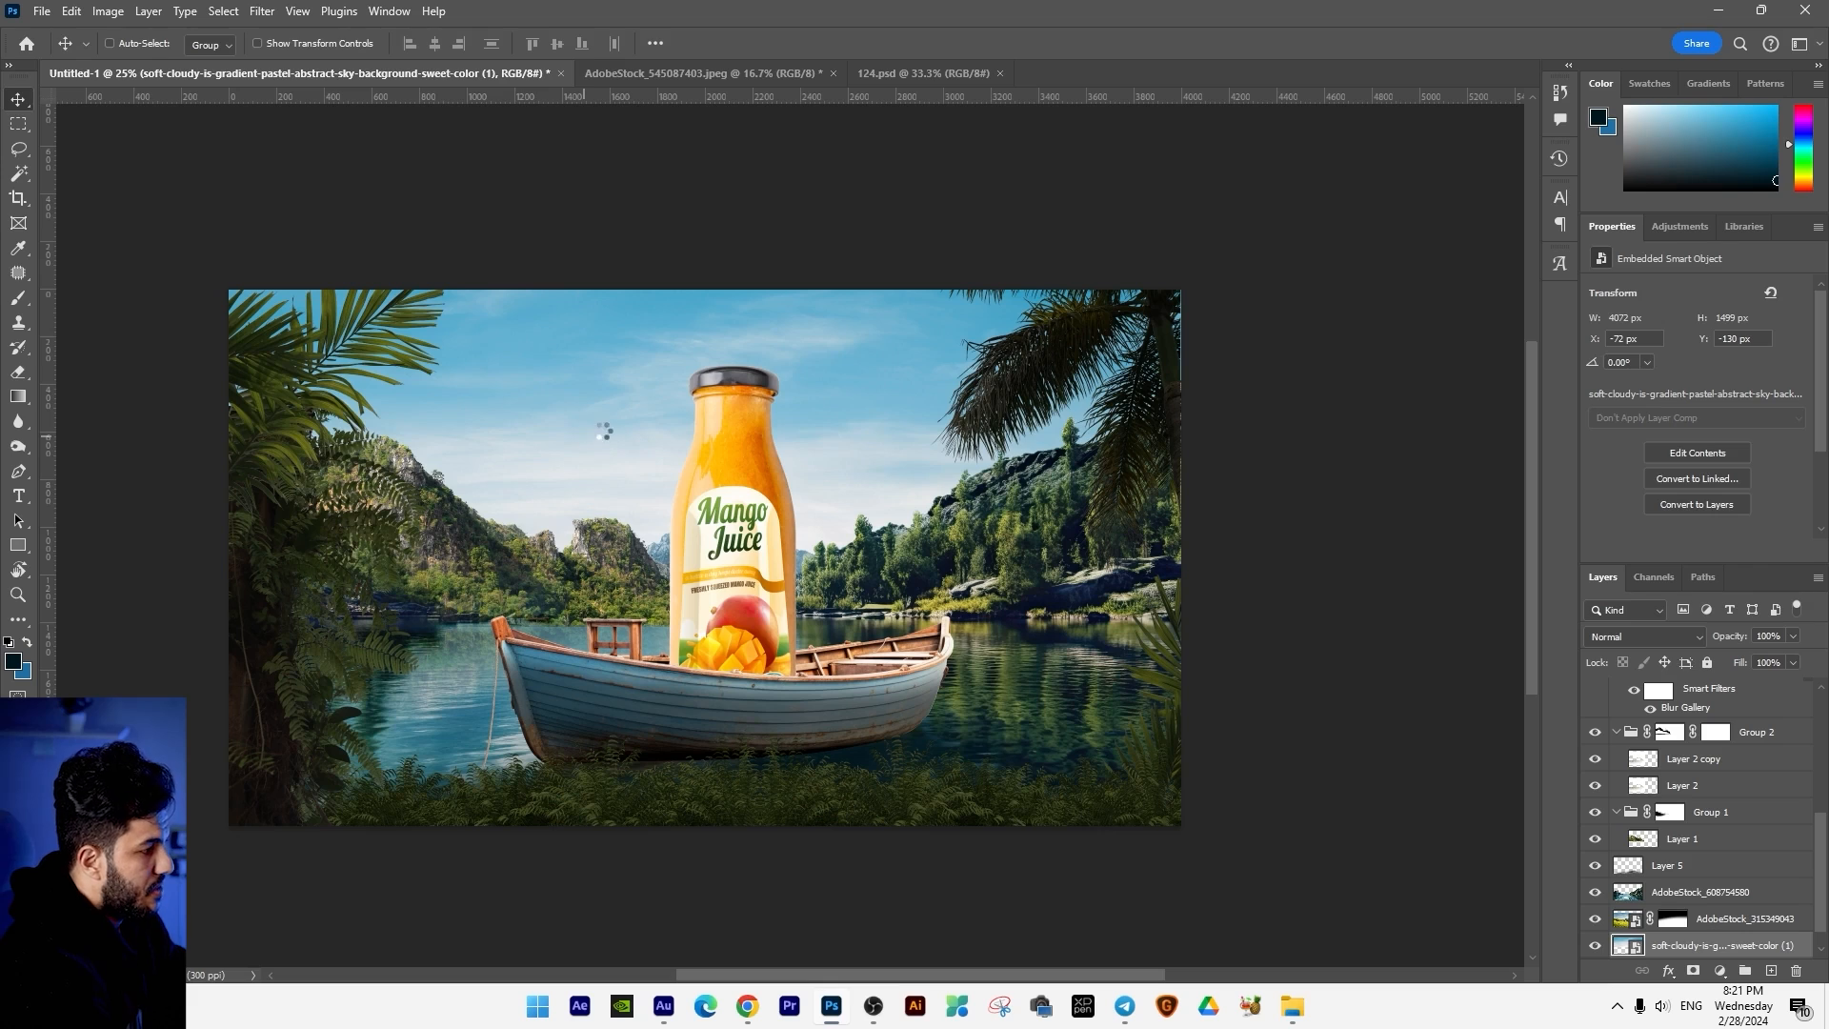
pyautogui.moveTo(604, 420); pyautogui.dragTo(635, 457)
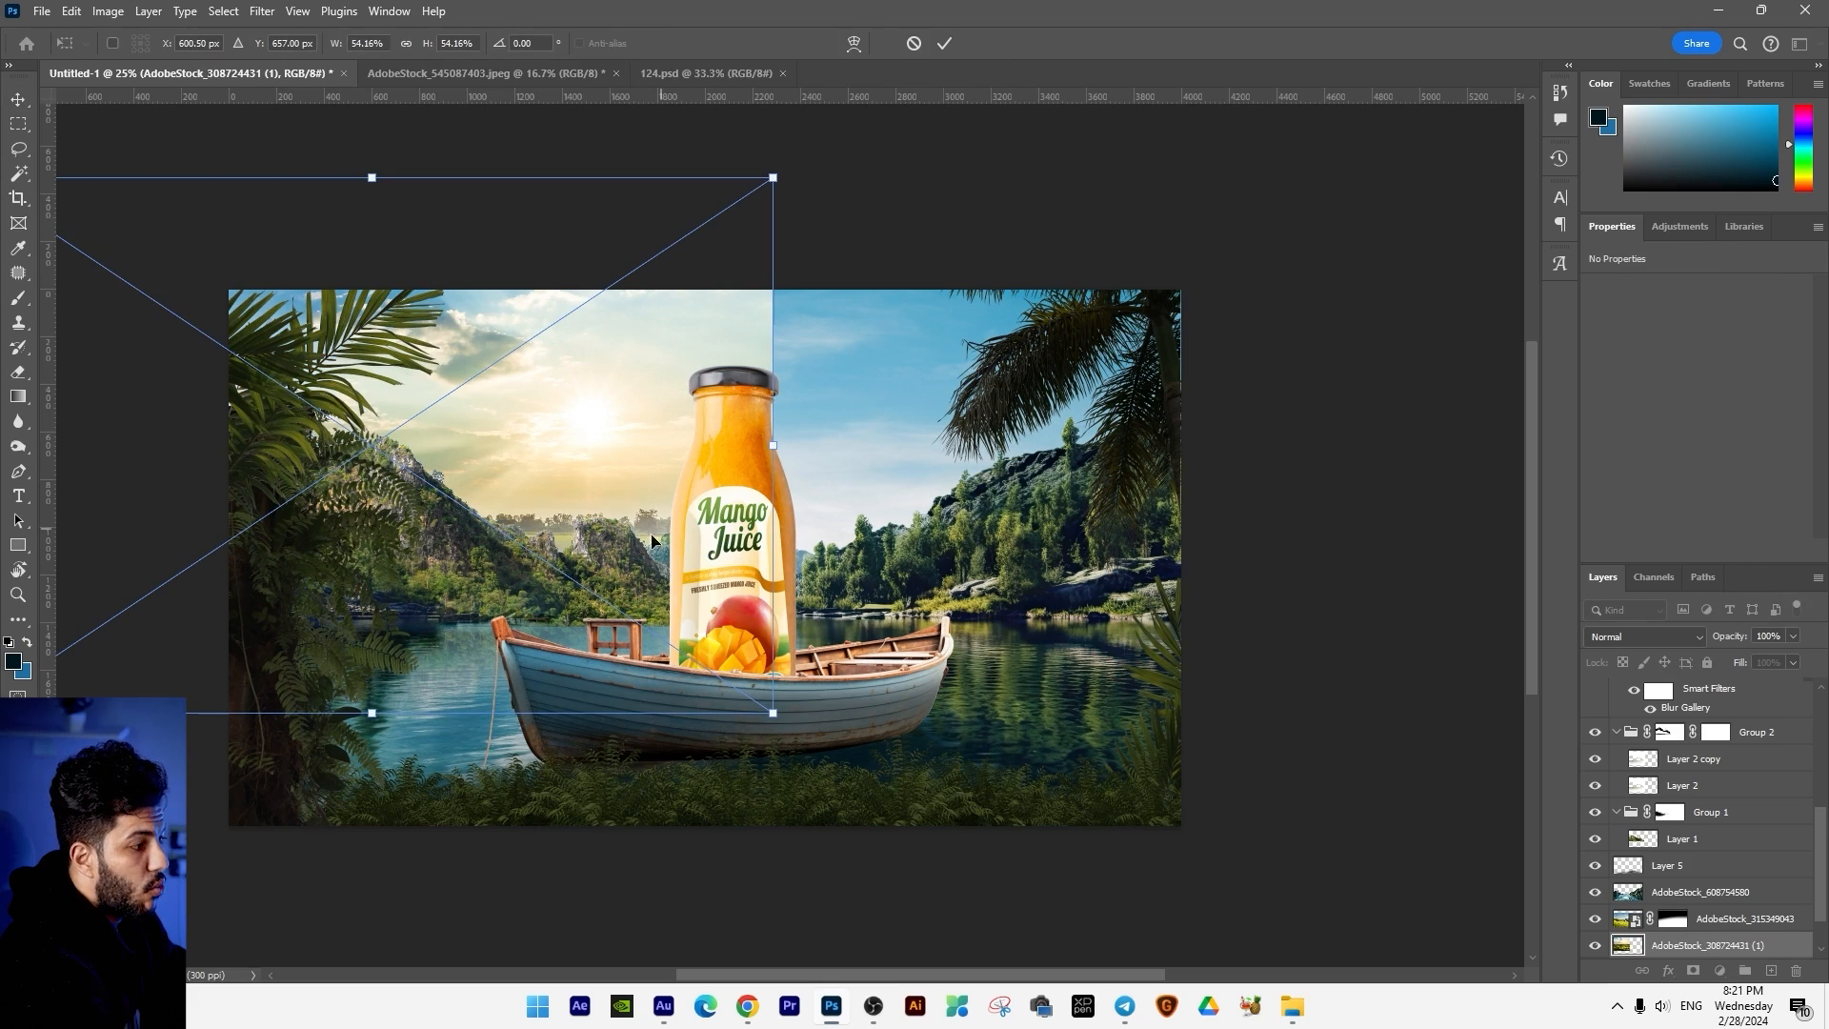
pyautogui.rightClick(625, 438)
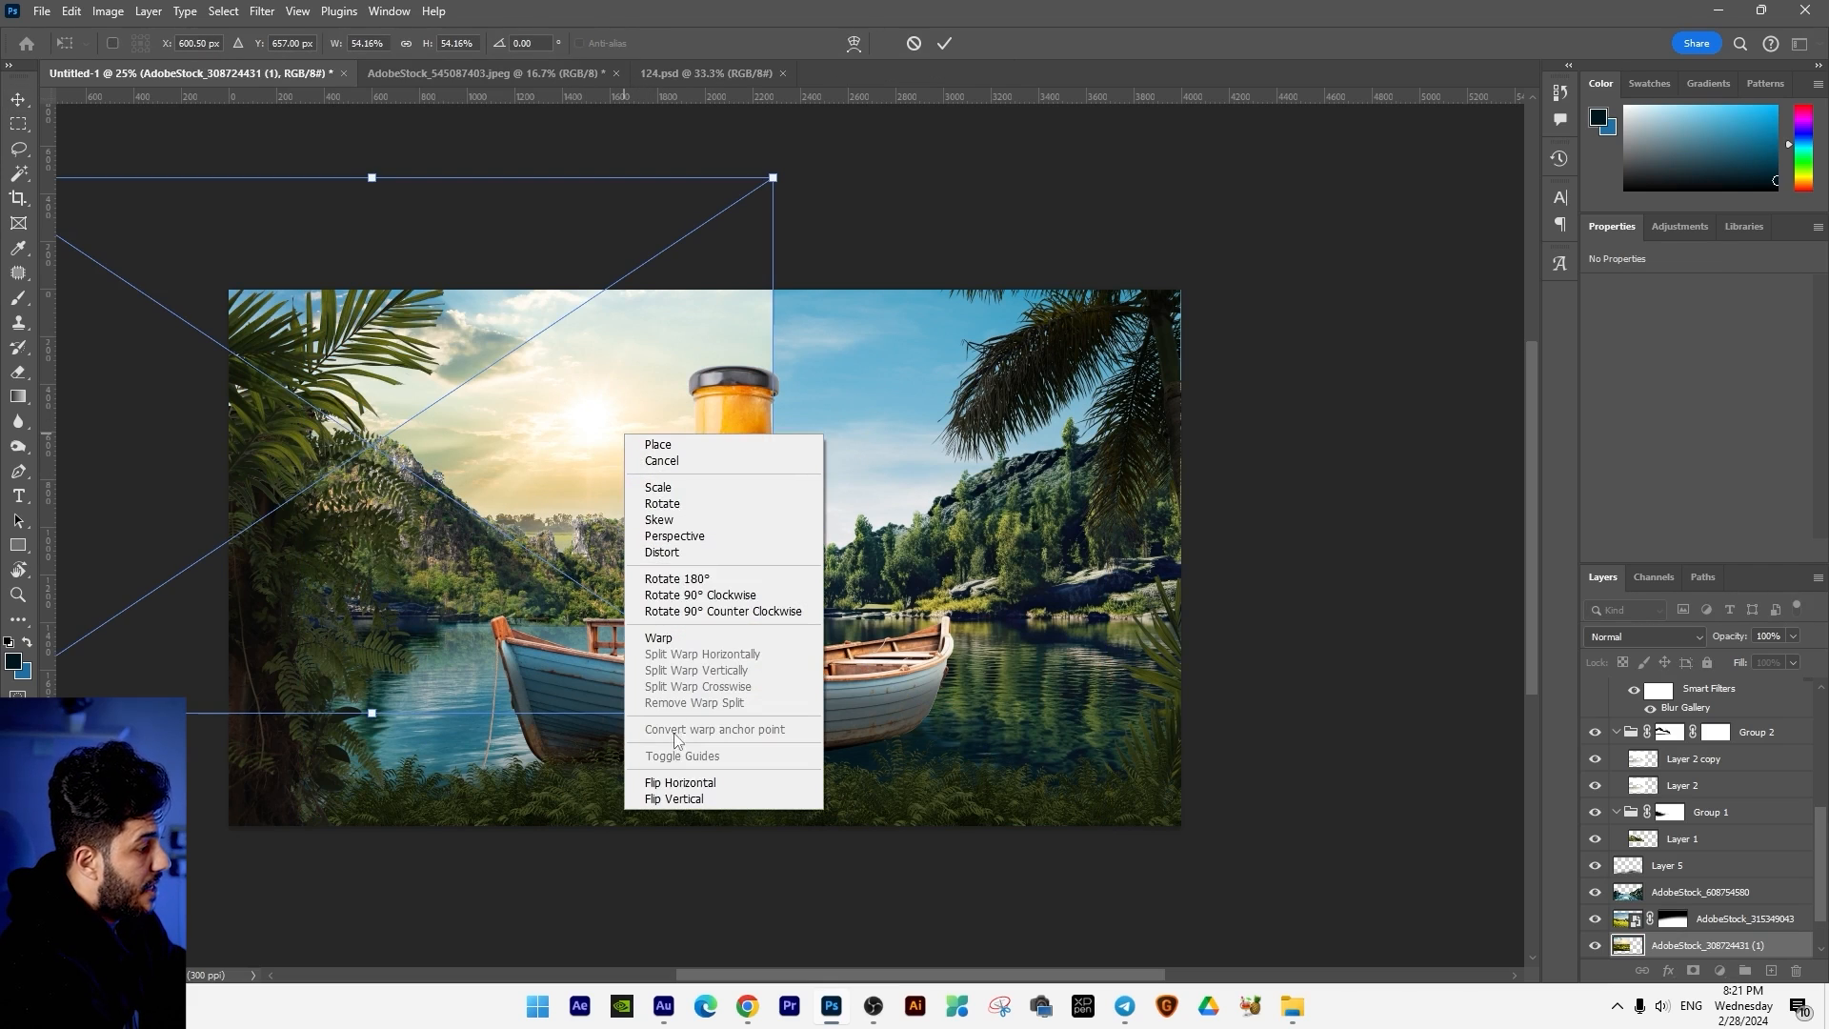
pyautogui.click(675, 782)
pyautogui.moveTo(648, 629); pyautogui.dragTo(991, 657)
pyautogui.moveTo(1138, 757)
pyautogui.mouseDown()
pyautogui.moveTo(1191, 773)
pyautogui.moveTo(1106, 786)
pyautogui.moveTo(1114, 770)
pyautogui.mouseUp()
pyautogui.press('Return')
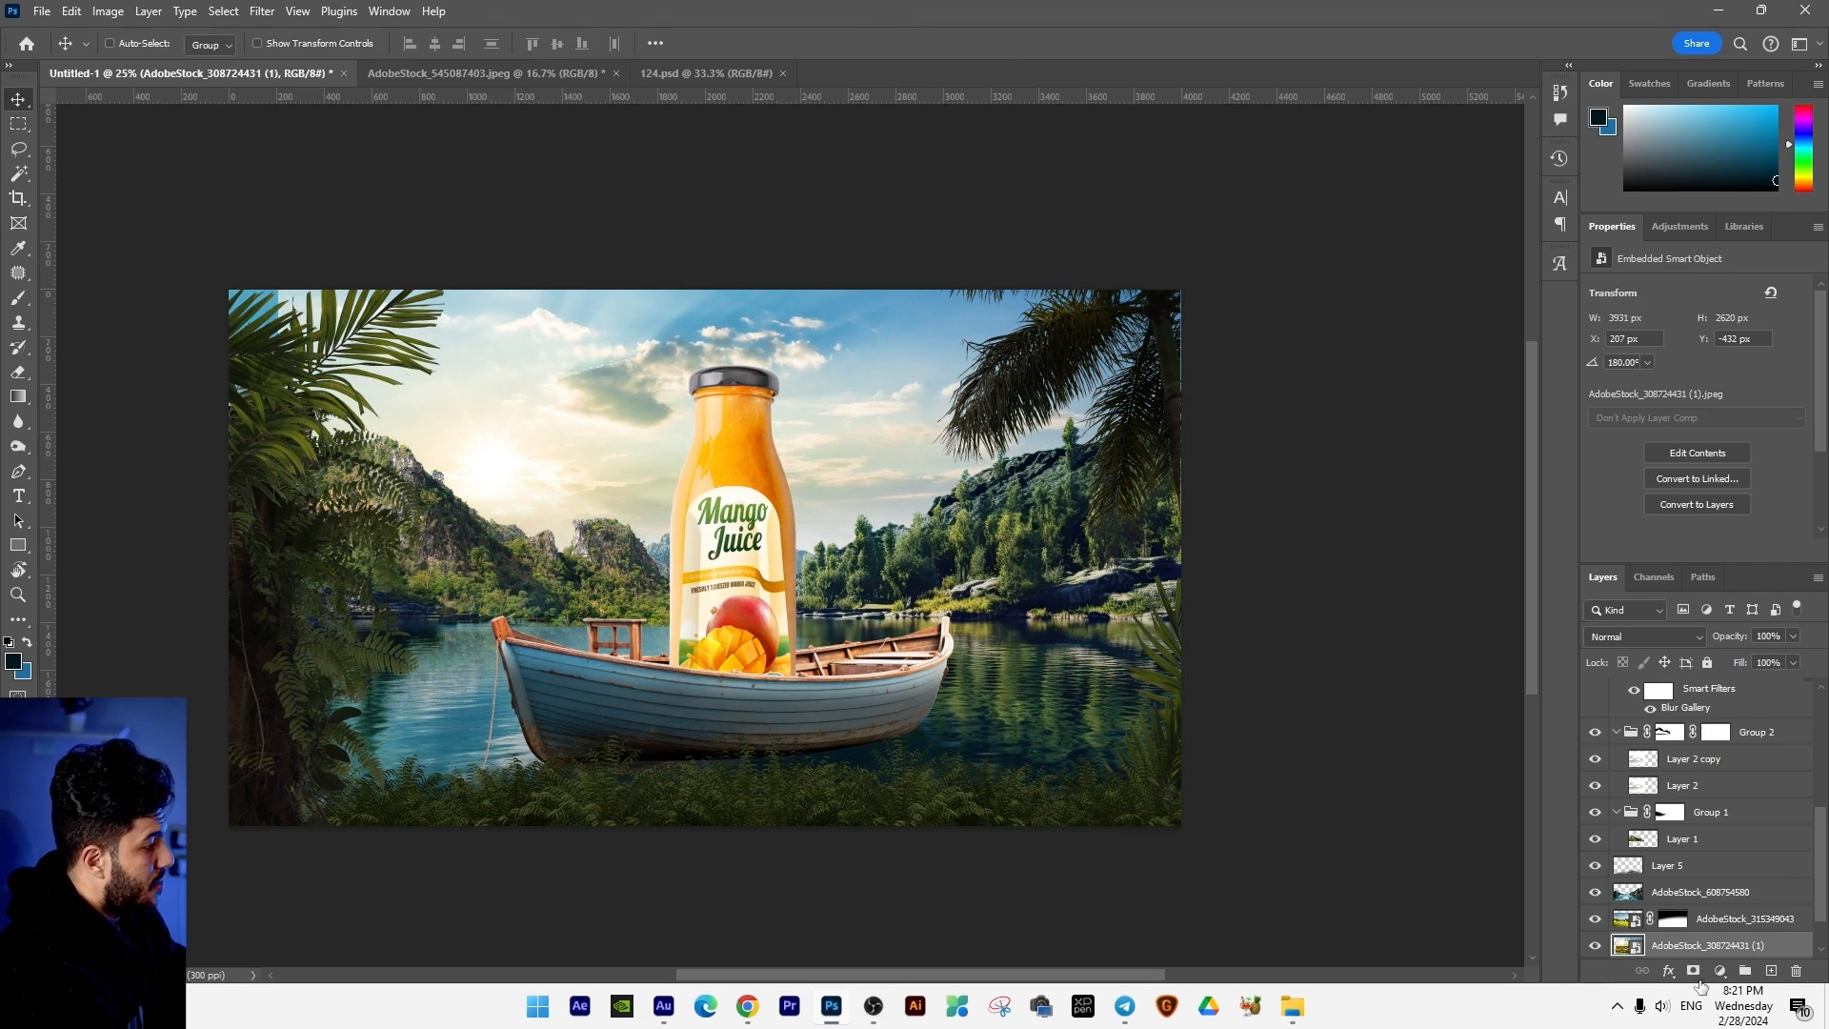
# Step: Add a black mask to the sunset sky layer and paint white with an 1811 px Soft Round brush around the sun
pyautogui.click(1693, 970)
pyautogui.hotkey('ctrl', 'i')
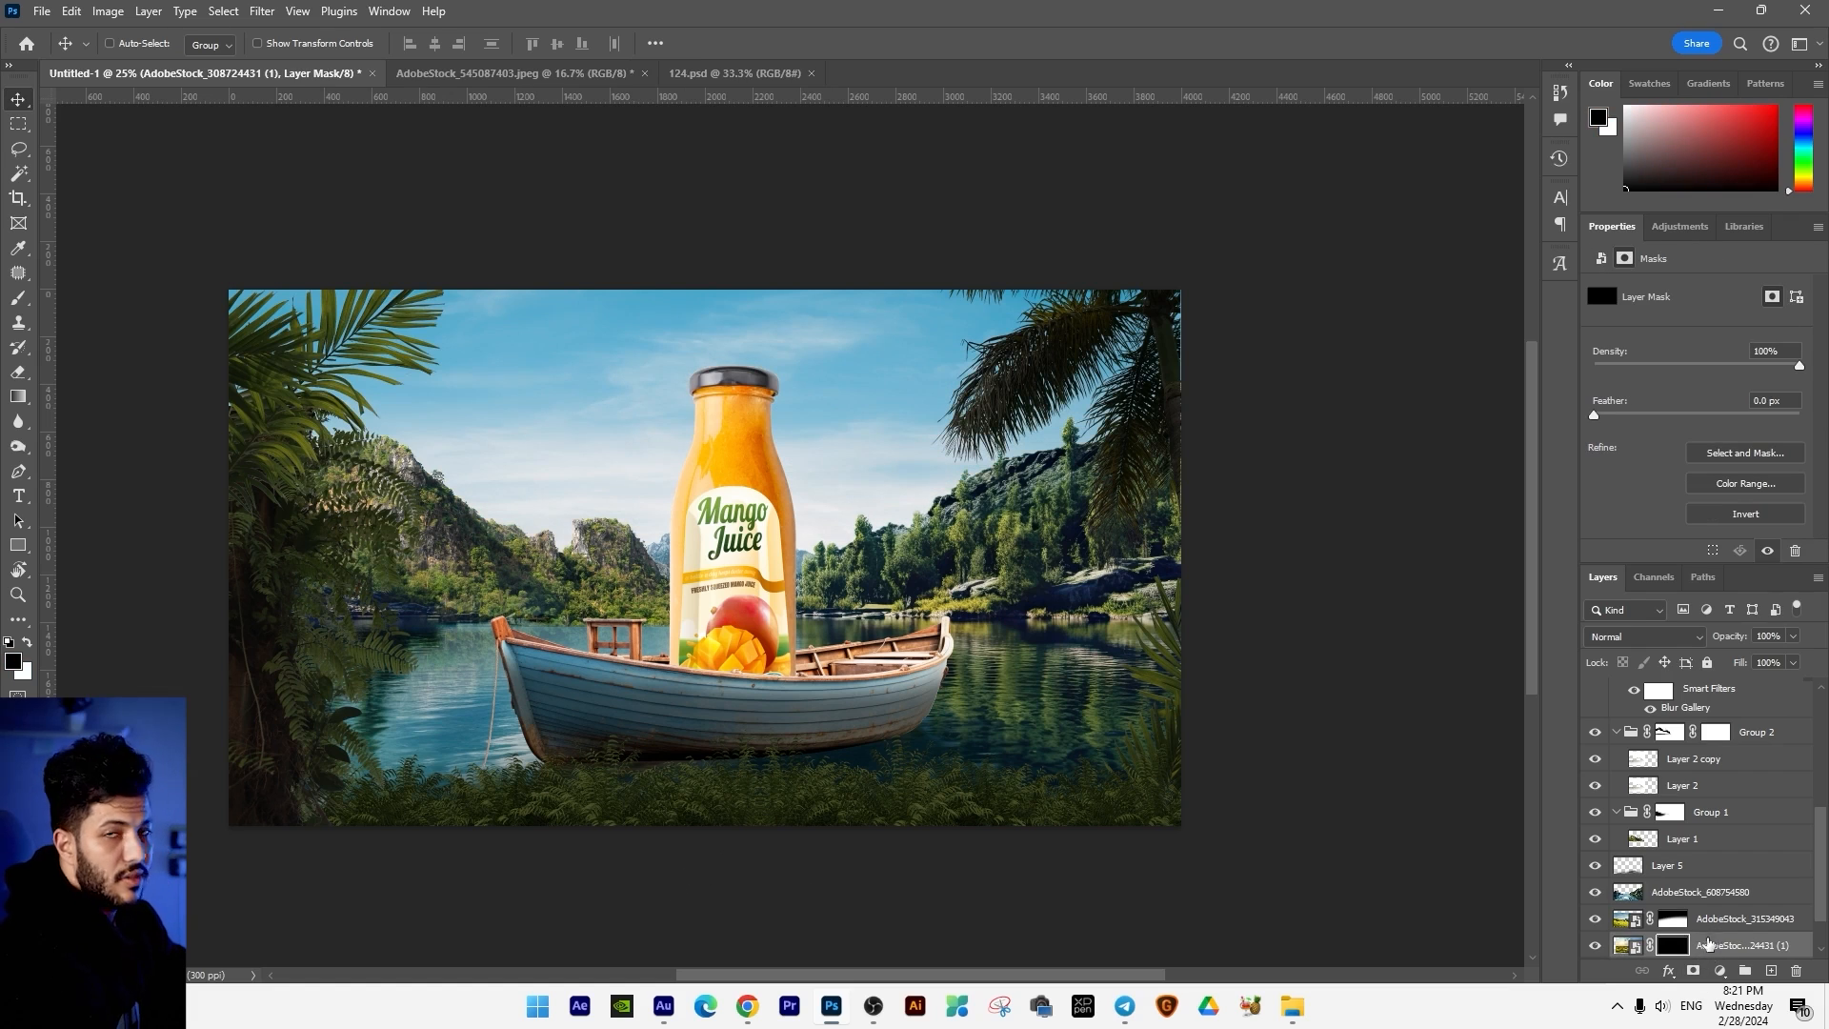
pyautogui.click(18, 297)
pyautogui.rightClick(602, 469)
pyautogui.moveTo(803, 520); pyautogui.dragTo(817, 516)
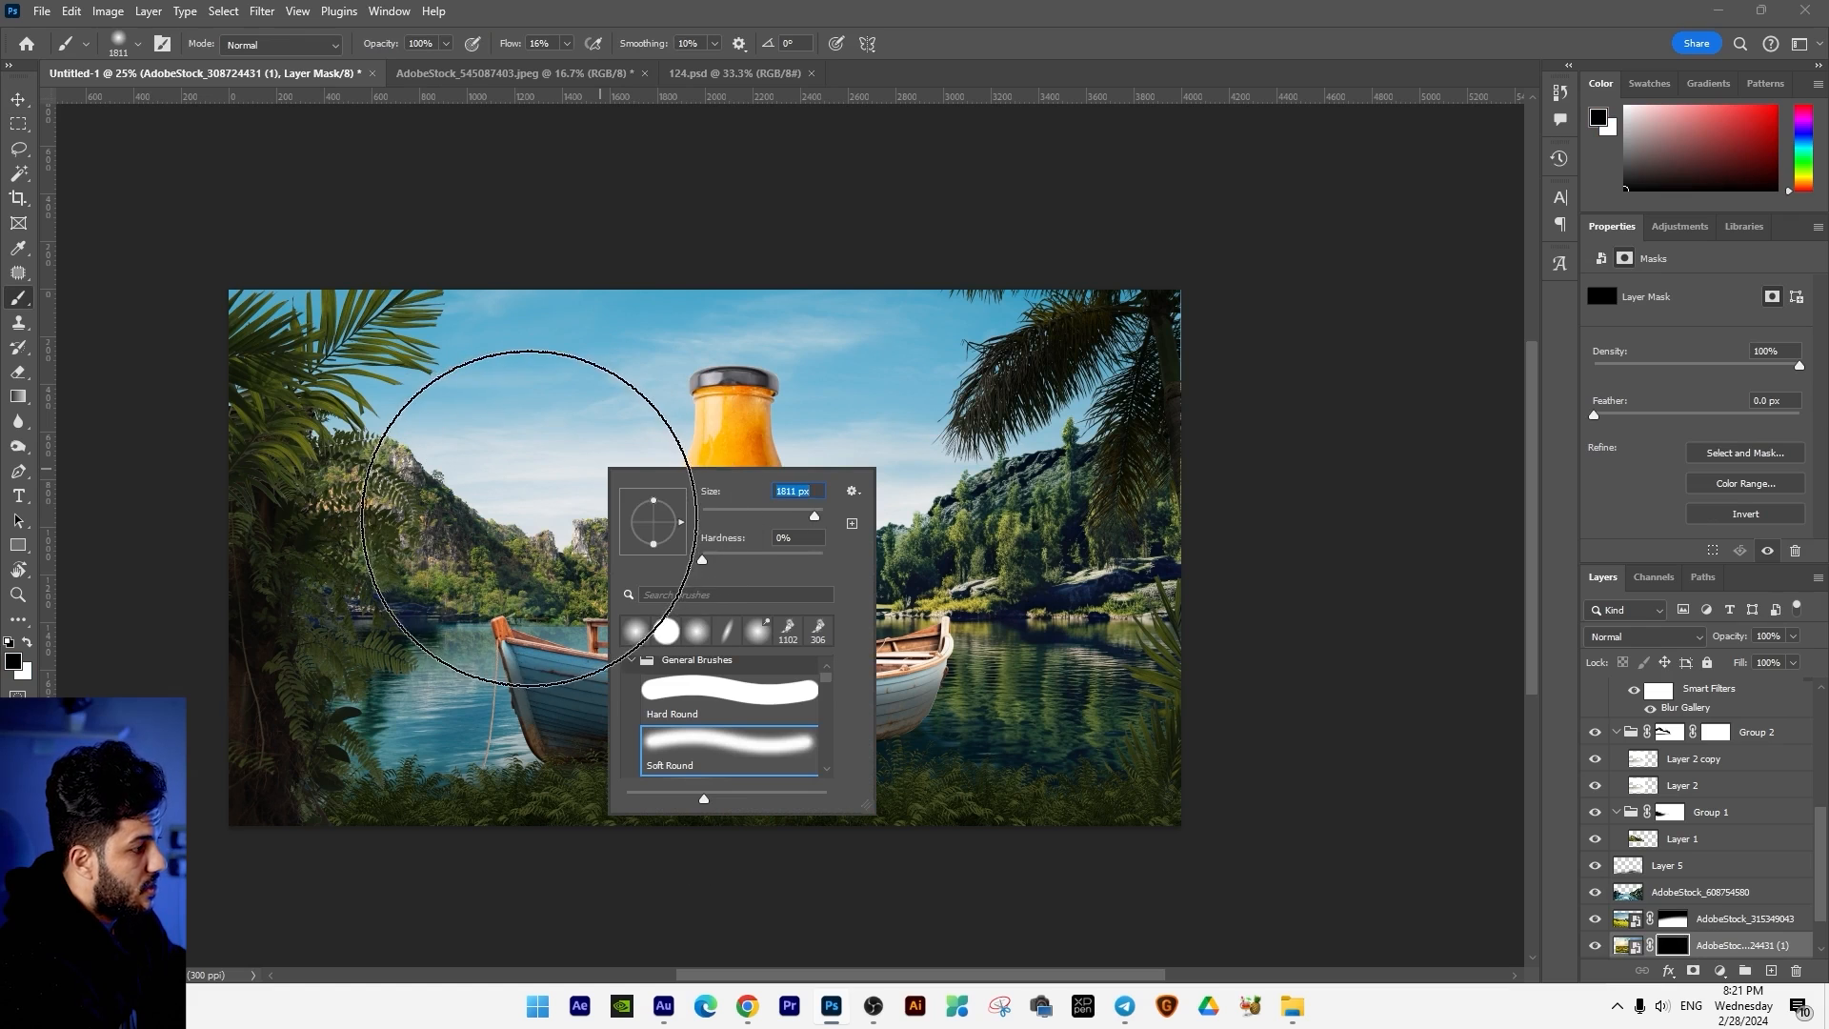
pyautogui.click(27, 642)
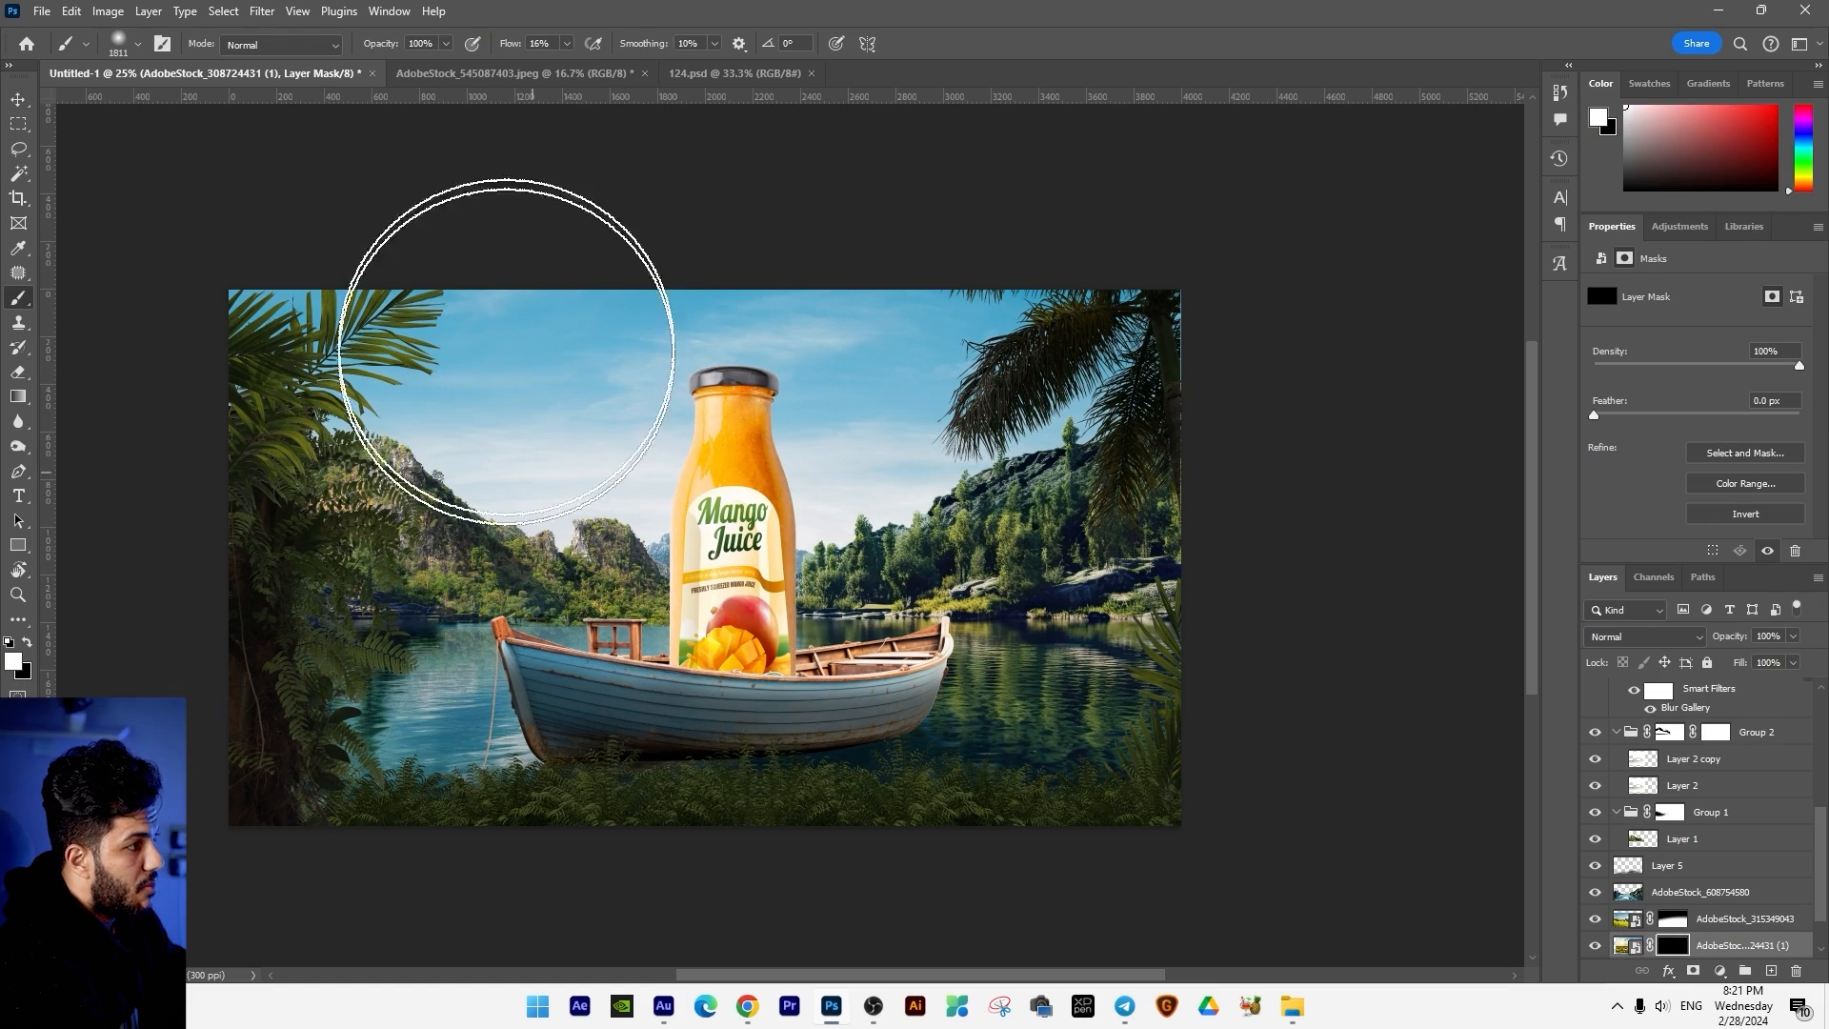
pyautogui.moveTo(502, 566)
pyautogui.mouseDown()
pyautogui.moveTo(497, 536)
pyautogui.moveTo(537, 521)
pyautogui.moveTo(571, 458)
pyautogui.moveTo(363, 477)
pyautogui.mouseUp()
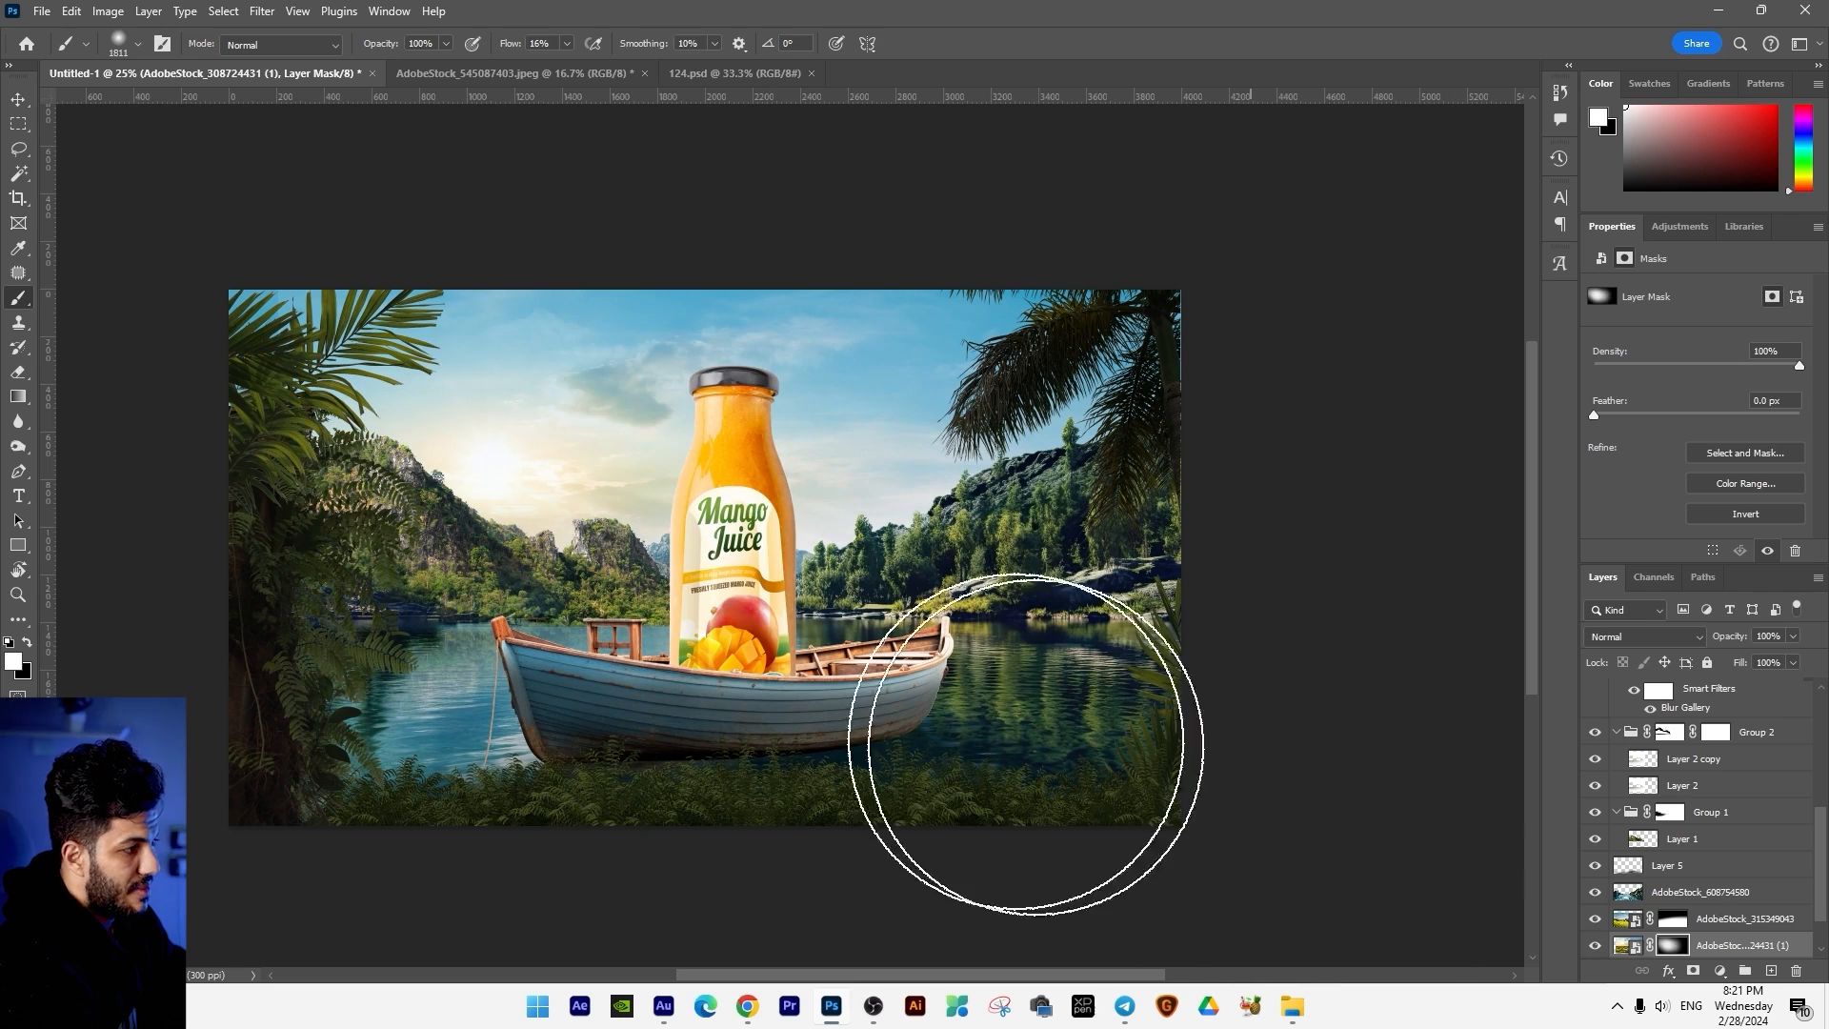
# Step: Create a new layer above Levels 2 and set the foreground color to a bright orange, ff9600
pyautogui.scroll(8, 1768, 762)
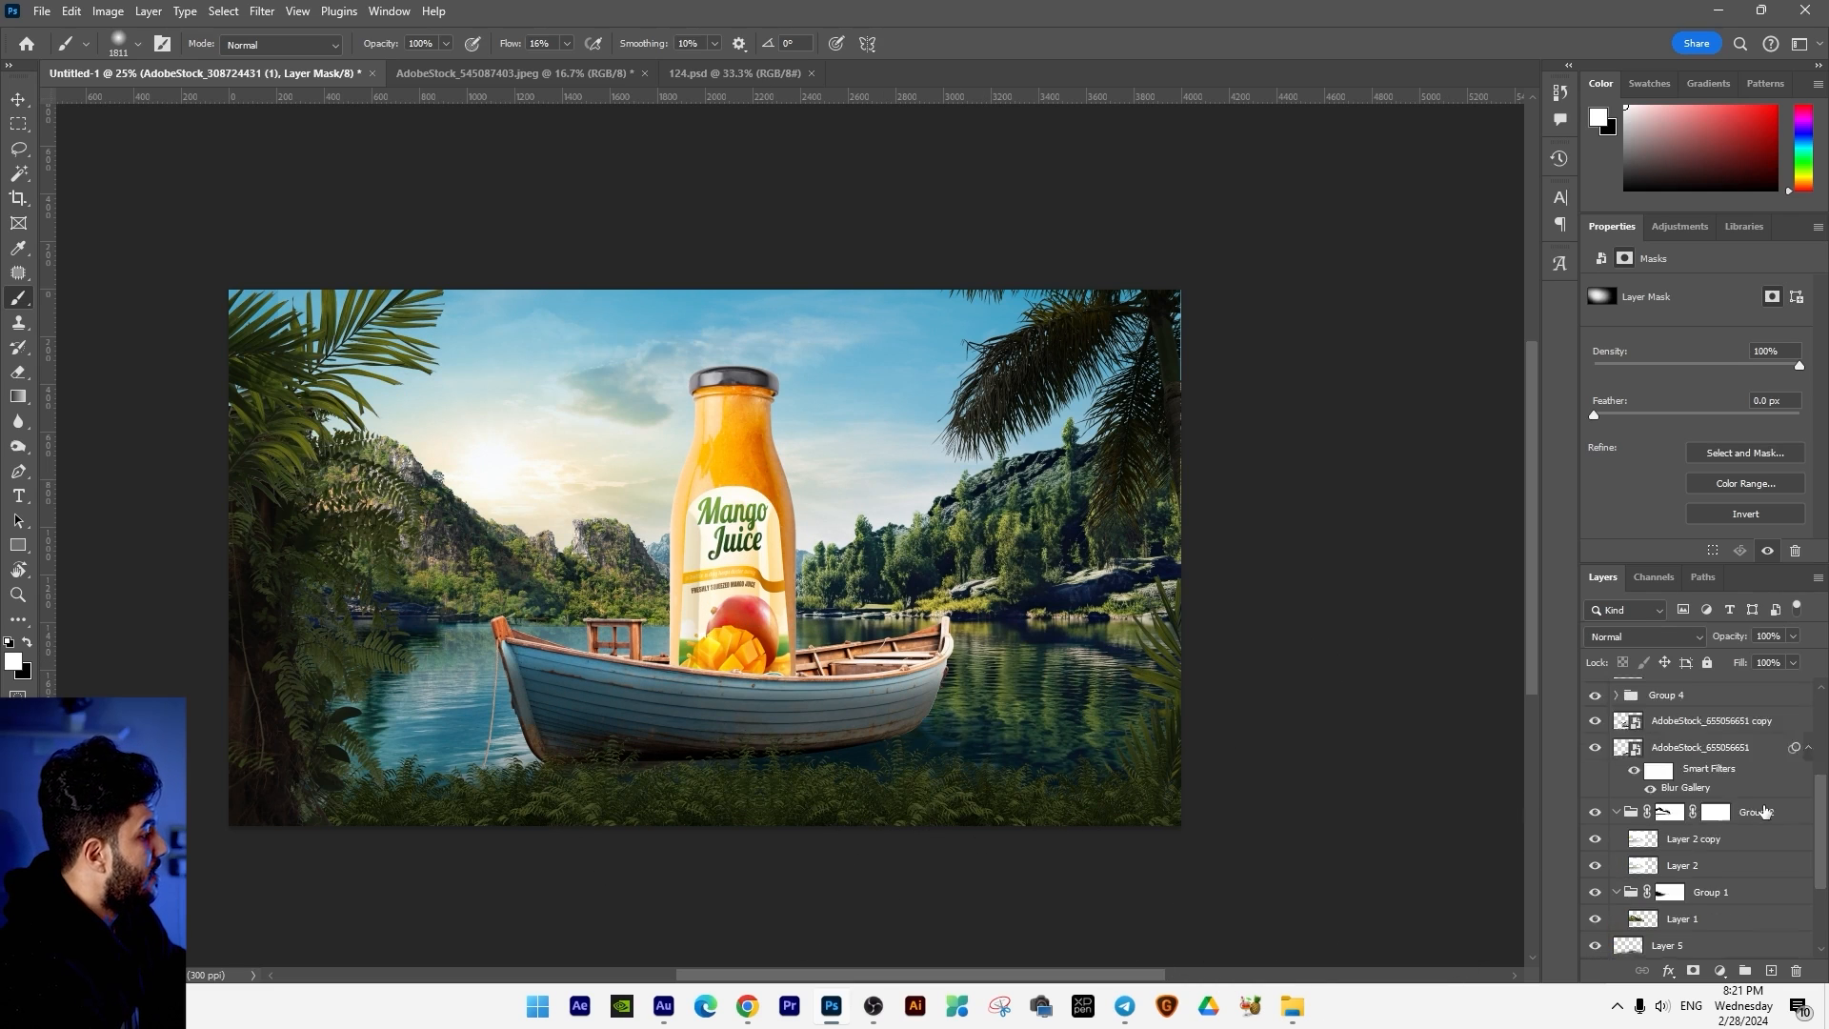
pyautogui.click(1755, 688)
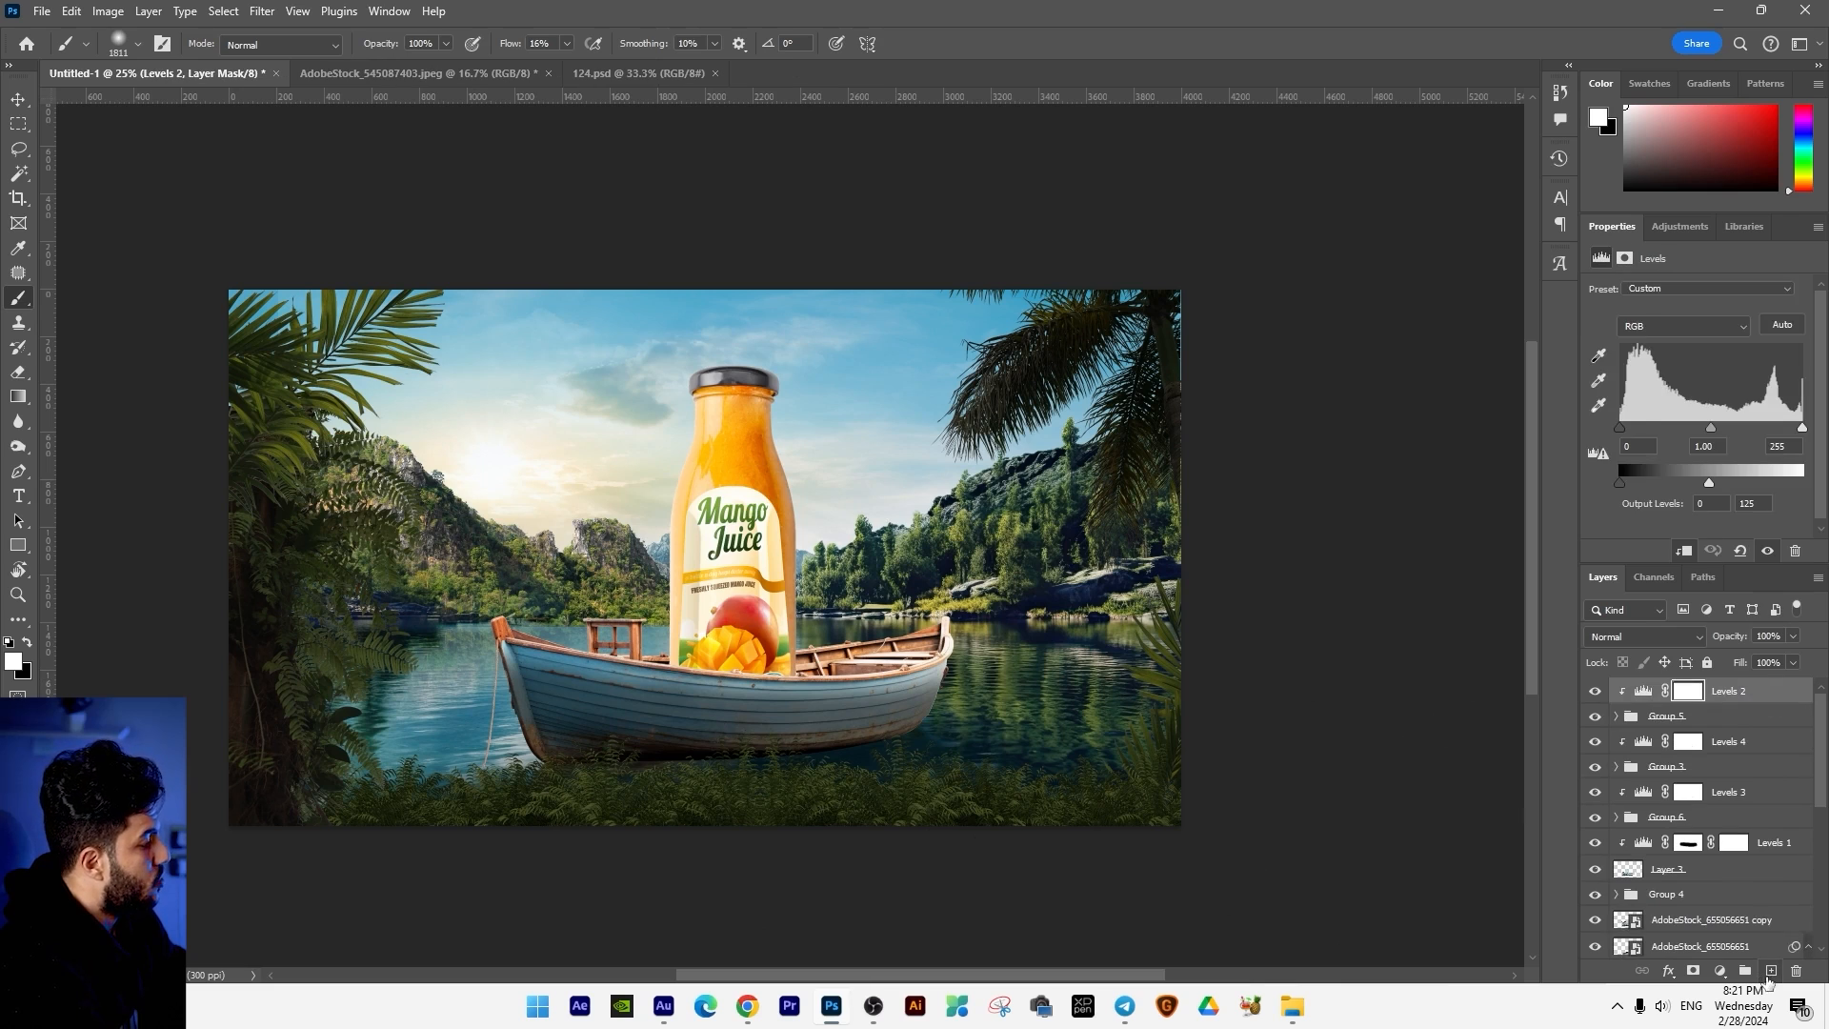
pyautogui.click(1771, 970)
pyautogui.keyDown('alt'); pyautogui.click(724, 381); pyautogui.keyUp('alt')
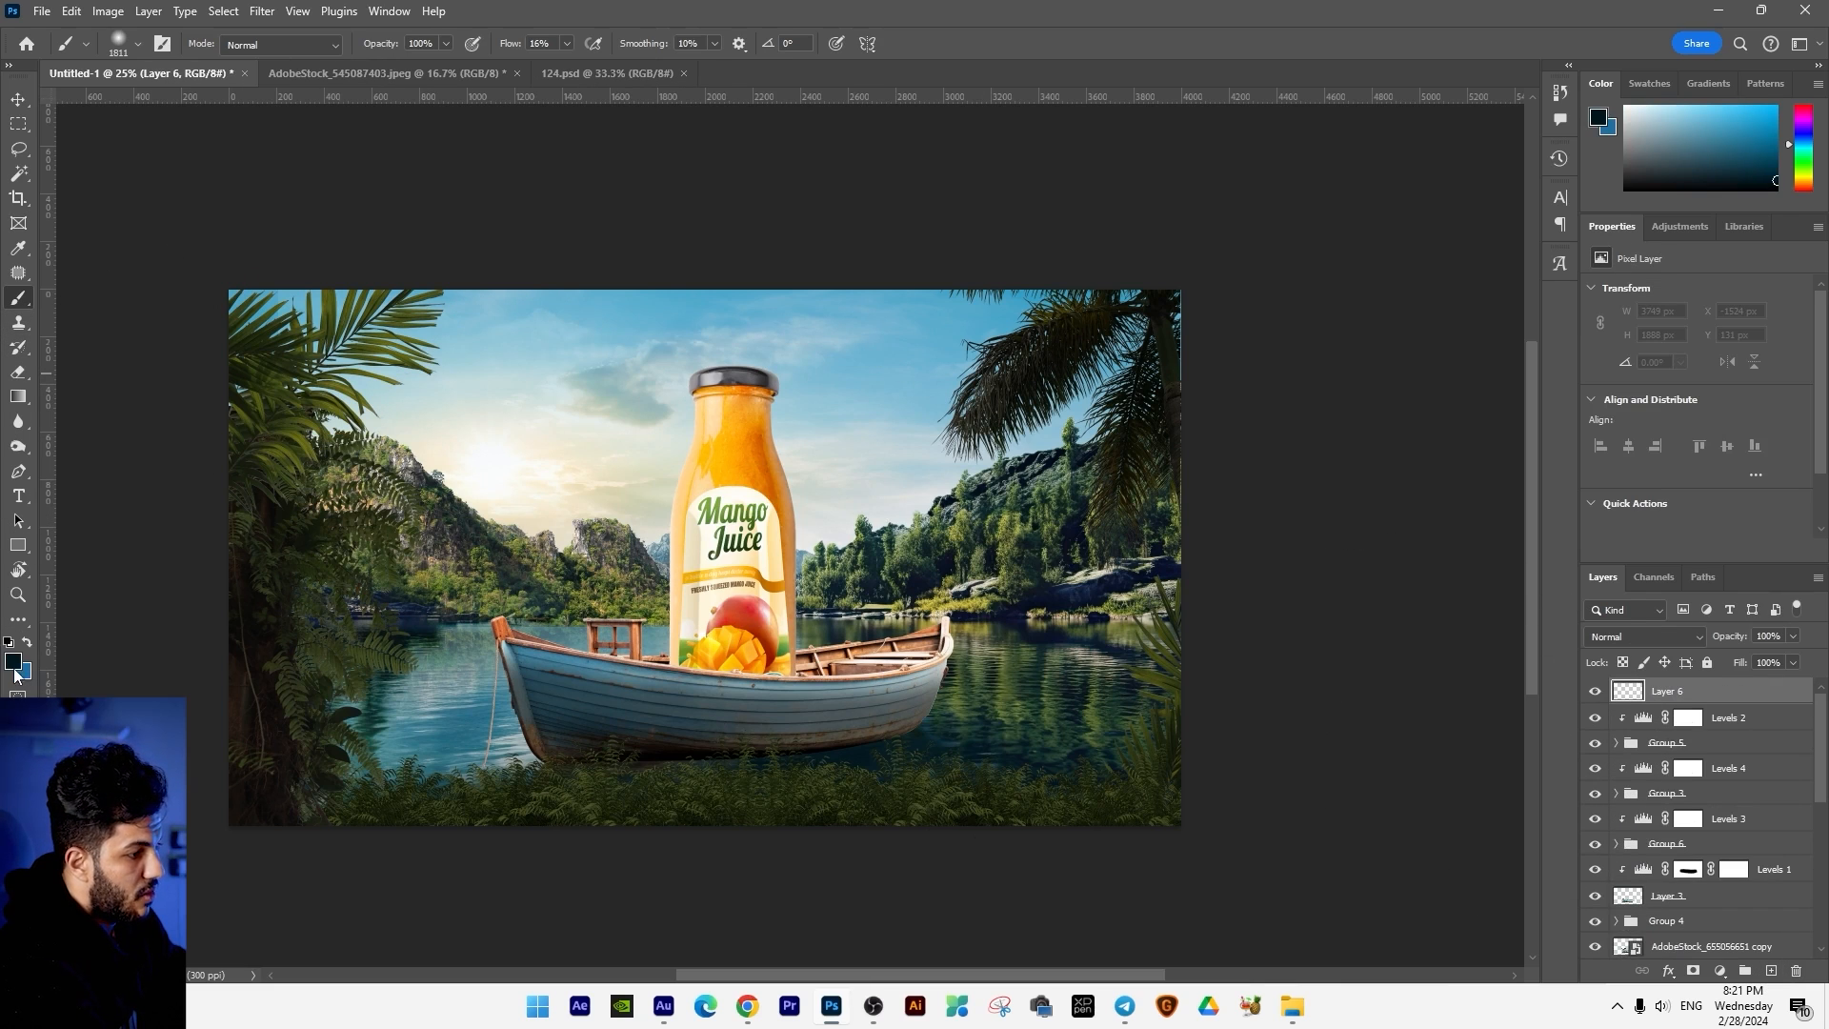
pyautogui.click(14, 663)
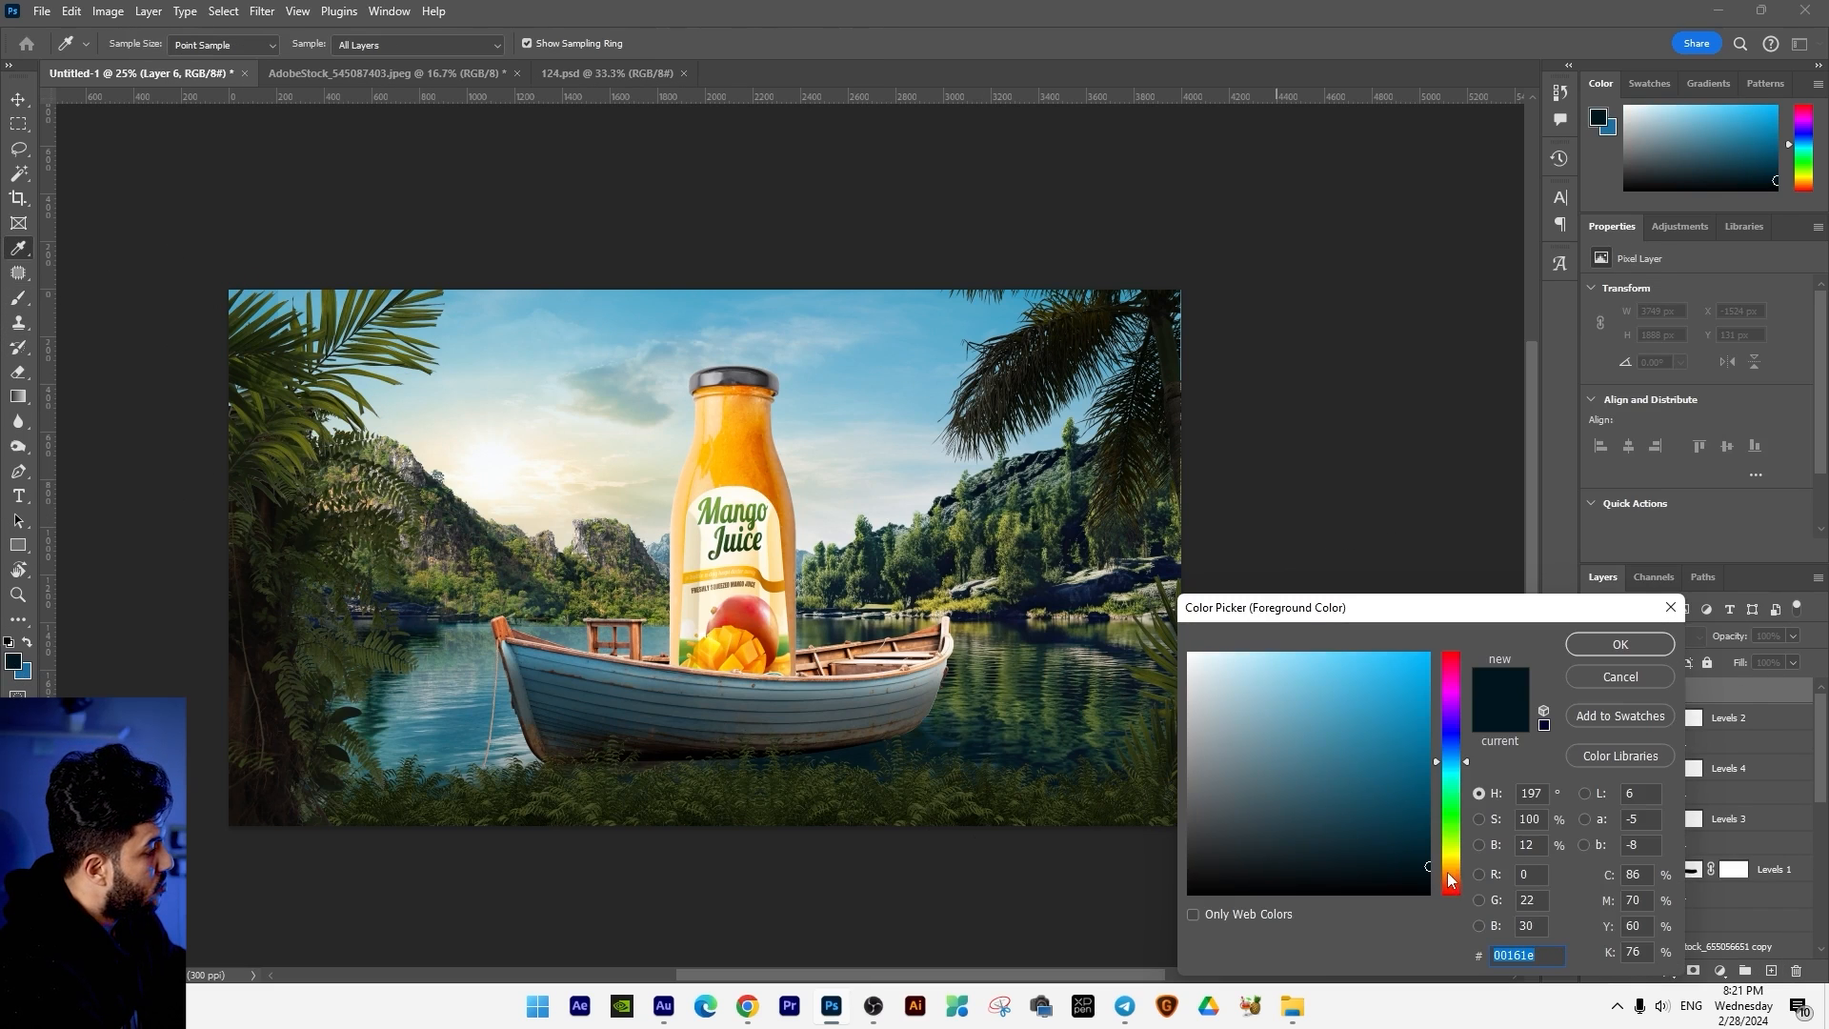
pyautogui.click(1450, 881)
pyautogui.click(1428, 656)
pyautogui.click(1619, 644)
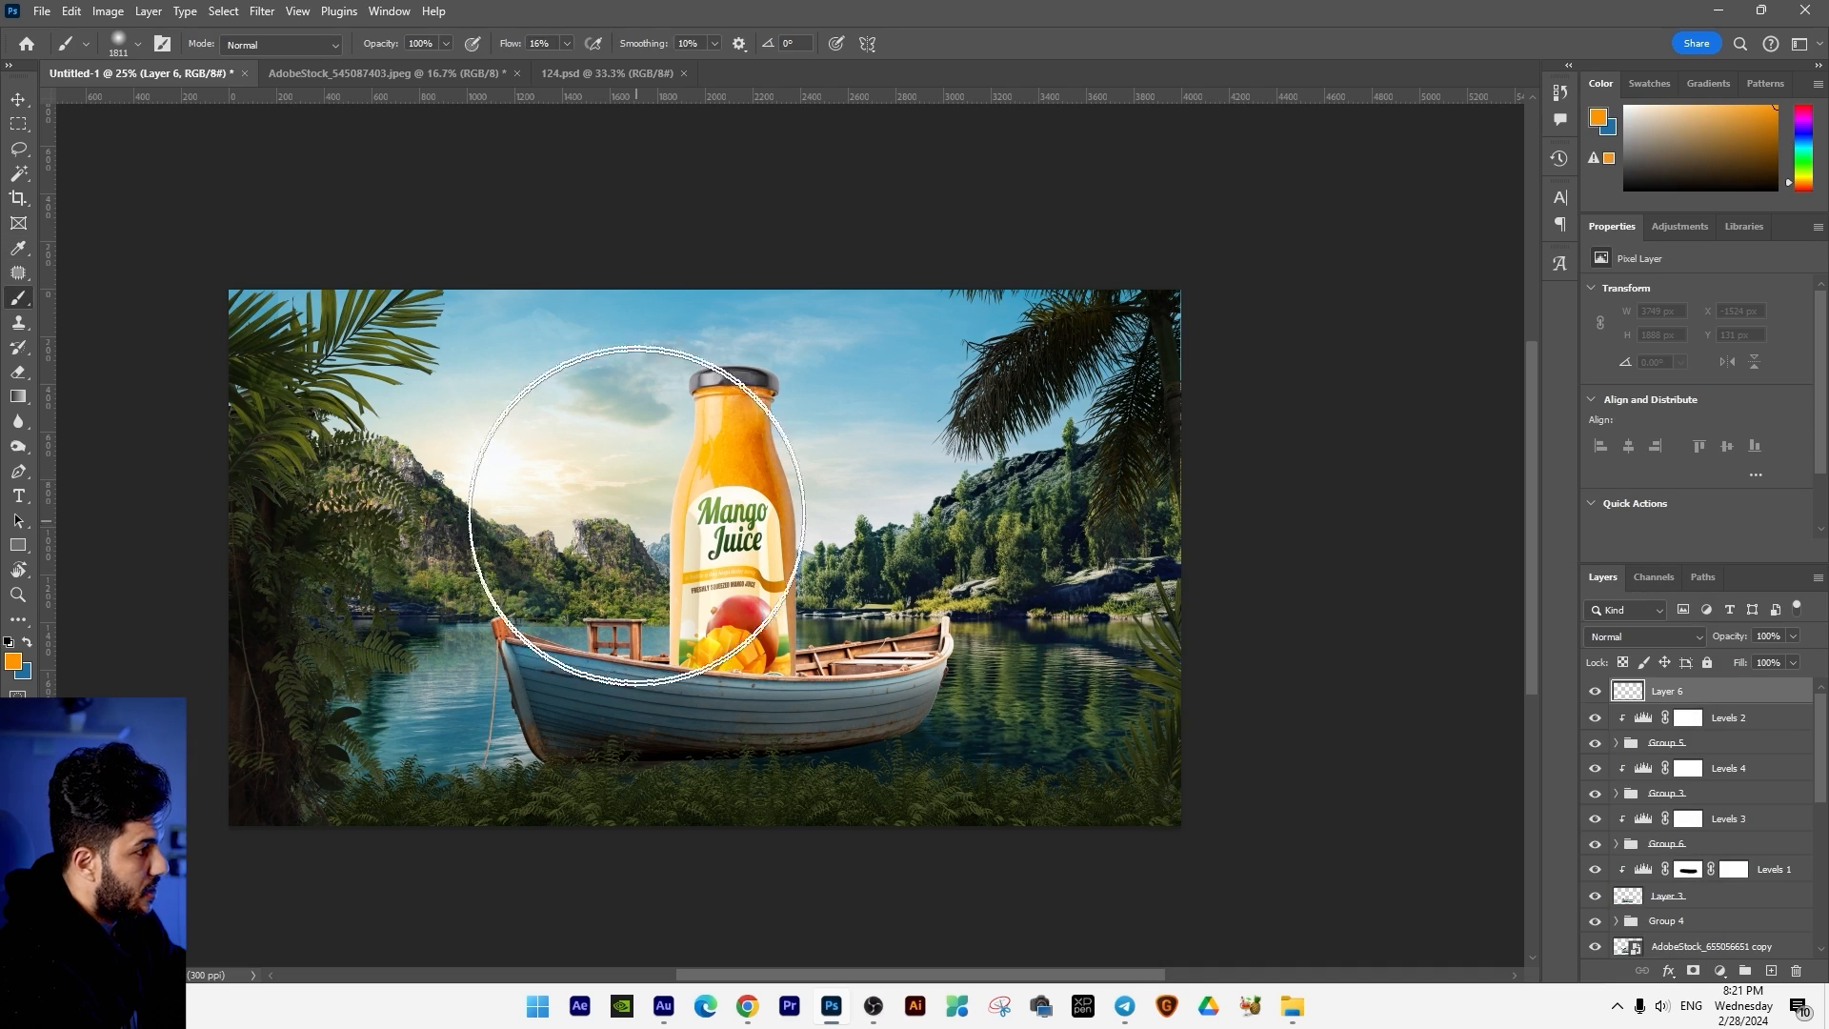
# Step: Set the brush flow to 100% and paint one soft orange dab with a 1500 px brush over the sun
pyautogui.click(566, 44)
pyautogui.moveTo(562, 65); pyautogui.dragTo(746, 99)
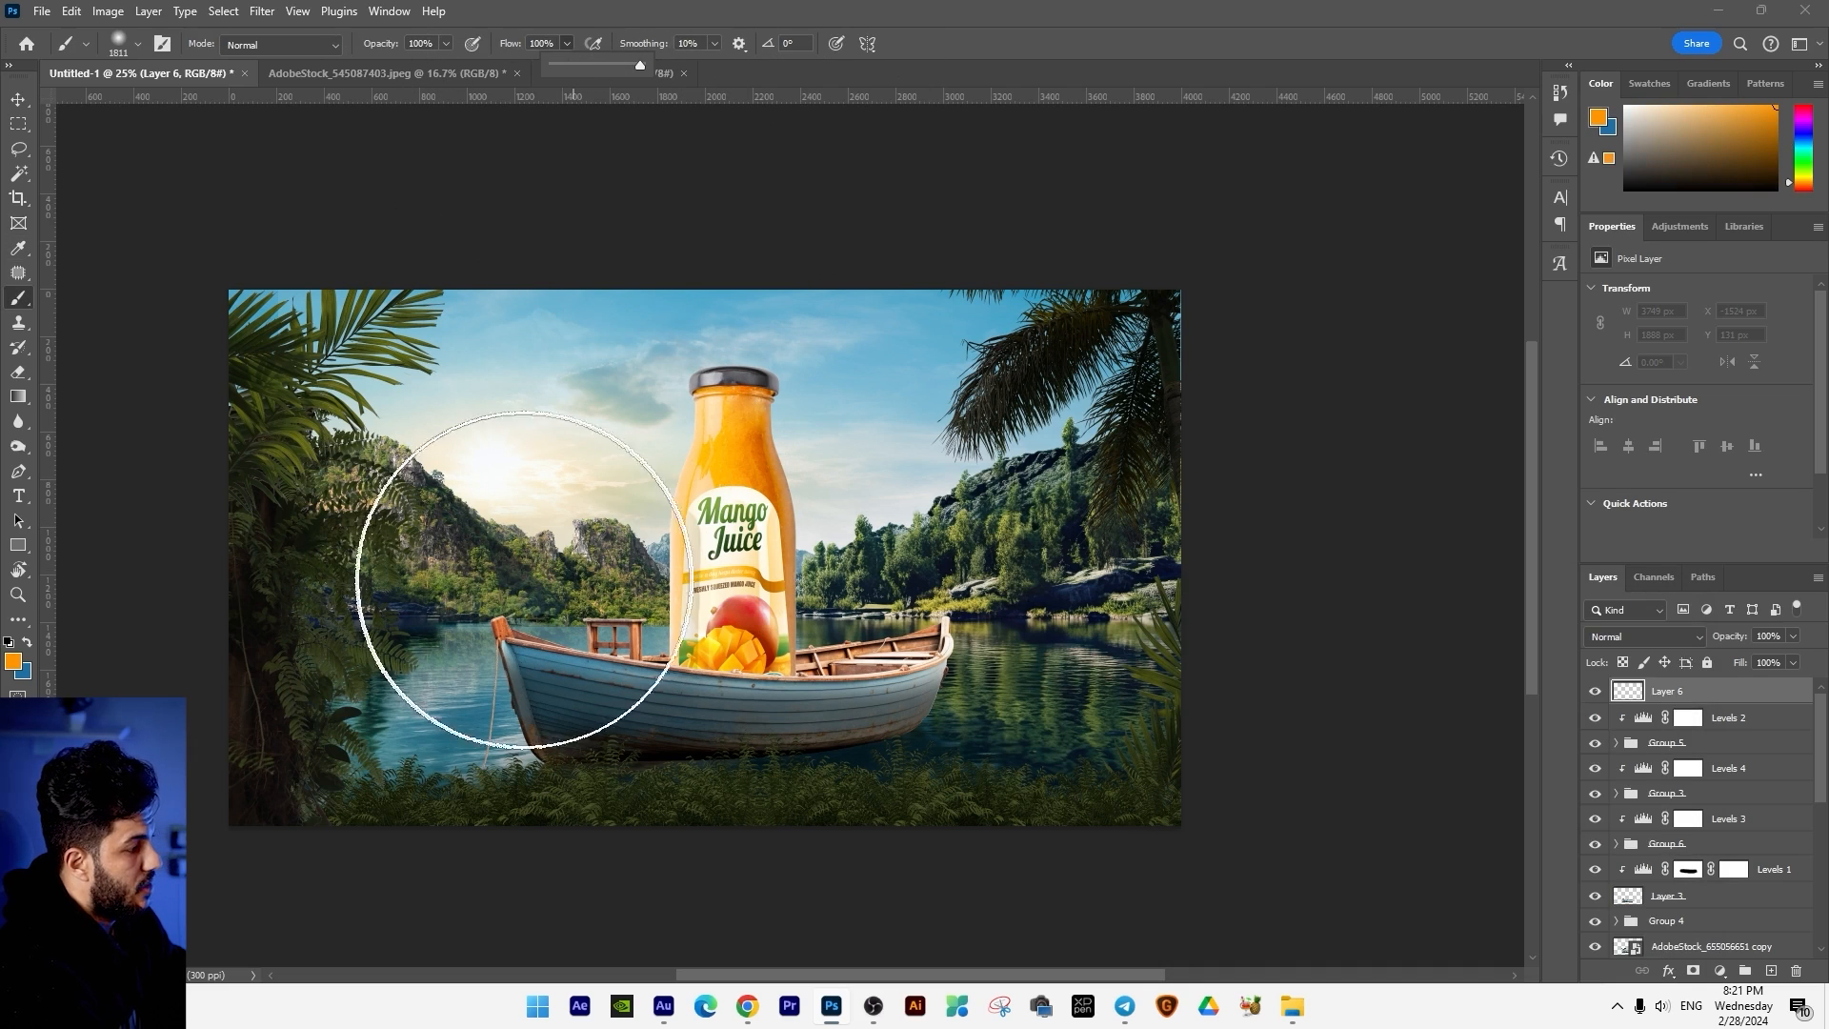
pyautogui.moveTo(543, 419); pyautogui.dragTo(537, 499)
pyautogui.hotkey('ctrl', 'z')
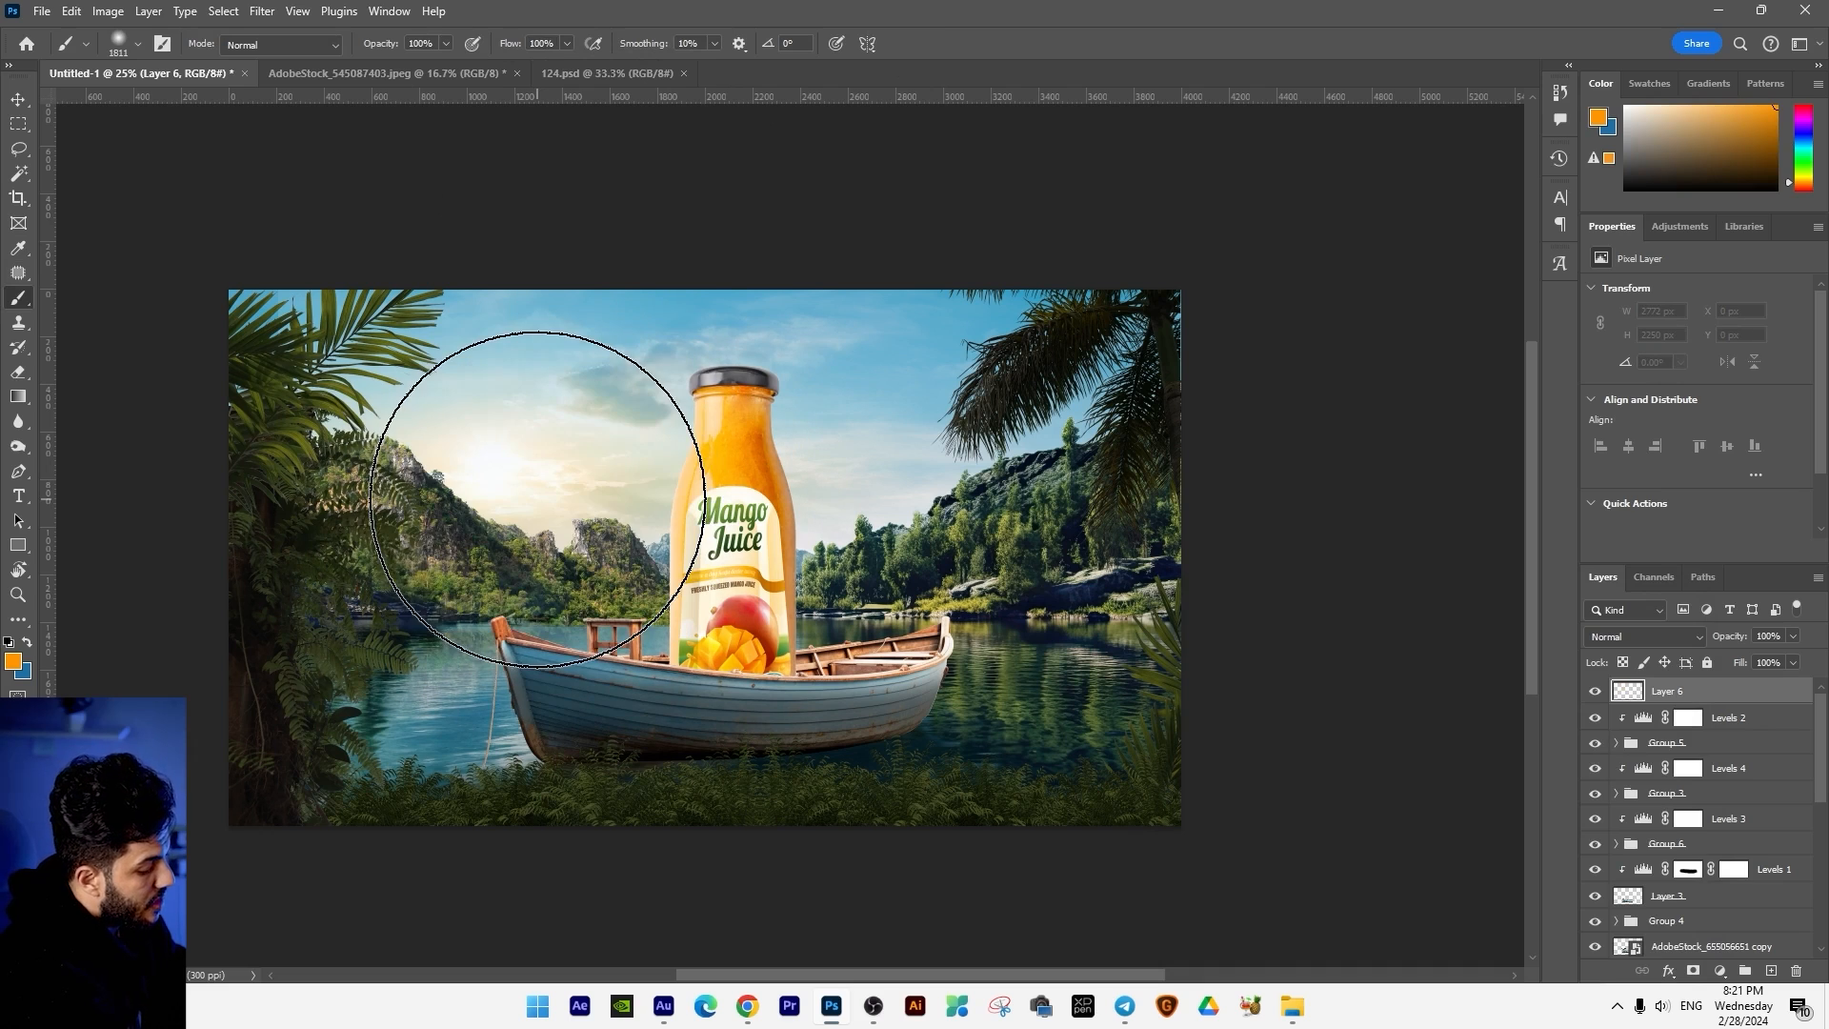
pyautogui.press('[')
pyautogui.press('[')
pyautogui.press('[')
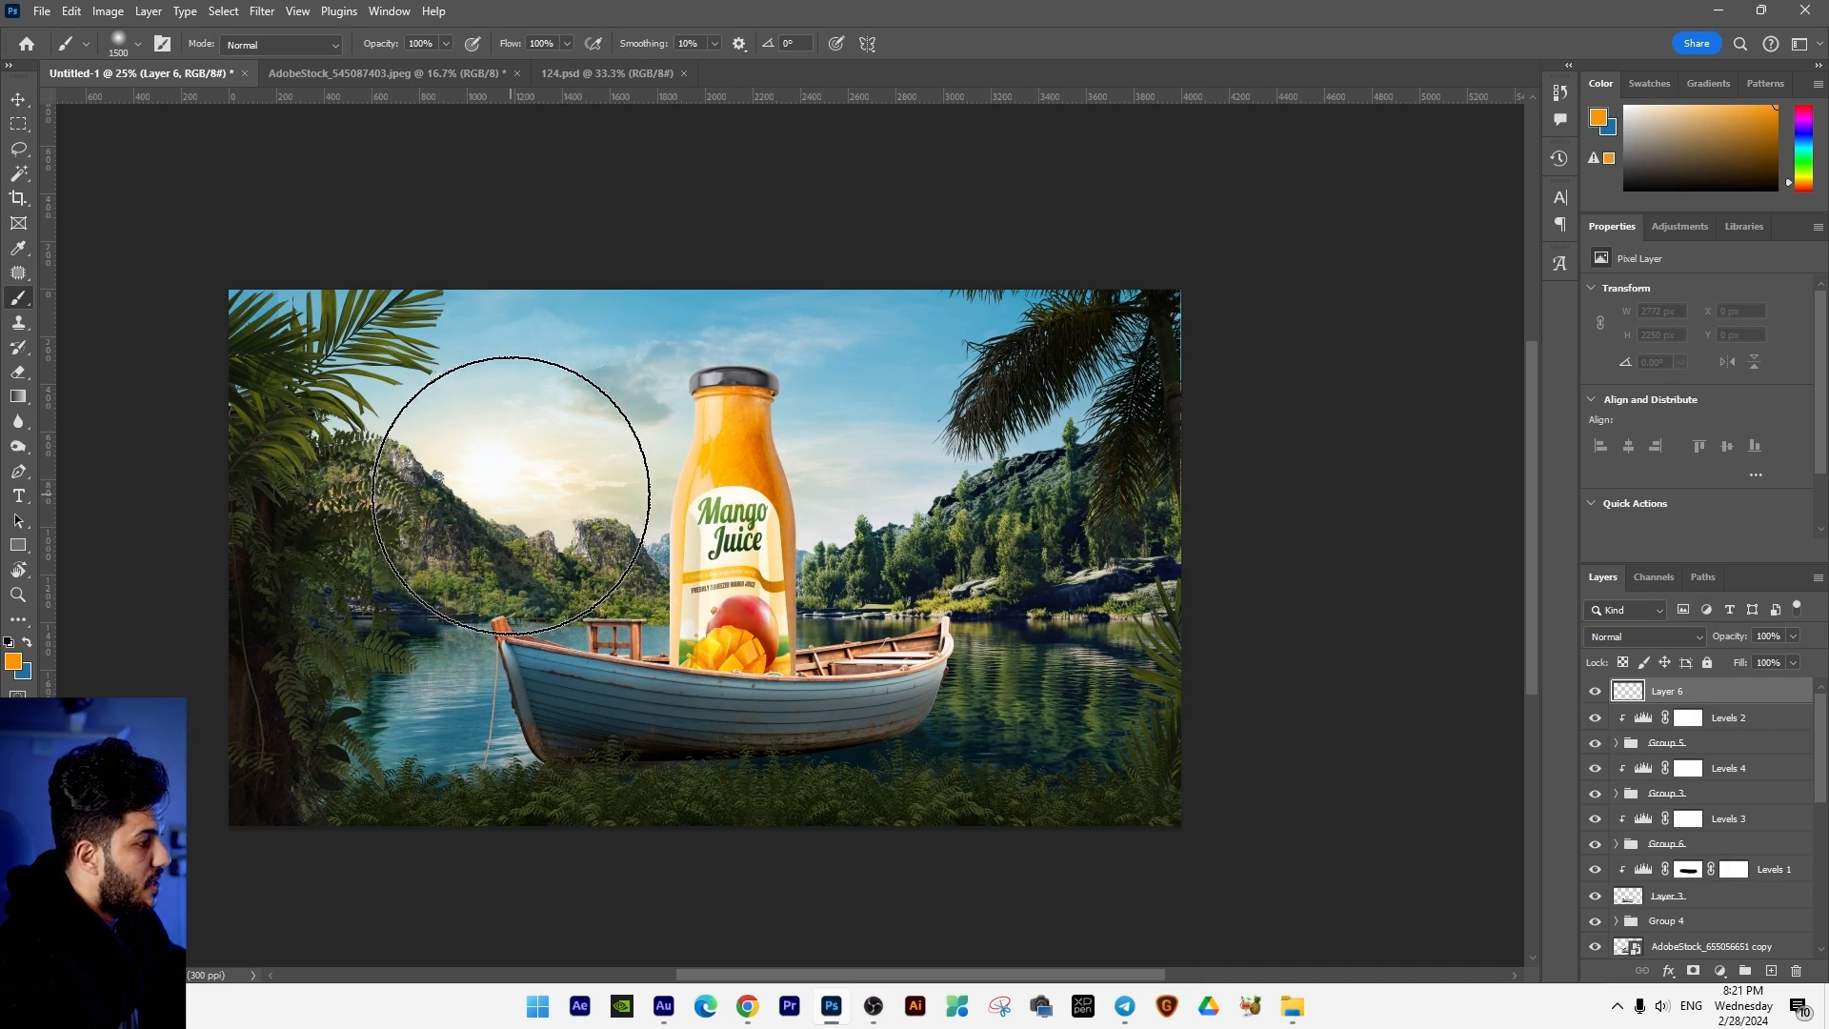
pyautogui.click(524, 479)
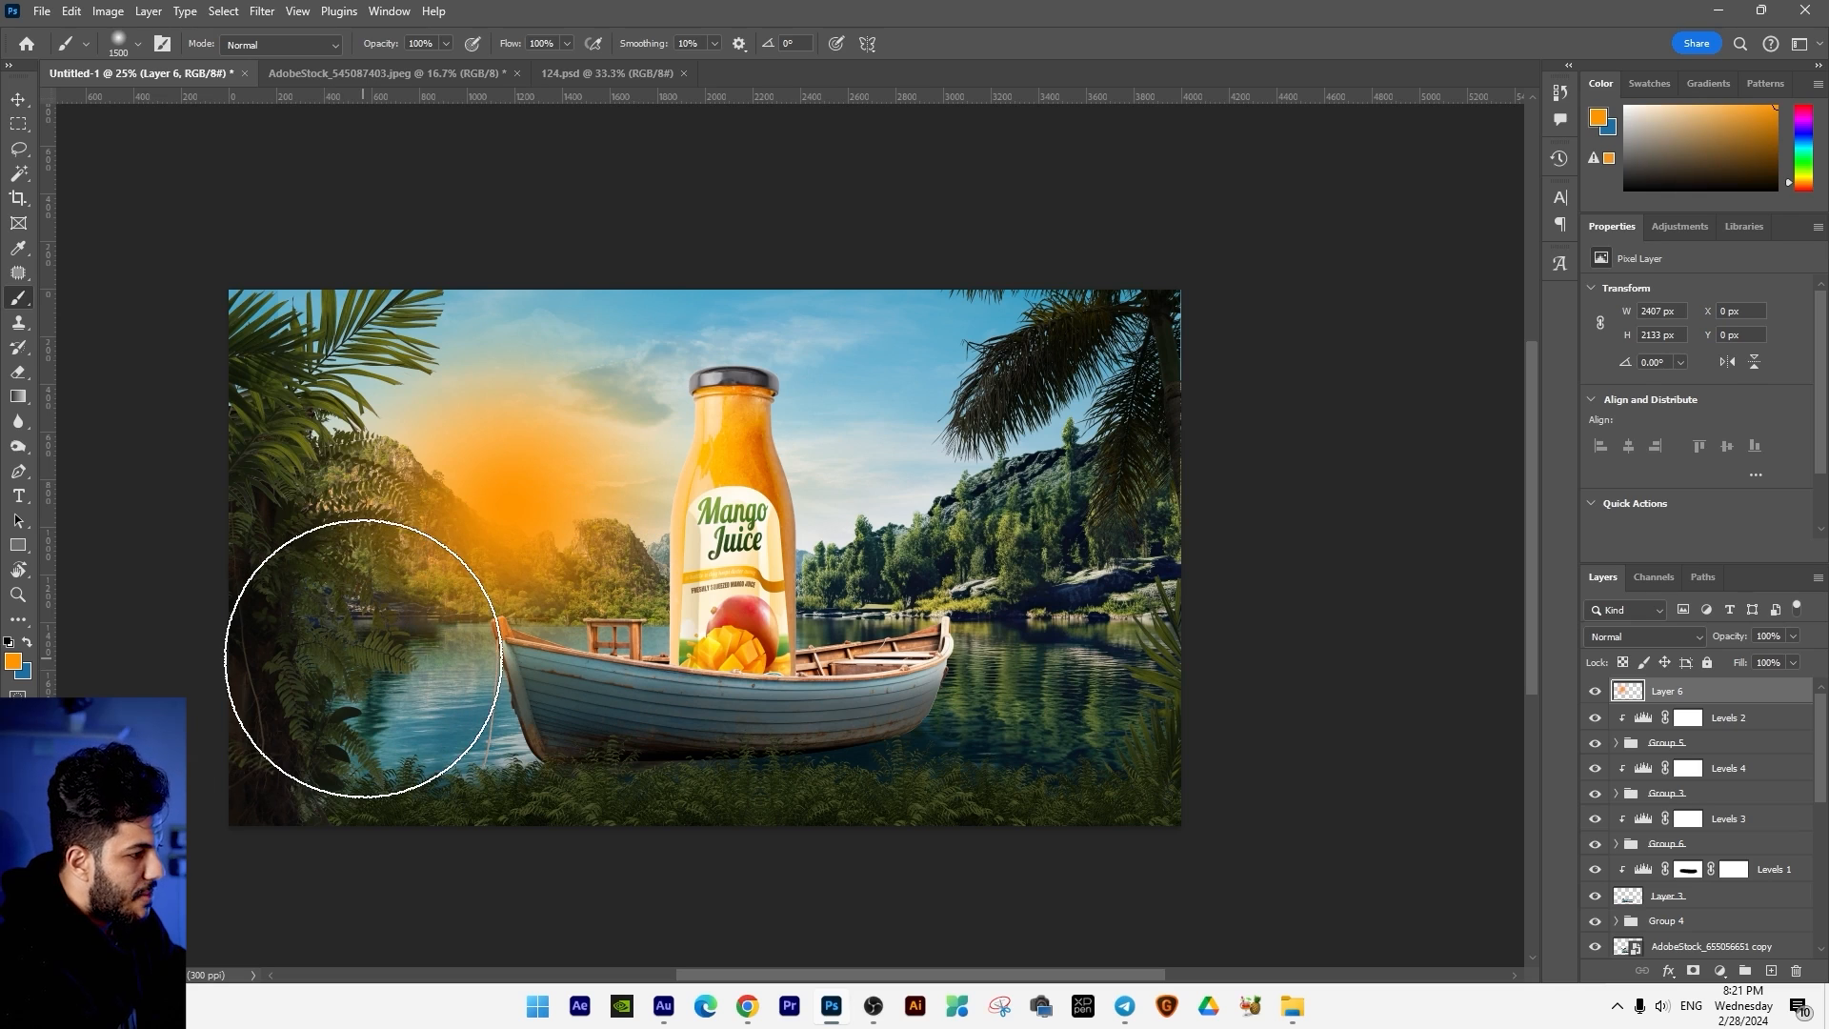
# Step: Change the foreground color to pale orange ffddac and add a 900 px dab at the center of the orange glow
pyautogui.click(13, 664)
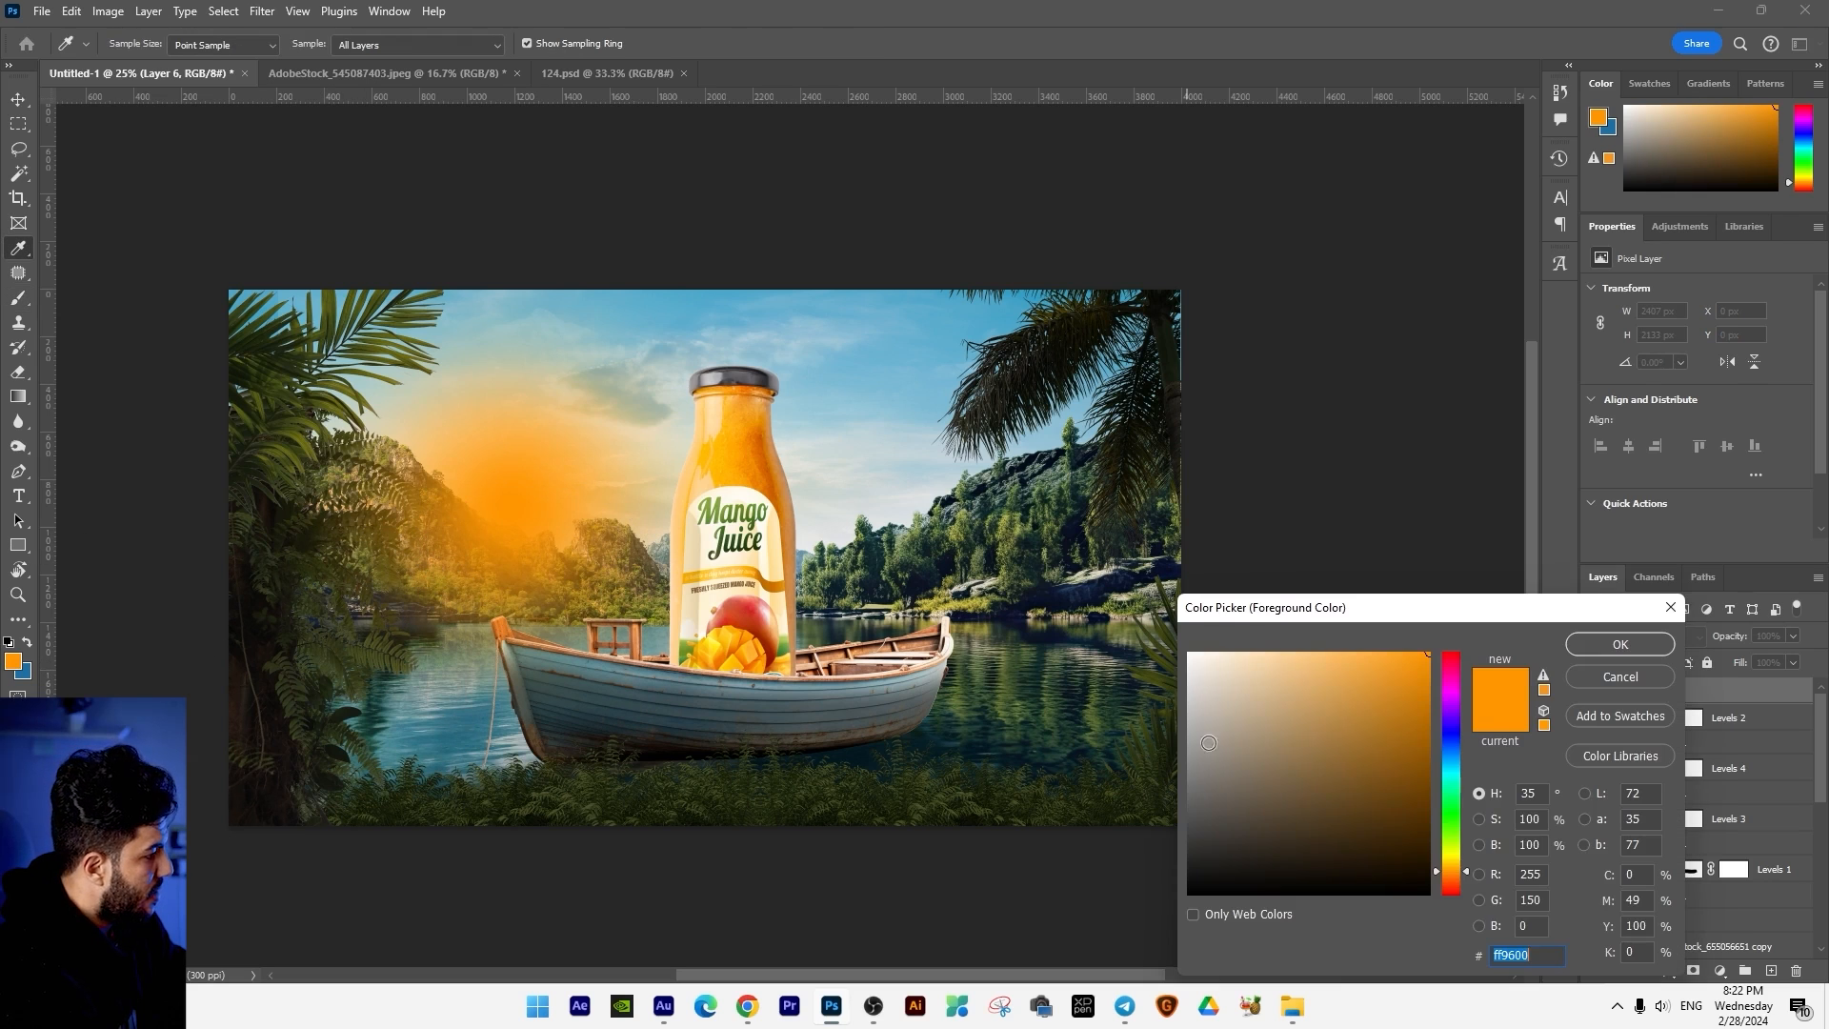
pyautogui.click(1267, 652)
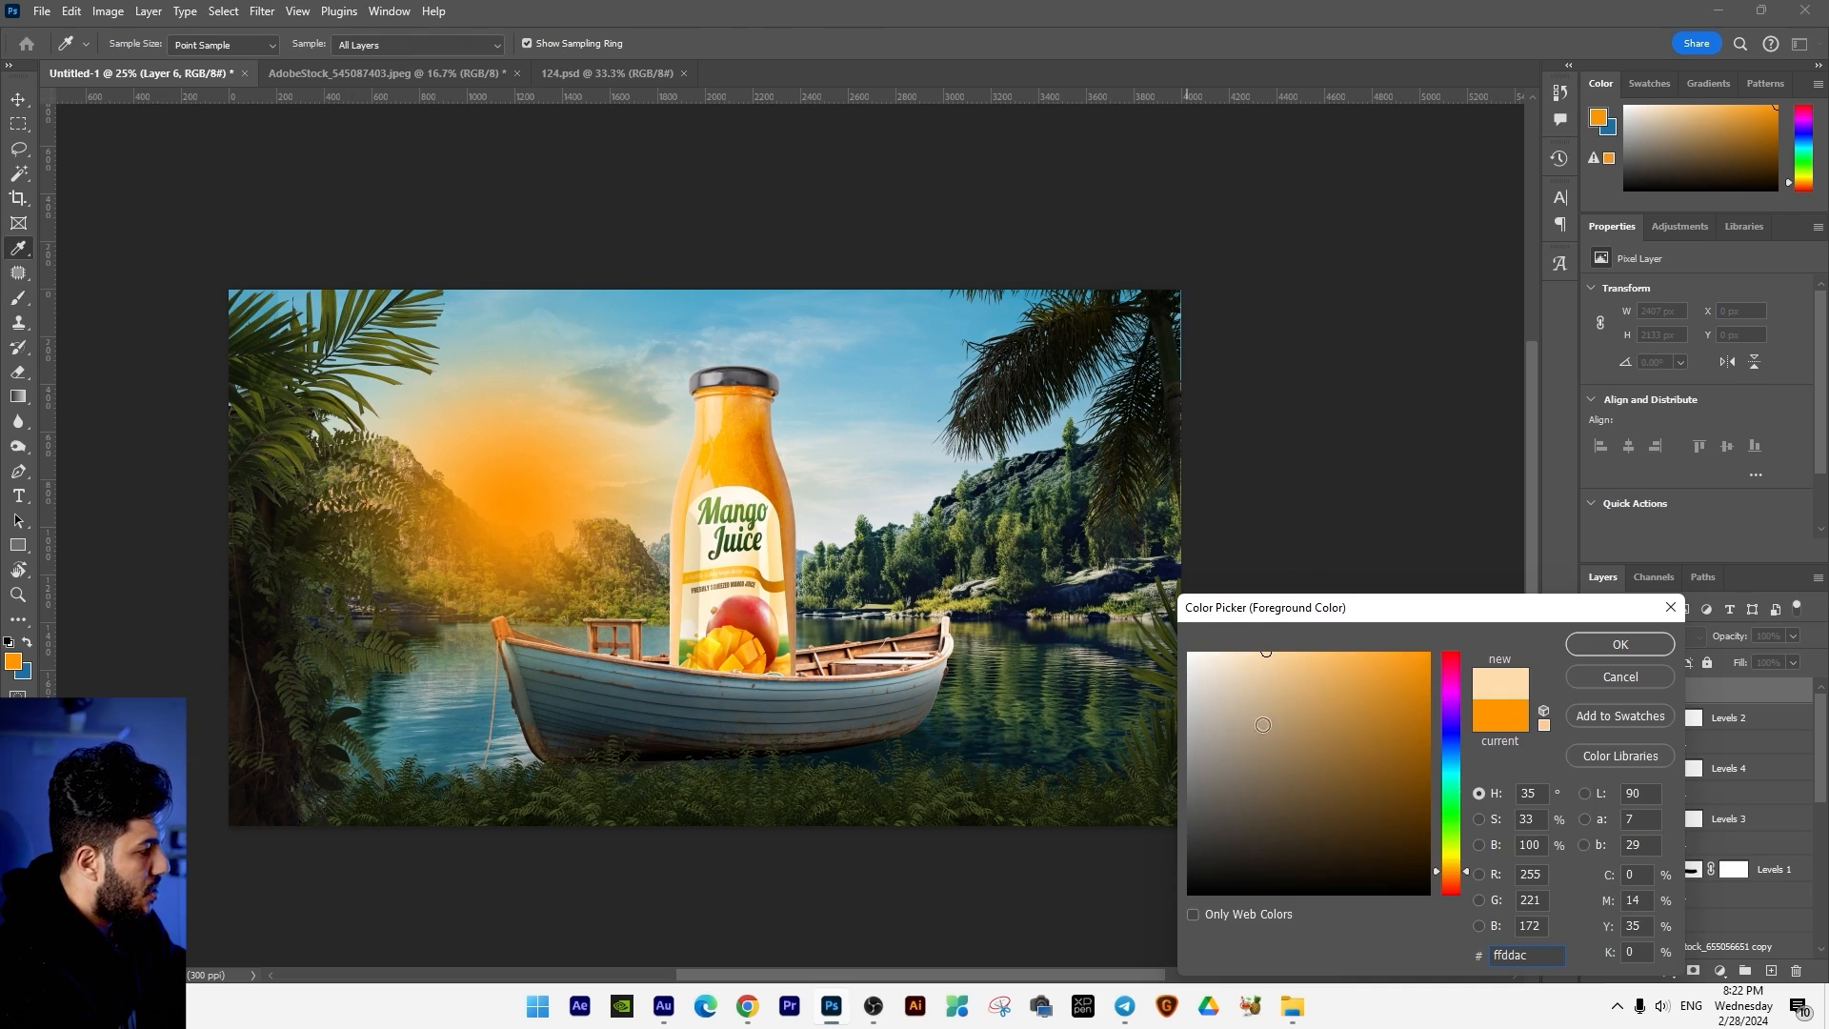
pyautogui.click(1625, 646)
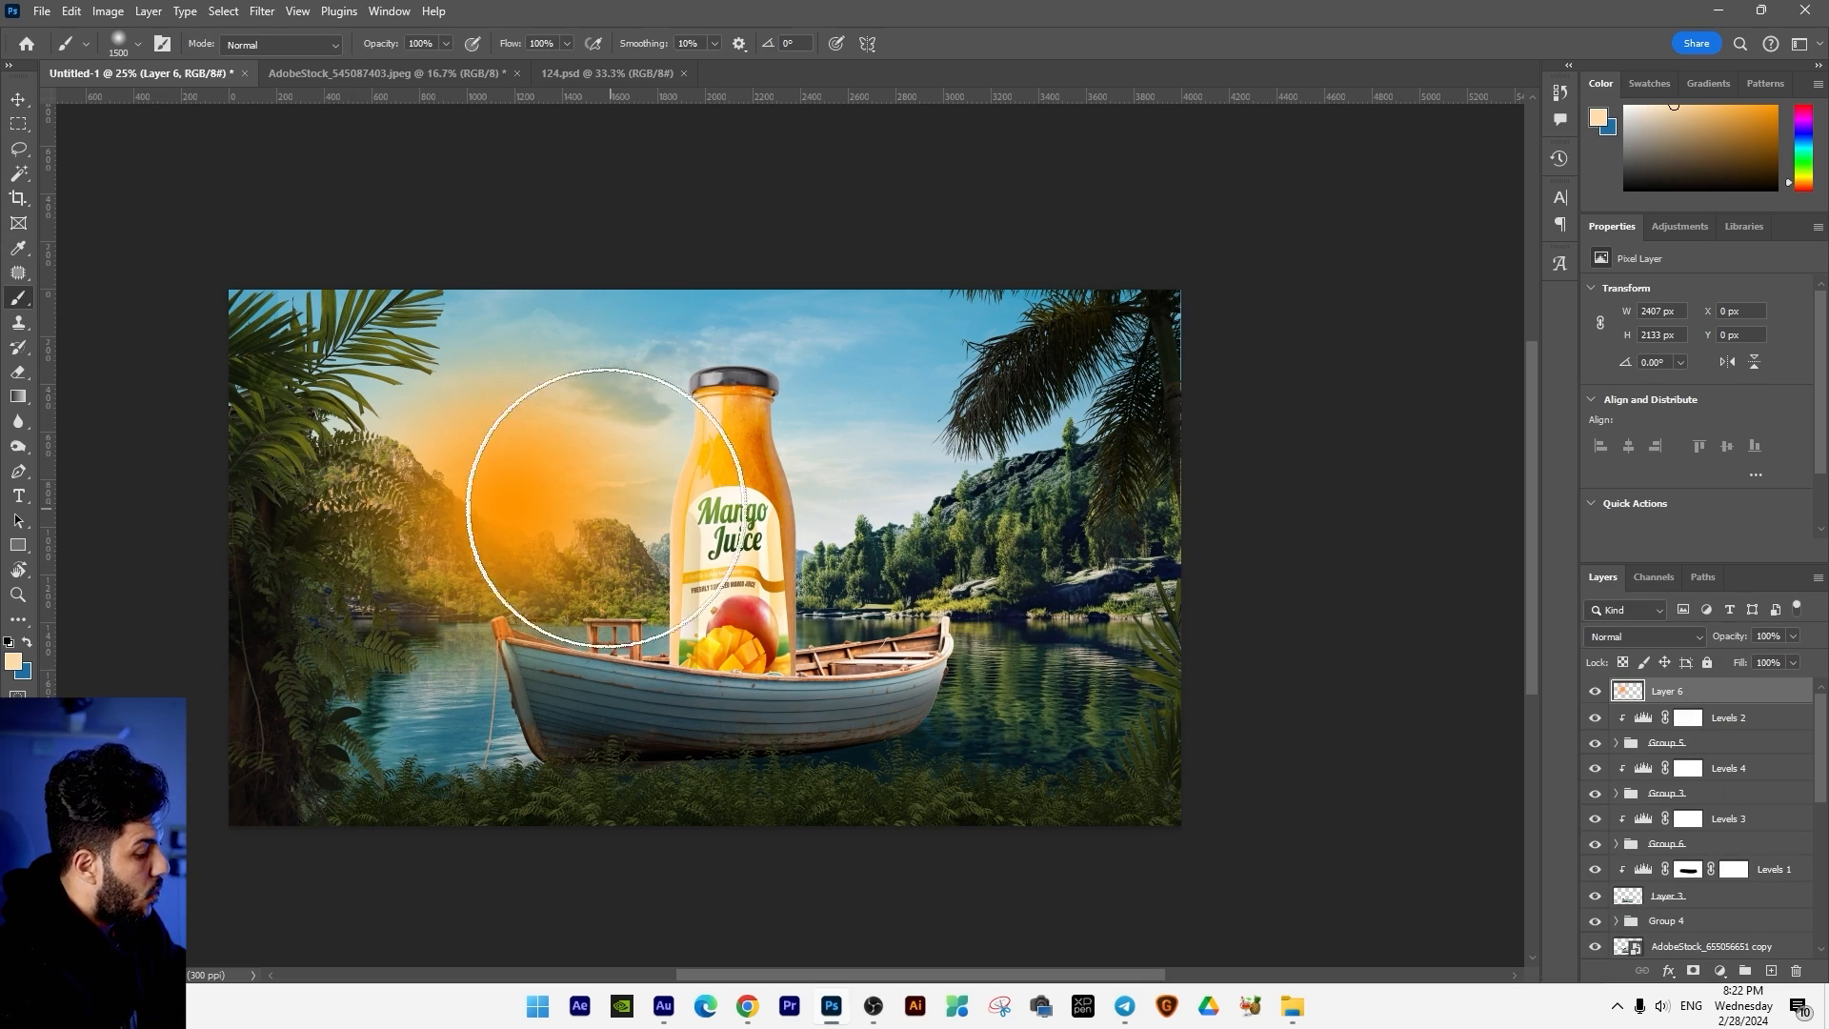
pyautogui.press('[')
pyautogui.press('[')
pyautogui.press('[')
pyautogui.press('[')
pyautogui.press('[')
pyautogui.press('[')
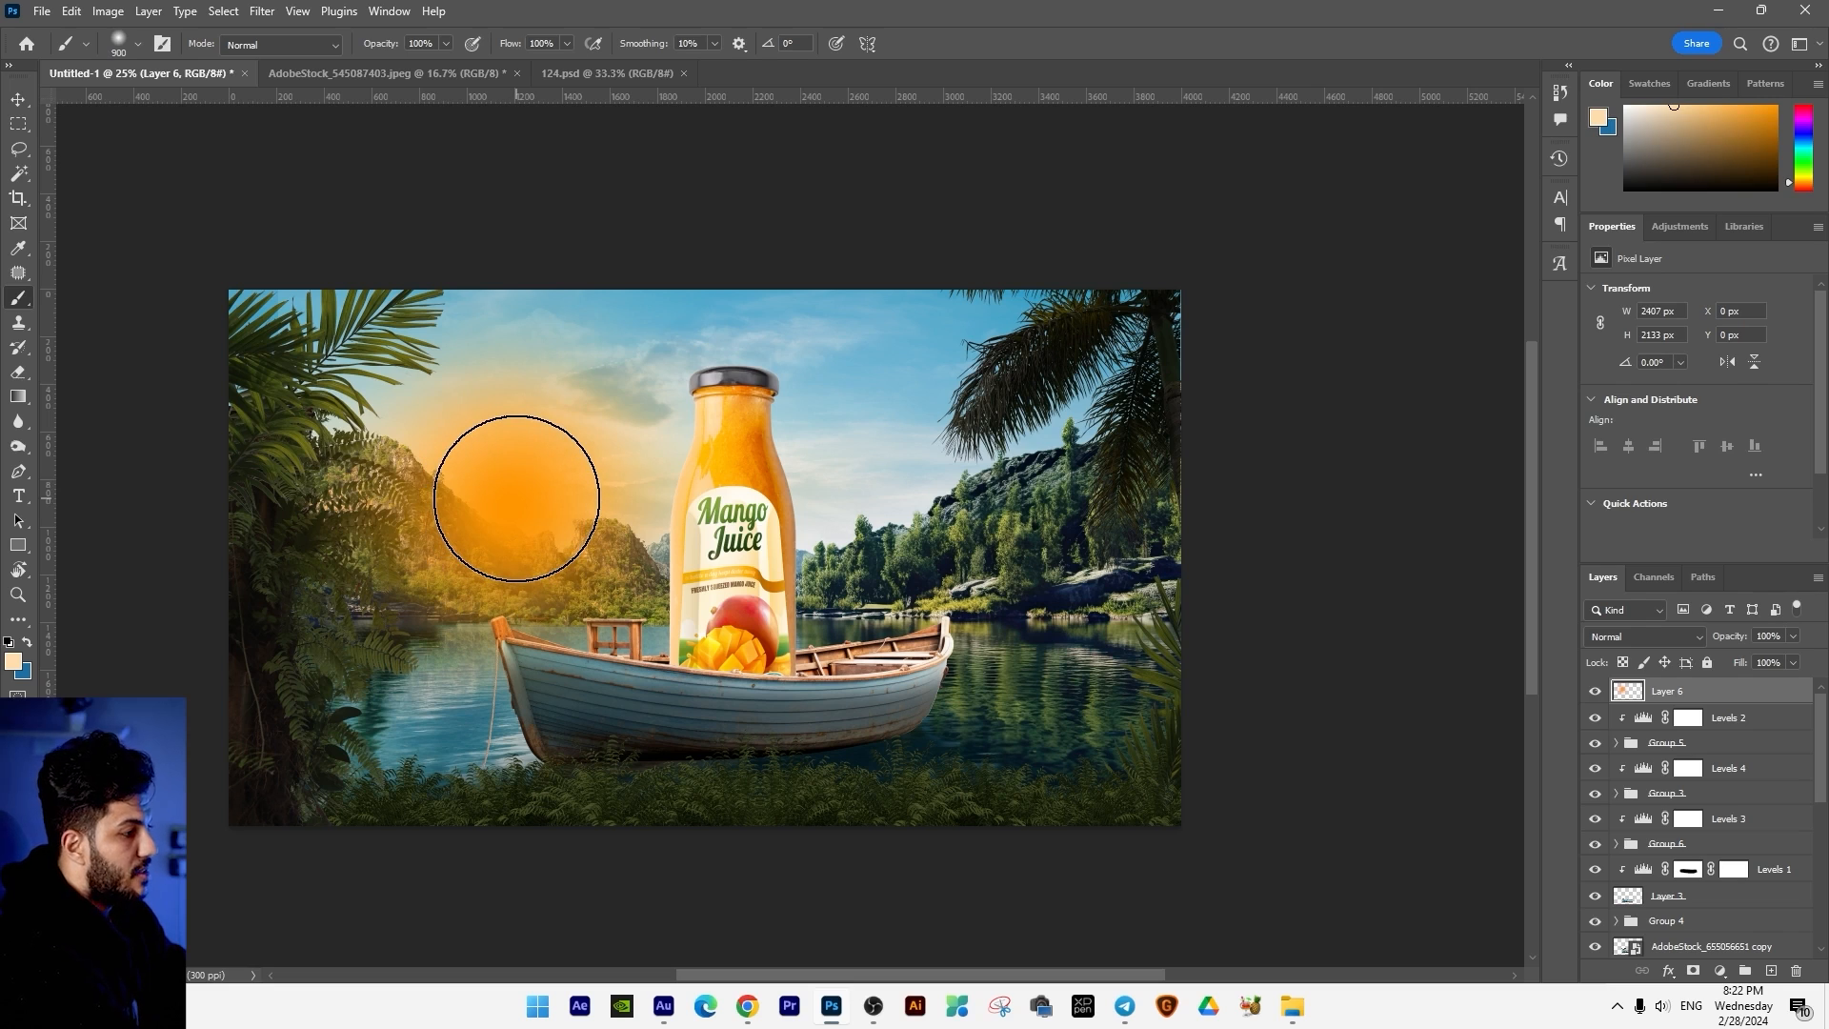
pyautogui.click(515, 495)
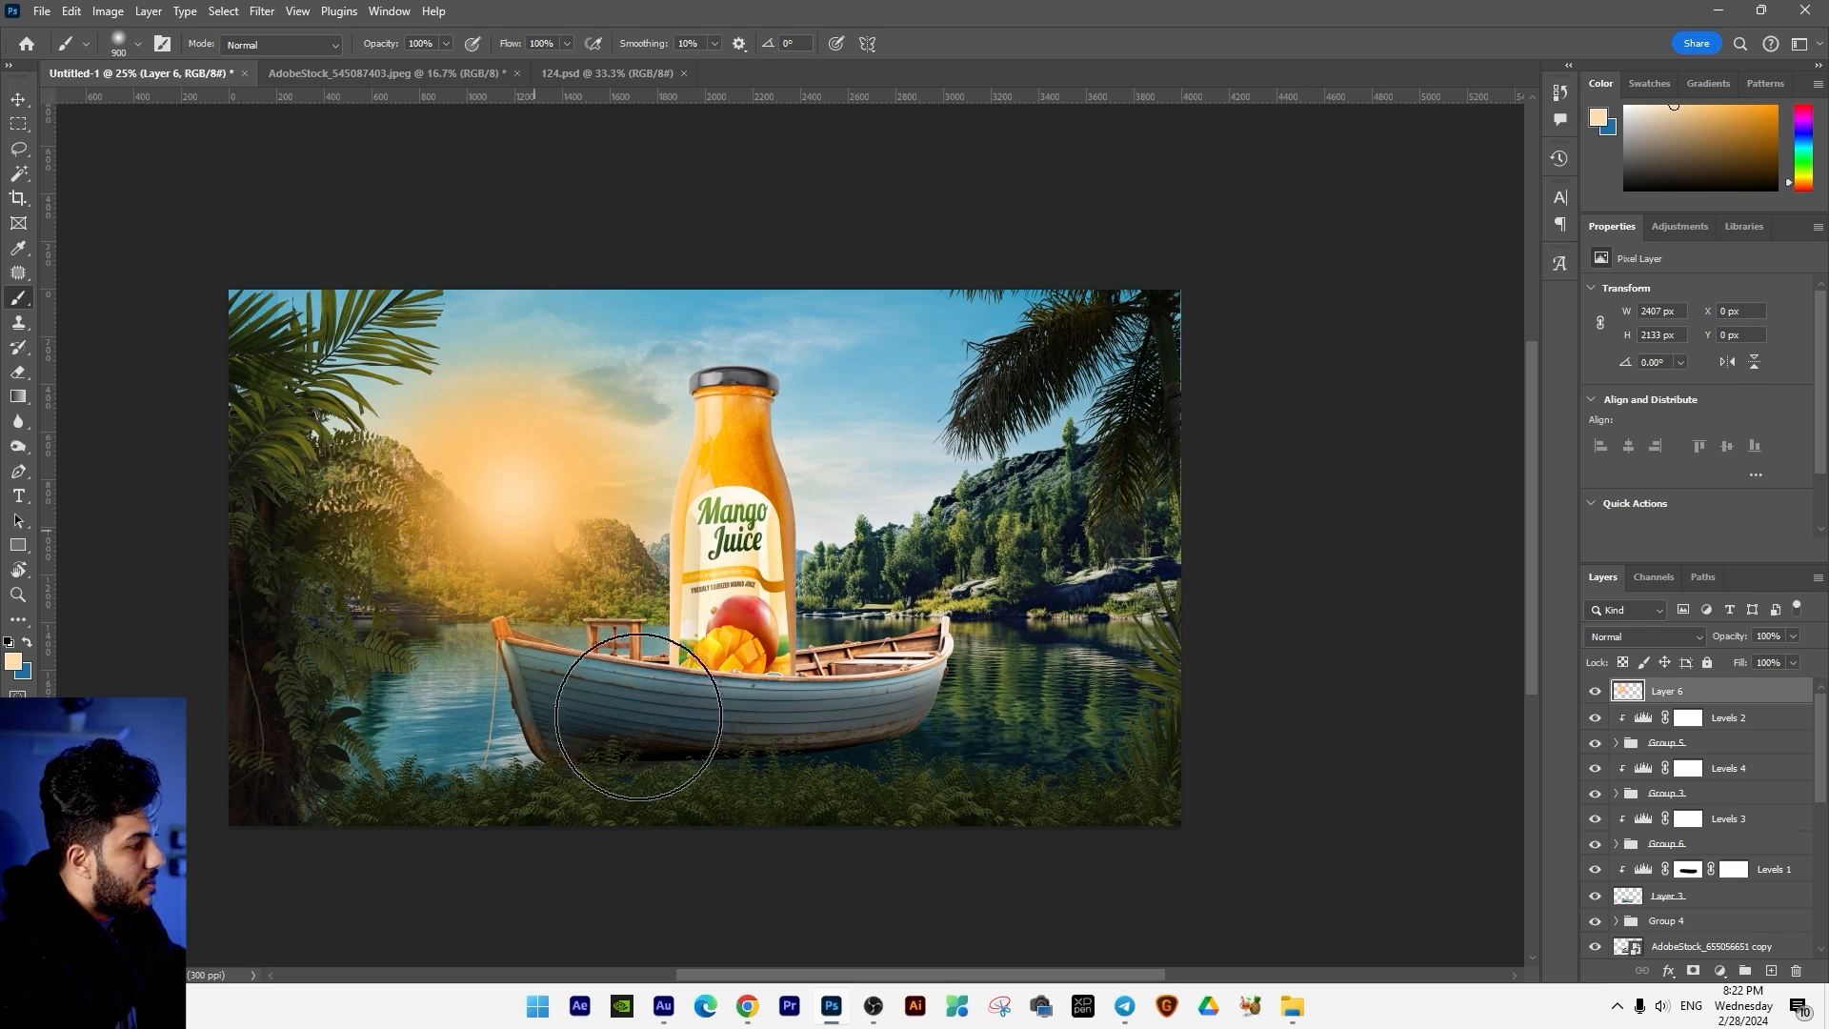
# Step: Set the glow layer, Layer 6, to Screen blending and shift it slightly to the right over the sun
pyautogui.moveTo(841, 1013)
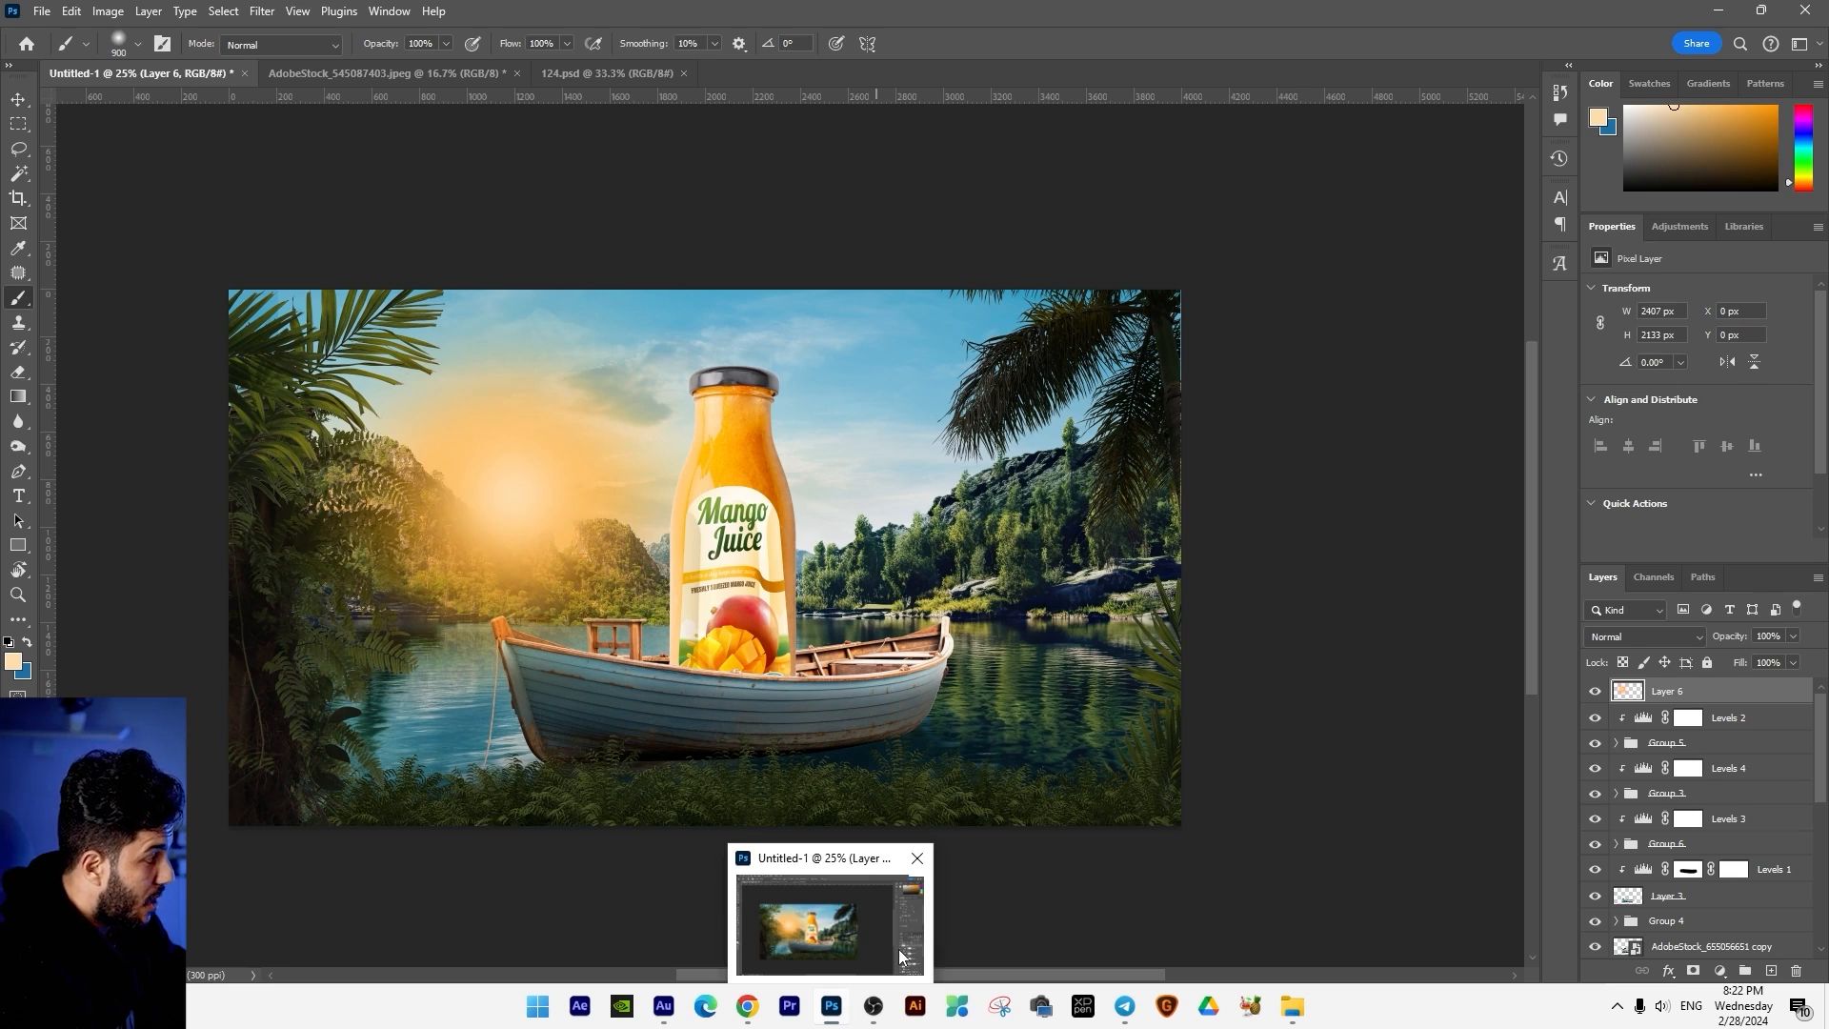
pyautogui.click(1629, 640)
pyautogui.click(1577, 627)
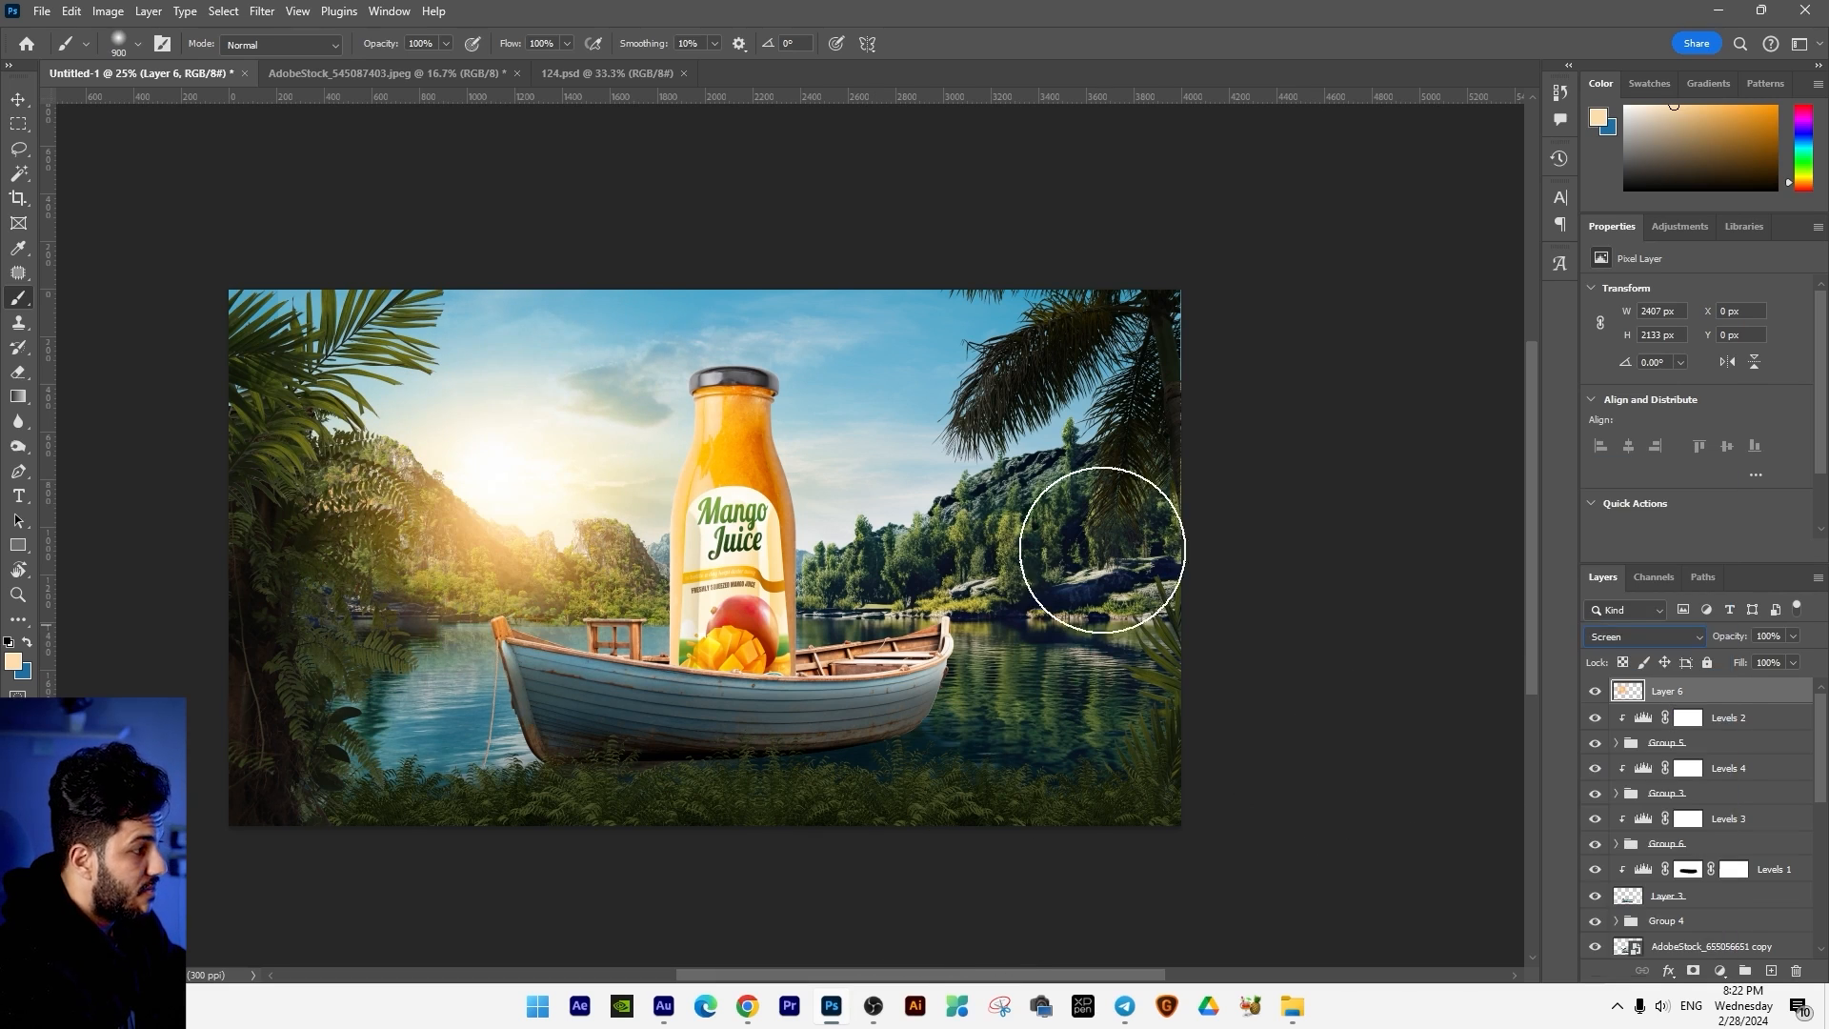
pyautogui.press('v')
pyautogui.moveTo(678, 551); pyautogui.dragTo(762, 576)
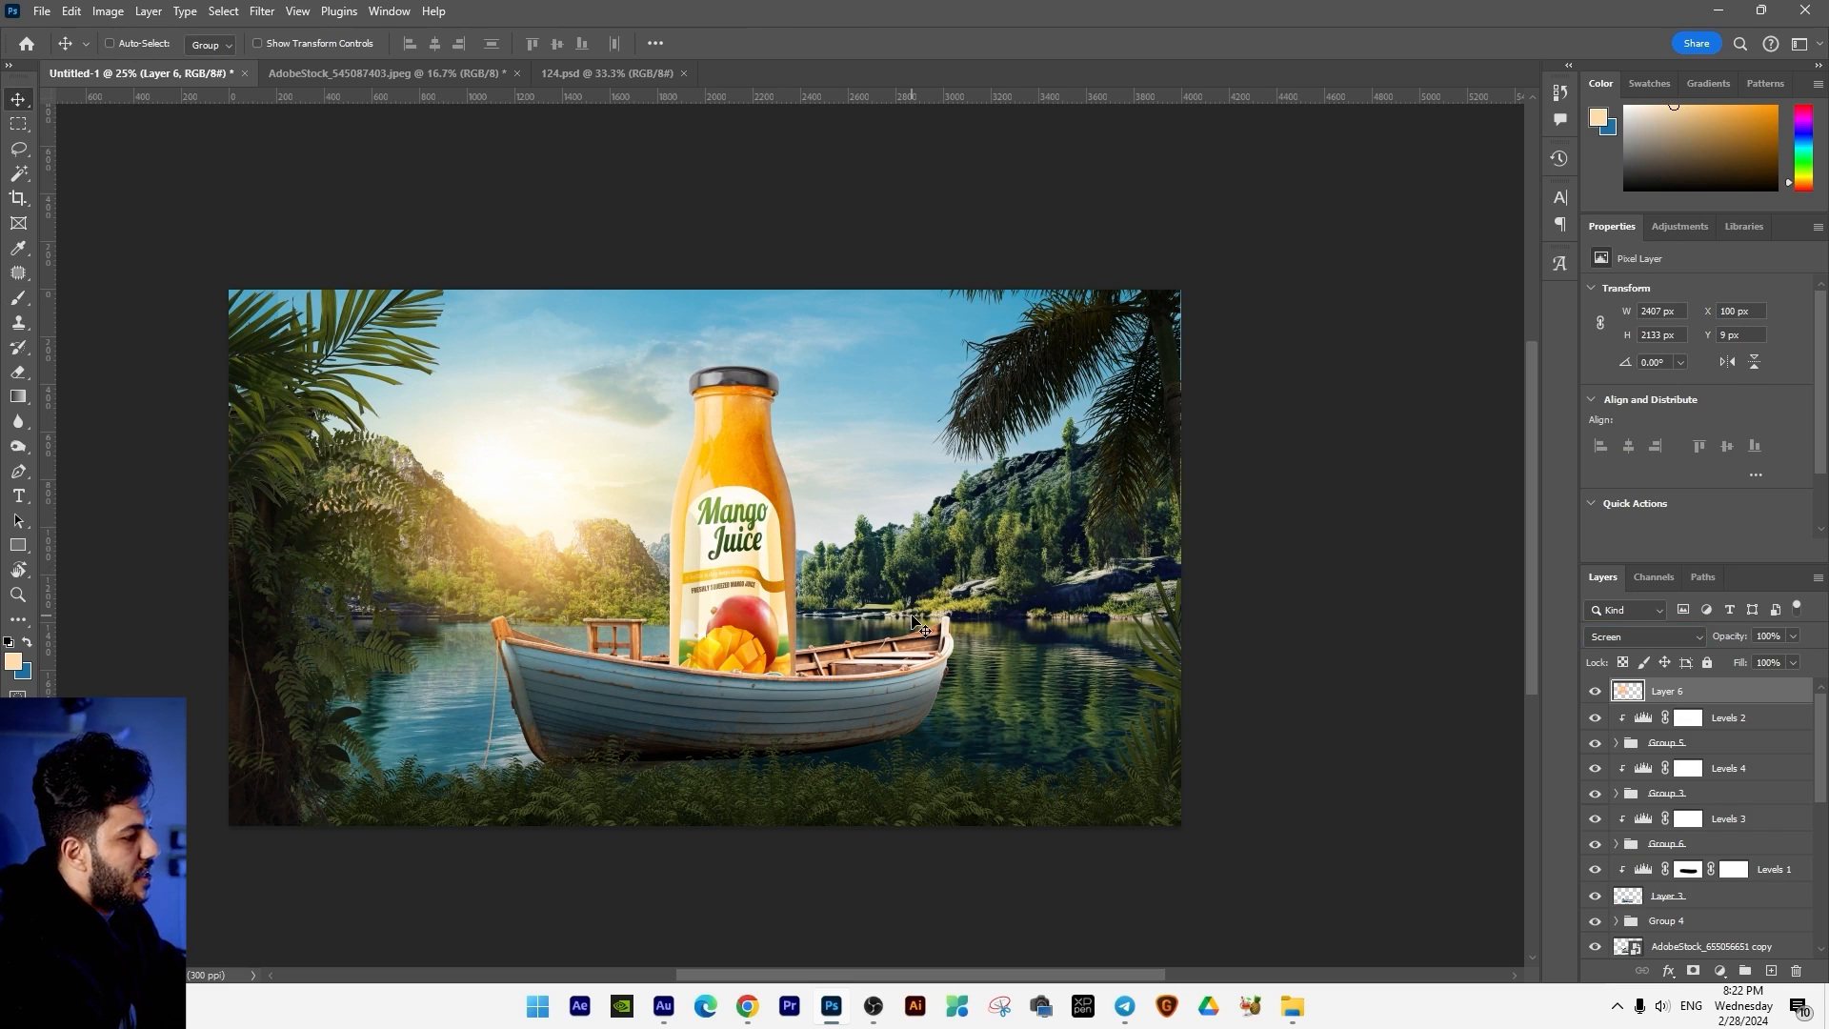
# Step: Select the bottle group, Group 4, and scale it up slightly while raising it in the boat
pyautogui.rightClick(758, 615)
pyautogui.click(800, 641)
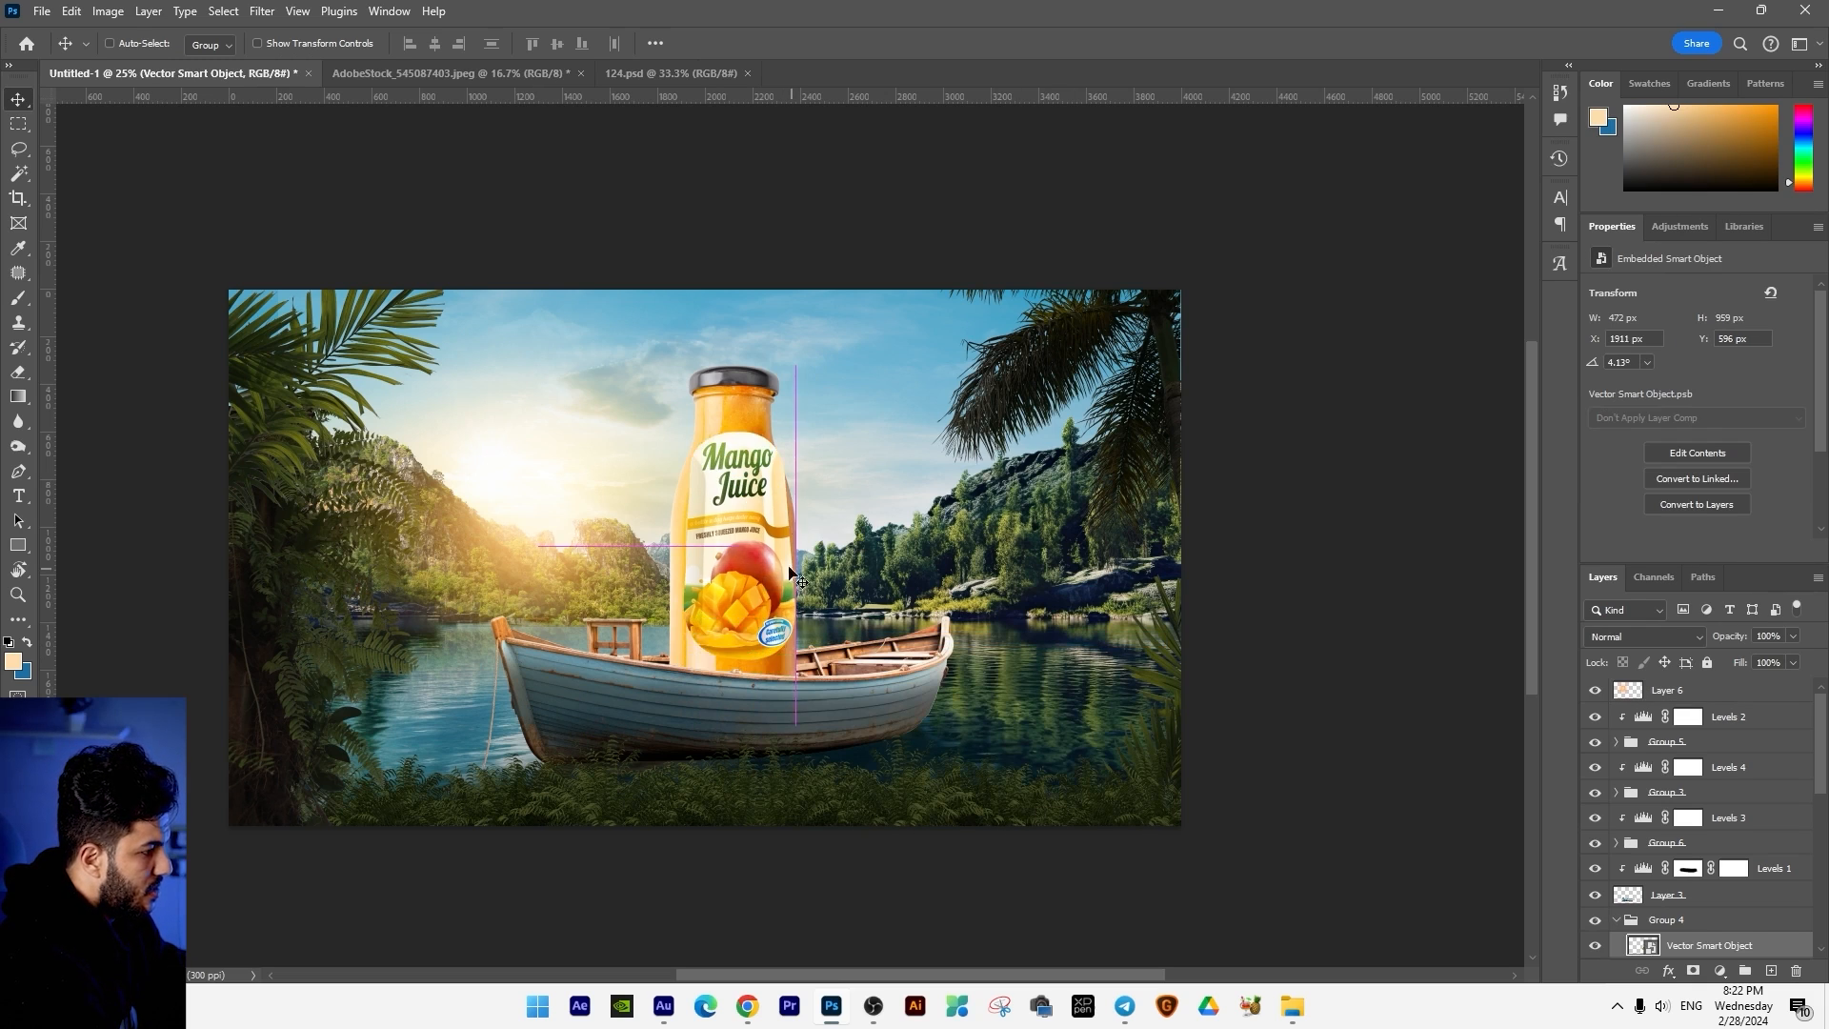
pyautogui.moveTo(753, 655); pyautogui.dragTo(752, 644)
pyautogui.hotkey('ctrl', 't')
pyautogui.moveTo(797, 349); pyautogui.dragTo(799, 341)
pyautogui.moveTo(772, 410); pyautogui.dragTo(781, 414)
pyautogui.press('Return')
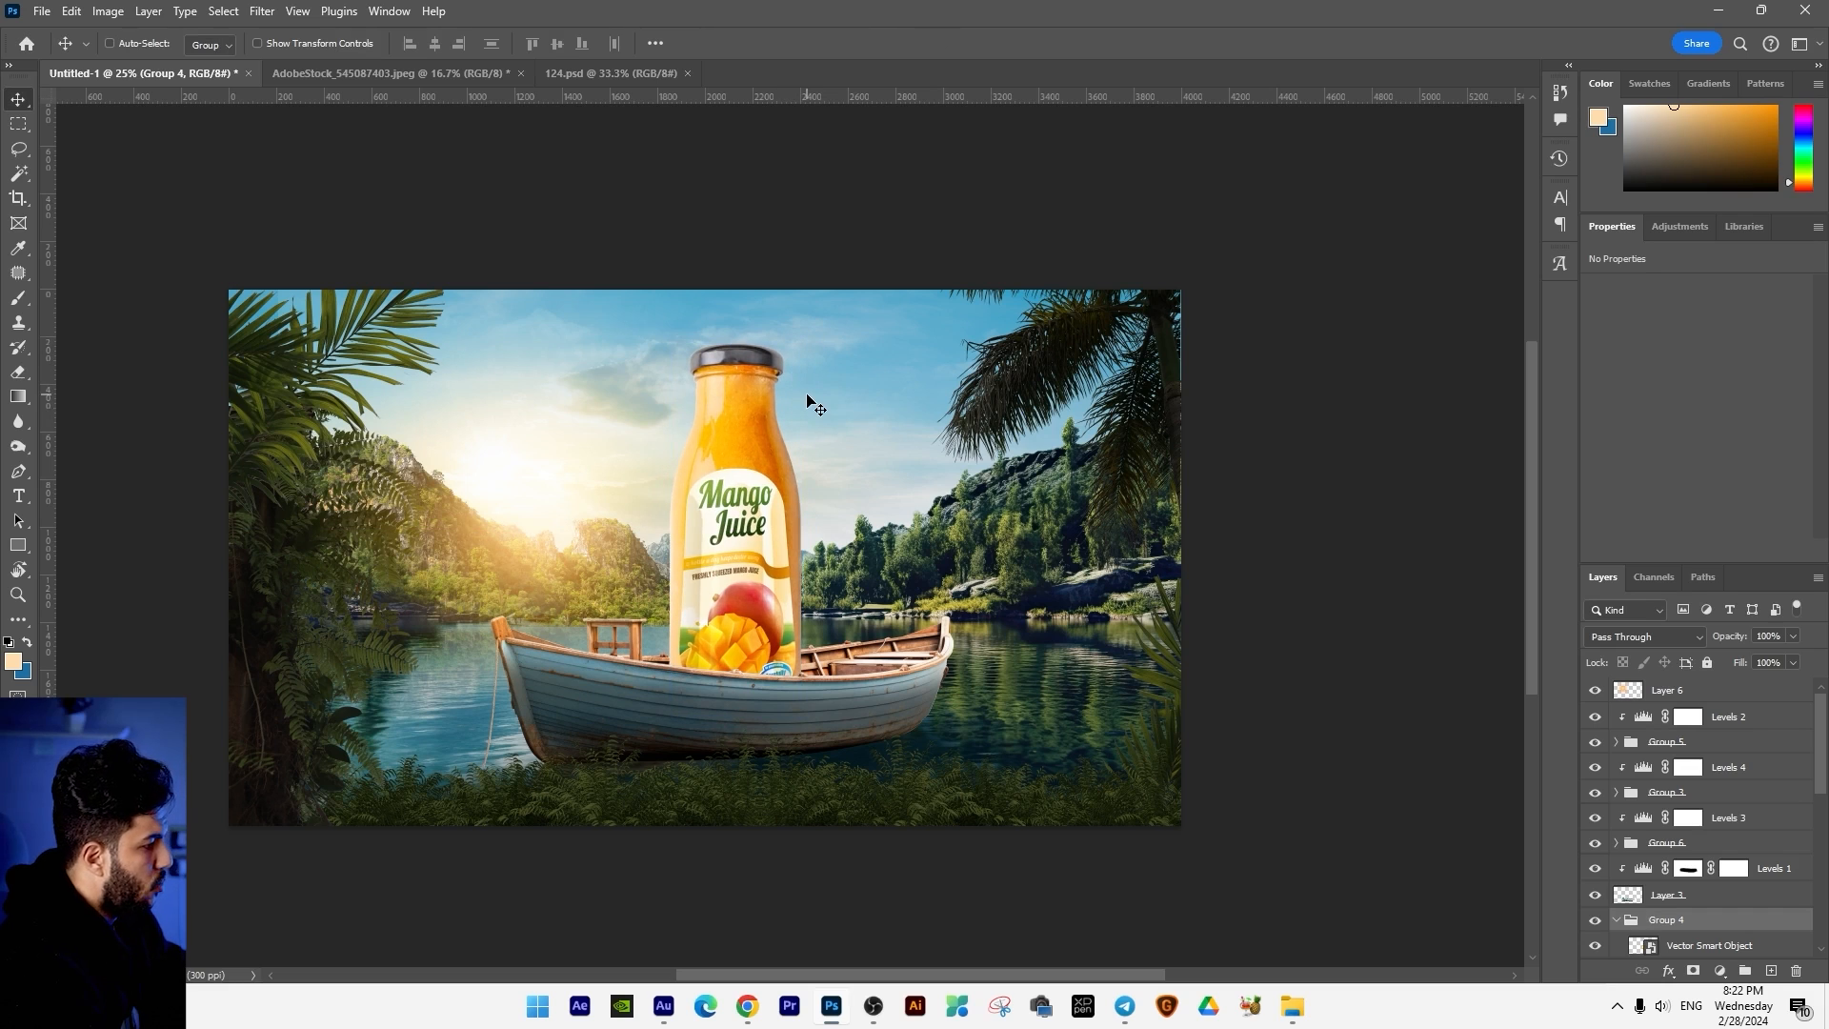
# Step: Create a new layer directly above the collapsed Group 4, clip it to the bottle group, and set the foreground color to black
pyautogui.click(1770, 971)
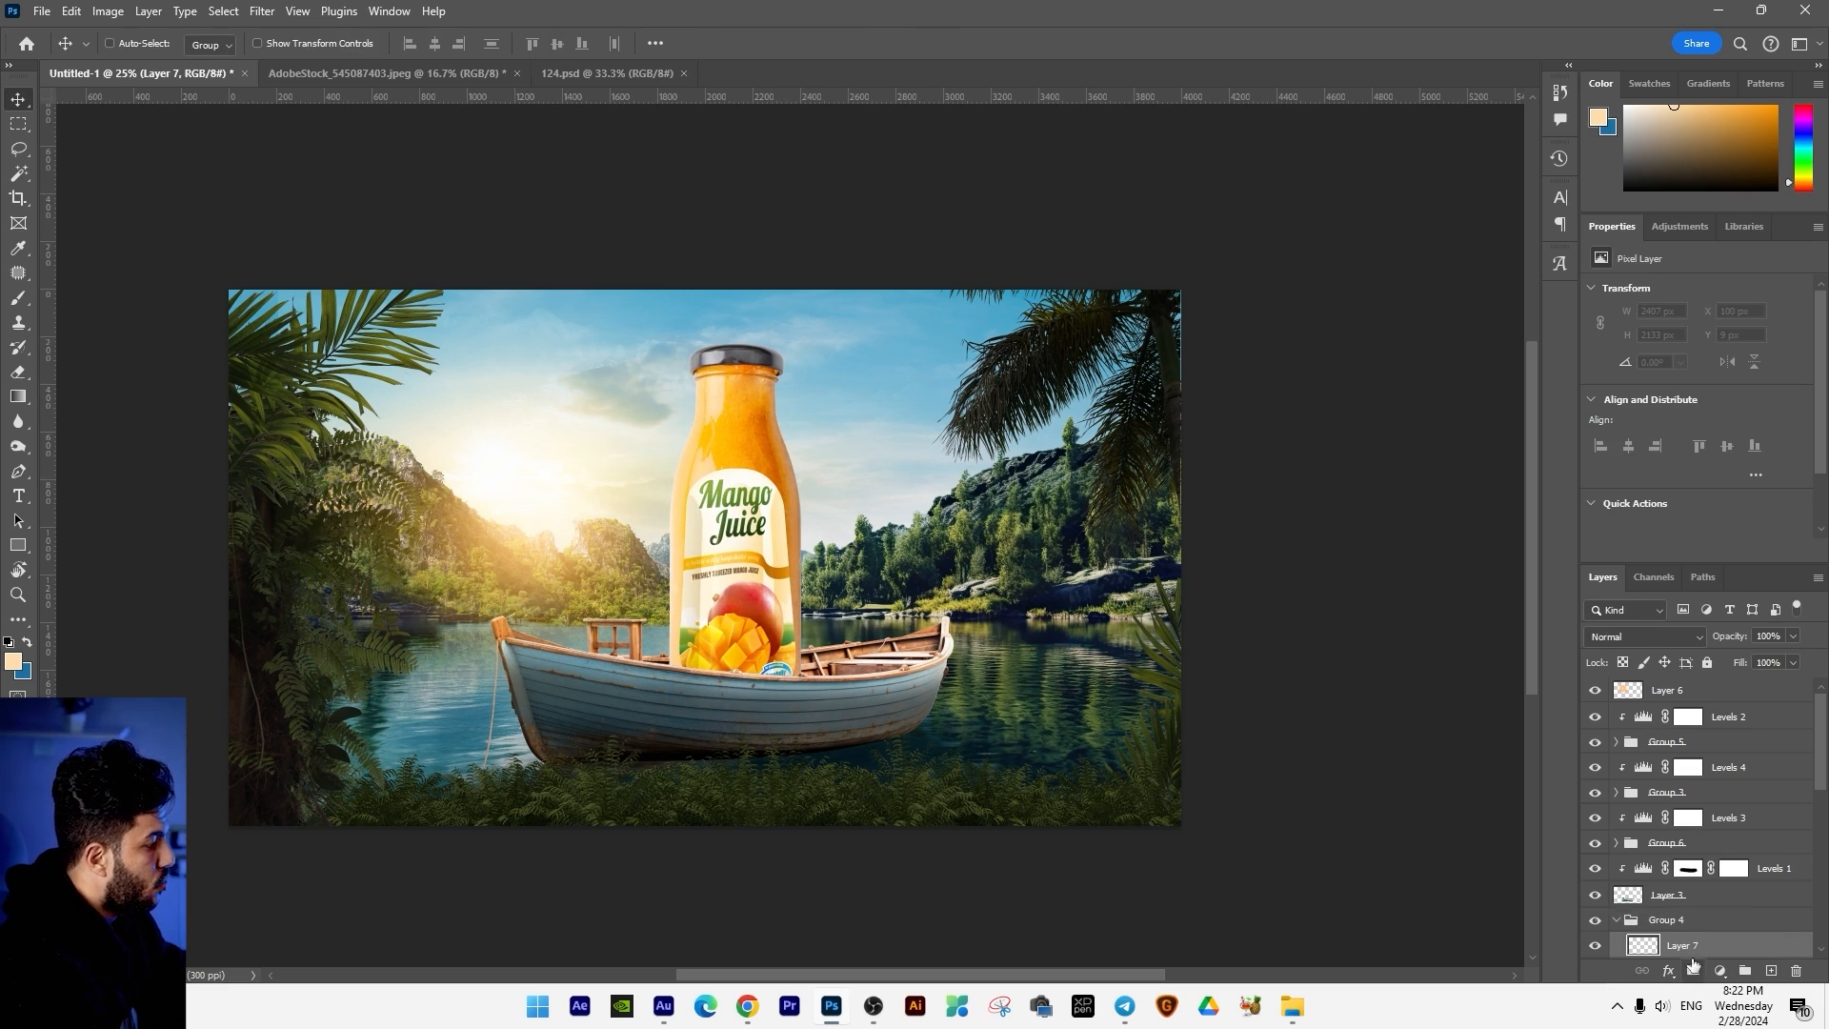
pyautogui.click(1617, 920)
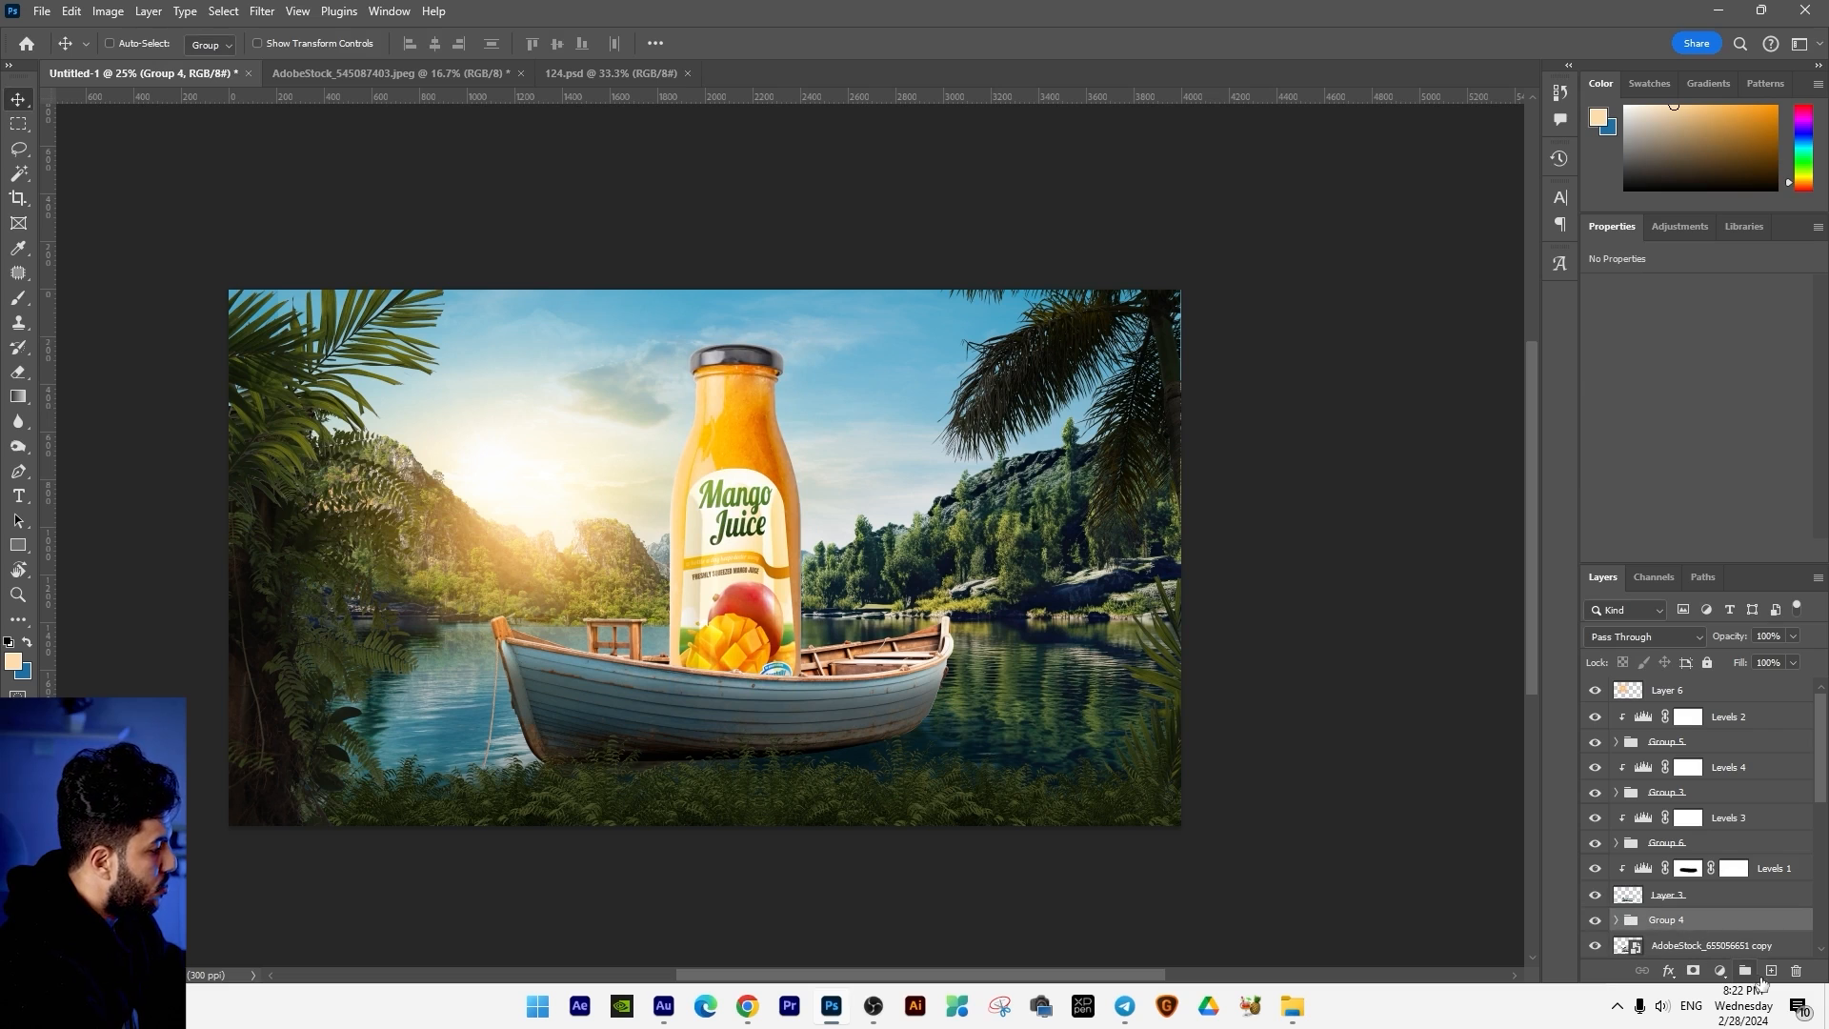
pyautogui.click(1771, 971)
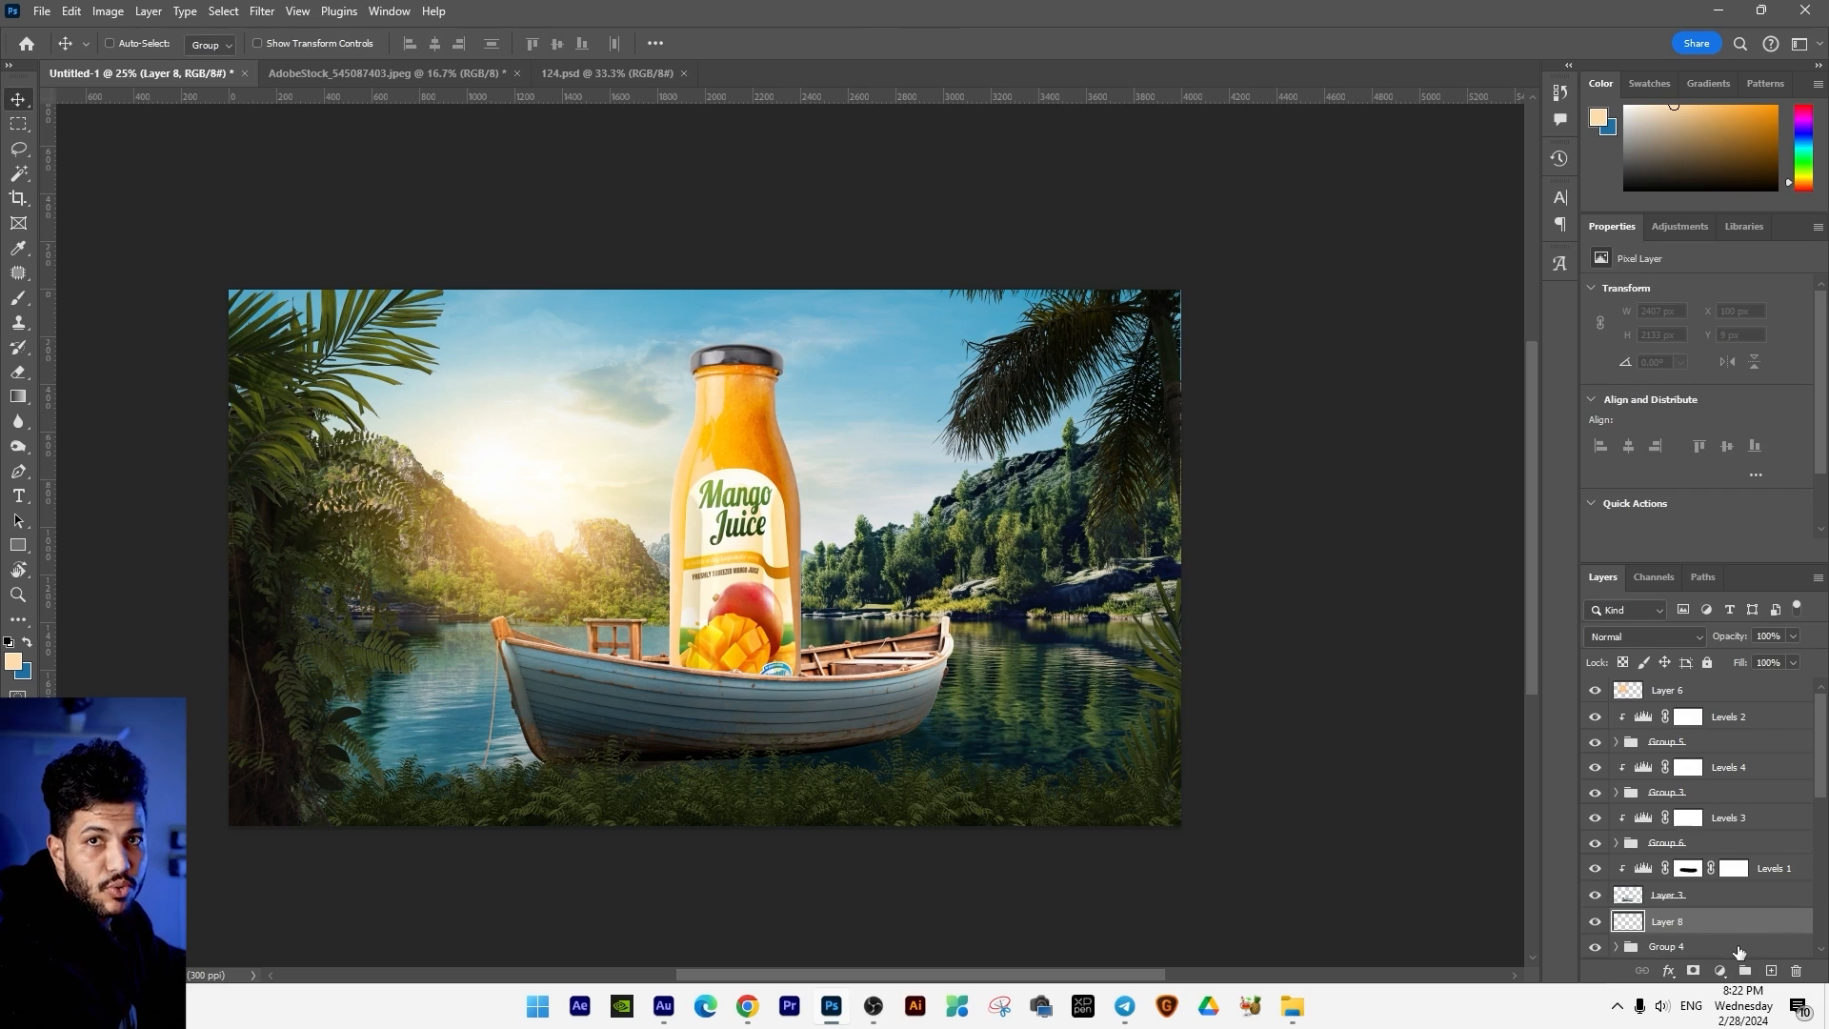
pyautogui.press('d')
pyautogui.scroll(-1, 1698, 778)
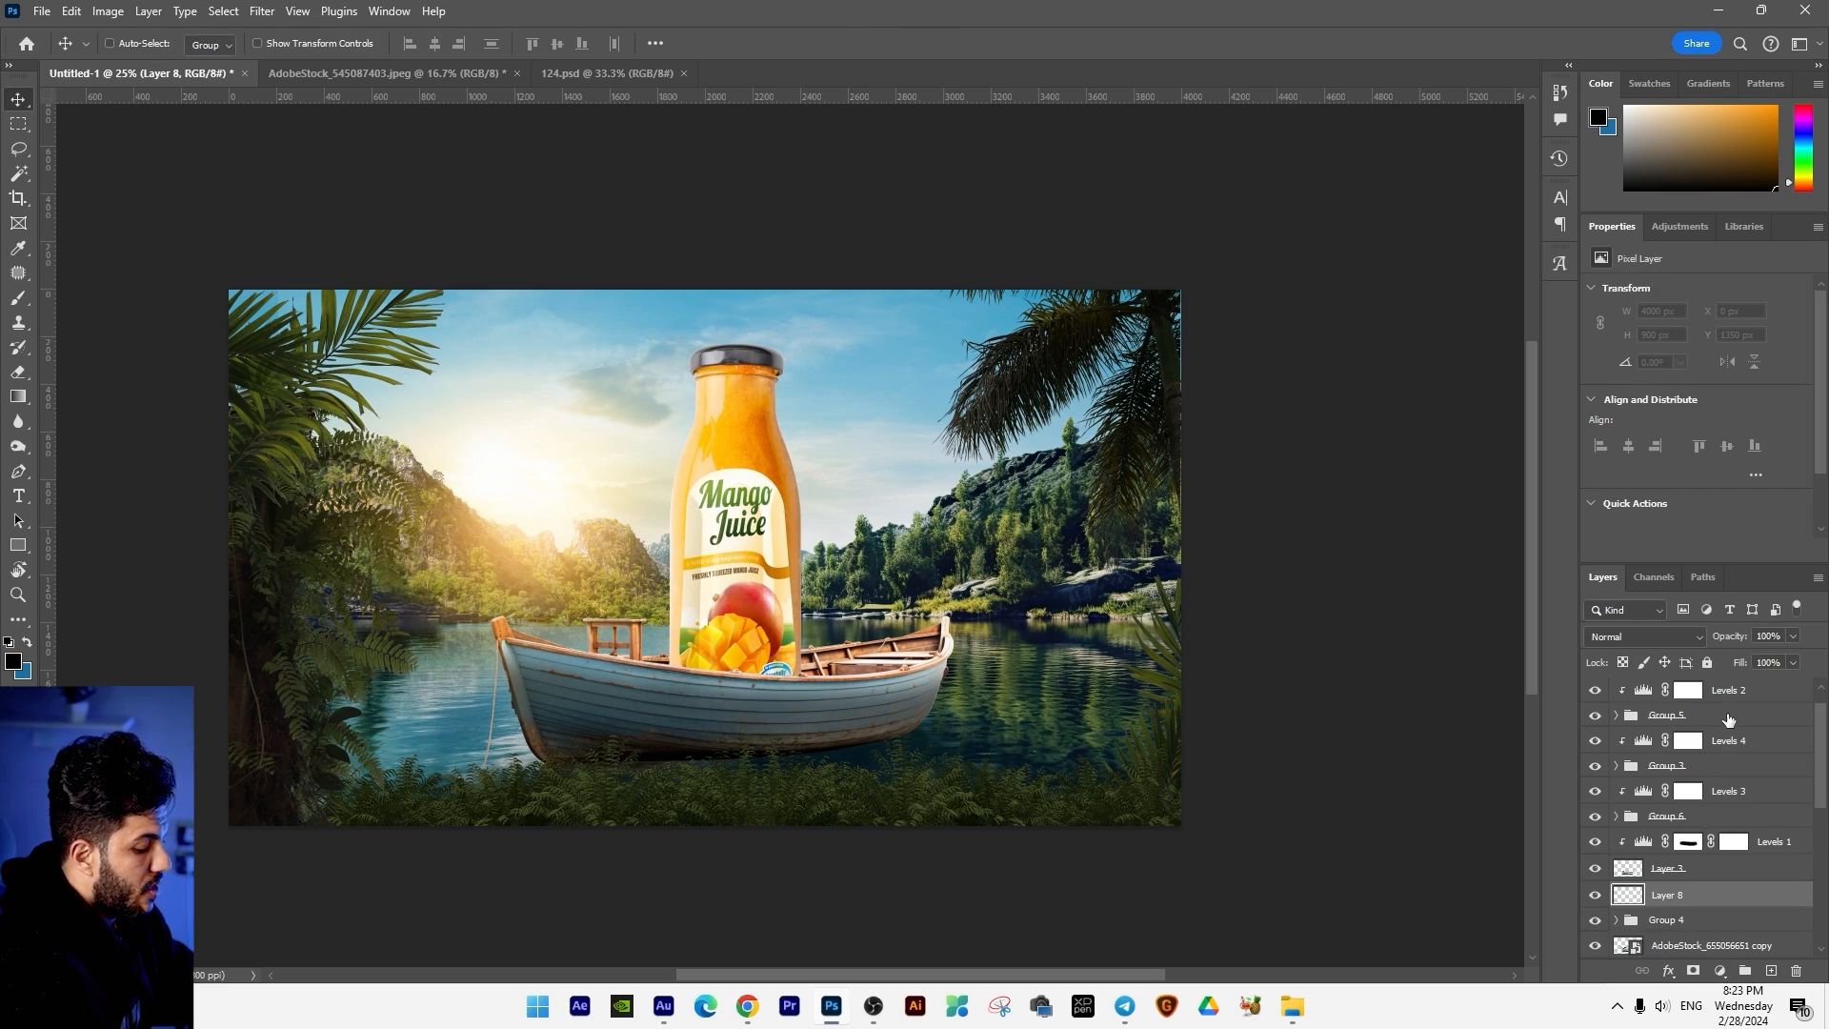
pyautogui.hotkey('ctrl', 'alt', 'g')
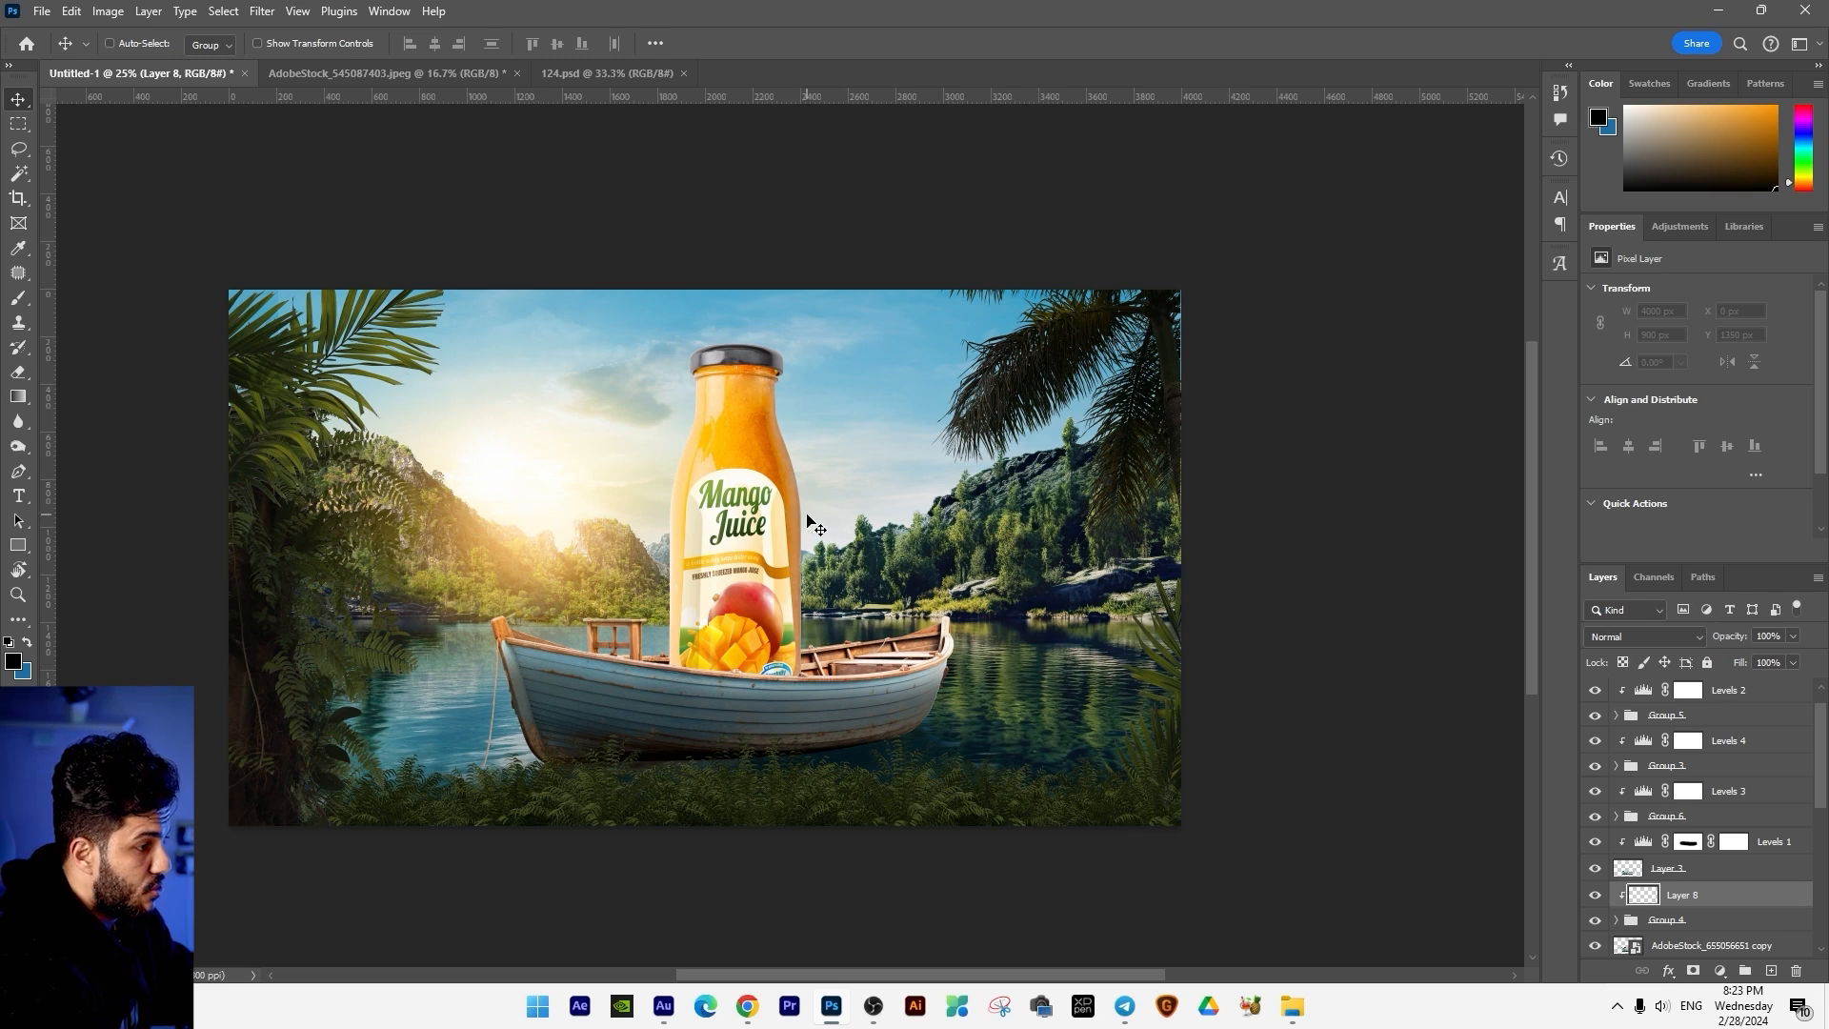
# Step: Draw a linear black-to-transparent gradient upward from the bottle's base on Layer 8 and set the layer opacity to 83%
pyautogui.click(18, 401)
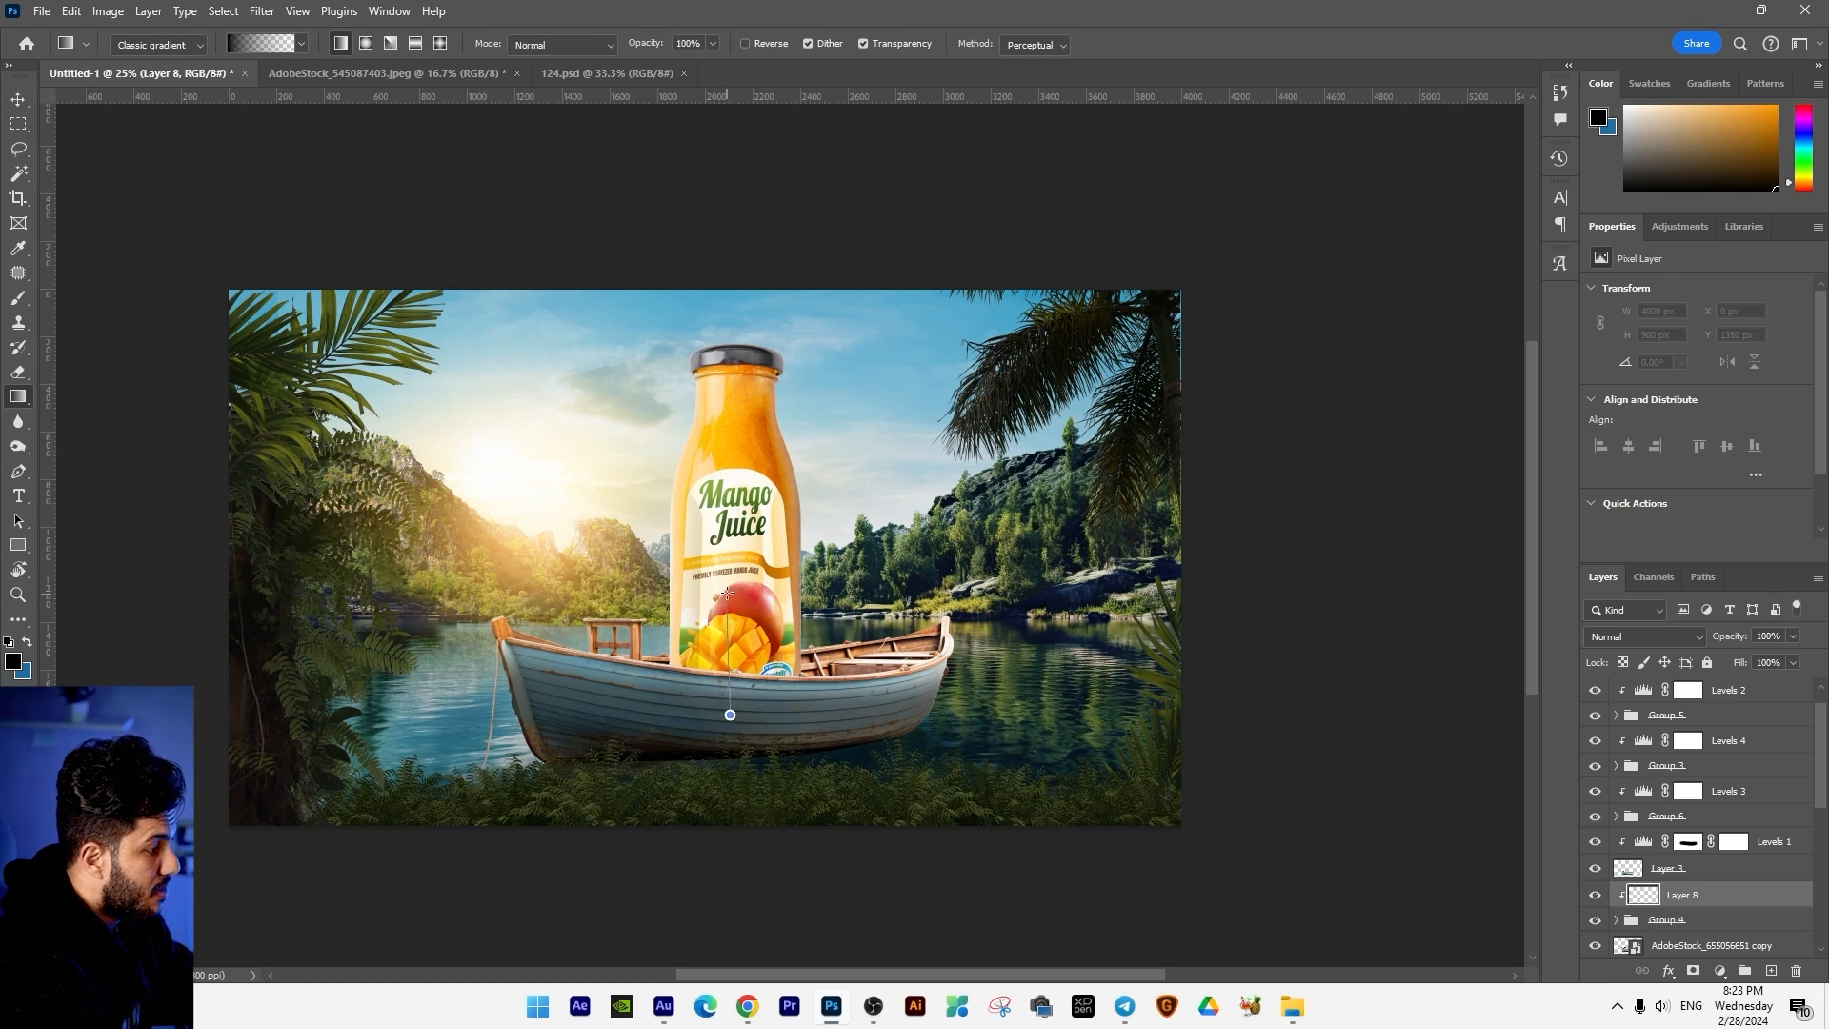
pyautogui.moveTo(728, 595); pyautogui.dragTo(728, 595)
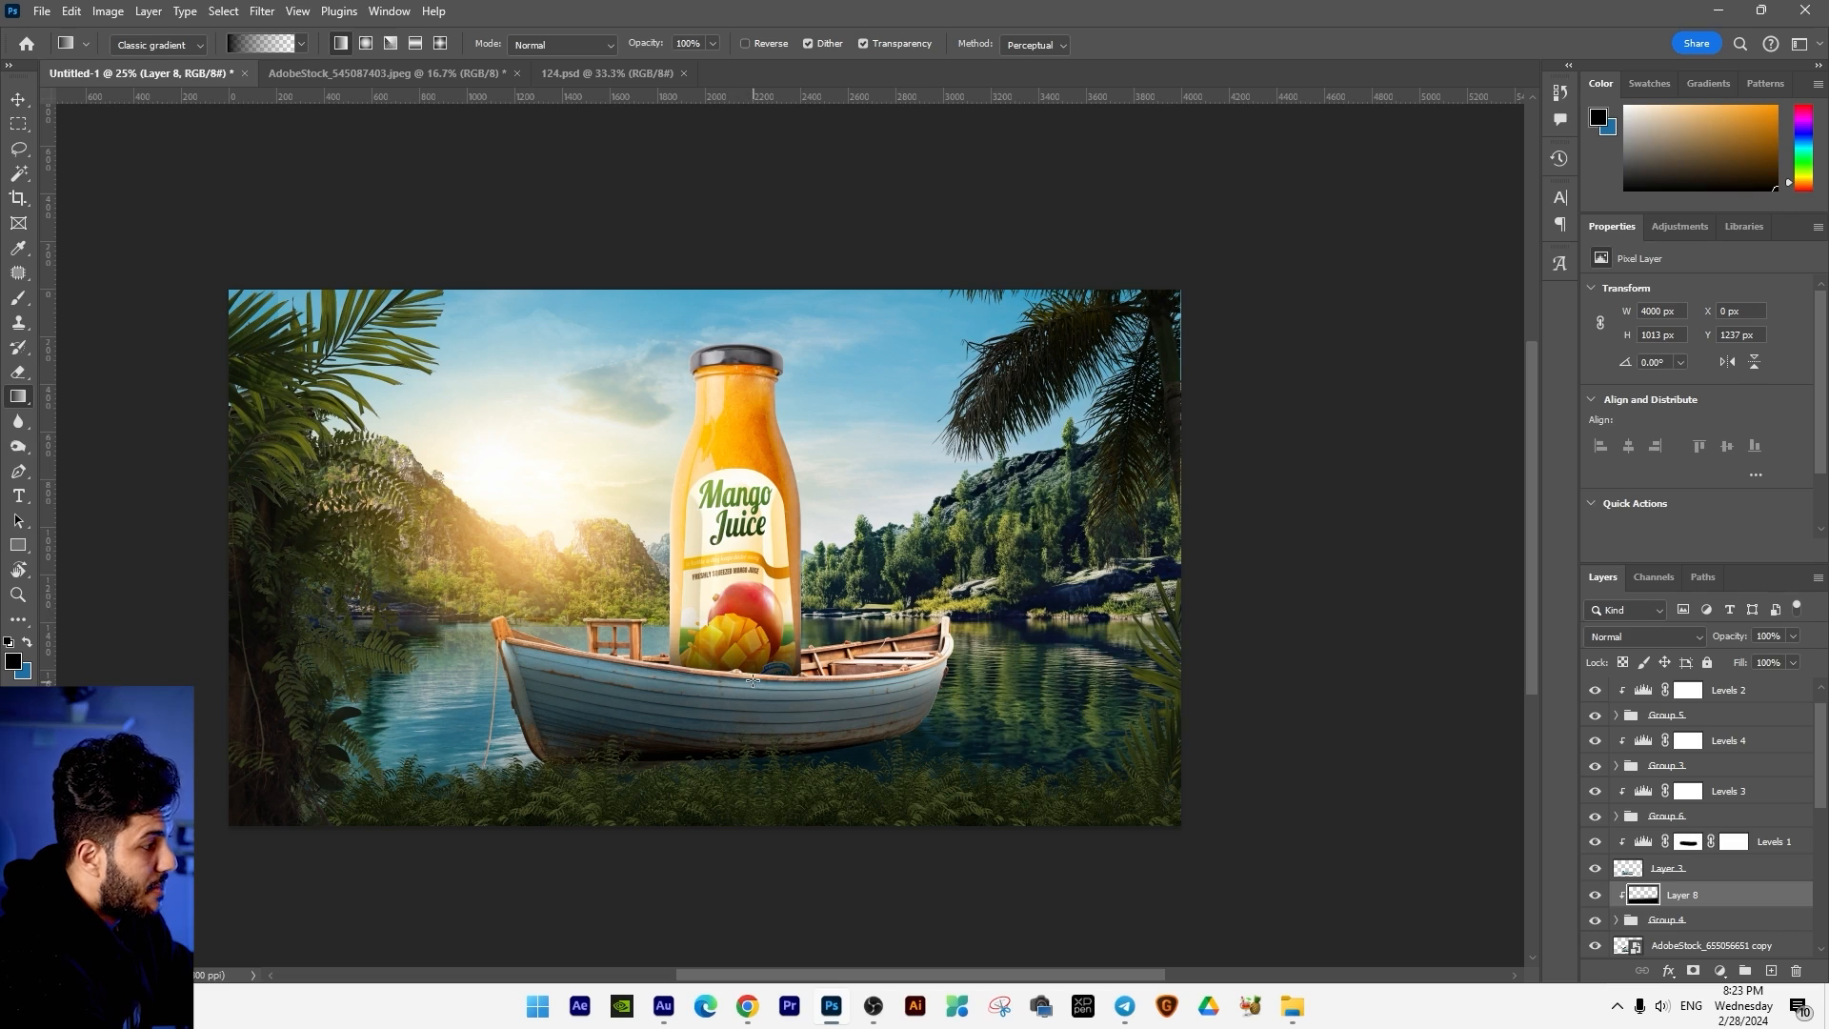
pyautogui.moveTo(1782, 659); pyautogui.dragTo(1779, 658)
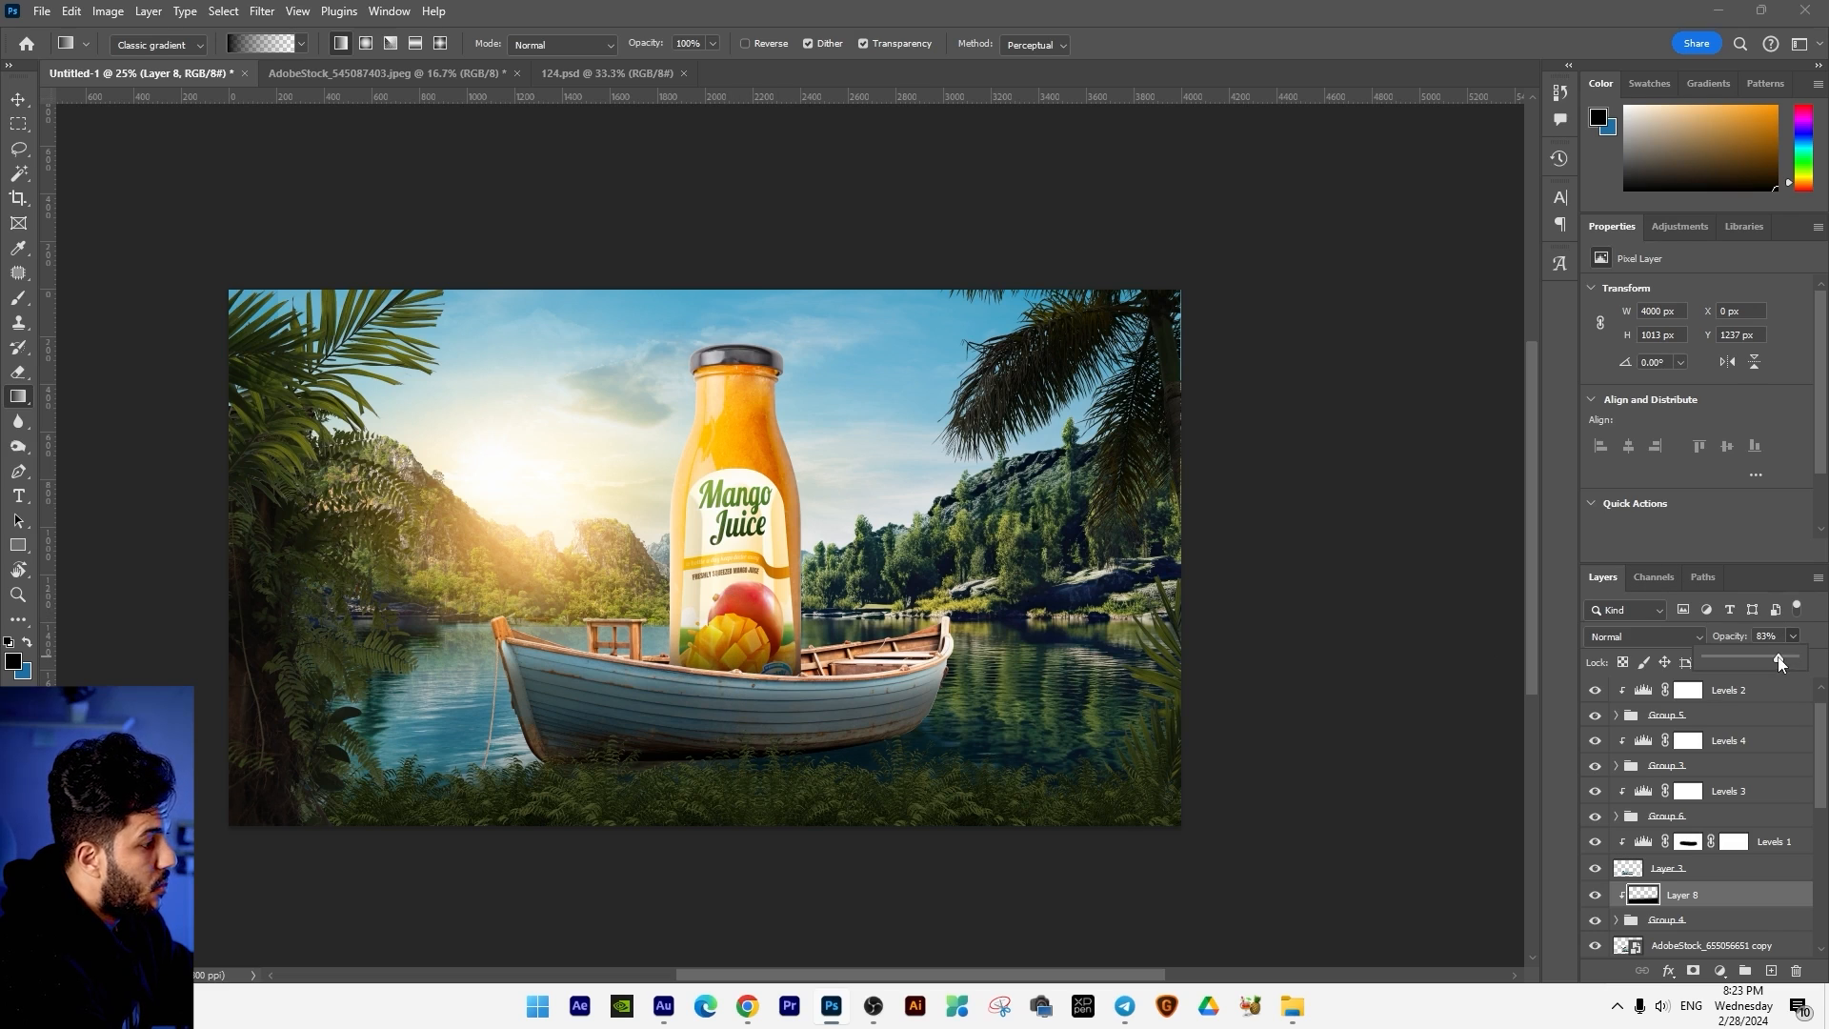
# Step: Nudge the gradient shadow on the bottle's base downward to a Y position of 1265 px
pyautogui.click(18, 99)
pyautogui.press('Down')
pyautogui.press('Down')
pyautogui.press('Down')
pyautogui.press('Down')
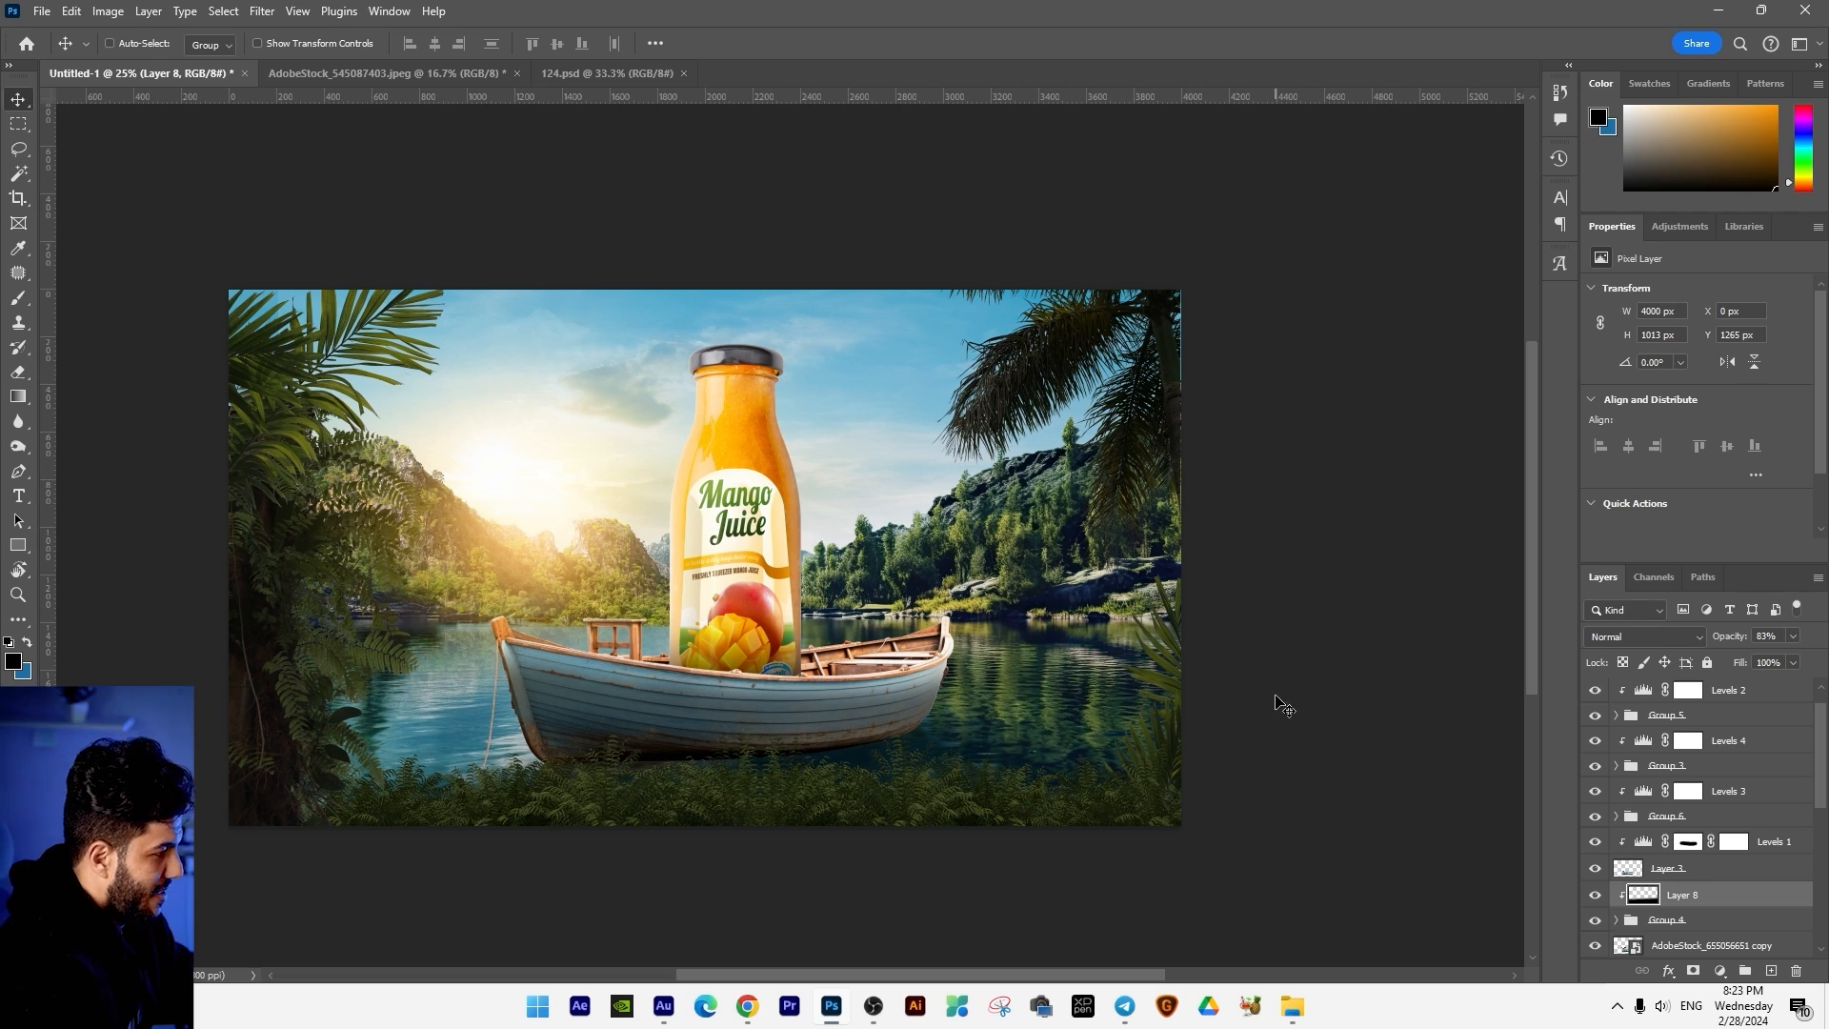
# Step: Select the Levels 3 adjustment above the palm group and compare the palm with the adjustment off and on
pyautogui.rightClick(1026, 385)
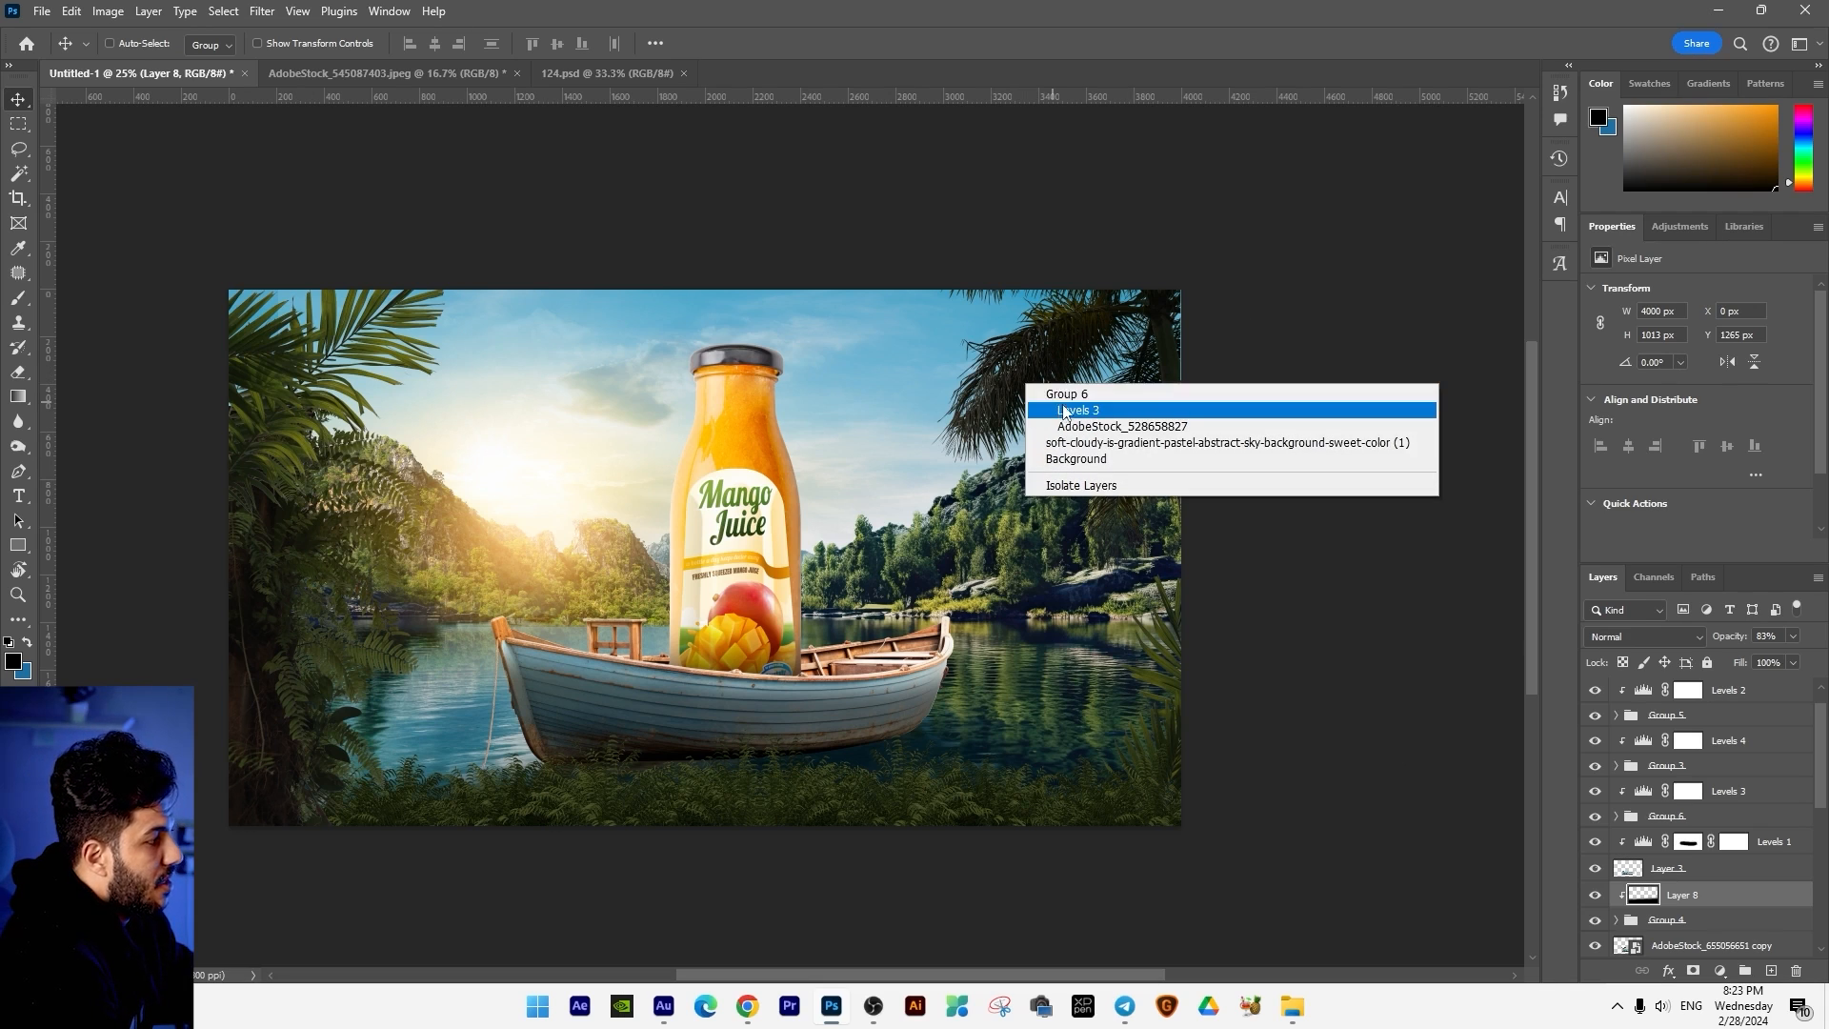
pyautogui.click(1065, 412)
pyautogui.click(1596, 791)
pyautogui.click(1596, 792)
pyautogui.click(1595, 792)
pyautogui.click(1596, 792)
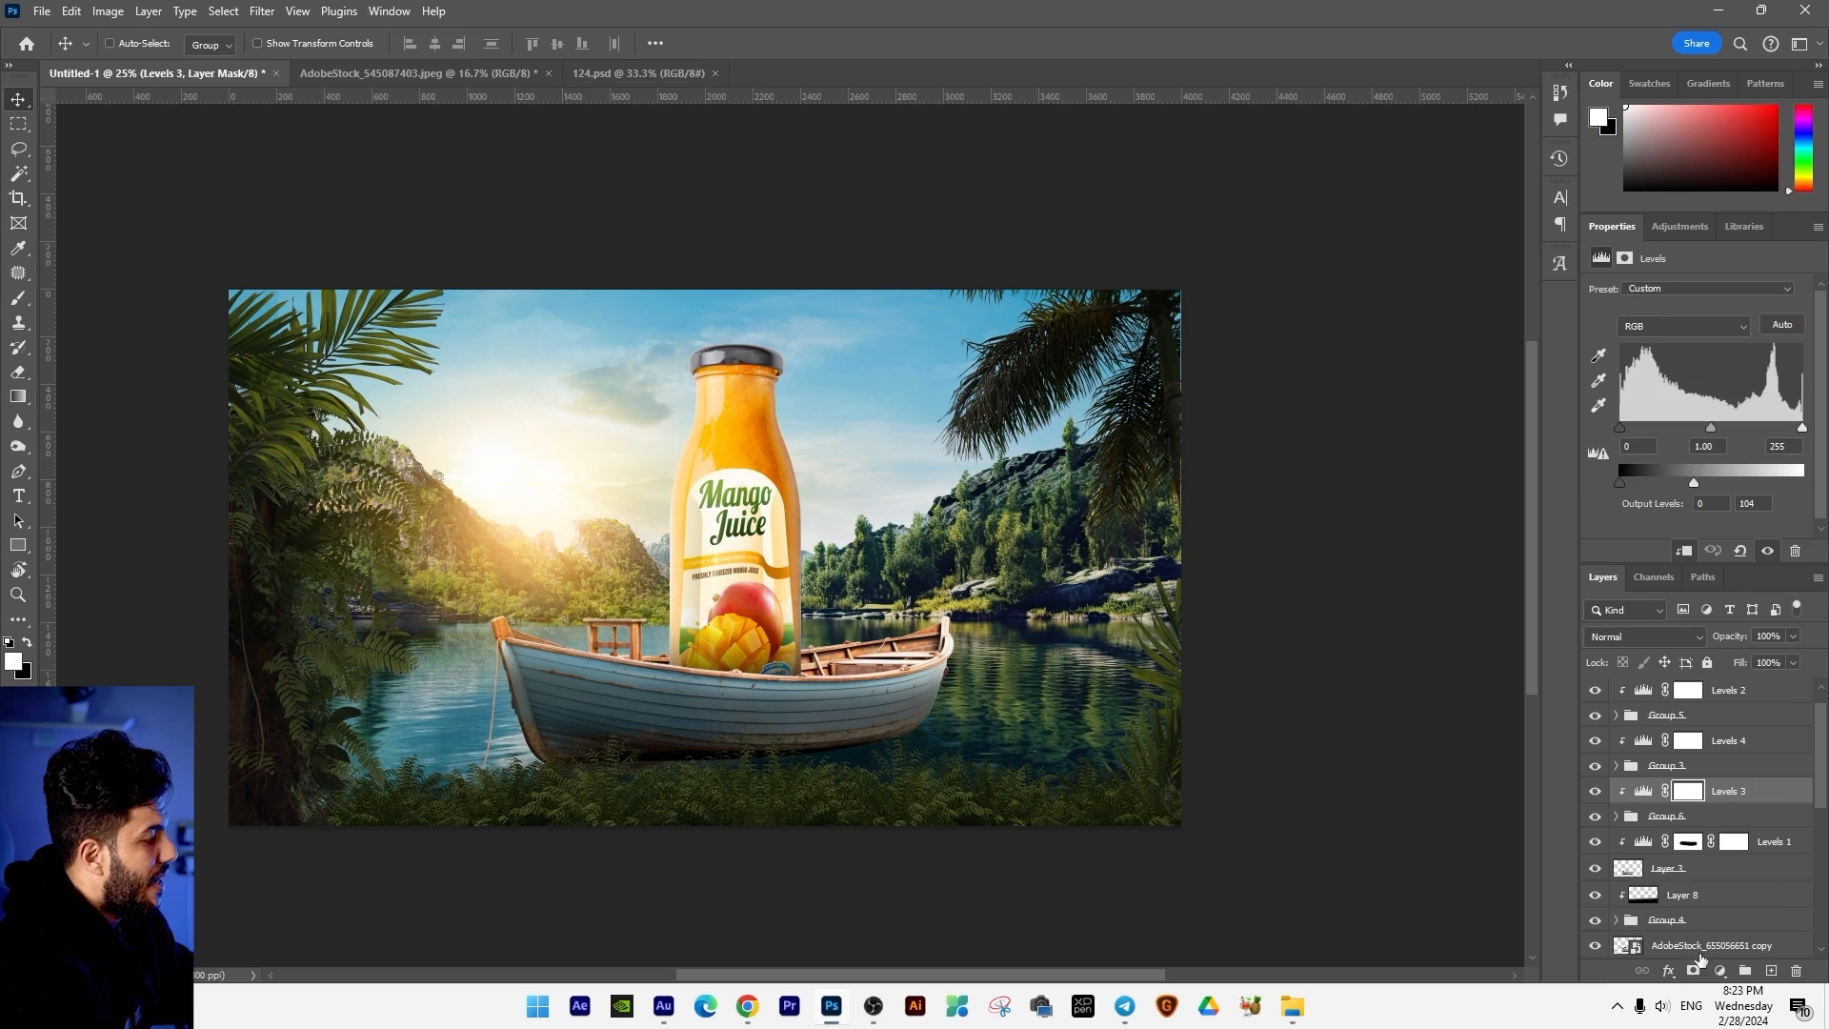
# Step: Add a vector mask to Levels 3 and paint black on its layer mask over the palm leaves with the 900 px brush
pyautogui.keyDown('ctrl'); pyautogui.click(1695, 970); pyautogui.keyUp('ctrl')
pyautogui.click(18, 303)
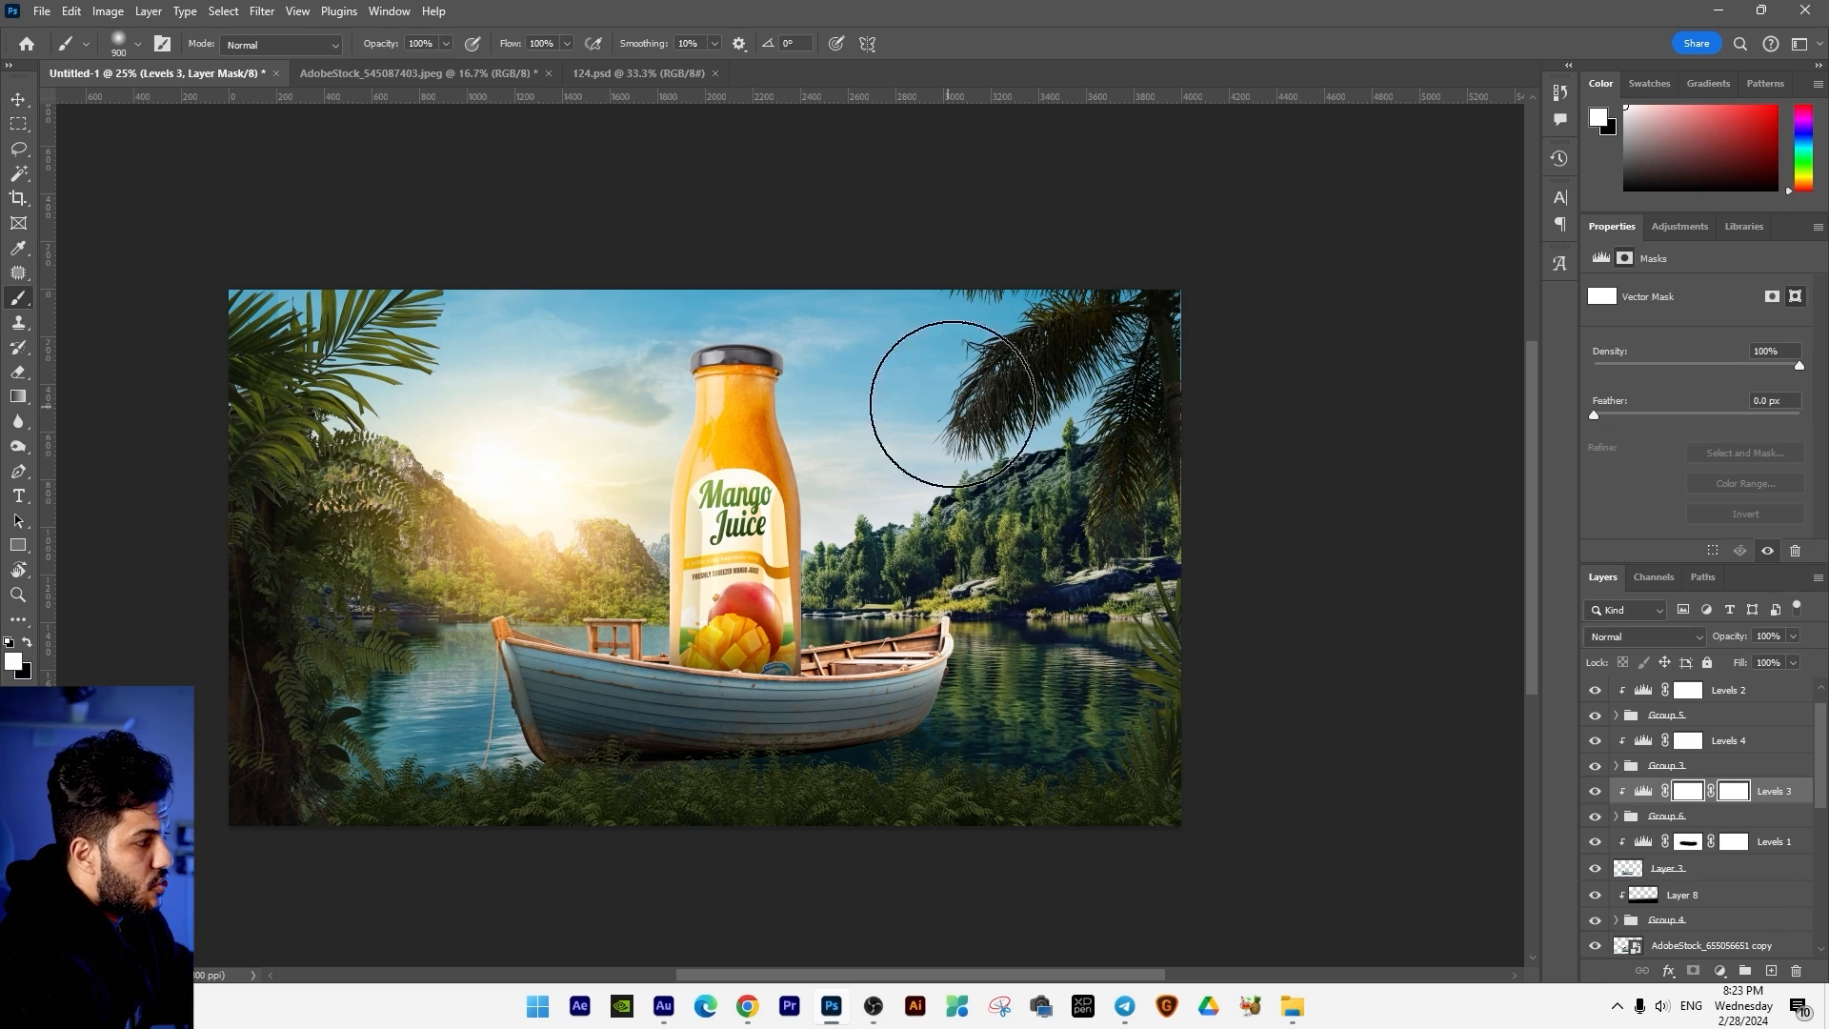
pyautogui.press('x')
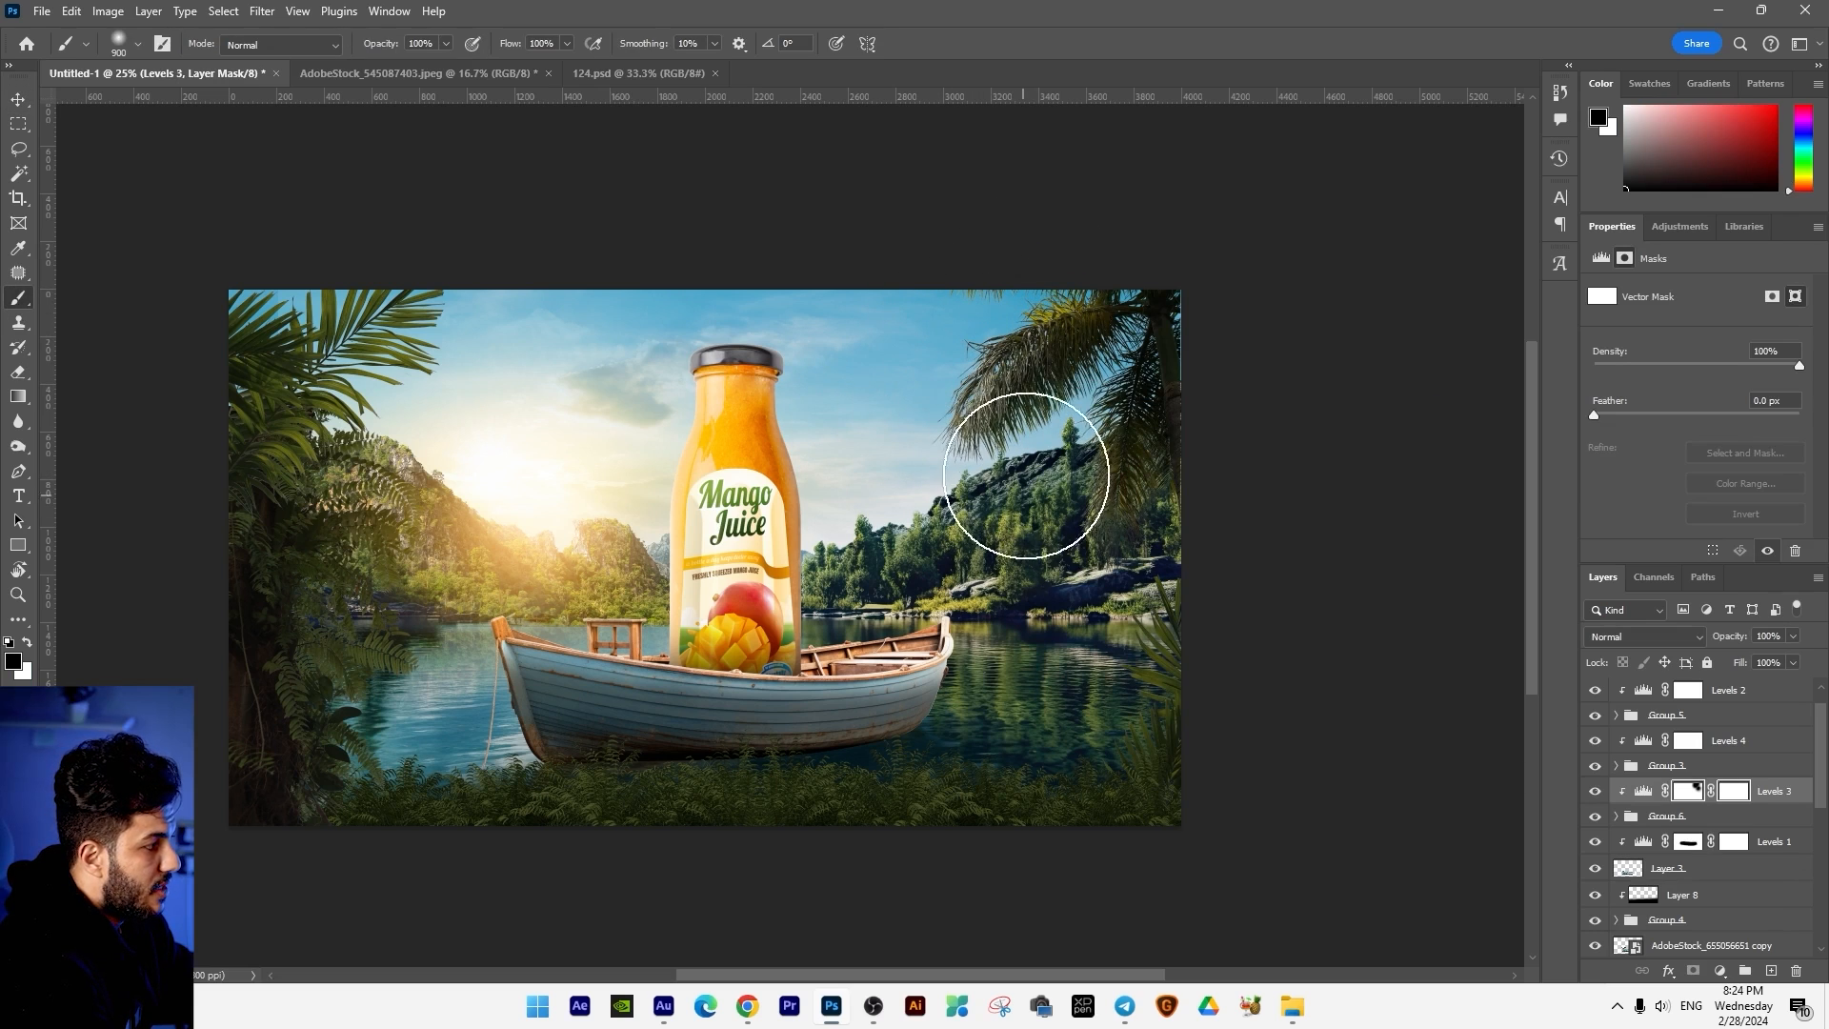
# Step: Reduce the Soft Round brush to 183 px and paint black on the Levels 3 mask over the plants along the right shore
pyautogui.rightClick(1115, 478)
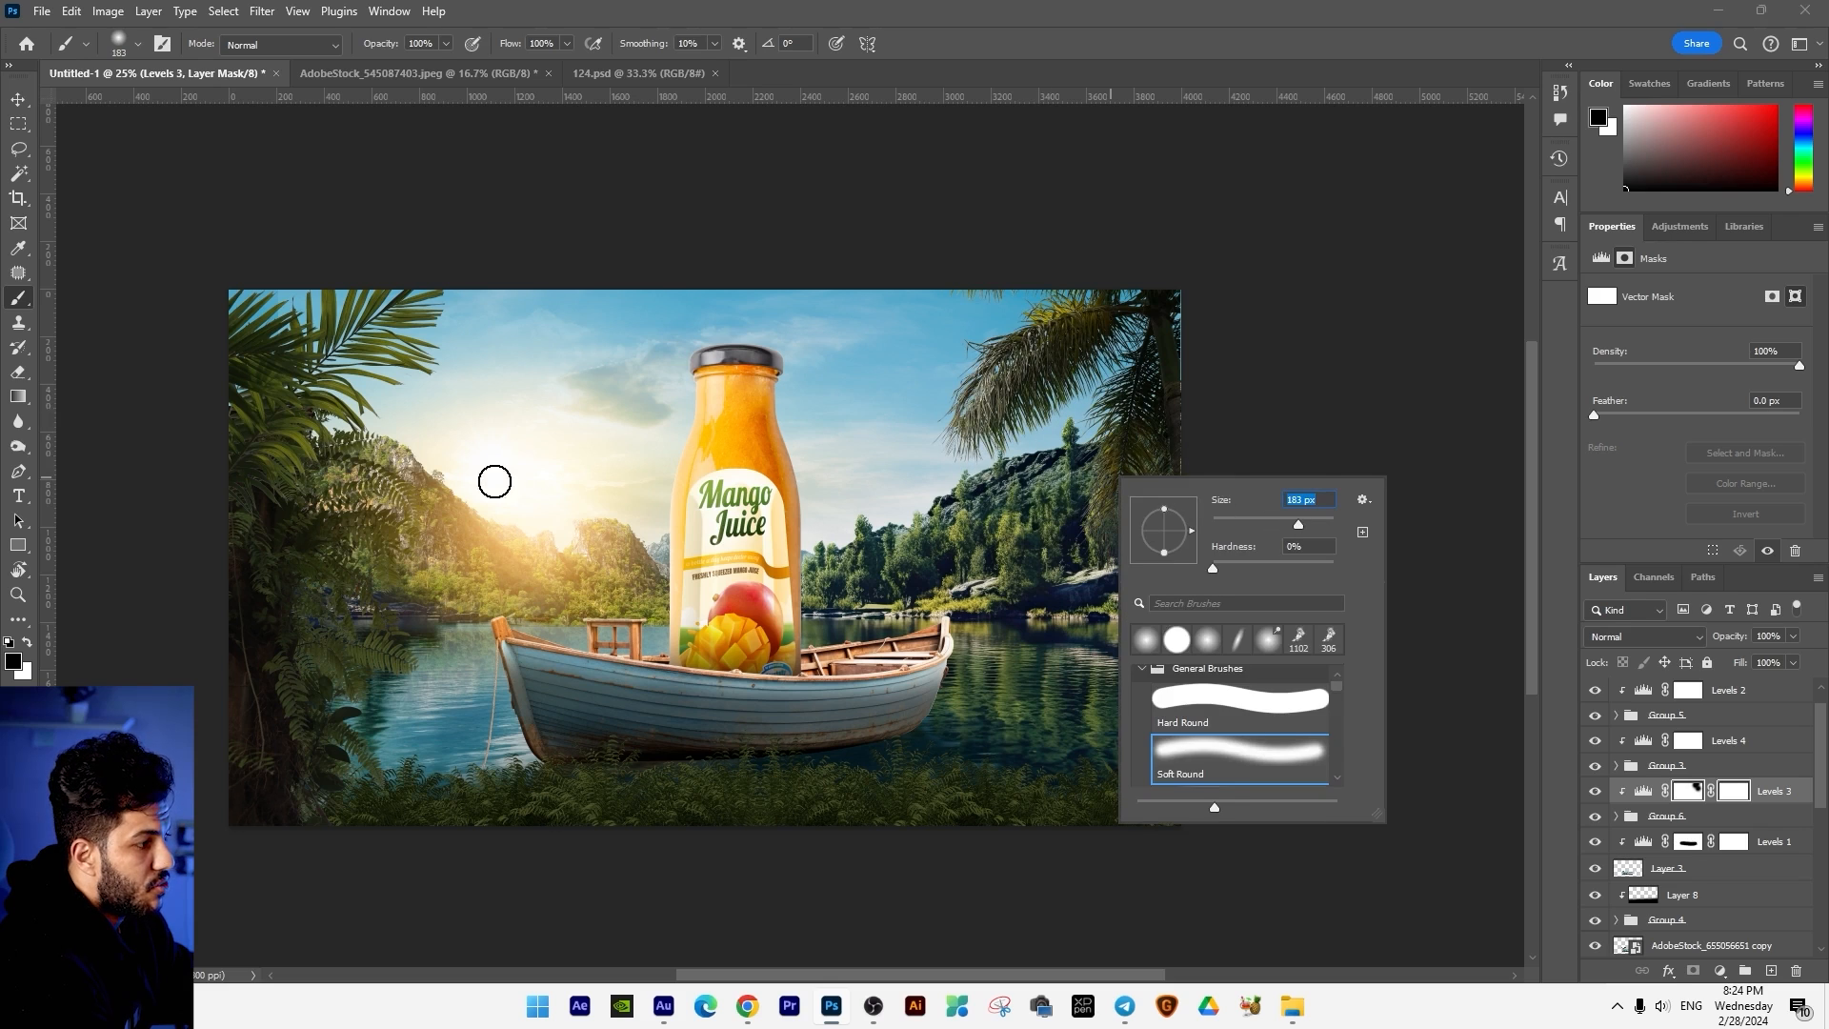
pyautogui.press('Return')
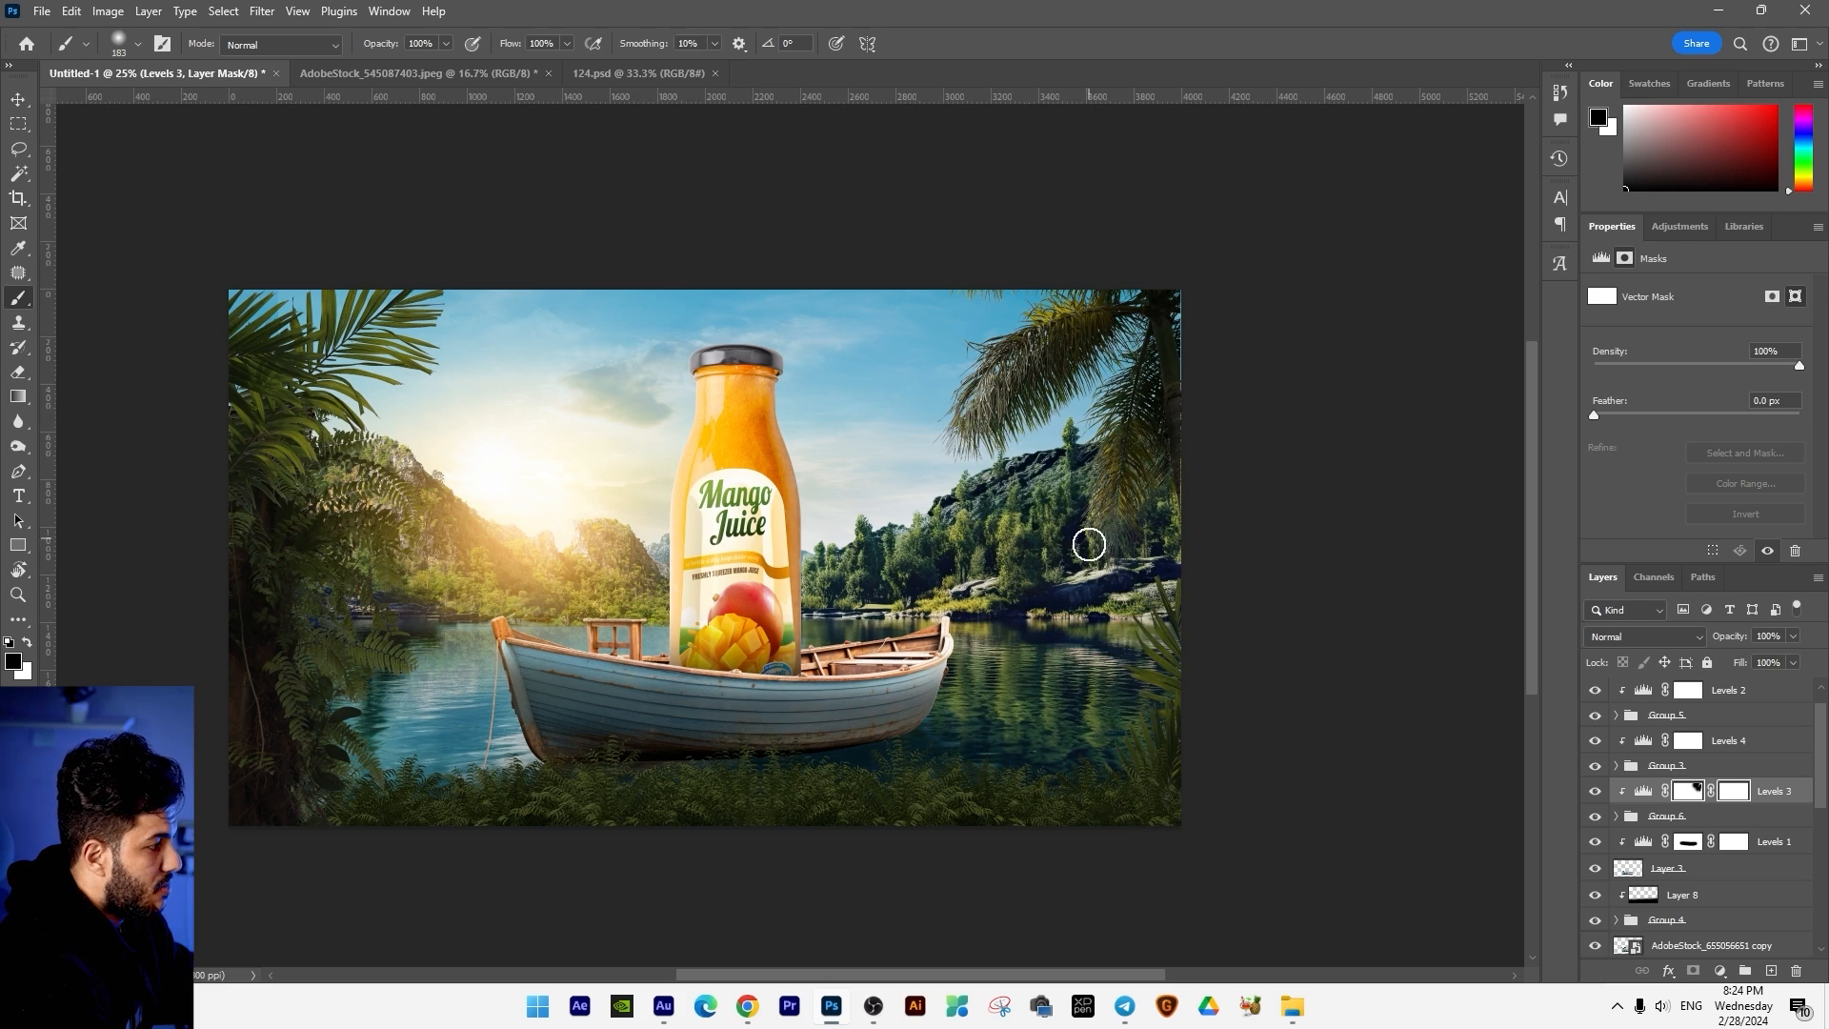
pyautogui.moveTo(1149, 604); pyautogui.dragTo(1143, 752)
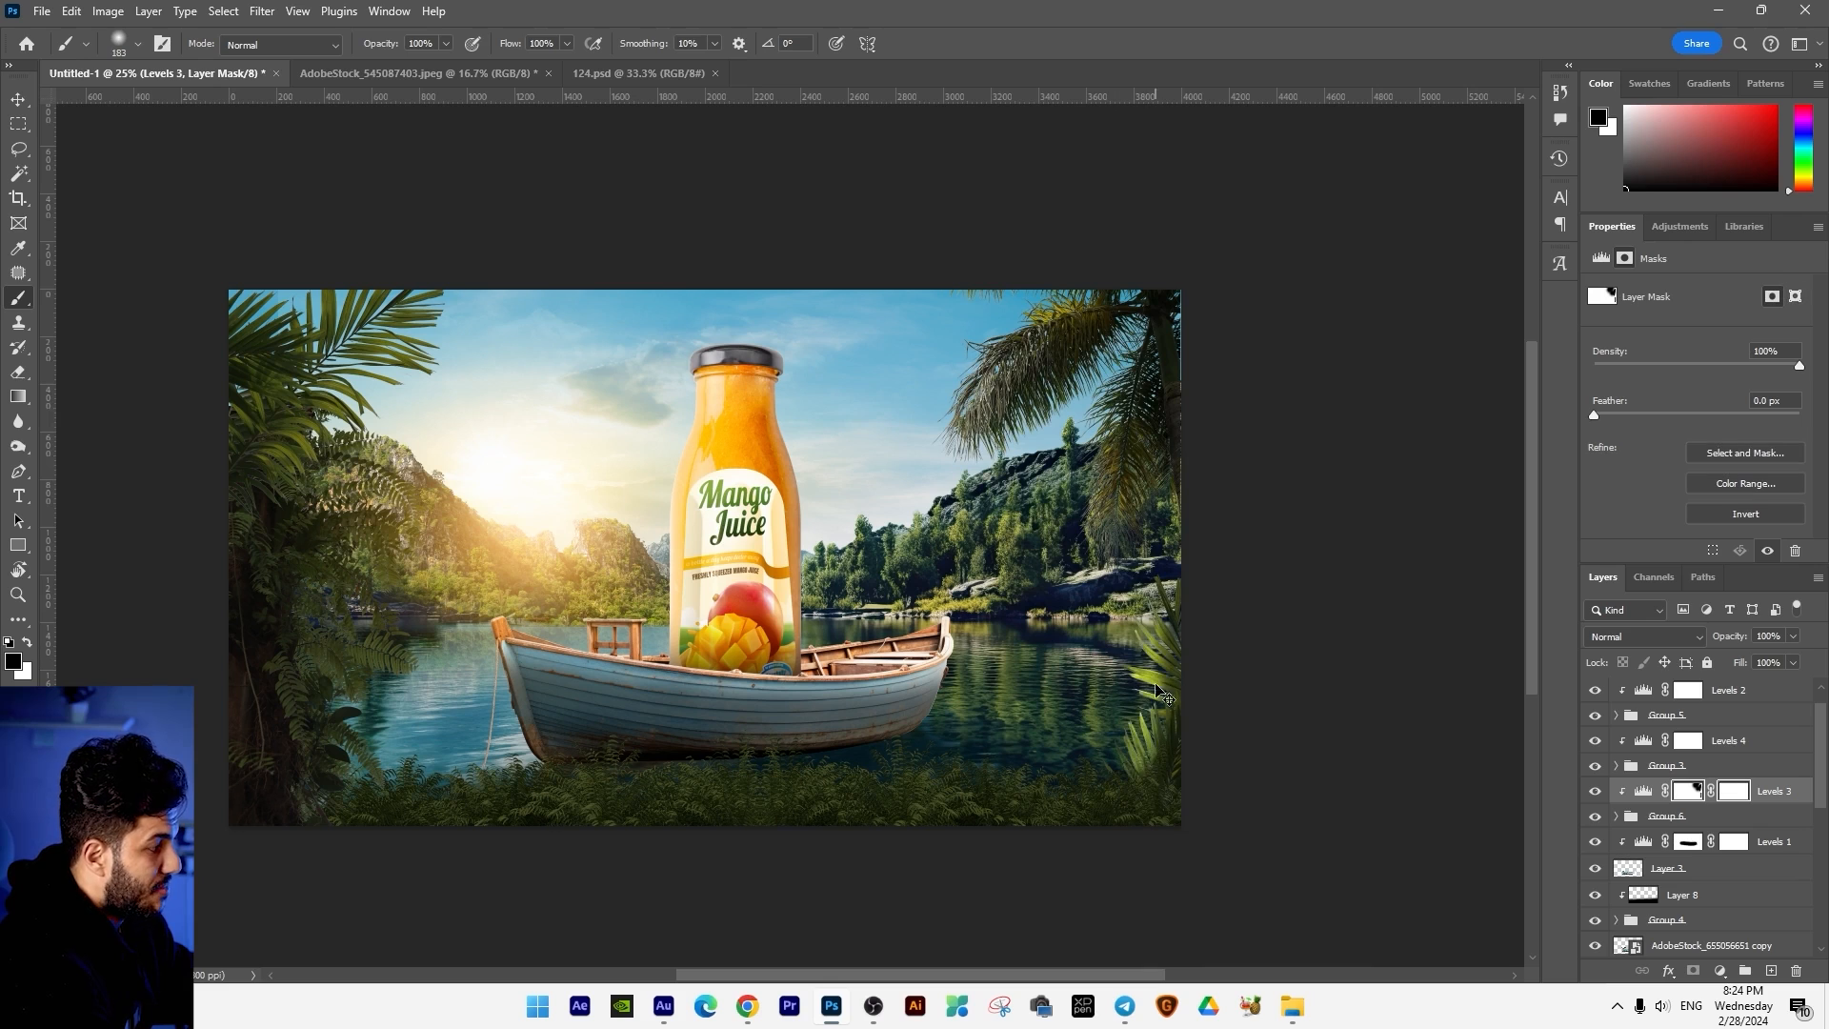
# Step: Enlarge the Soft Round brush to 228 px while working on the Levels 3 layer mask
pyautogui.rightClick(1138, 585)
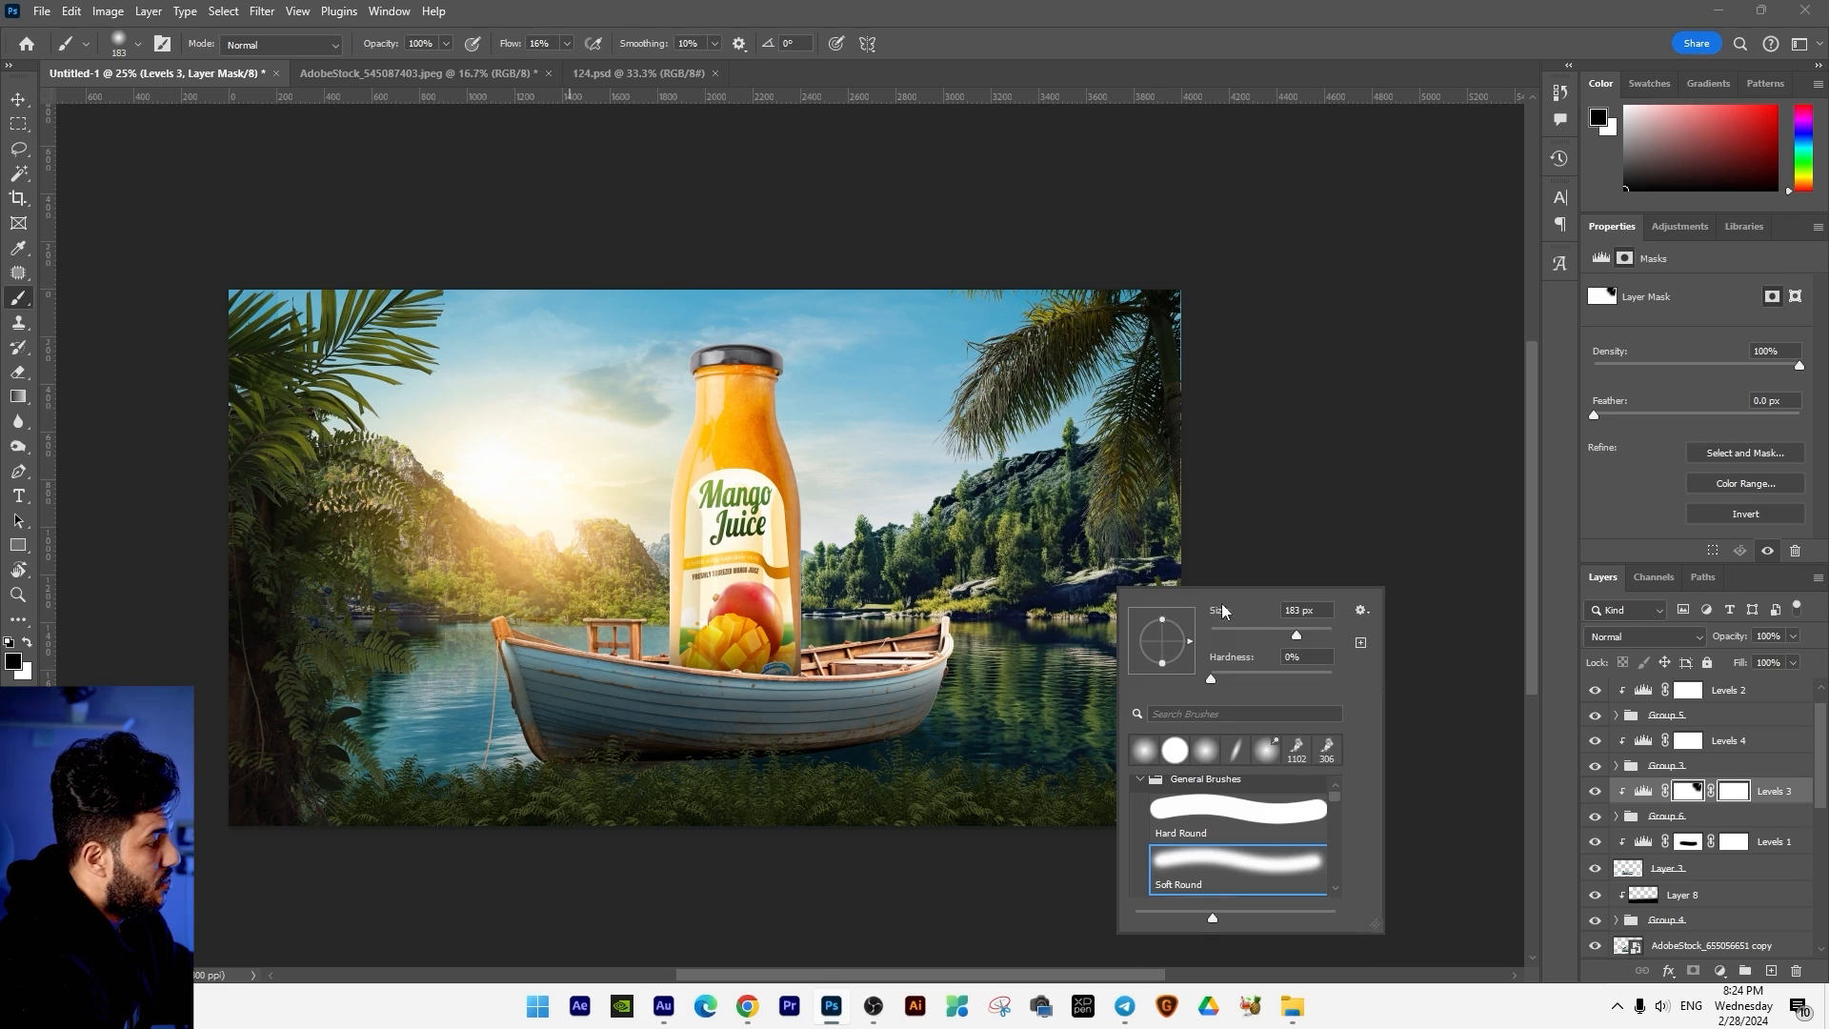
pyautogui.press('Return')
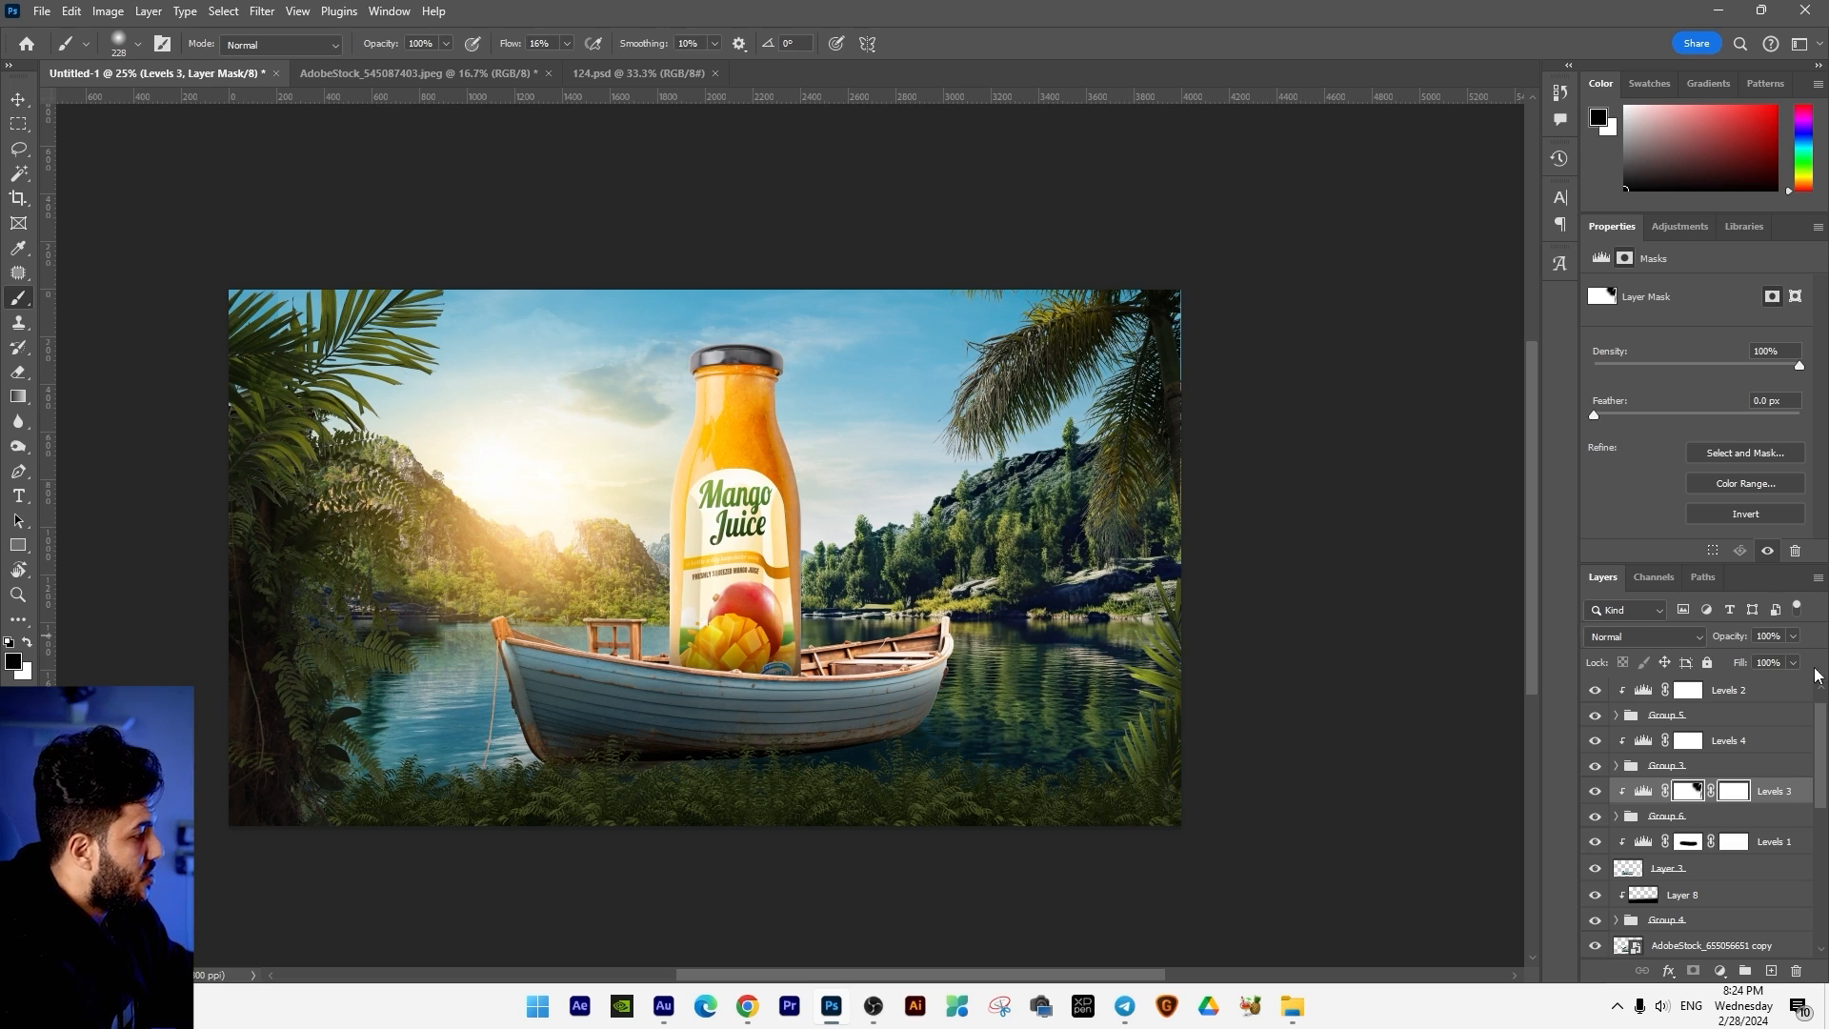
# Step: Add a Hue/Saturation adjustment directly above Levels 3 and clip it to the palm group
pyautogui.click(1760, 789)
pyautogui.press('v')
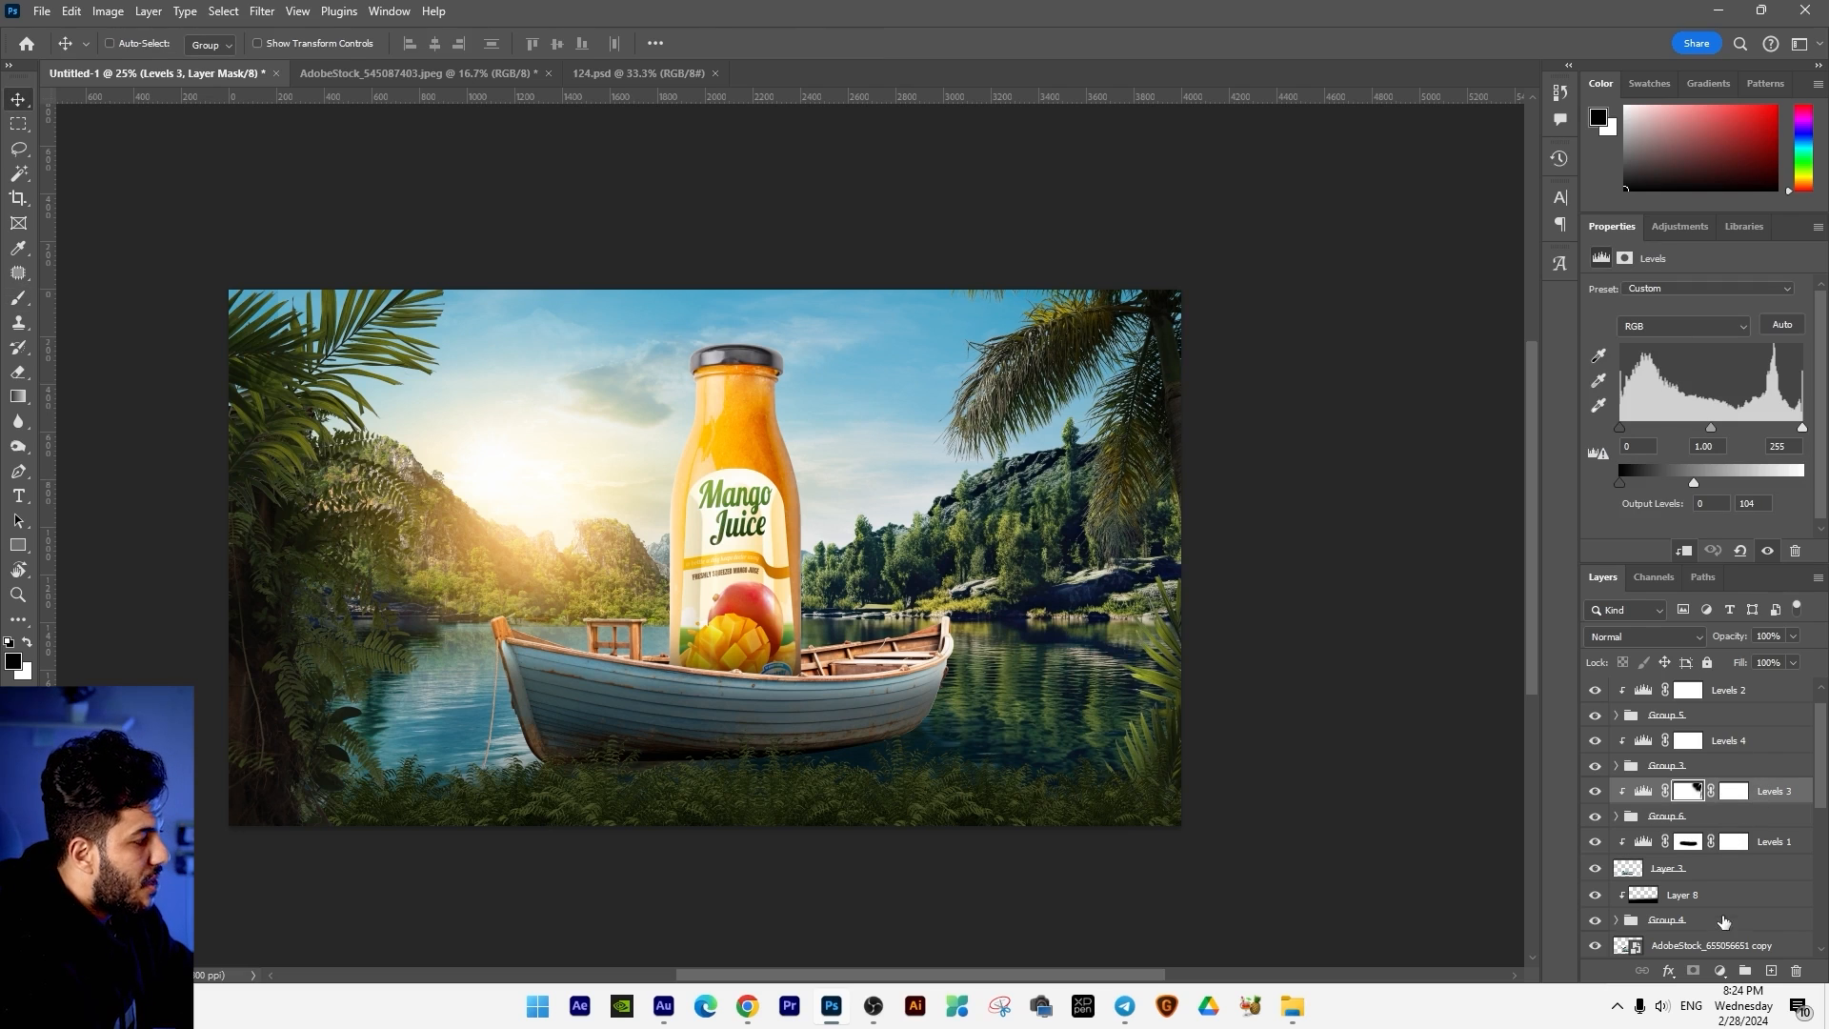
pyautogui.click(1721, 970)
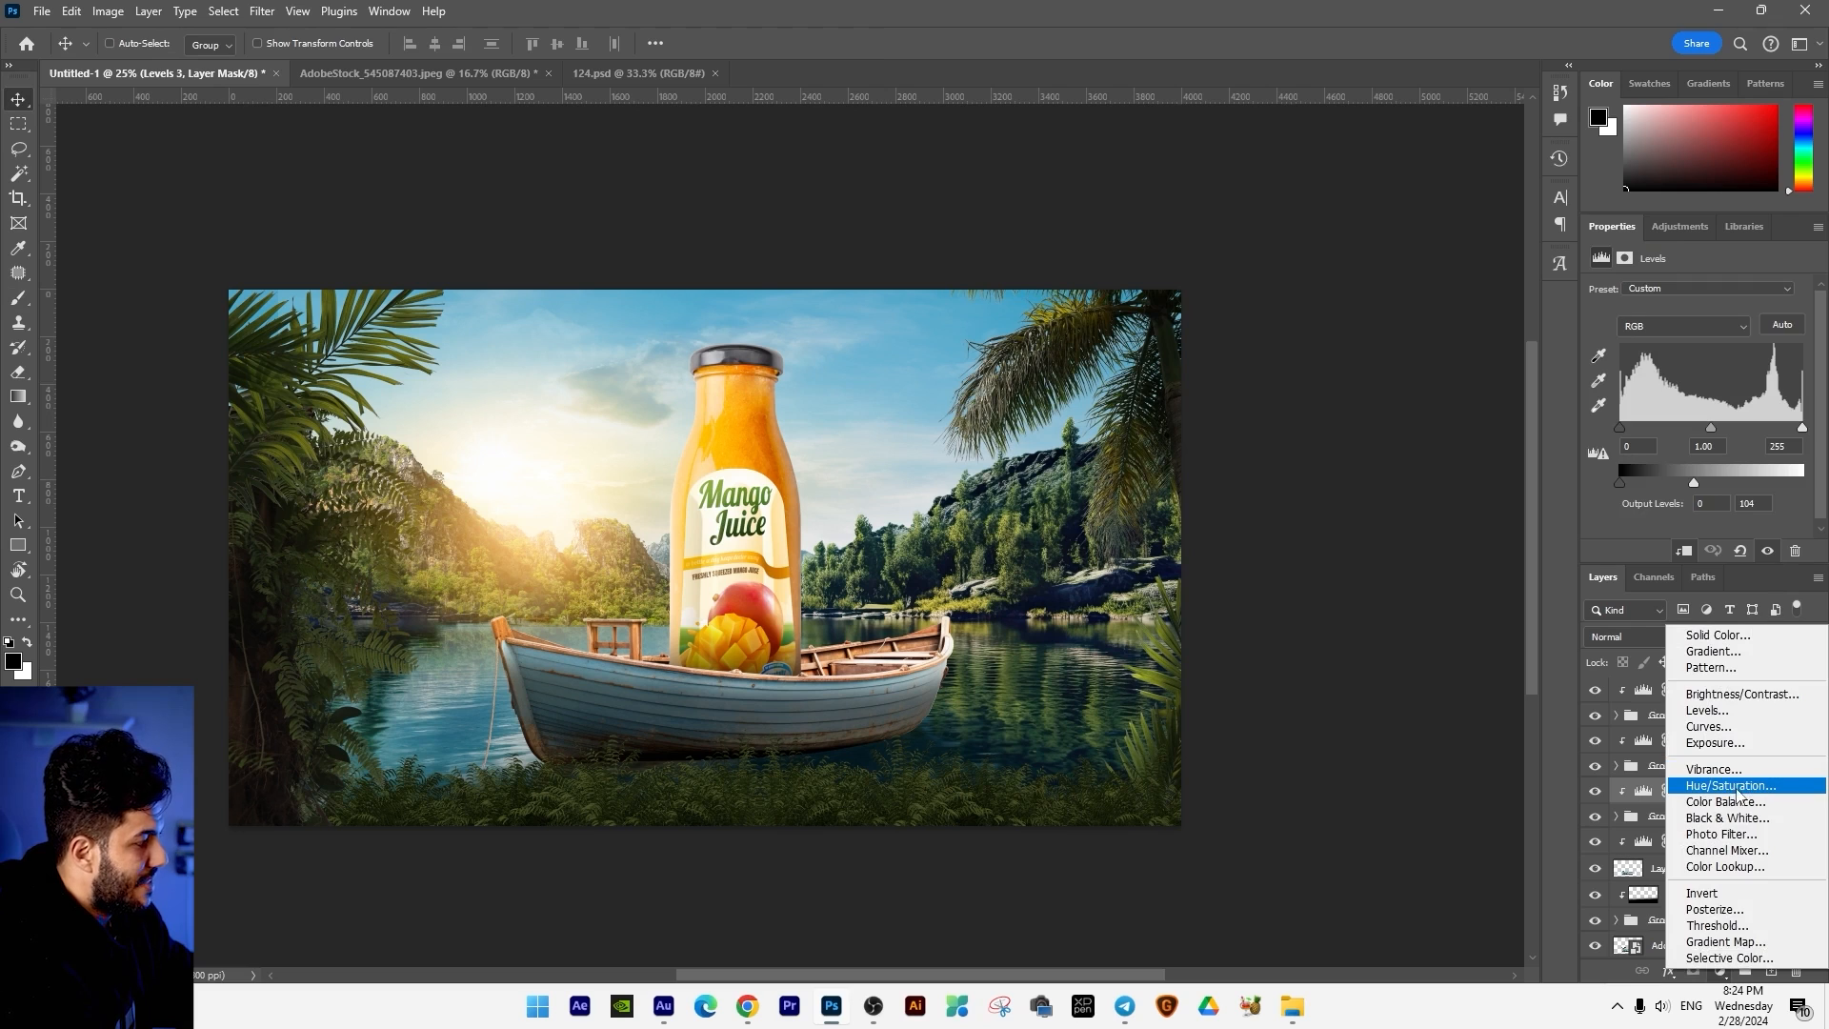
pyautogui.click(1736, 793)
pyautogui.hotkey('ctrl', 'alt', 'g')
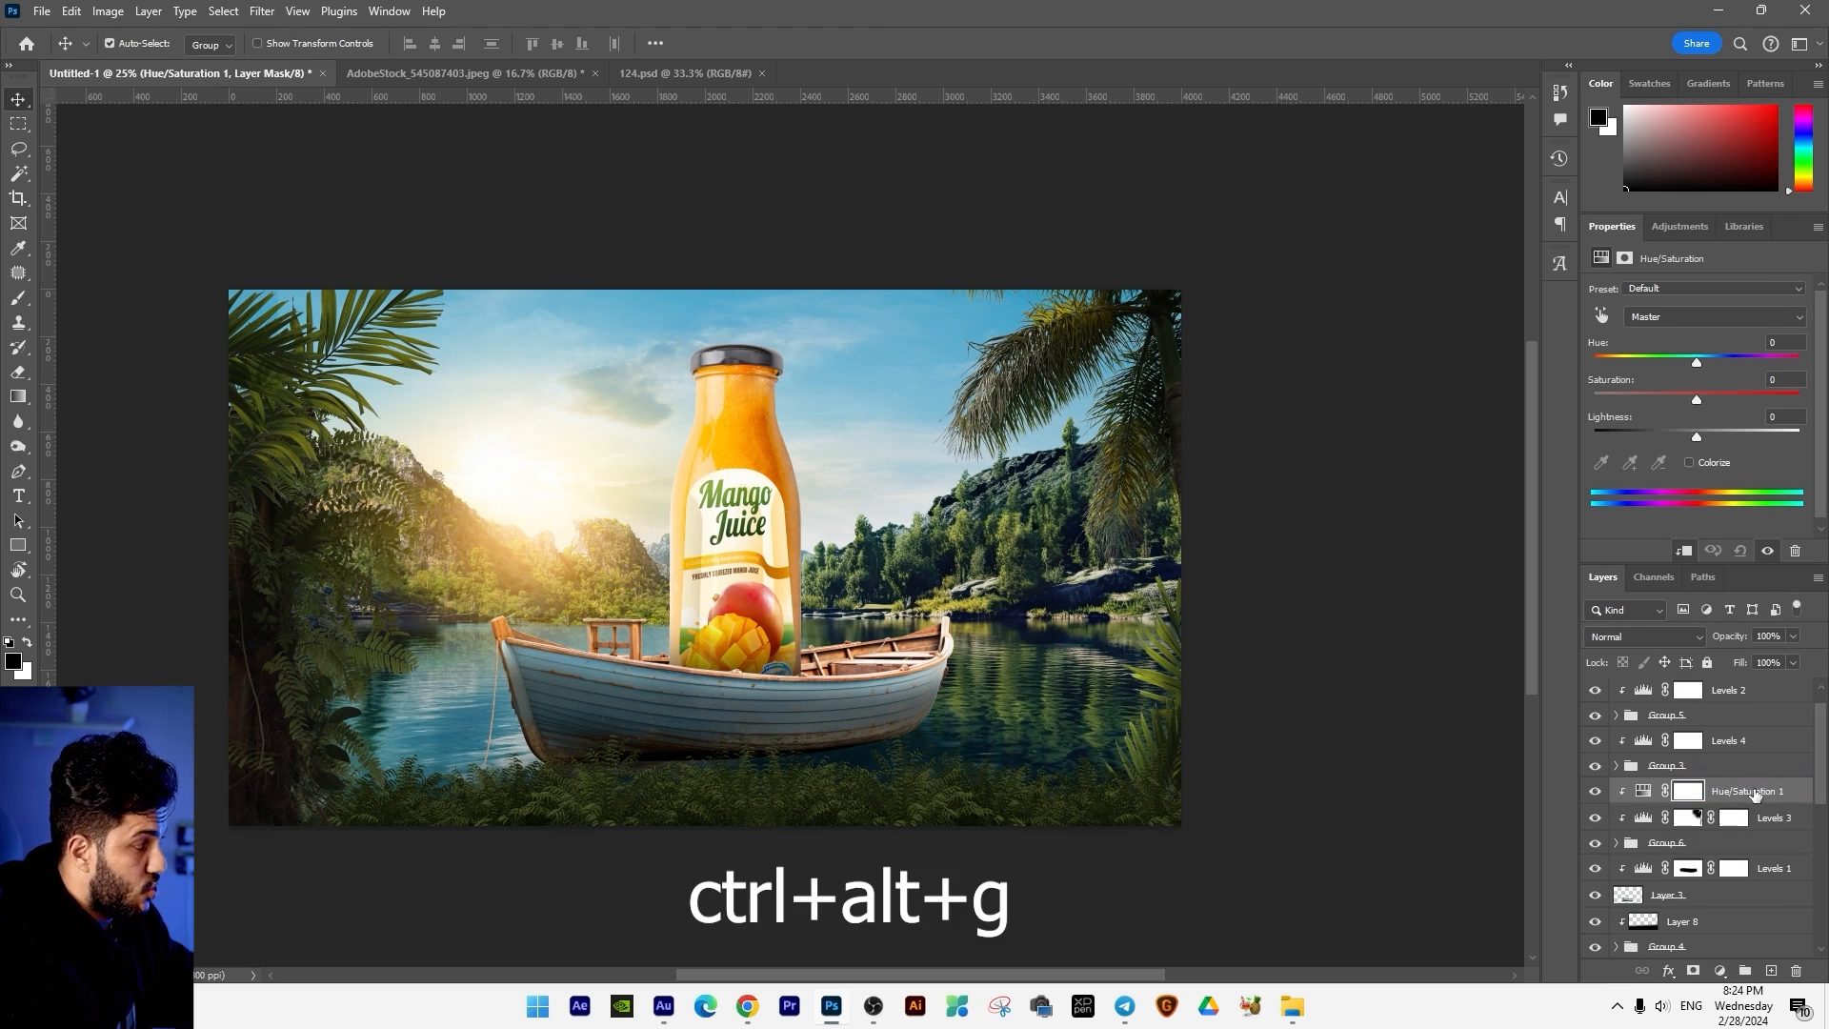
# Step: Turn on Colorize in Hue/Saturation 1 and set the hue to 50 and the saturation to 71
pyautogui.click(1689, 463)
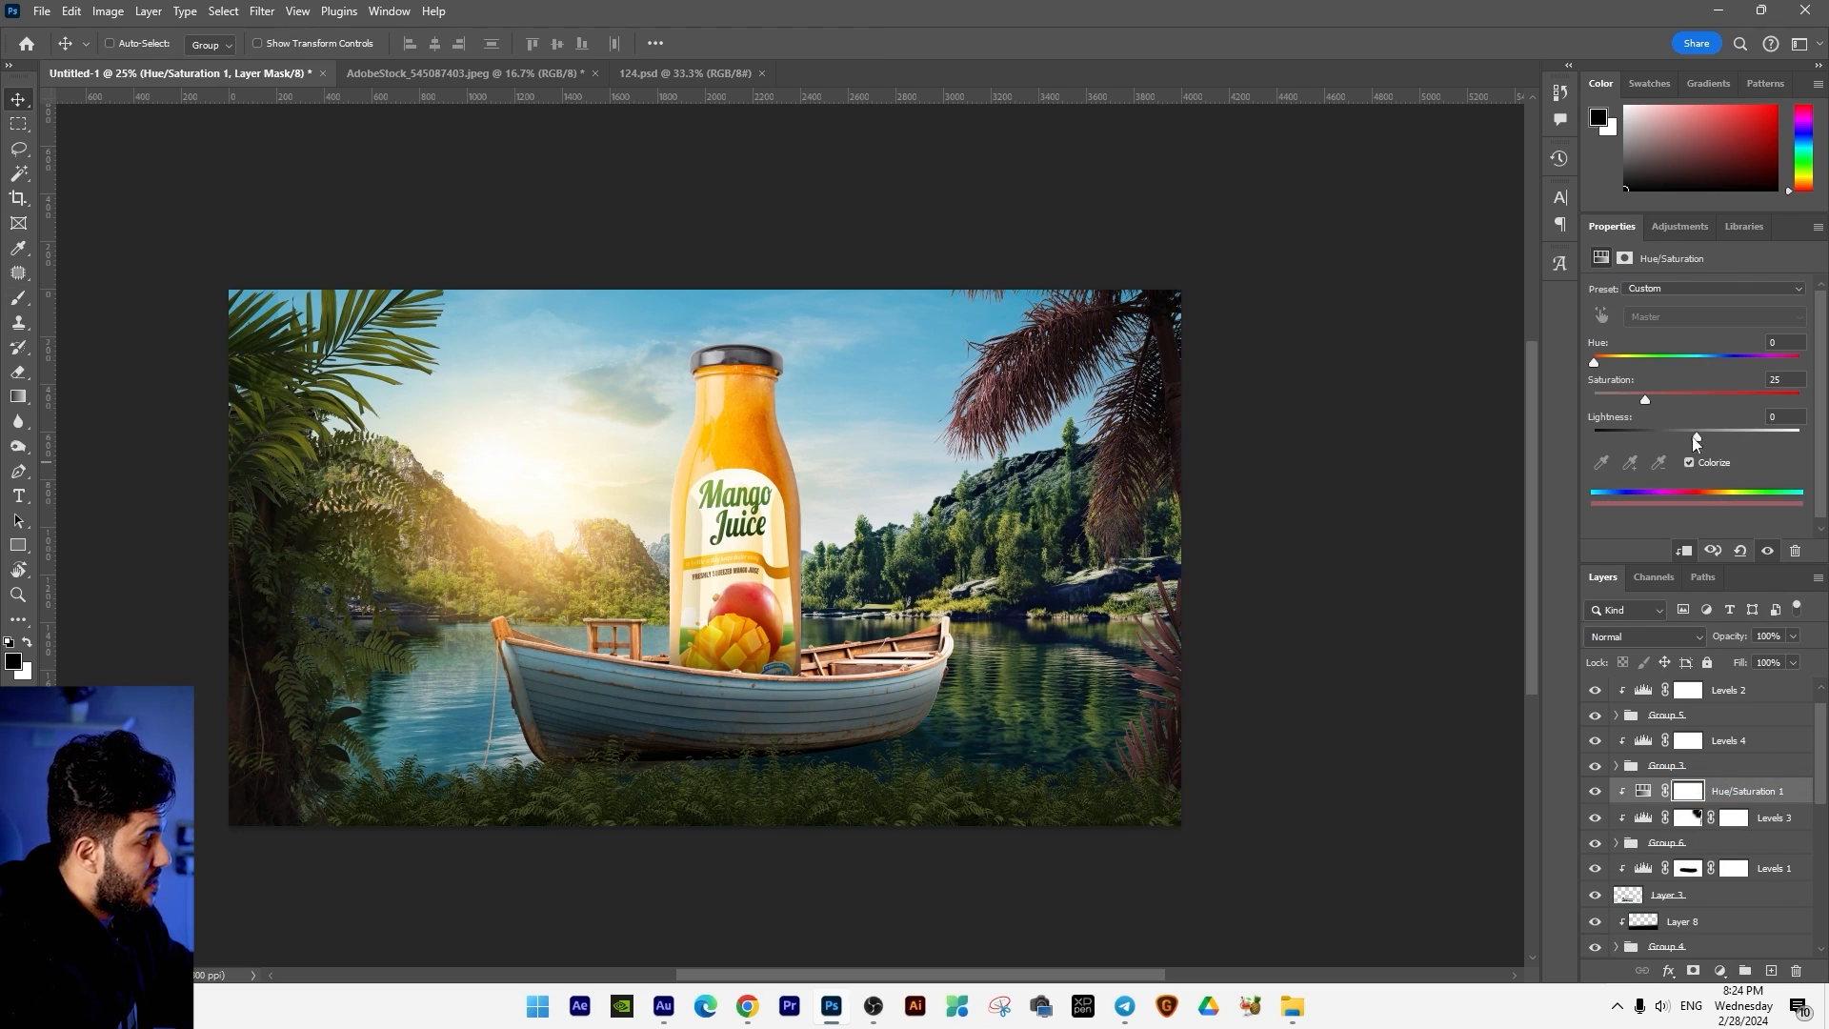
pyautogui.moveTo(1673, 392)
pyautogui.mouseDown()
pyautogui.moveTo(1602, 358)
pyautogui.moveTo(1637, 356)
pyautogui.moveTo(1701, 399)
pyautogui.mouseUp()
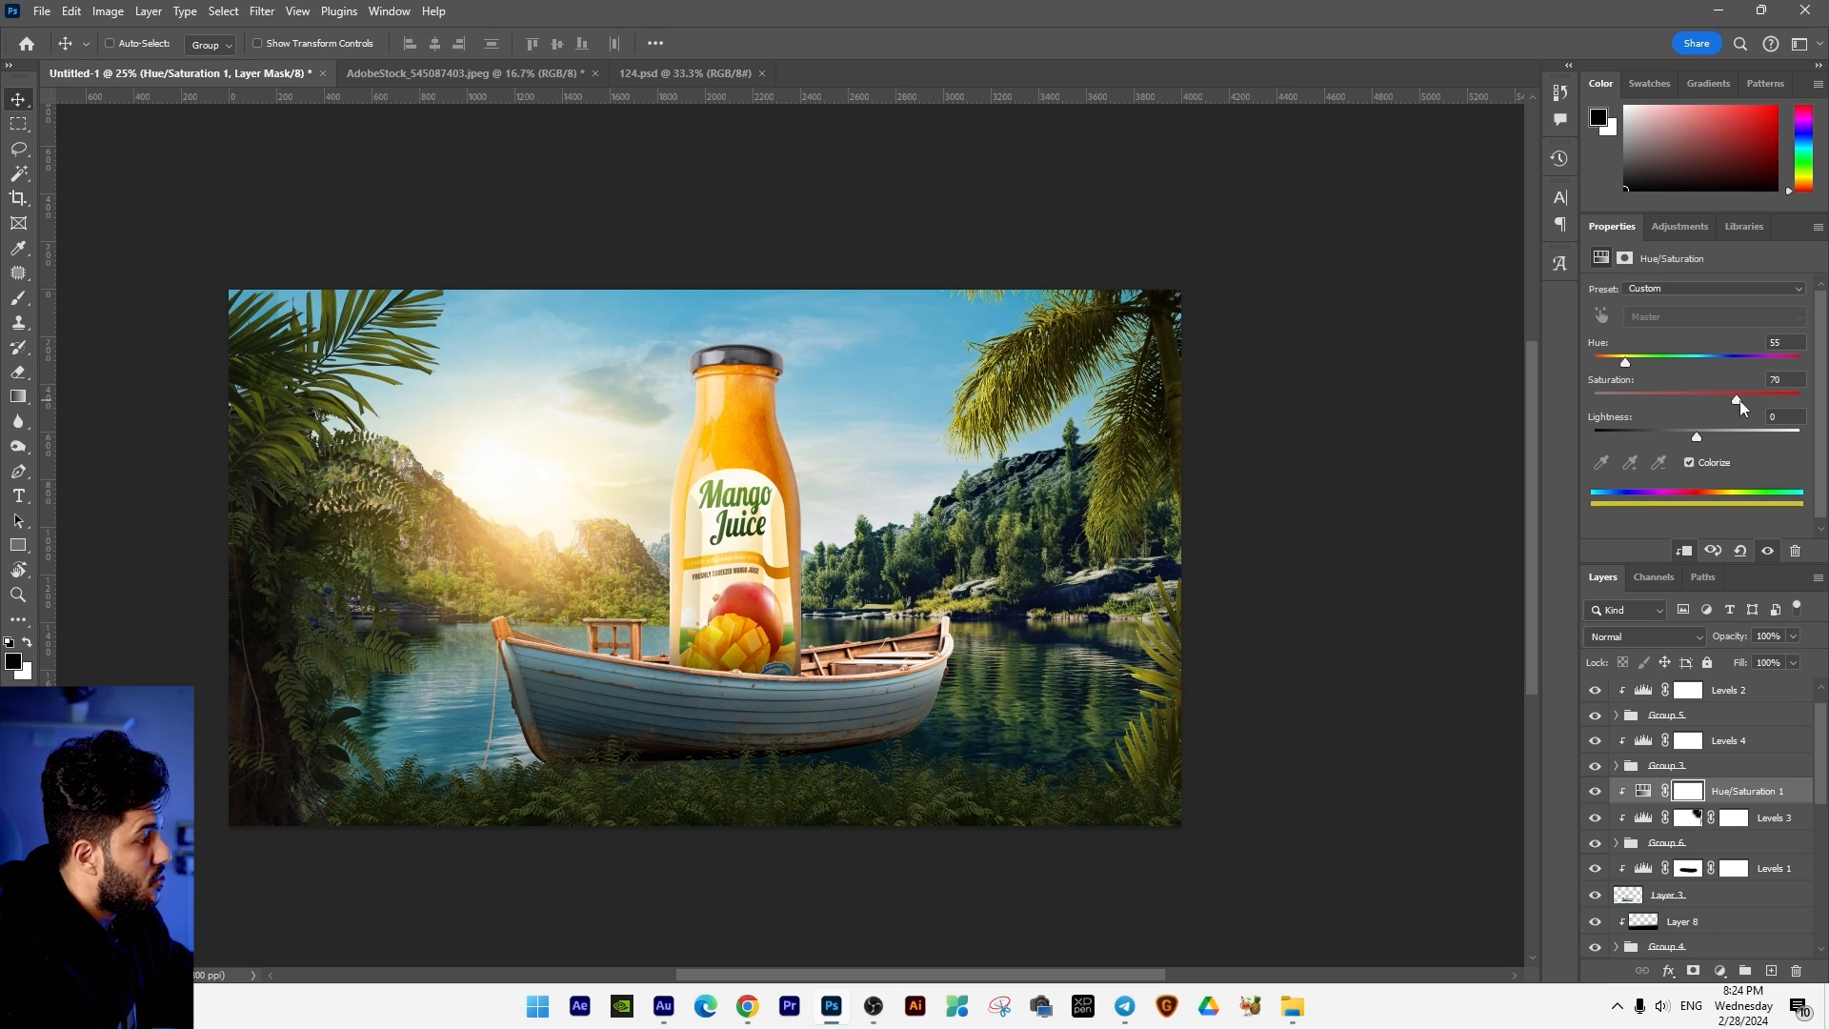
pyautogui.moveTo(1626, 366); pyautogui.dragTo(1622, 365)
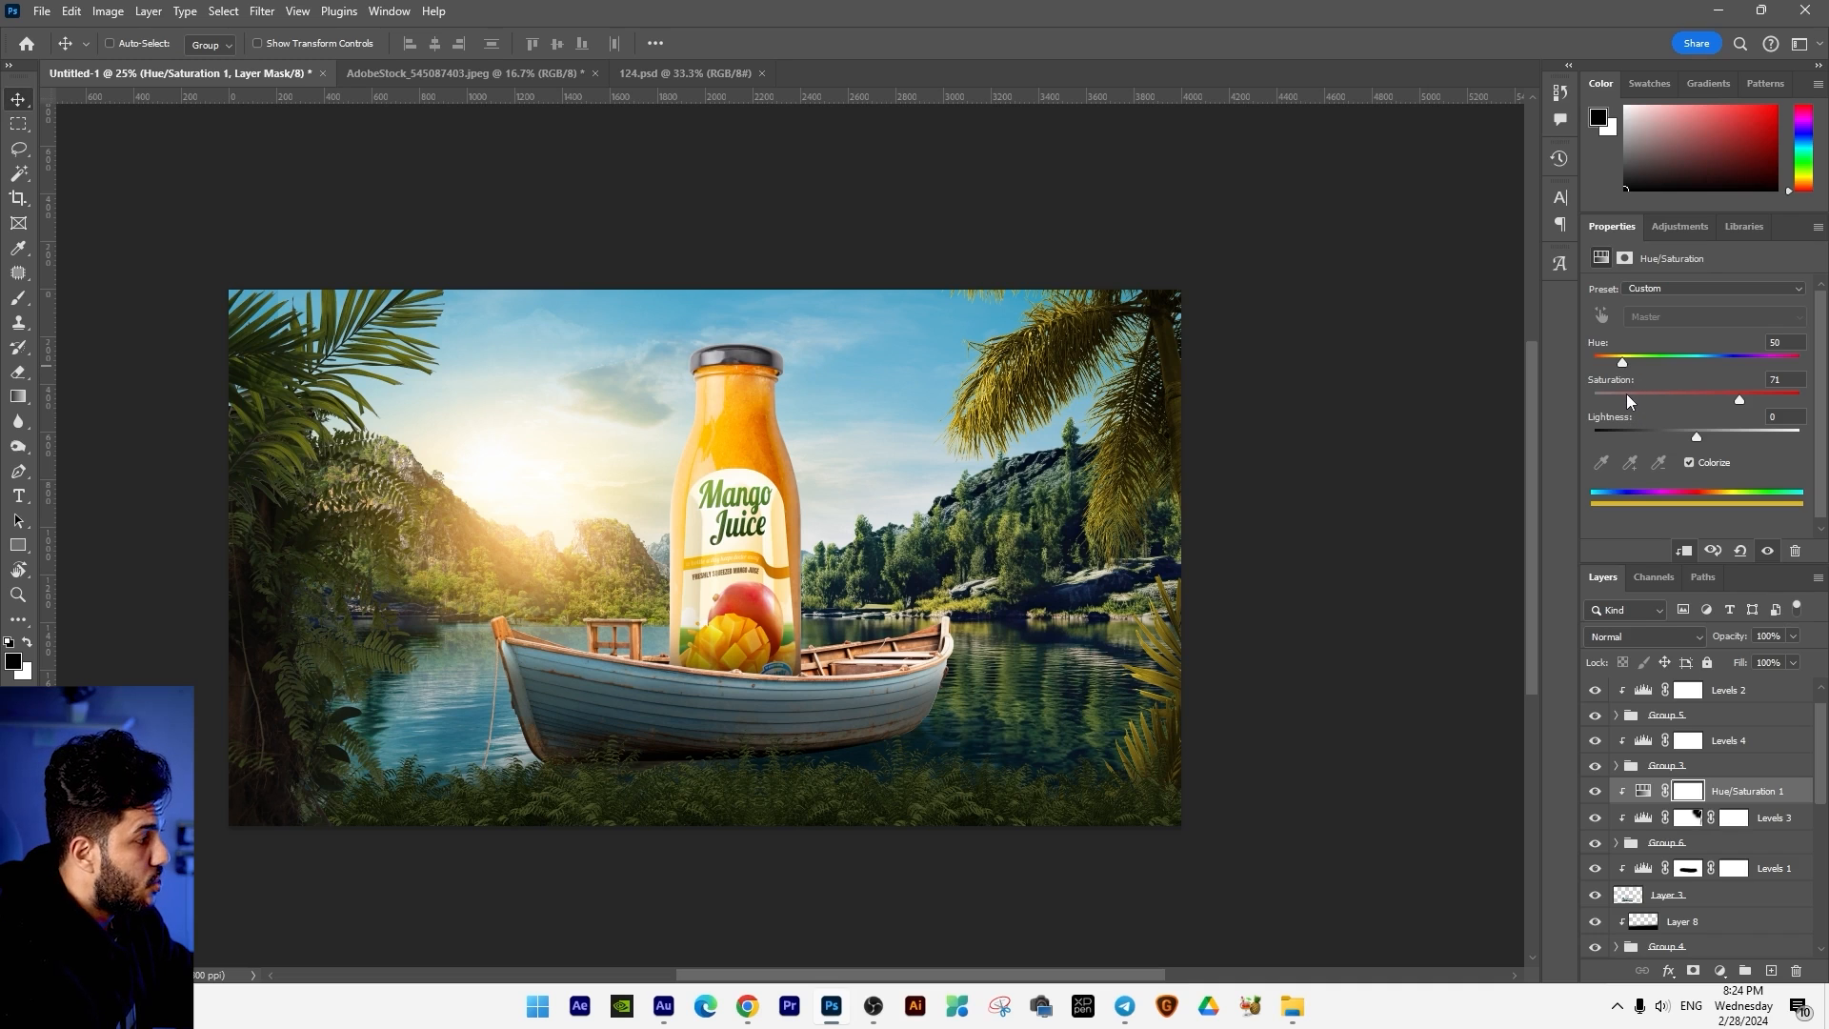
# Step: Add a vector mask to Hue/Saturation 1 and invert its layer mask to black
pyautogui.click(1695, 972)
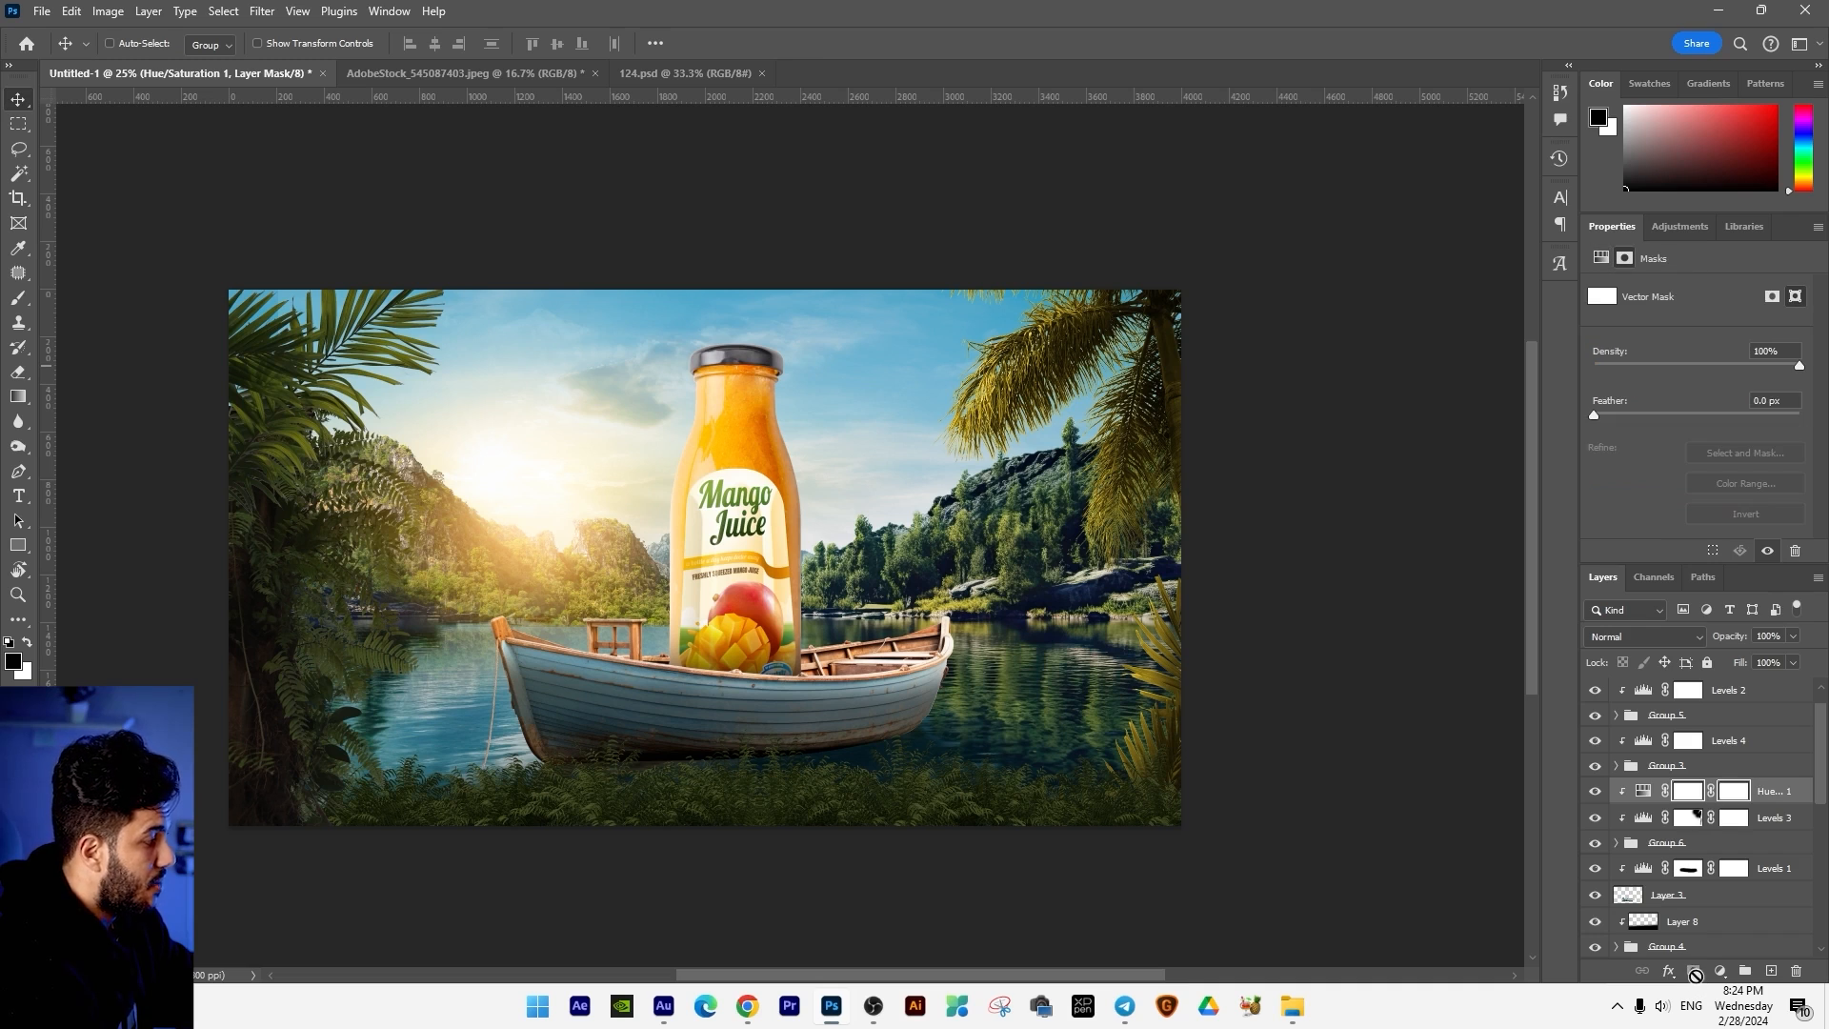
pyautogui.hotkey('ctrl', 'i')
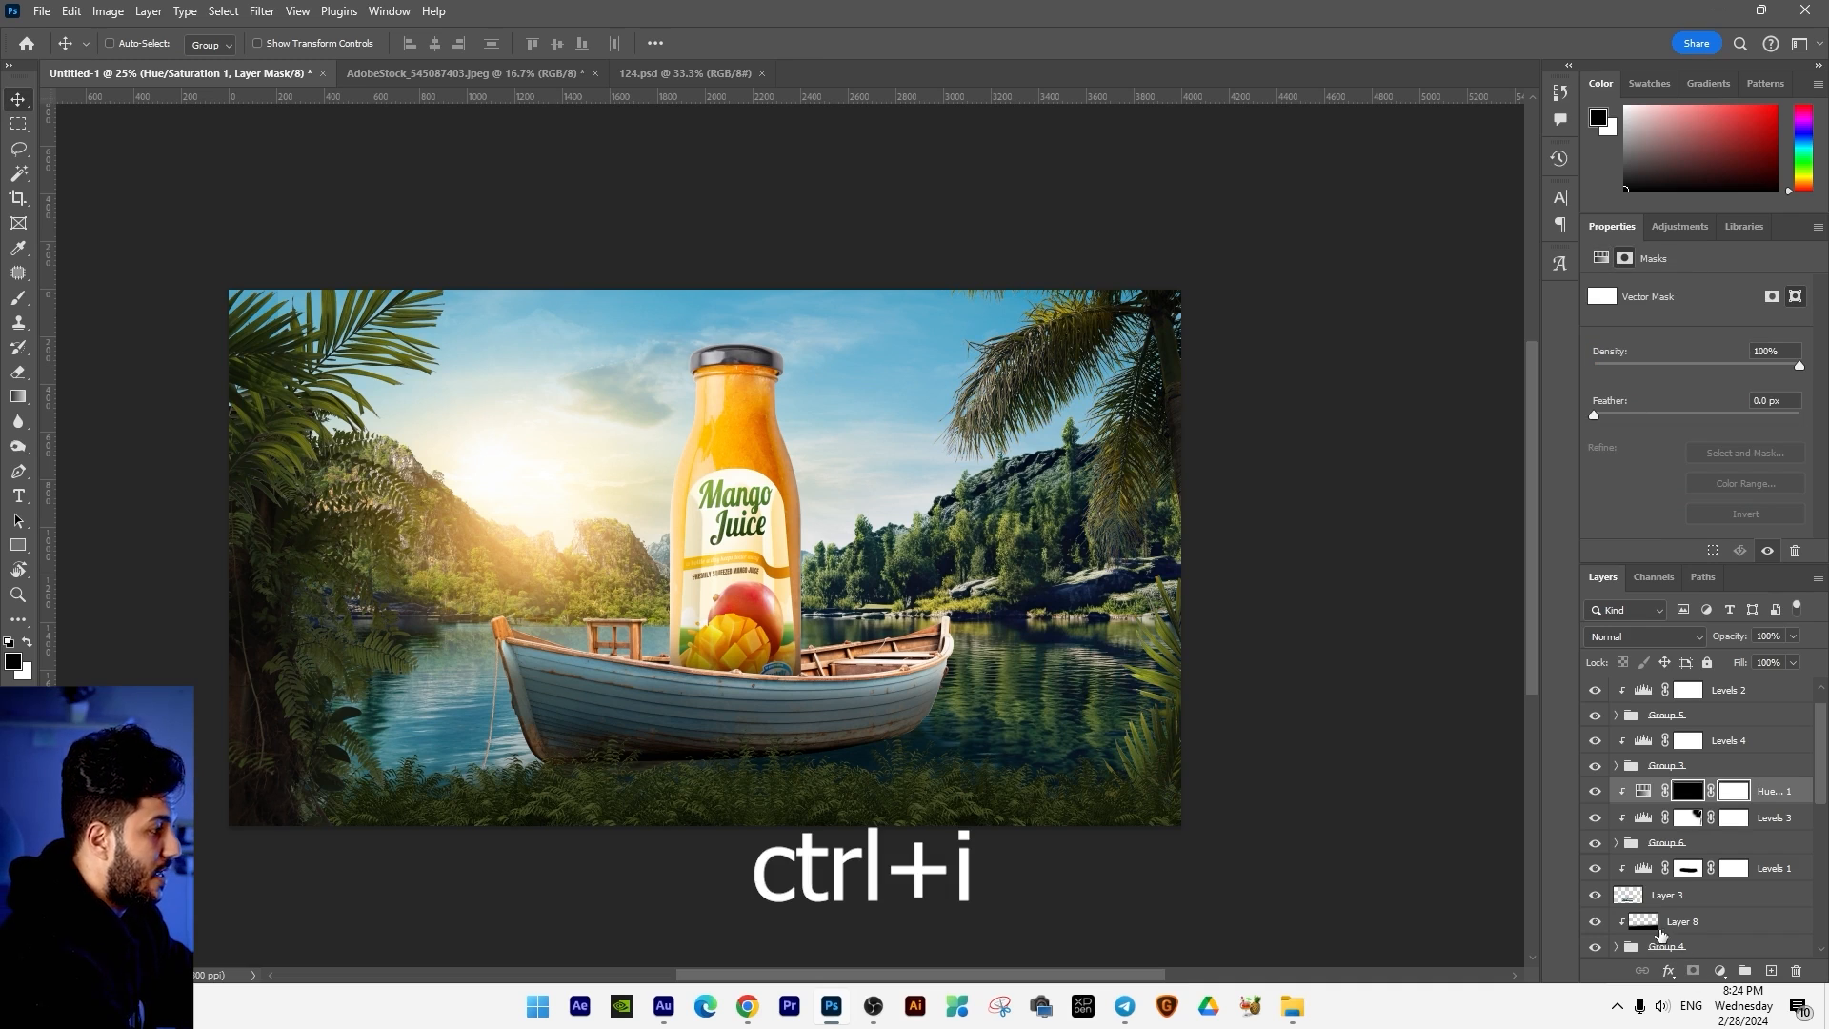
# Step: Paint white on the Hue/Saturation 1 mask over the right palm leaves and shore plants with the 228 px brush
pyautogui.click(18, 298)
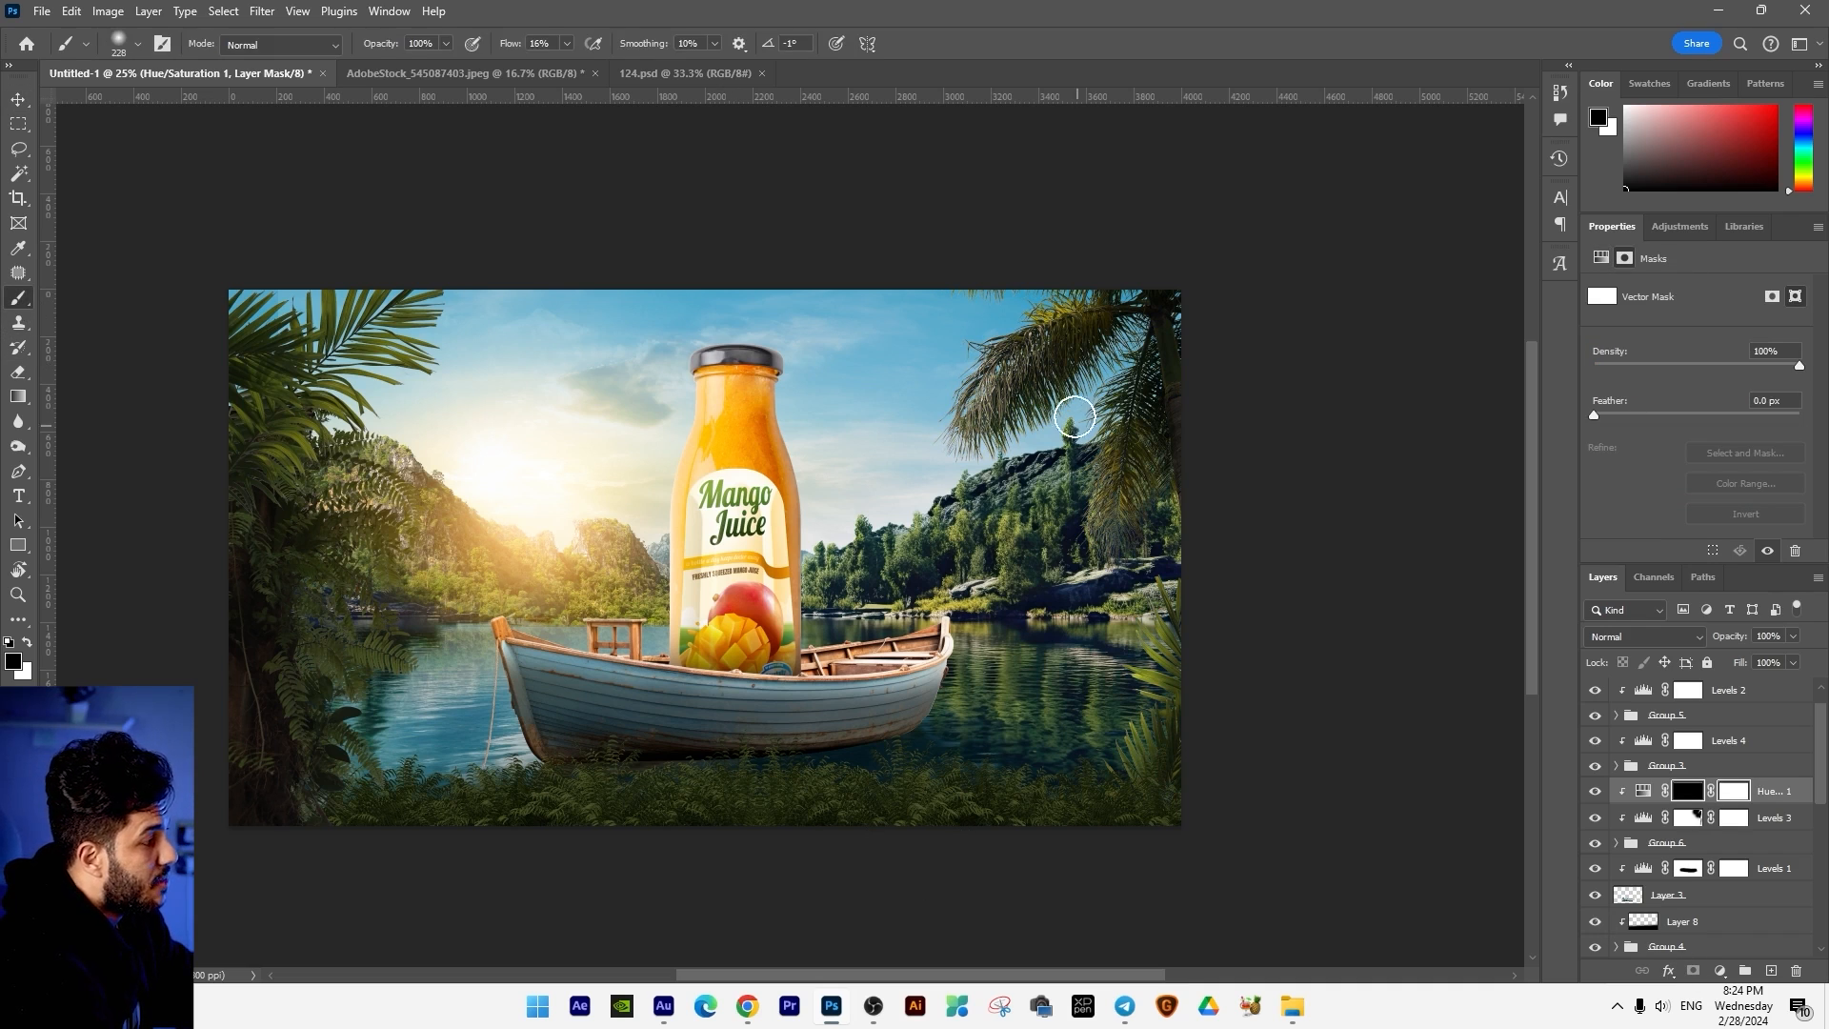
pyautogui.scroll(3, 937, 343)
pyautogui.moveTo(937, 343); pyautogui.dragTo(572, 569)
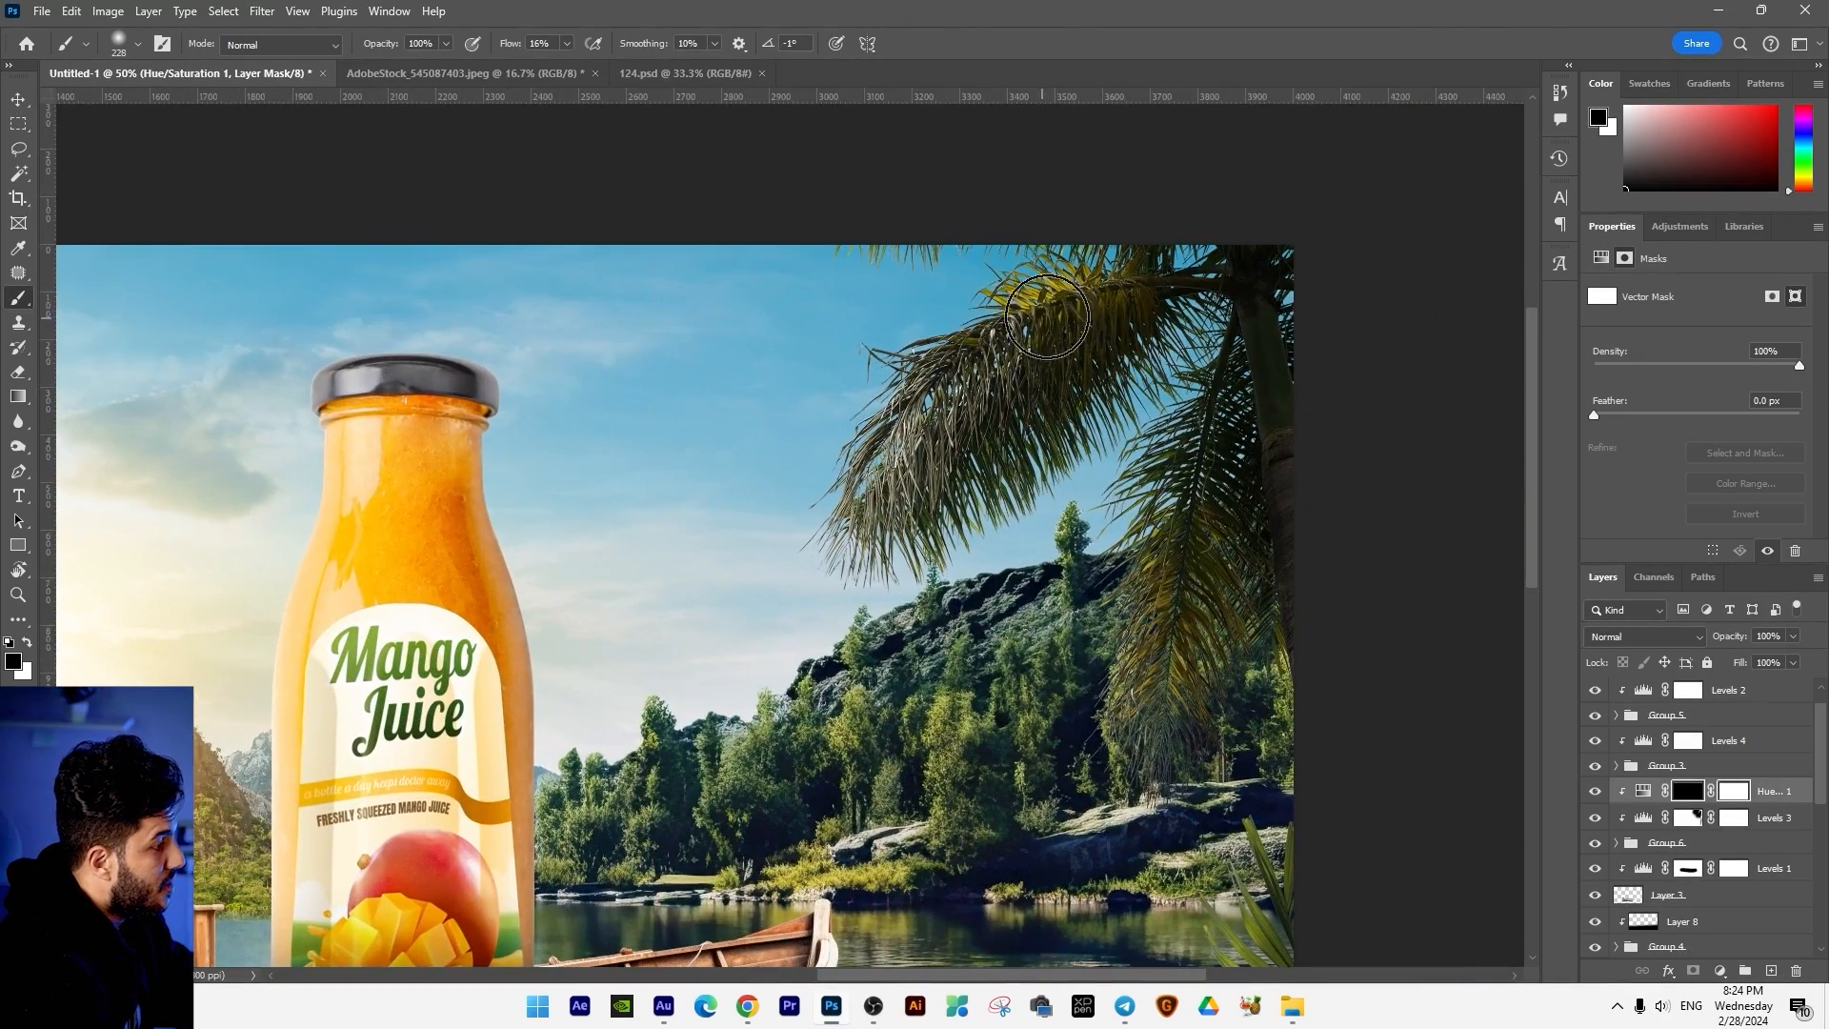
pyautogui.press('x')
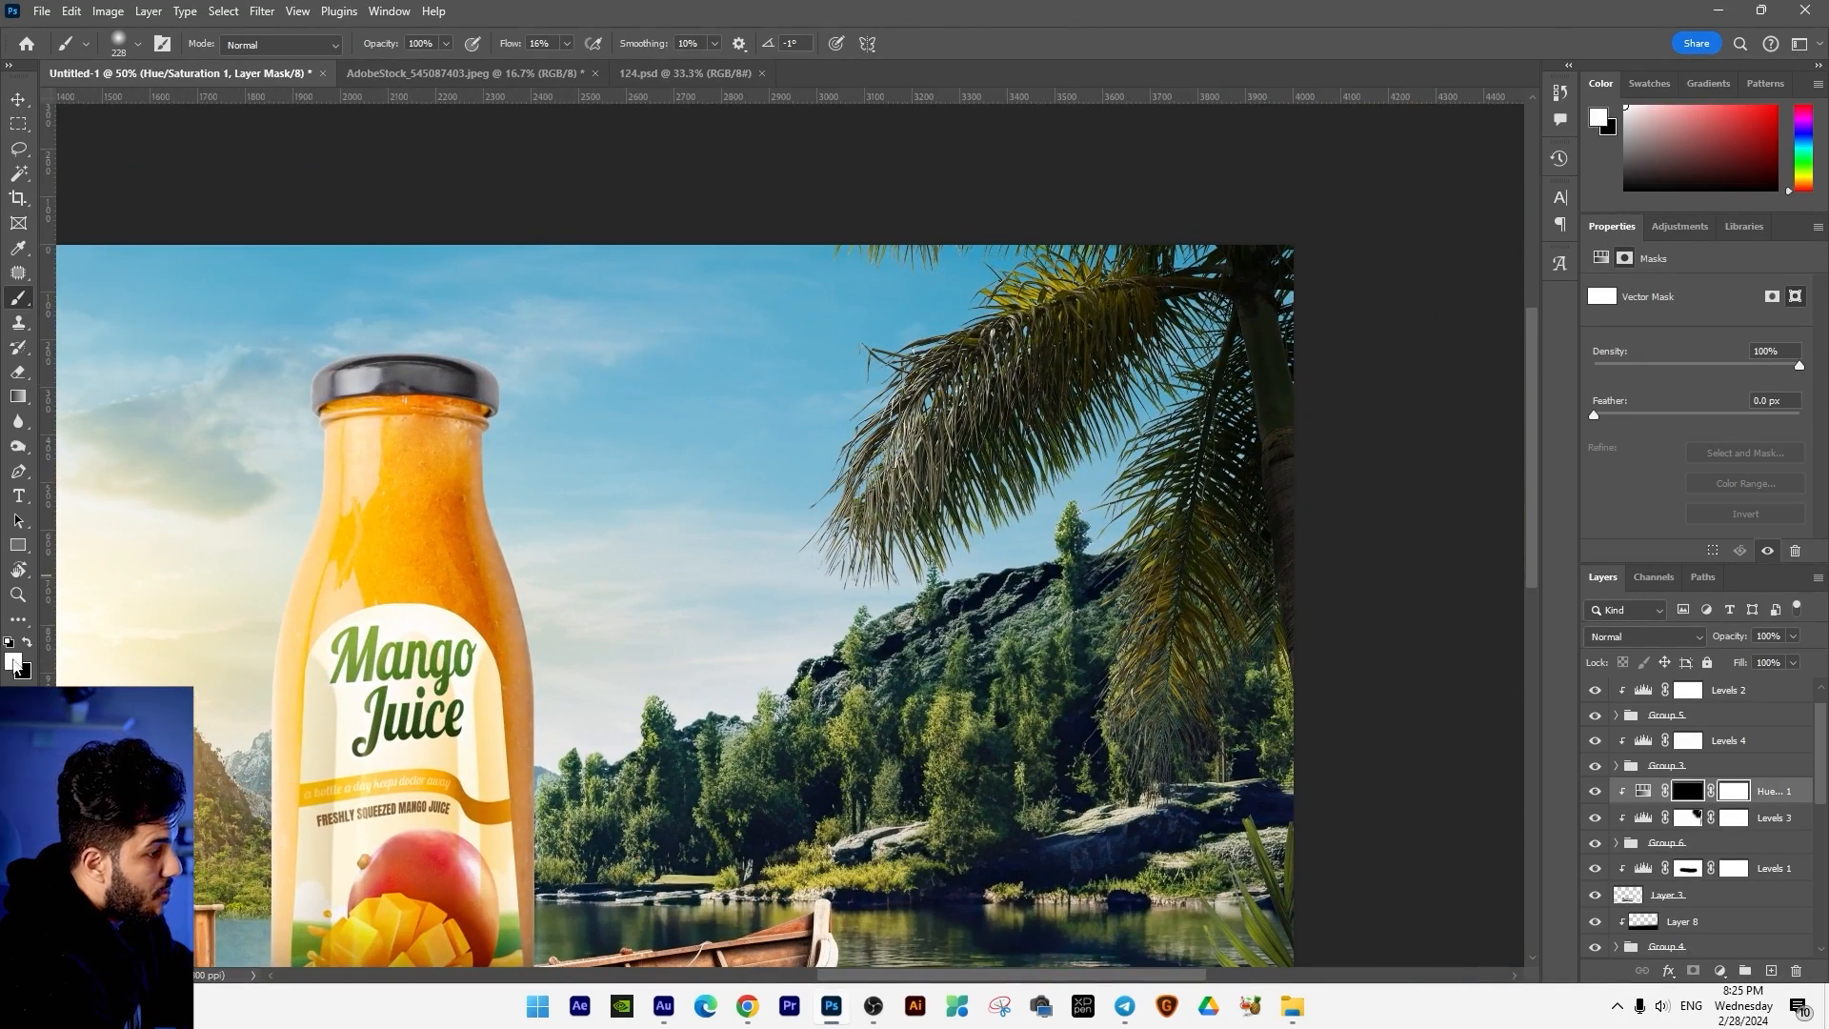
pyautogui.moveTo(1056, 296)
pyautogui.mouseDown()
pyautogui.moveTo(921, 383)
pyautogui.moveTo(1007, 322)
pyautogui.moveTo(933, 410)
pyautogui.moveTo(943, 364)
pyautogui.moveTo(870, 515)
pyautogui.moveTo(983, 335)
pyautogui.moveTo(1125, 250)
pyautogui.moveTo(852, 427)
pyautogui.moveTo(1202, 491)
pyautogui.moveTo(1185, 478)
pyautogui.moveTo(1121, 702)
pyautogui.moveTo(1173, 416)
pyautogui.moveTo(1176, 538)
pyautogui.moveTo(1177, 413)
pyautogui.moveTo(1137, 663)
pyautogui.moveTo(997, 260)
pyautogui.moveTo(997, 357)
pyautogui.moveTo(918, 378)
pyautogui.moveTo(934, 329)
pyautogui.moveTo(855, 443)
pyautogui.moveTo(971, 302)
pyautogui.moveTo(974, 323)
pyautogui.moveTo(1013, 333)
pyautogui.moveTo(953, 313)
pyautogui.mouseUp()
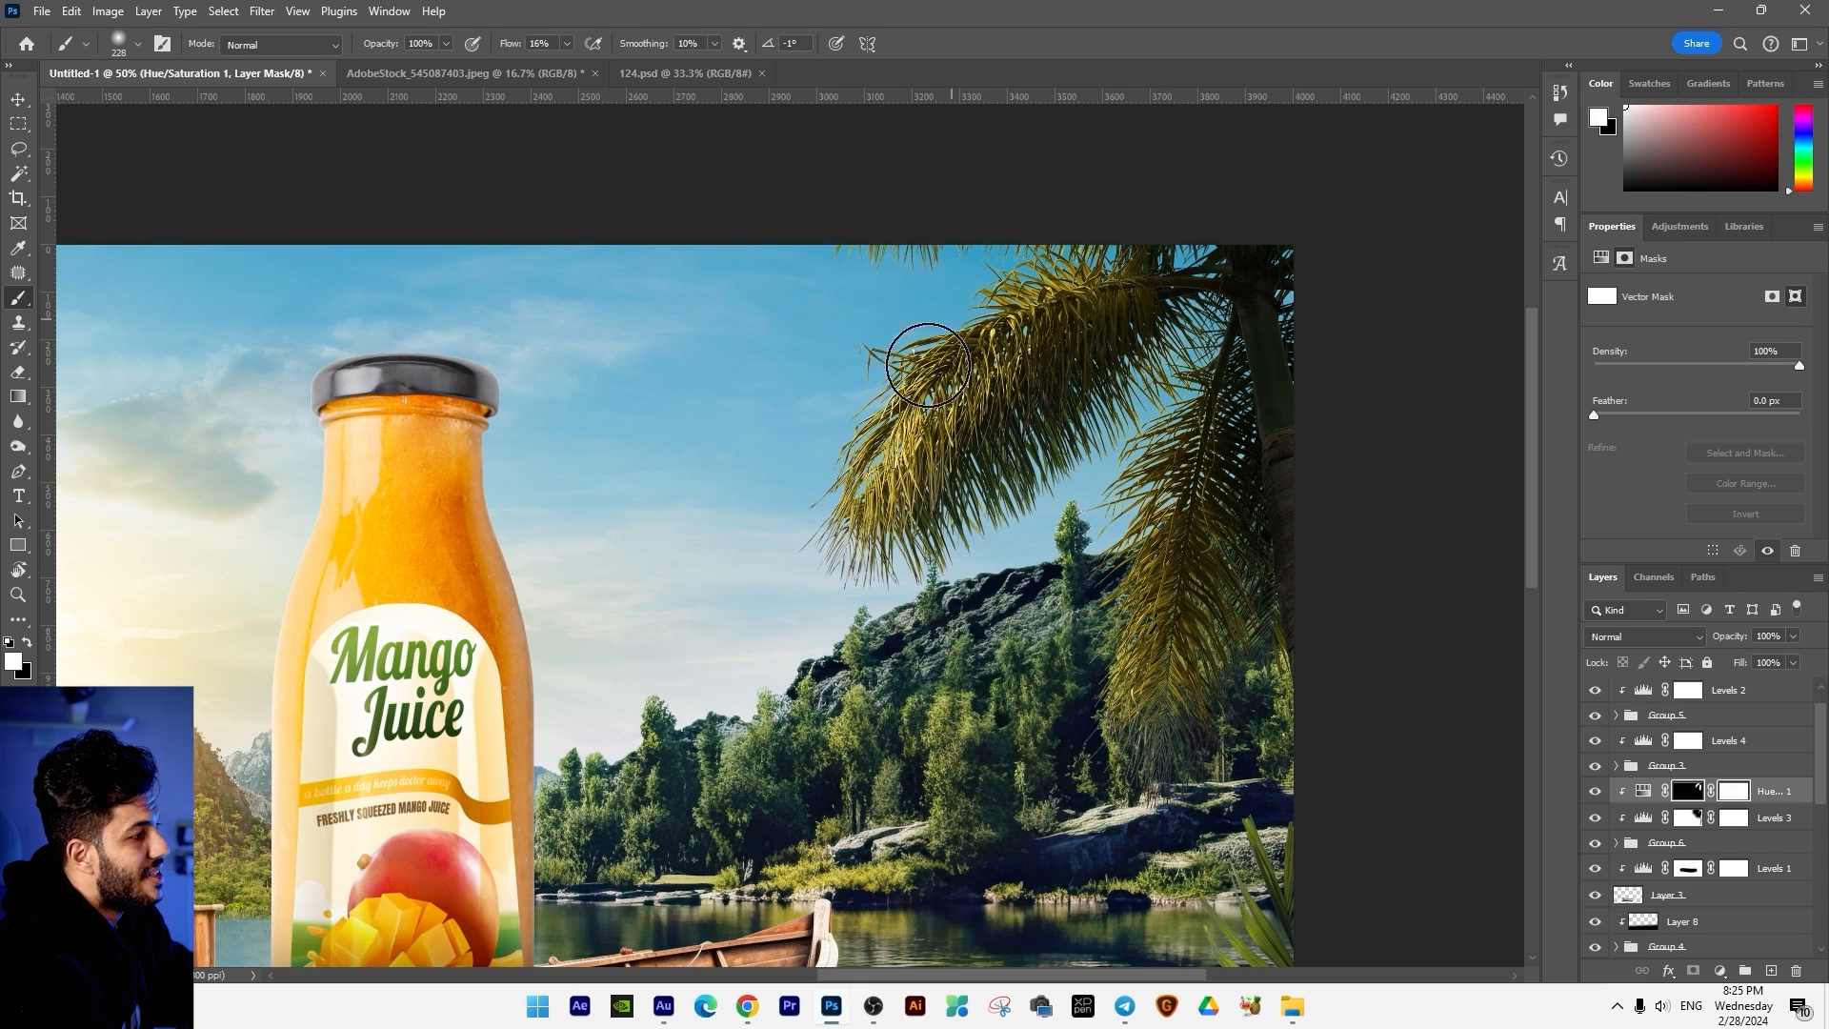
pyautogui.moveTo(952, 512); pyautogui.dragTo(896, 312)
pyautogui.moveTo(1052, 532); pyautogui.dragTo(1016, 364)
pyautogui.moveTo(1113, 641)
pyautogui.mouseDown()
pyautogui.moveTo(1136, 552)
pyautogui.moveTo(1121, 679)
pyautogui.moveTo(1135, 512)
pyautogui.moveTo(1131, 566)
pyautogui.mouseUp()
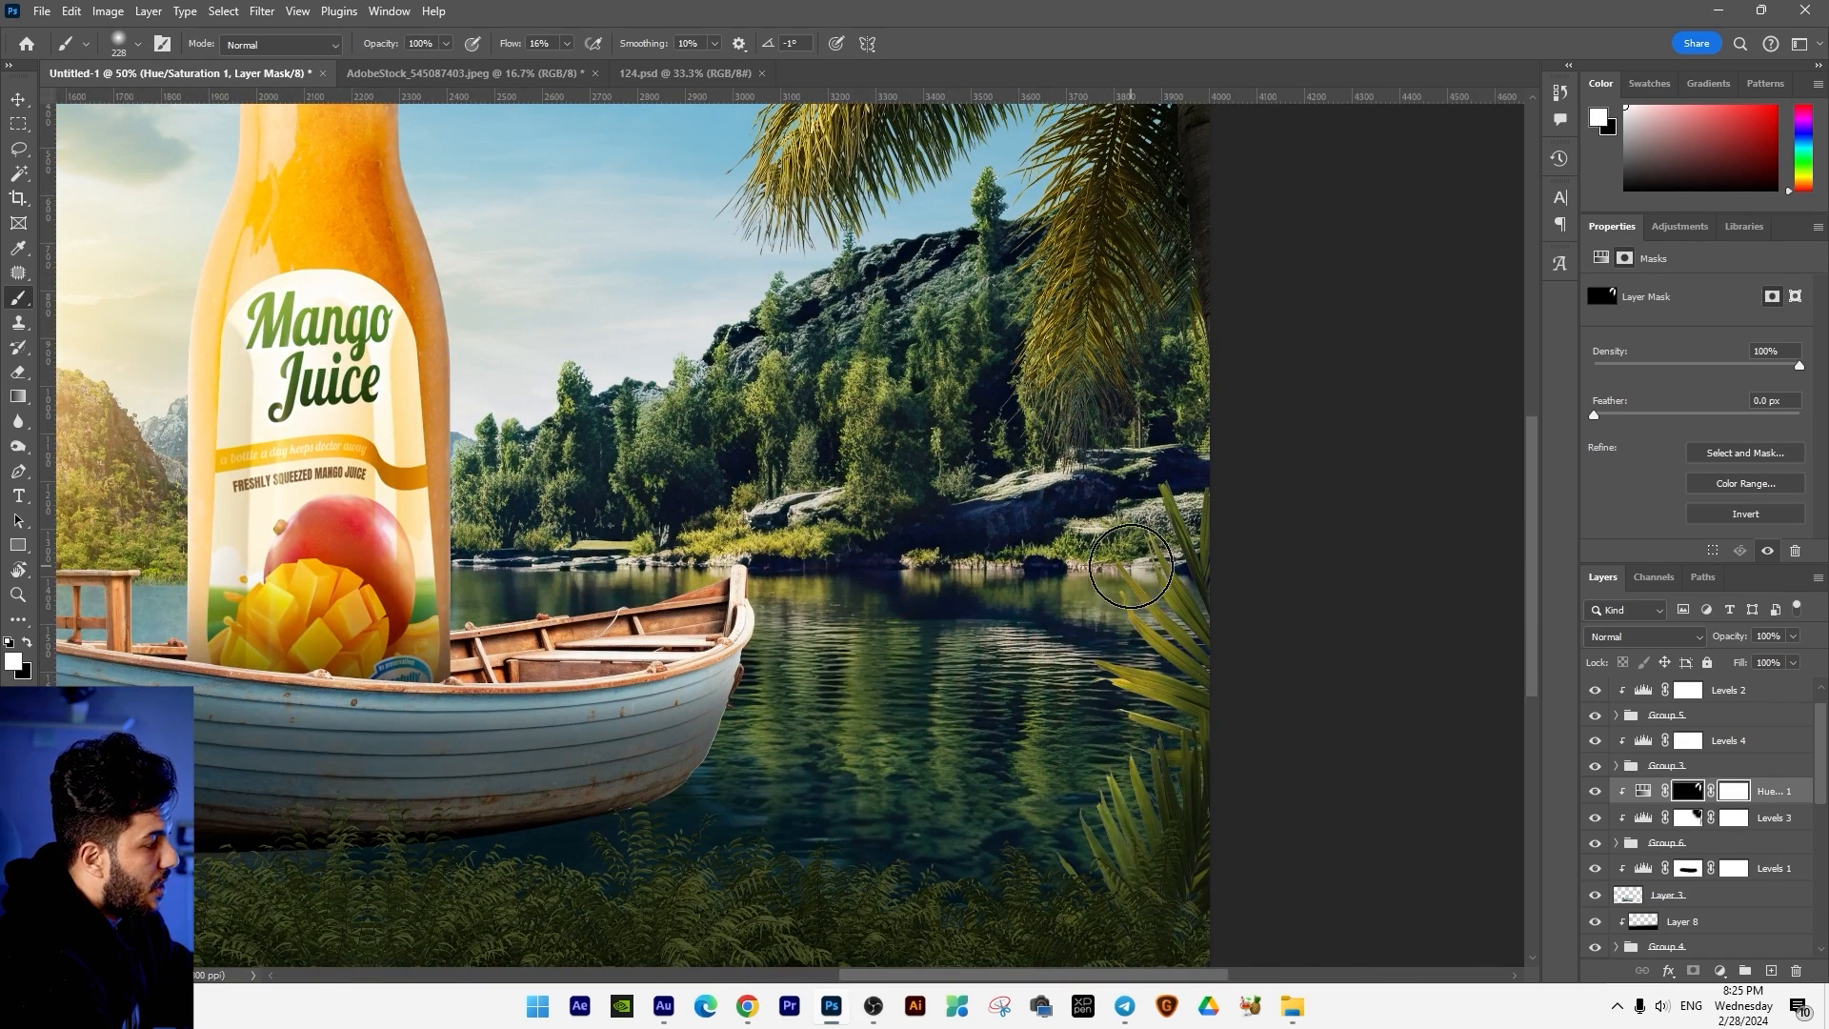
pyautogui.hotkey('ctrl', '-')
pyautogui.moveTo(1084, 512); pyautogui.dragTo(1104, 603)
pyautogui.hotkey('ctrl', '-')
pyautogui.hotkey('ctrl', '+')
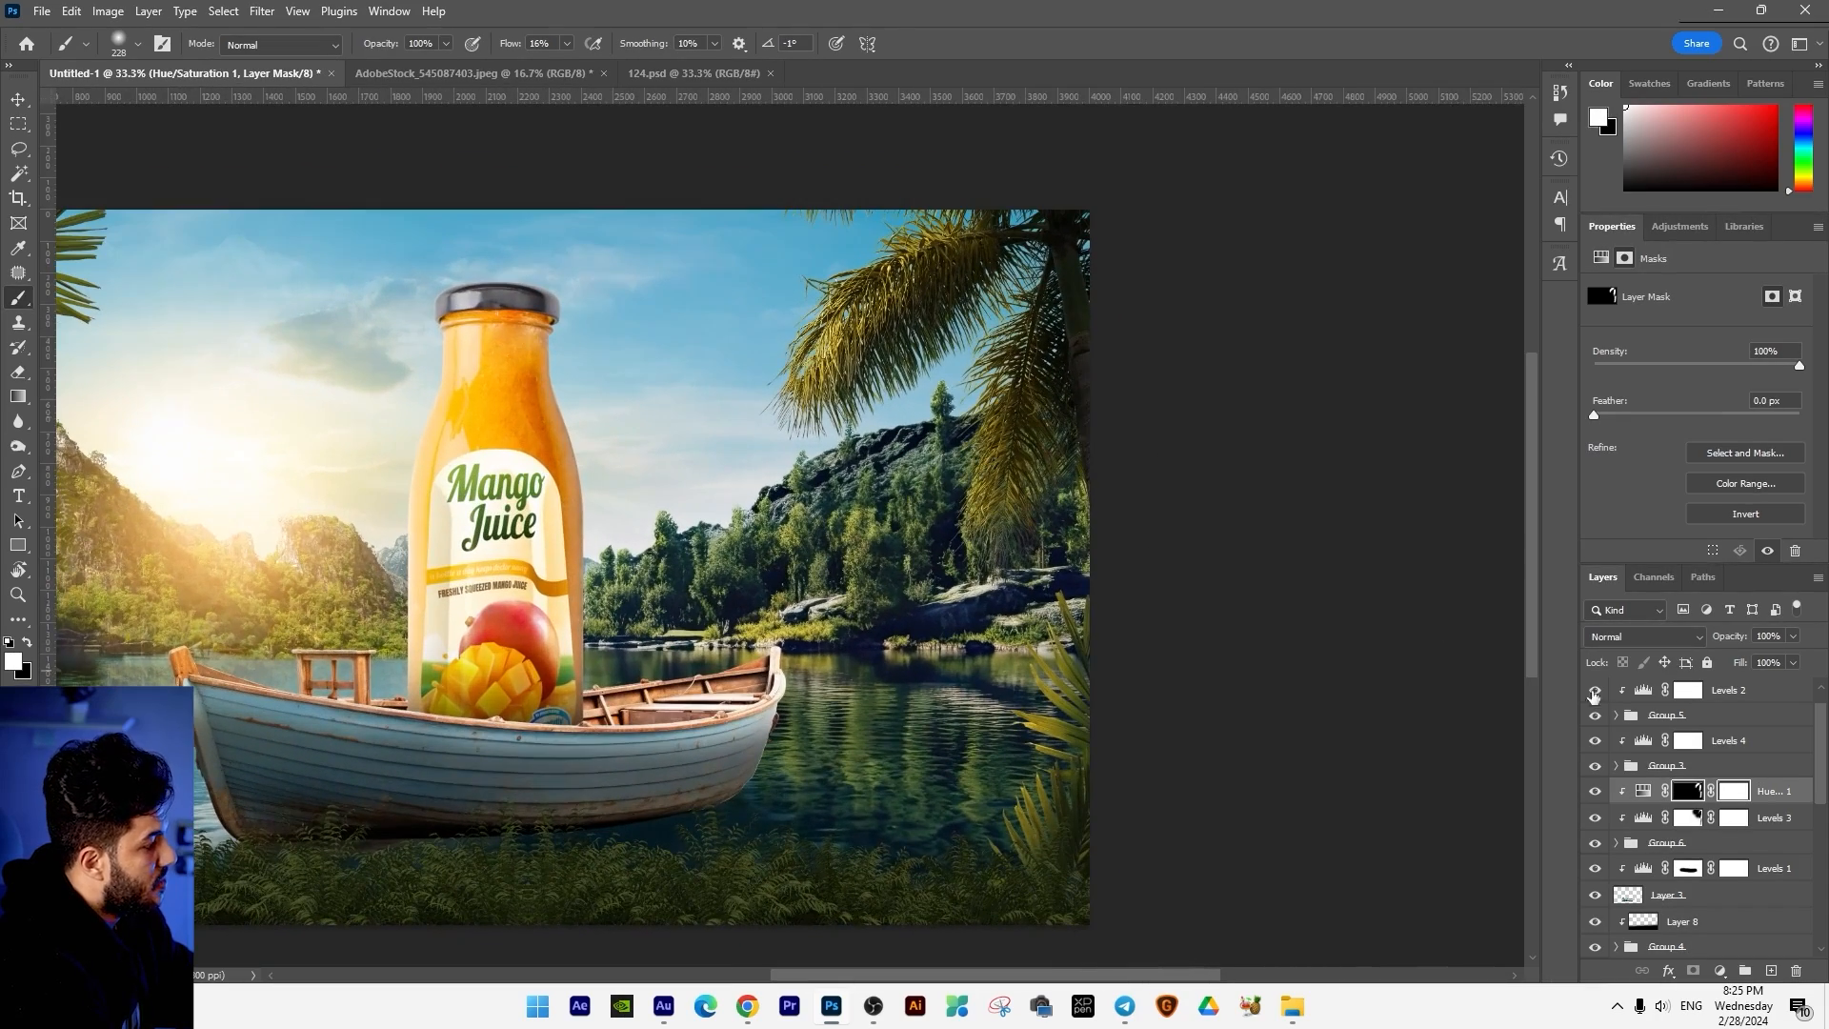
# Step: Compare the palm with Hue/Saturation 1 off and on, leaving the adjustment visible
pyautogui.click(1598, 791)
pyautogui.click(1598, 791)
pyautogui.click(1597, 791)
pyautogui.click(1597, 791)
pyautogui.moveTo(599, 511); pyautogui.dragTo(935, 535)
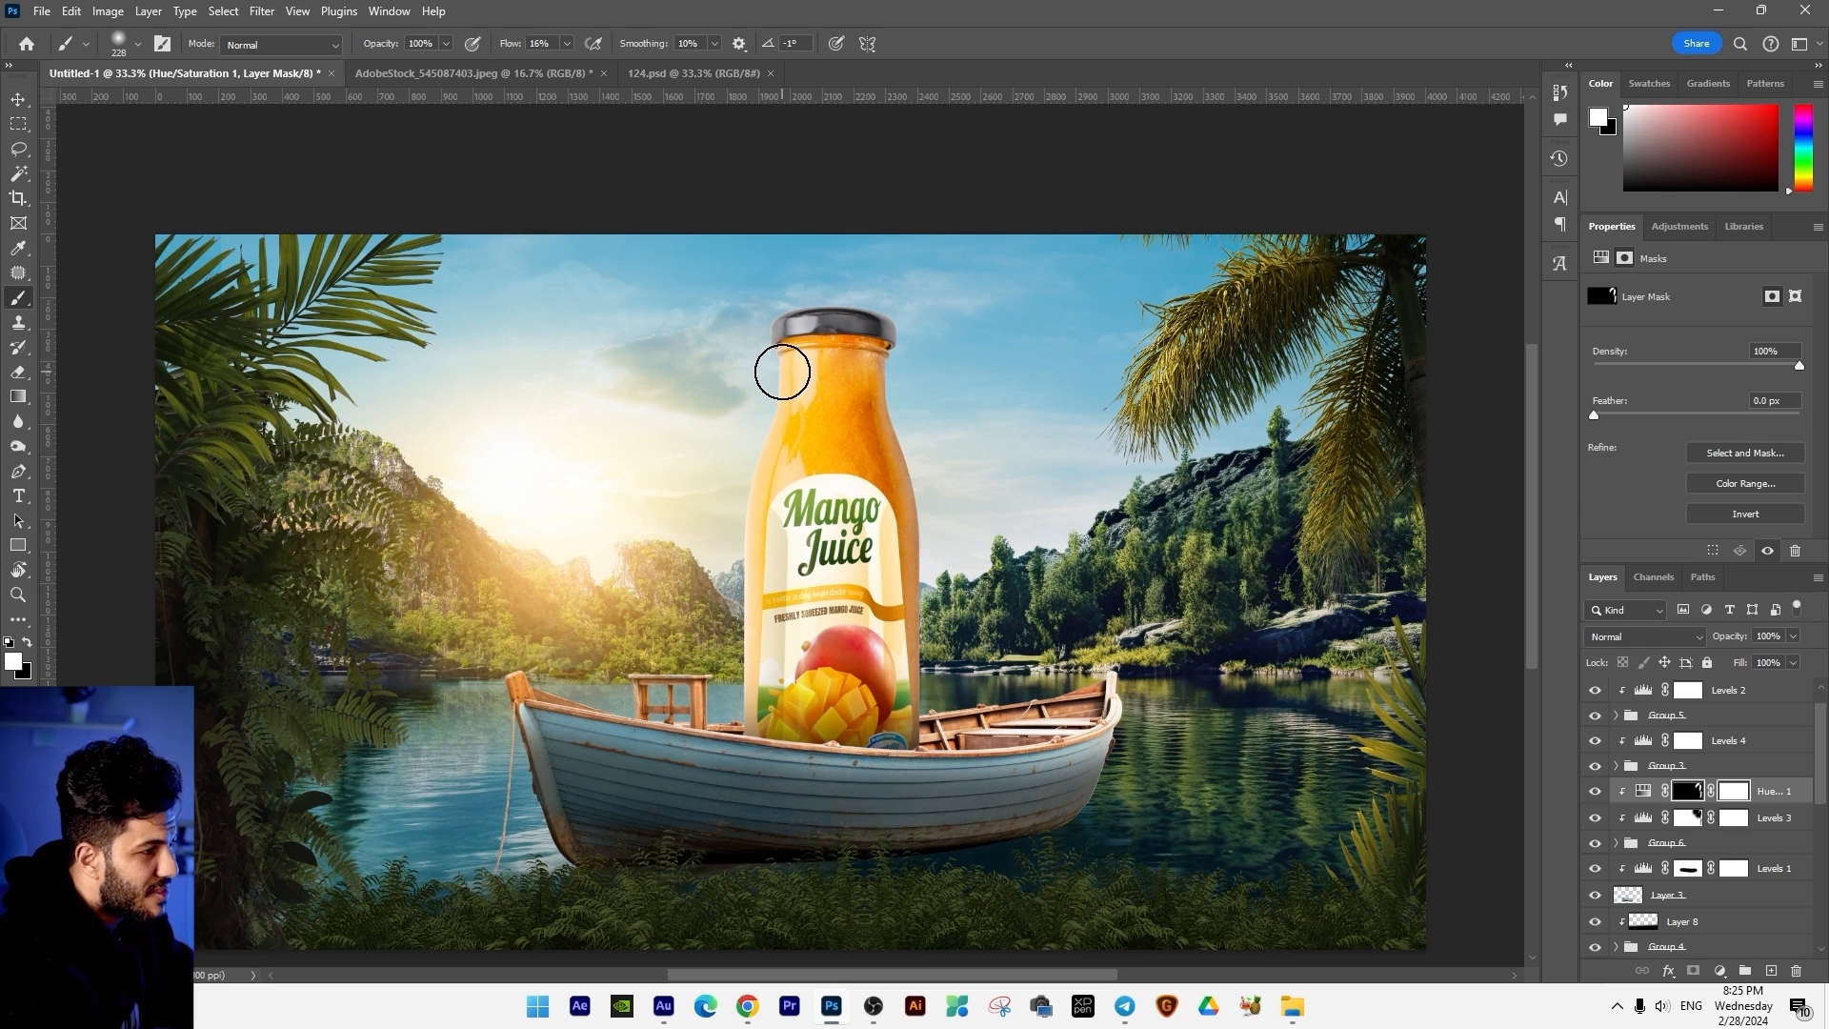
# Step: Select the Levels 4 adjustment on the foreground ferns and add a vector mask to it
pyautogui.click(20, 101)
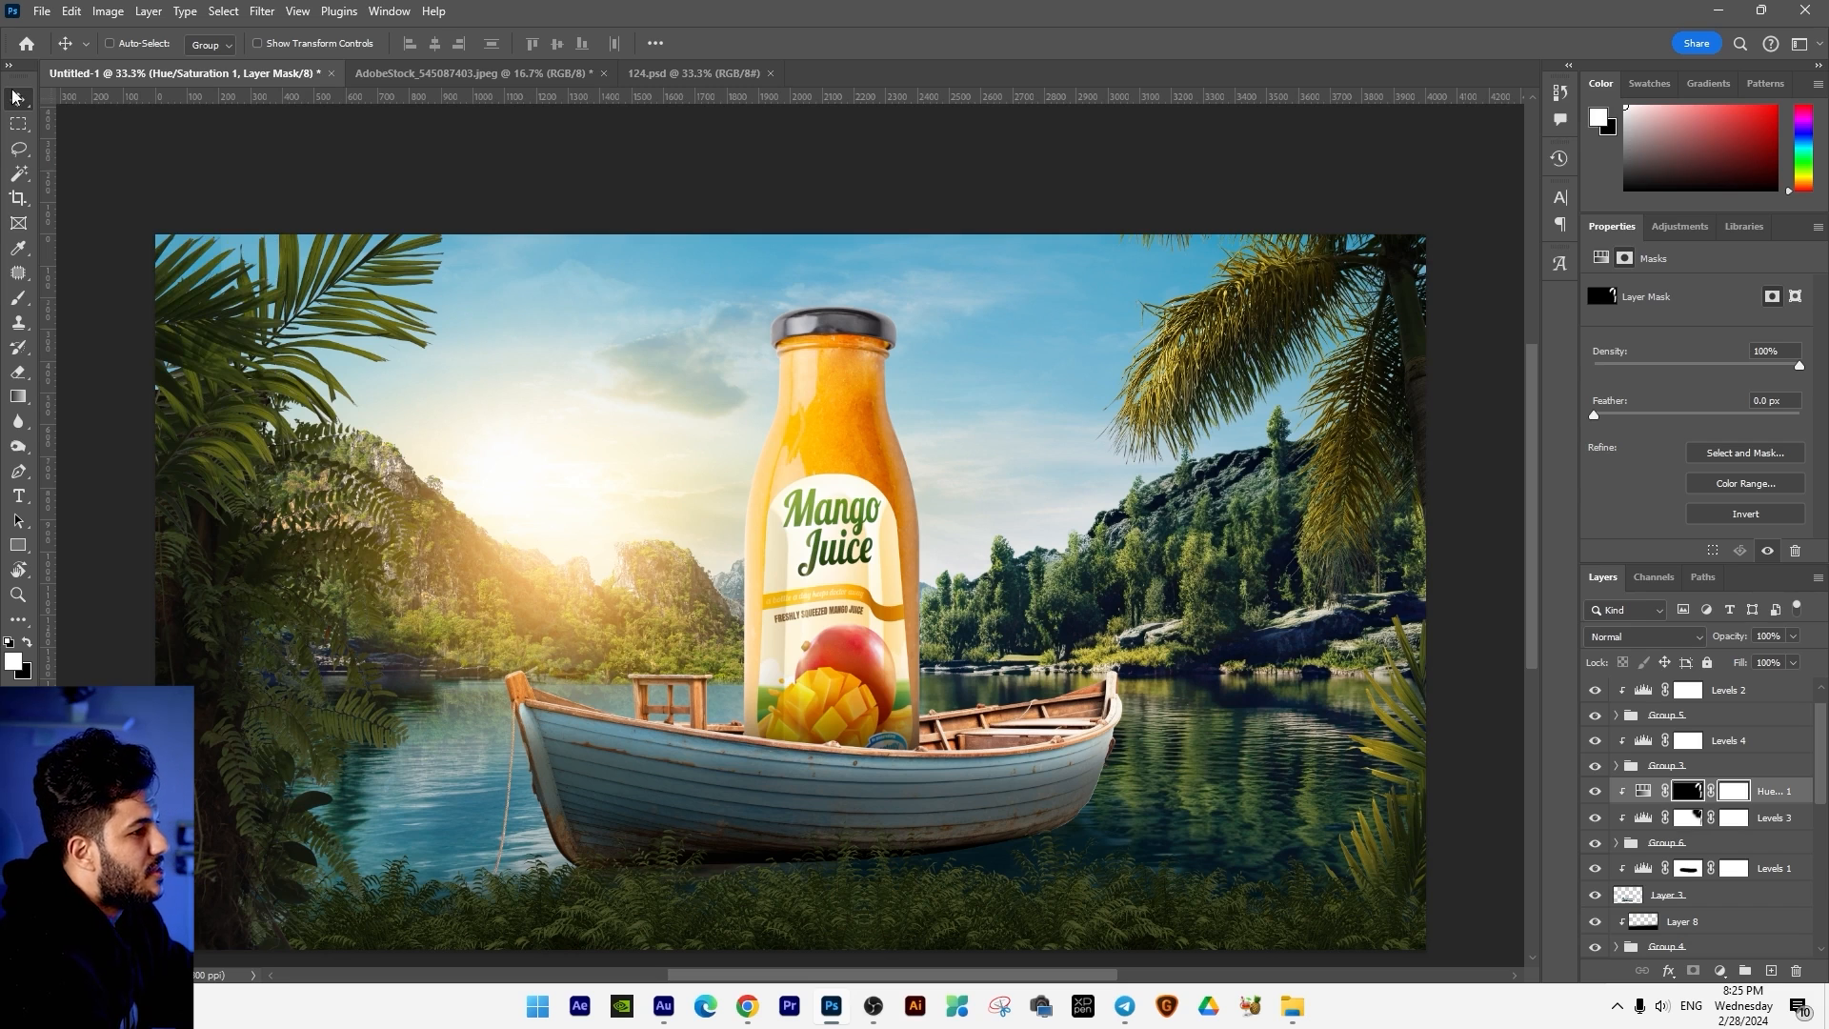
pyautogui.scroll(-1, 910, 922)
pyautogui.rightClick(901, 870)
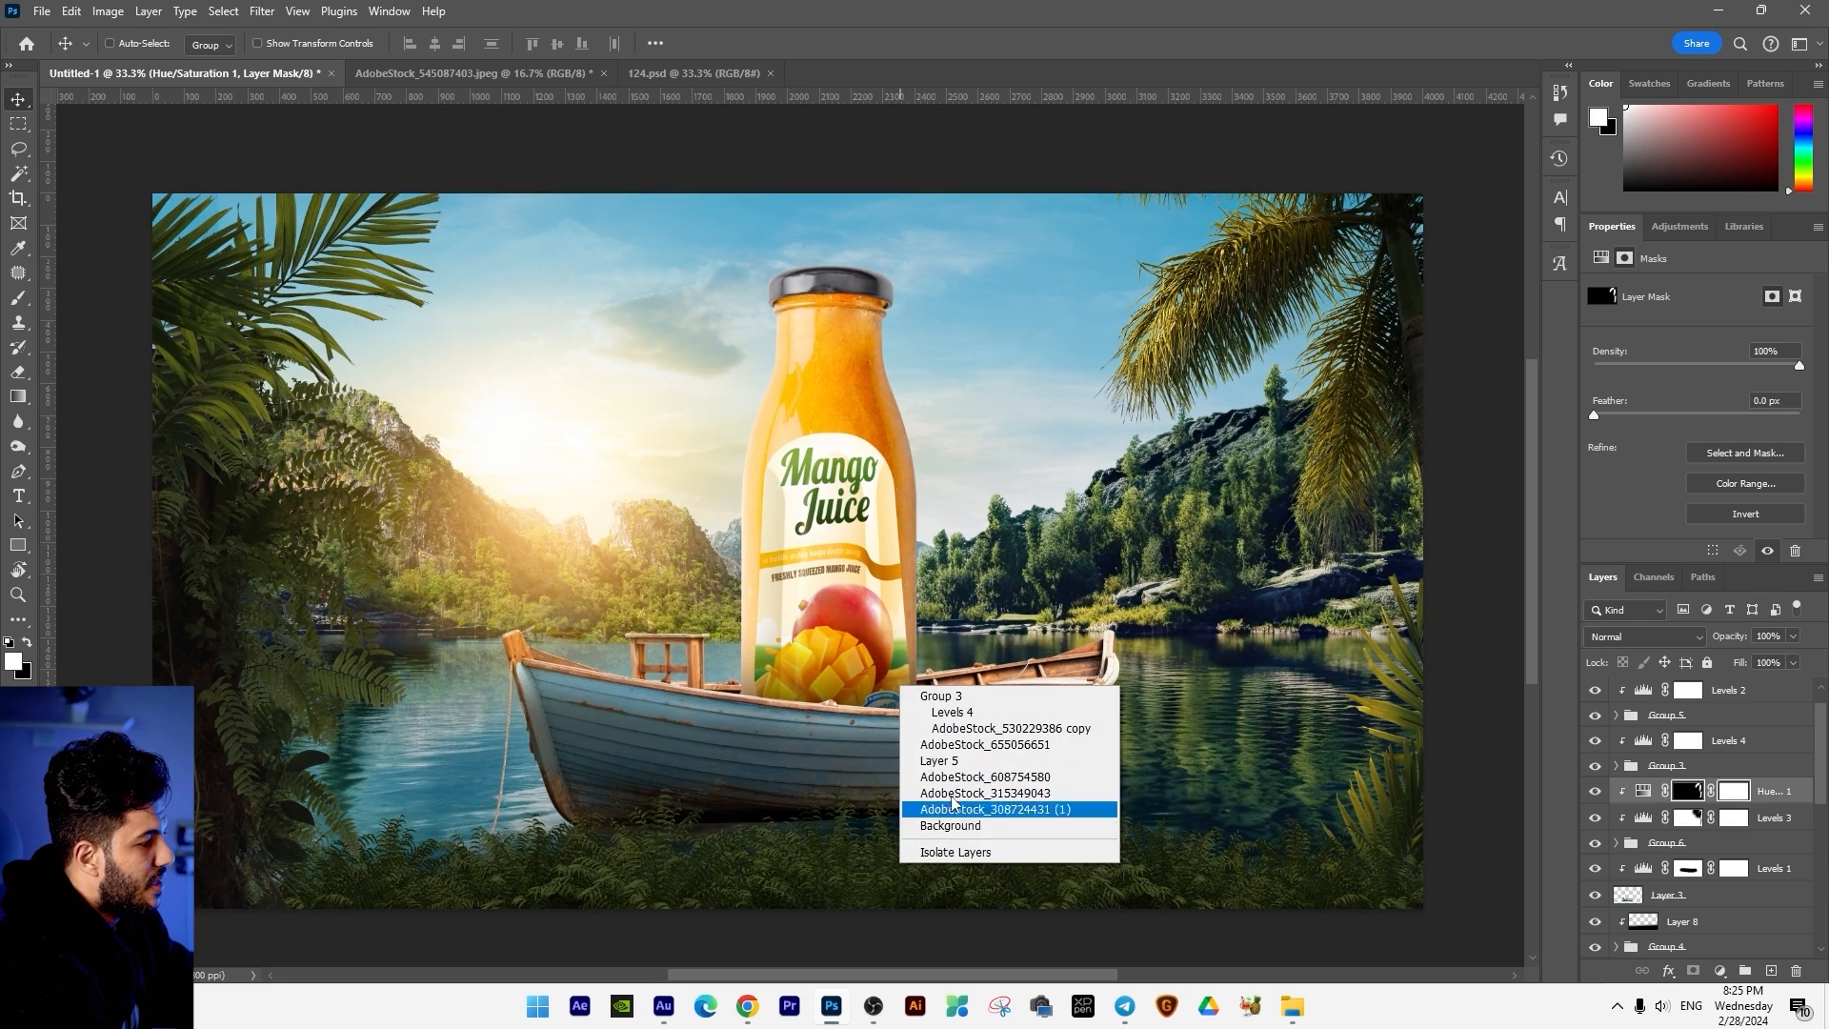
pyautogui.click(953, 713)
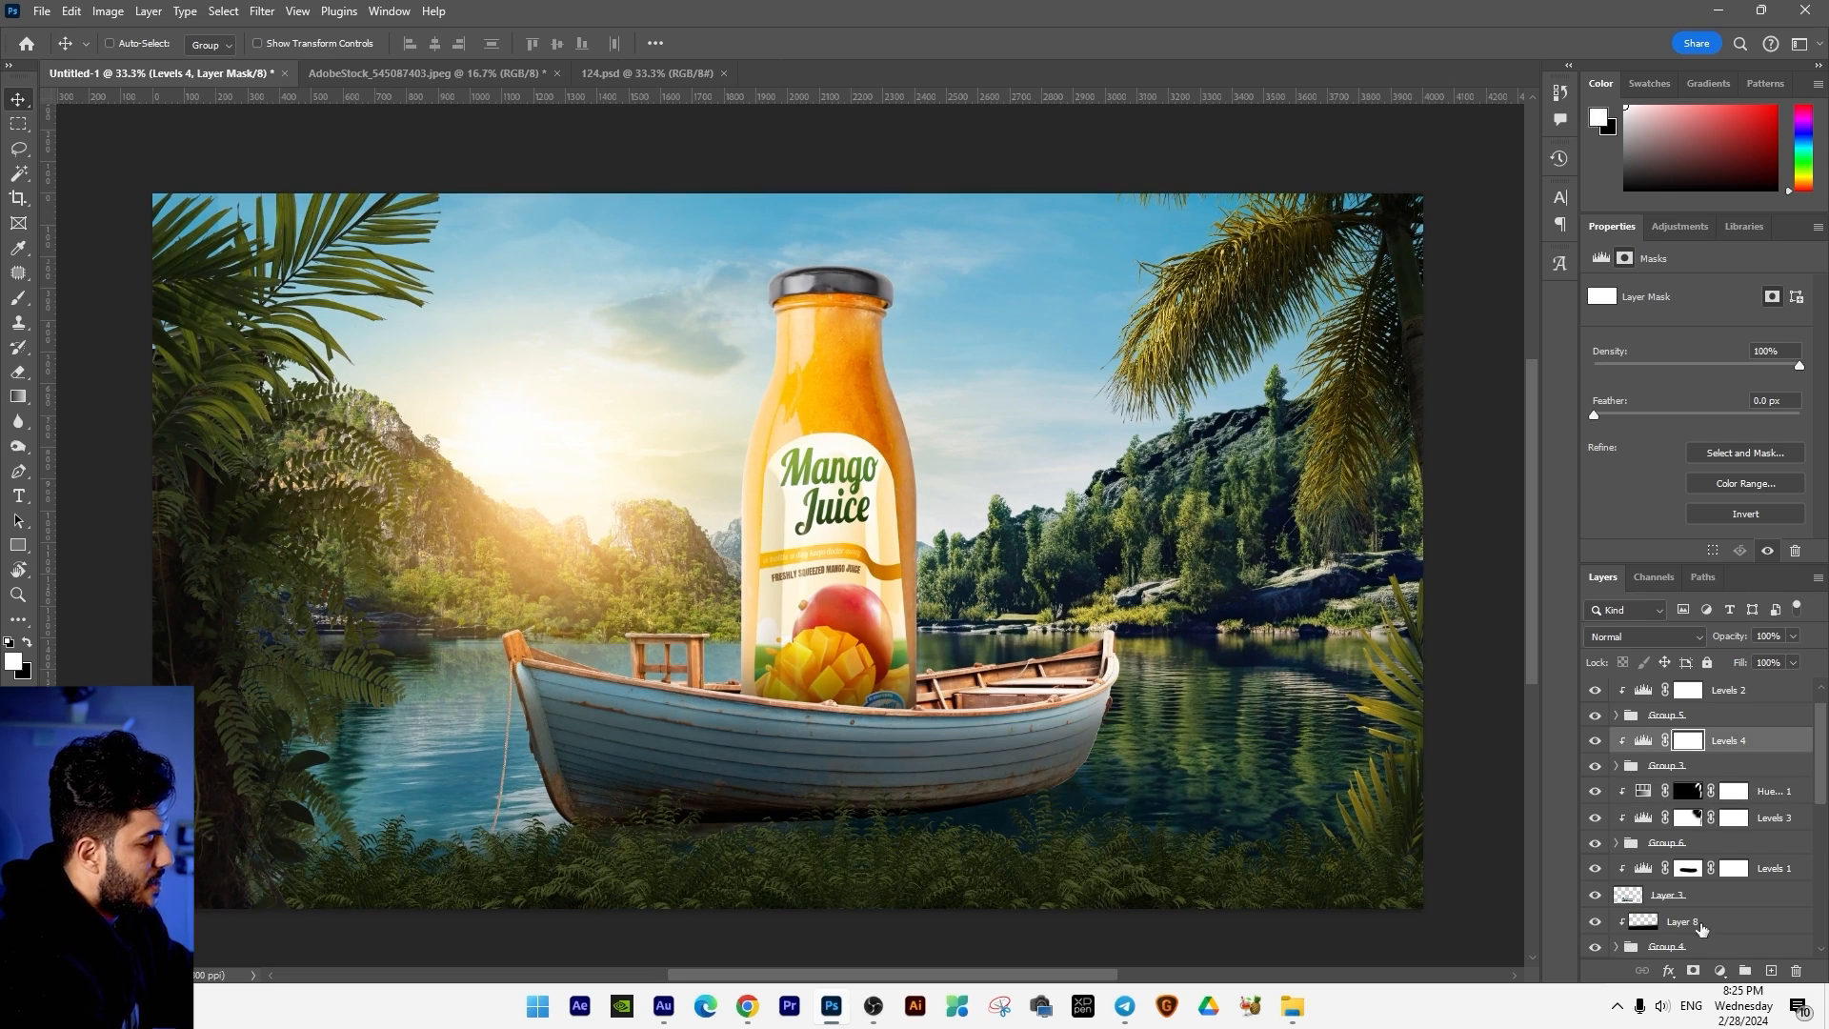
pyautogui.click(1696, 970)
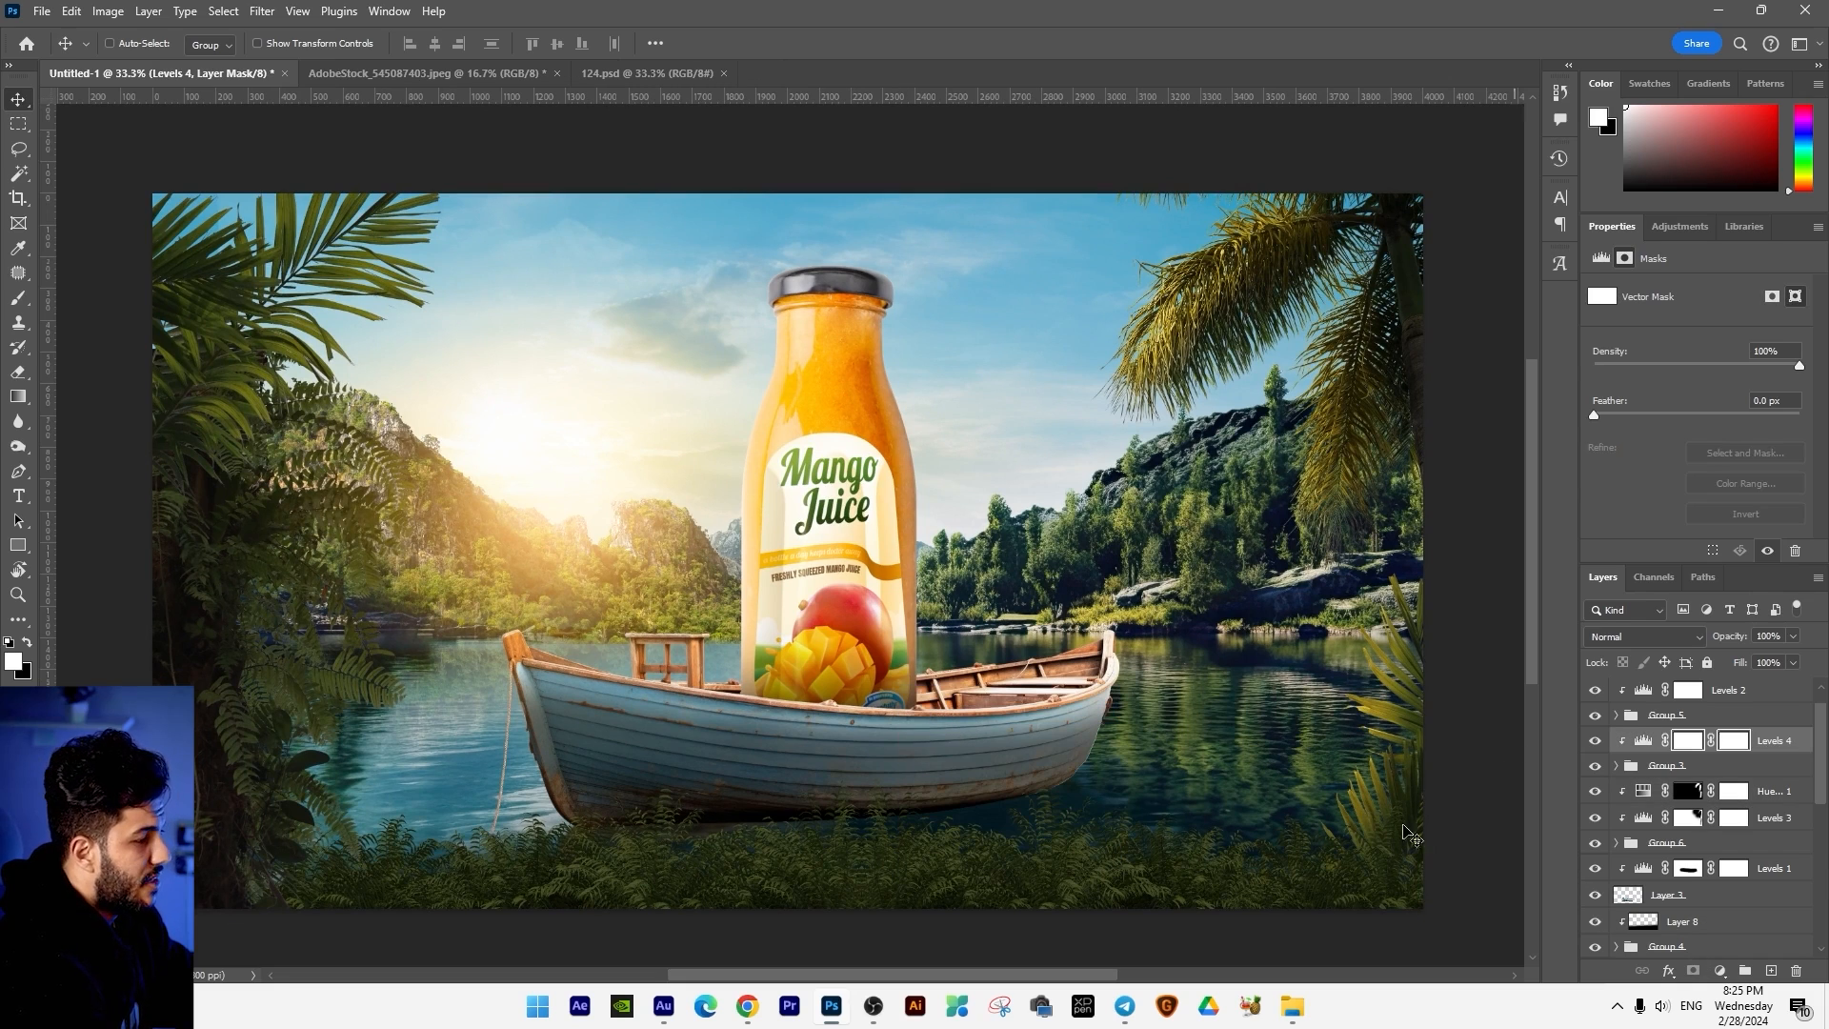
# Step: Enlarge the Soft Round brush to 417 px and paint black on the Levels 4 mask along the tops of the foreground ferns
pyautogui.click(19, 298)
pyautogui.press('x')
pyautogui.rightClick(896, 683)
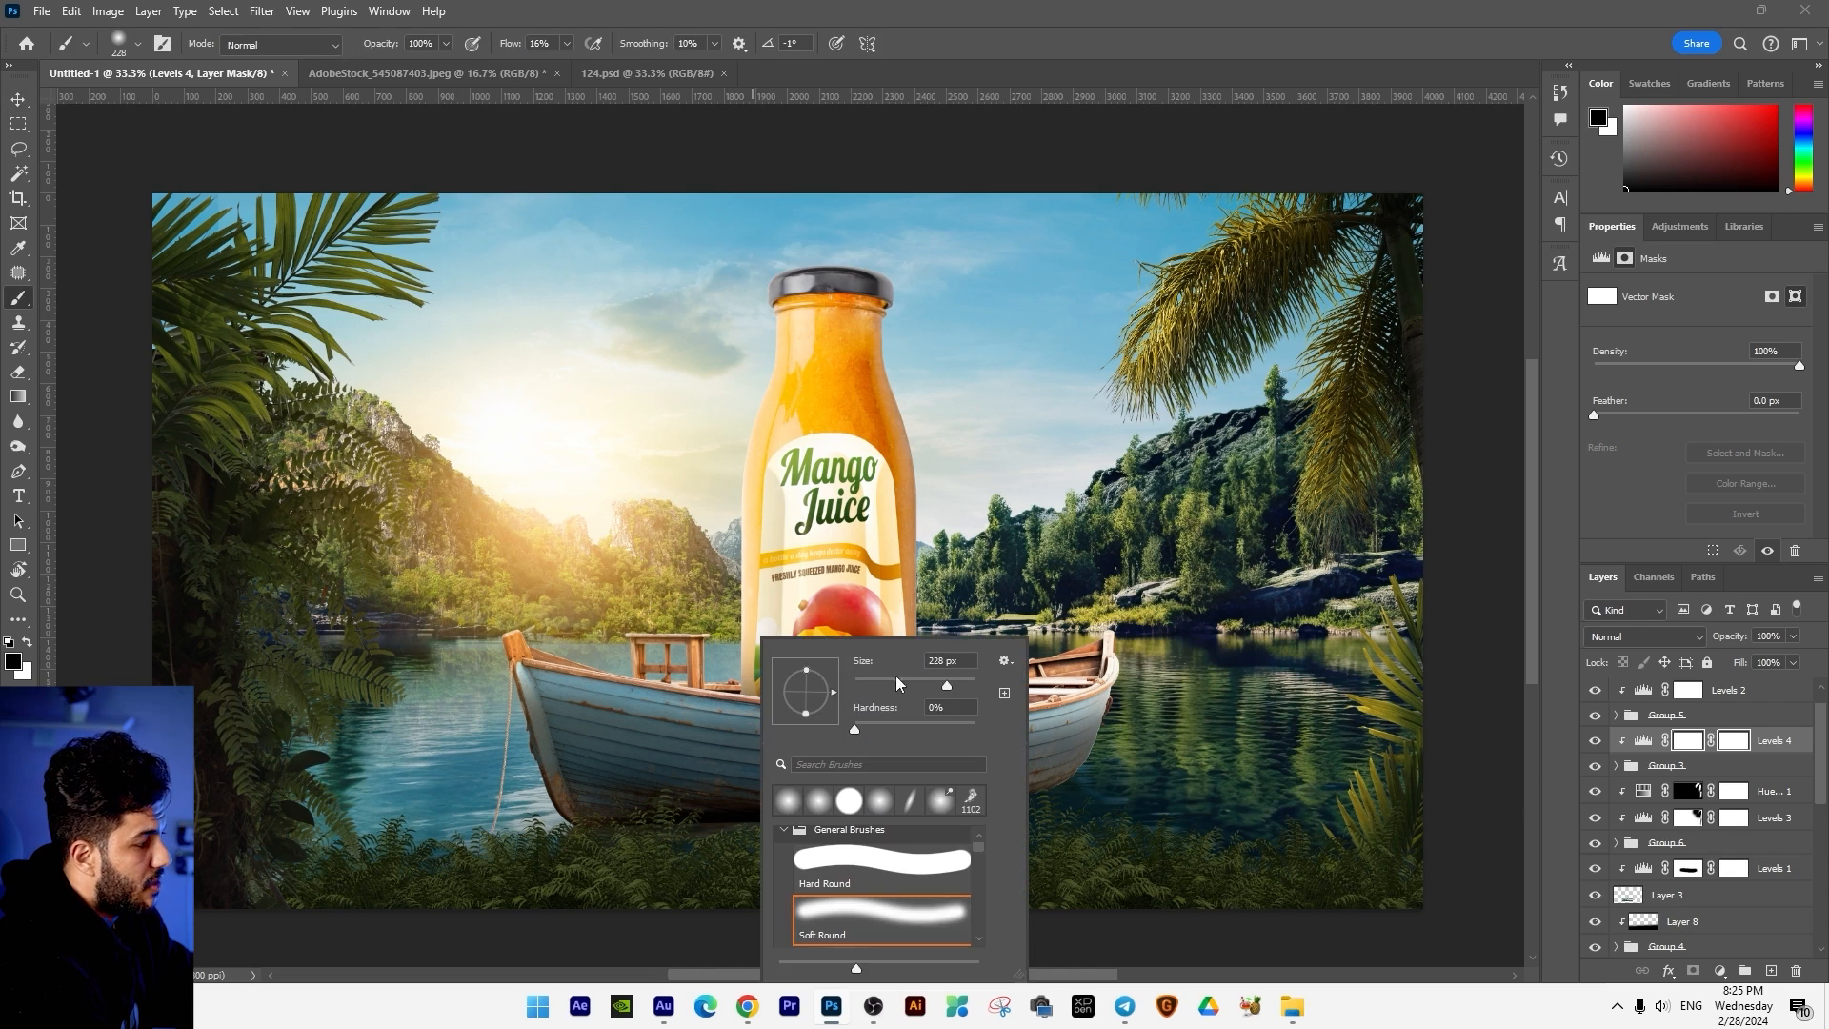
pyautogui.click(959, 683)
pyautogui.moveTo(396, 792)
pyautogui.mouseDown()
pyautogui.moveTo(782, 771)
pyautogui.moveTo(538, 787)
pyautogui.moveTo(719, 750)
pyautogui.moveTo(364, 796)
pyautogui.moveTo(576, 798)
pyautogui.moveTo(729, 775)
pyautogui.moveTo(470, 799)
pyautogui.moveTo(1407, 797)
pyautogui.moveTo(1310, 758)
pyautogui.mouseUp()
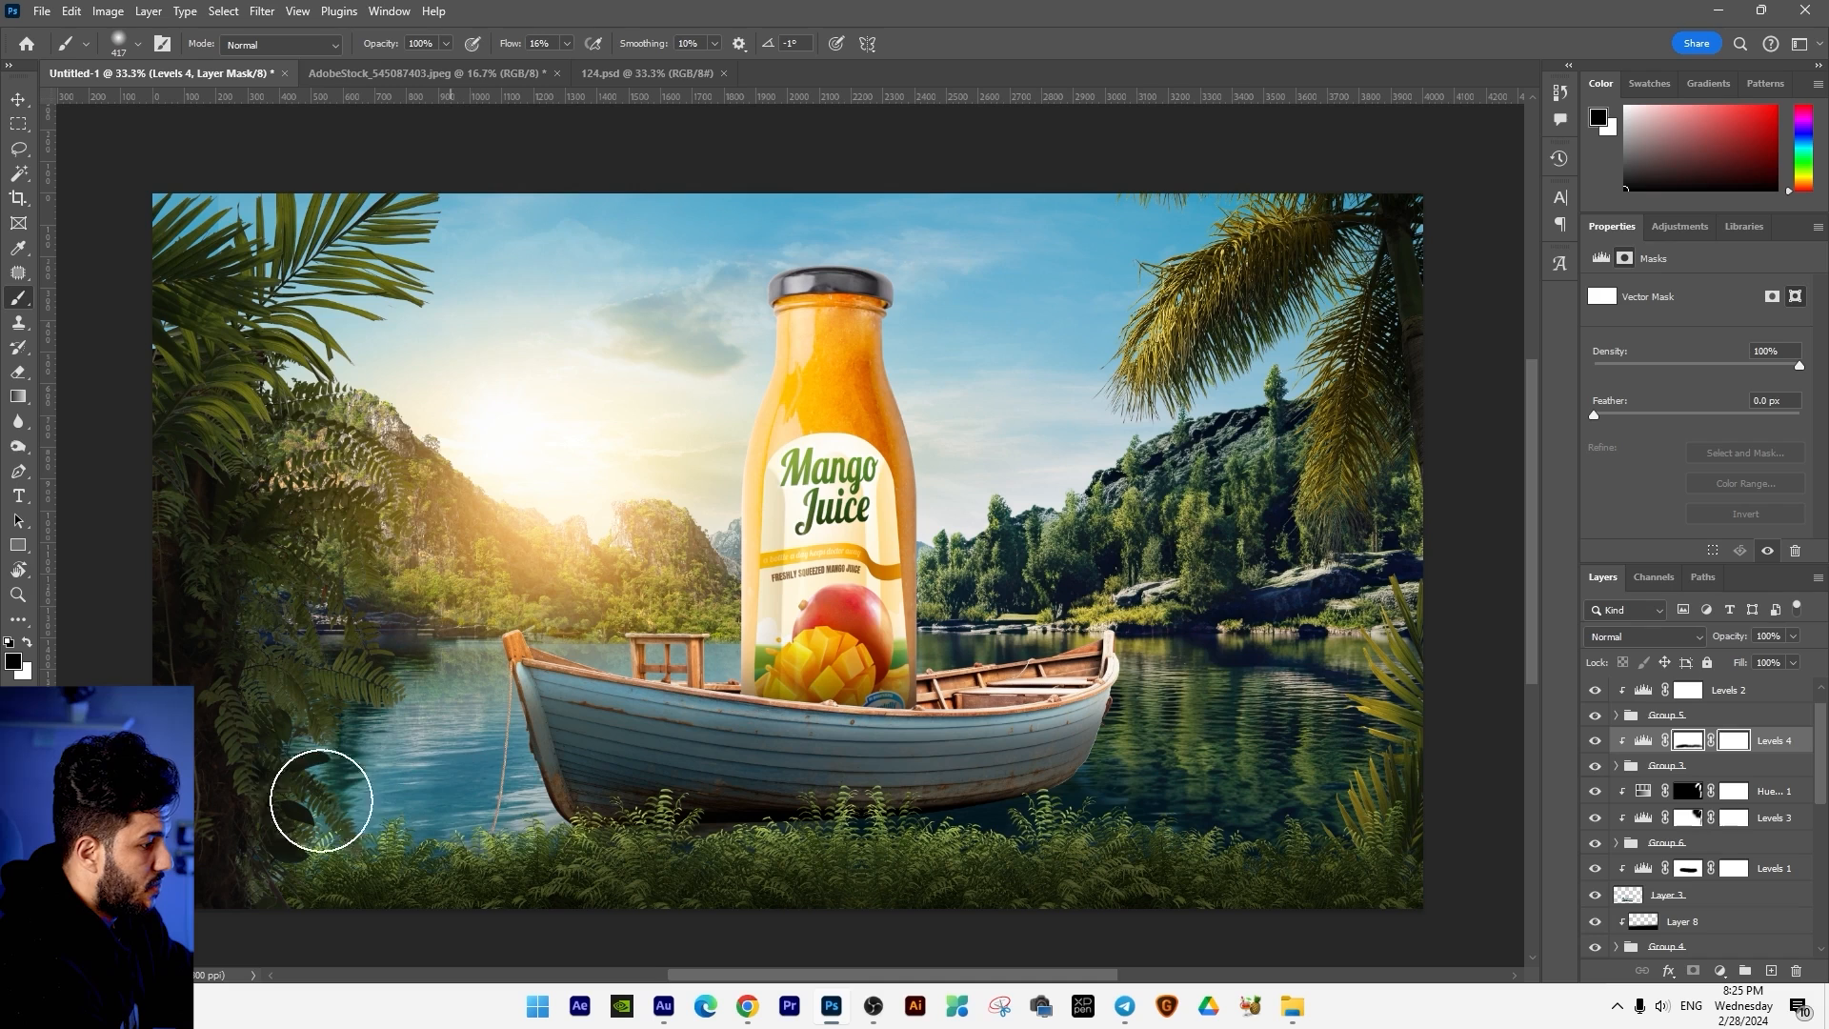
pyautogui.press('x')
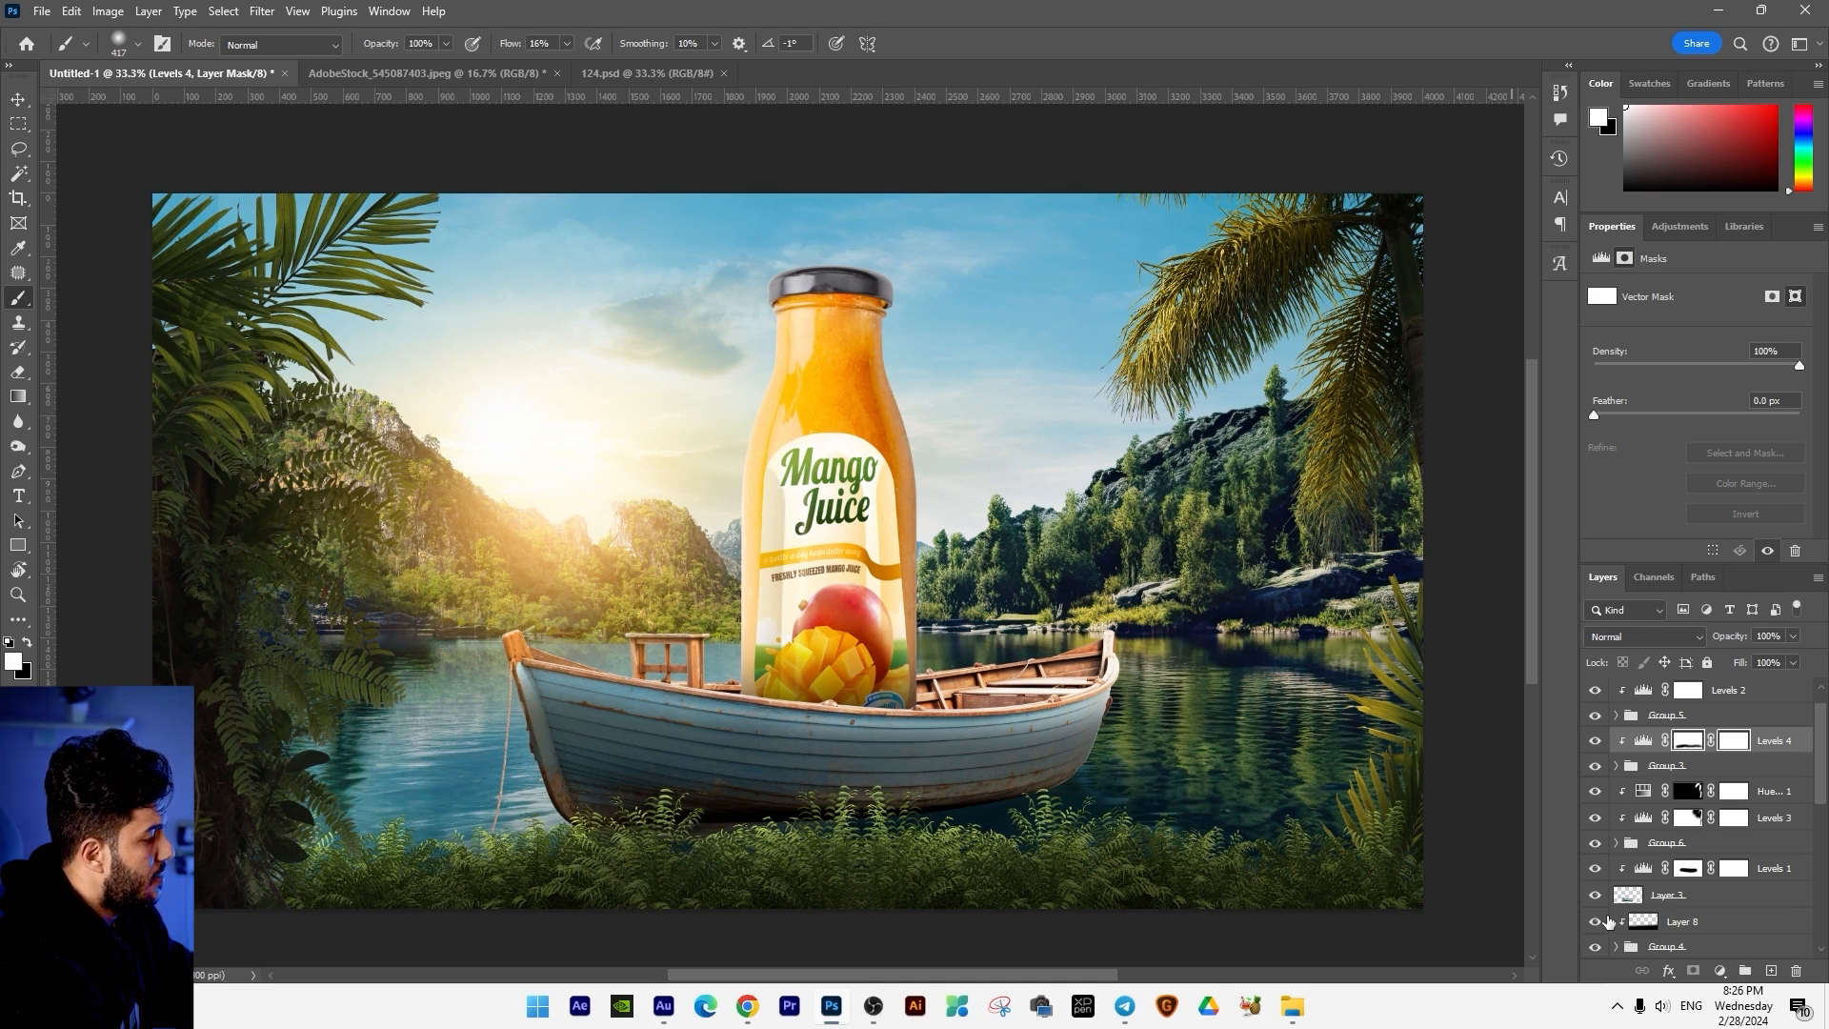
# Step: Add a Hue/Saturation adjustment above Levels 4 and clip it to the foreground fern group
pyautogui.click(1718, 972)
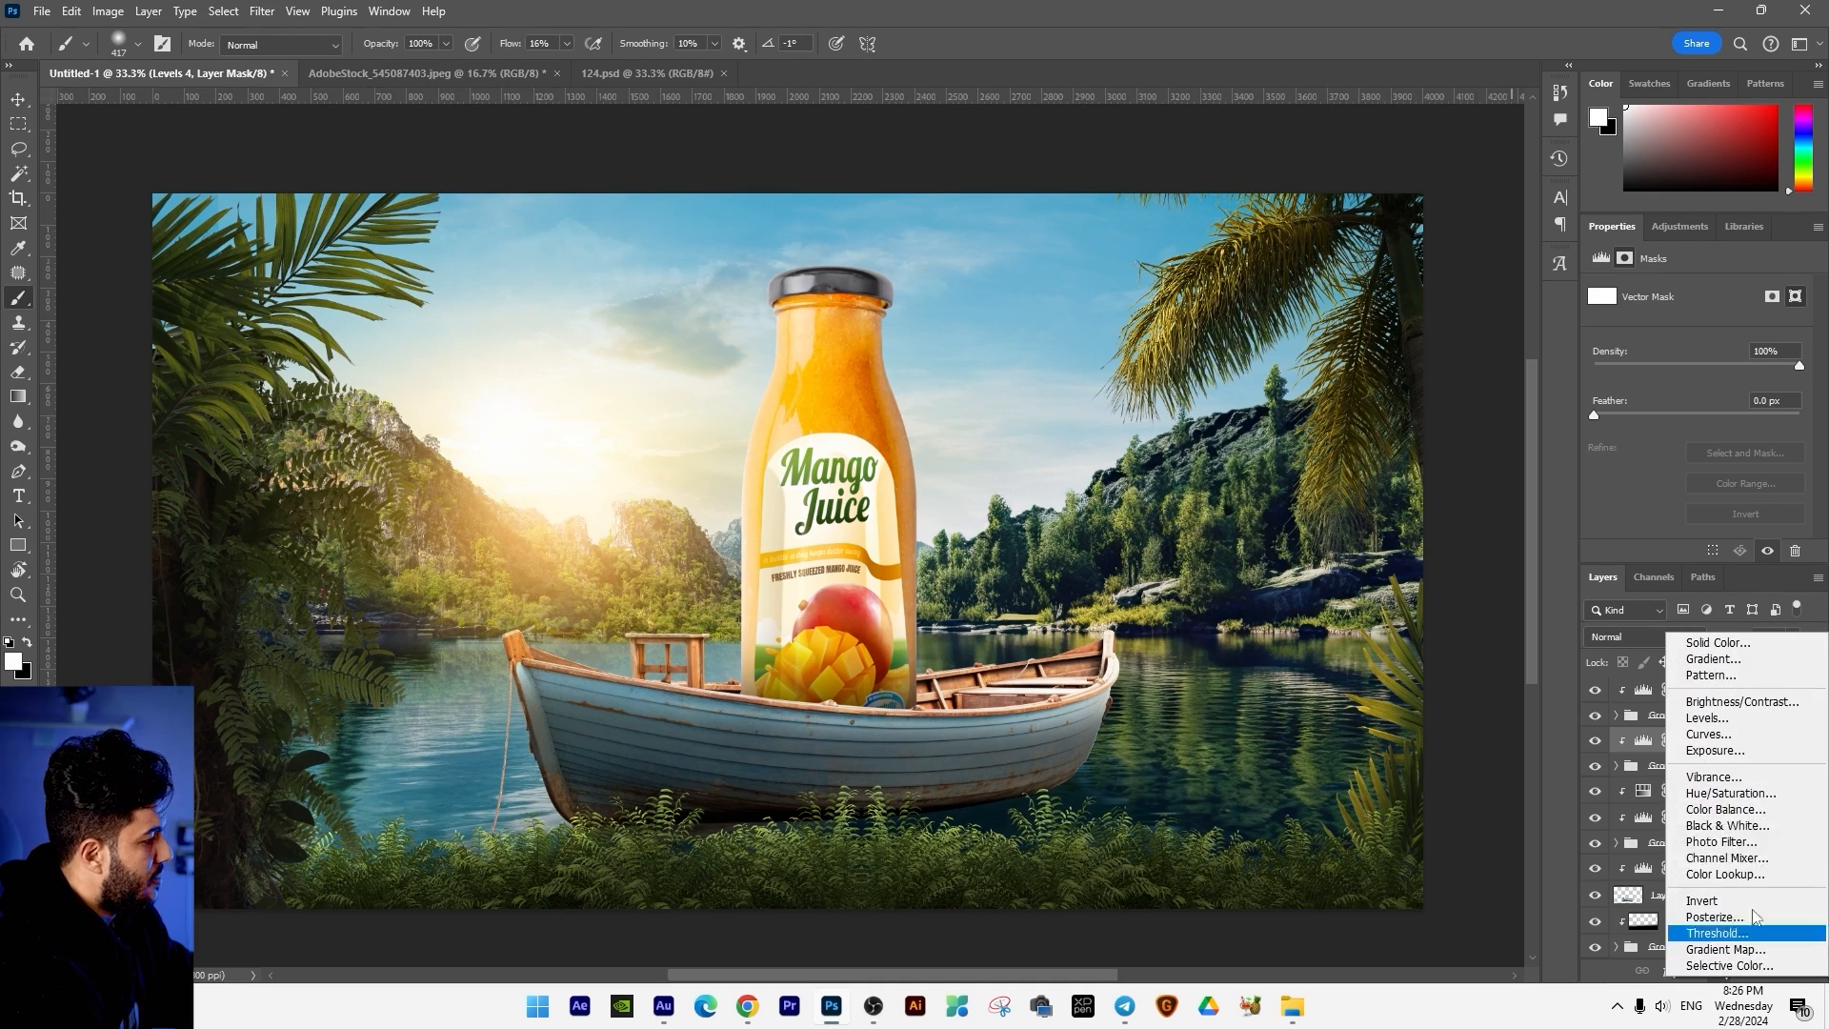
pyautogui.click(1743, 803)
pyautogui.hotkey('ctrl', 'alt', 'g')
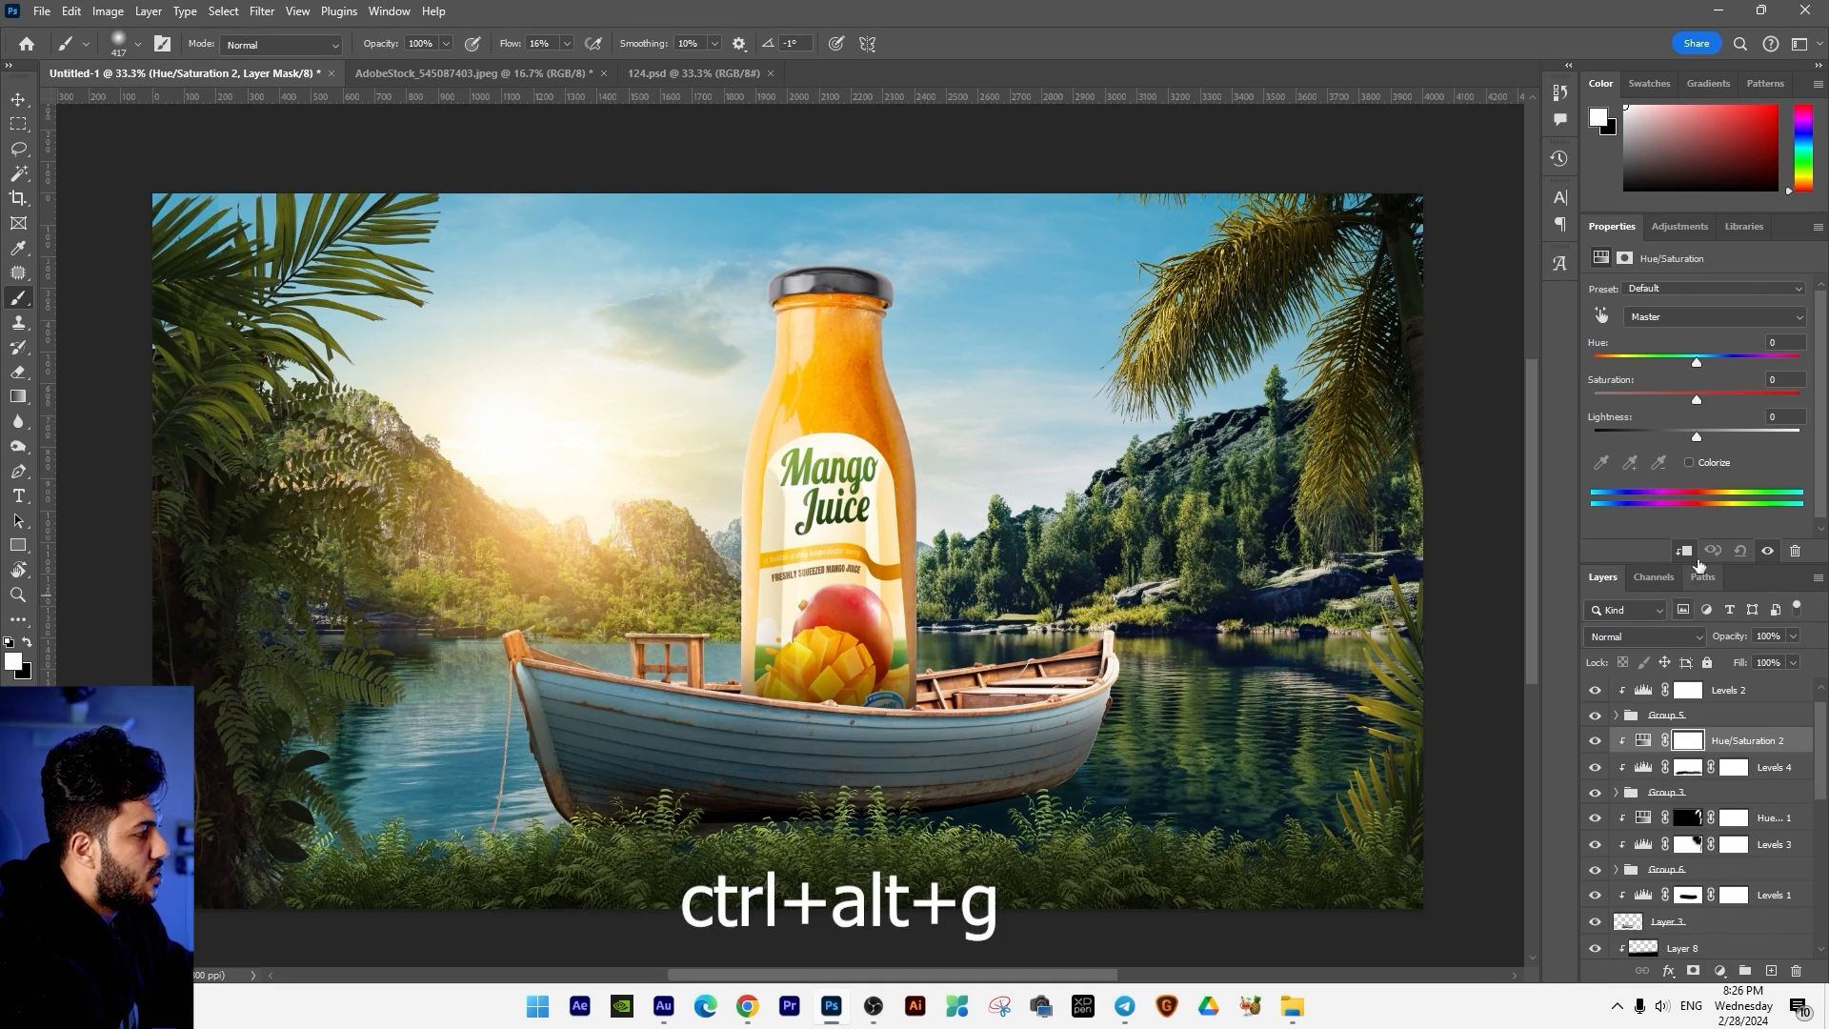
# Step: Turn on Colorize in Hue/Saturation 2 and set the hue to 52 and the saturation to 78
pyautogui.click(1699, 466)
pyautogui.moveTo(1631, 358); pyautogui.dragTo(1612, 358)
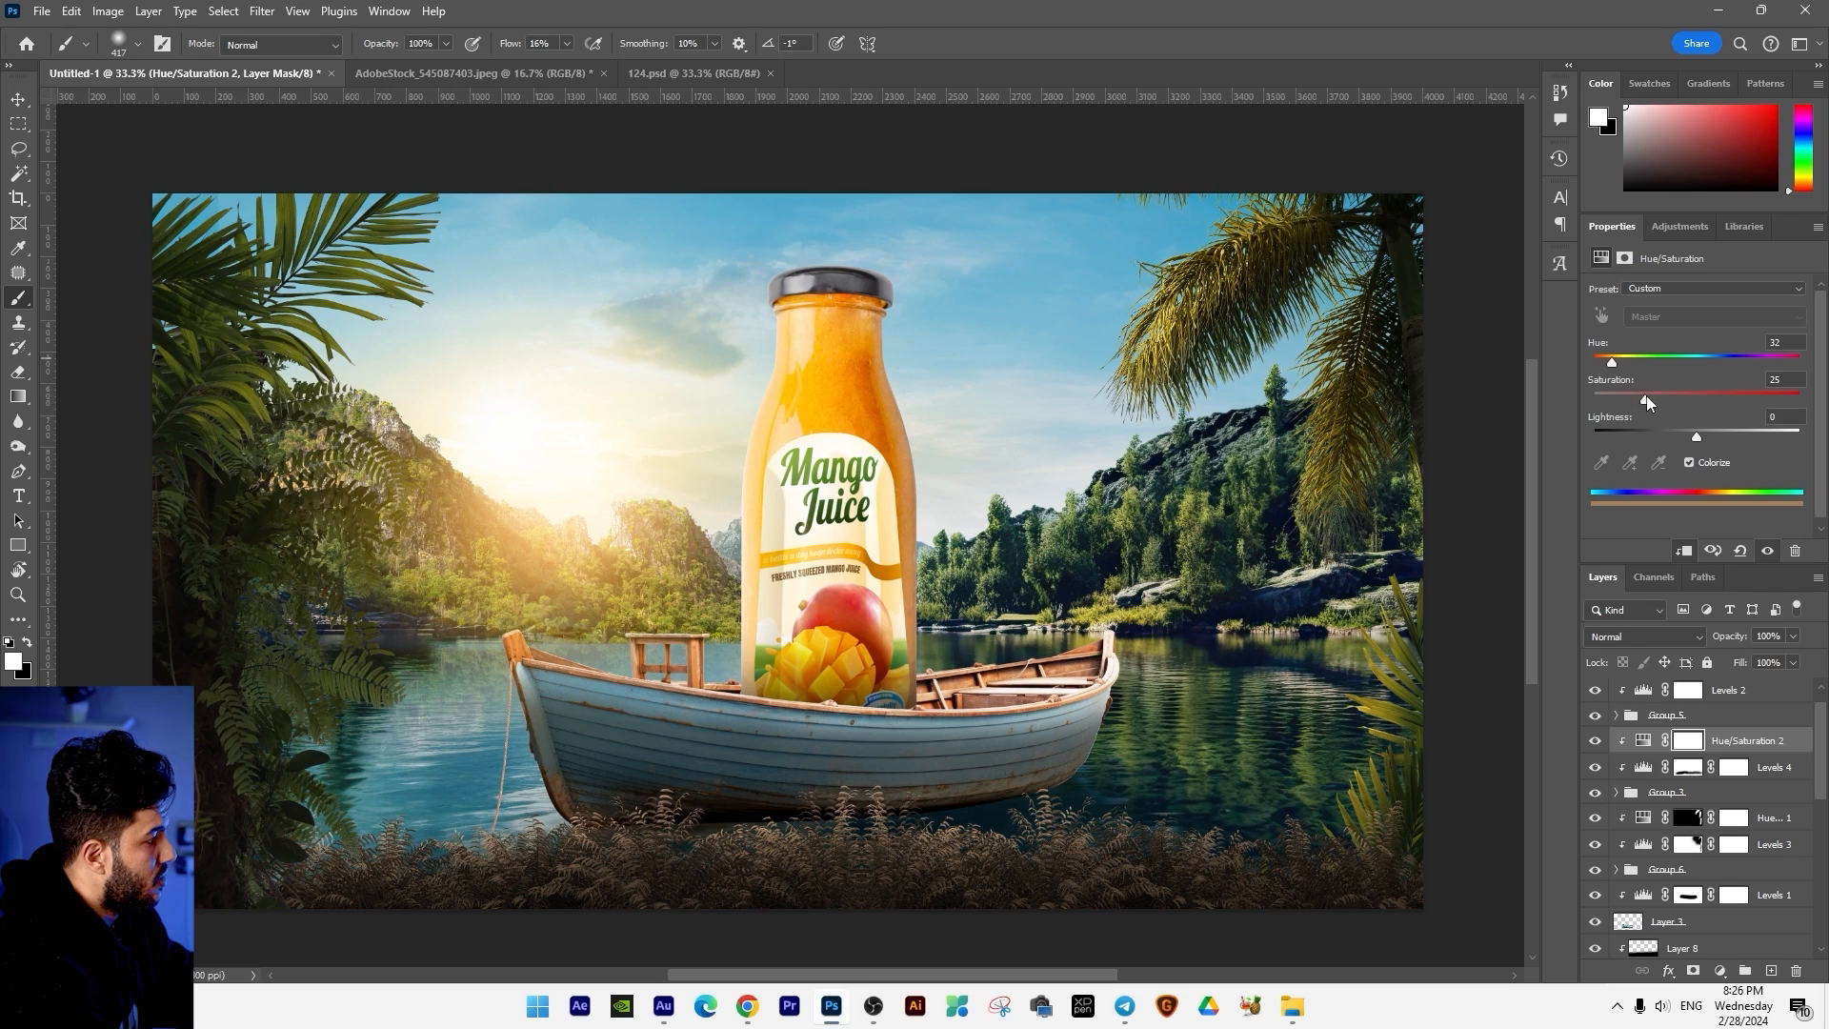
pyautogui.moveTo(1612, 362); pyautogui.dragTo(1621, 361)
pyautogui.moveTo(1754, 398); pyautogui.dragTo(1755, 399)
pyautogui.moveTo(1622, 363); pyautogui.dragTo(1623, 366)
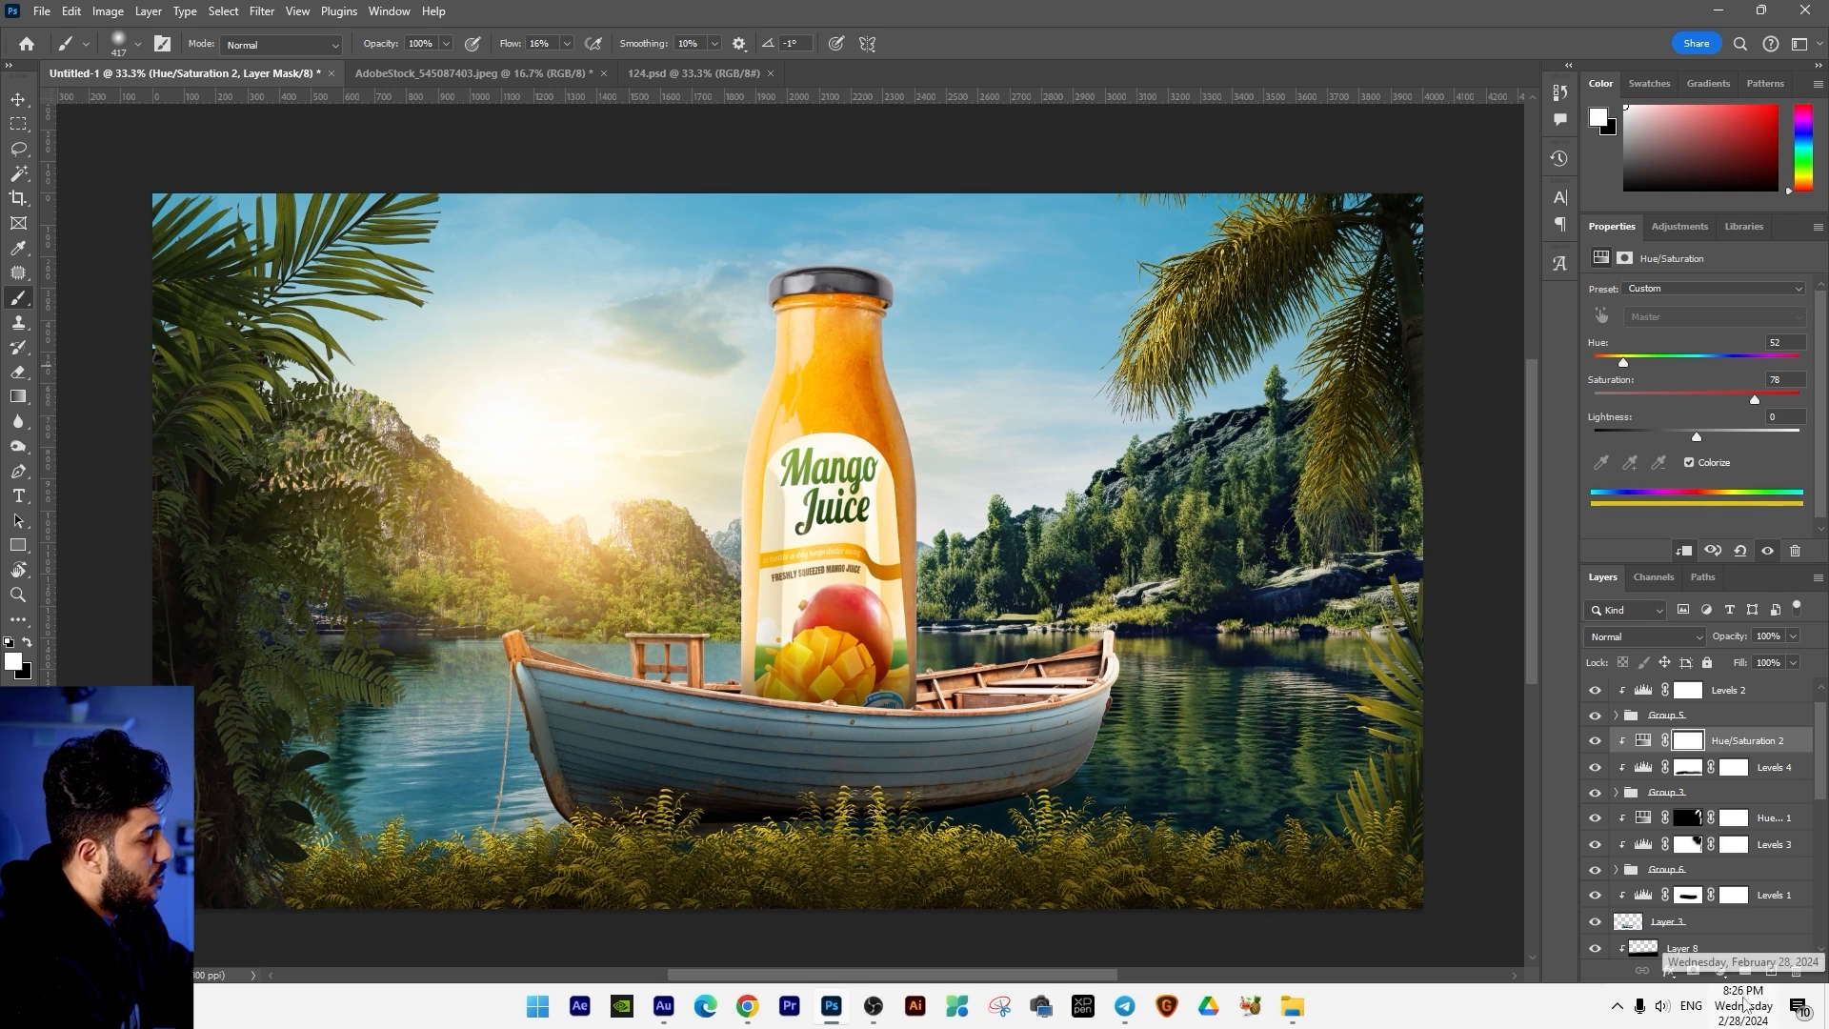
# Step: Add a vector mask to Hue/Saturation 2, invert its layer mask to black and paint white along the fern tops
pyautogui.click(1697, 971)
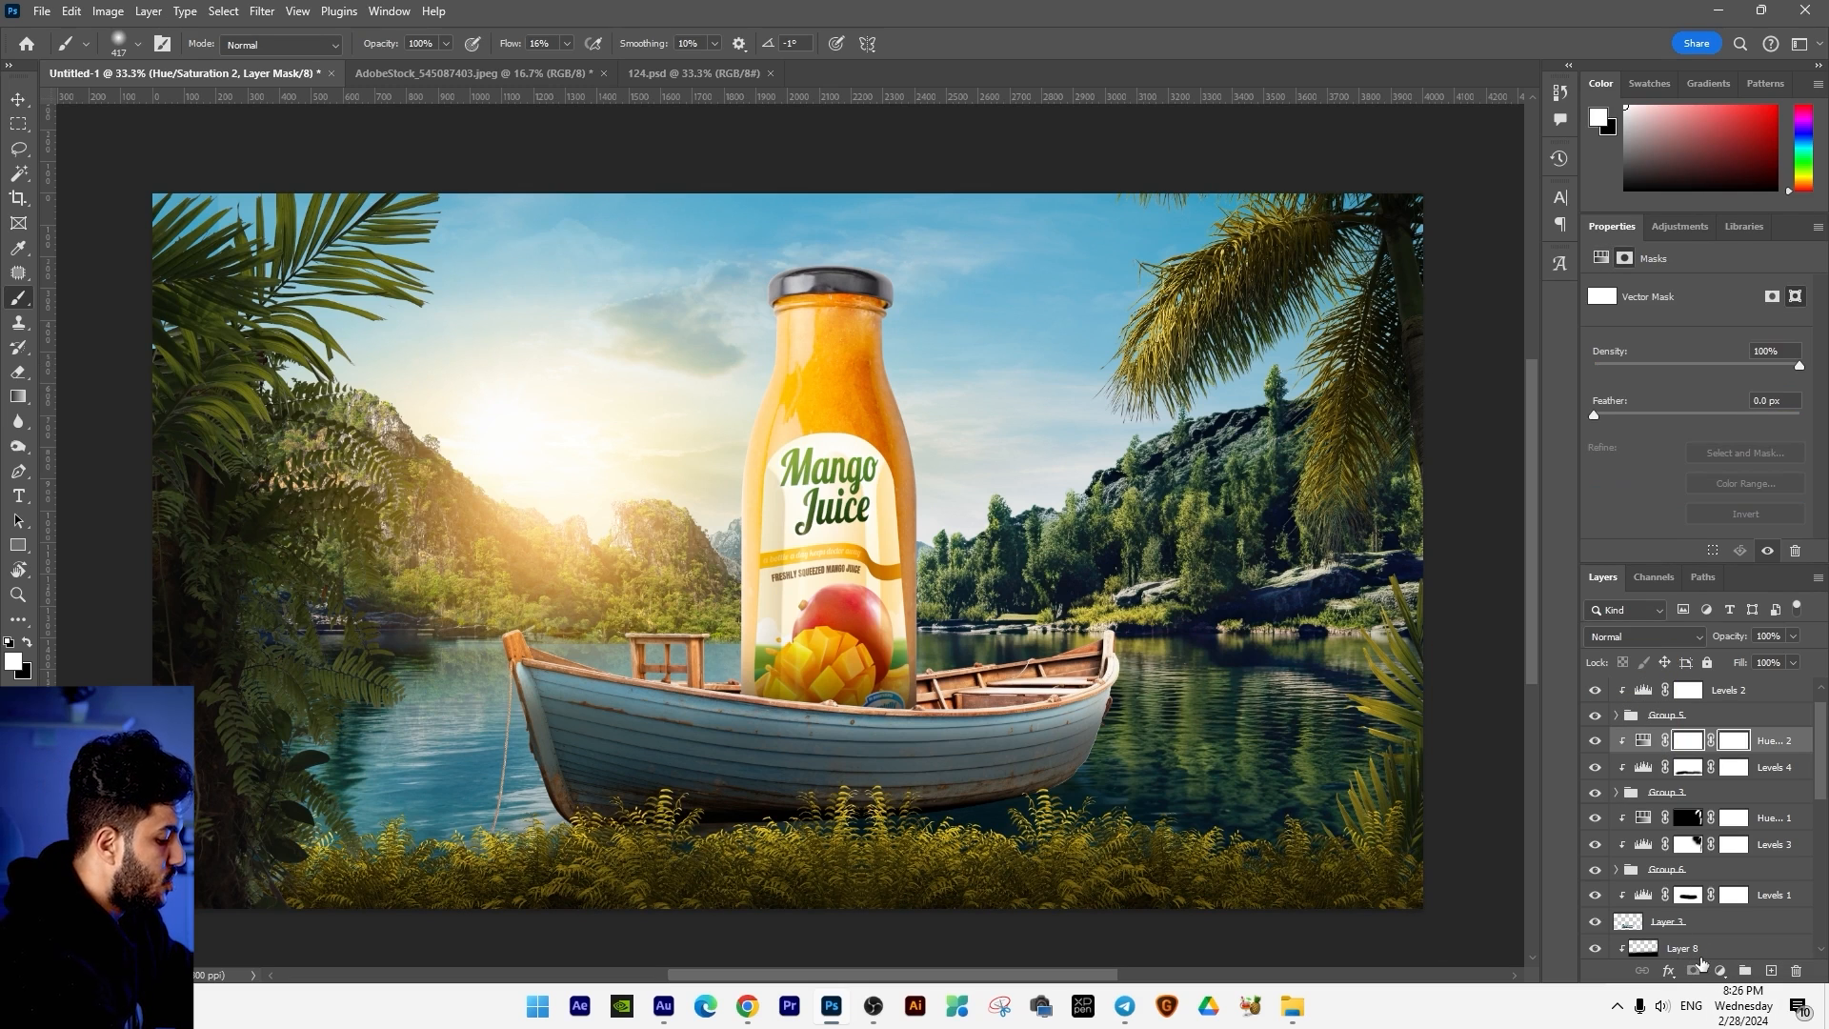
pyautogui.hotkey('ctrl', 'i')
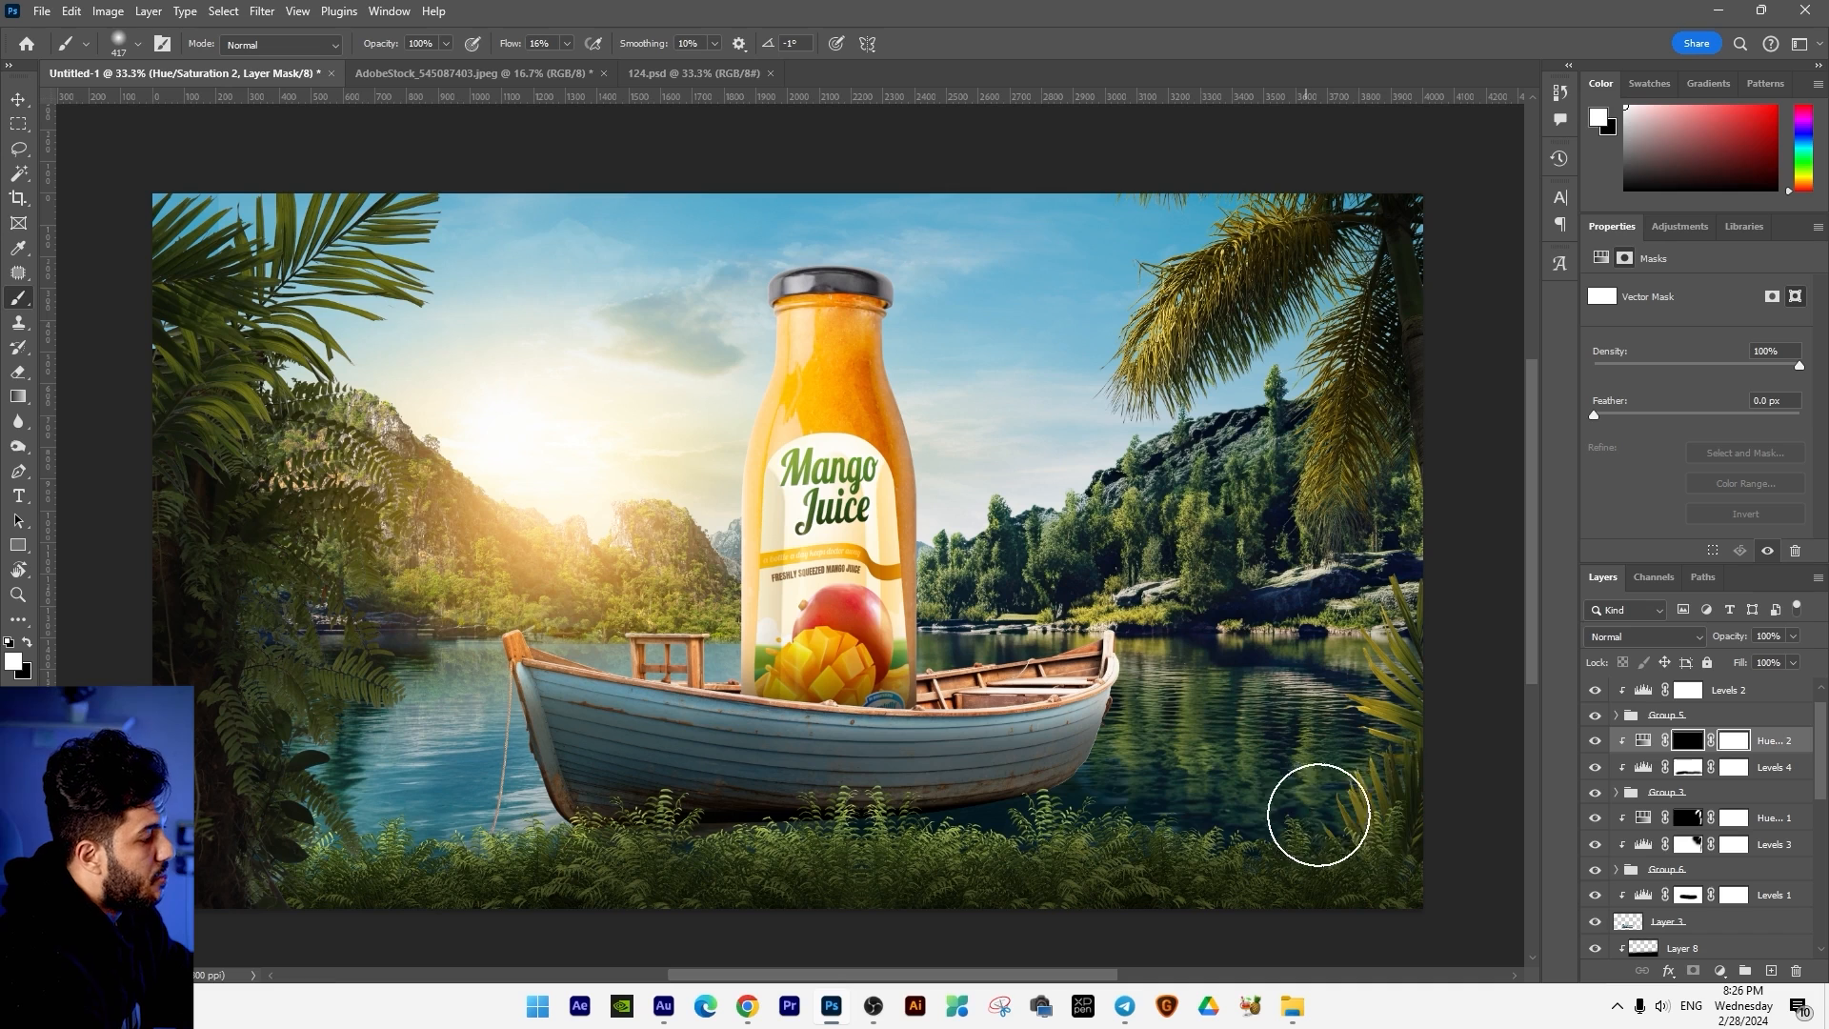
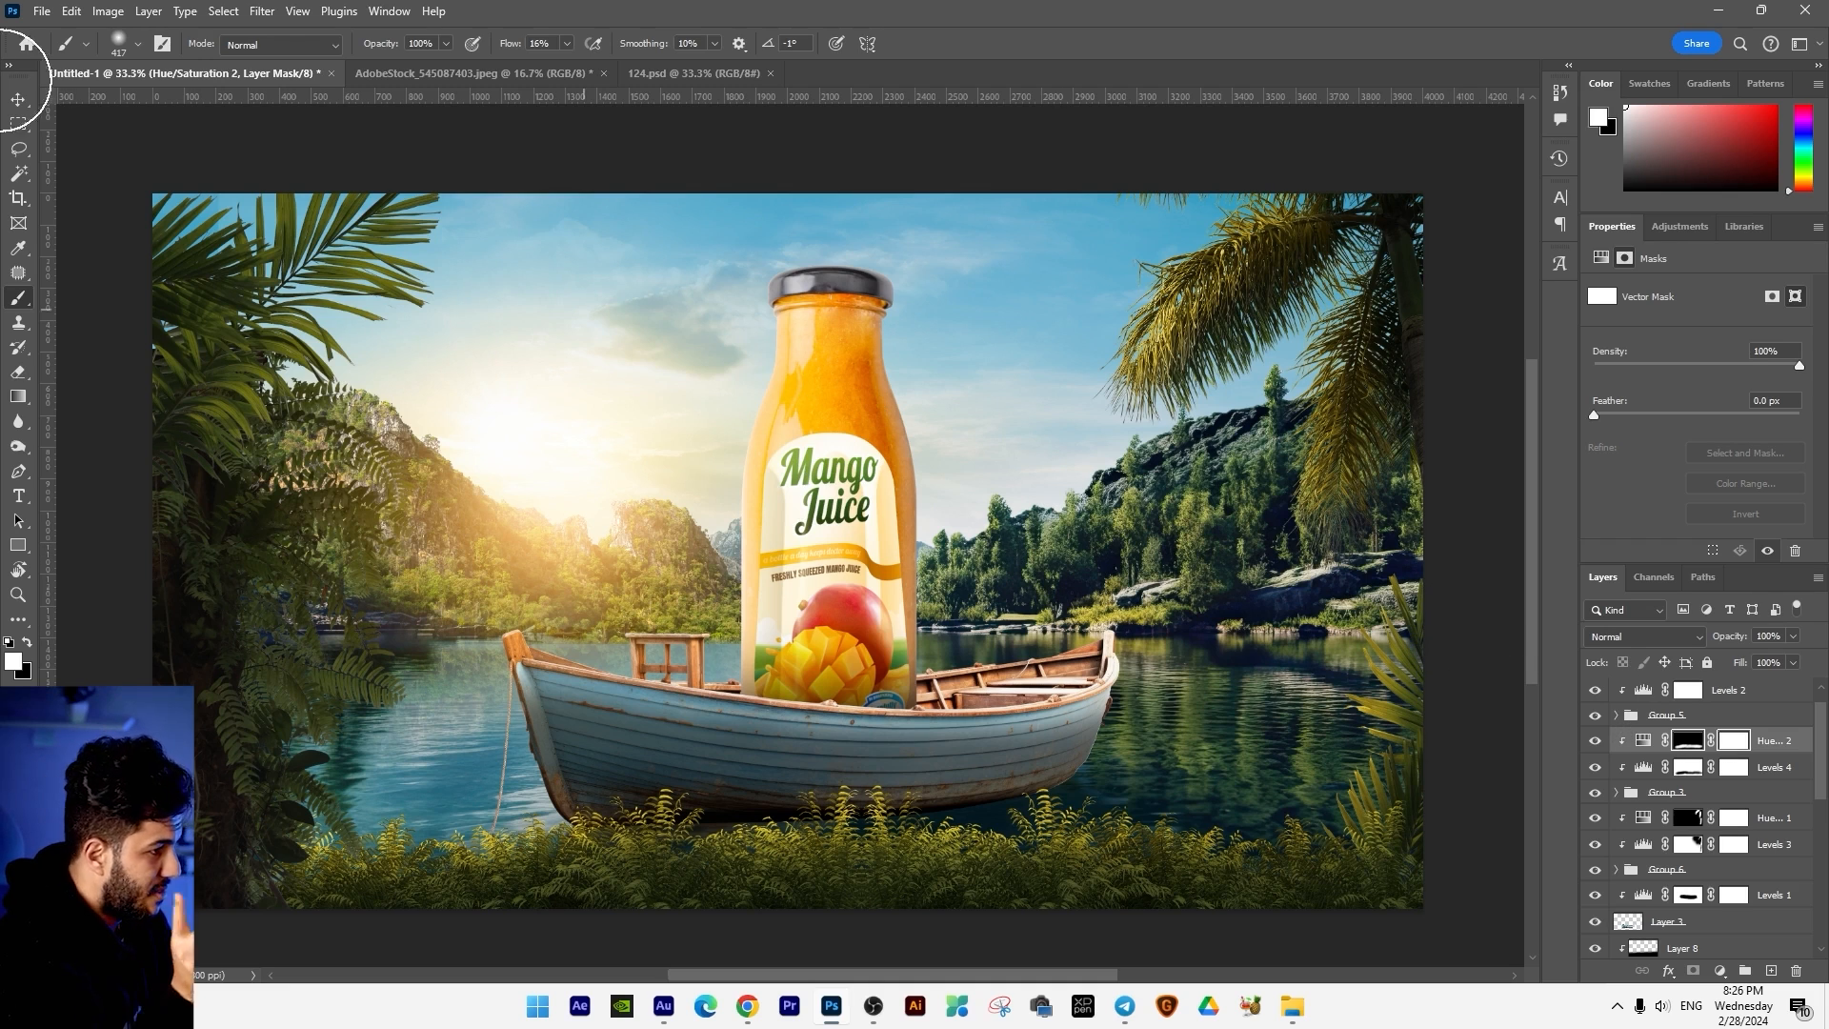
# Step: Select the Levels 2 adjustment on the left foliage group and add a vector mask to it
pyautogui.click(18, 99)
pyautogui.rightClick(257, 386)
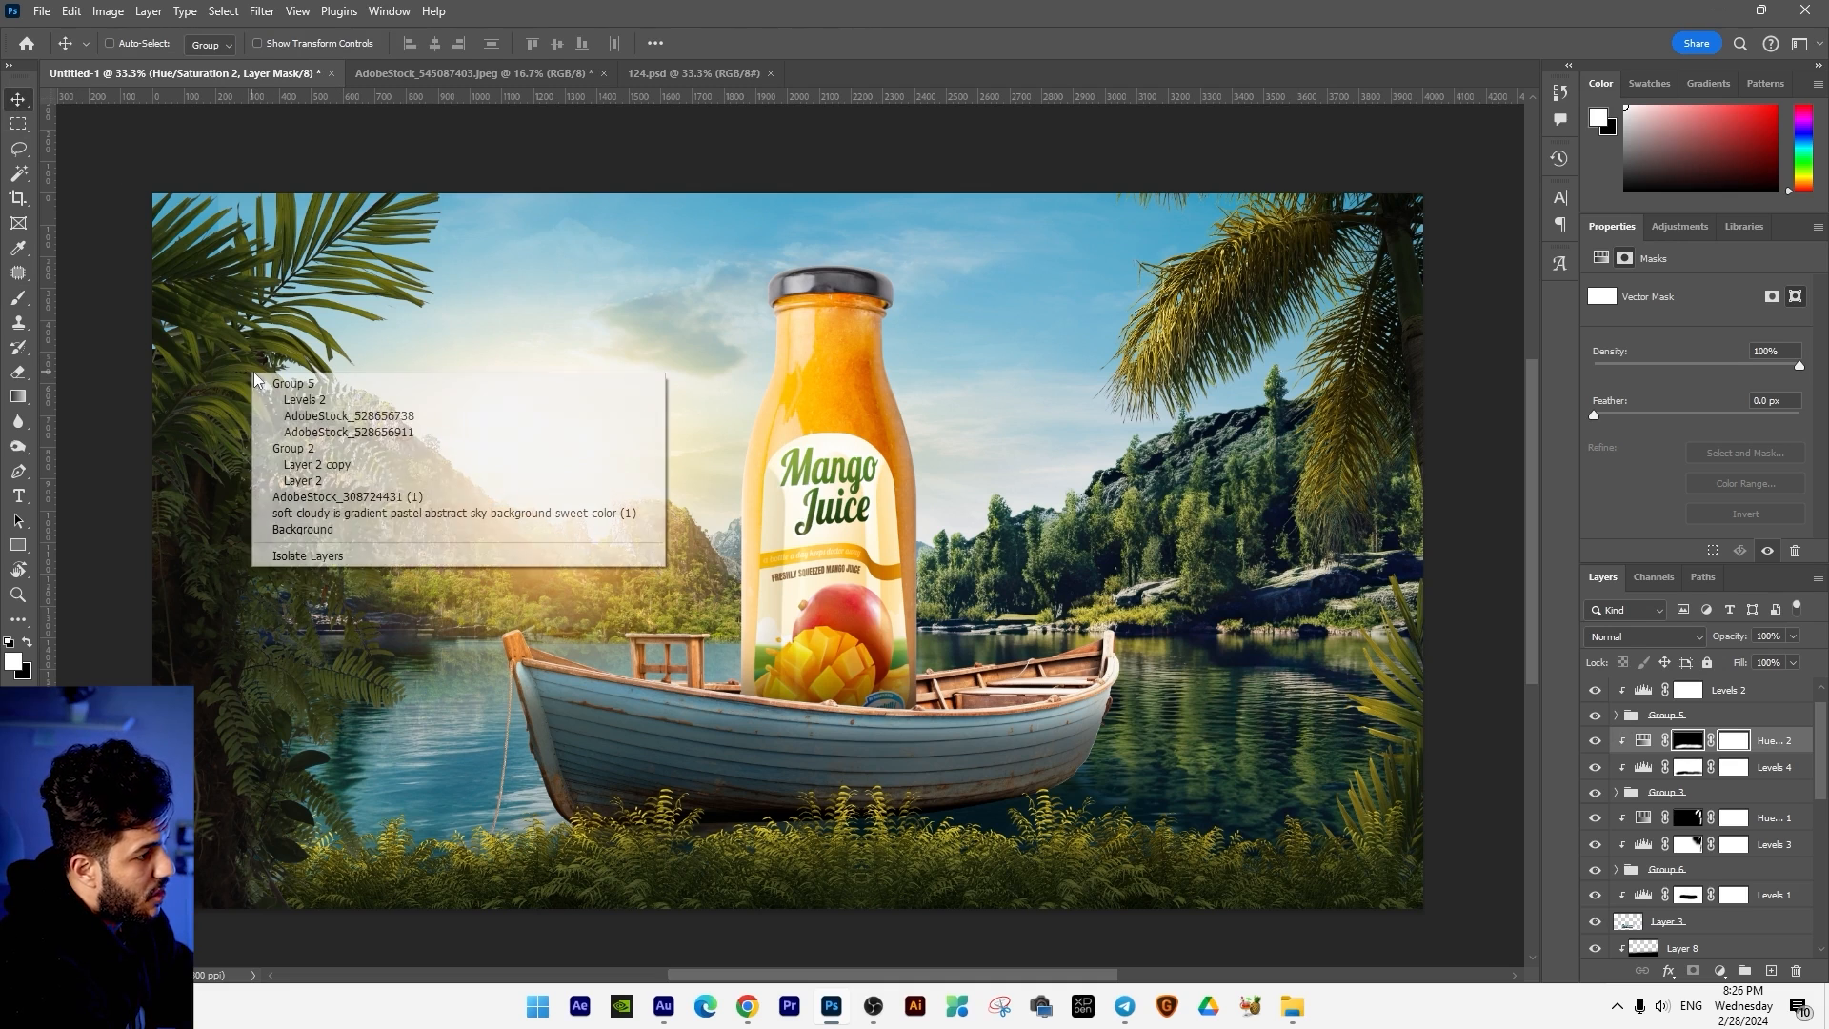
pyautogui.click(285, 400)
pyautogui.click(1693, 970)
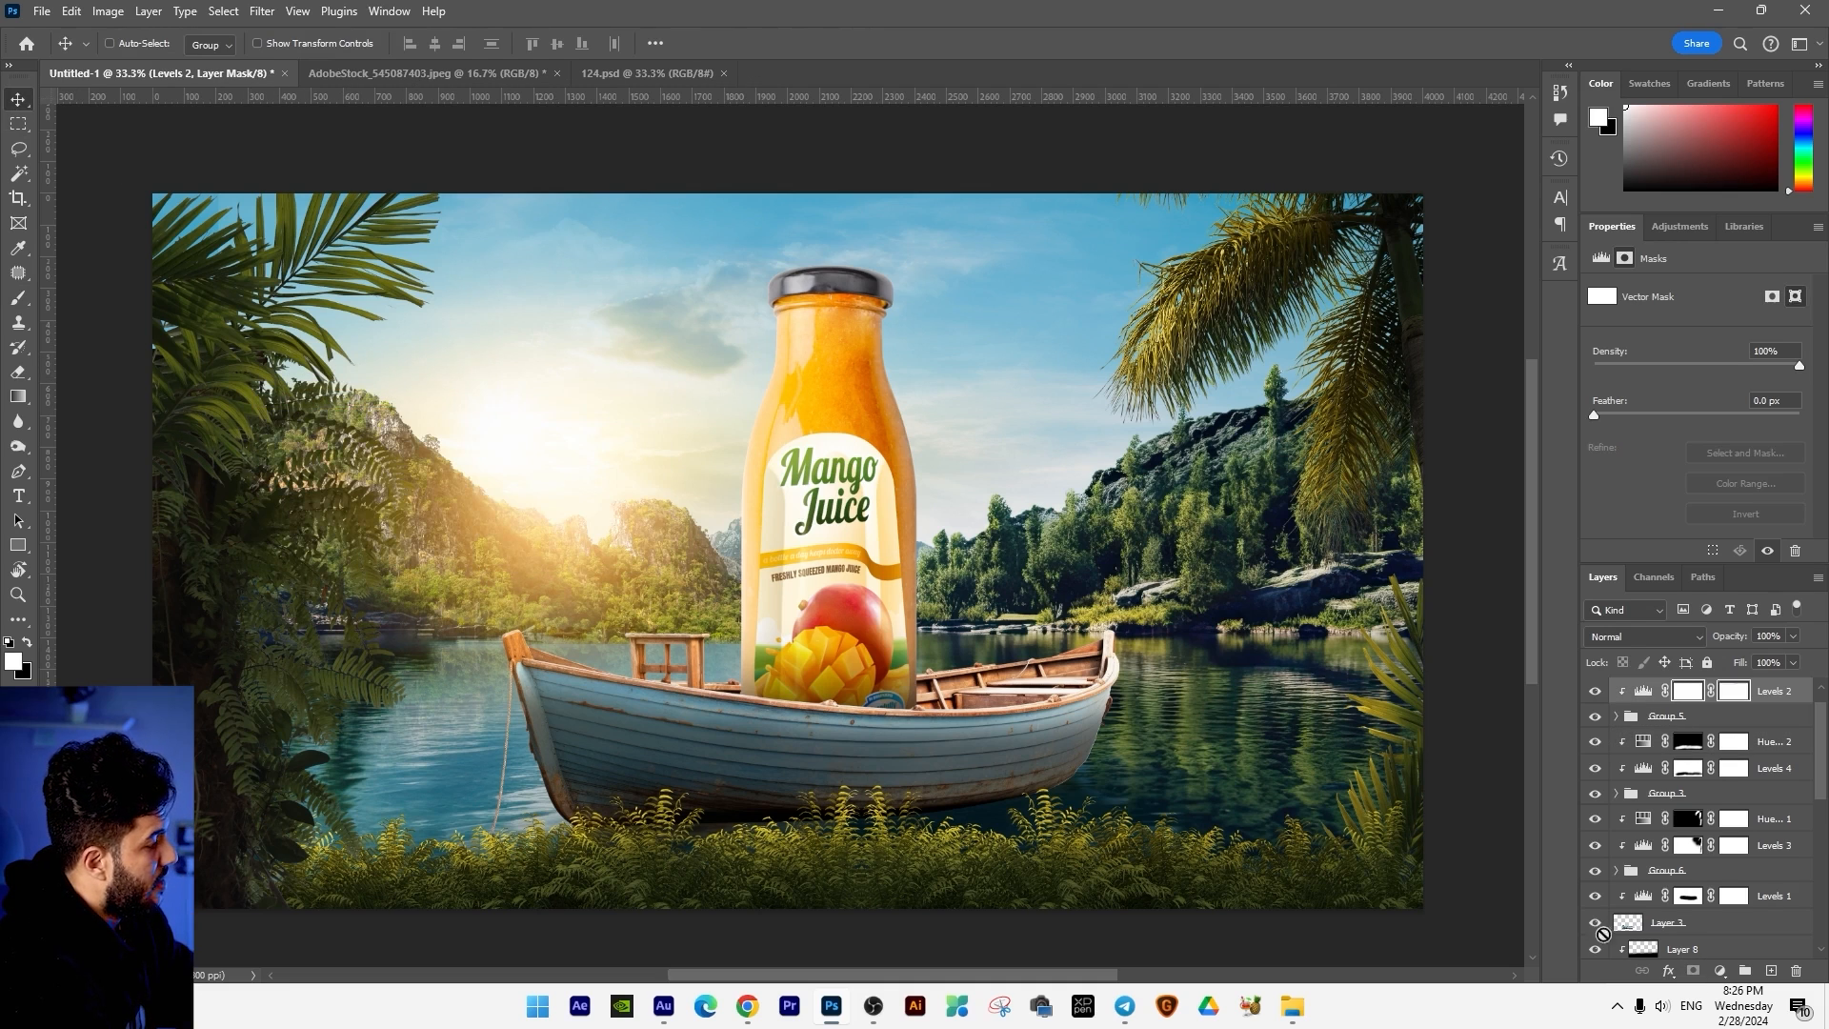
# Step: Paint black on the Levels 2 mask along the sun-facing edge of the left foliage with the 417 px brush
pyautogui.click(18, 297)
pyautogui.press('x')
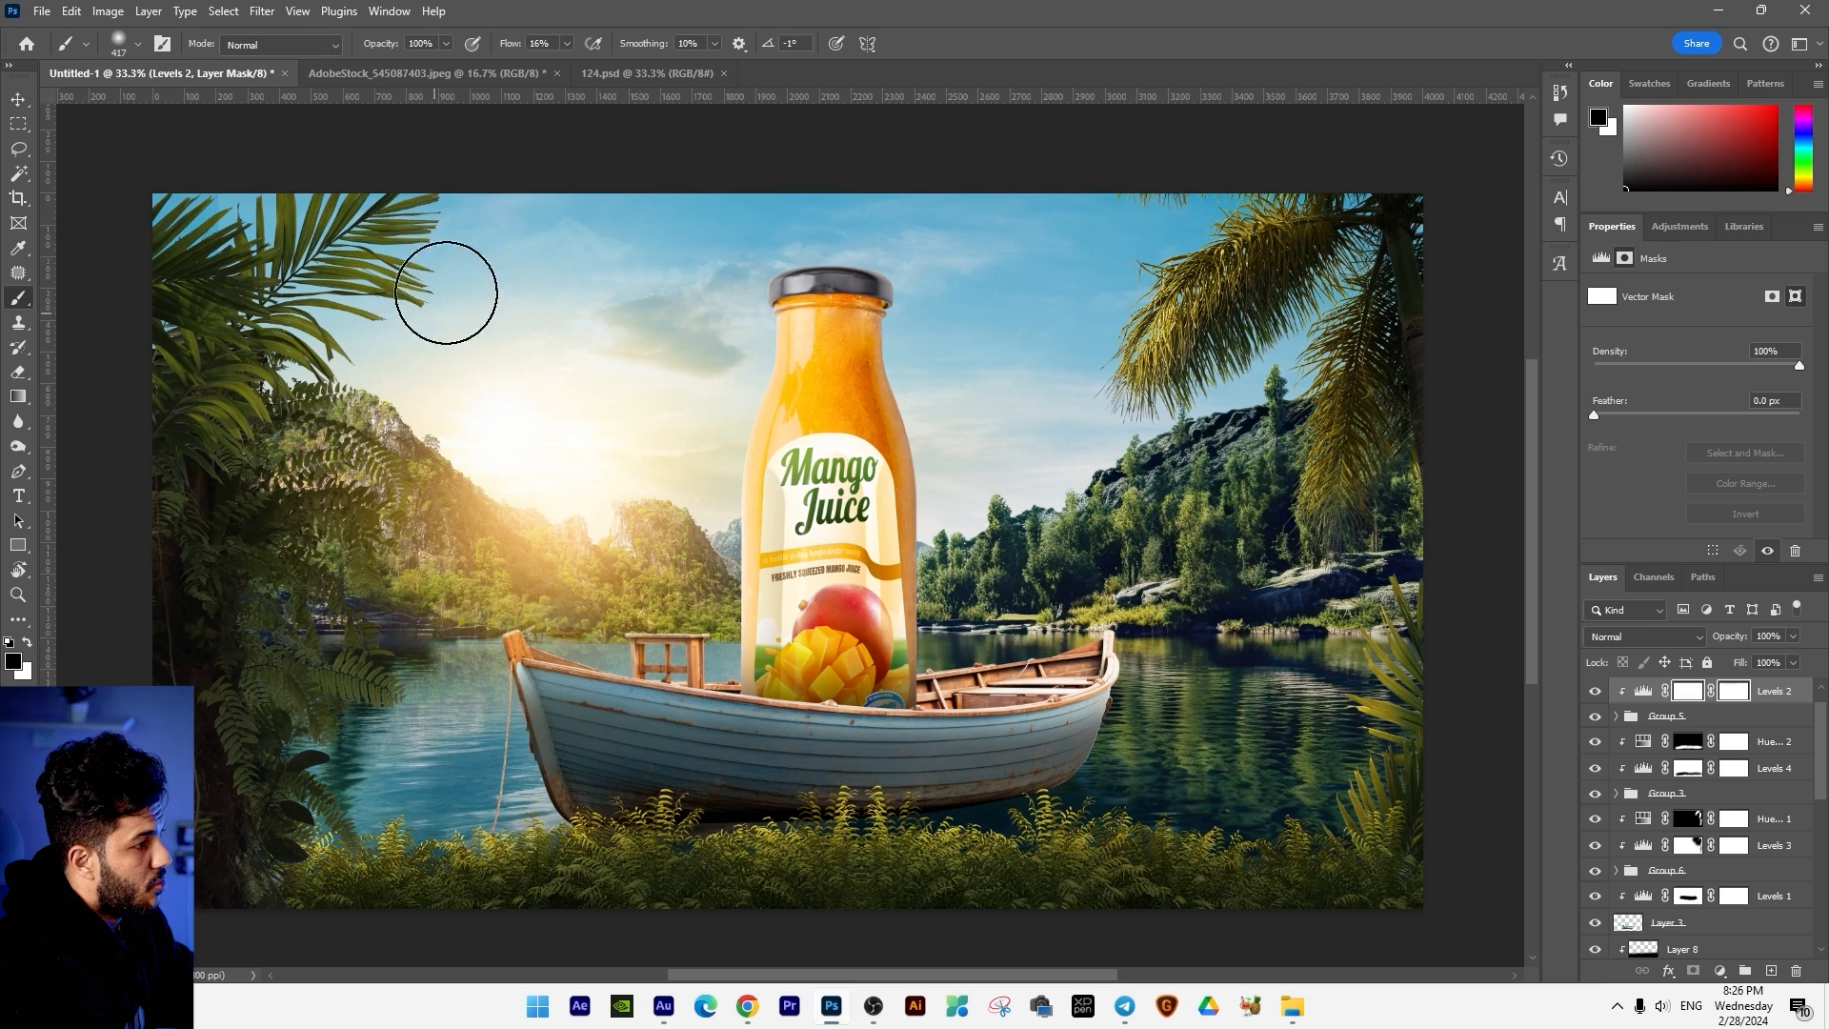
pyautogui.moveTo(416, 245)
pyautogui.mouseDown()
pyautogui.moveTo(376, 368)
pyautogui.moveTo(391, 433)
pyautogui.moveTo(404, 368)
pyautogui.moveTo(449, 531)
pyautogui.moveTo(444, 634)
pyautogui.moveTo(410, 703)
pyautogui.moveTo(440, 657)
pyautogui.moveTo(427, 580)
pyautogui.moveTo(448, 502)
pyautogui.moveTo(419, 690)
pyautogui.moveTo(408, 437)
pyautogui.mouseUp()
pyautogui.press('x')
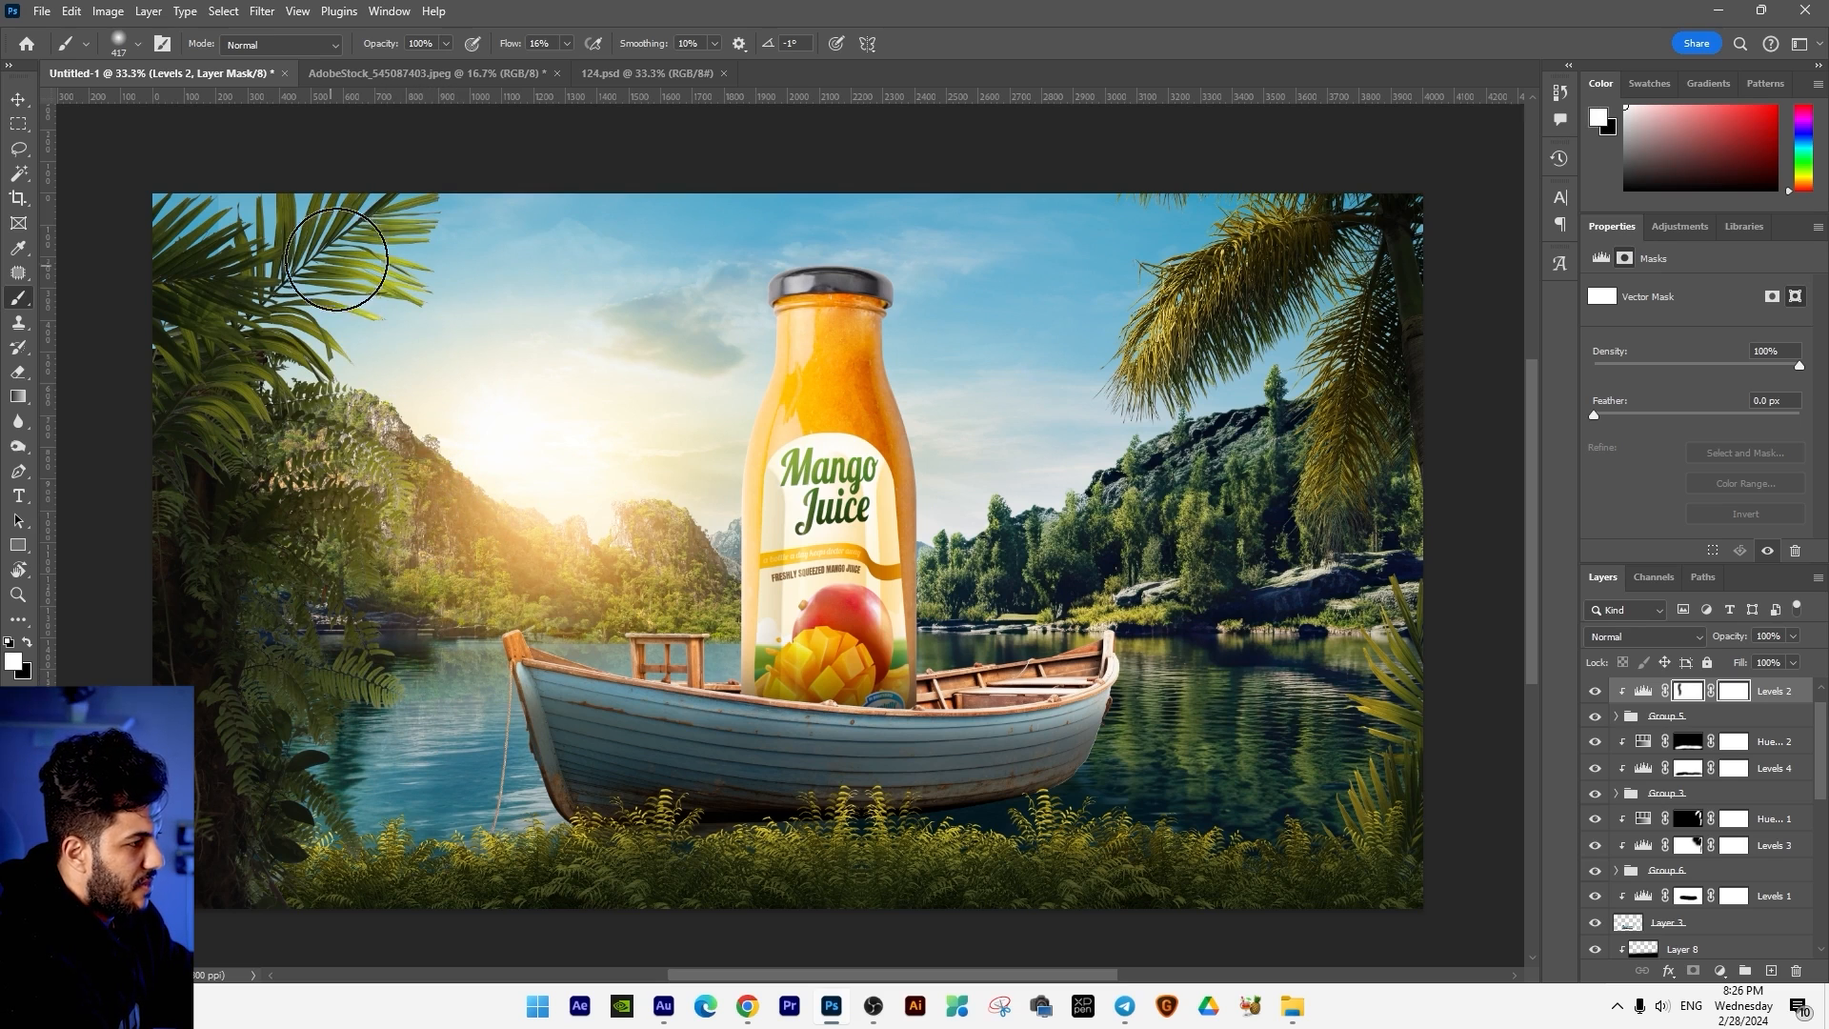
# Step: Add a Hue/Saturation adjustment clipped to the left foliage above Levels 2, with Colorize on, hue 48 and saturation 93
pyautogui.press('x')
pyautogui.click(1720, 971)
pyautogui.click(1741, 787)
pyautogui.click(1684, 551)
pyautogui.click(1689, 462)
pyautogui.moveTo(1596, 362); pyautogui.dragTo(1785, 399)
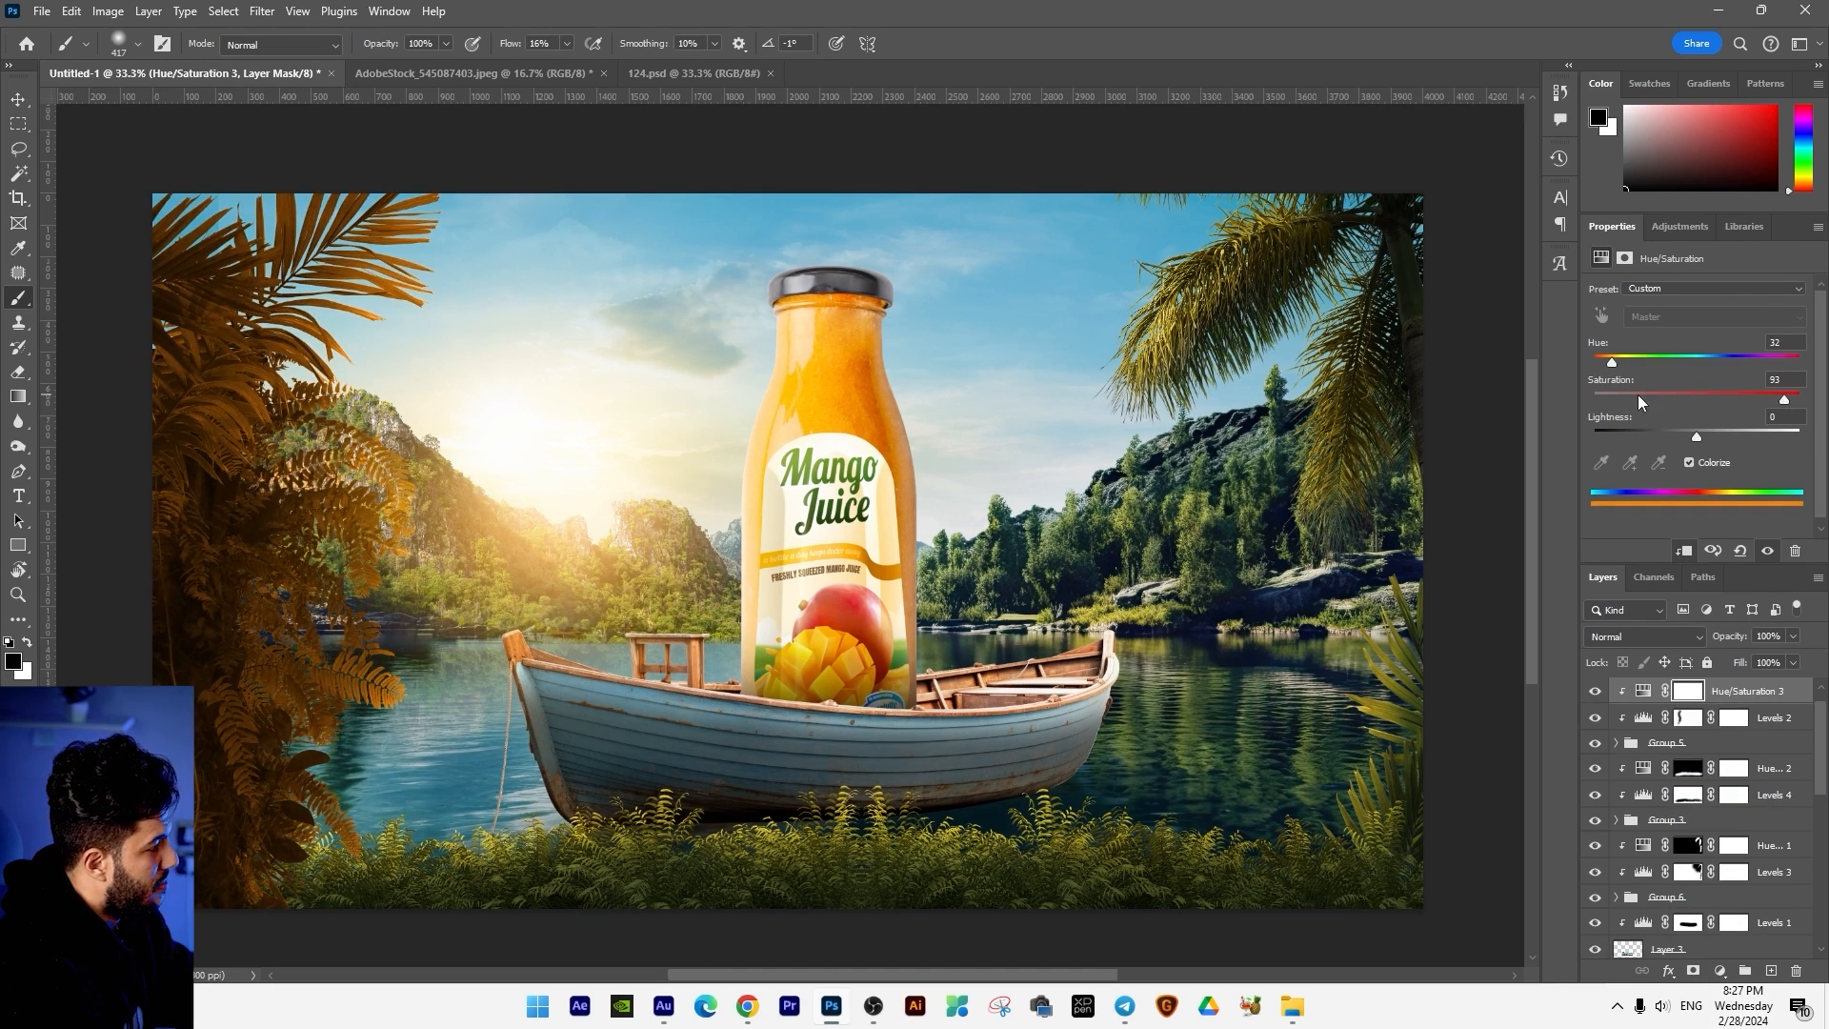
pyautogui.moveTo(1612, 364); pyautogui.dragTo(1626, 362)
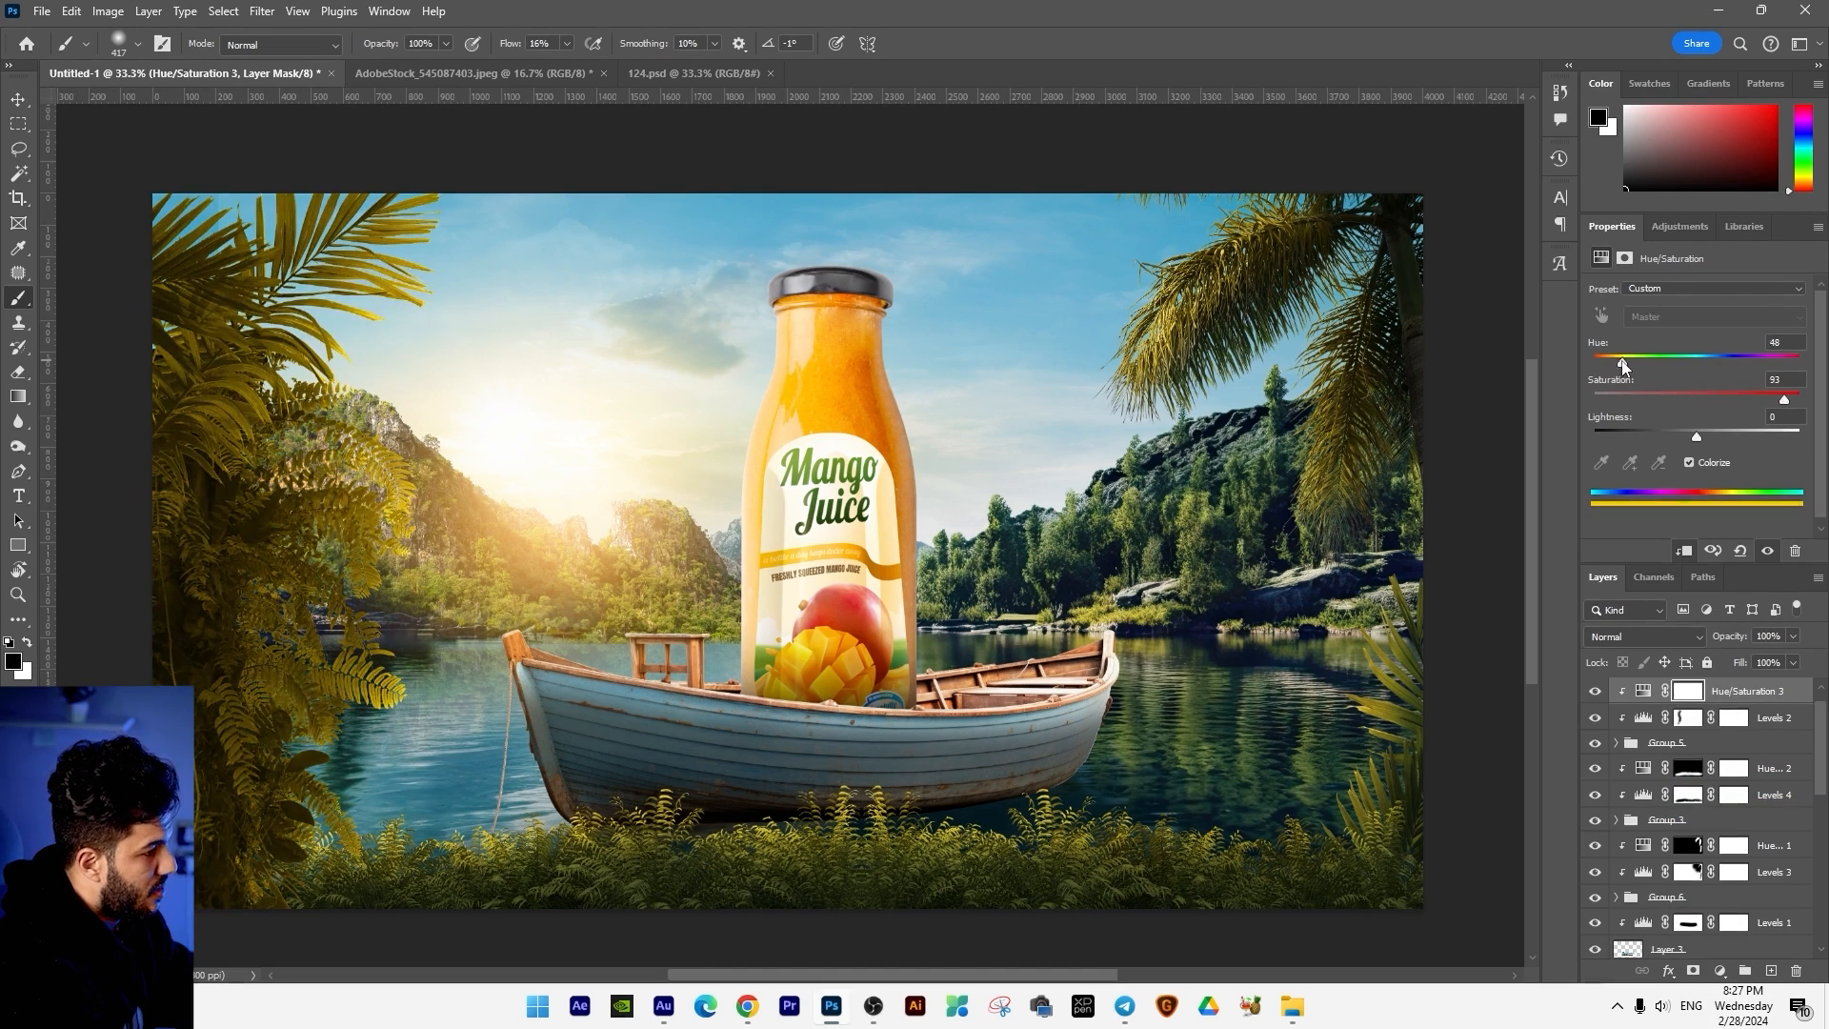
# Step: Add a vector mask to Hue/Saturation 3, invert its layer mask to black and paint white along the left foliage's sun-facing edge
pyautogui.click(1693, 971)
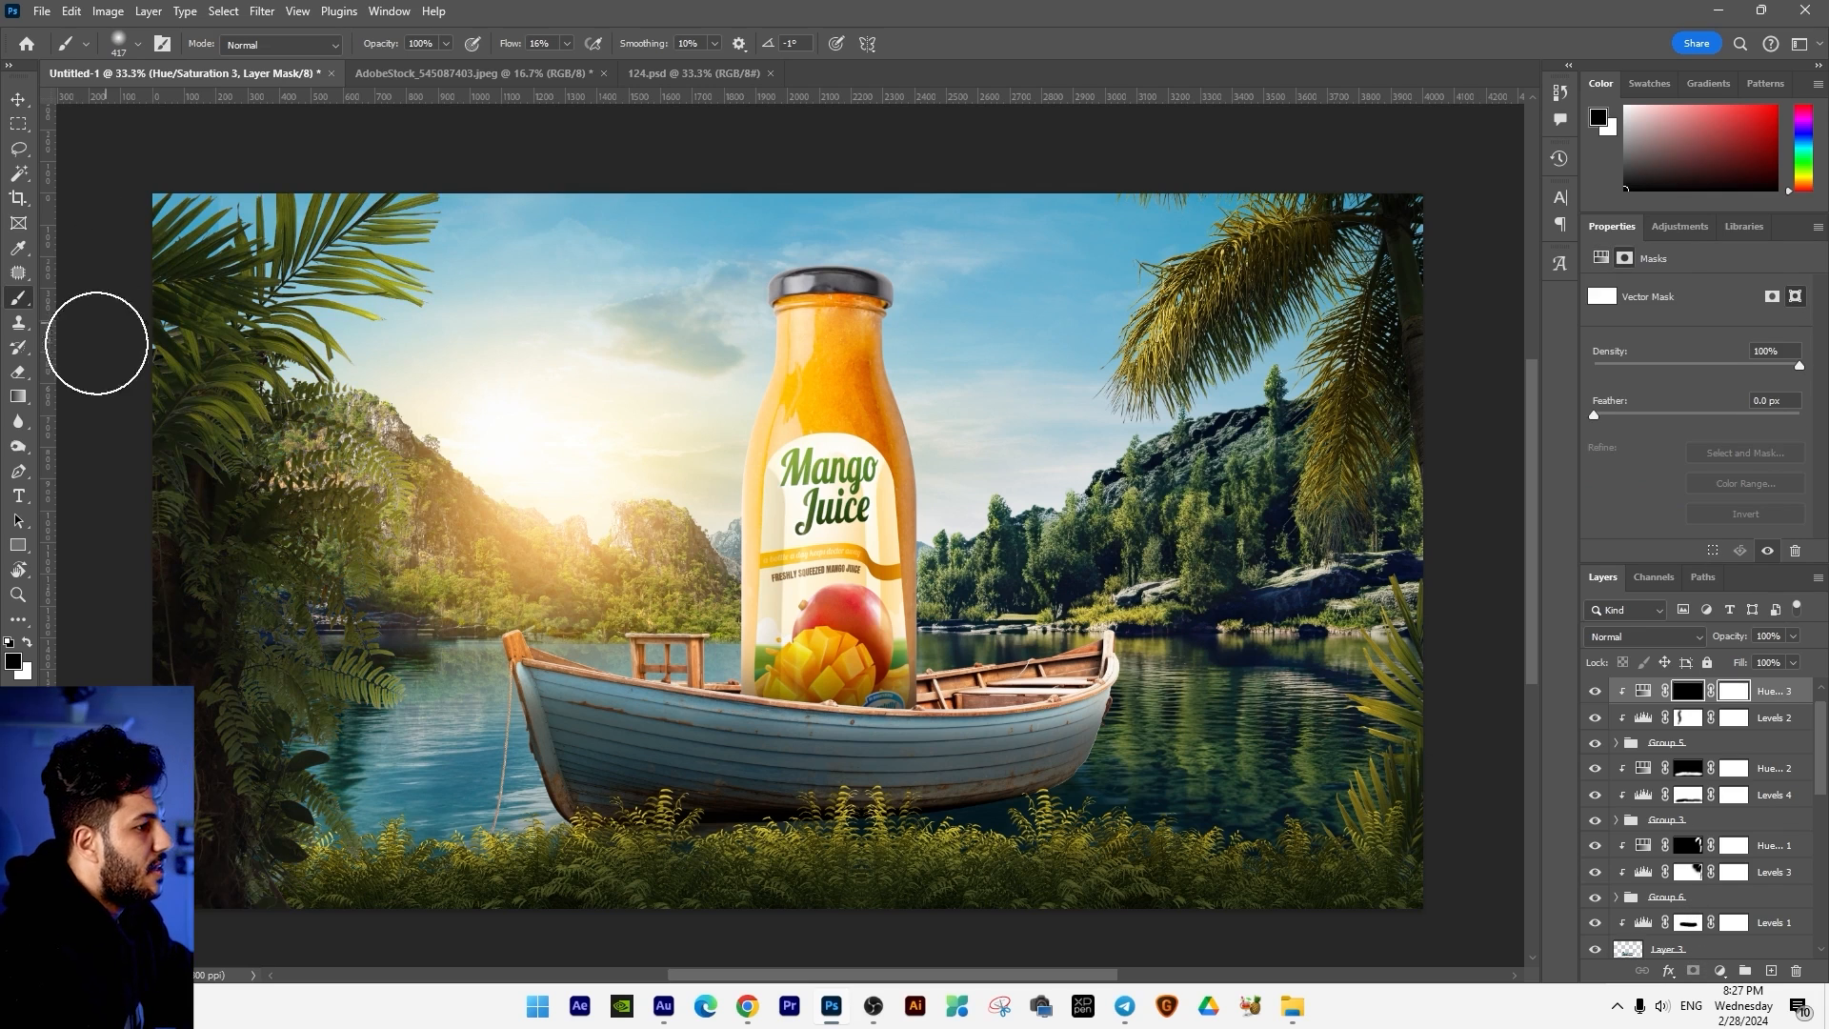
pyautogui.press('x')
pyautogui.moveTo(544, 561)
pyautogui.mouseDown()
pyautogui.moveTo(438, 517)
pyautogui.moveTo(416, 428)
pyautogui.moveTo(373, 407)
pyautogui.moveTo(382, 315)
pyautogui.moveTo(443, 210)
pyautogui.moveTo(468, 300)
pyautogui.moveTo(425, 470)
pyautogui.moveTo(402, 695)
pyautogui.moveTo(399, 680)
pyautogui.moveTo(413, 728)
pyautogui.moveTo(359, 755)
pyautogui.mouseUp()
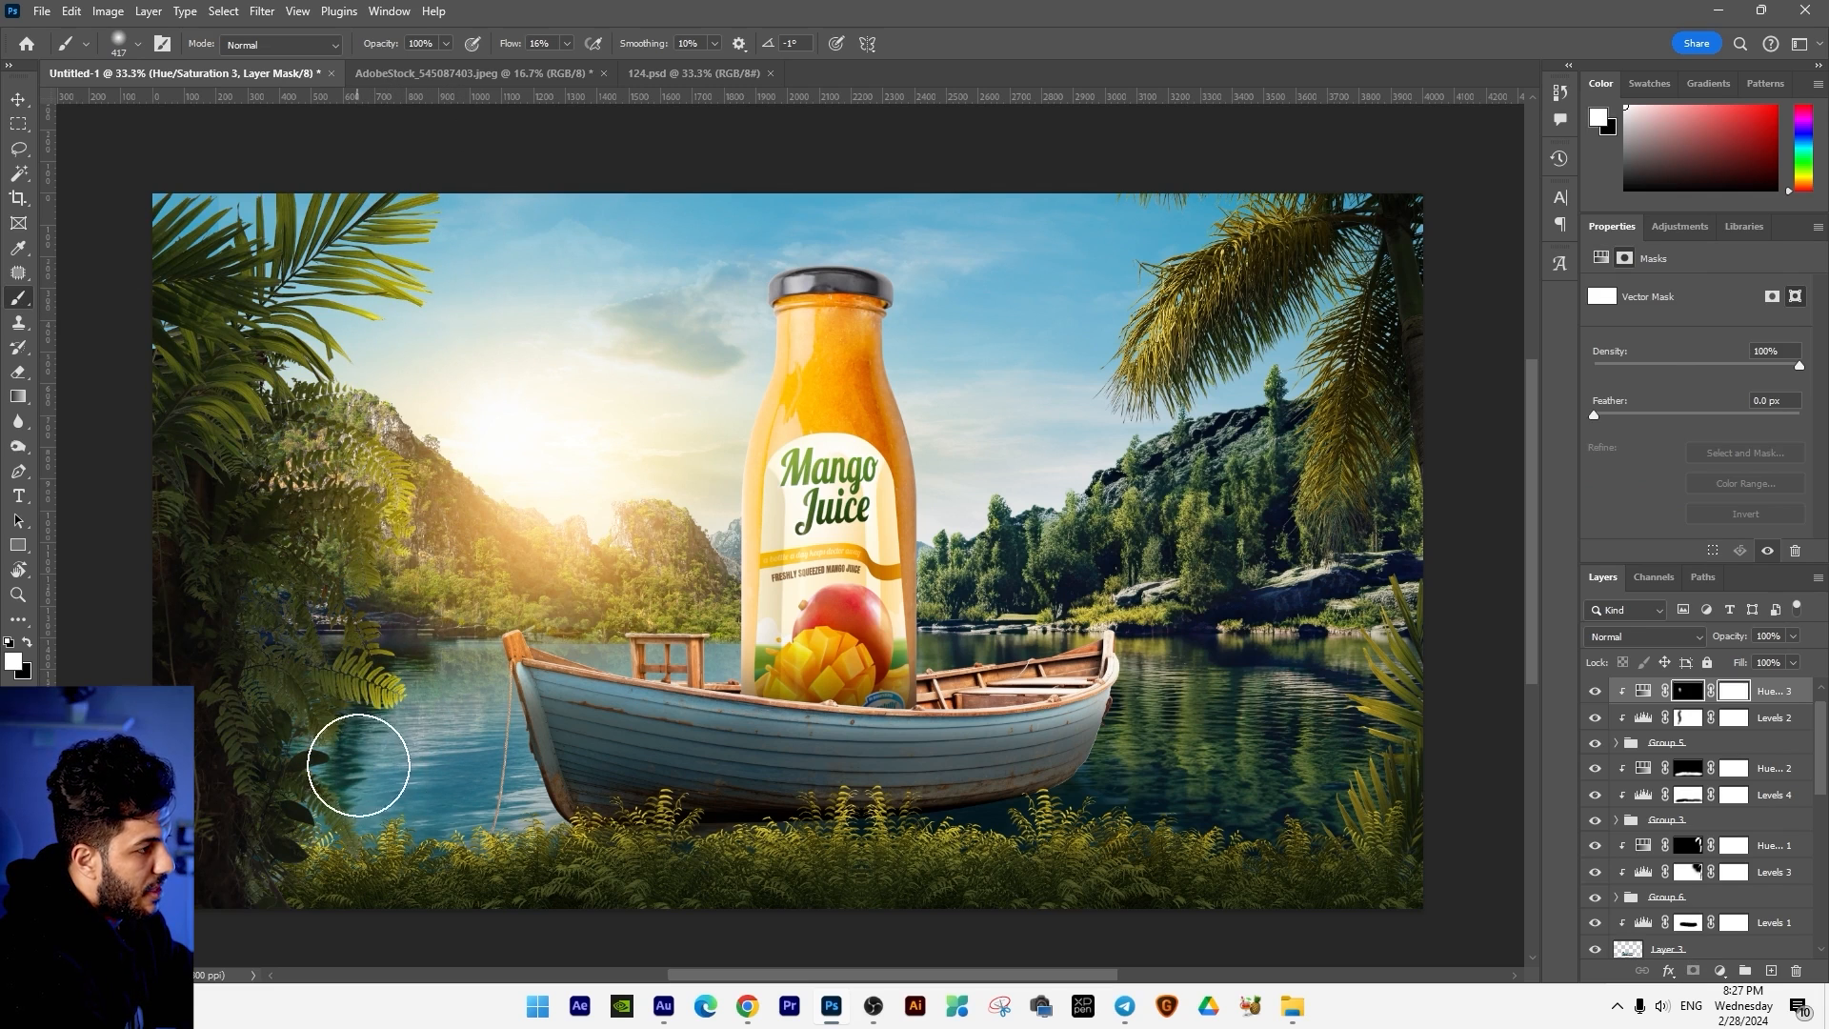
pyautogui.press('x')
pyautogui.click(1596, 691)
pyautogui.click(1595, 692)
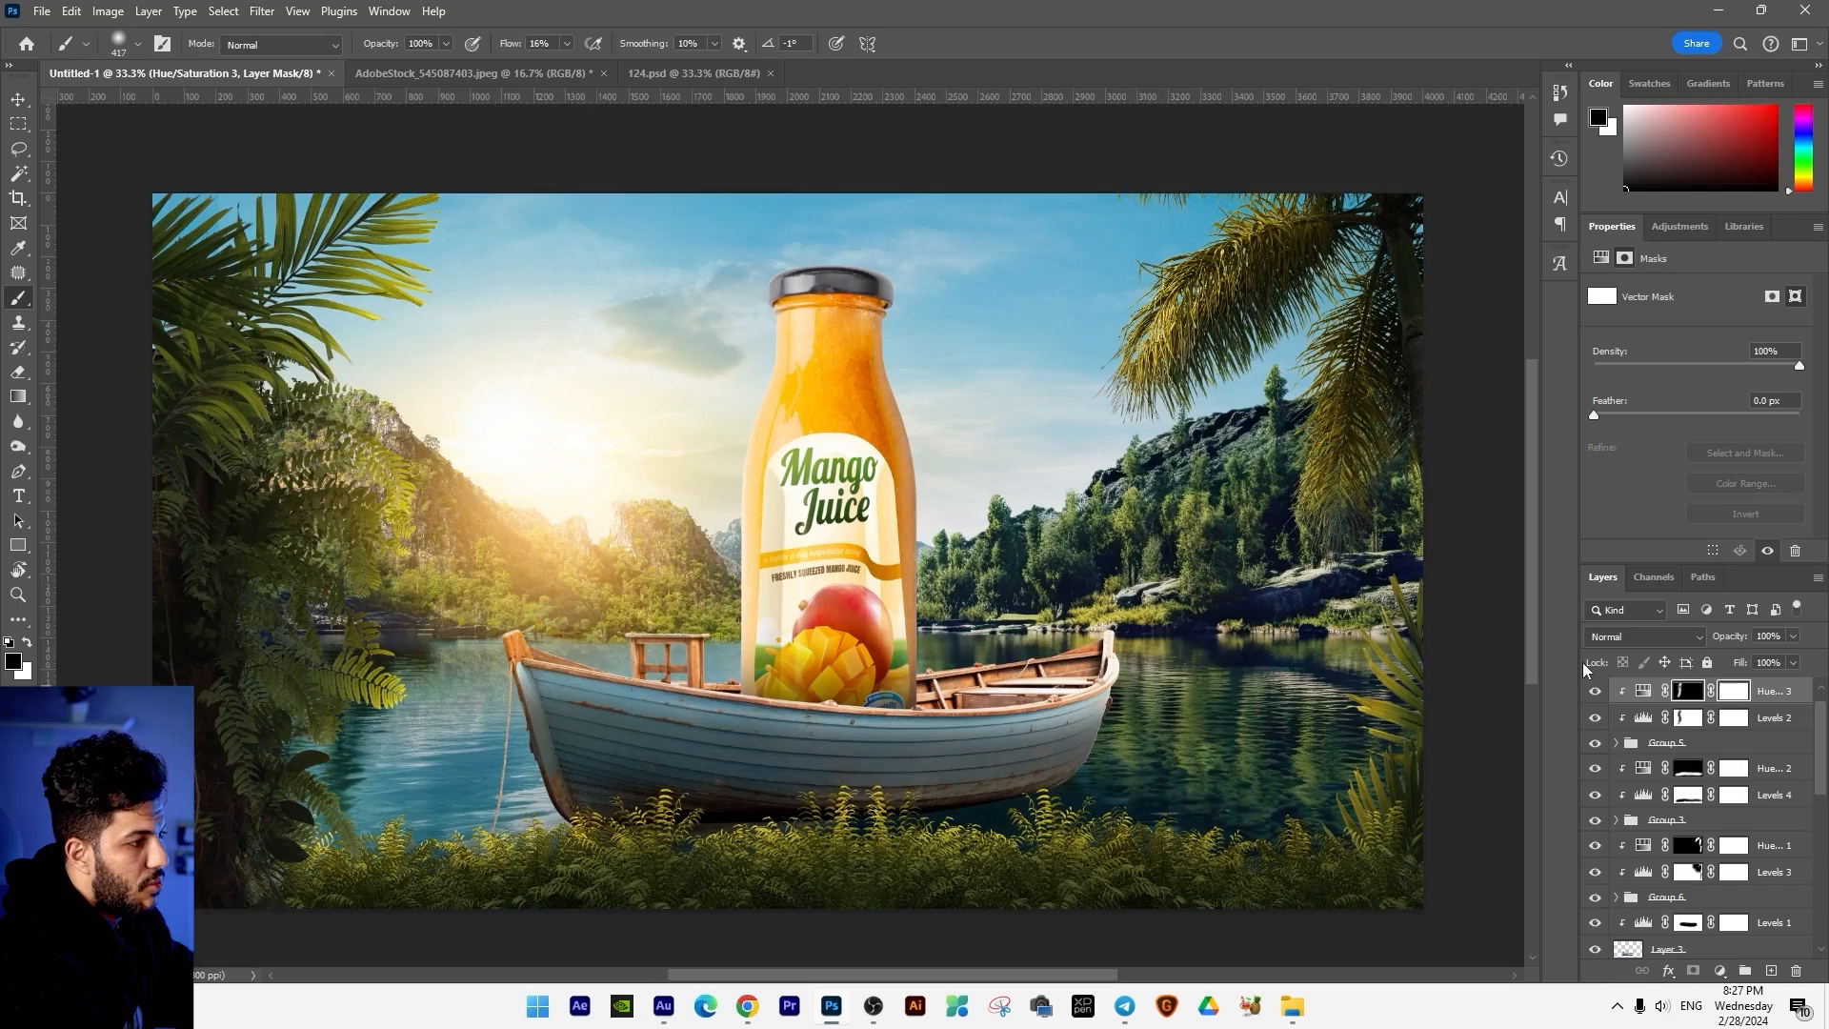
pyautogui.hotkey('ctrl', '+')
pyautogui.hotkey('ctrl', '-')
pyautogui.hotkey('ctrl', '-')
pyautogui.hotkey('ctrl', '+')
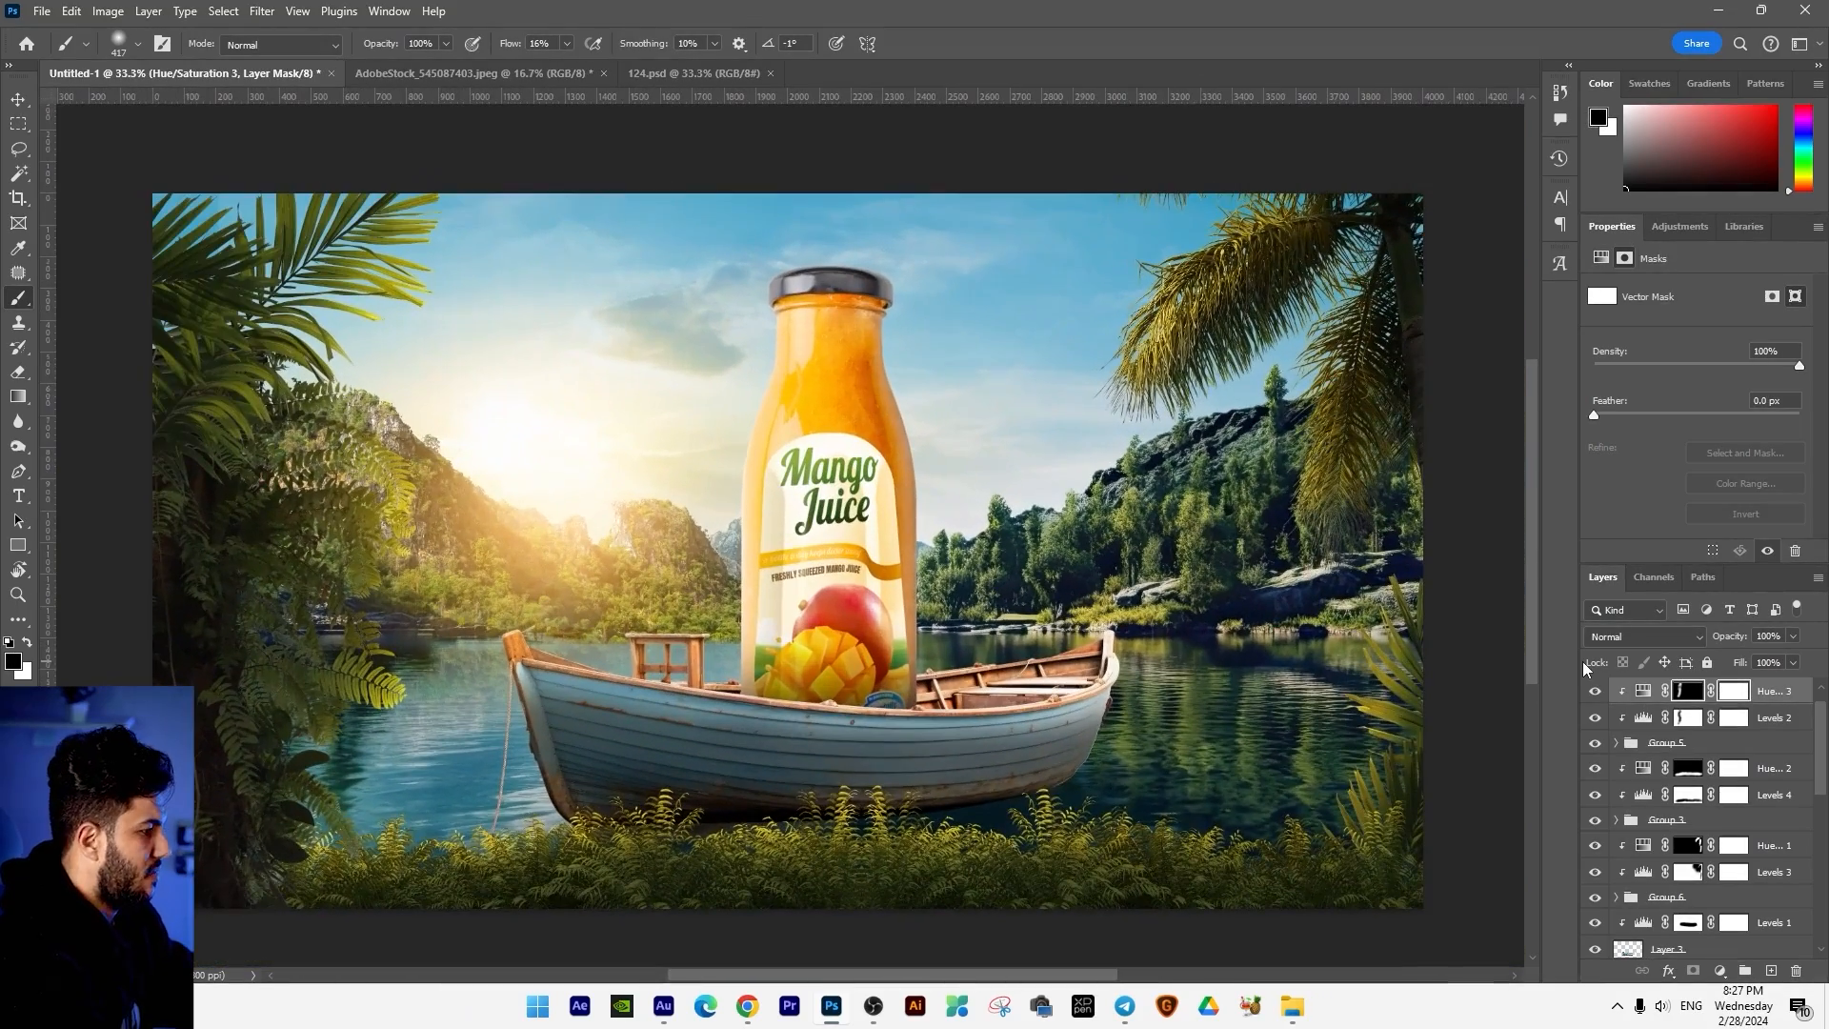
# Step: Clip a Hue/Saturation adjustment to the AdobeStock_608754580 lake layer, turn on Colorize and set hue to 38 and saturation to 61
pyautogui.click(20, 101)
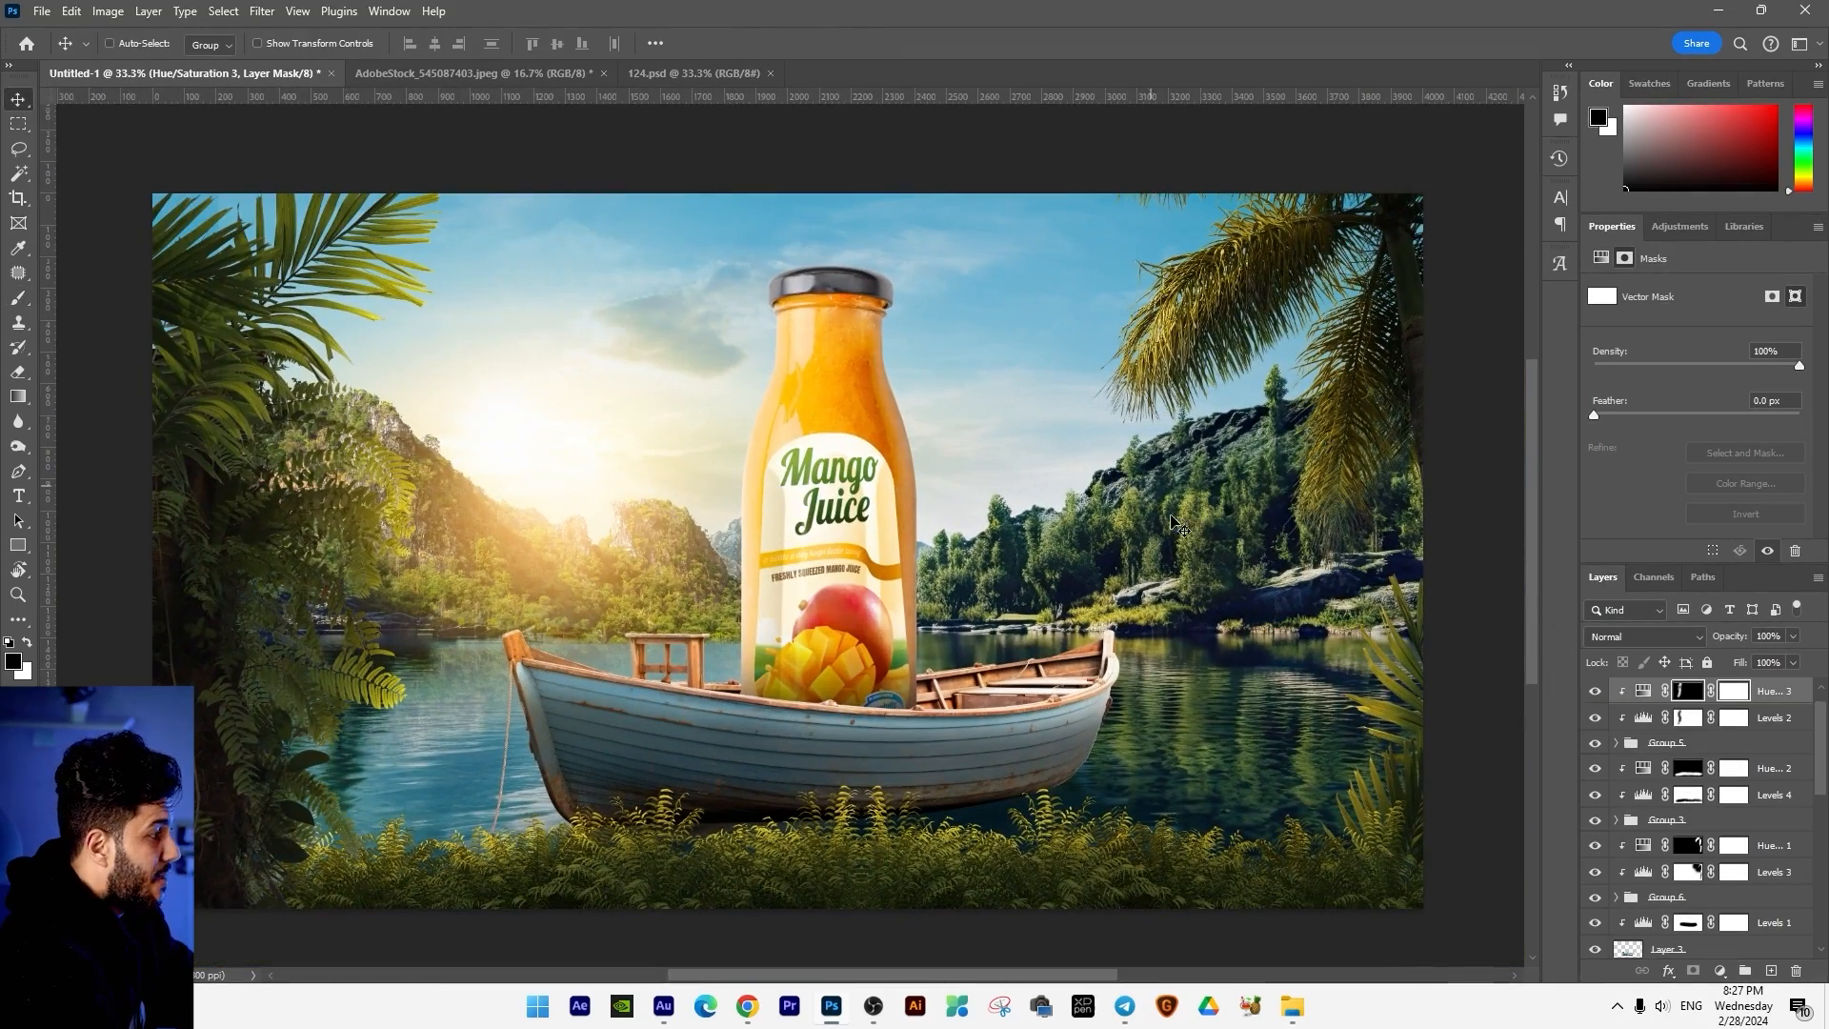
pyautogui.rightClick(1177, 517)
pyautogui.click(1196, 523)
pyautogui.moveTo(1242, 503)
pyautogui.mouseDown()
pyautogui.moveTo(1186, 502)
pyautogui.moveTo(1224, 515)
pyautogui.mouseUp()
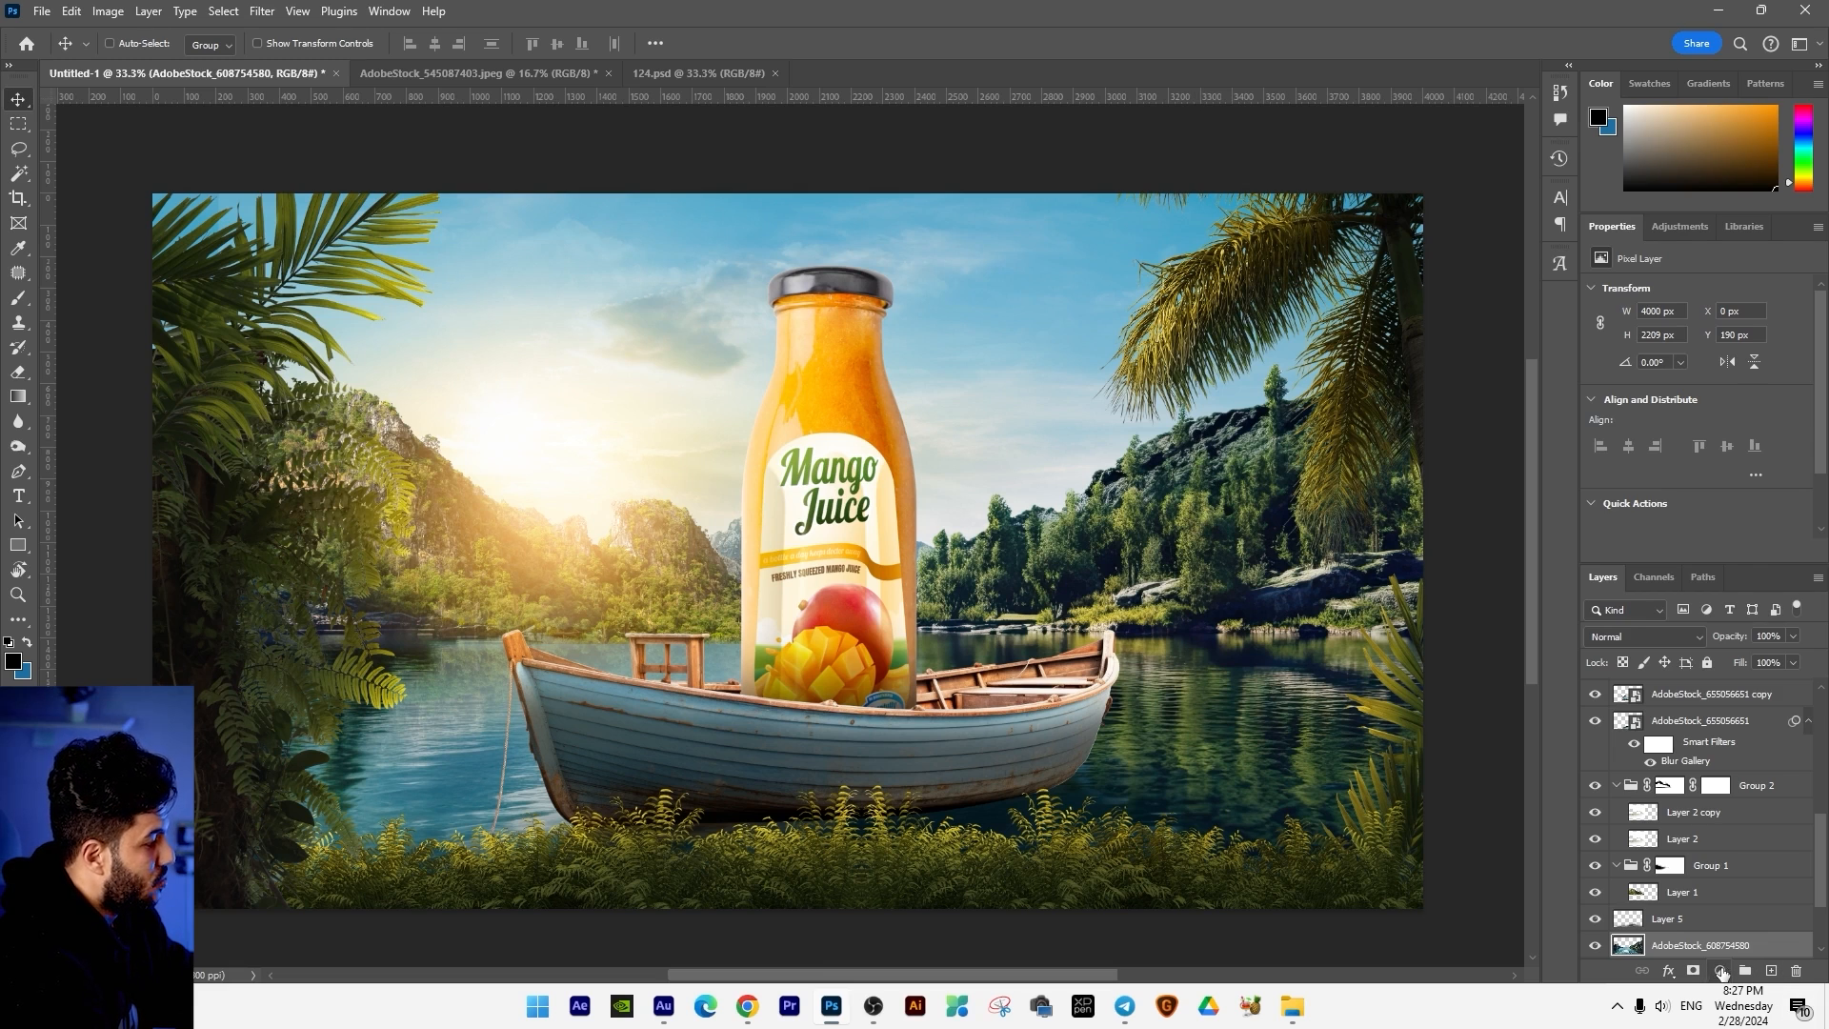
pyautogui.click(1720, 971)
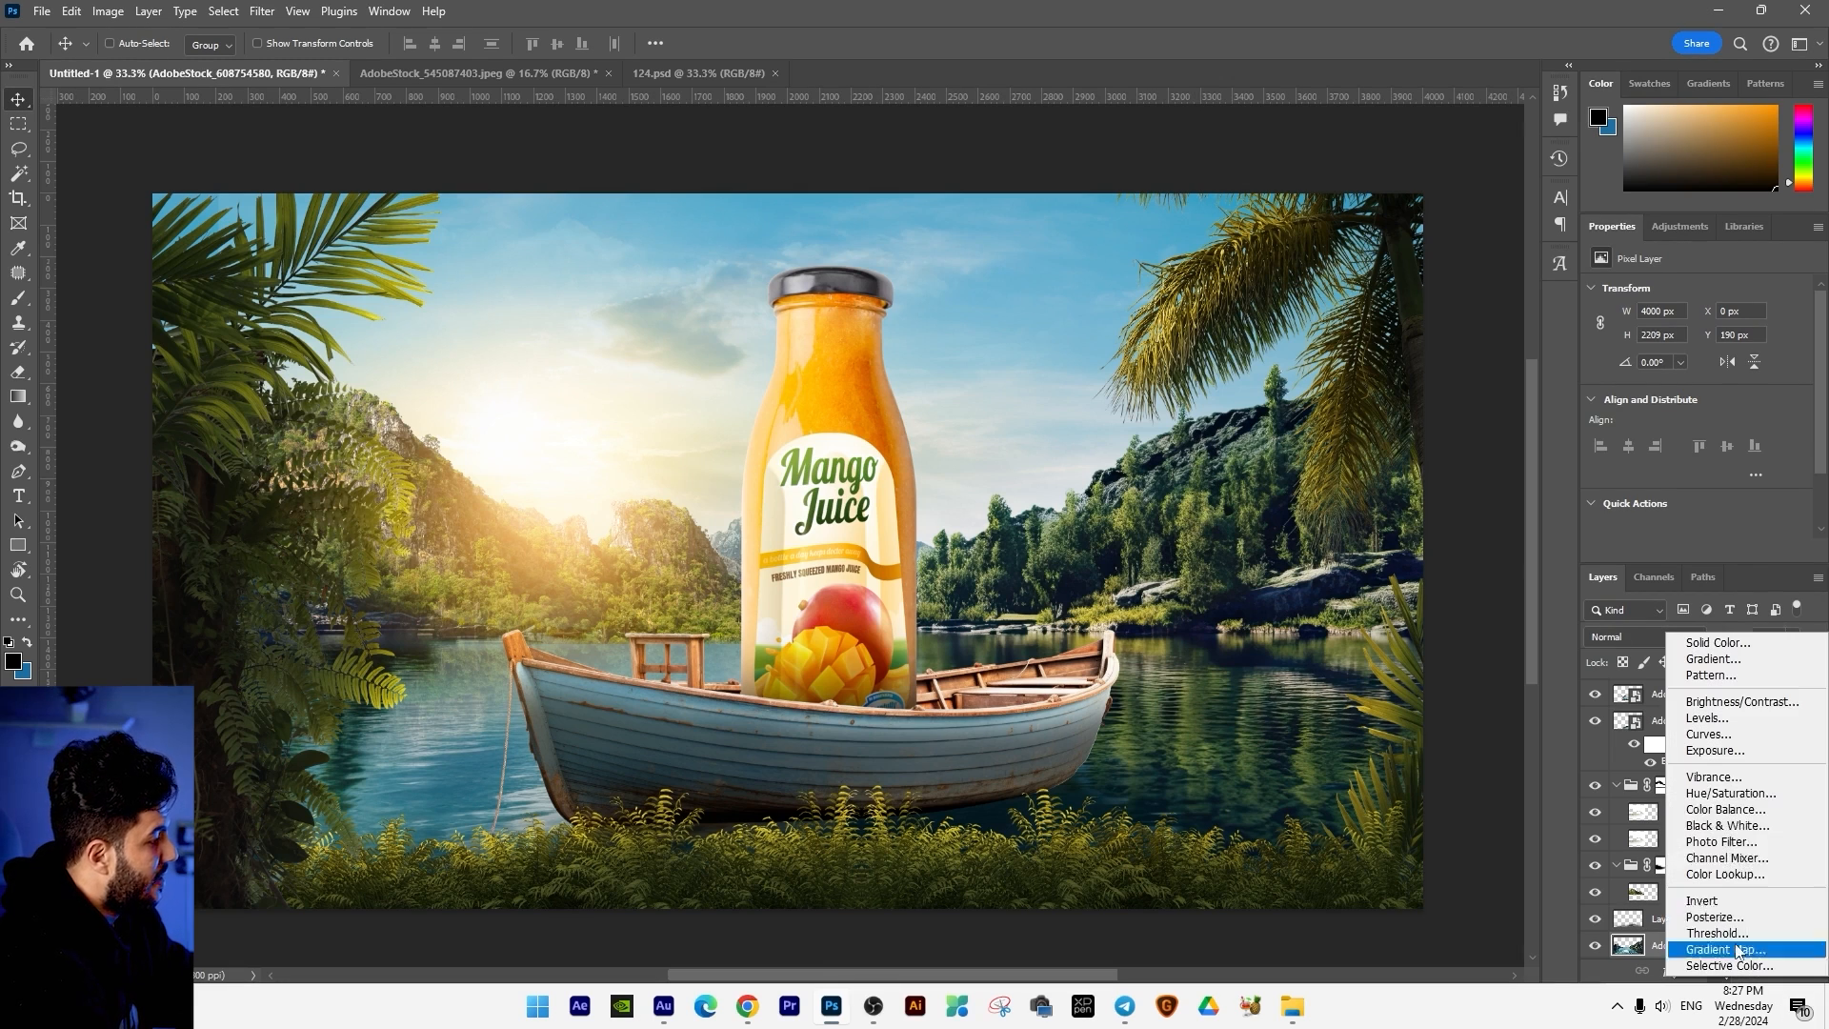
pyautogui.click(1712, 803)
pyautogui.hotkey('ctrl', 'alt', 'g')
pyautogui.click(1701, 463)
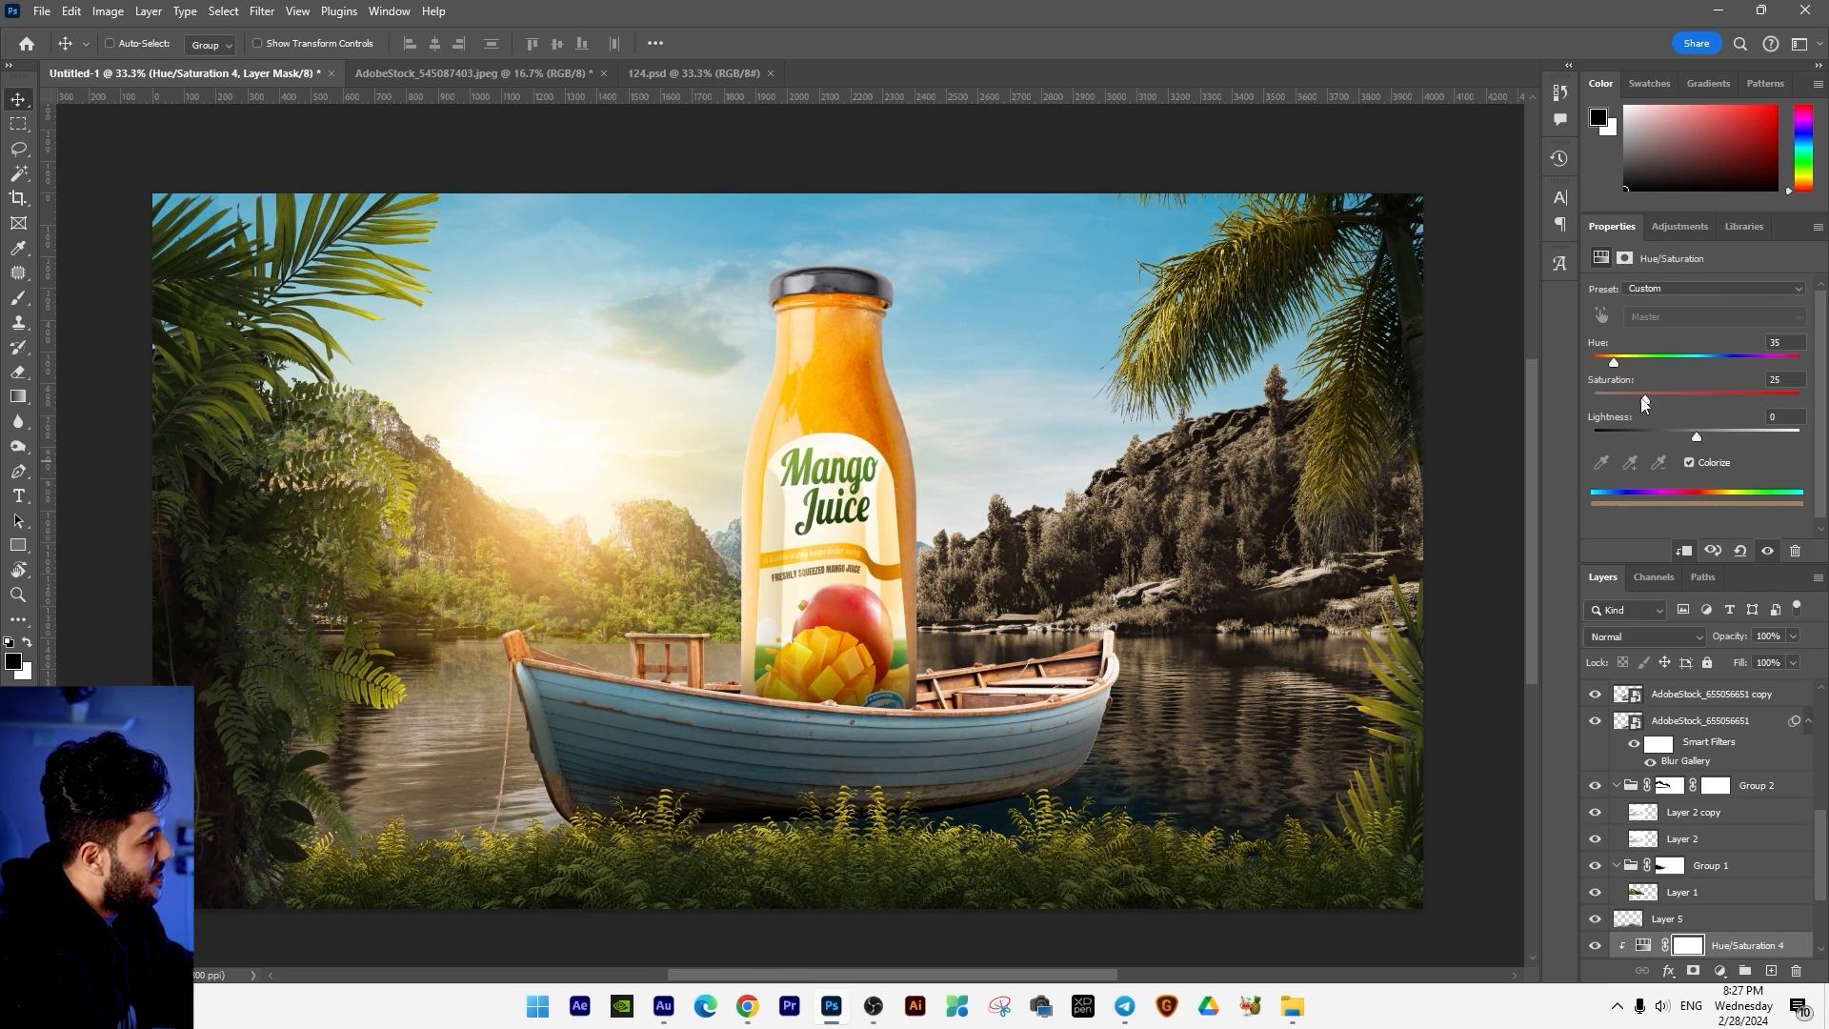
pyautogui.moveTo(1614, 363); pyautogui.dragTo(1719, 400)
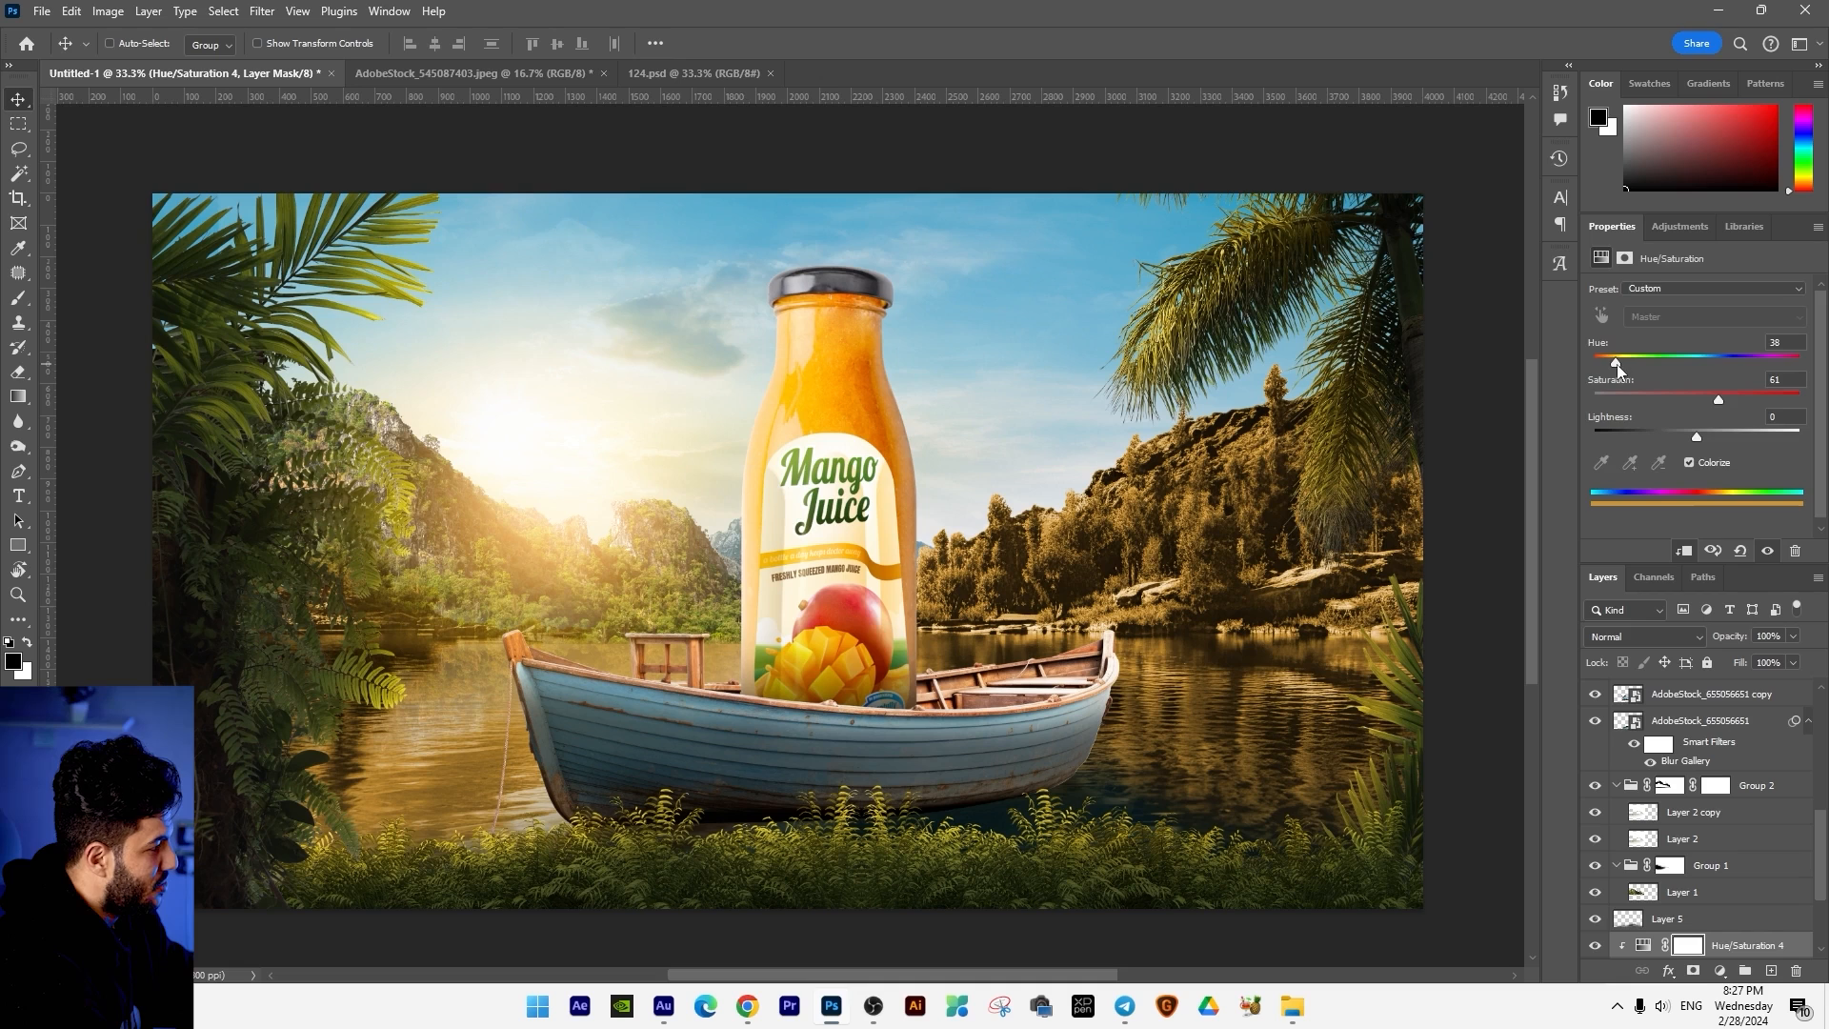
# Step: Add a vector mask to Hue/Saturation 4, invert its layer mask and paint white over the hillside trees with the 417 px brush
pyautogui.click(1694, 971)
pyautogui.hotkey('ctrl', 'i')
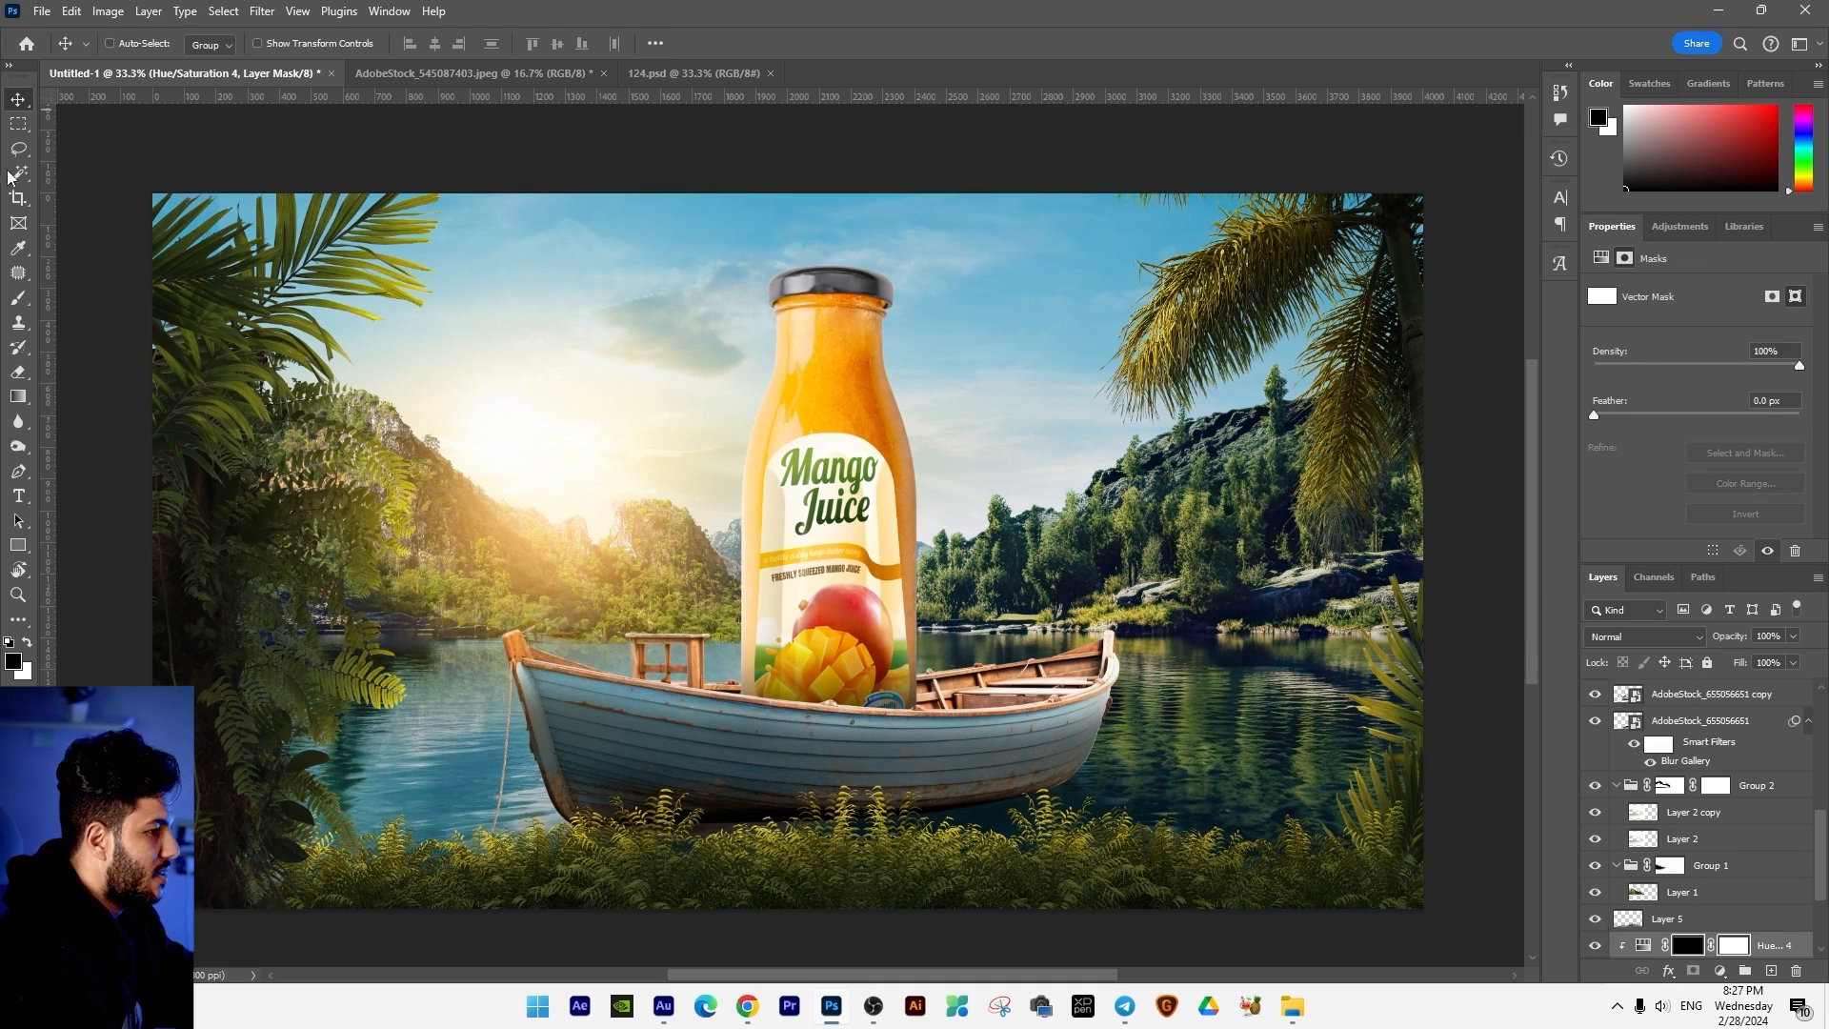
pyautogui.click(18, 298)
pyautogui.press('x')
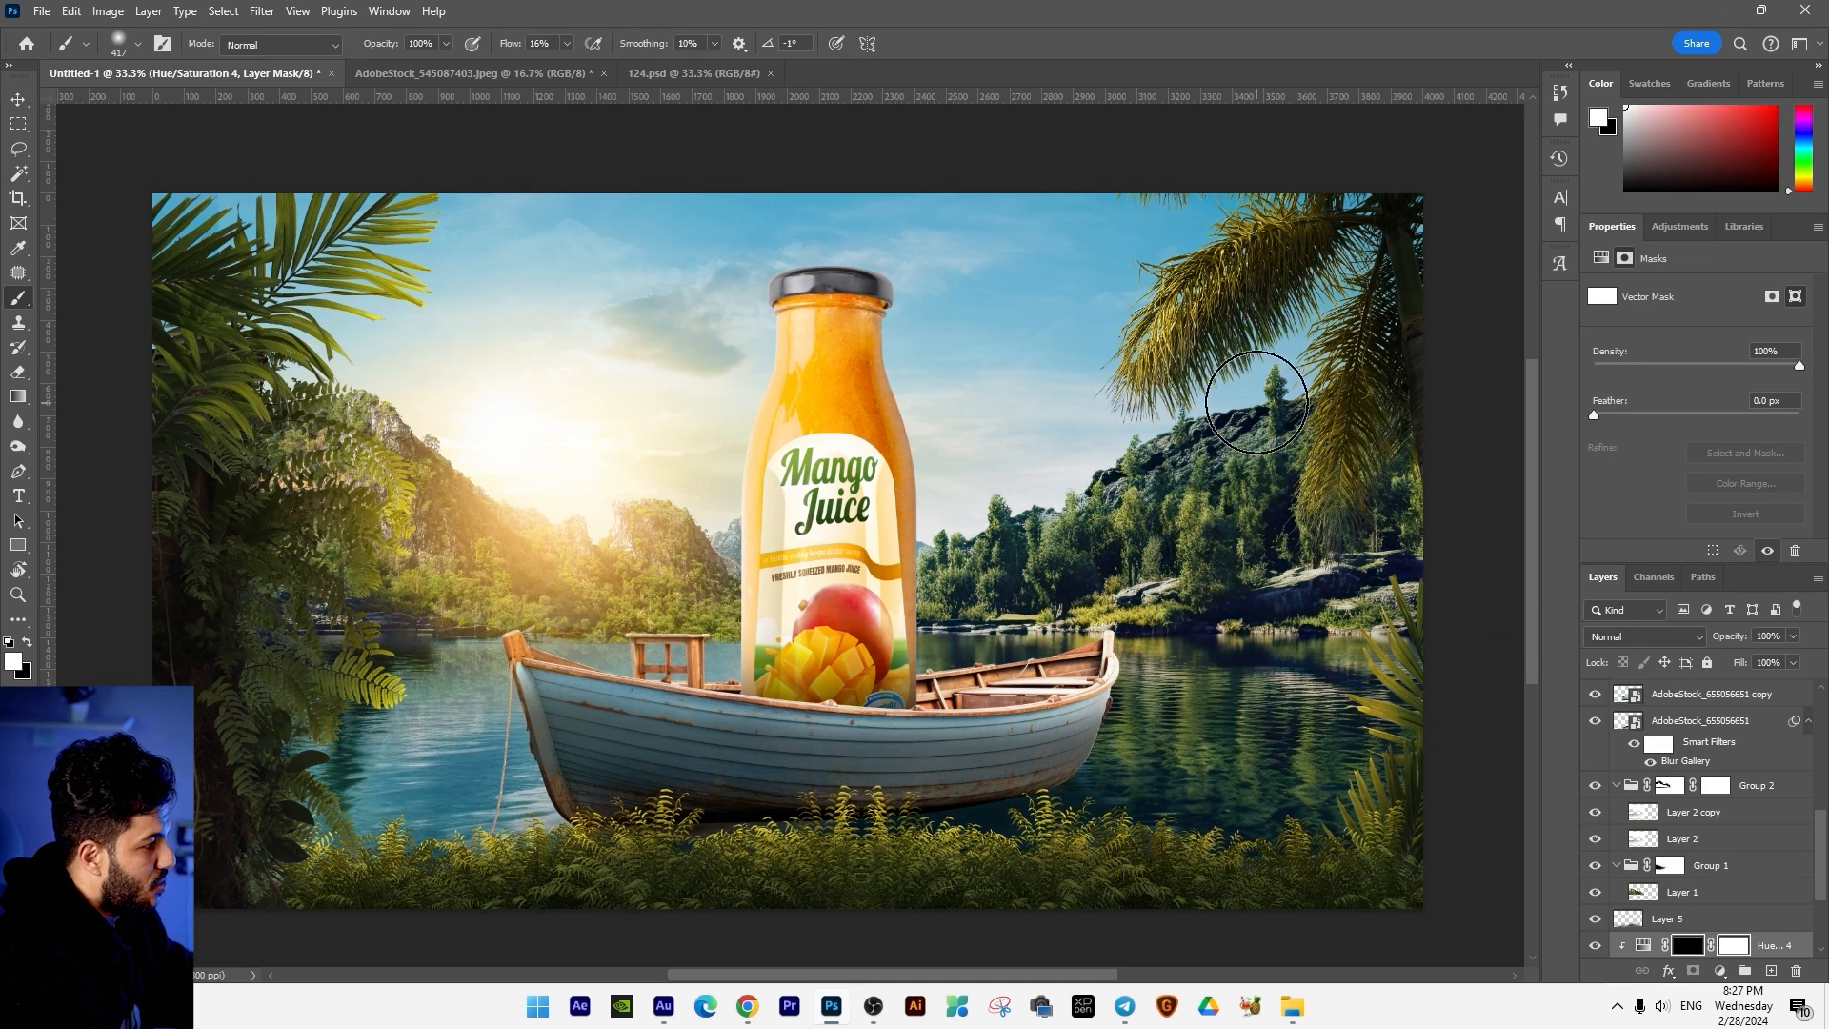
pyautogui.moveTo(1113, 461)
pyautogui.mouseDown()
pyautogui.moveTo(1042, 531)
pyautogui.moveTo(910, 596)
pyautogui.mouseUp()
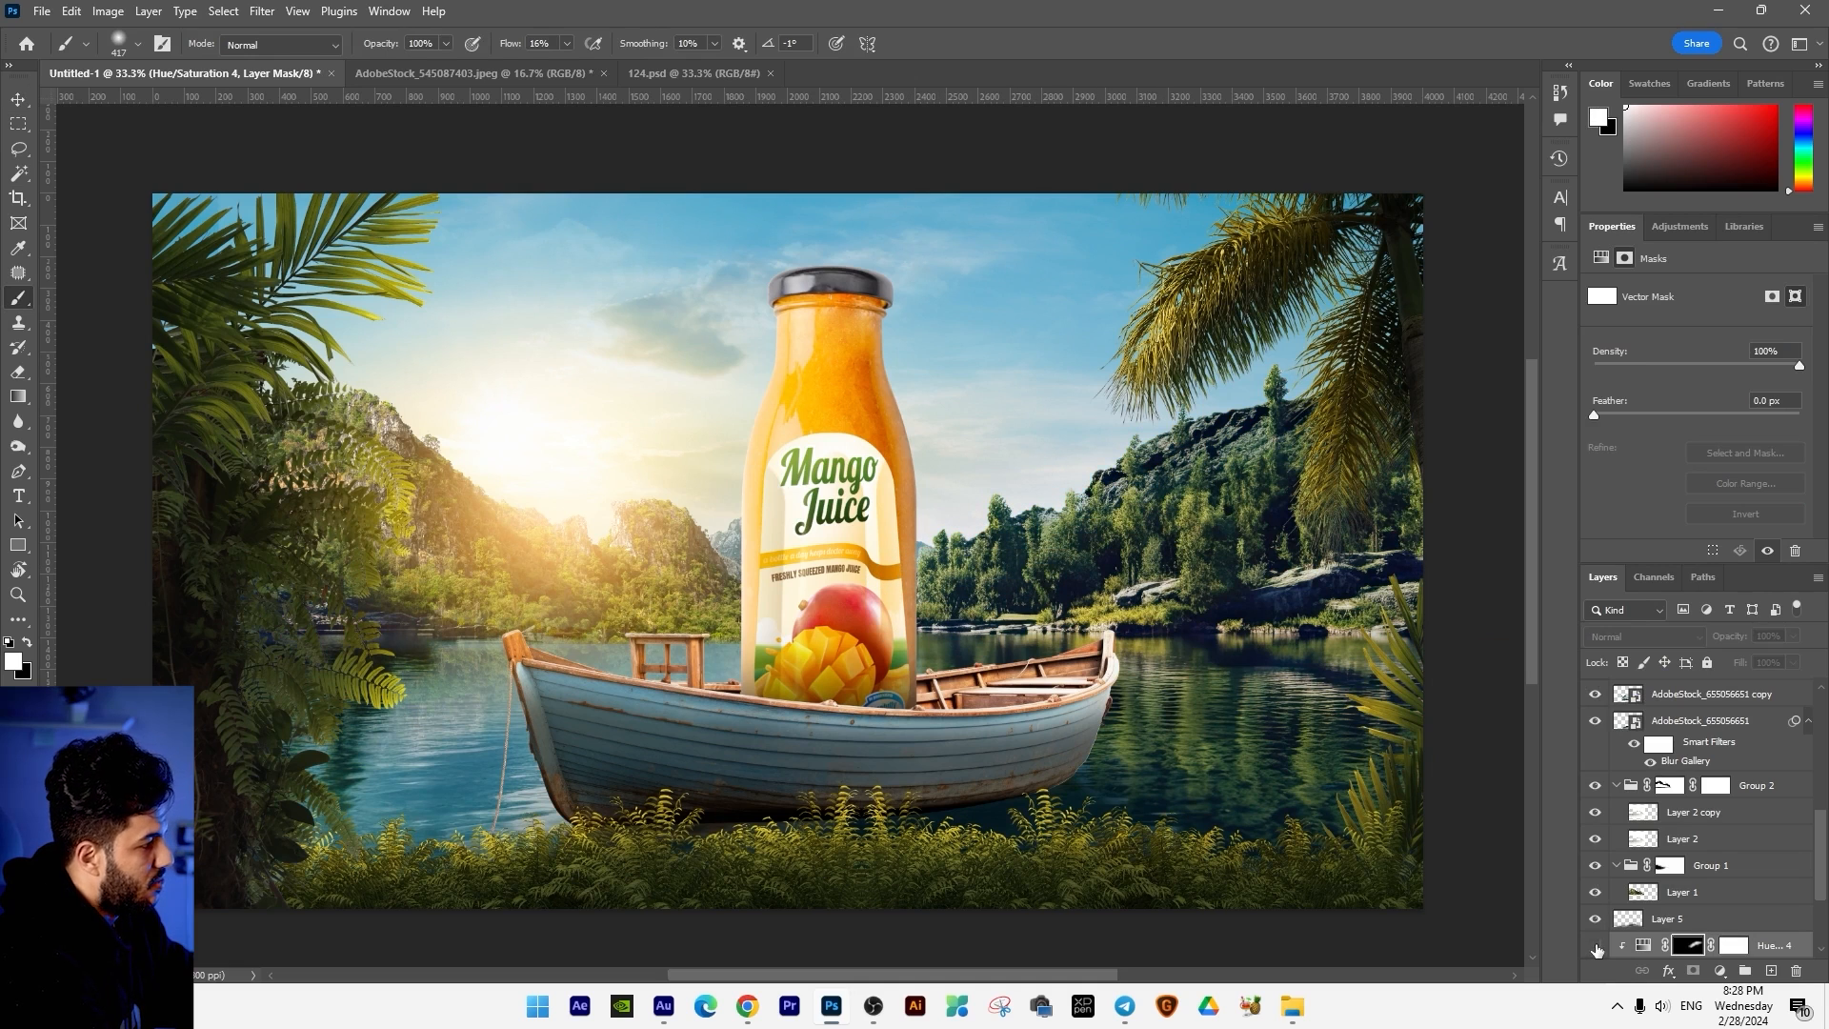
pyautogui.moveTo(1000, 364)
pyautogui.mouseDown()
pyautogui.moveTo(1096, 533)
pyautogui.moveTo(1174, 506)
pyautogui.moveTo(1124, 570)
pyautogui.moveTo(1022, 583)
pyautogui.moveTo(1173, 556)
pyautogui.mouseUp()
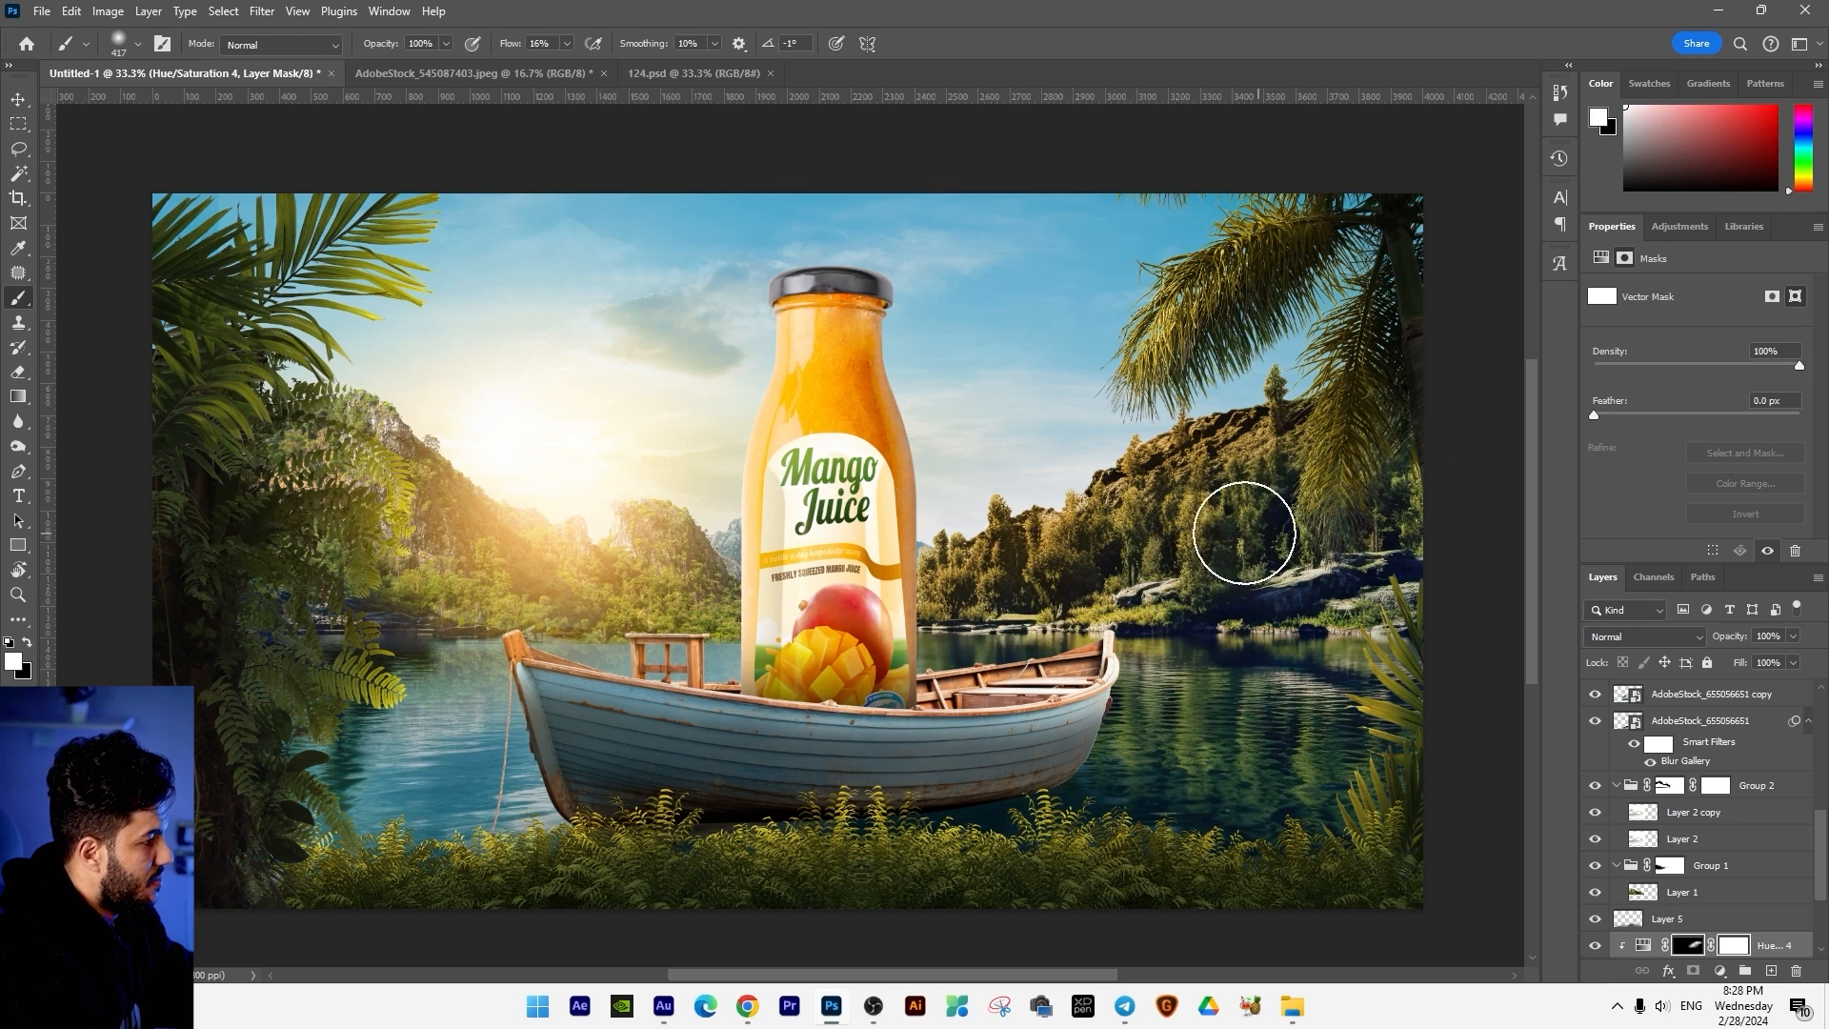
# Step: Select the soft-cloudy pastel sky layer and add a new empty layer above it
pyautogui.hotkey('ctrl', '-')
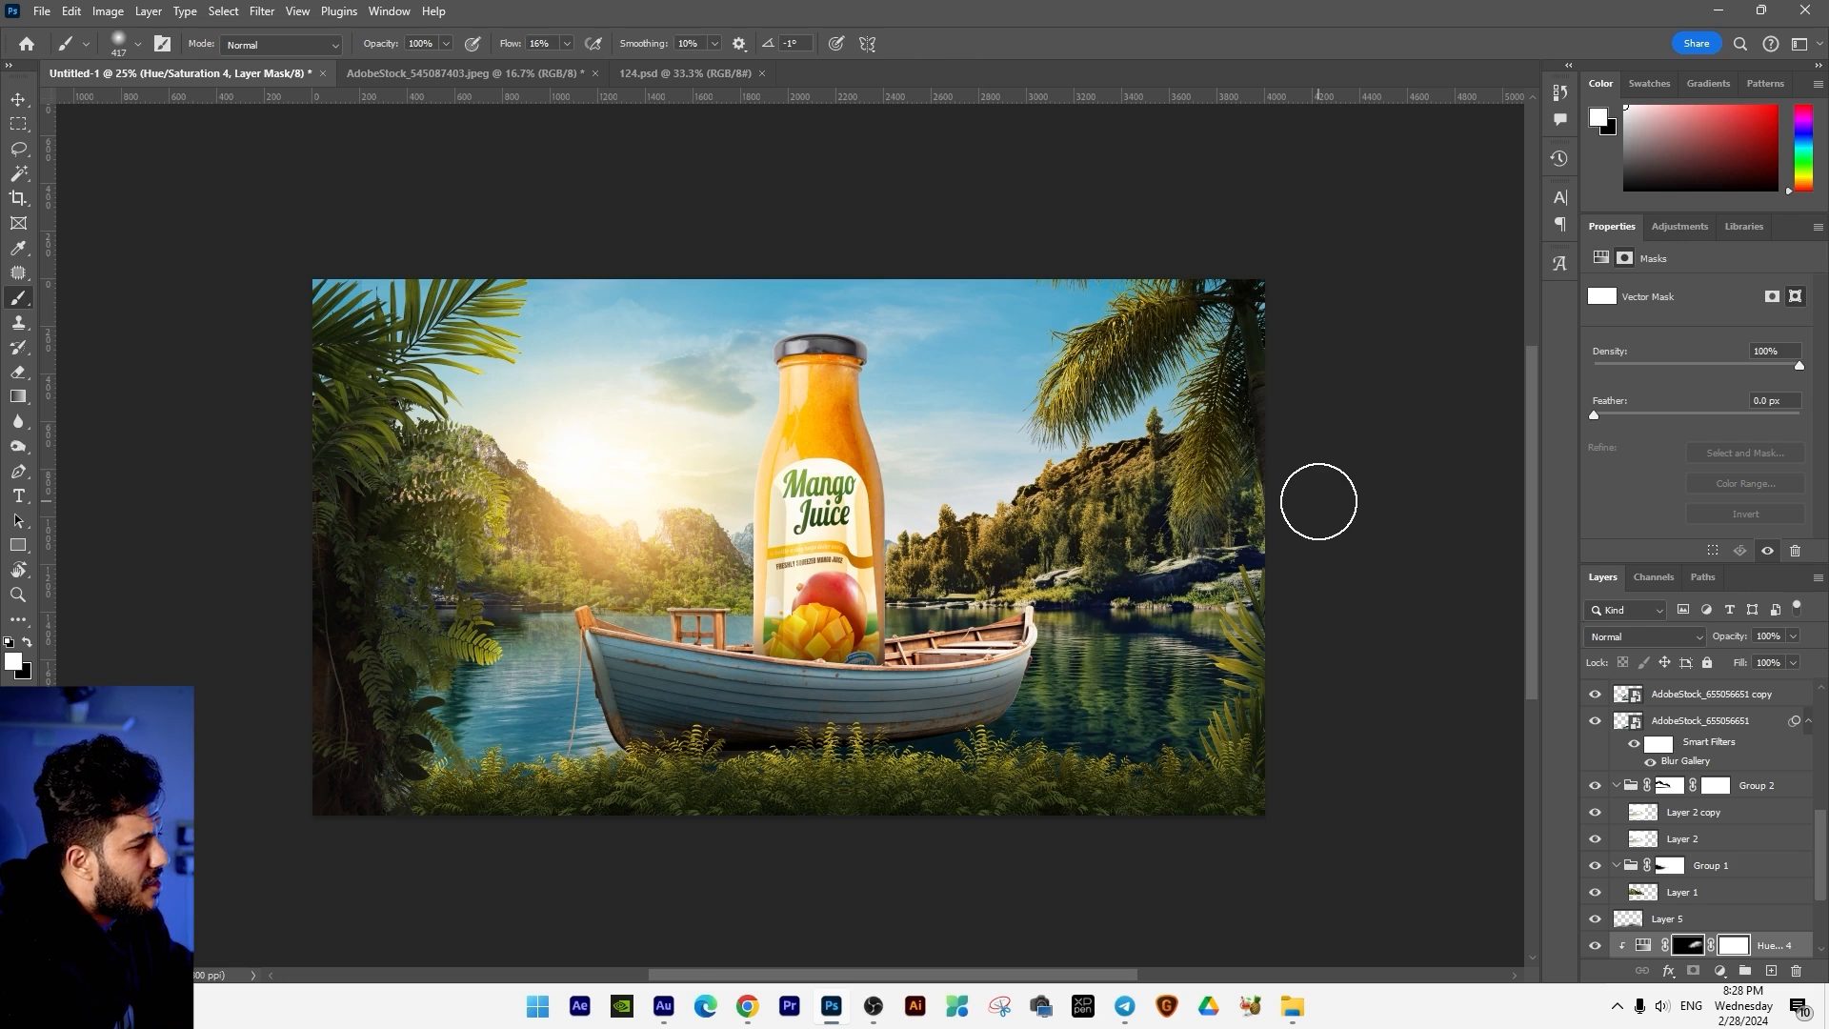
pyautogui.press('v')
pyautogui.rightClick(951, 354)
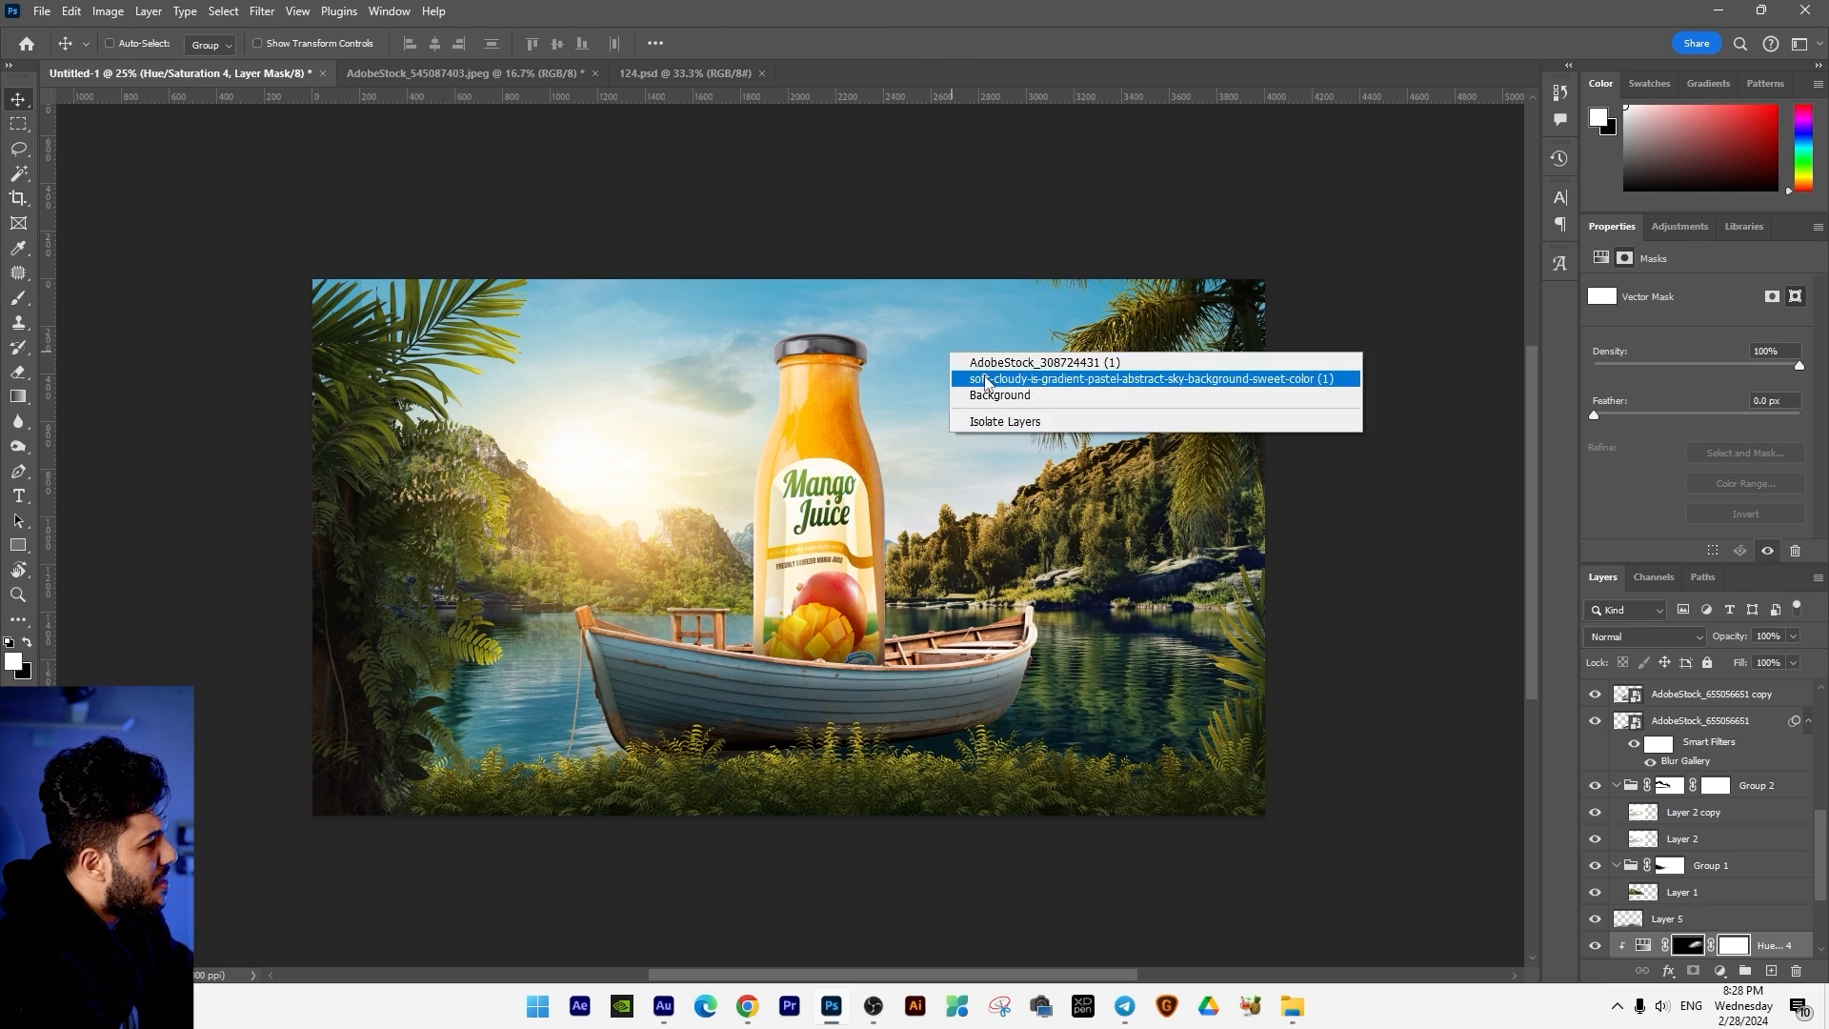
pyautogui.click(991, 367)
pyautogui.rightClick(998, 331)
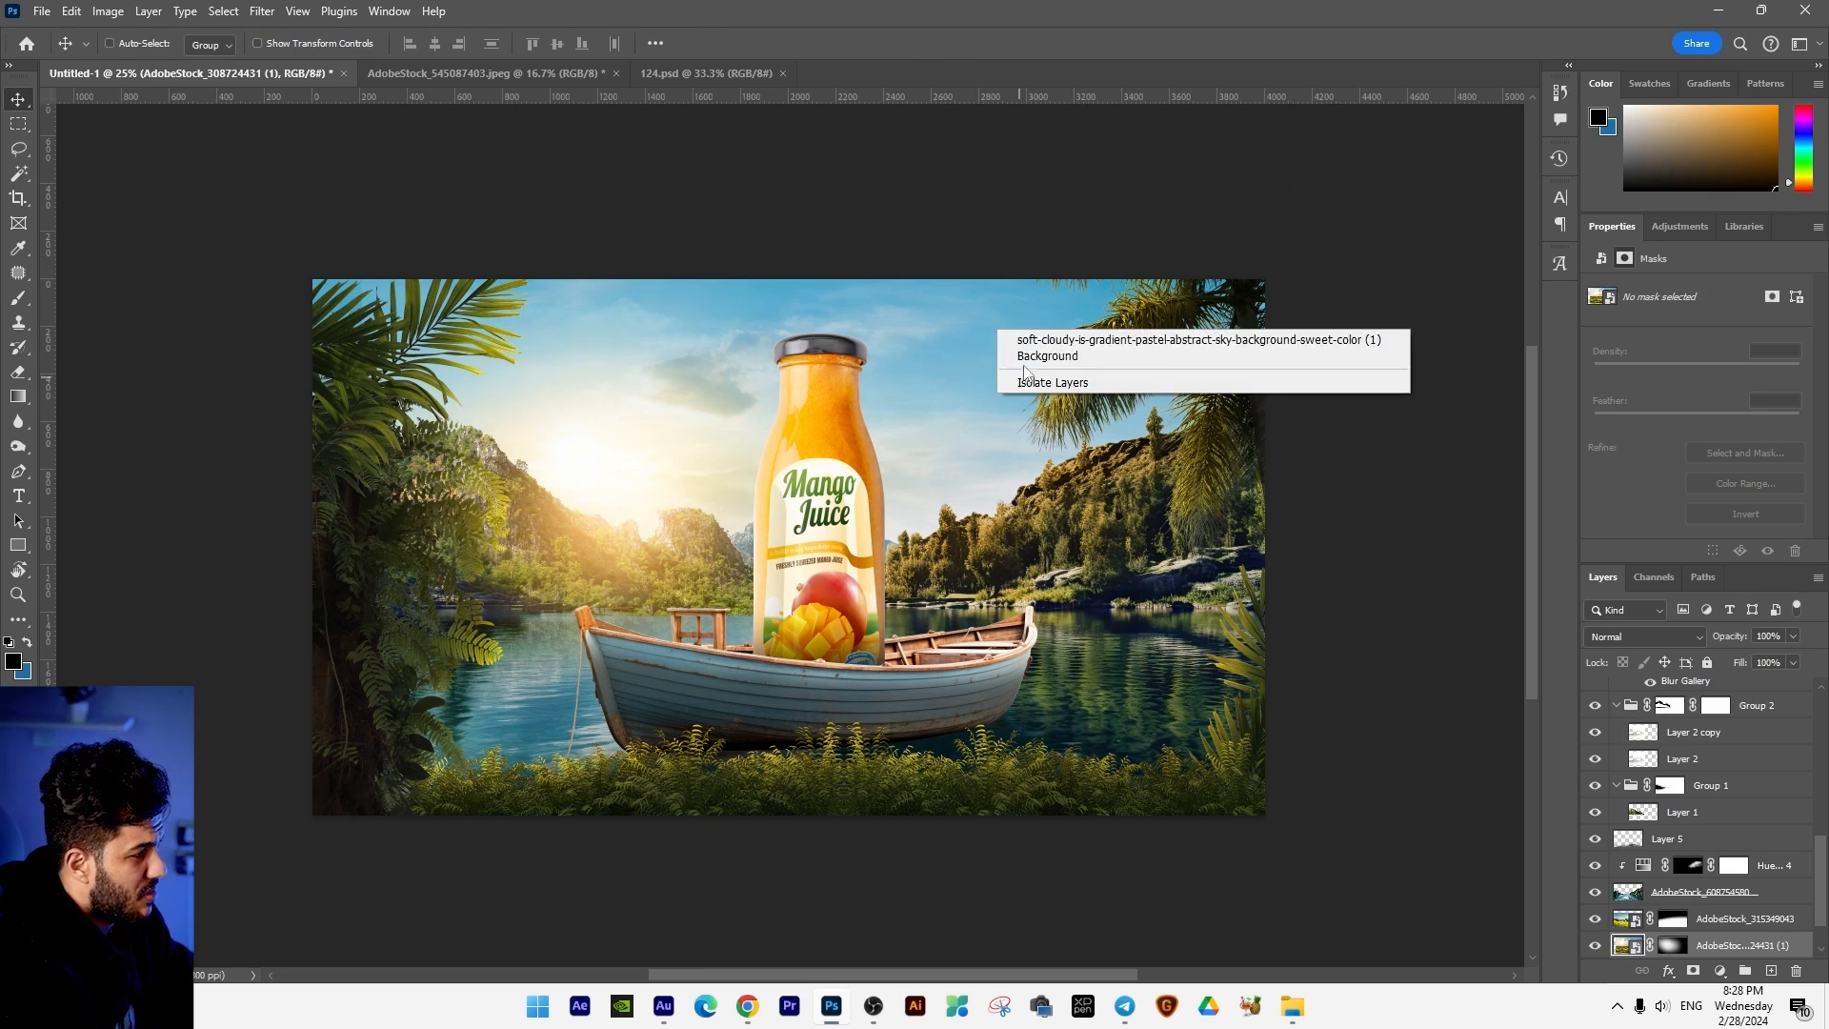
pyautogui.click(1029, 341)
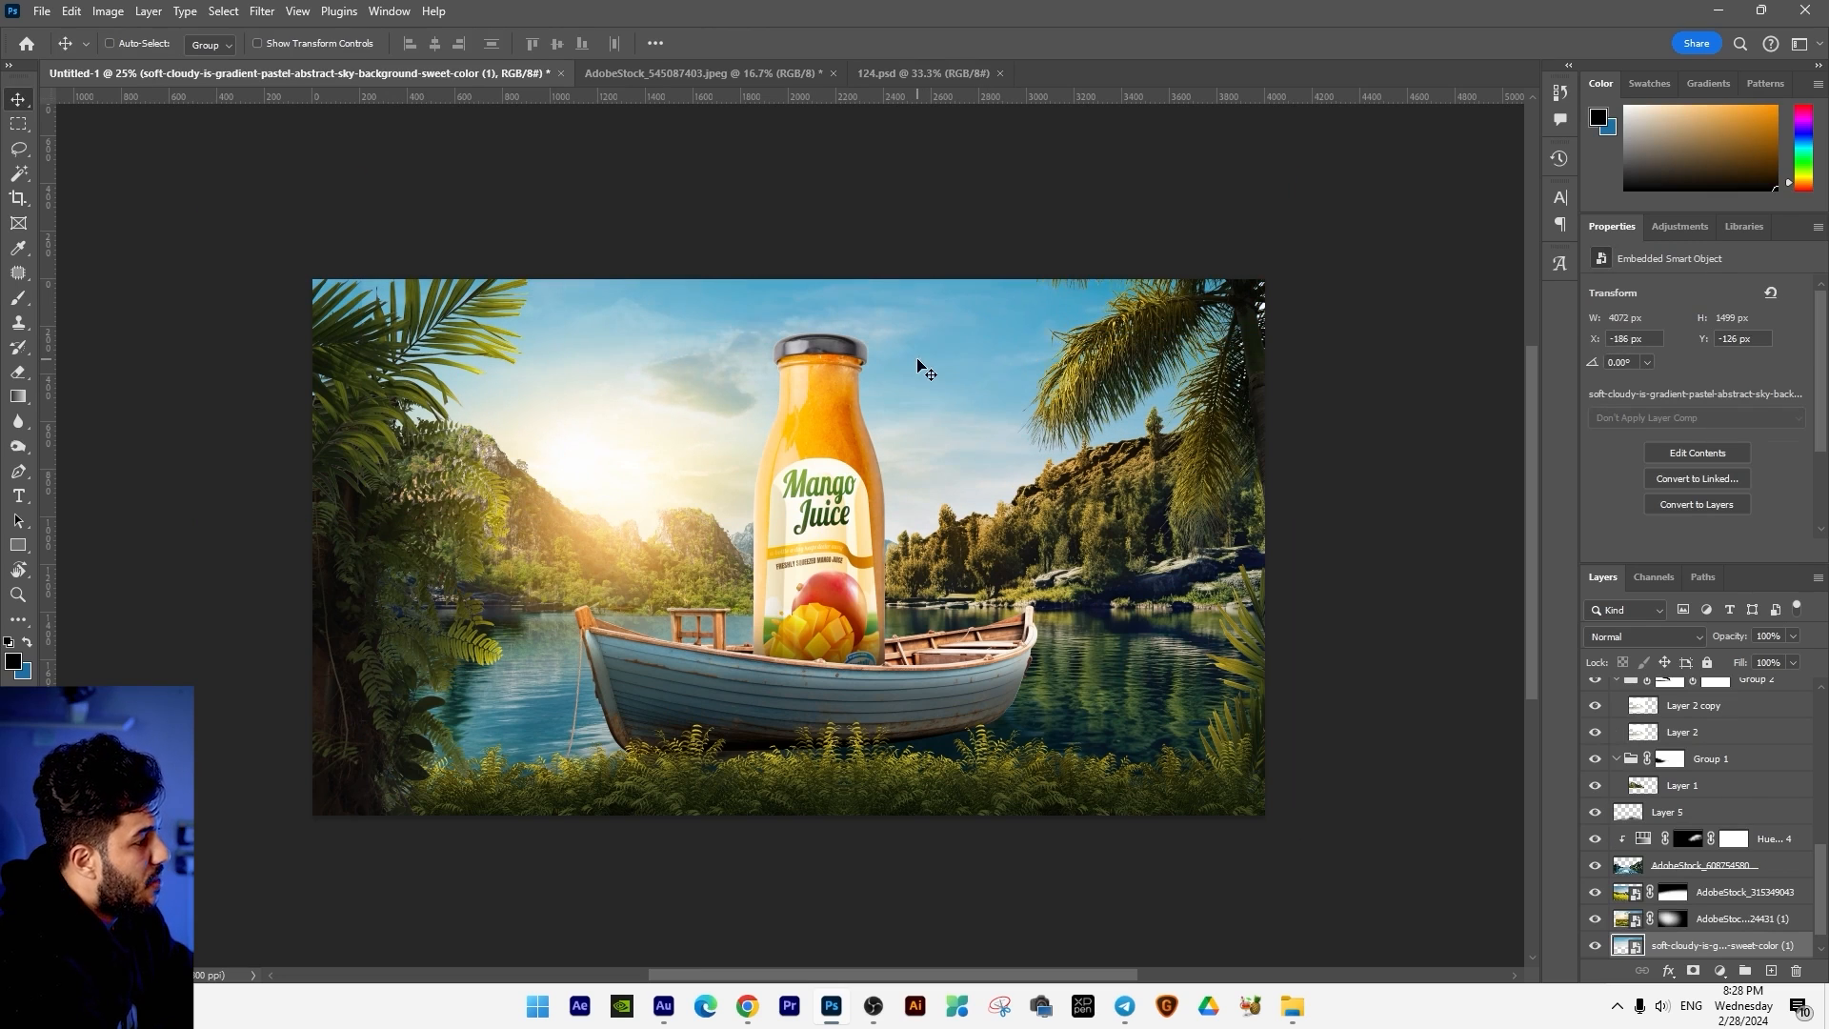
pyautogui.click(1771, 970)
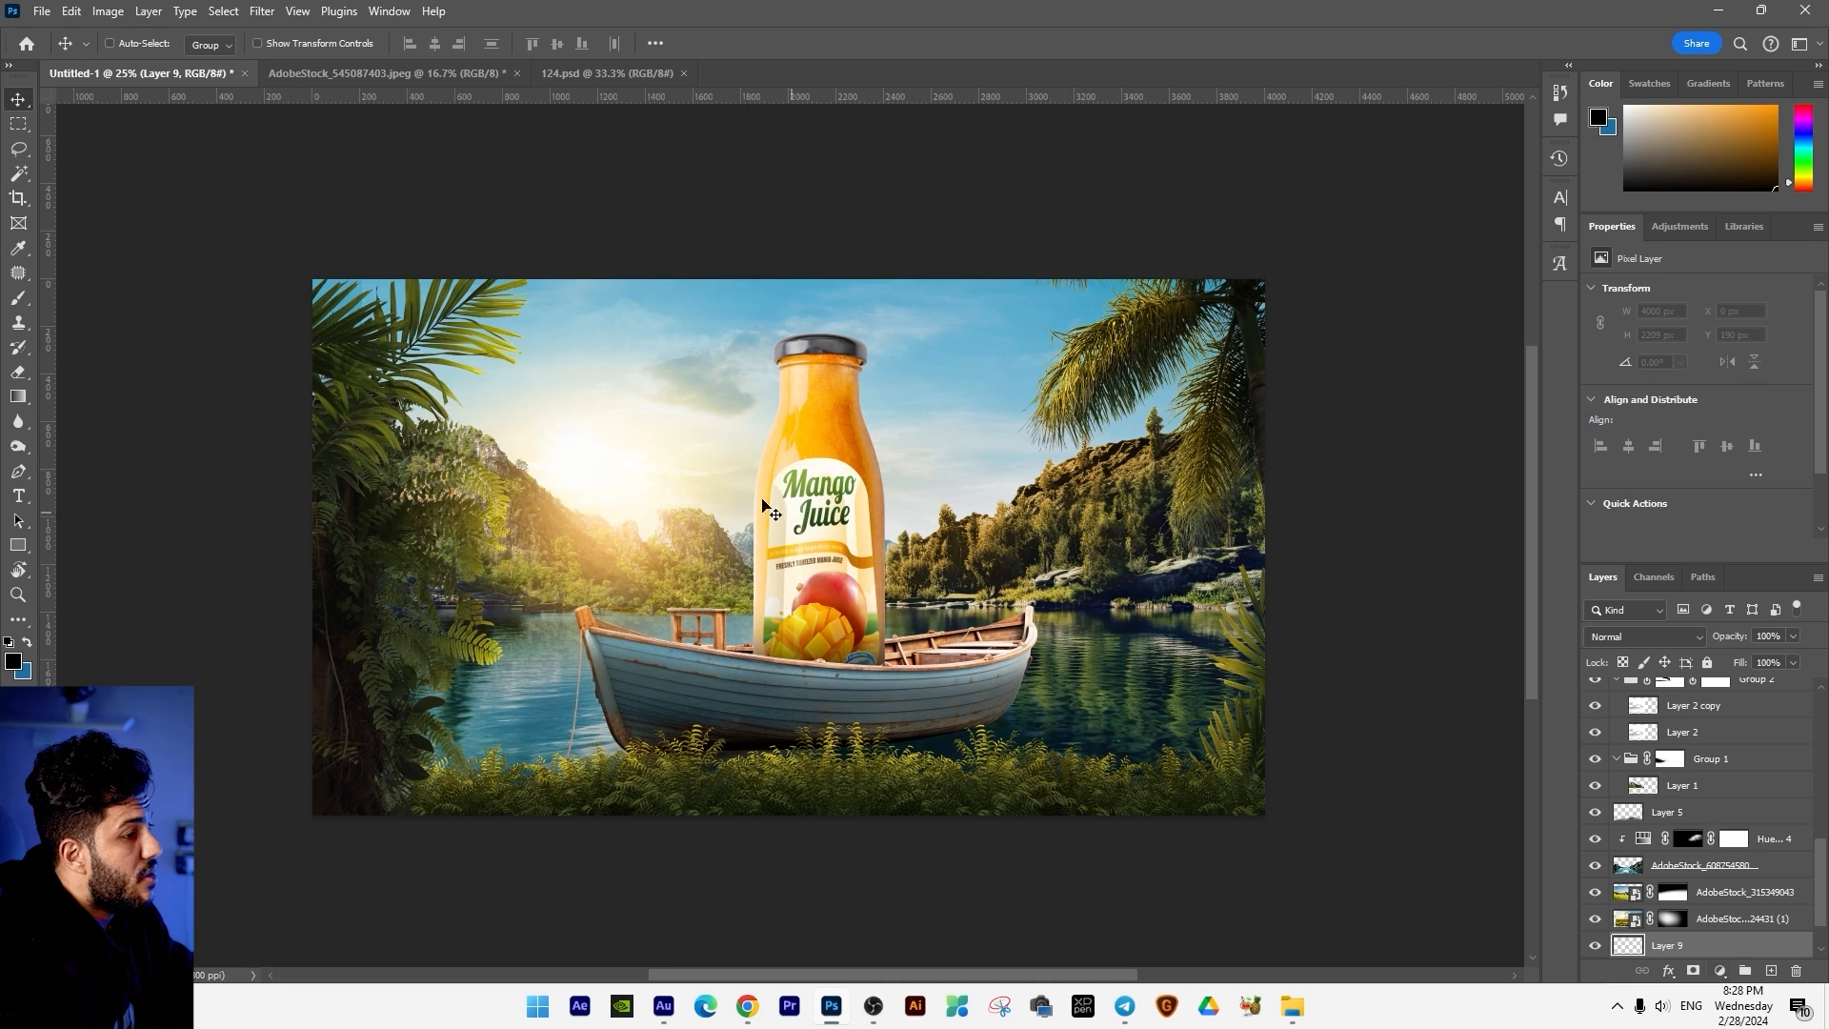
# Step: Paint dark blue #004560 over the sky's upper and right areas on the new layer with the 2165 px soft round brush
pyautogui.click(19, 299)
pyautogui.rightClick(939, 481)
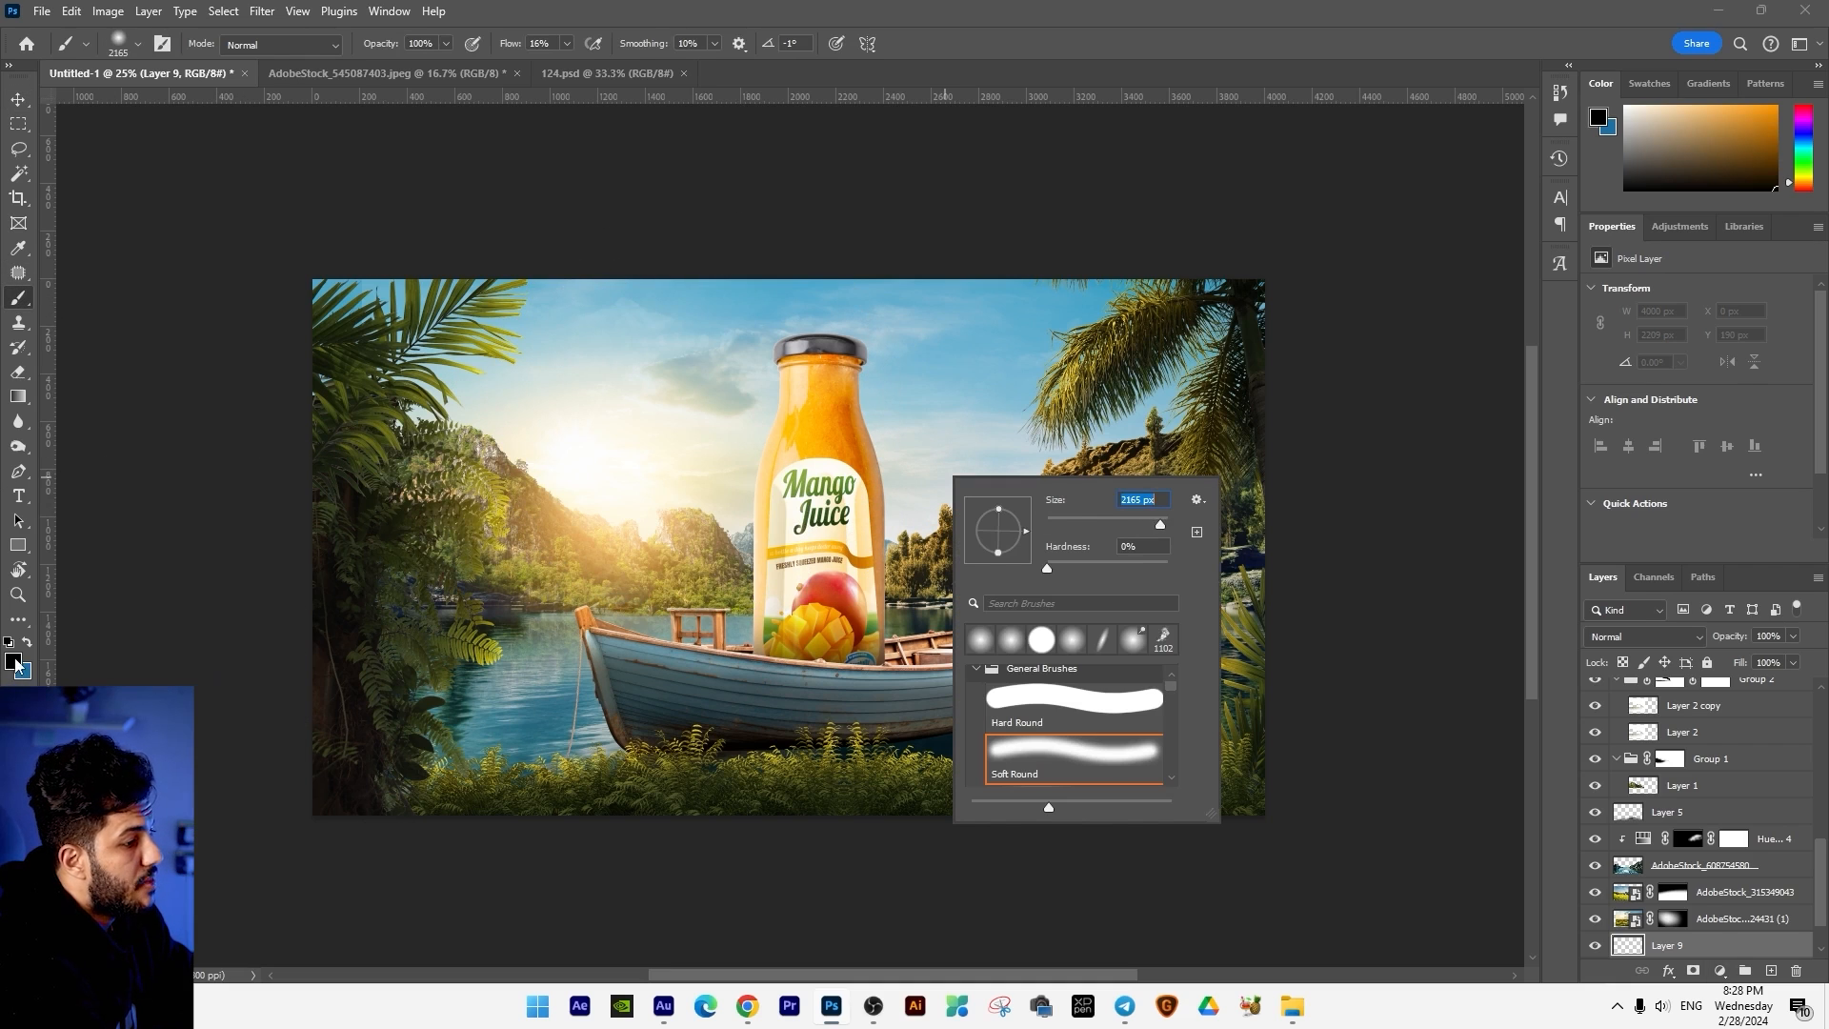
pyautogui.click(13, 661)
pyautogui.click(995, 359)
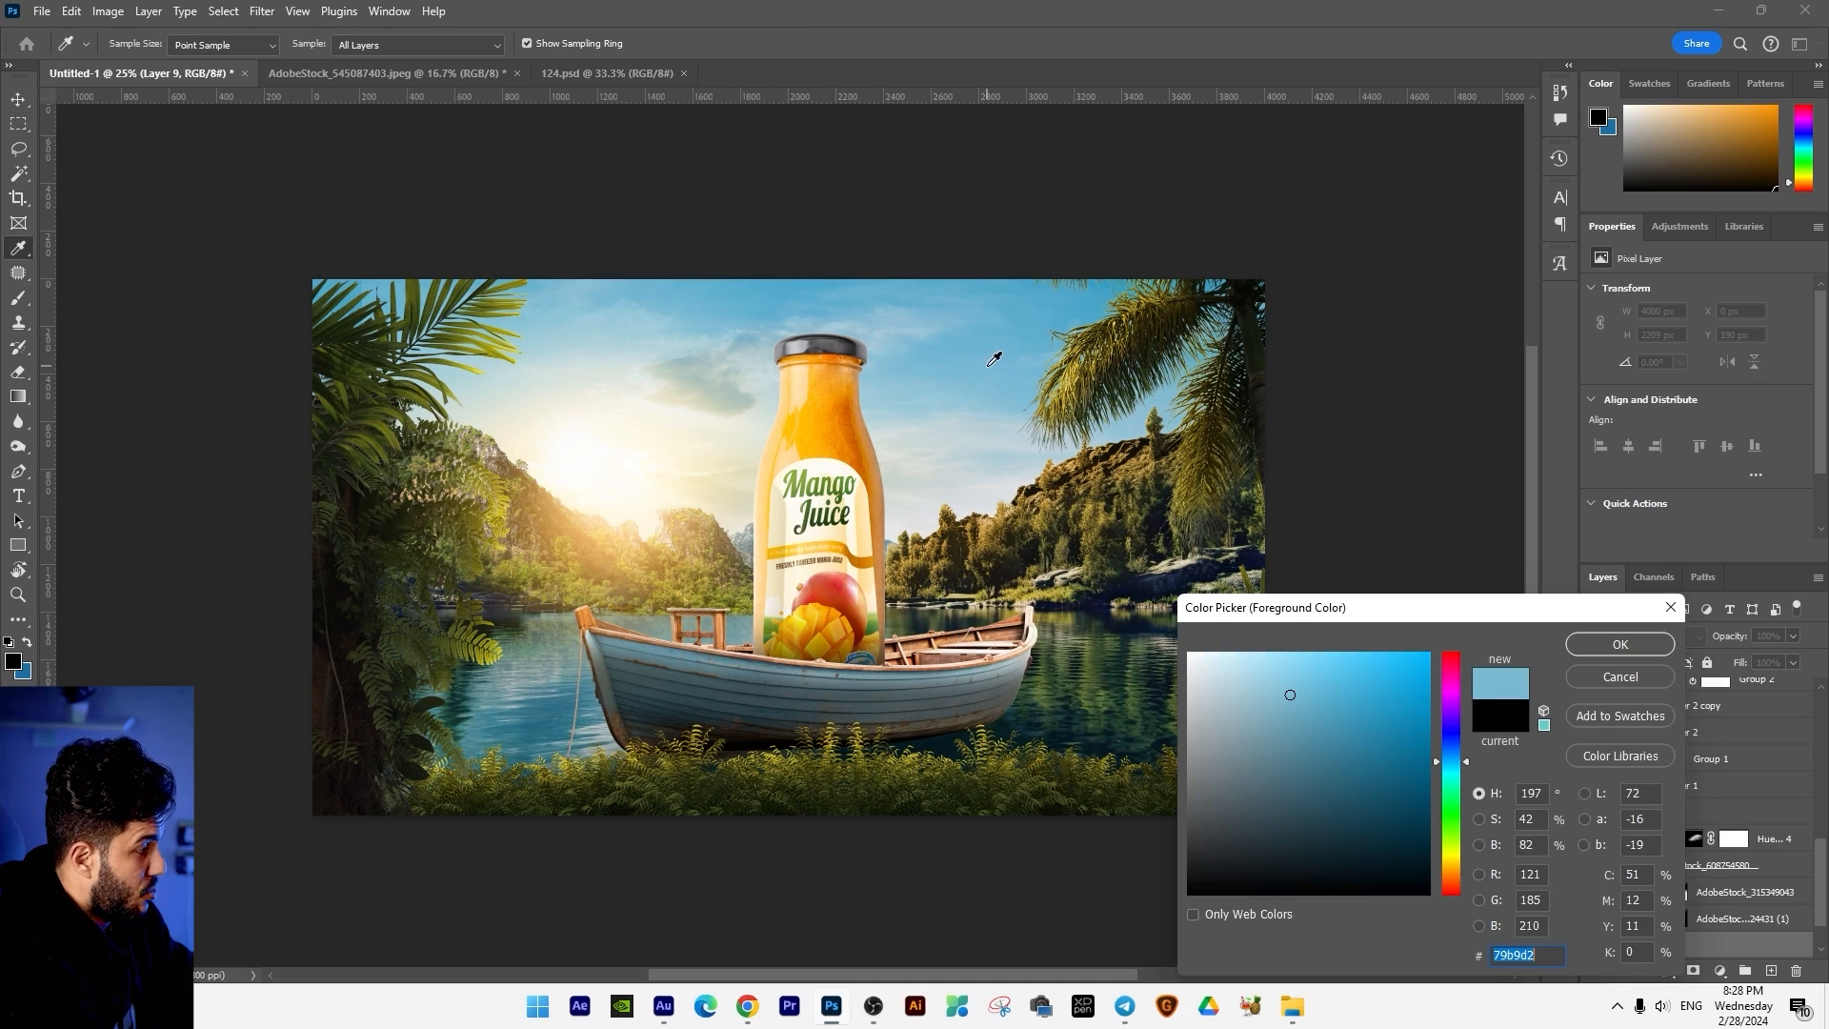
pyautogui.write('004560')
pyautogui.click(1642, 647)
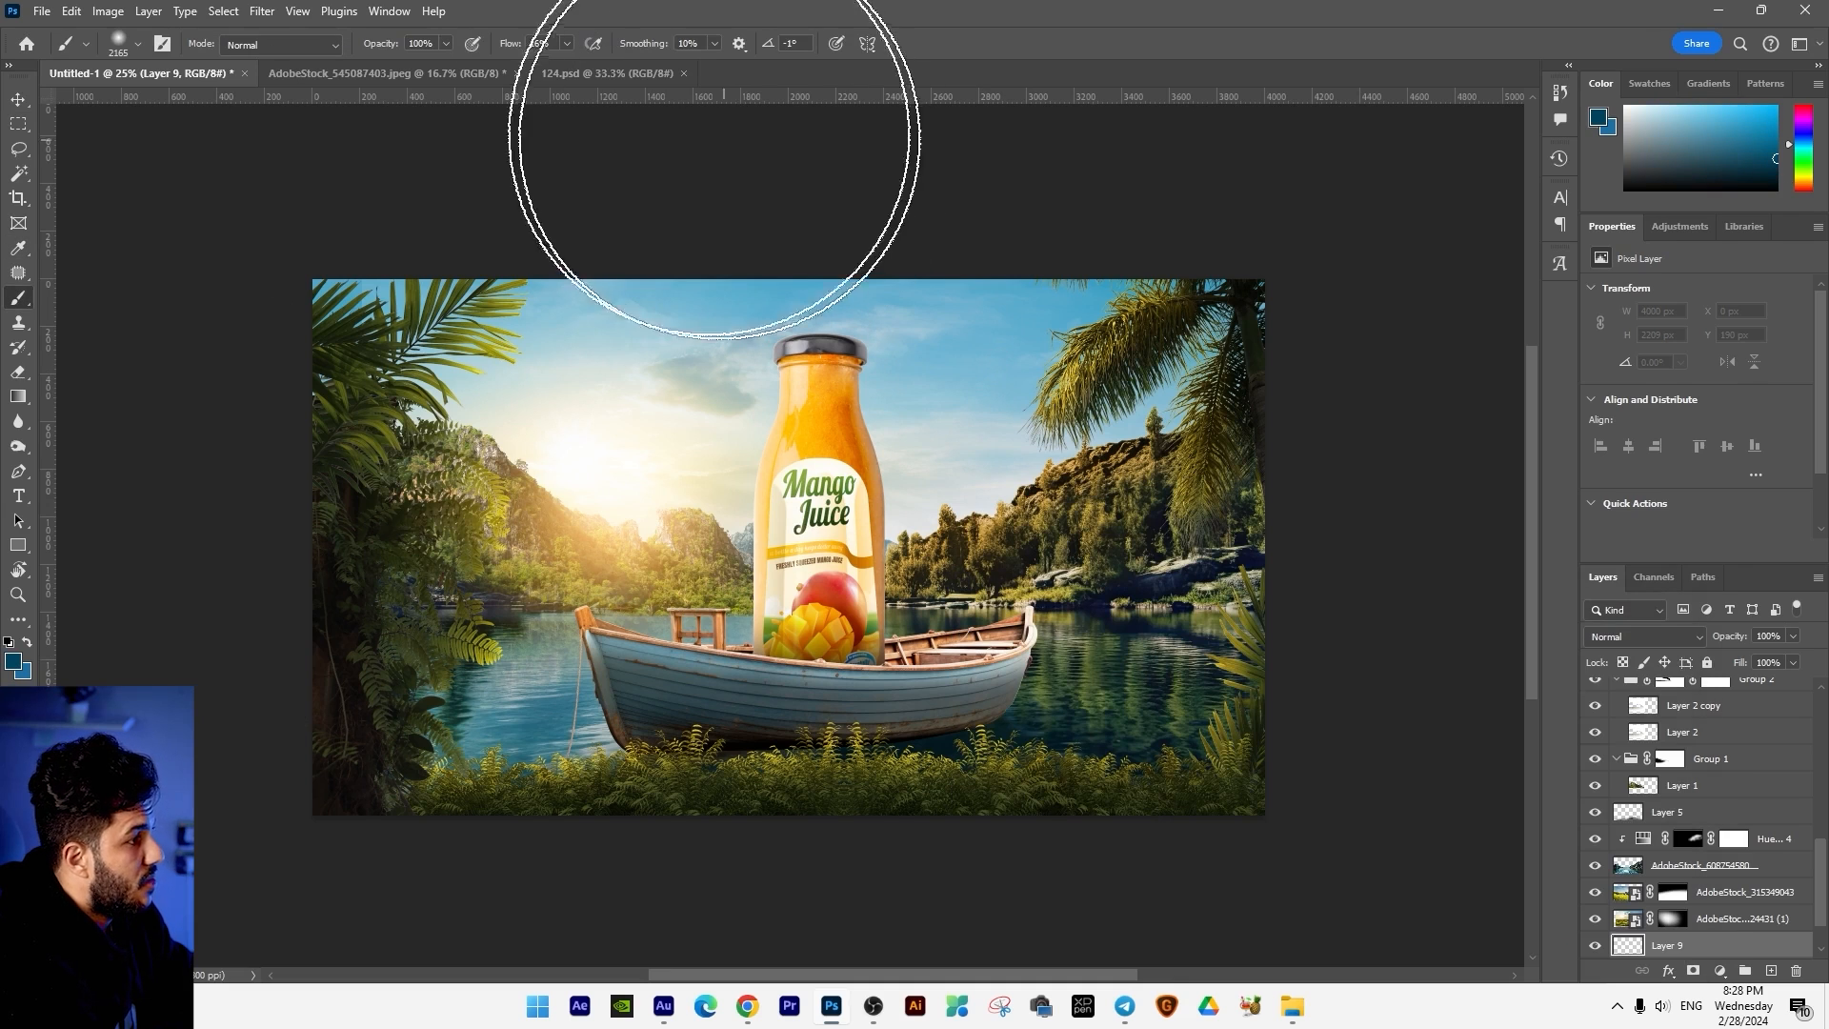
pyautogui.moveTo(825, 195)
pyautogui.mouseDown()
pyautogui.moveTo(1070, 184)
pyautogui.moveTo(661, 196)
pyautogui.moveTo(1014, 209)
pyautogui.moveTo(1095, 368)
pyautogui.moveTo(1074, 592)
pyautogui.moveTo(1184, 123)
pyautogui.moveTo(529, 118)
pyautogui.moveTo(690, 150)
pyautogui.moveTo(1191, 576)
pyautogui.moveTo(1092, 639)
pyautogui.moveTo(1099, 654)
pyautogui.moveTo(1359, 649)
pyautogui.moveTo(1089, 625)
pyautogui.moveTo(1187, 653)
pyautogui.moveTo(1449, 652)
pyautogui.mouseUp()
pyautogui.click(1596, 945)
pyautogui.click(1597, 946)
# Step: Select the bottle's Group 4 and add a new empty layer clipped to it
pyautogui.scroll(1, 944, 421)
pyautogui.press('v')
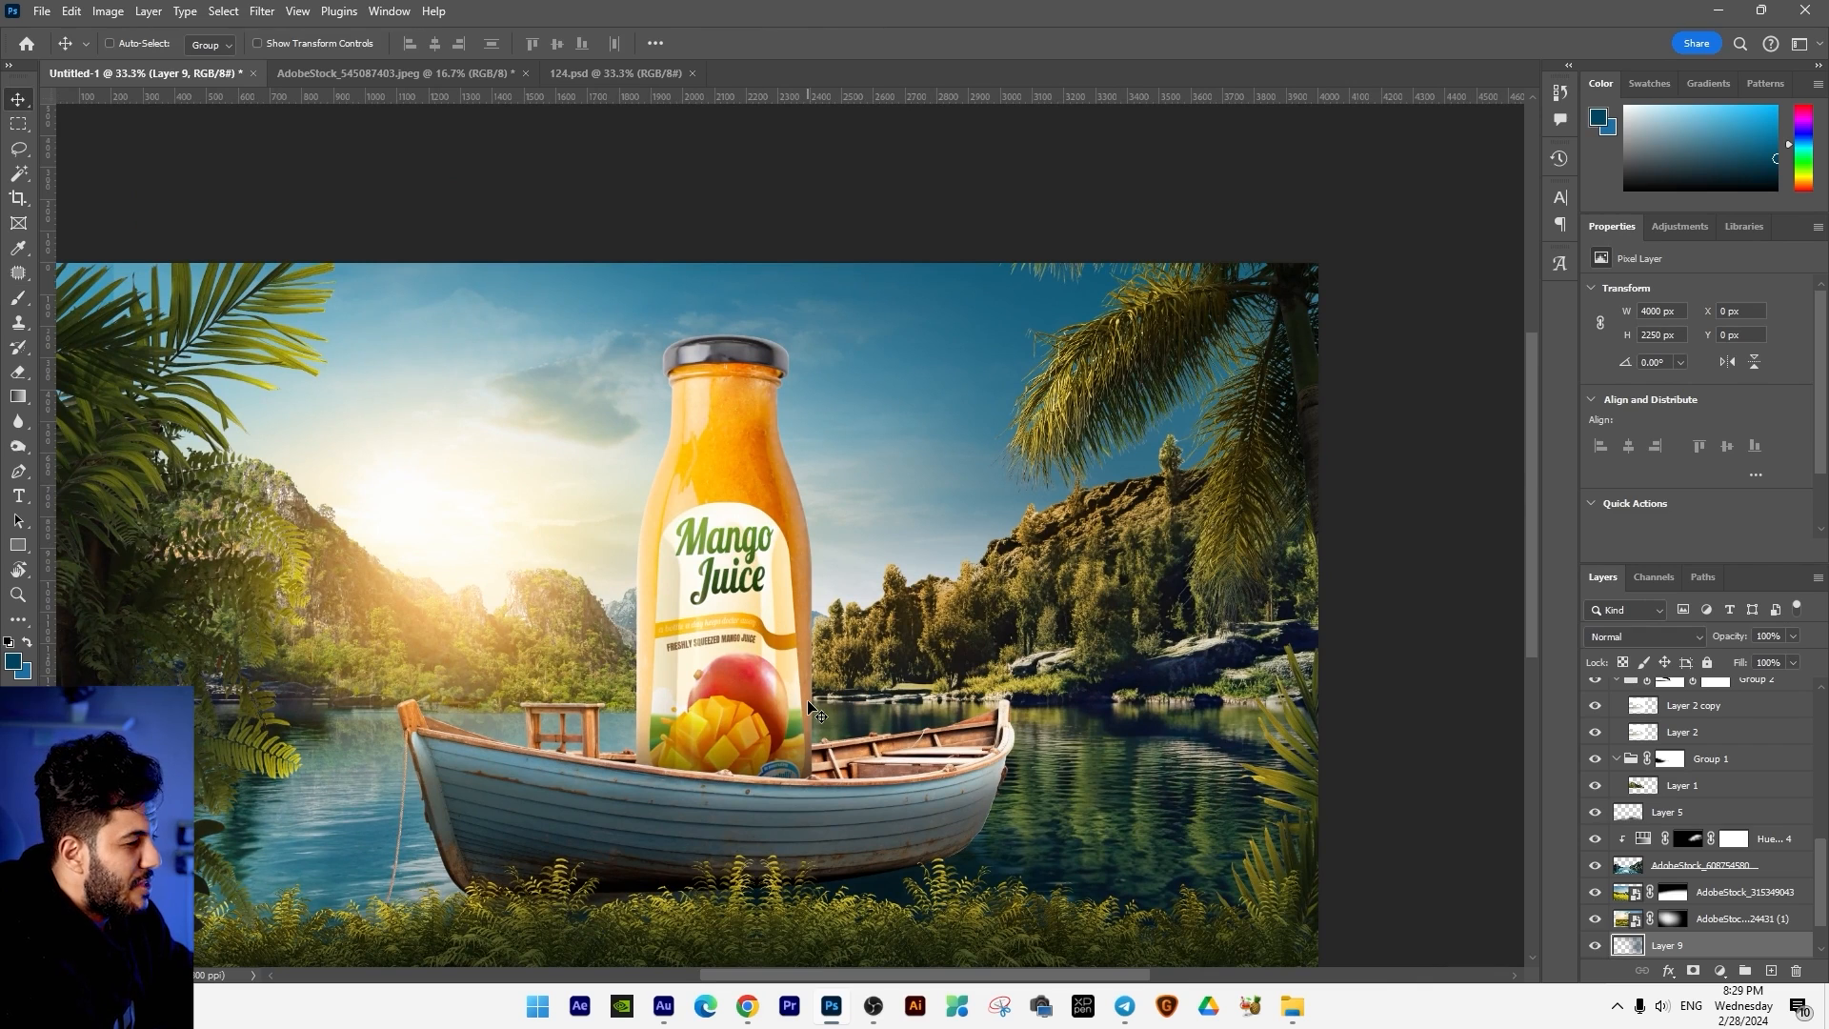
pyautogui.rightClick(796, 664)
pyautogui.click(796, 643)
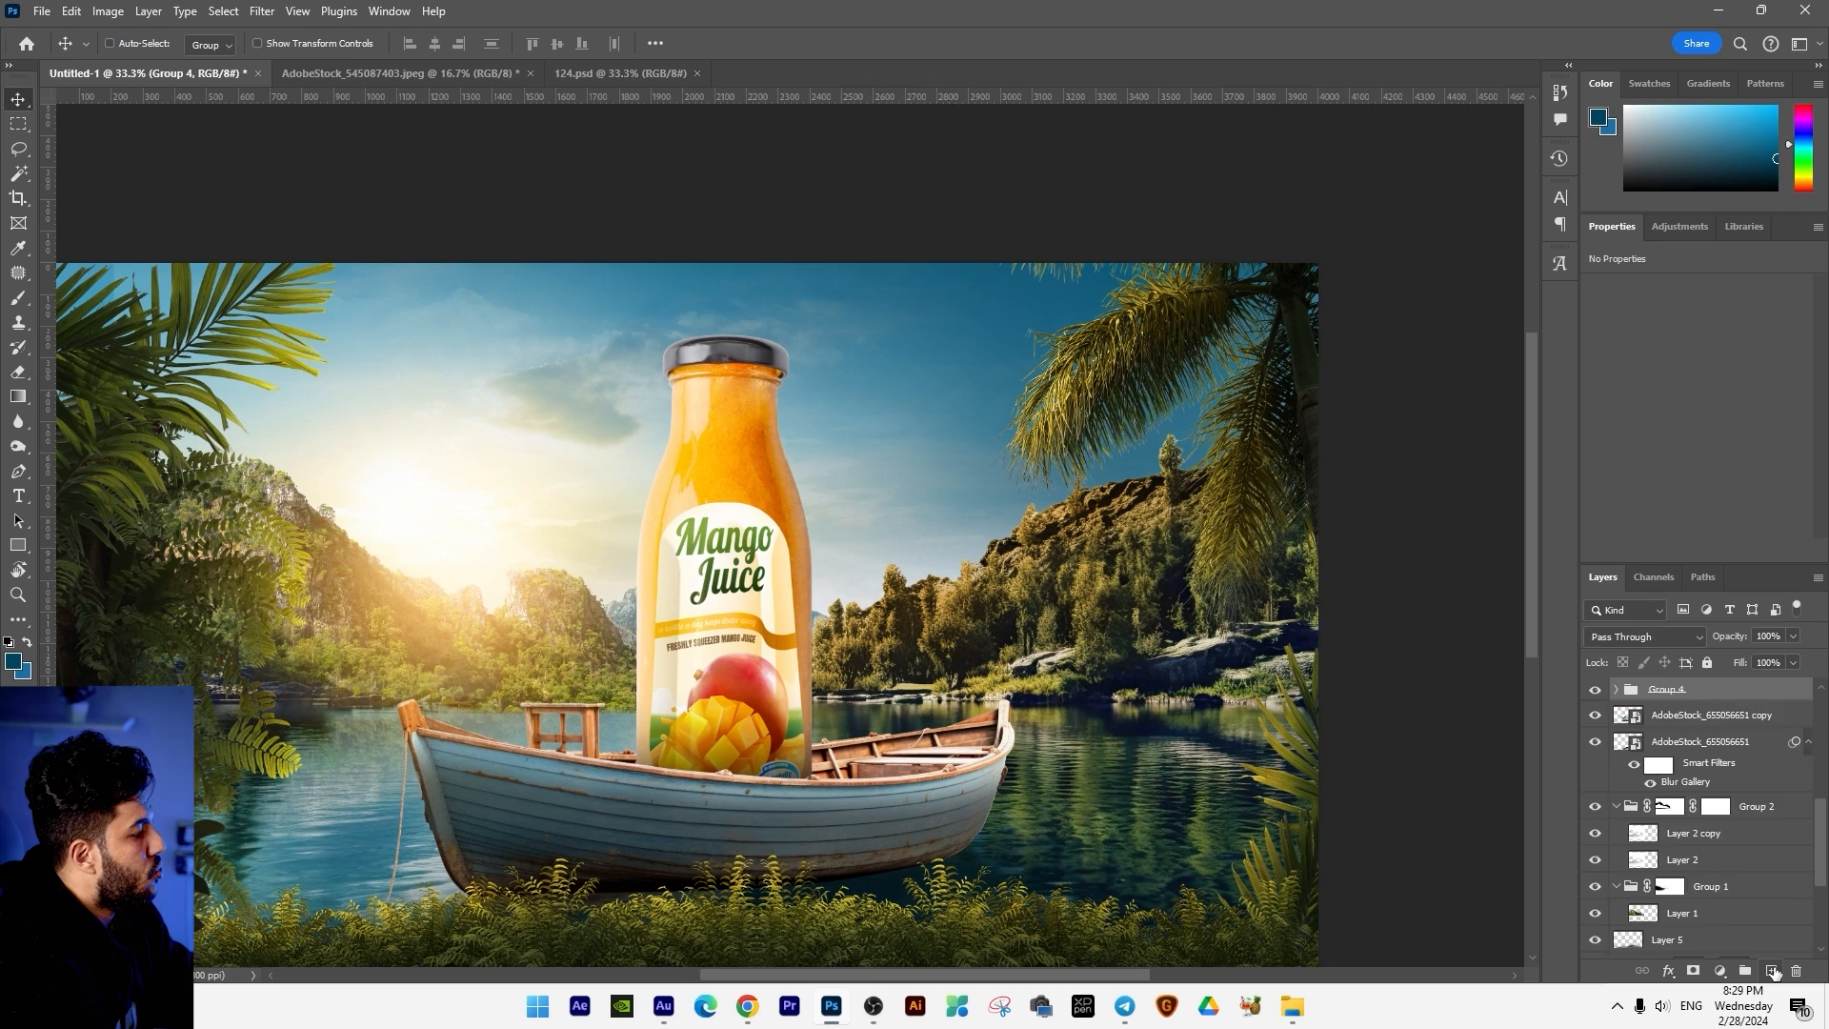
pyautogui.click(1772, 970)
pyautogui.hotkey('ctrl', 'alt', 'g')
# Step: Draw a black-to-transparent gradient from the bottle's right edge toward its middle and set the layer's opacity to 85%
pyautogui.press('g')
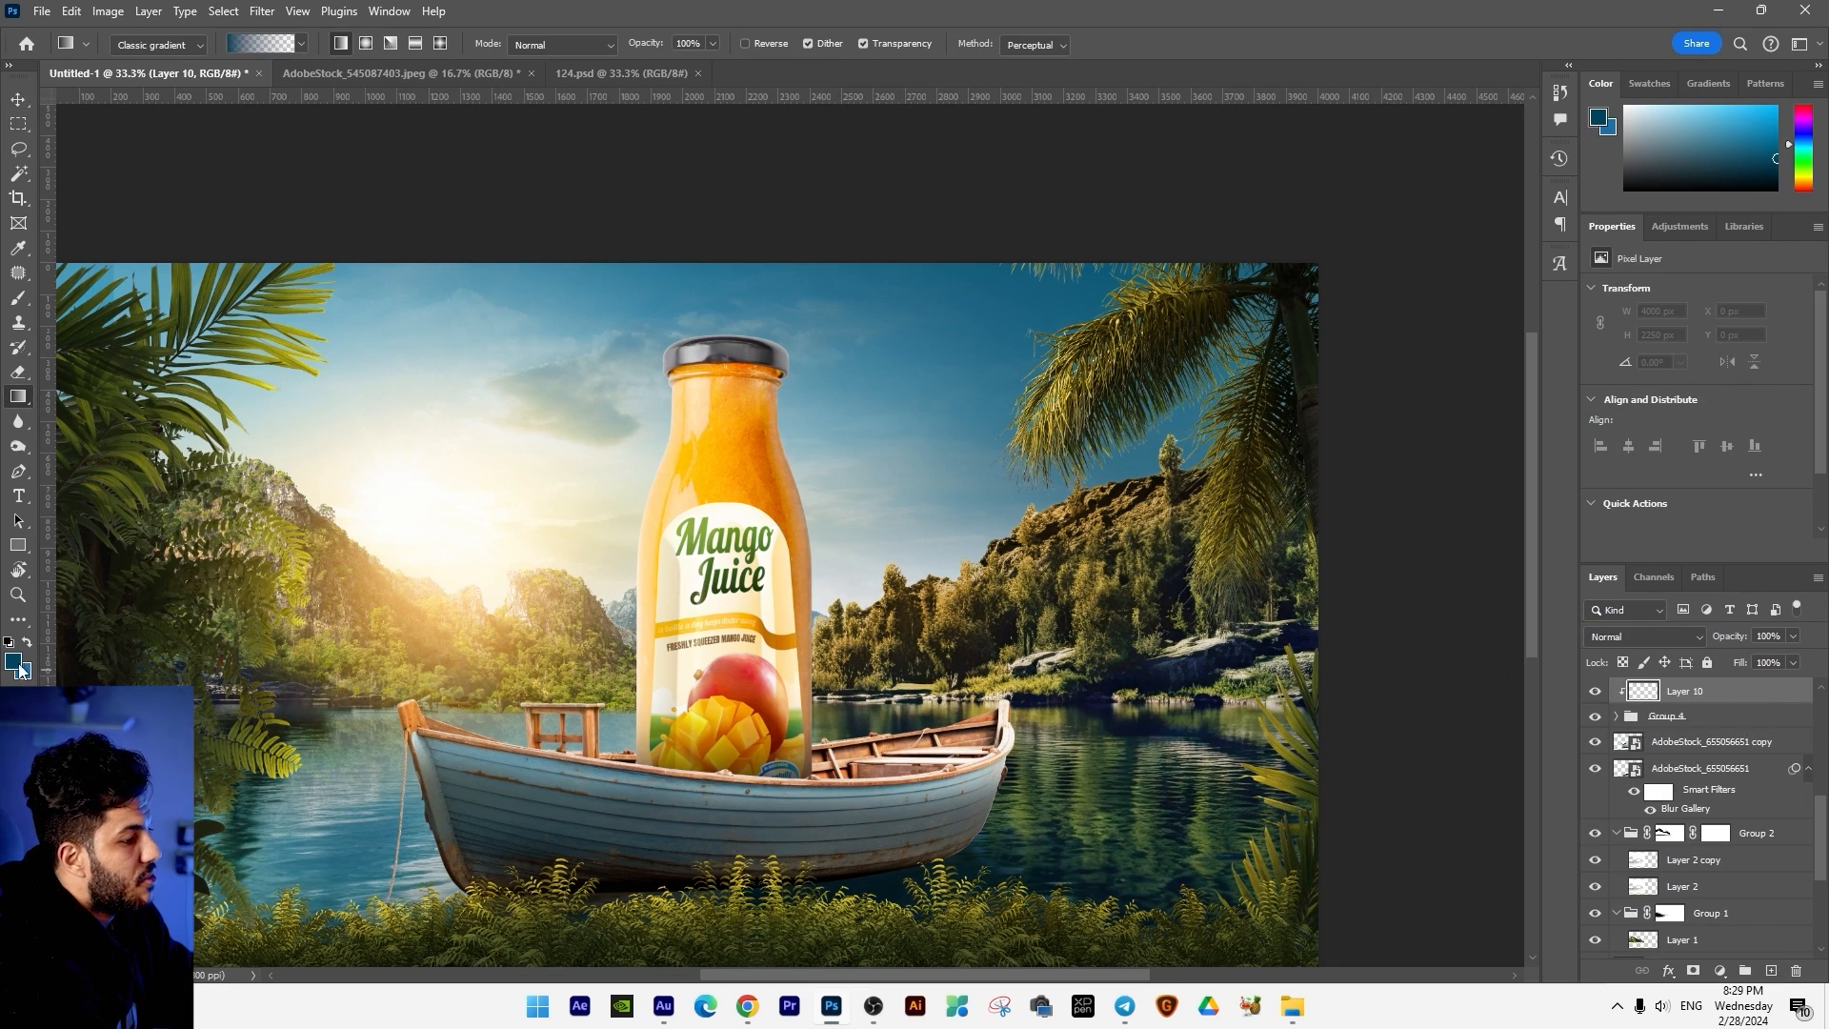
pyautogui.click(18, 665)
pyautogui.write('000000')
pyautogui.press('Return')
pyautogui.moveTo(858, 605); pyautogui.dragTo(716, 598)
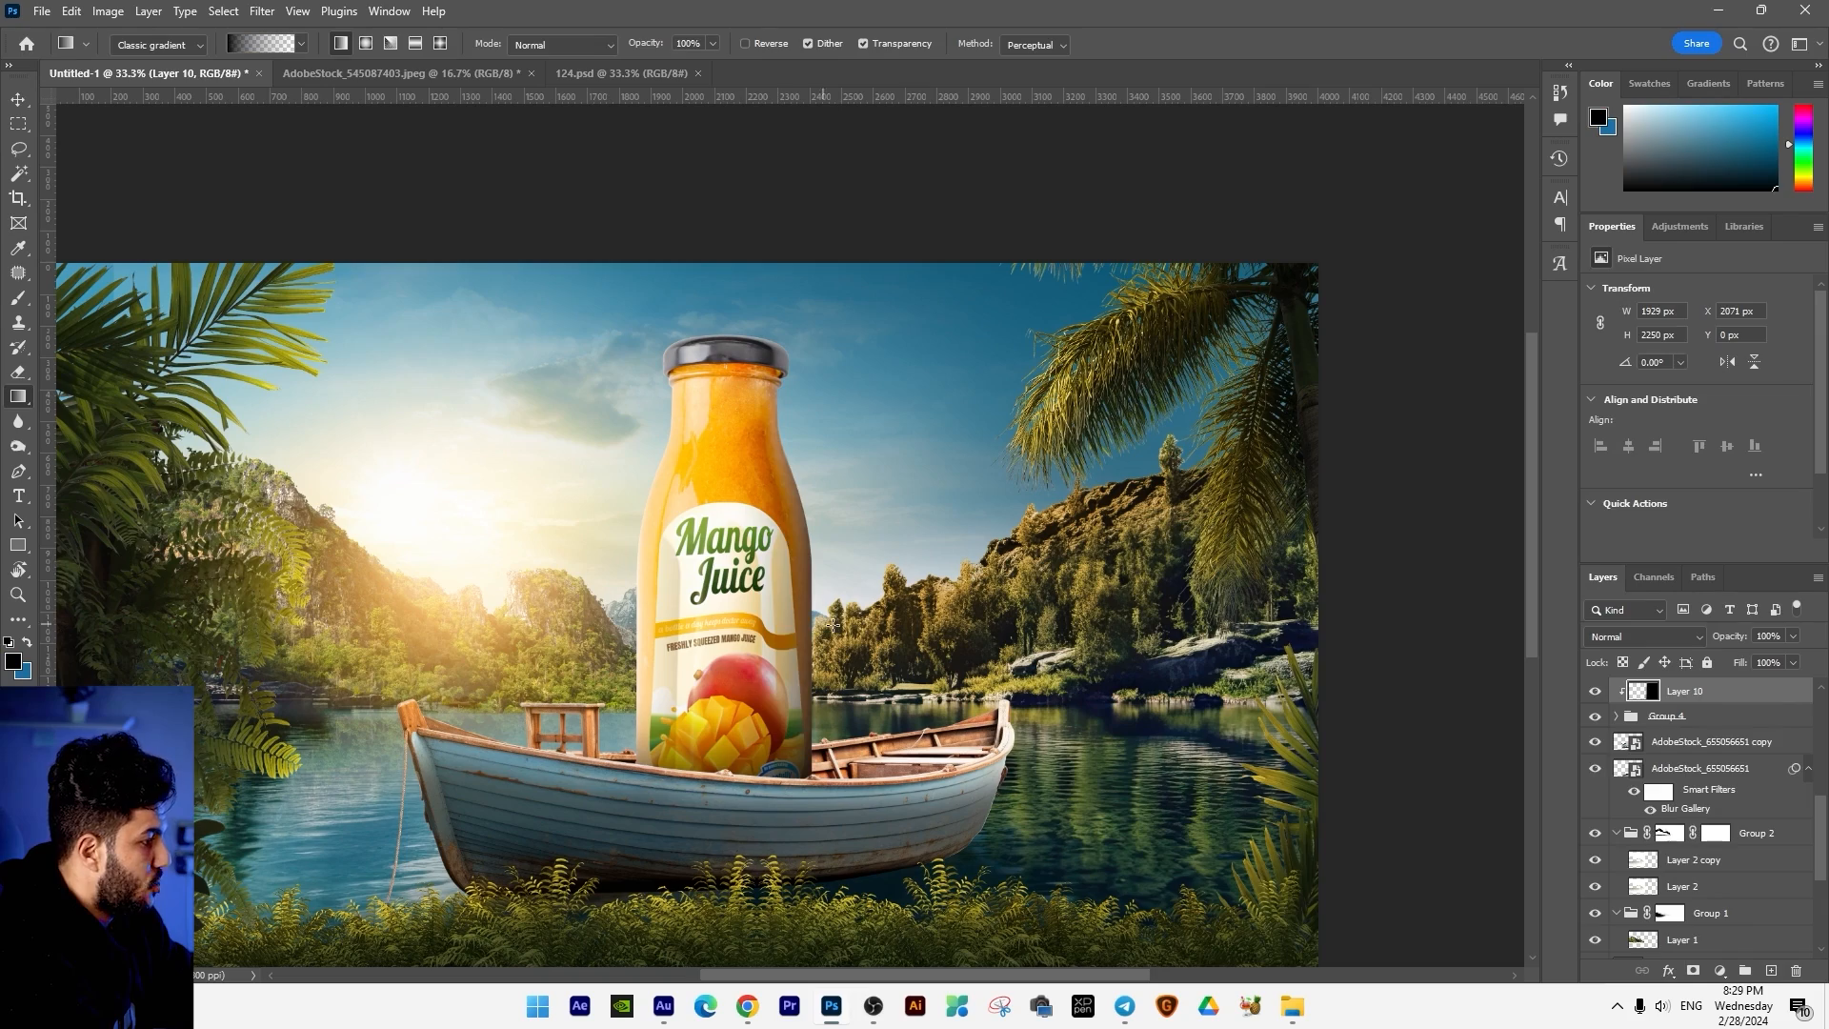
pyautogui.click(1793, 635)
pyautogui.moveTo(1799, 657); pyautogui.dragTo(1782, 656)
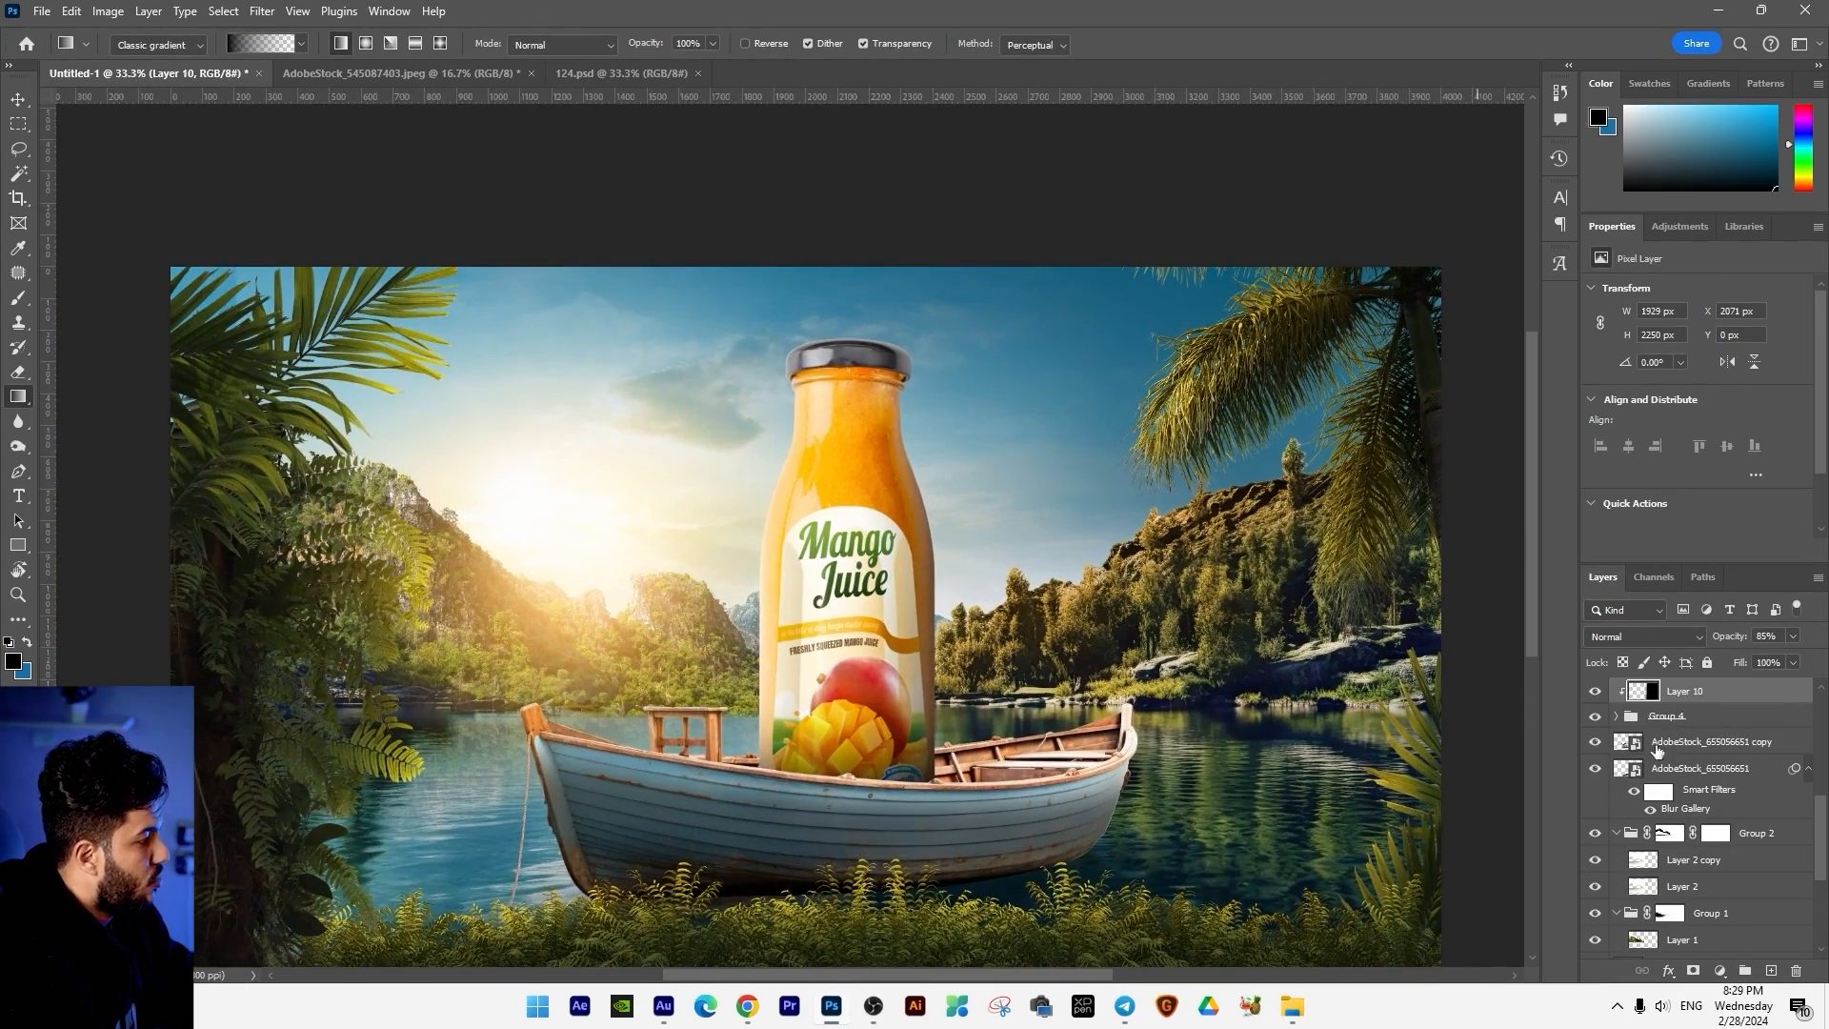
pyautogui.scroll(2, 1727, 762)
pyautogui.hotkey('ctrl', 'shift', 'alt', 'n')
pyautogui.press('v')
pyautogui.rightClick(586, 532)
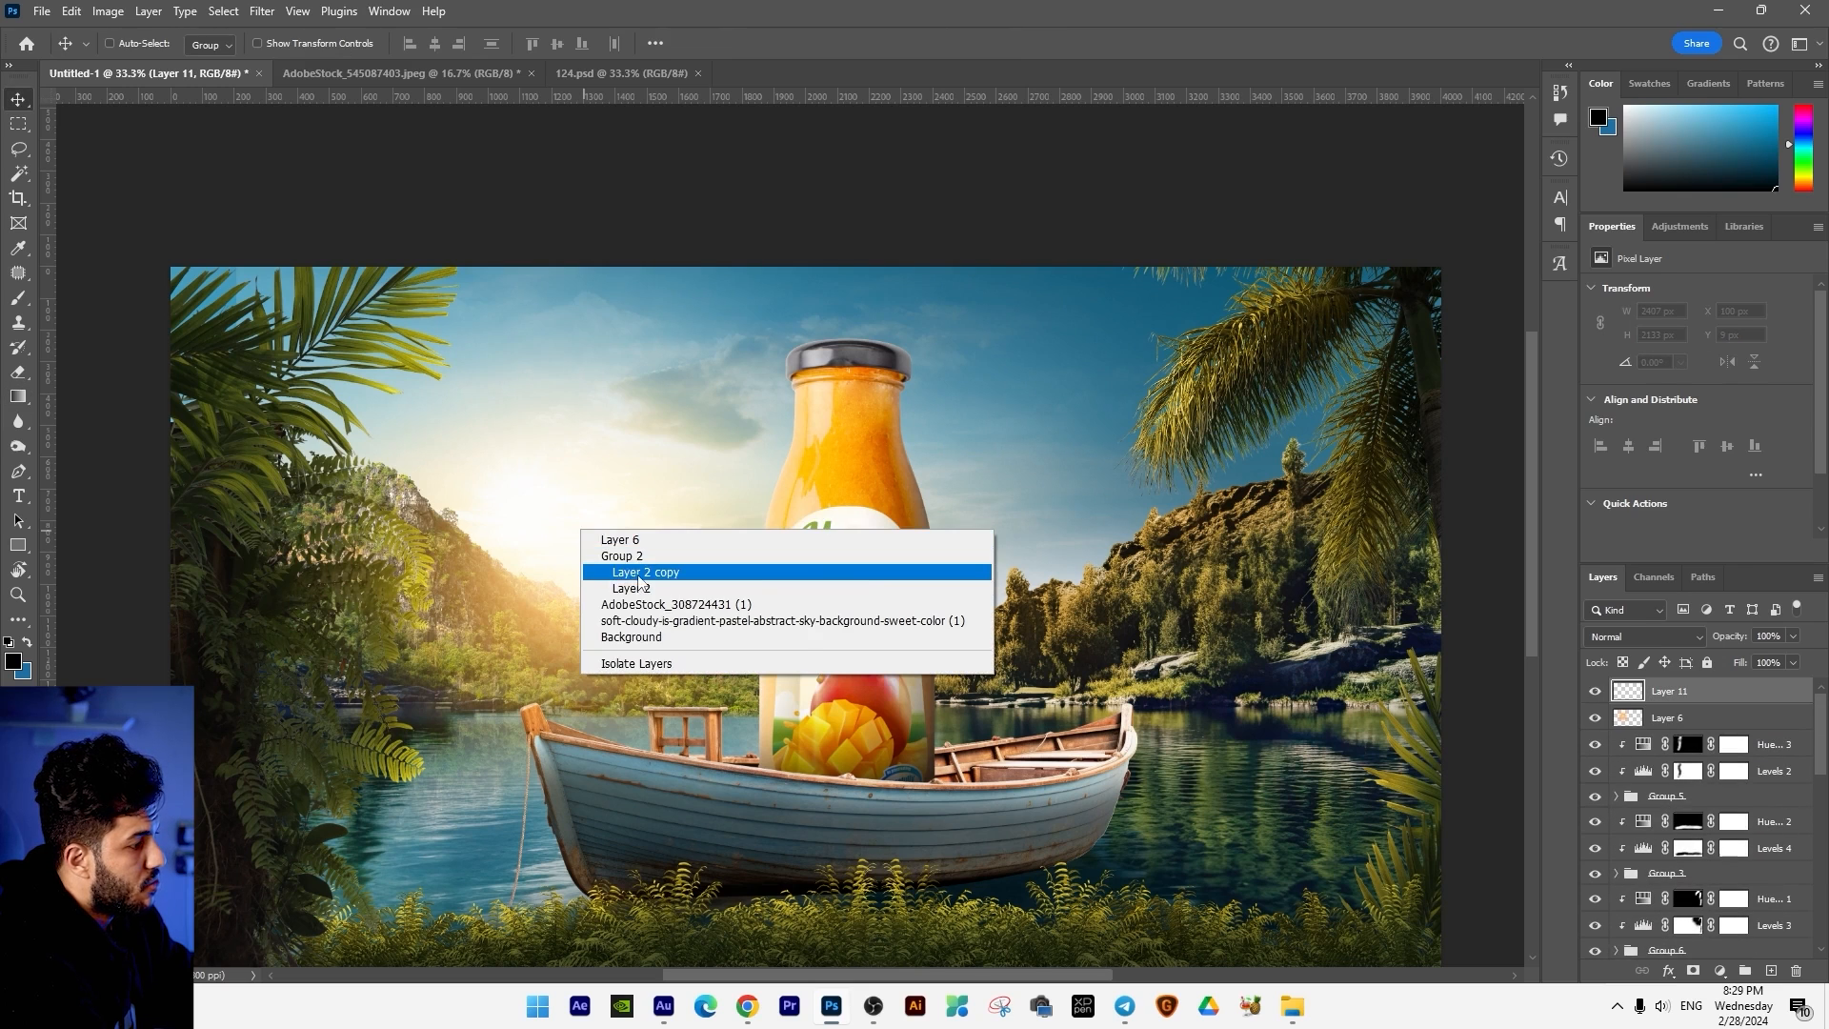
pyautogui.click(639, 576)
# Step: Duplicate the Layer 6 sun glow and transform the copy into a thin strip about 175 × 1158 px along the bottle's left edge
pyautogui.rightClick(590, 543)
pyautogui.click(612, 555)
pyautogui.moveTo(588, 567); pyautogui.dragTo(752, 625)
pyautogui.hotkey('ctrl', 't')
pyautogui.keyDown('alt'); pyautogui.moveTo(1095, 333); pyautogui.dragTo(756, 505); pyautogui.keyUp('alt')
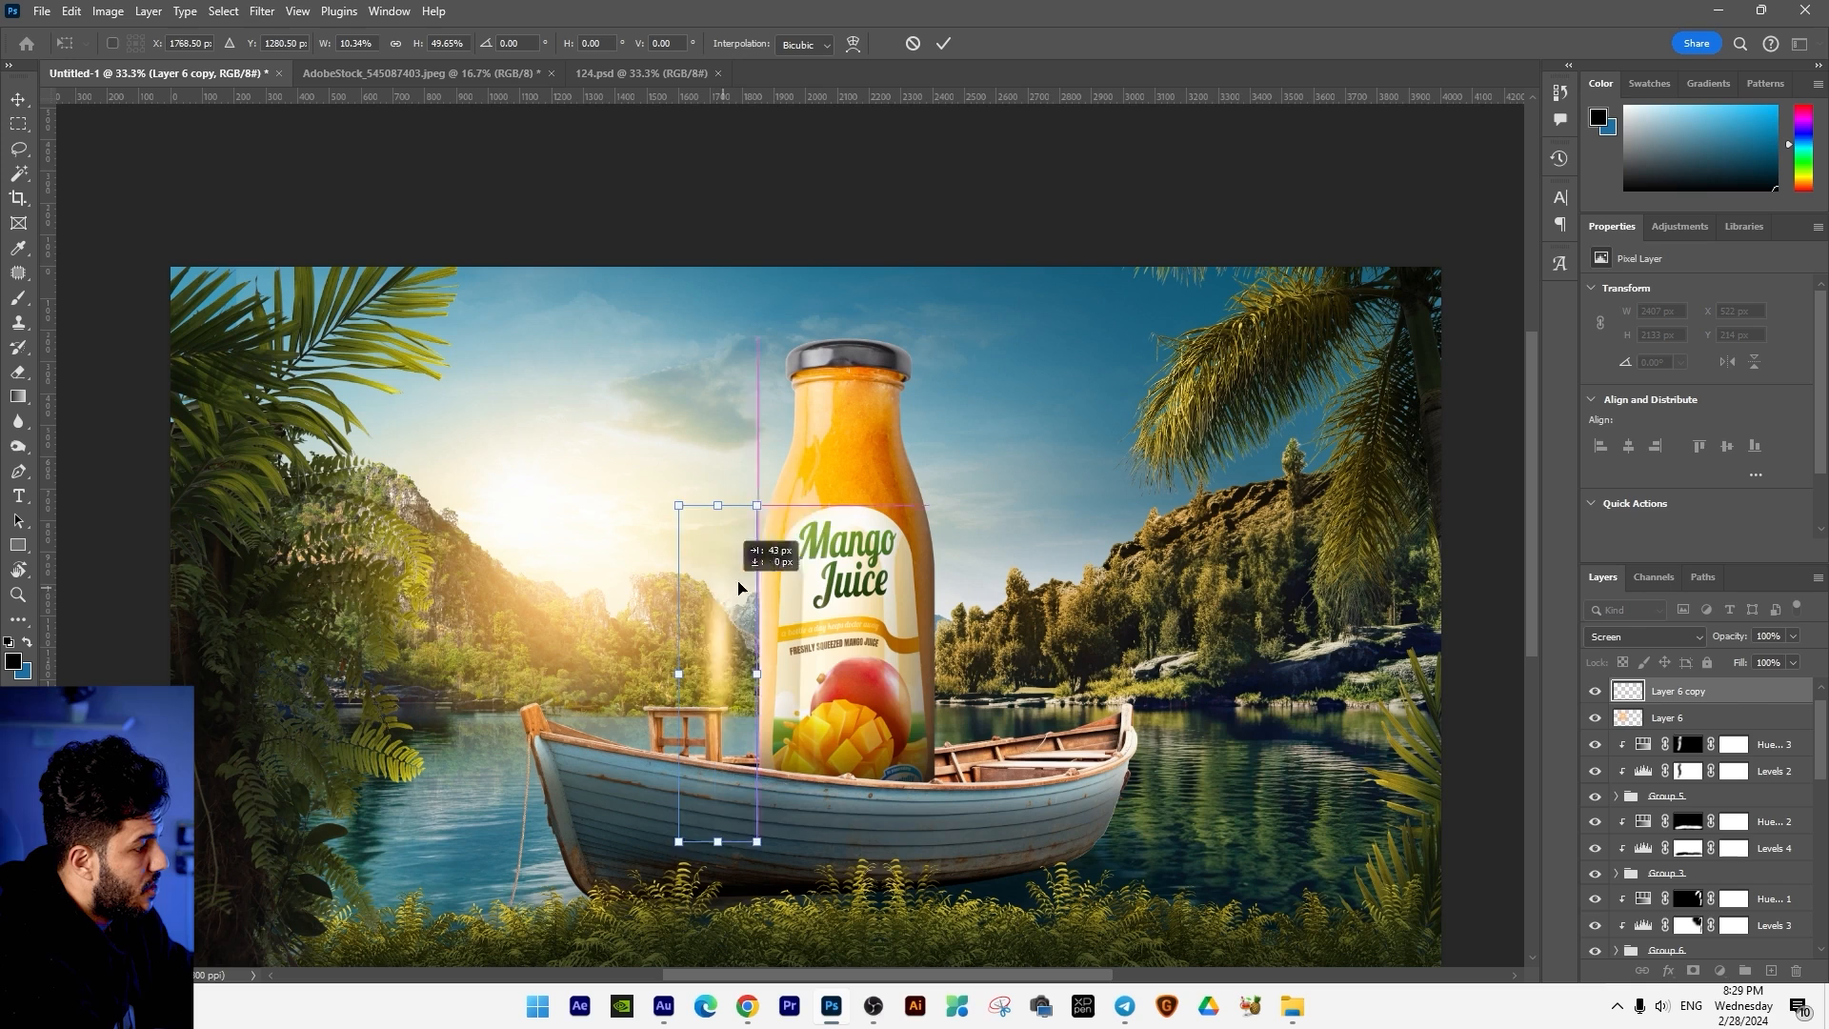
pyautogui.moveTo(722, 593); pyautogui.dragTo(760, 572)
pyautogui.keyDown('alt'); pyautogui.moveTo(795, 484); pyautogui.dragTo(783, 479); pyautogui.keyUp('alt')
pyautogui.press('Return')
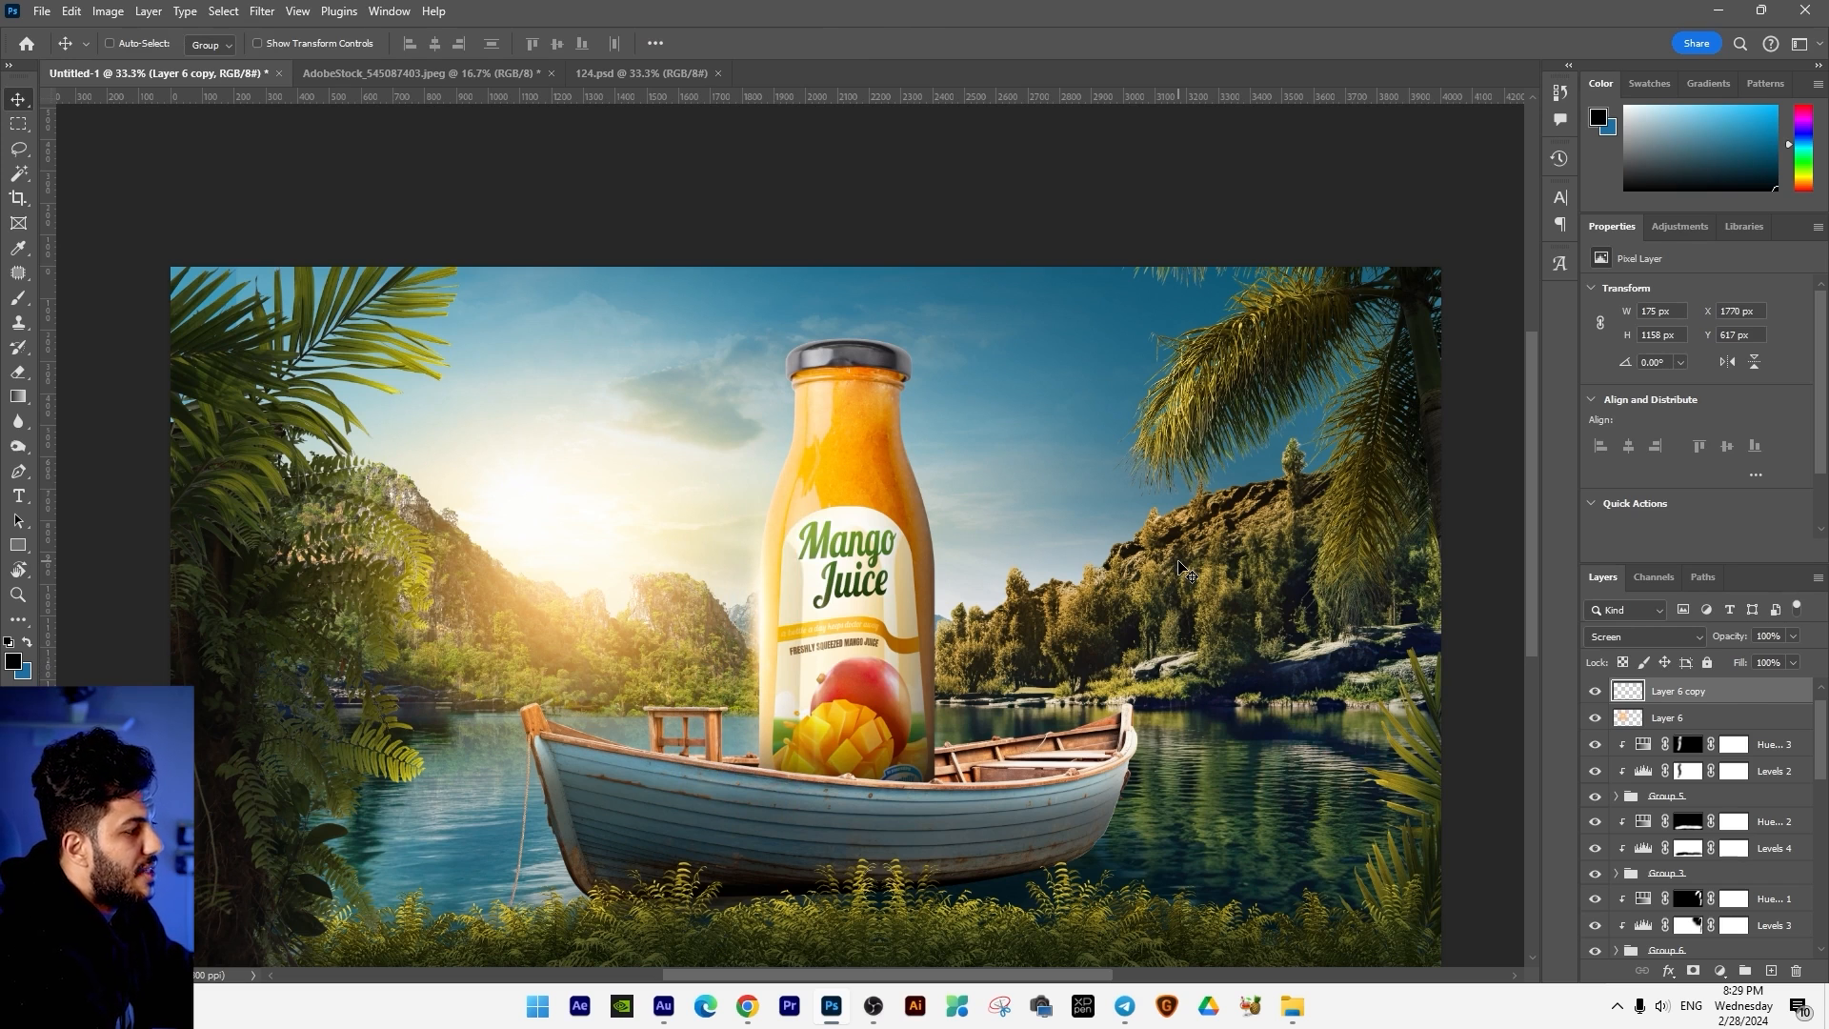
pyautogui.hotkey('ctrl', '-')
pyautogui.hotkey('ctrl', '+')
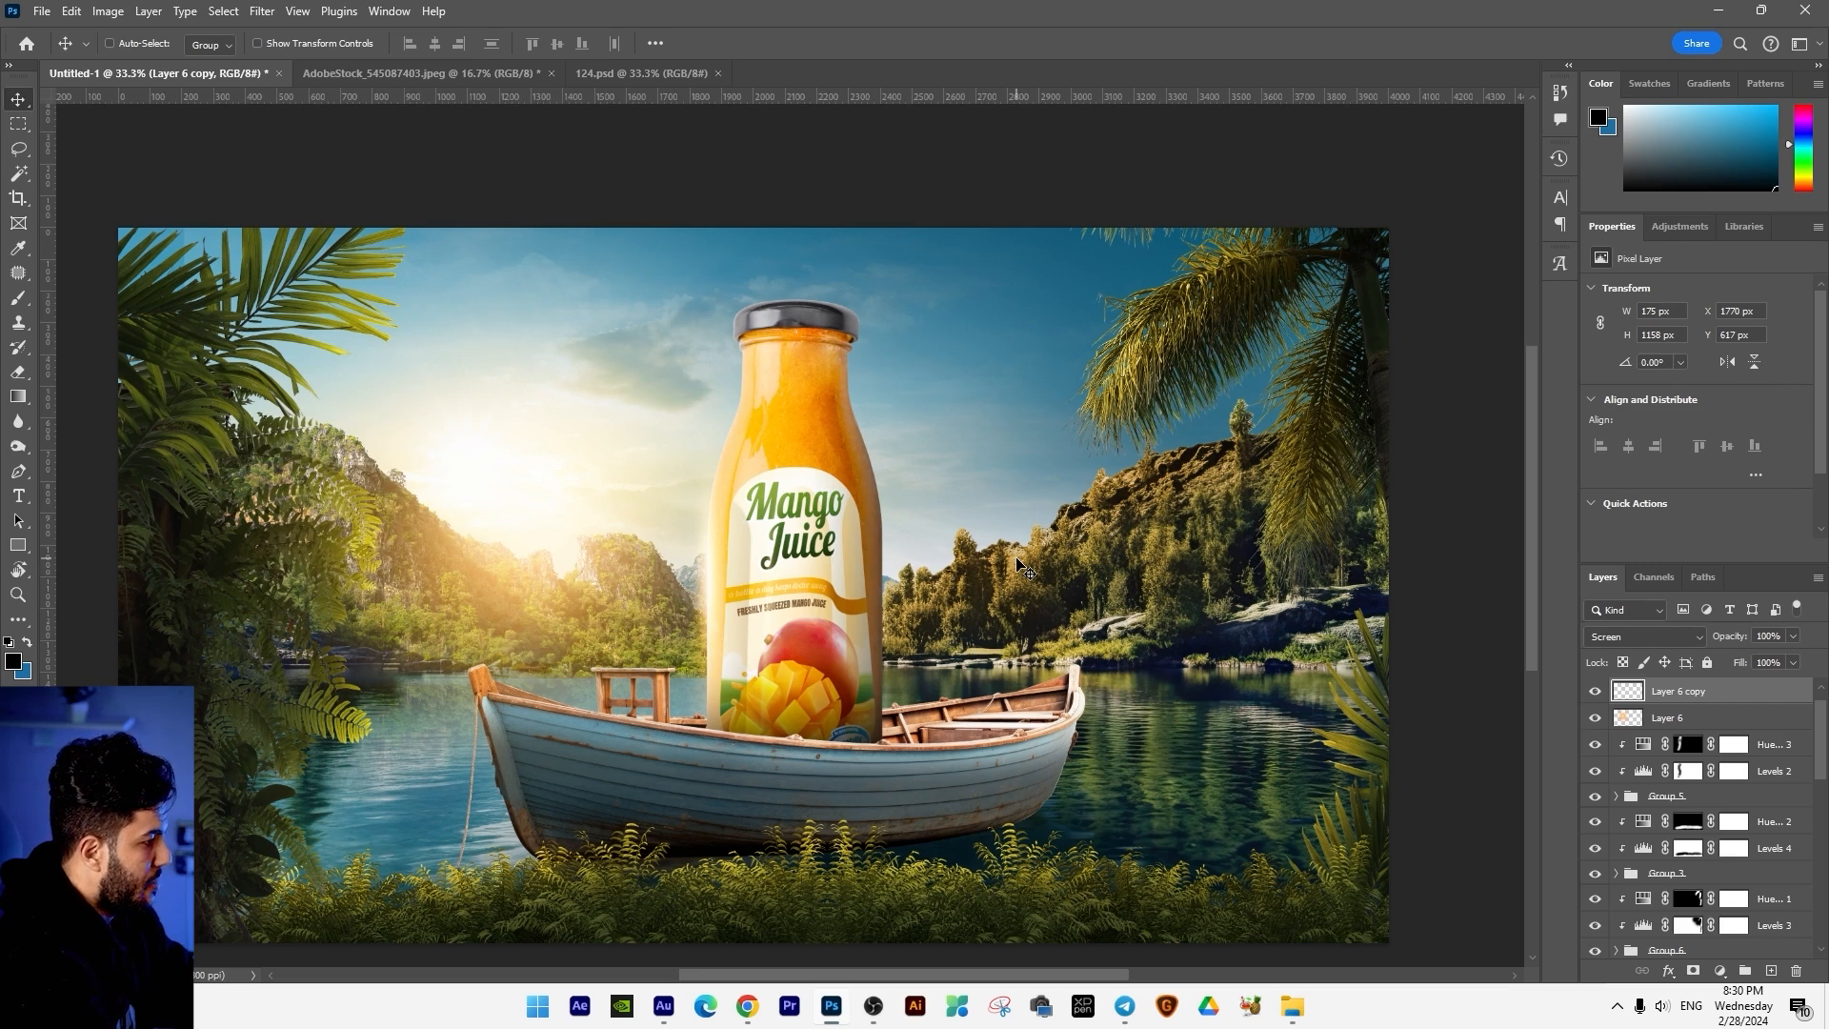
pyautogui.hscroll(-1, 1393, 891)
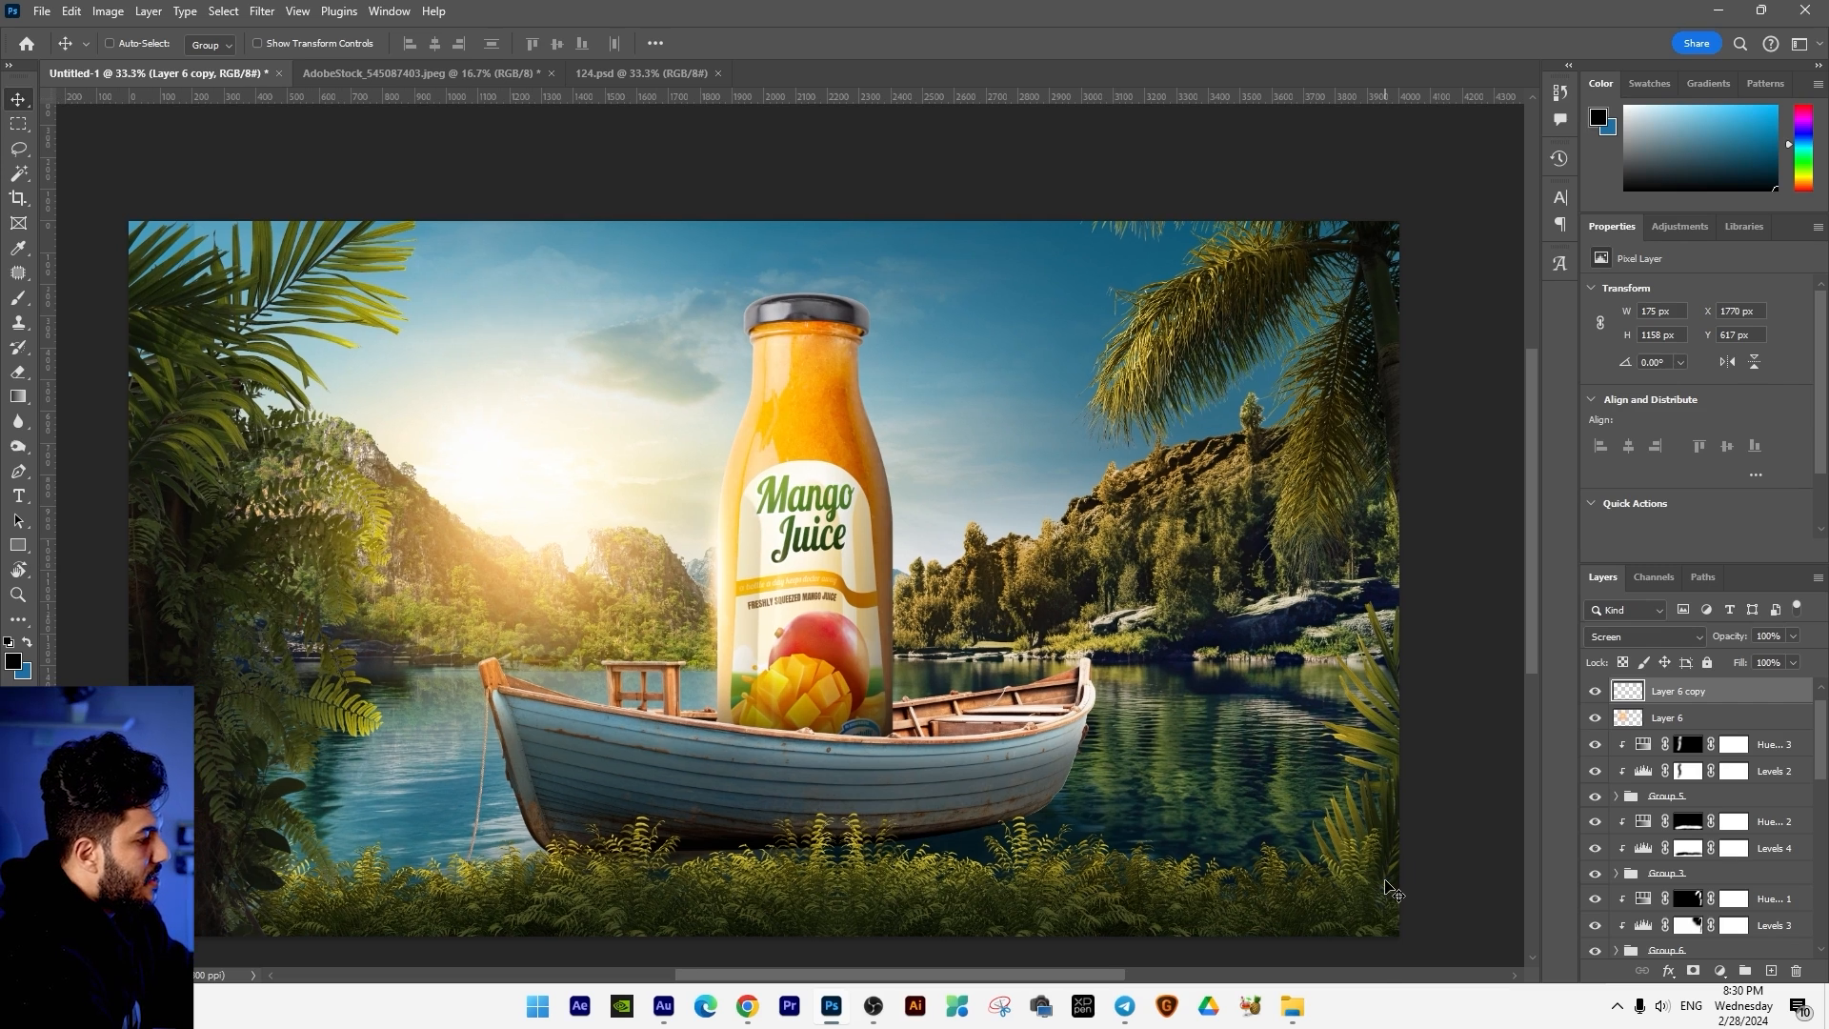
pyautogui.click(1294, 1006)
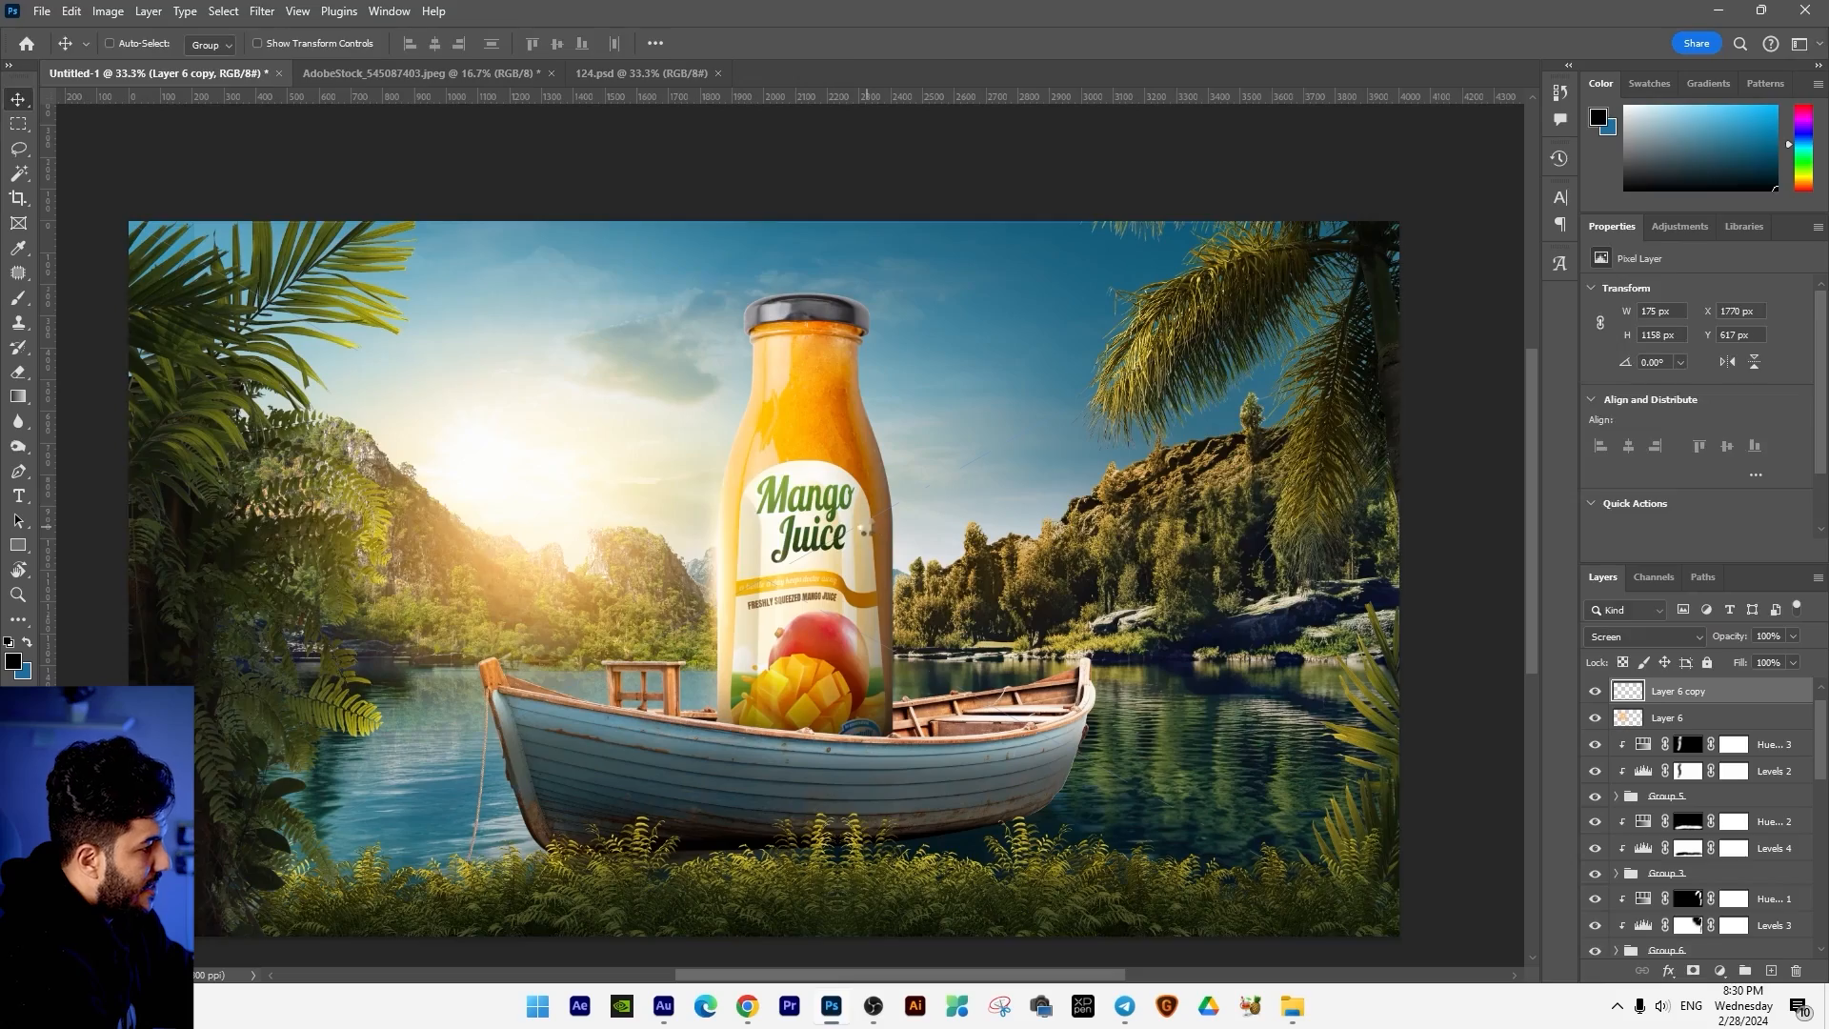
pyautogui.moveTo(1448, 494); pyautogui.dragTo(991, 400)
pyautogui.press('Return')
pyautogui.moveTo(875, 422); pyautogui.dragTo(879, 424)
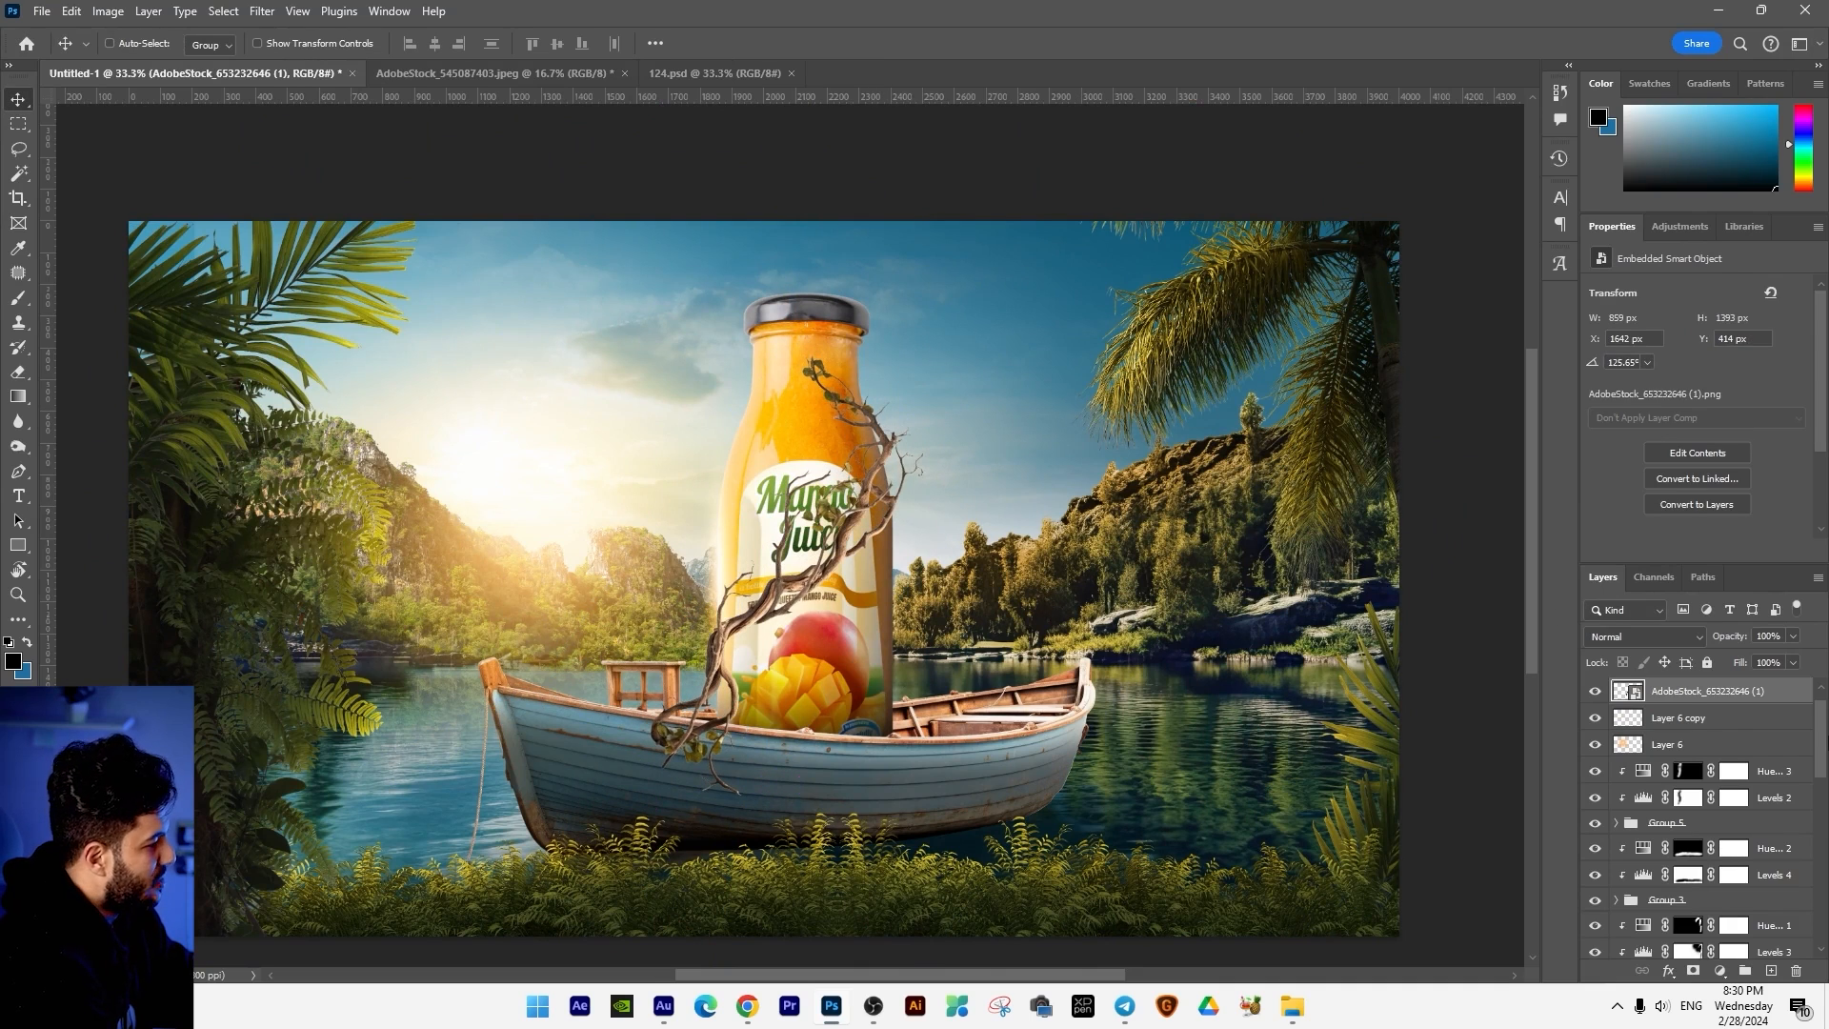
# Step: Stack the vine layer directly below Group 6 and transform it to about 923 × 1197 px, rotated 137.21°, across the bottle's base
pyautogui.moveTo(979, 660); pyautogui.dragTo(1027, 688)
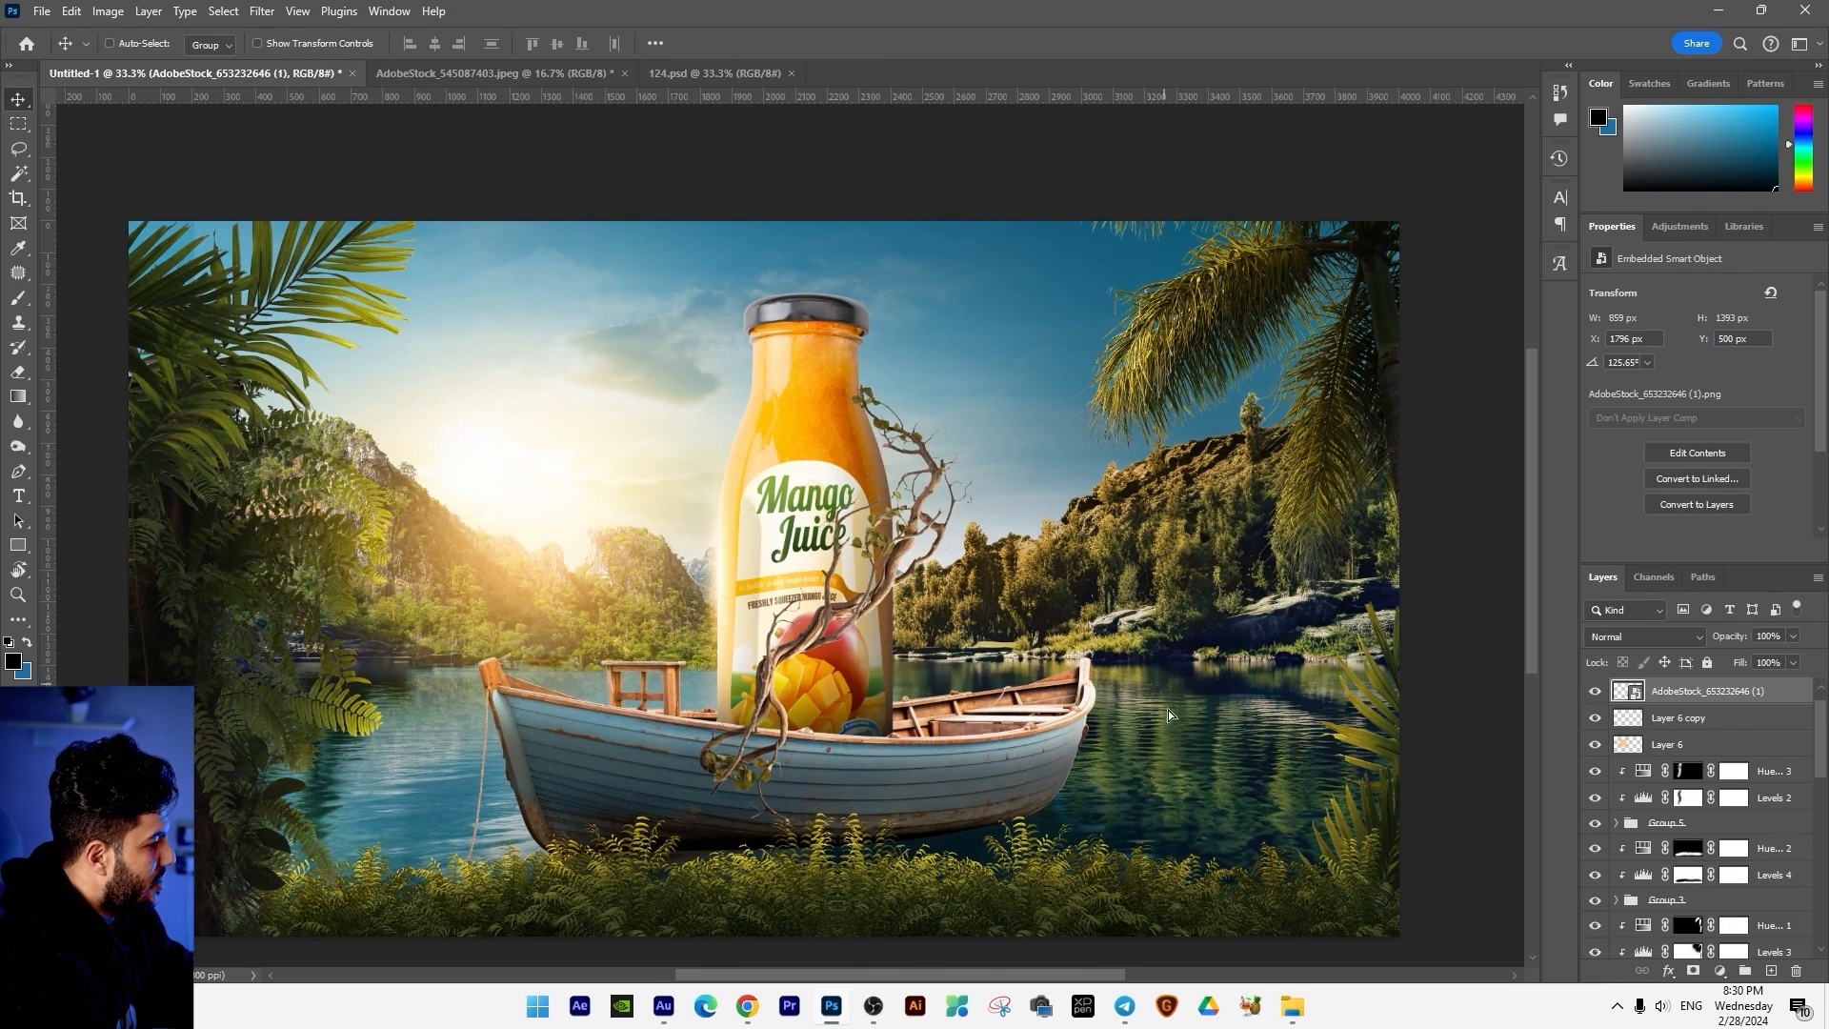
pyautogui.moveTo(1167, 692); pyautogui.dragTo(1143, 805)
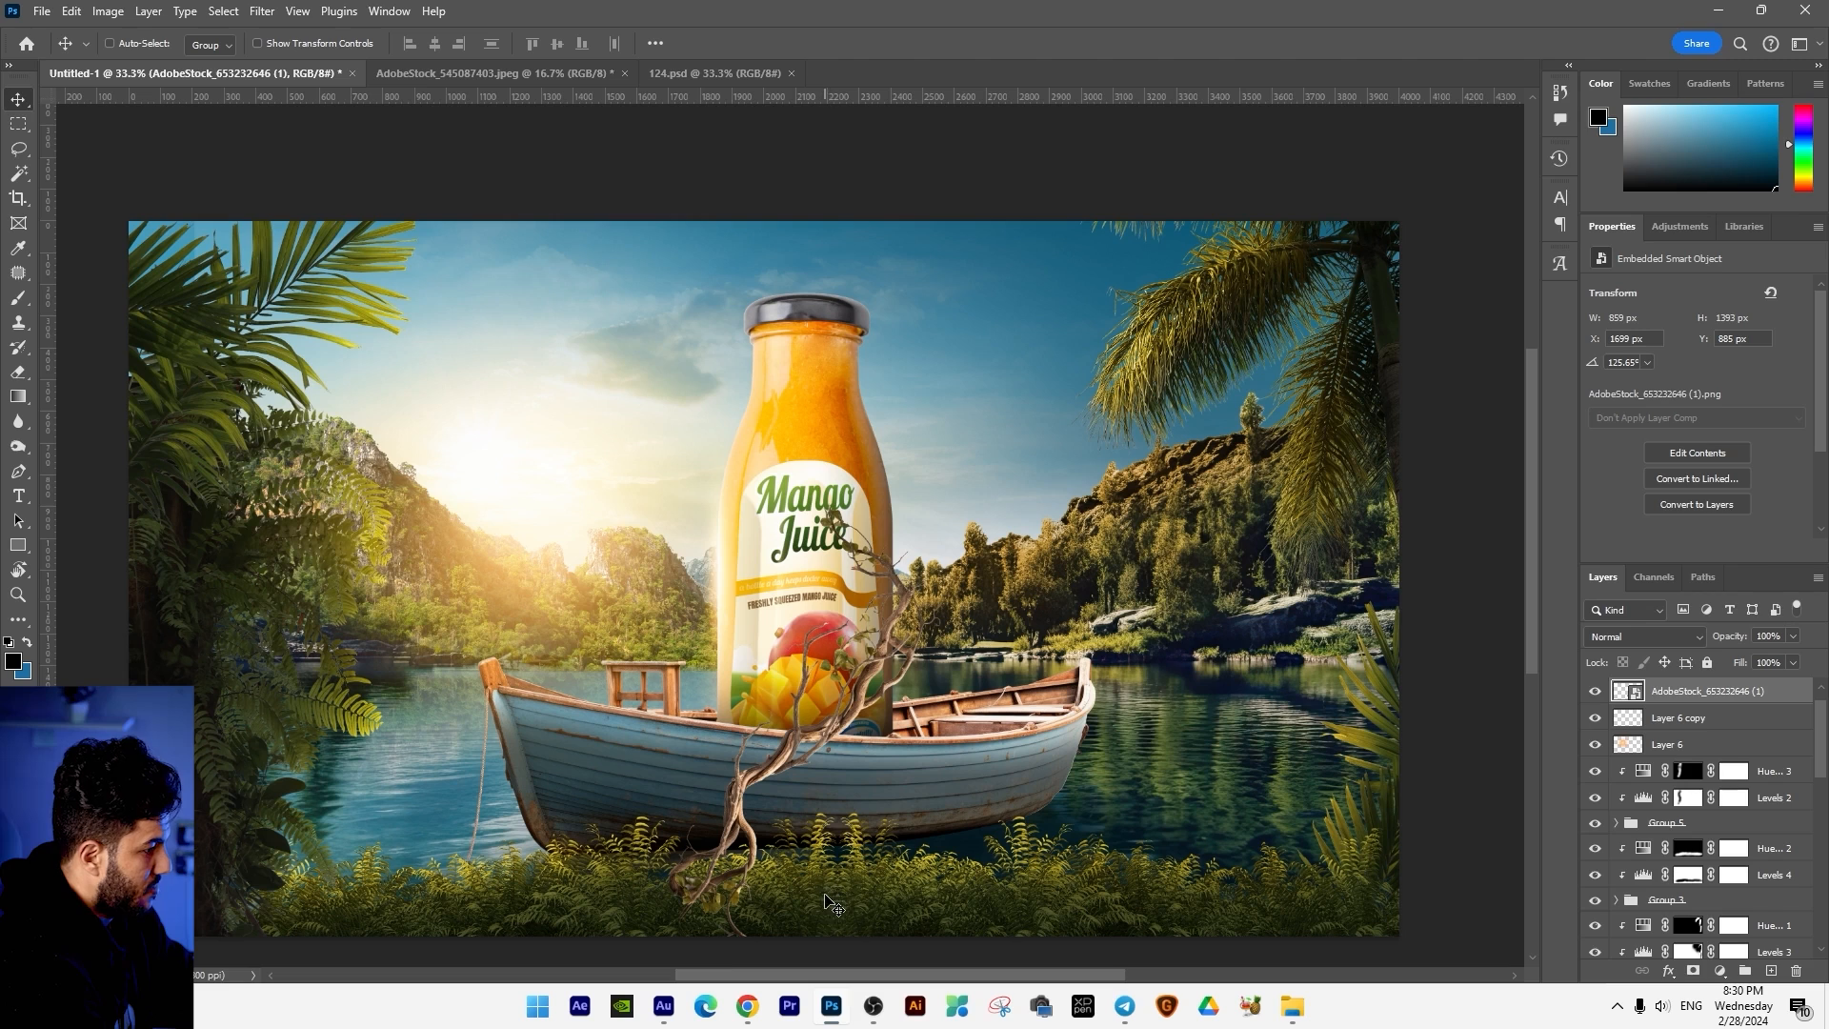
pyautogui.moveTo(1747, 693); pyautogui.dragTo(1696, 943)
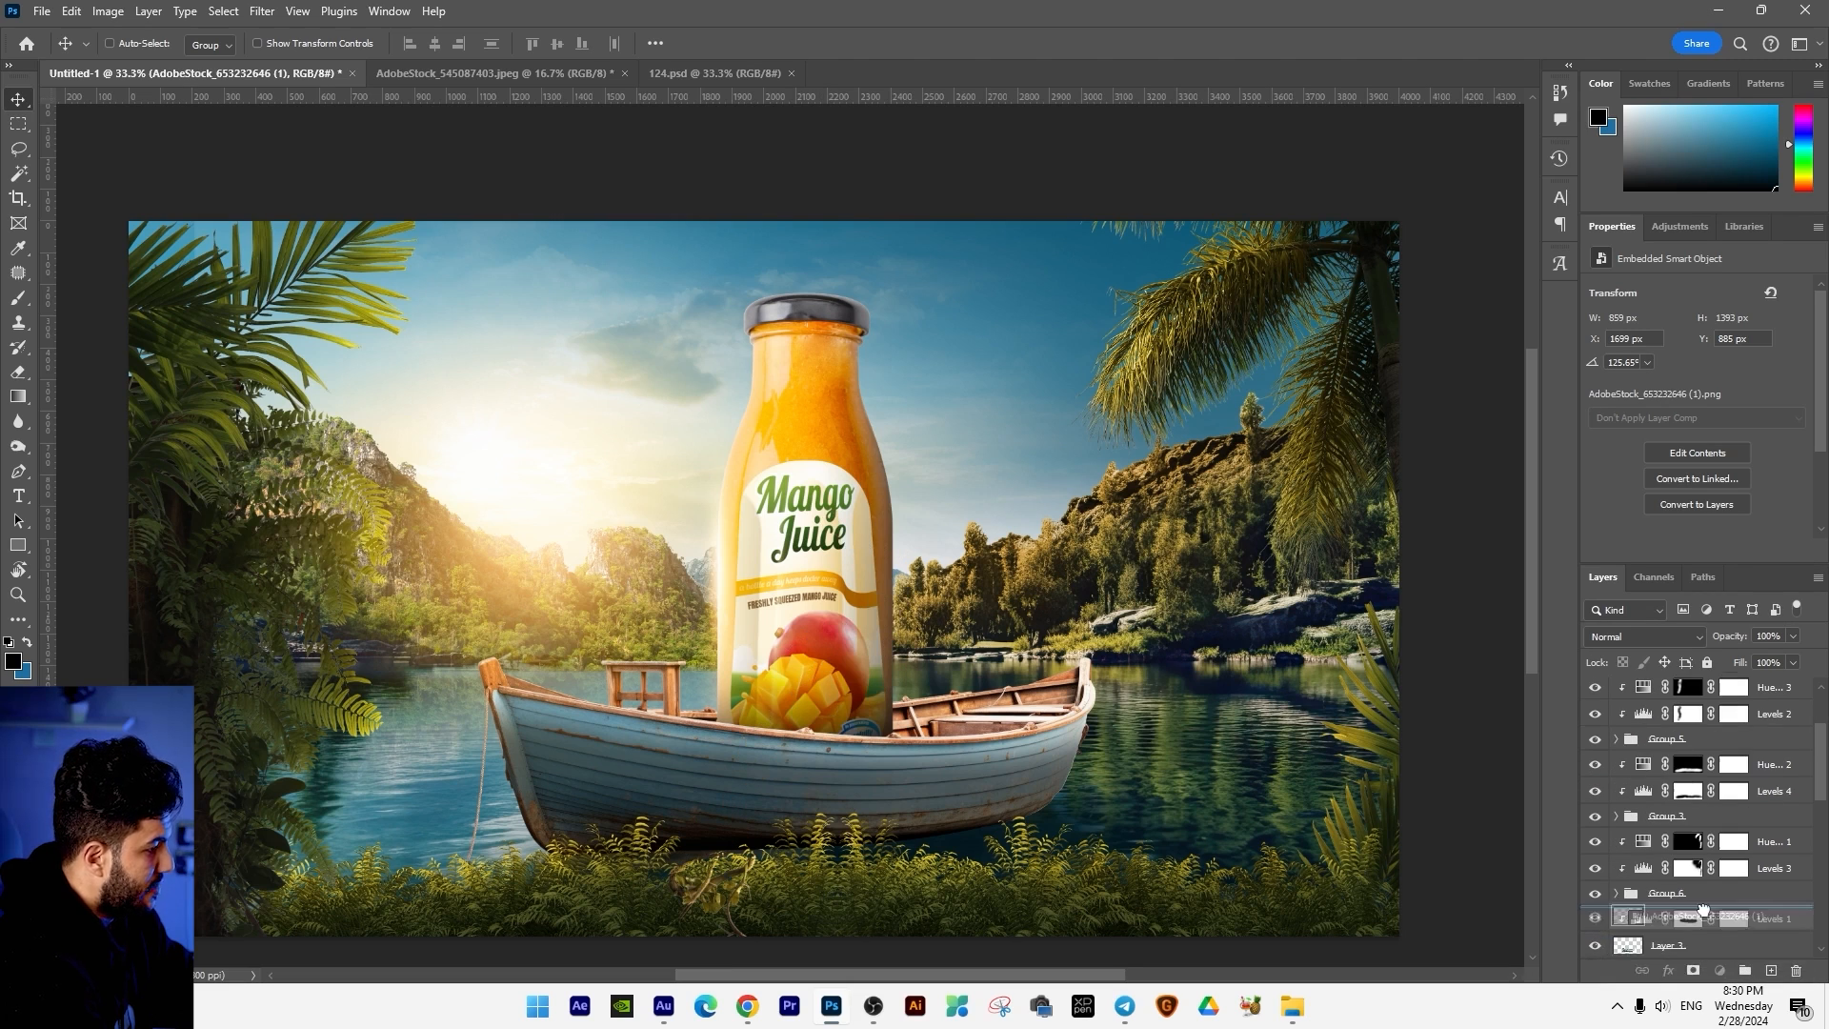
pyautogui.moveTo(1142, 608); pyautogui.dragTo(963, 712)
pyautogui.hotkey('ctrl', 't')
pyautogui.press('Return')
# Step: Outline the vine's thin upper tip over the bottle label with a closed Pen path and convert it to a selection
pyautogui.scroll(6, 875, 509)
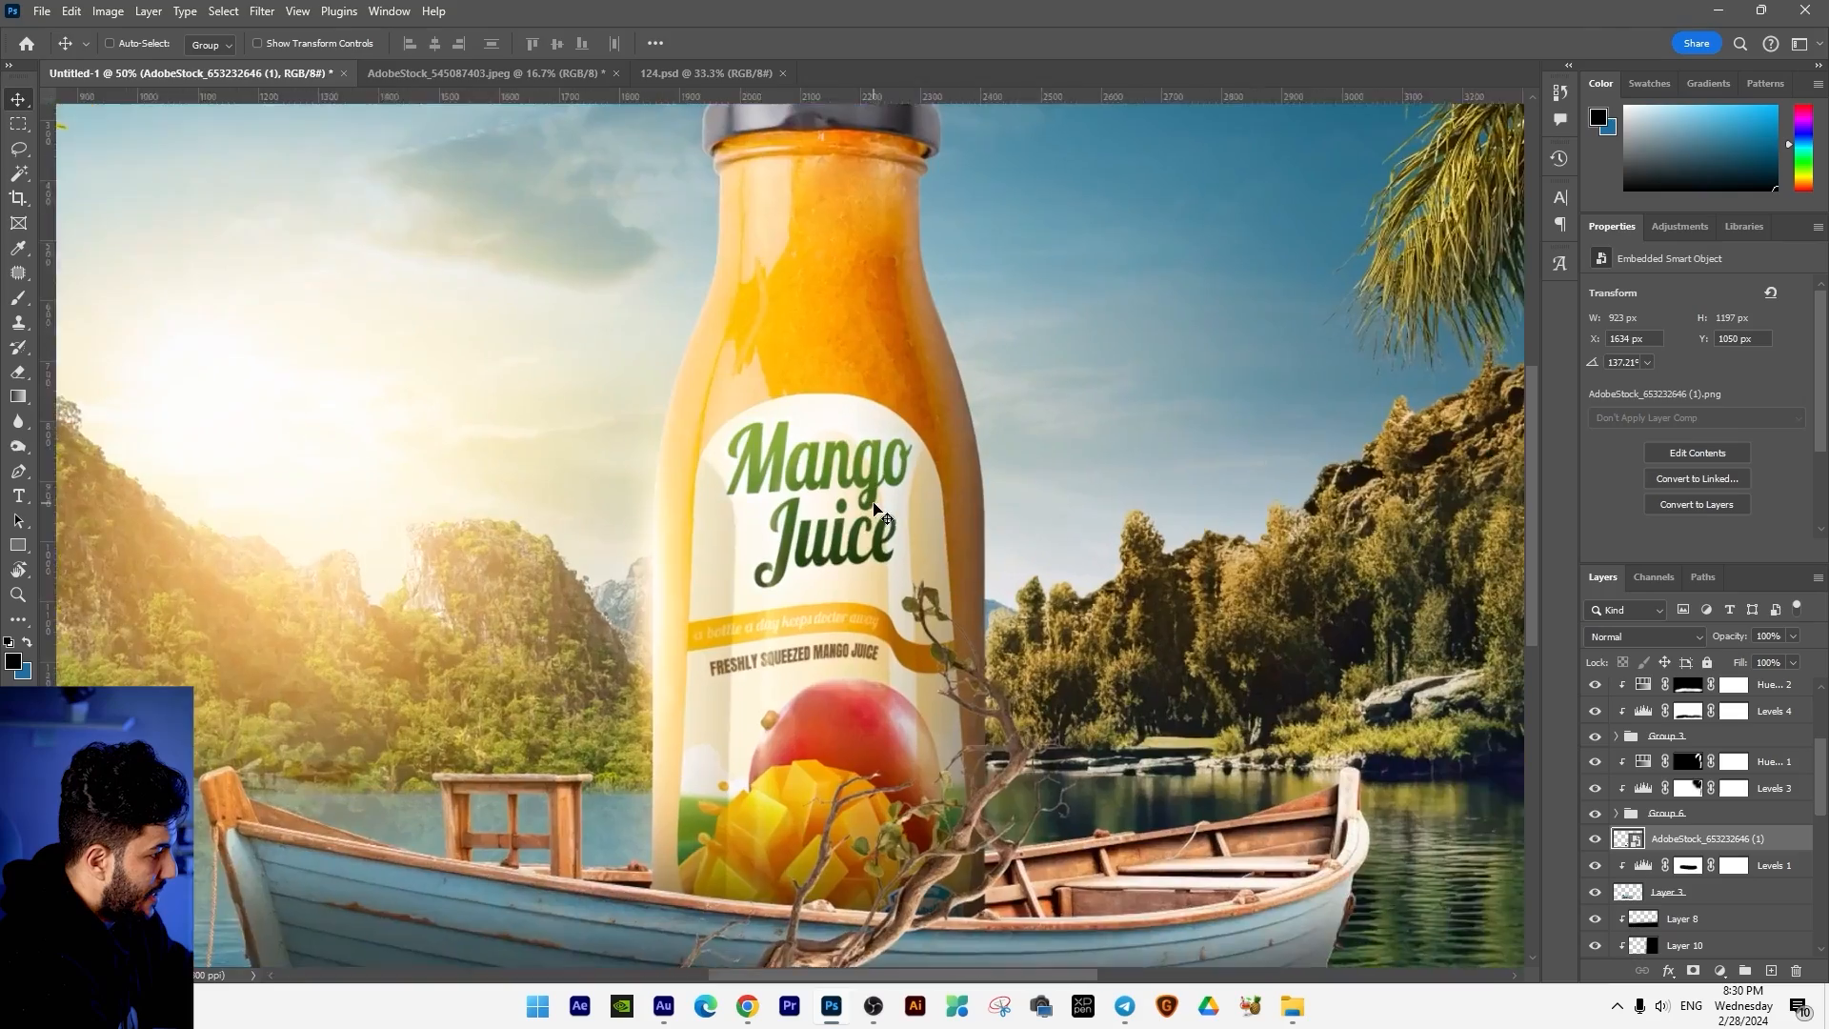
pyautogui.scroll(1, 772, 412)
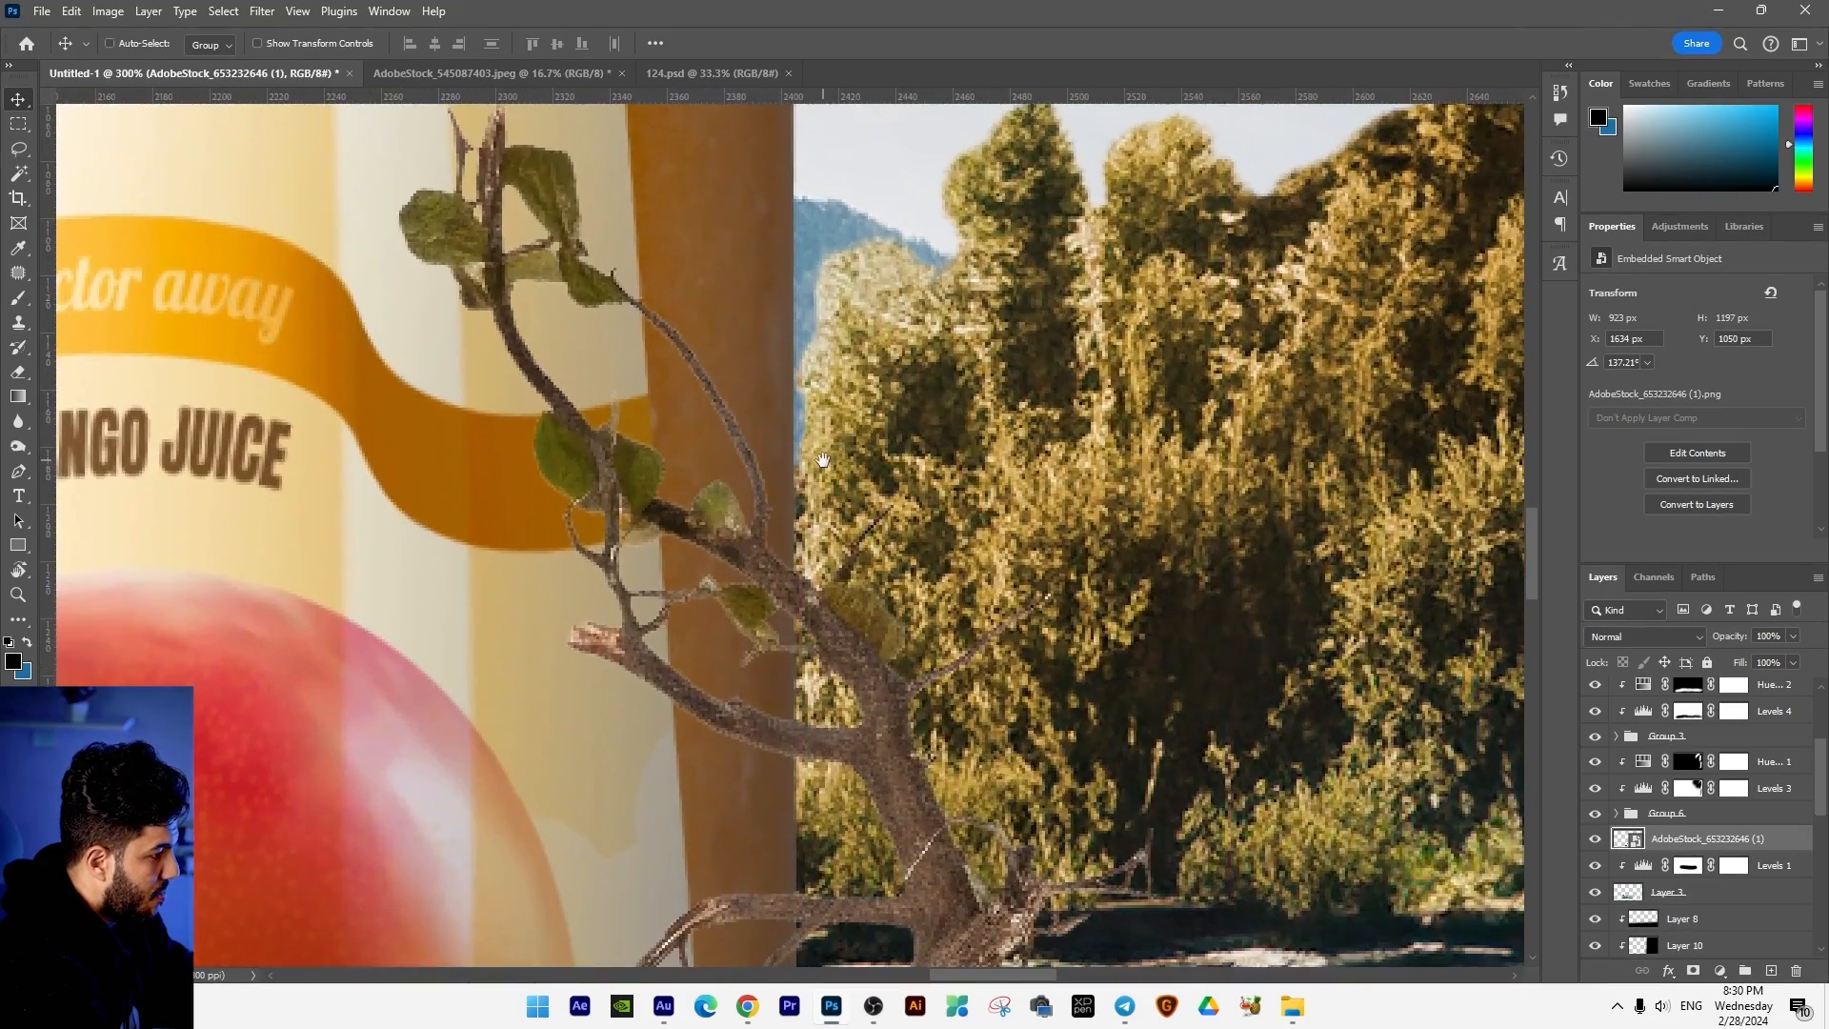
pyautogui.scroll(-1, 581, 453)
pyautogui.press('p')
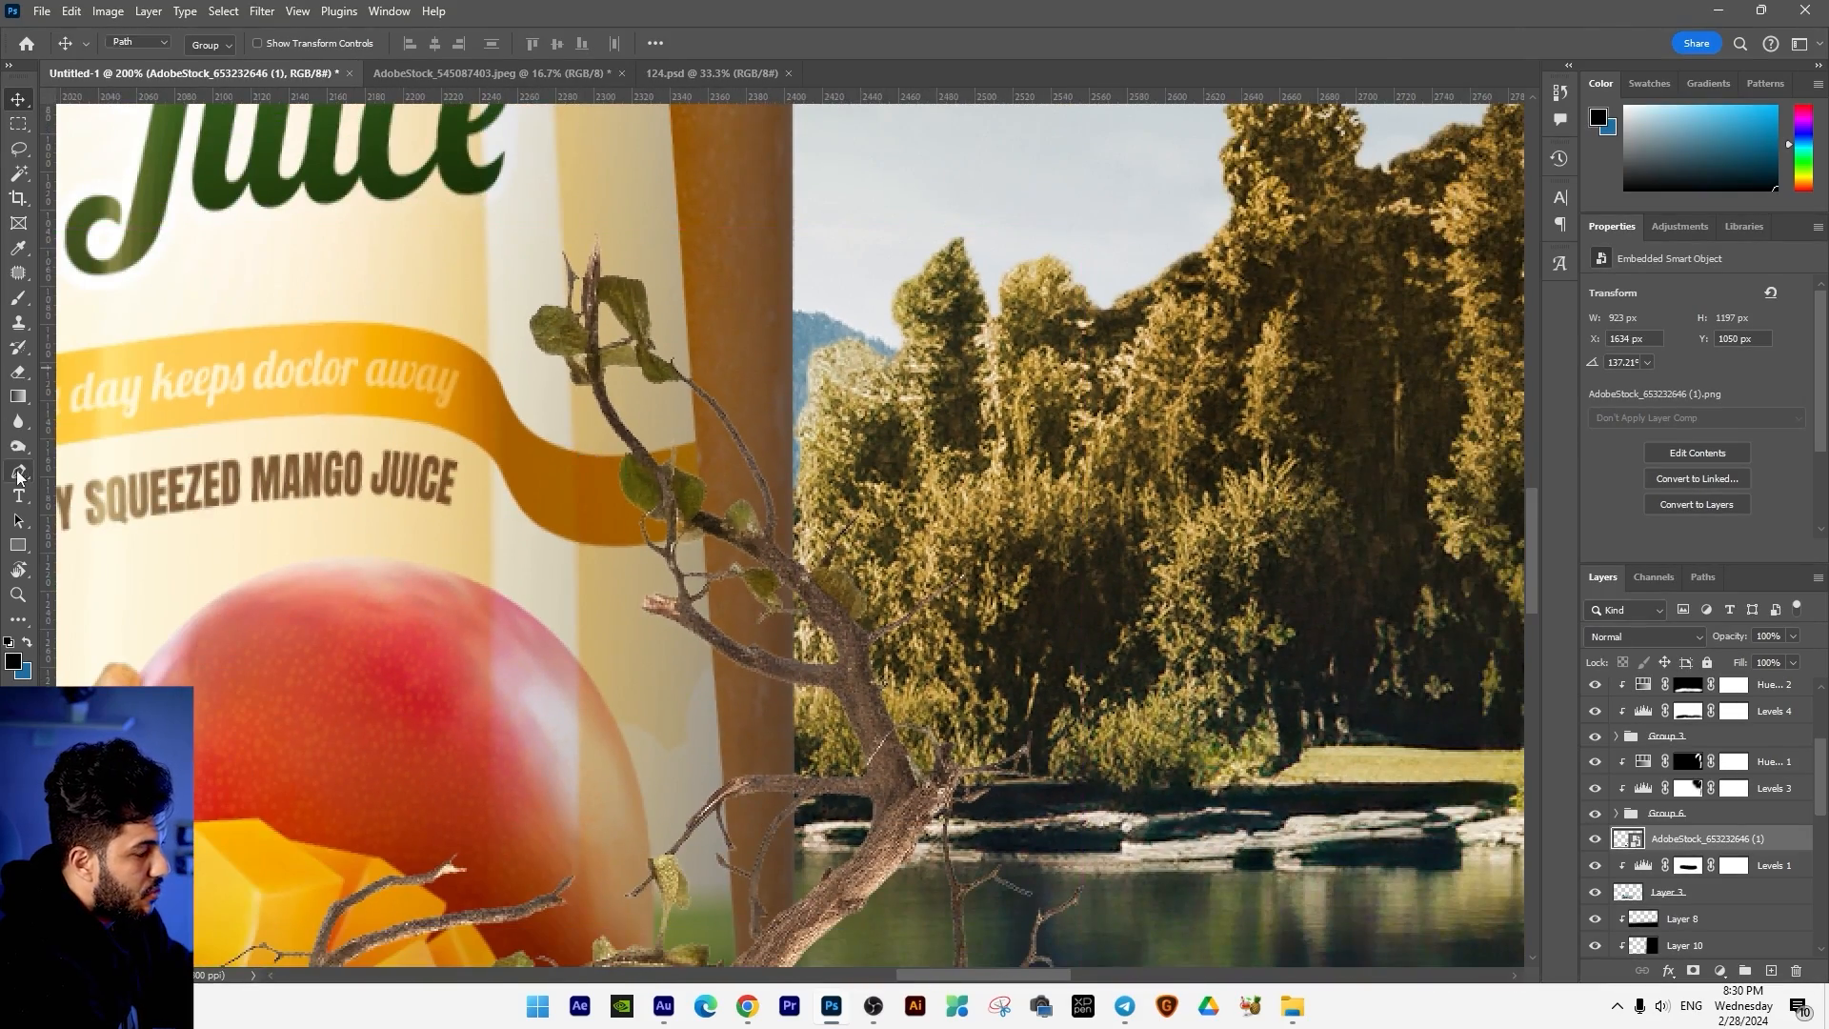
pyautogui.click(793, 707)
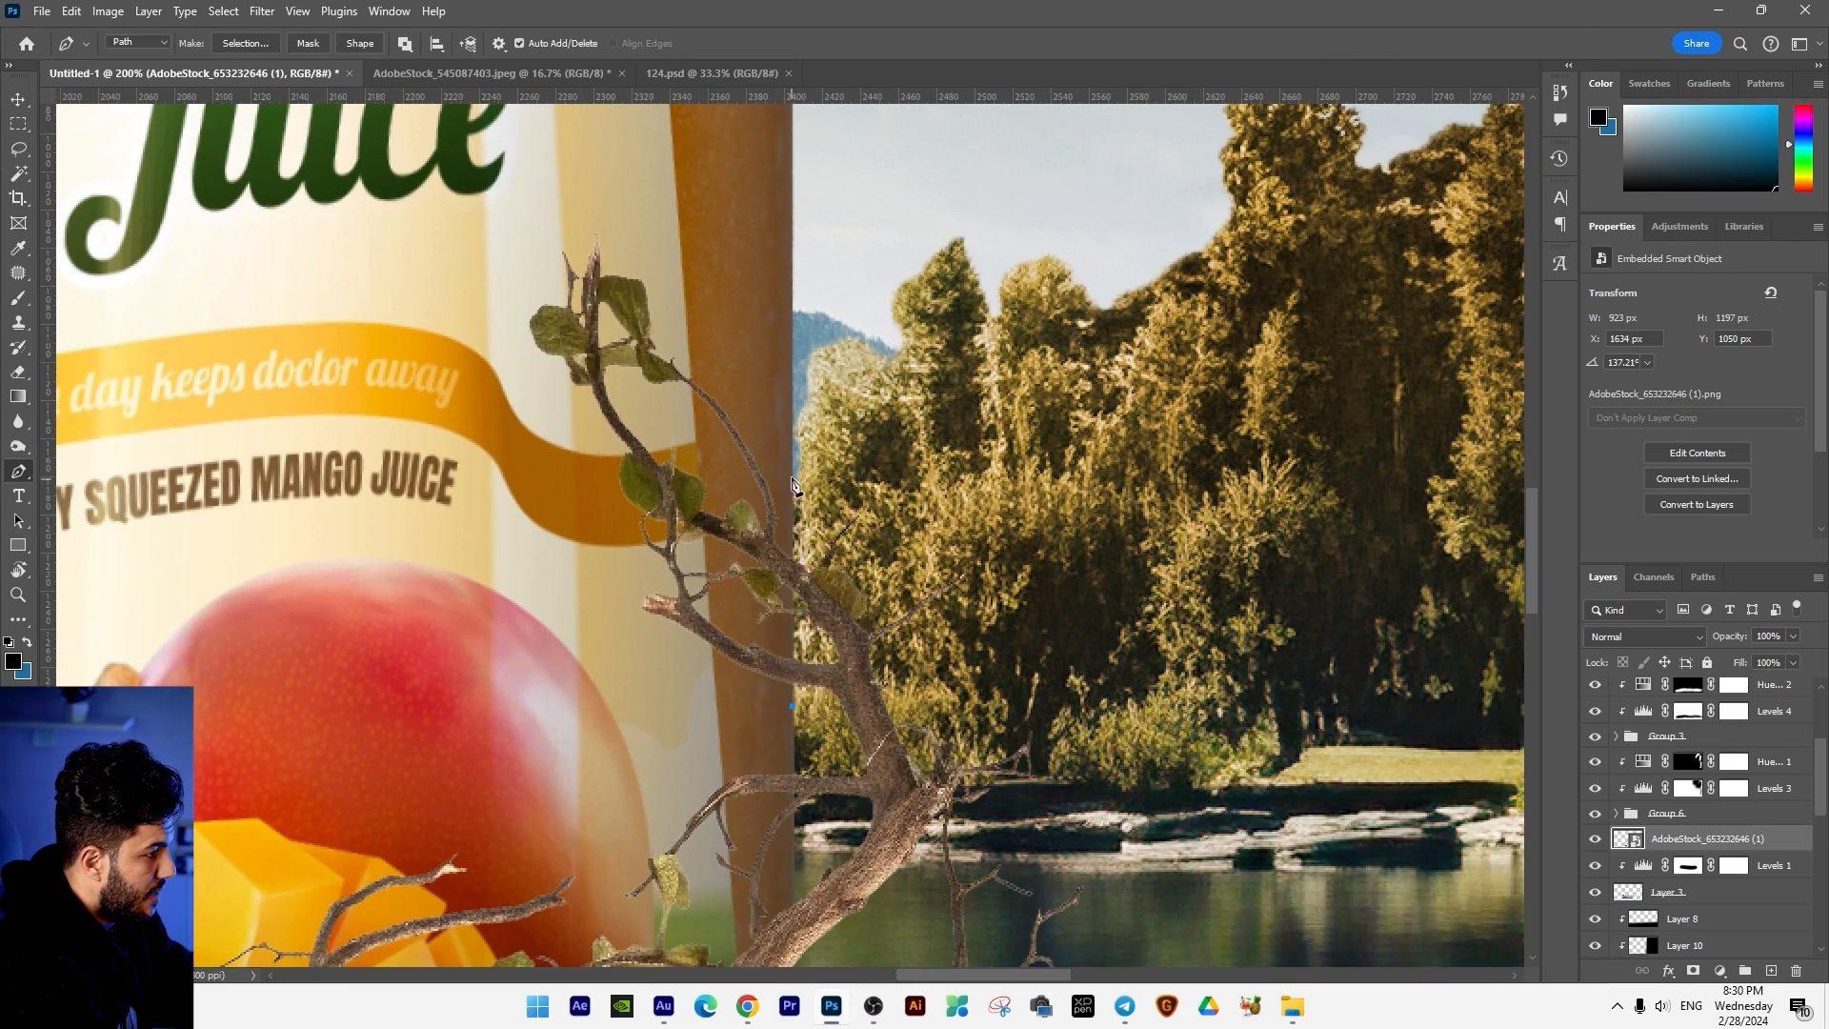
pyautogui.hotkey('ctrl', '-')
pyautogui.moveTo(753, 345); pyautogui.dragTo(667, 335)
pyautogui.click(615, 350)
pyautogui.click(583, 467)
pyautogui.moveTo(628, 537); pyautogui.dragTo(640, 551)
pyautogui.moveTo(682, 604); pyautogui.dragTo(694, 606)
pyautogui.click(739, 632)
pyautogui.hotkey('ctrl', 'Return')
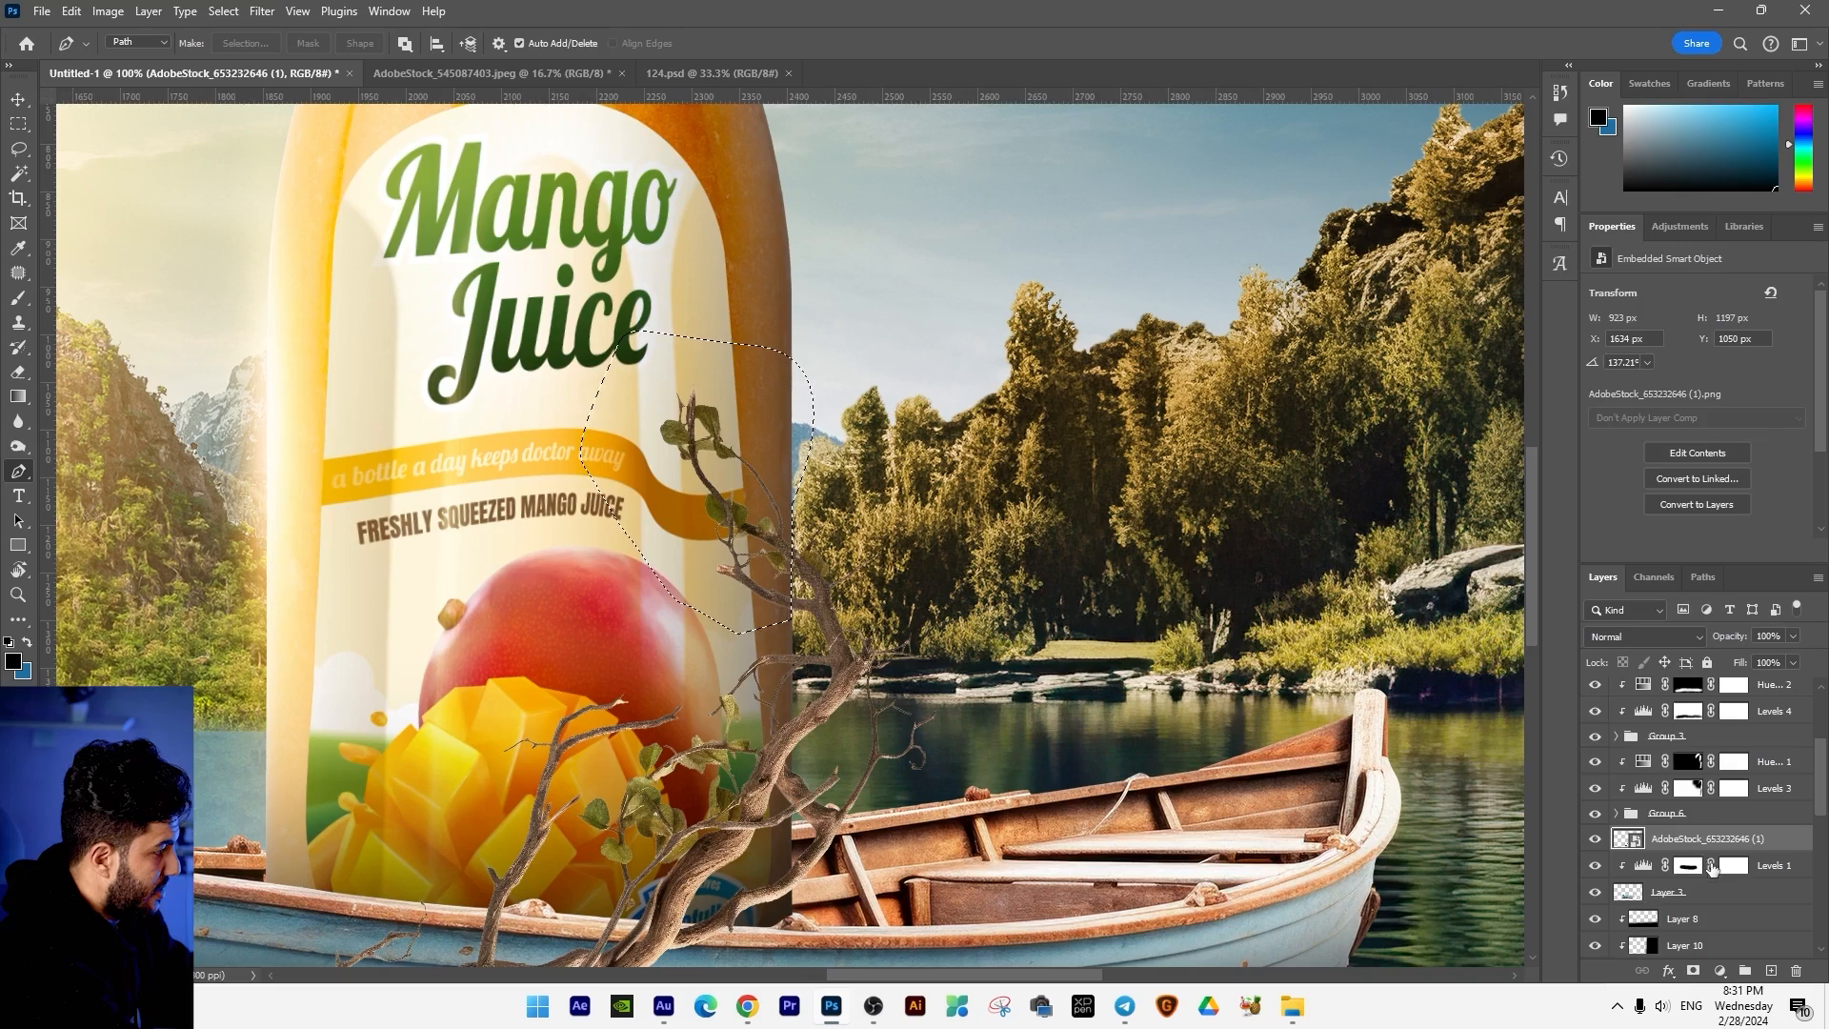
# Step: Rasterize the vine layer, delete the selected upper tip and deselect
pyautogui.rightClick(1695, 842)
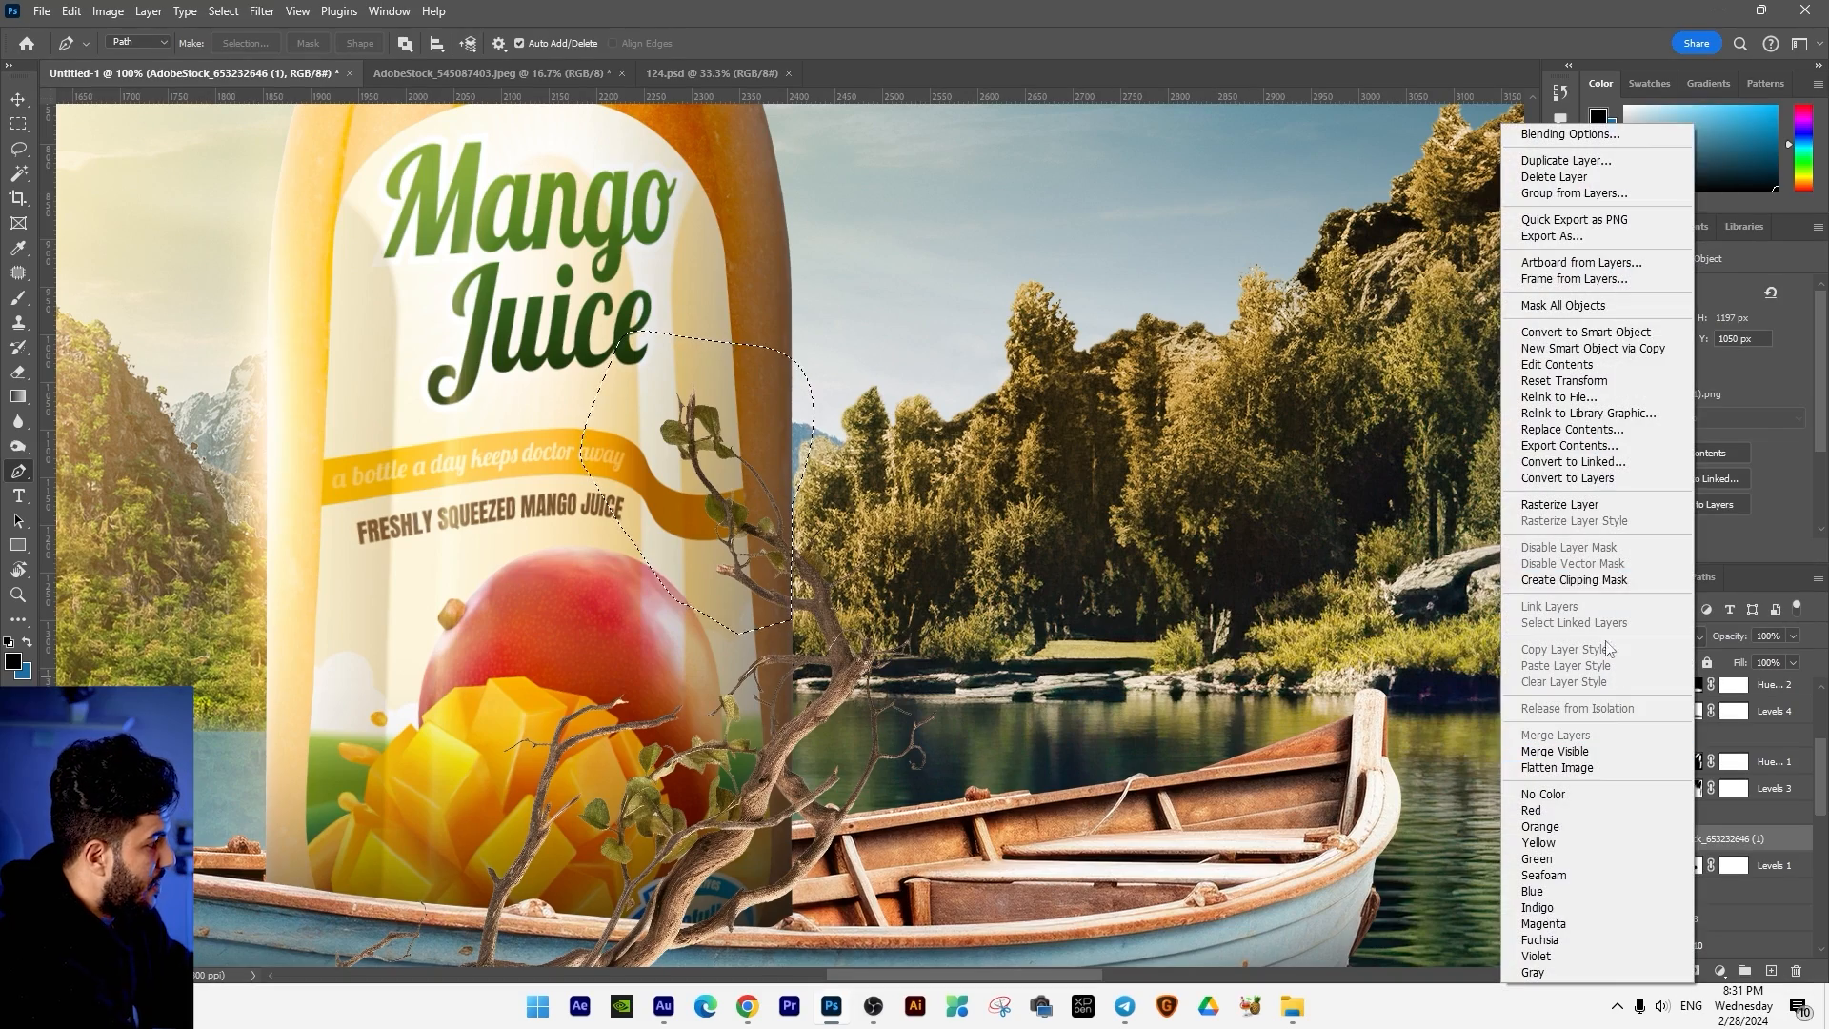
pyautogui.click(1559, 504)
pyautogui.press('Delete')
pyautogui.hotkey('ctrl', 'd')
pyautogui.hotkey('ctrl', '-')
pyautogui.hotkey('ctrl', '-')
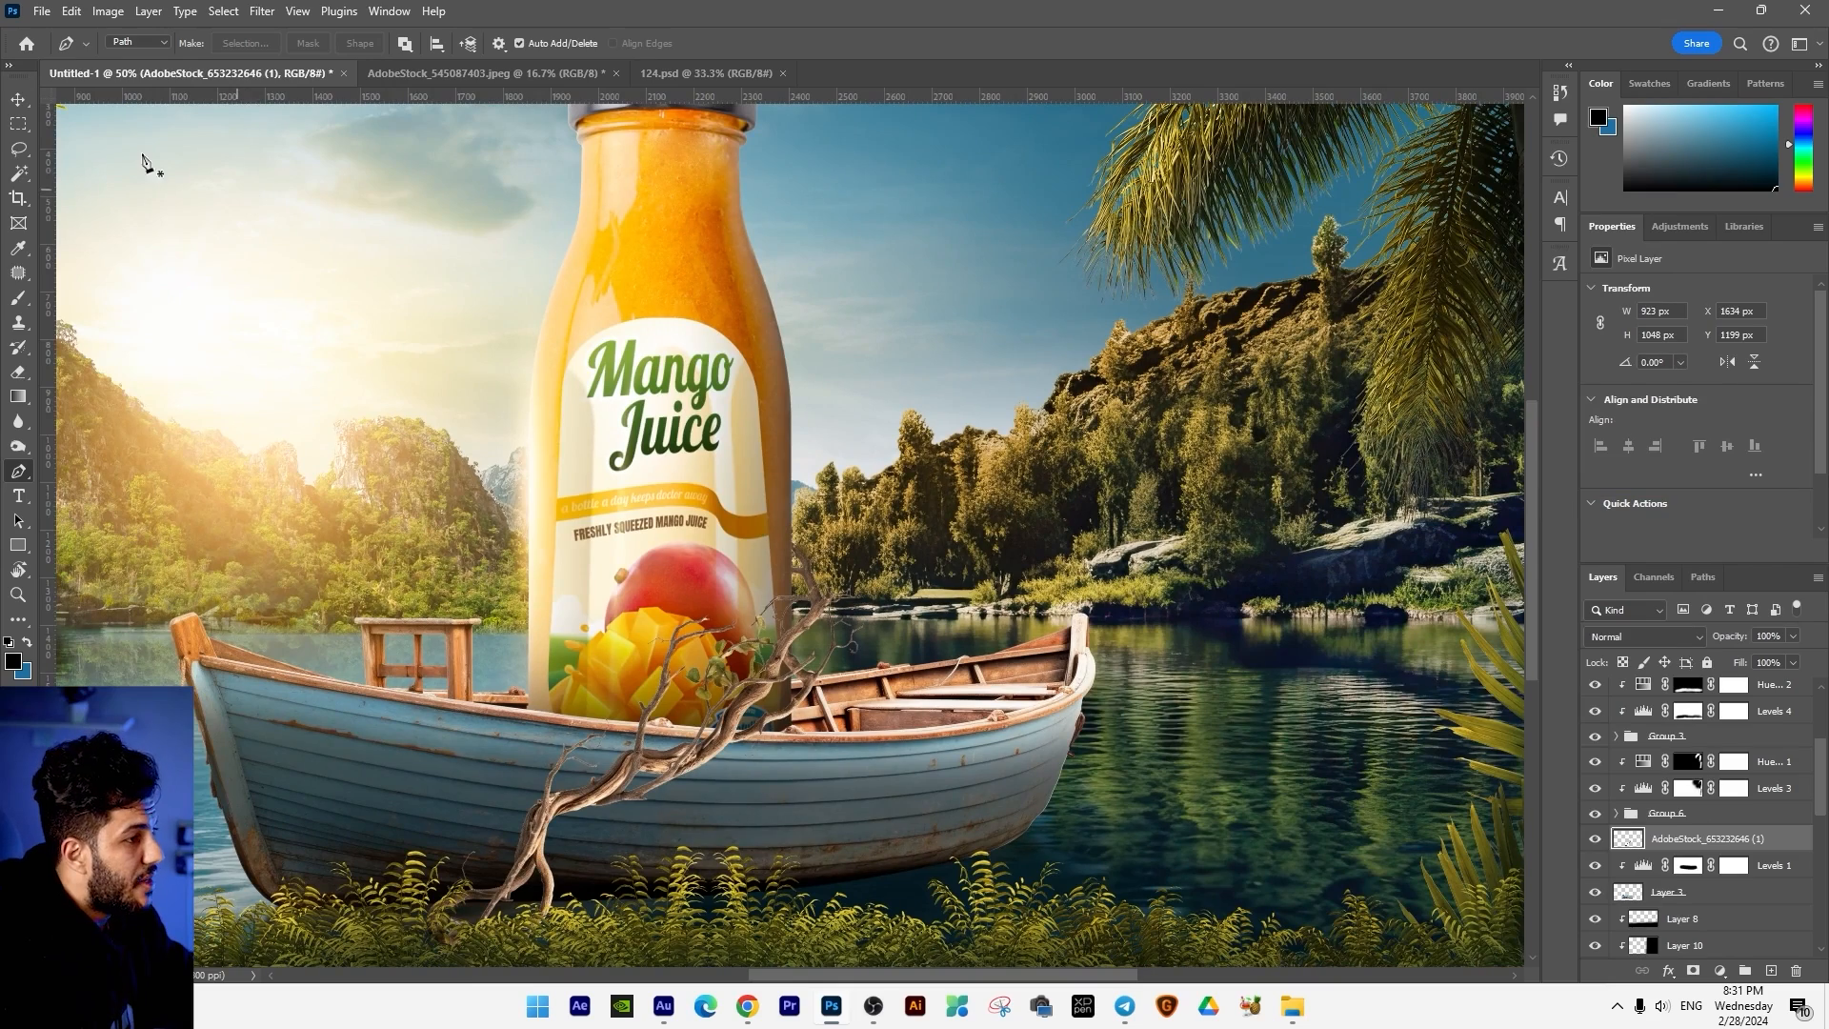
# Step: Place the vine image again at about 10.17% scale, rotated 40.15°, and stack it behind the bottle at its left side
pyautogui.press('v')
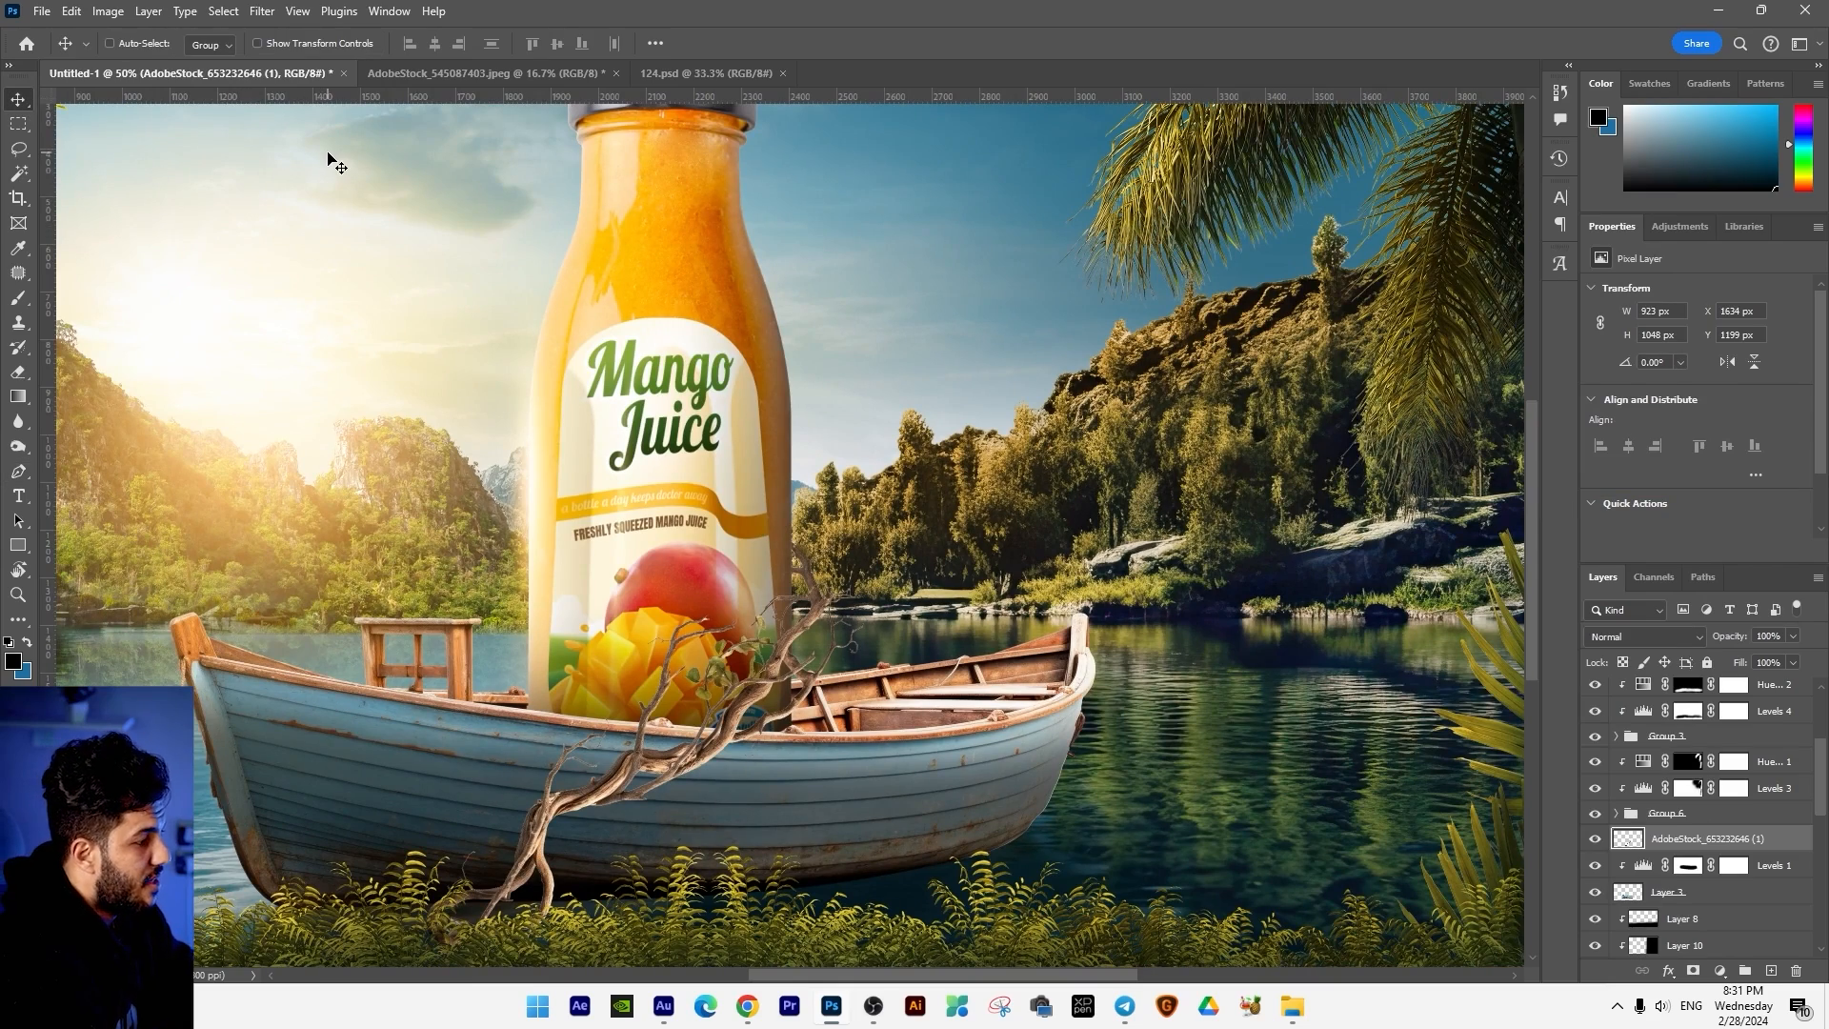
pyautogui.hotkey('ctrl', '-')
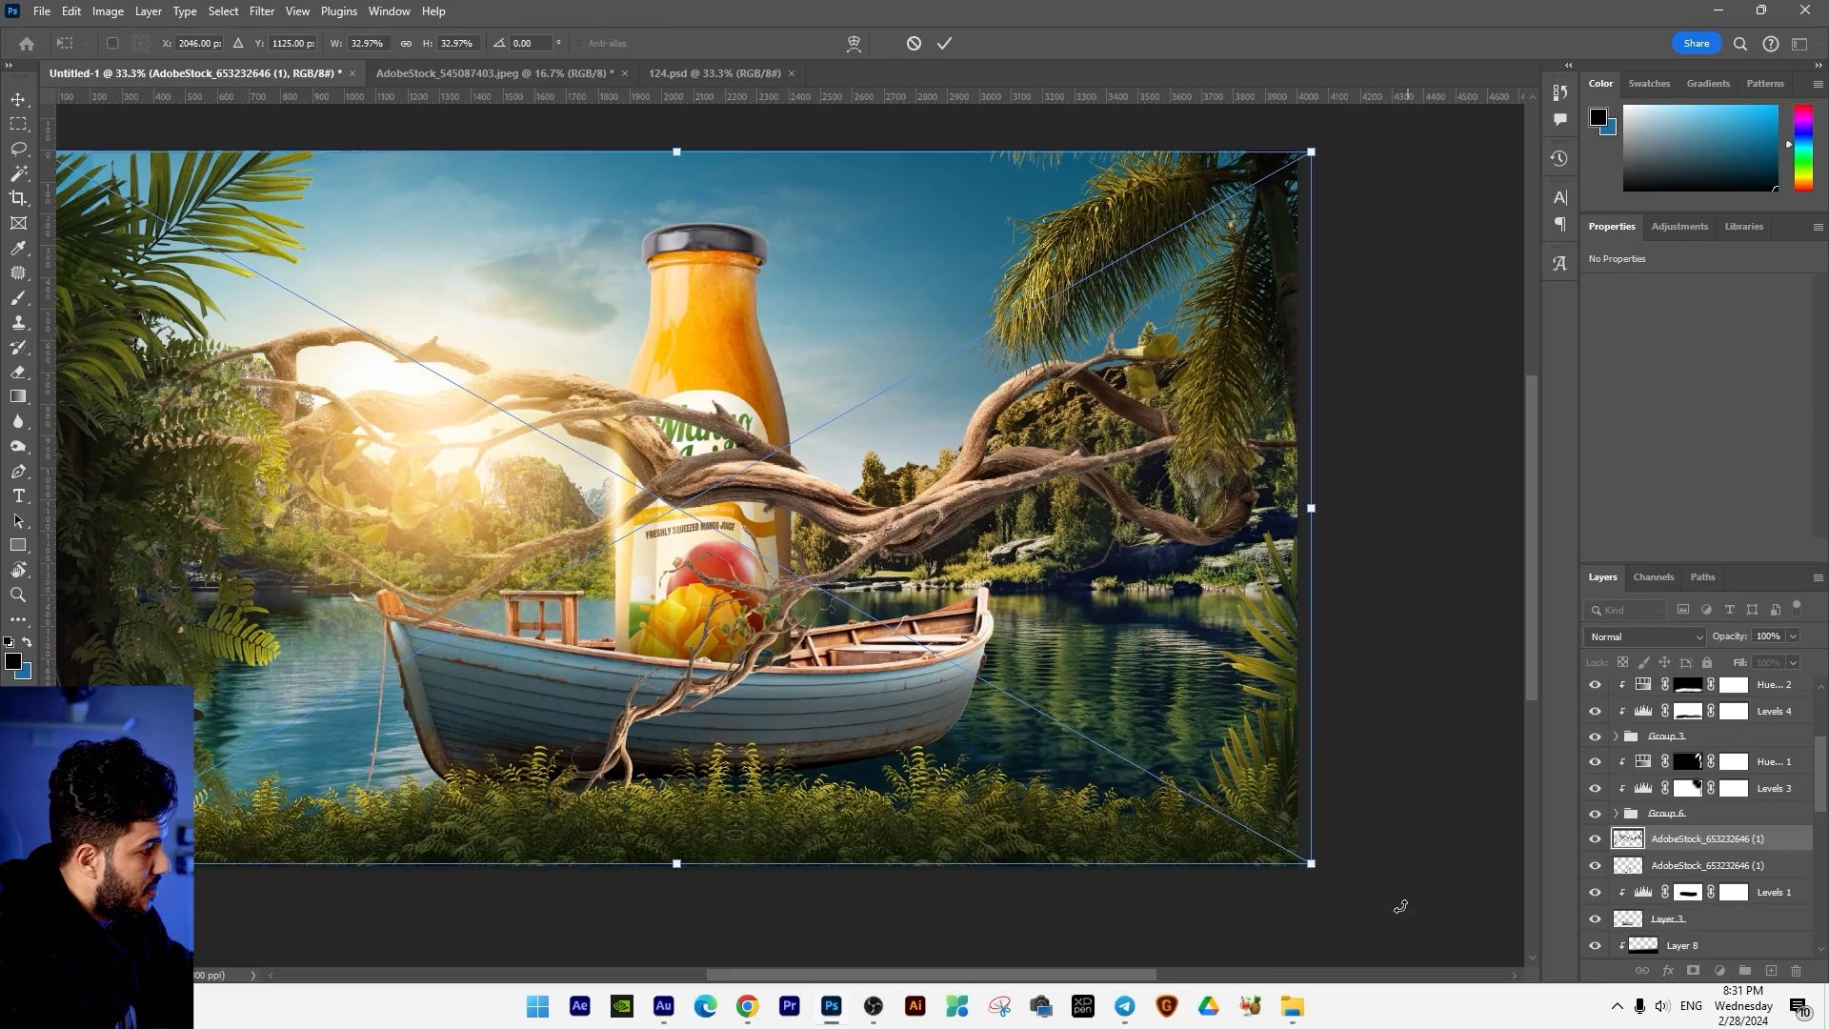
pyautogui.moveTo(1311, 867); pyautogui.dragTo(875, 619)
pyautogui.moveTo(912, 541); pyautogui.dragTo(857, 705)
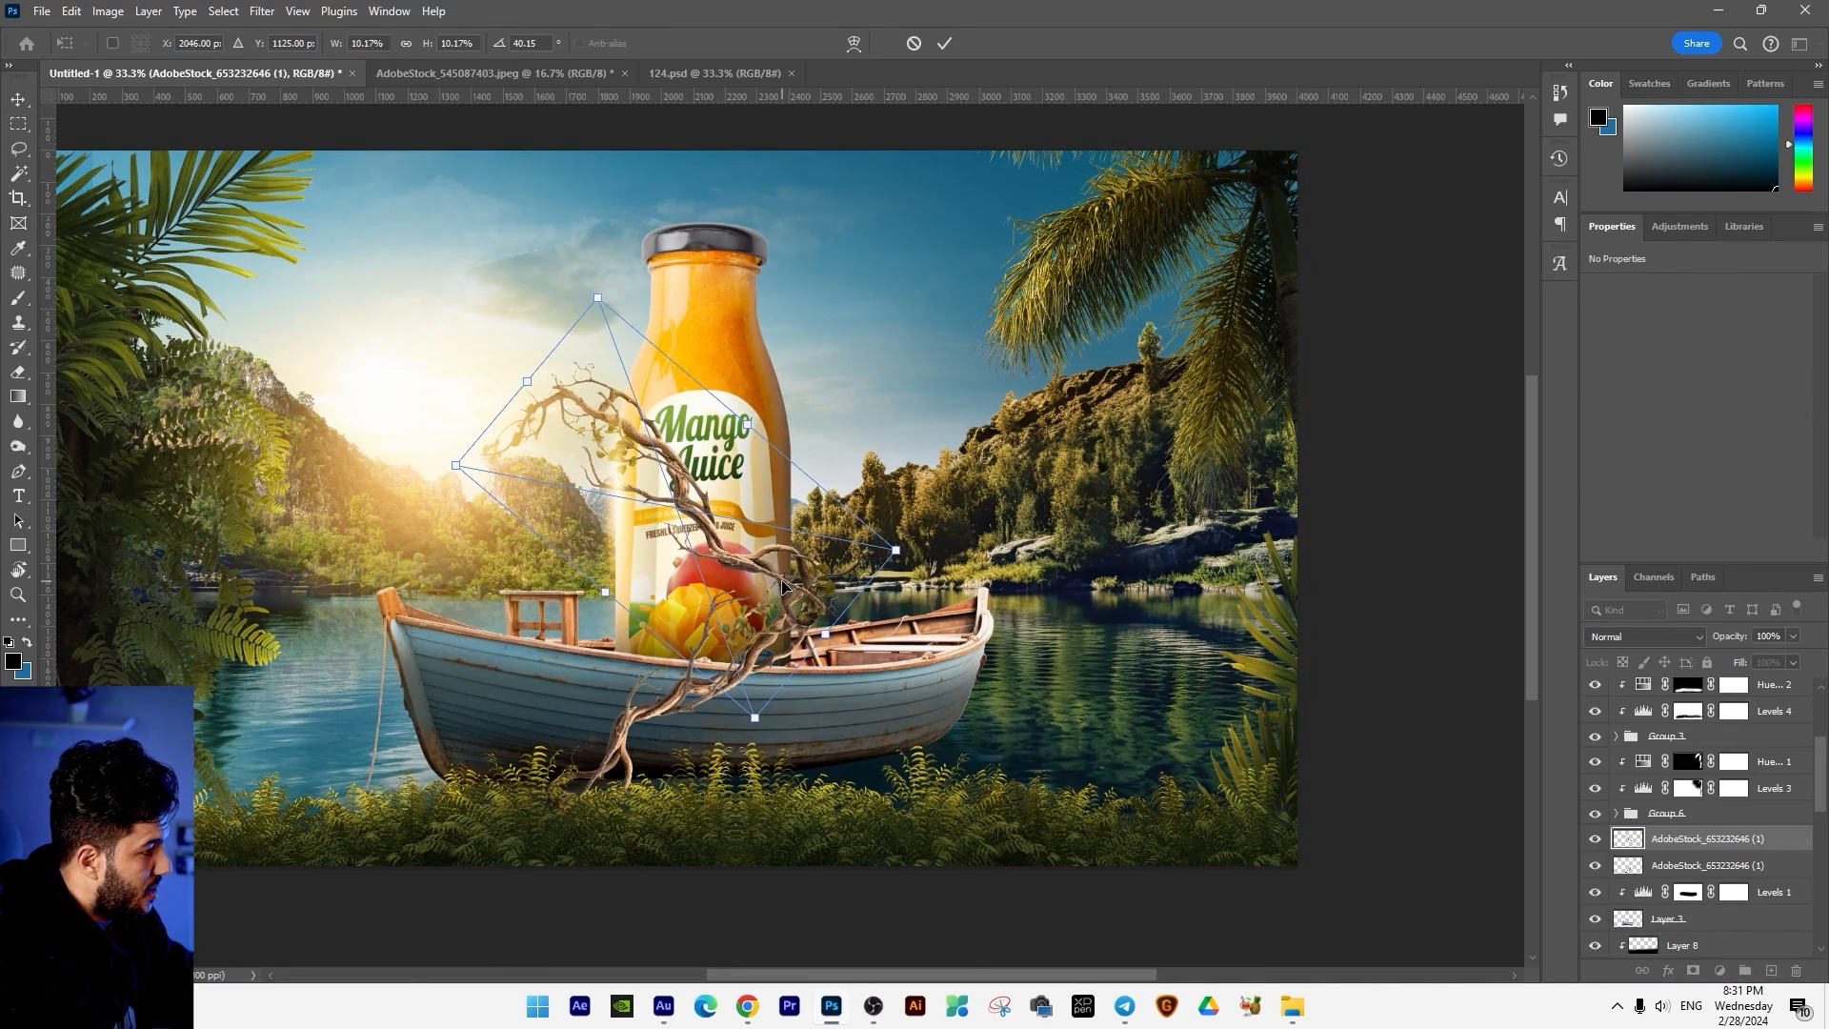
pyautogui.press('Return')
pyautogui.moveTo(1701, 840); pyautogui.dragTo(1707, 917)
pyautogui.moveTo(962, 596); pyautogui.dragTo(901, 587)
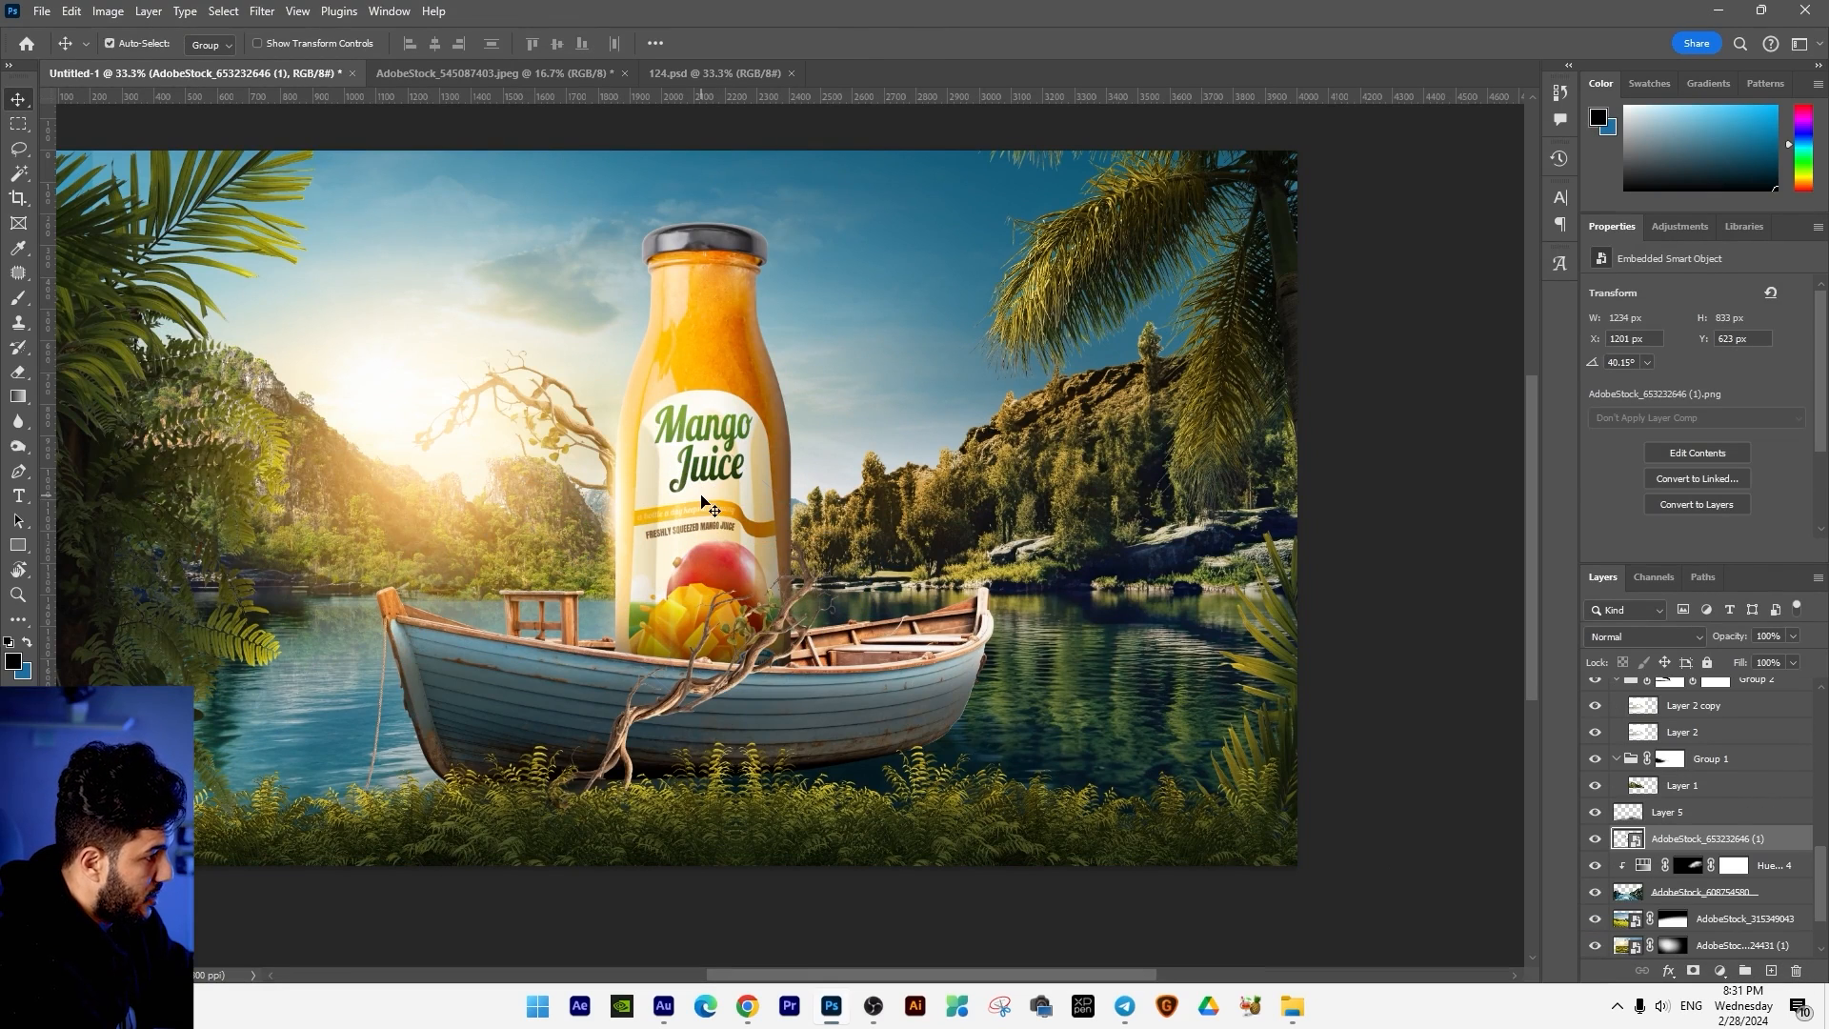
# Step: Flip the rear vine vertically and transform it to about 527 × 1070 px, rotated 64.75°, beside the bottle's upper left edge
pyautogui.hotkey('ctrl', 't')
pyautogui.rightClick(702, 496)
pyautogui.click(757, 845)
pyautogui.moveTo(700, 619); pyautogui.dragTo(713, 572)
pyautogui.moveTo(878, 539); pyautogui.dragTo(781, 454)
pyautogui.press('Return')
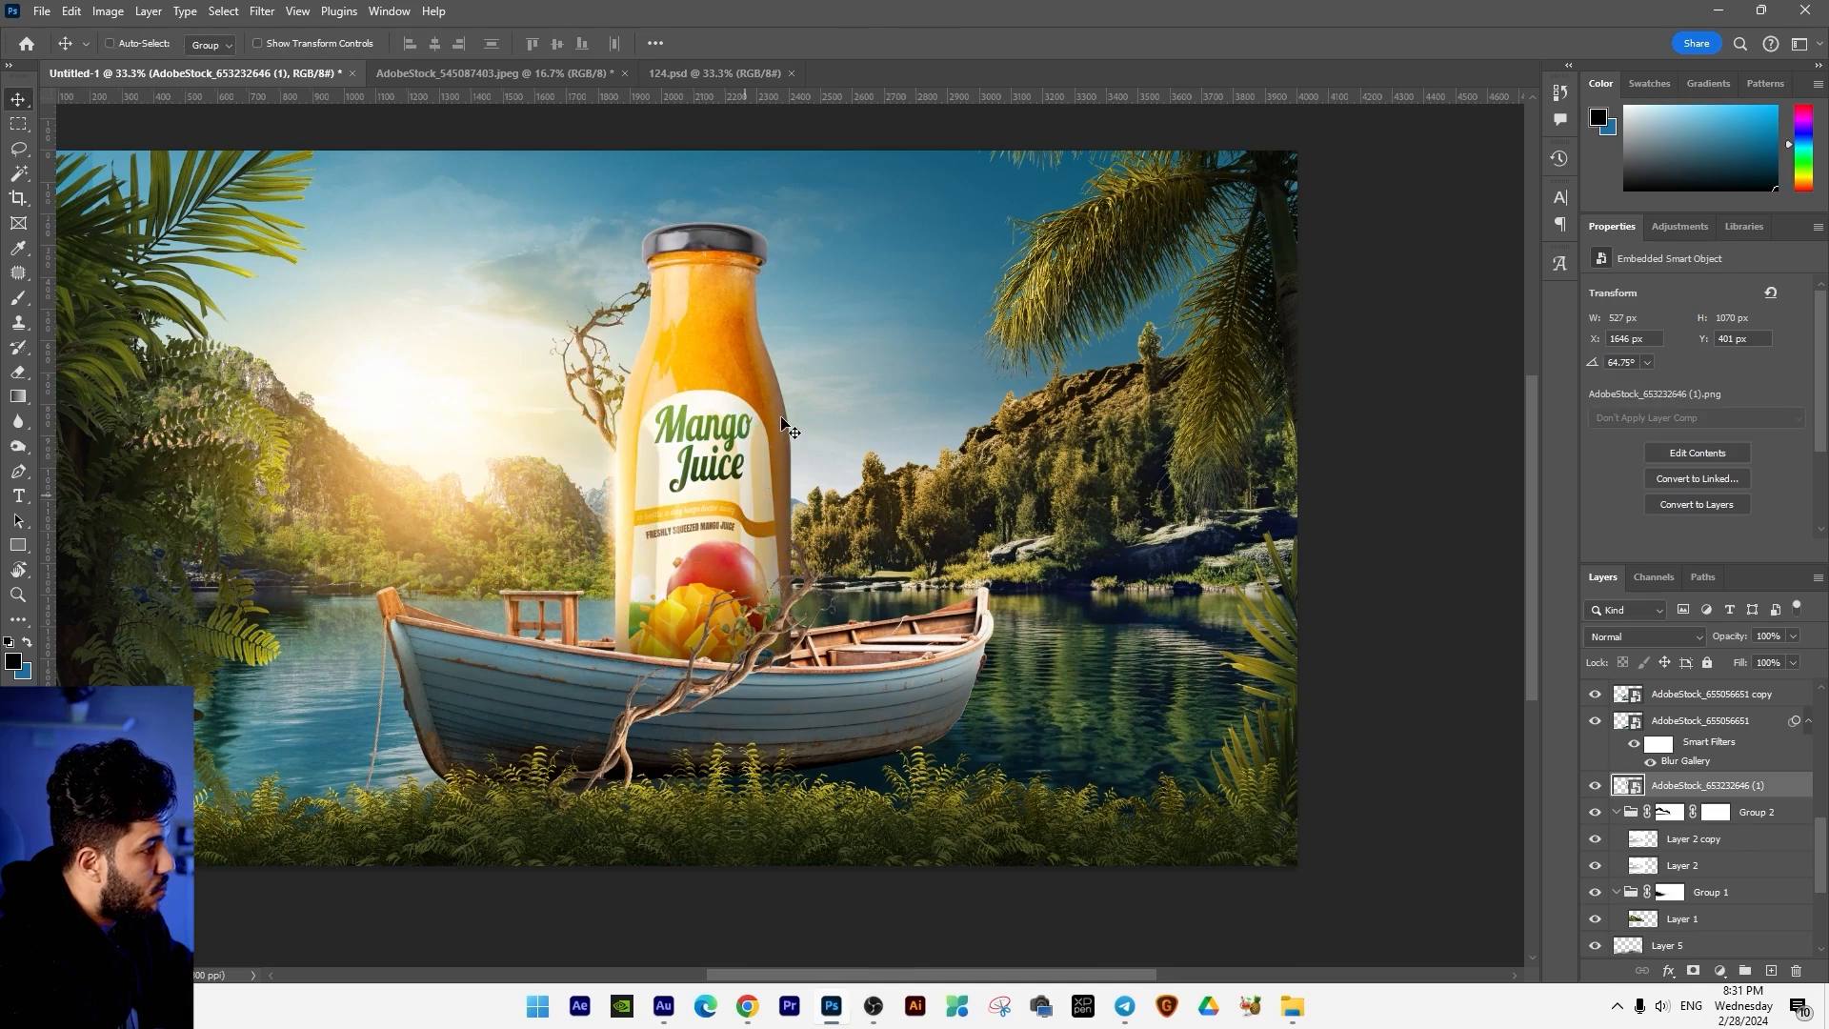
# Step: Transform the rear vine again to about 611 × 1090 px with a rotation of 59.03°
pyautogui.scroll(1, 782, 423)
pyautogui.scroll(1, 782, 423)
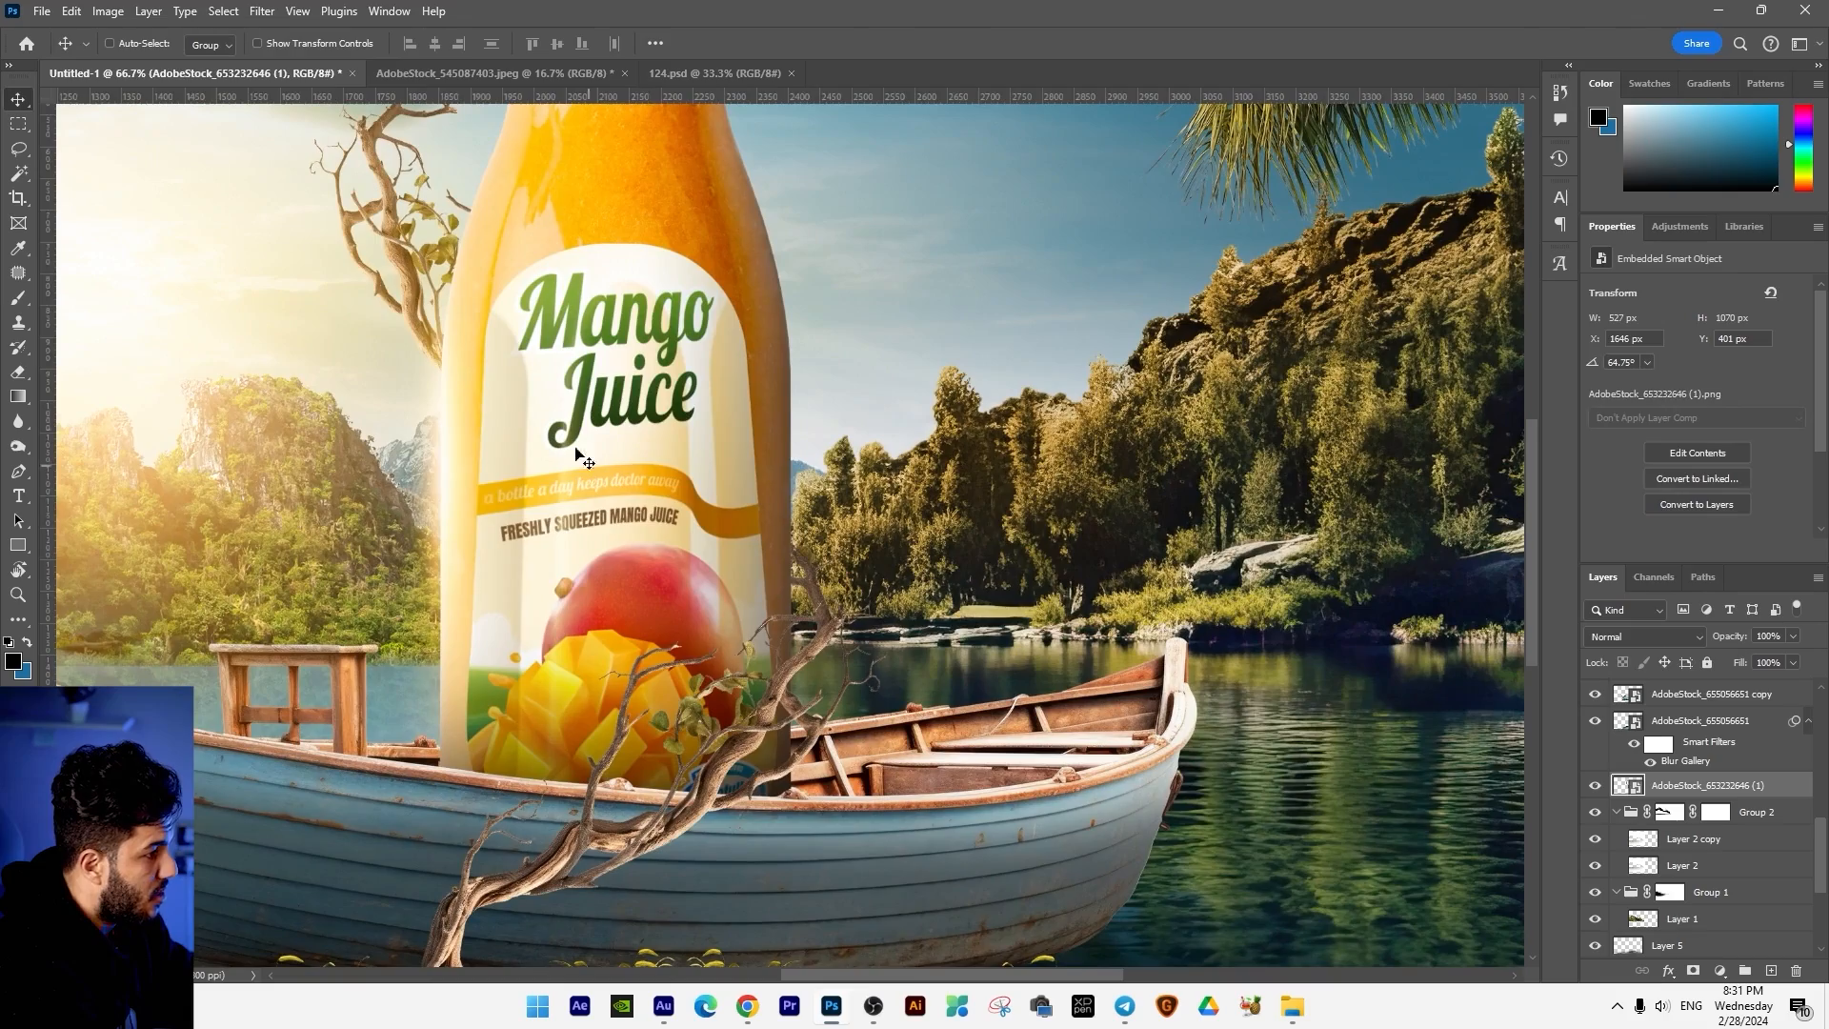
pyautogui.hotkey('ctrl', '-')
pyautogui.hotkey('ctrl', '-')
pyautogui.hotkey('ctrl', 't')
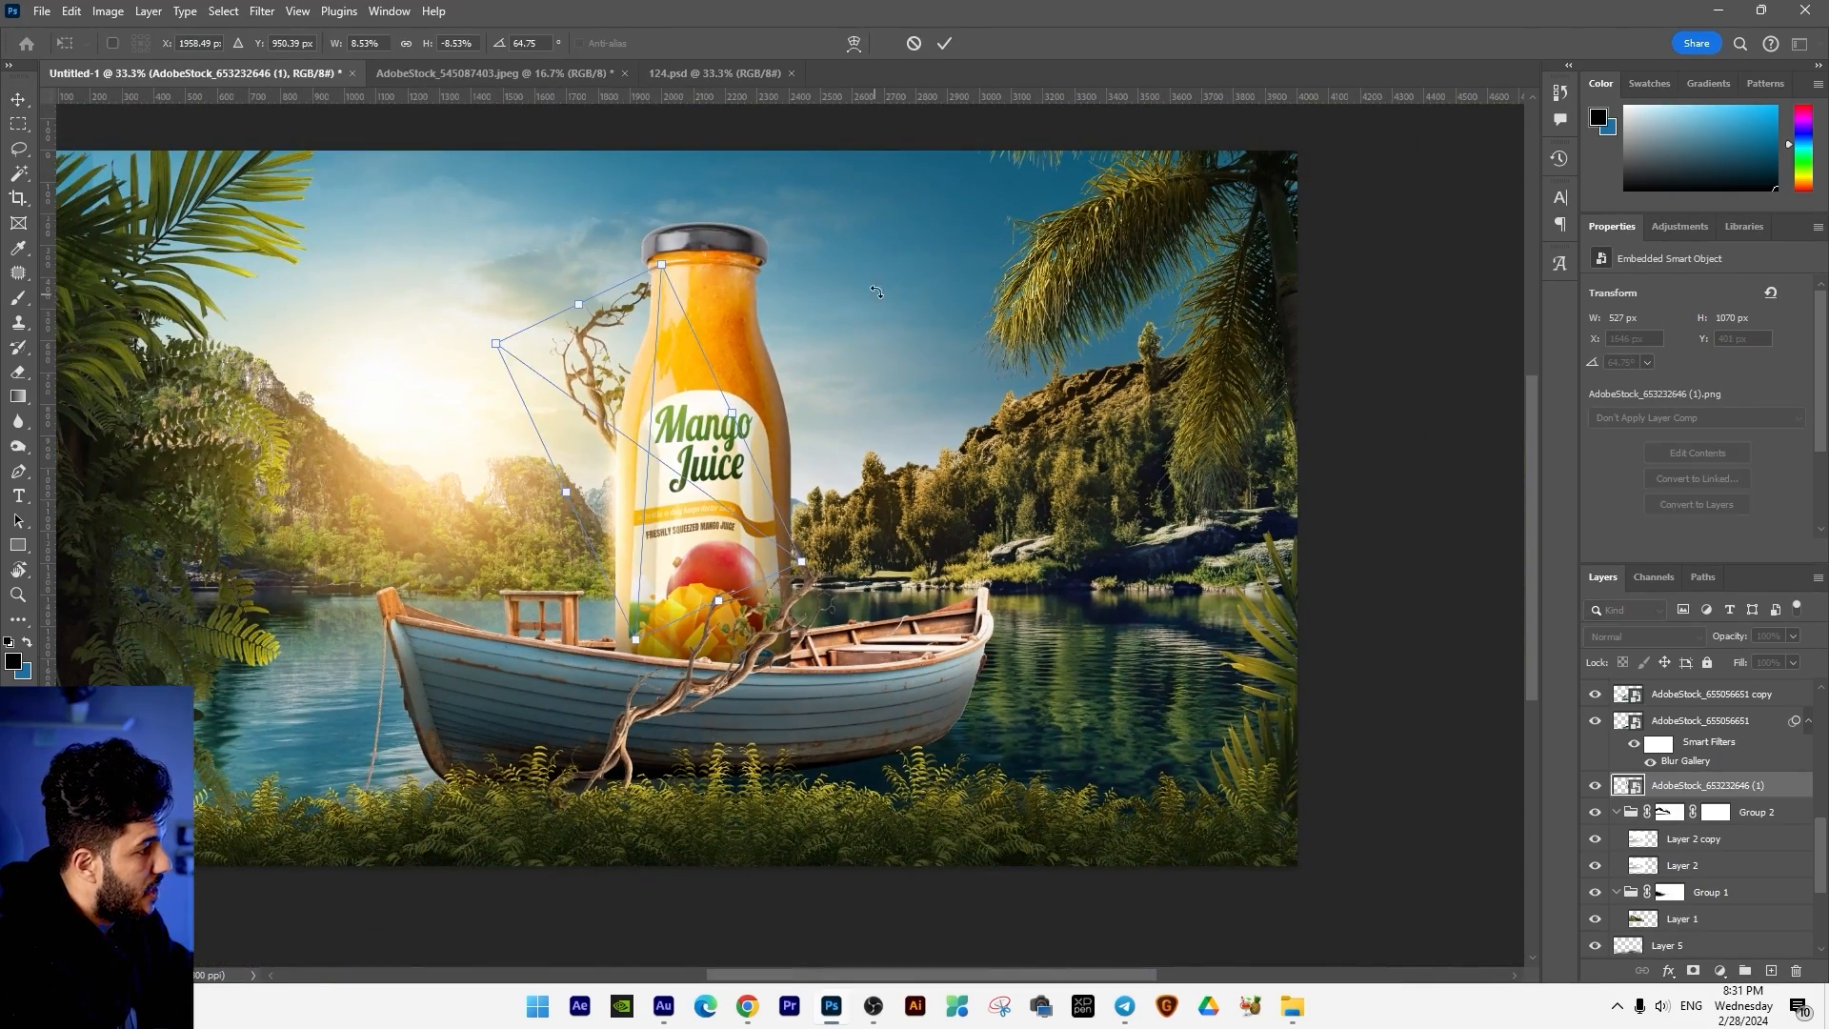
pyautogui.moveTo(886, 256); pyautogui.dragTo(850, 276)
pyautogui.moveTo(679, 417)
pyautogui.mouseDown()
pyautogui.moveTo(648, 366)
pyautogui.moveTo(676, 410)
pyautogui.mouseUp()
pyautogui.moveTo(806, 541); pyautogui.dragTo(797, 535)
pyautogui.moveTo(741, 496); pyautogui.dragTo(736, 490)
pyautogui.moveTo(795, 529)
pyautogui.mouseDown()
pyautogui.moveTo(827, 542)
pyautogui.moveTo(810, 517)
pyautogui.mouseUp()
pyautogui.press('Return')
# Step: Nudge the rear vine right and down to X 1593 px, Y 364 px so it emerges from behind the bottle
pyautogui.press('Right')
pyautogui.press('Right')
pyautogui.press('Right')
pyautogui.press('Right')
pyautogui.press('Right')
pyautogui.press('Right')
pyautogui.press('Right')
pyautogui.press('Right')
pyautogui.press('Right')
pyautogui.press('Right')
pyautogui.press('Right')
pyautogui.press('Right')
pyautogui.press('Right')
pyautogui.press('Right')
pyautogui.press('Down')
pyautogui.press('Down')
pyautogui.press('Down')
pyautogui.press('Down')
pyautogui.press('Down')
pyautogui.press('Down')
pyautogui.press('Down')
pyautogui.press('Down')
pyautogui.press('Down')
pyautogui.press('Down')
pyautogui.scroll(-1, 838, 587)
pyautogui.hscroll(-1, 837, 587)
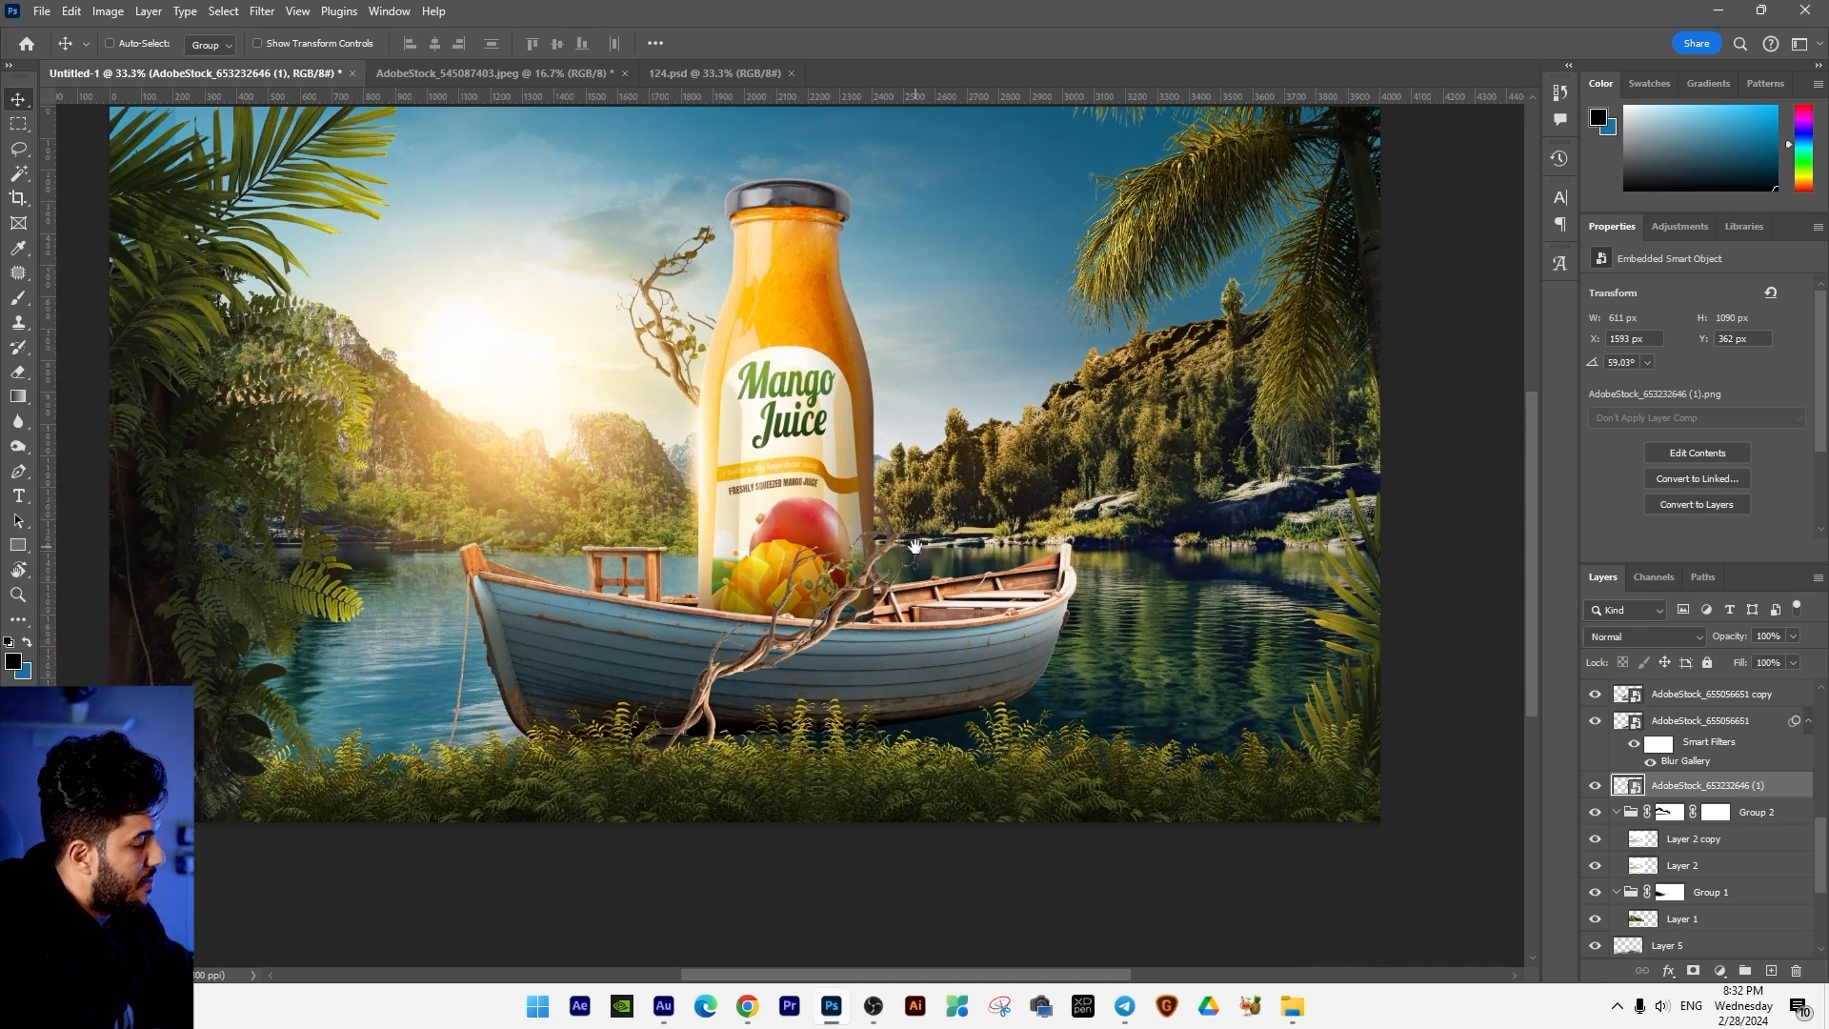
pyautogui.press('Down')
pyautogui.press('Down')
# Step: Select the foreground vine and darken it with a clipped Levels adjustment whose white output level is 120
pyautogui.rightClick(717, 677)
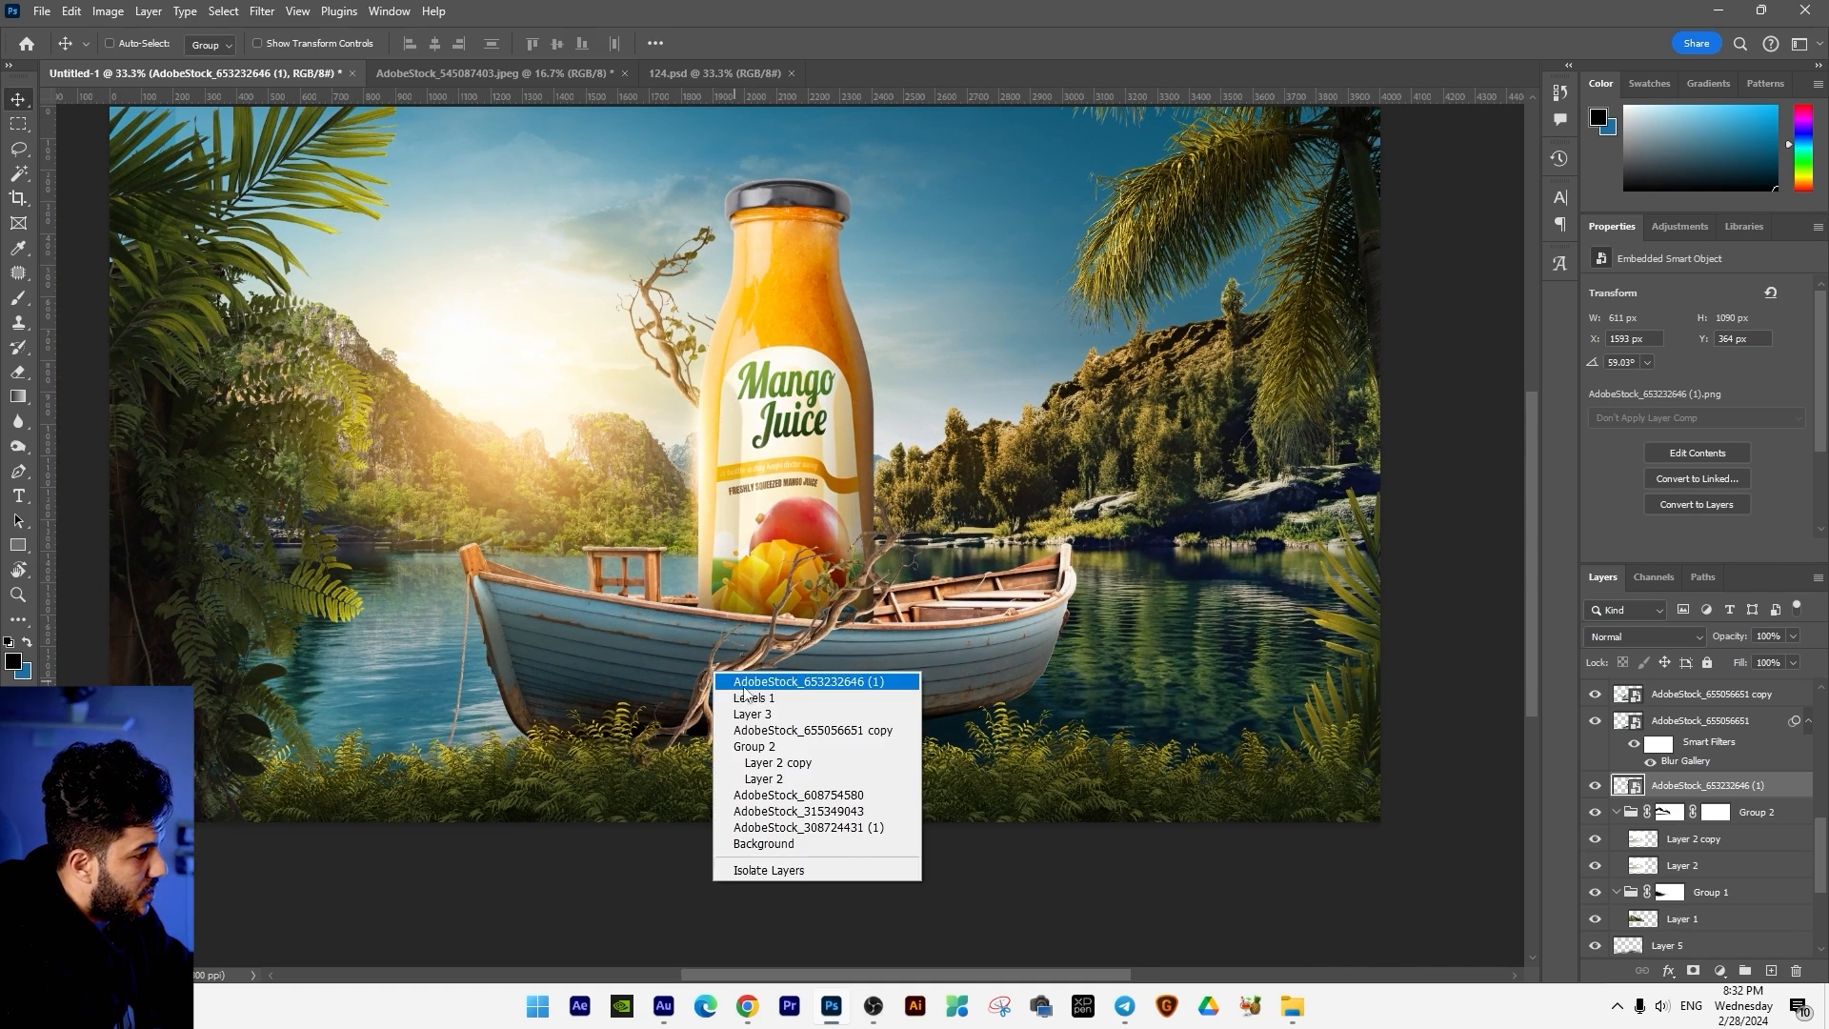
pyautogui.click(753, 678)
pyautogui.moveTo(782, 690); pyautogui.dragTo(795, 705)
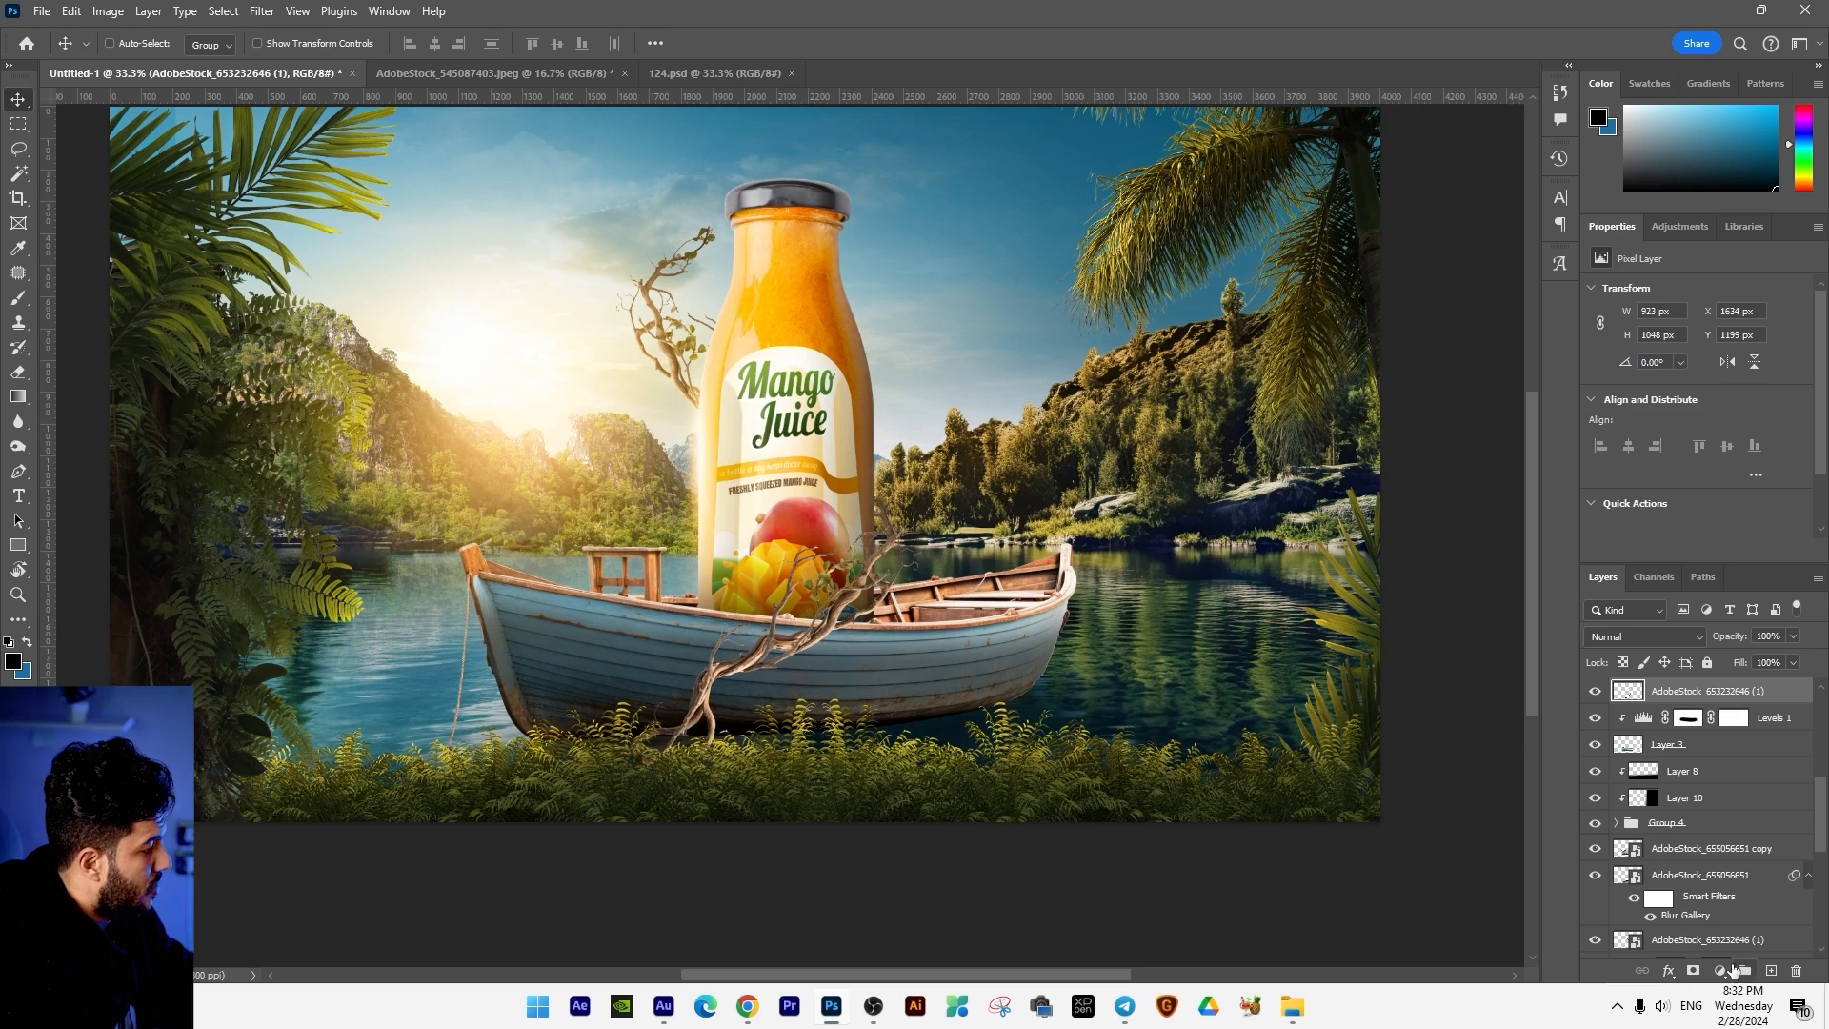
pyautogui.click(1720, 971)
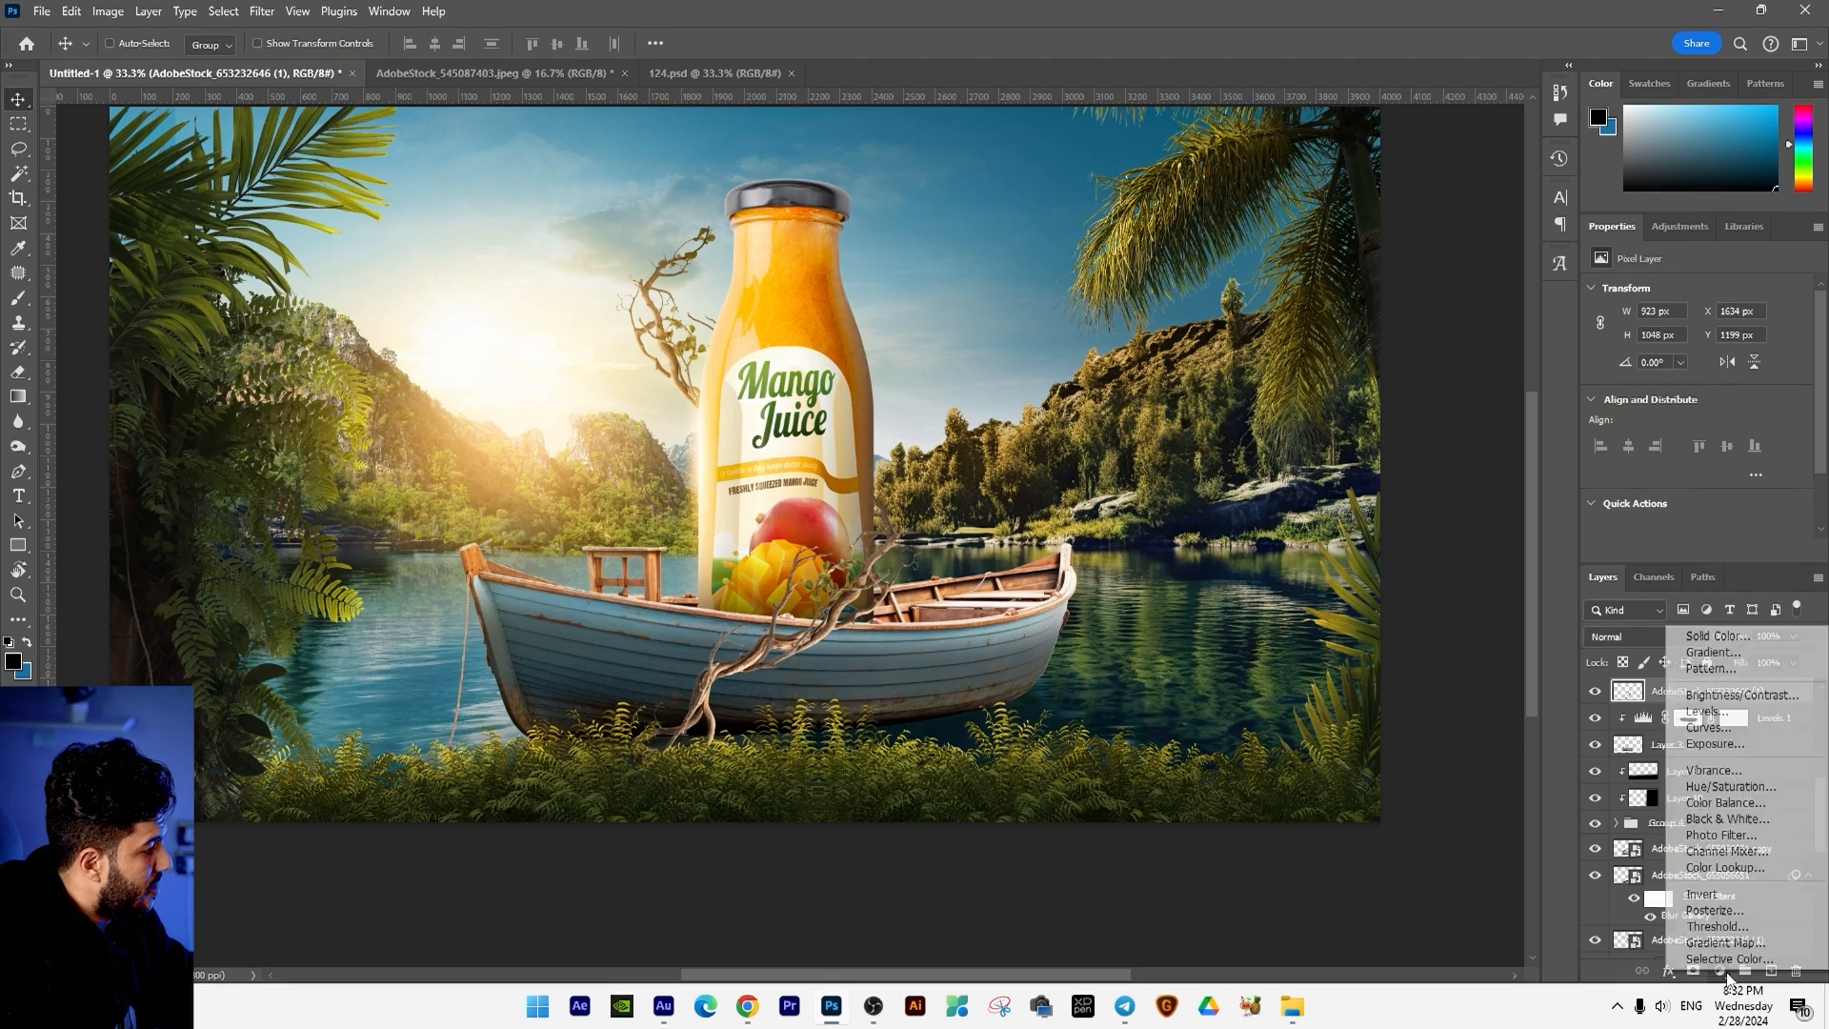
pyautogui.click(1708, 711)
pyautogui.keyDown('alt'); pyautogui.click(1720, 703); pyautogui.keyUp('alt')
pyautogui.moveTo(1803, 483); pyautogui.dragTo(1716, 484)
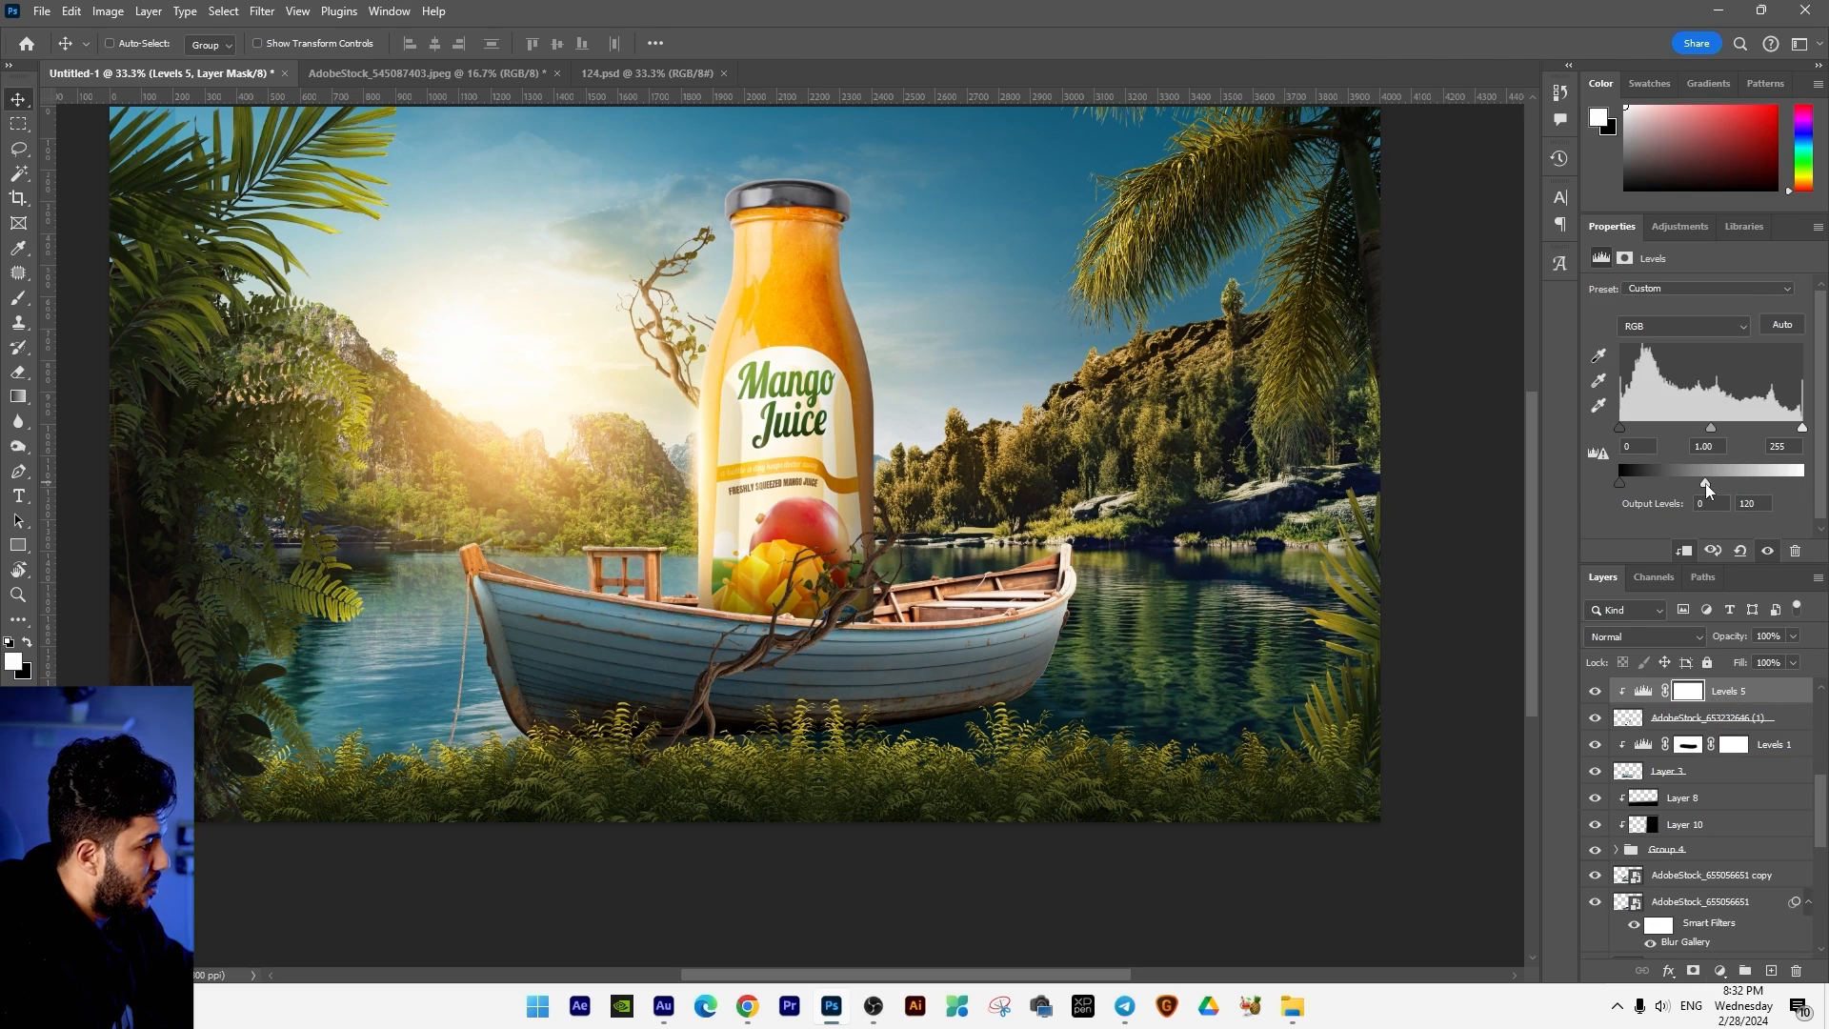
# Step: Add a vector mask to the vine's Levels layer and paint black on its layer mask over the vine's upper part at 16% flow
pyautogui.click(1693, 970)
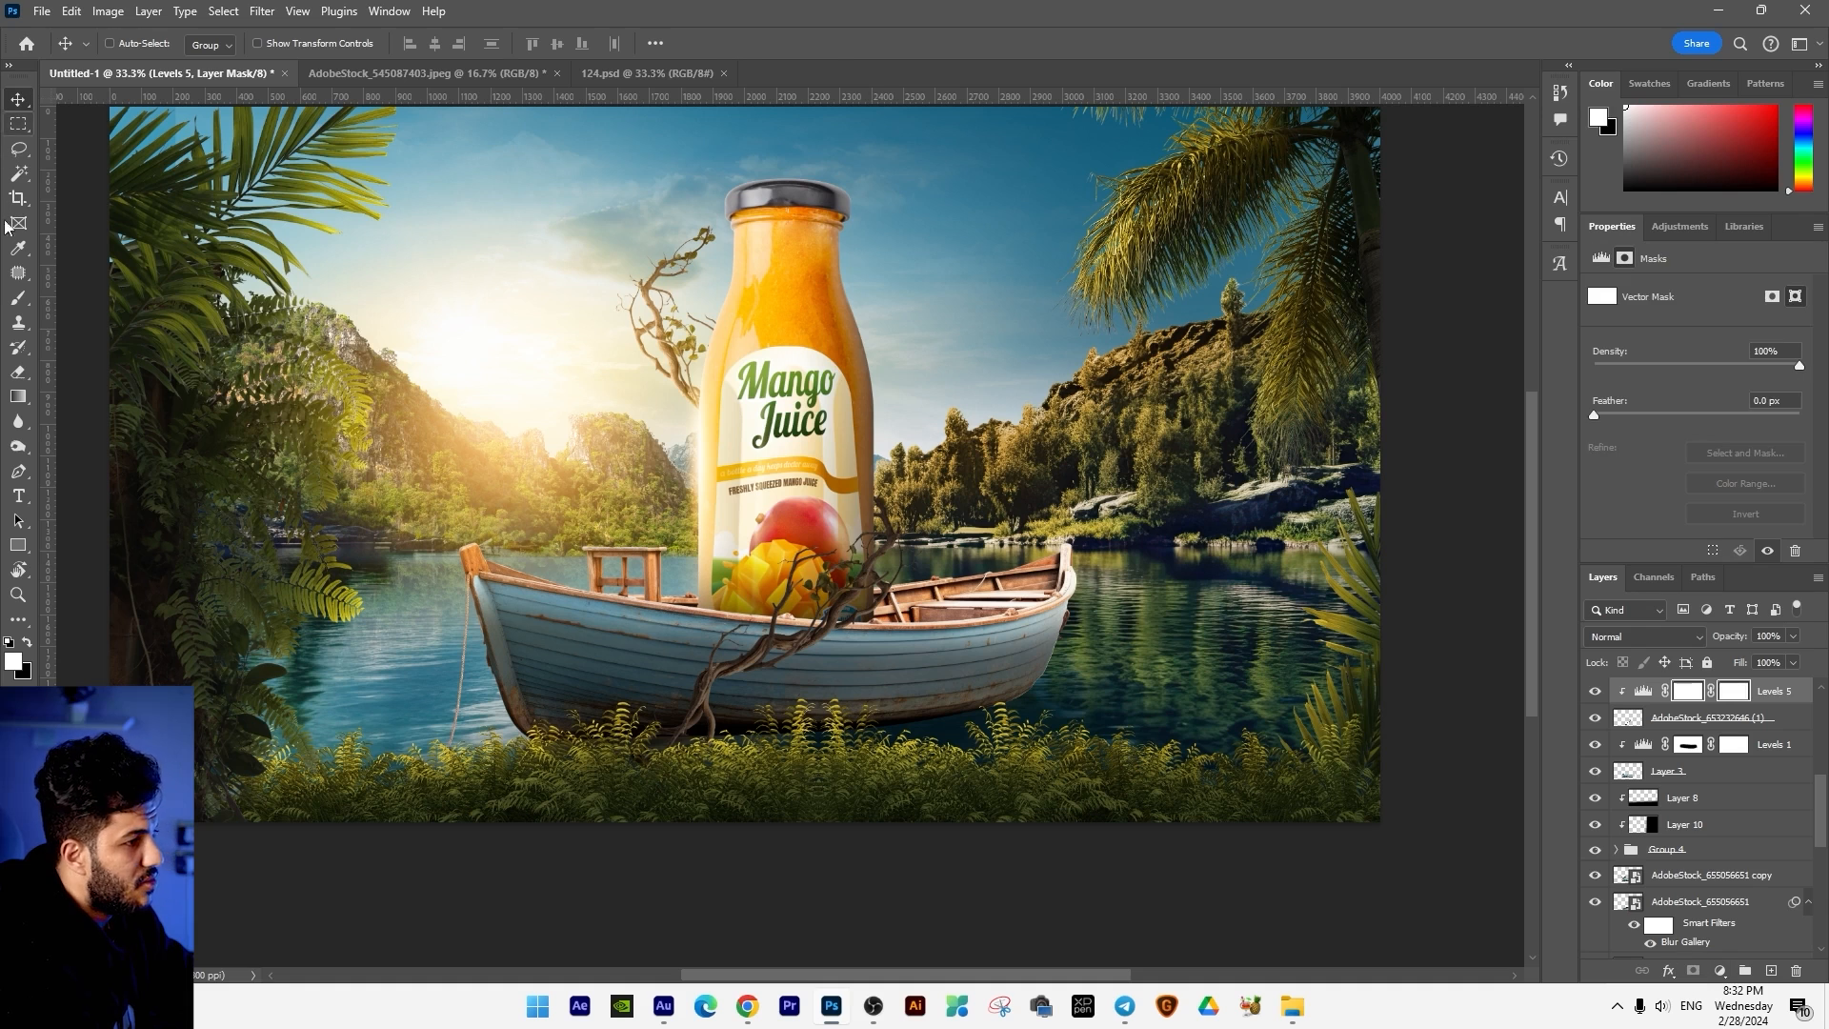
pyautogui.press('b')
pyautogui.rightClick(860, 482)
pyautogui.moveTo(1056, 523); pyautogui.dragTo(1029, 520)
pyautogui.press('Return')
pyautogui.press('x')
pyautogui.moveTo(853, 534)
pyautogui.mouseDown()
pyautogui.moveTo(887, 467)
pyautogui.moveTo(882, 523)
pyautogui.moveTo(797, 582)
pyautogui.moveTo(820, 591)
pyautogui.moveTo(804, 606)
pyautogui.moveTo(827, 605)
pyautogui.moveTo(768, 608)
pyautogui.moveTo(826, 529)
pyautogui.moveTo(752, 620)
pyautogui.moveTo(828, 581)
pyautogui.moveTo(706, 672)
pyautogui.moveTo(846, 550)
pyautogui.moveTo(891, 481)
pyautogui.mouseUp()
pyautogui.moveTo(1231, 454); pyautogui.dragTo(1088, 540)
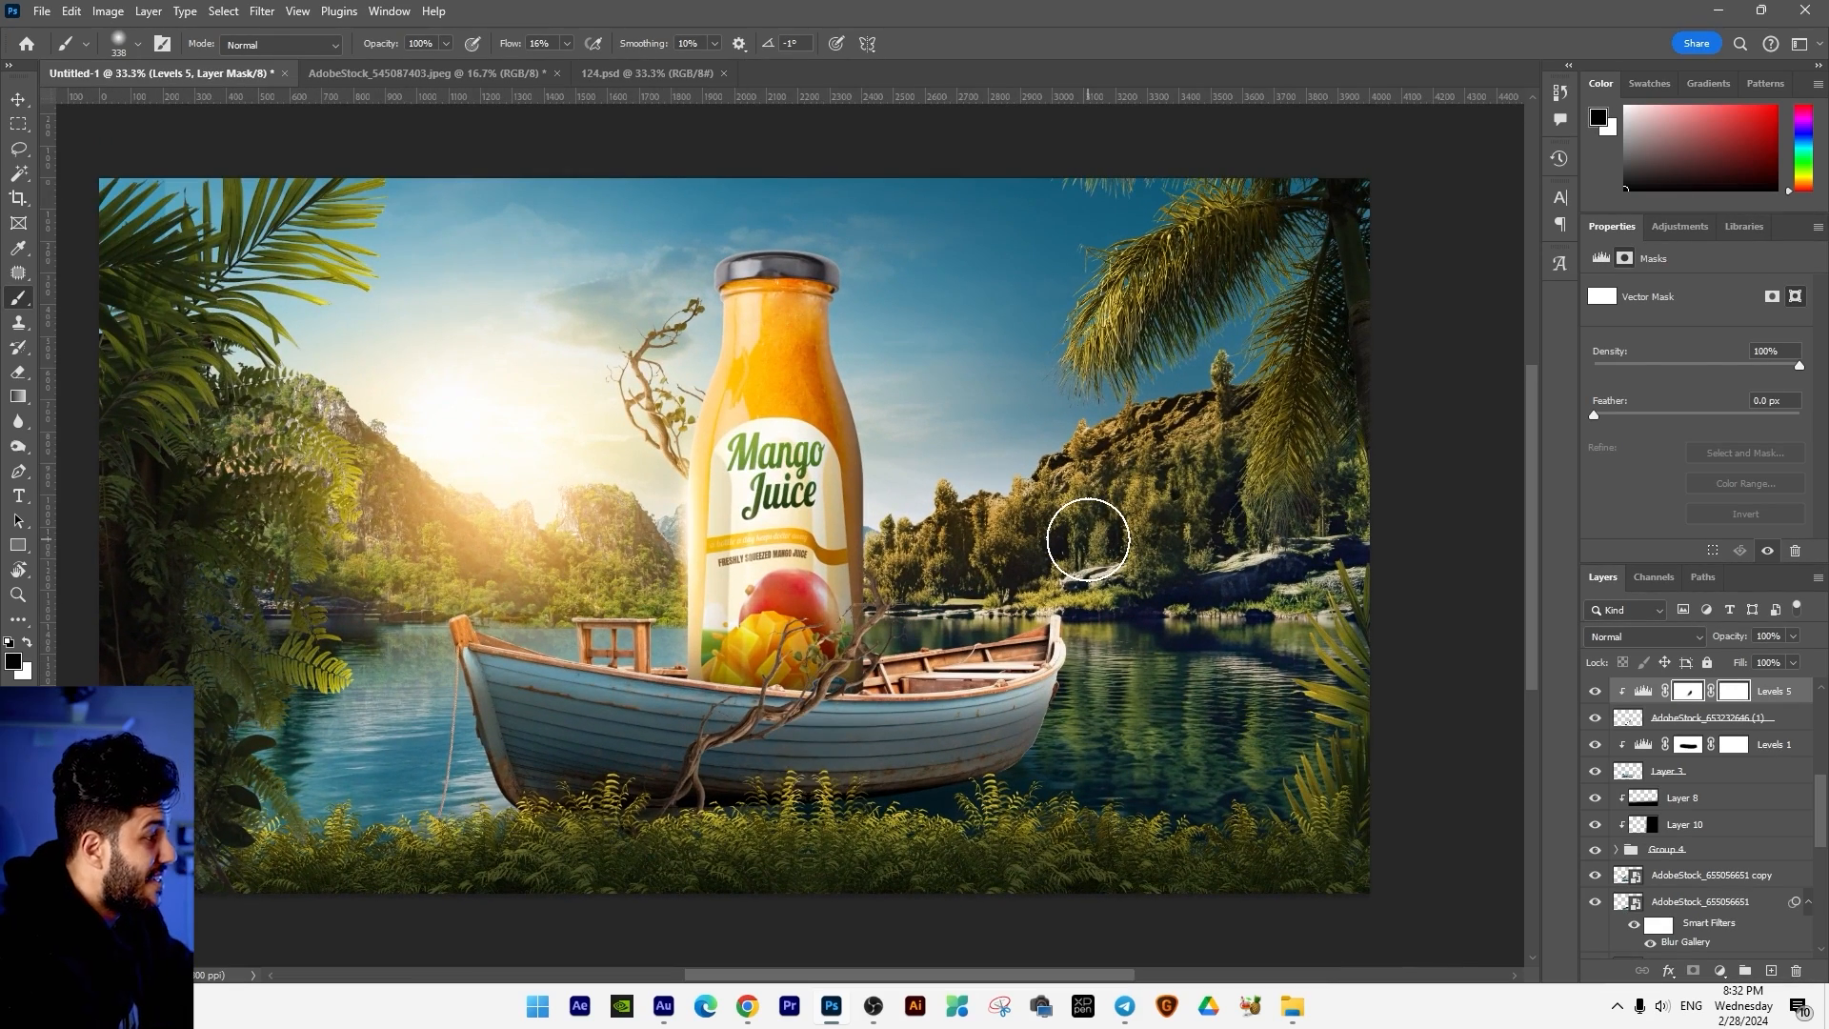
# Step: Add a Selective Color adjustment above Layer 11 and set its Reds to cyan -1 and magenta +23
pyautogui.hotkey('alt', 'Tab')
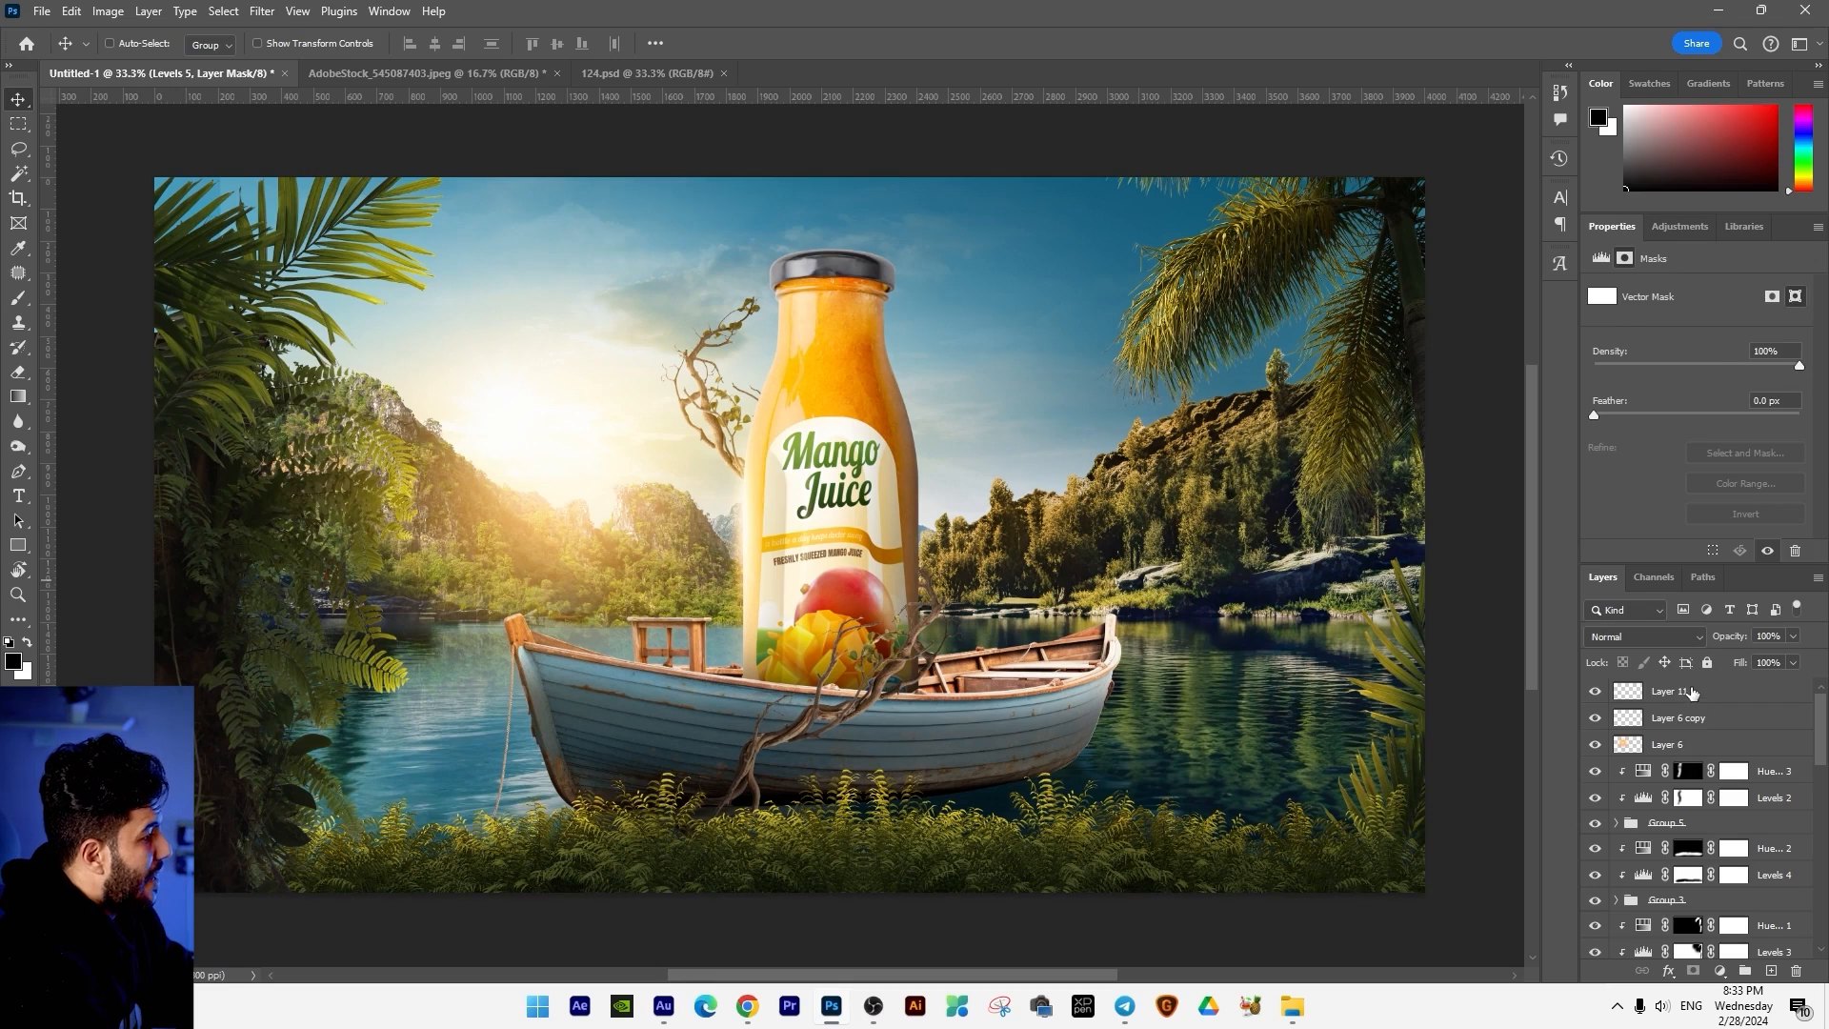
pyautogui.click(1694, 693)
pyautogui.click(1725, 979)
pyautogui.click(1718, 974)
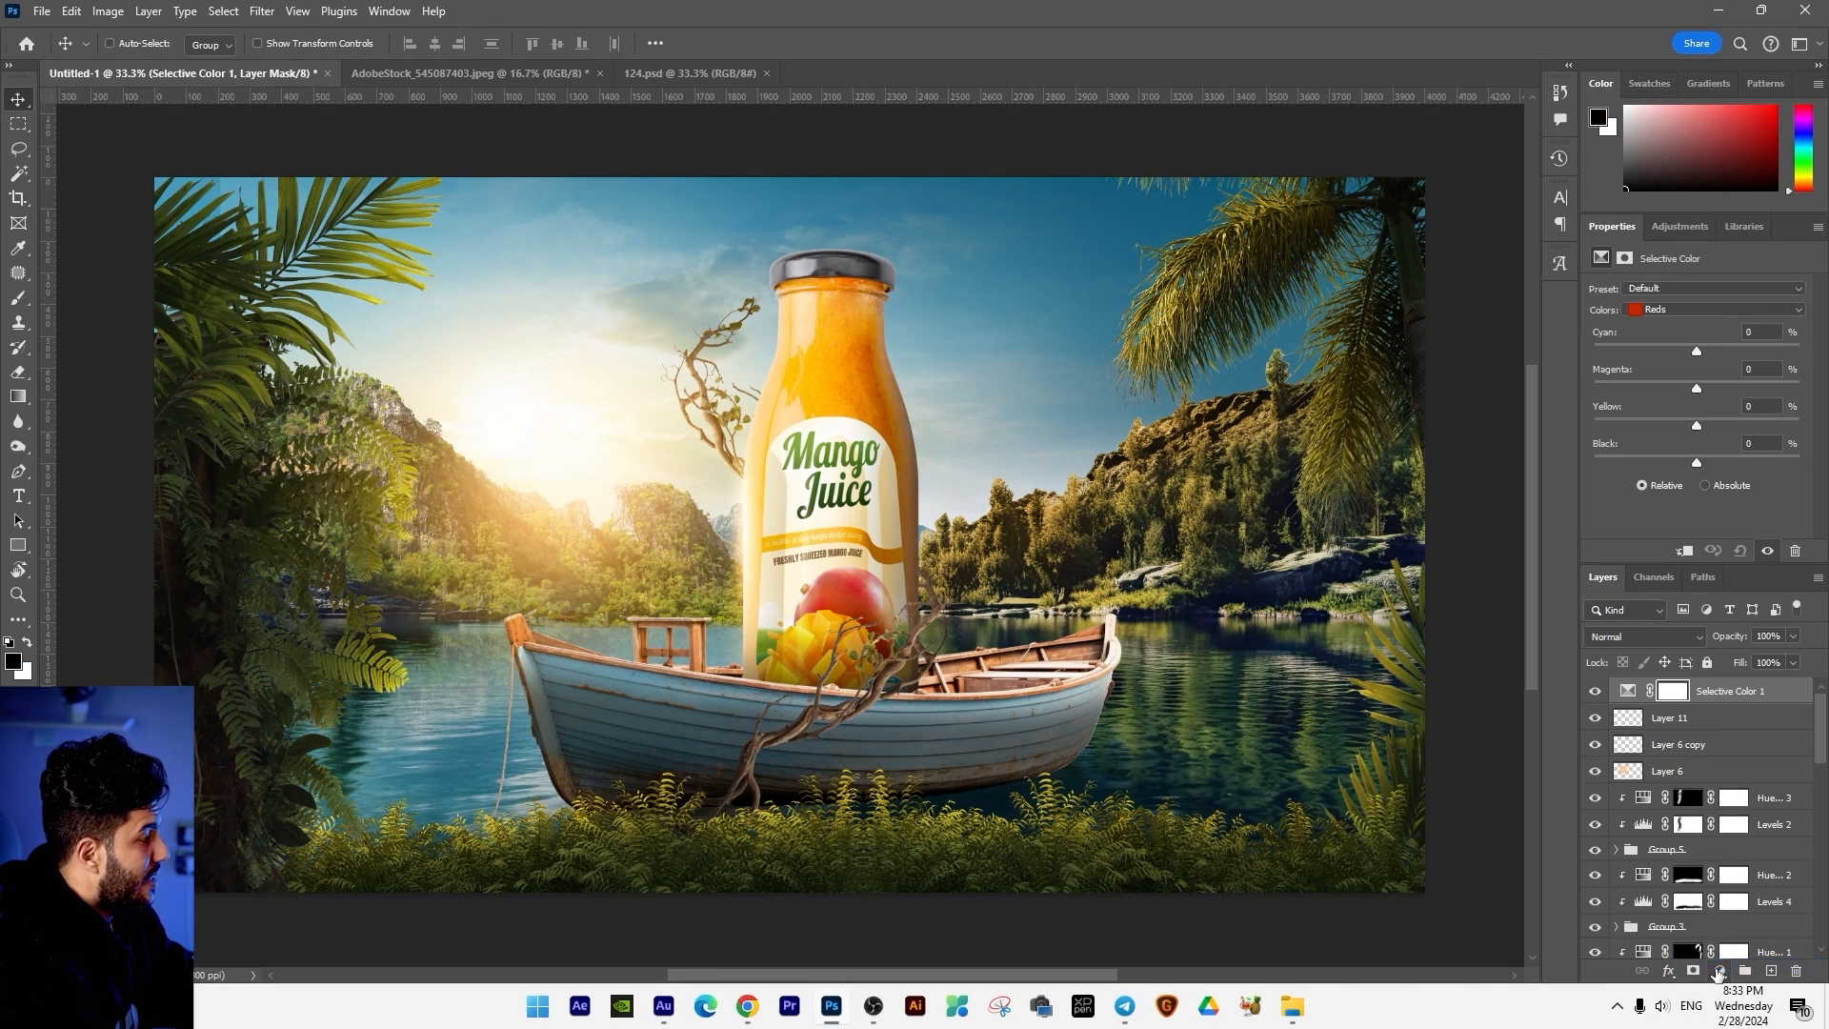
pyautogui.moveTo(1698, 352); pyautogui.dragTo(1723, 379)
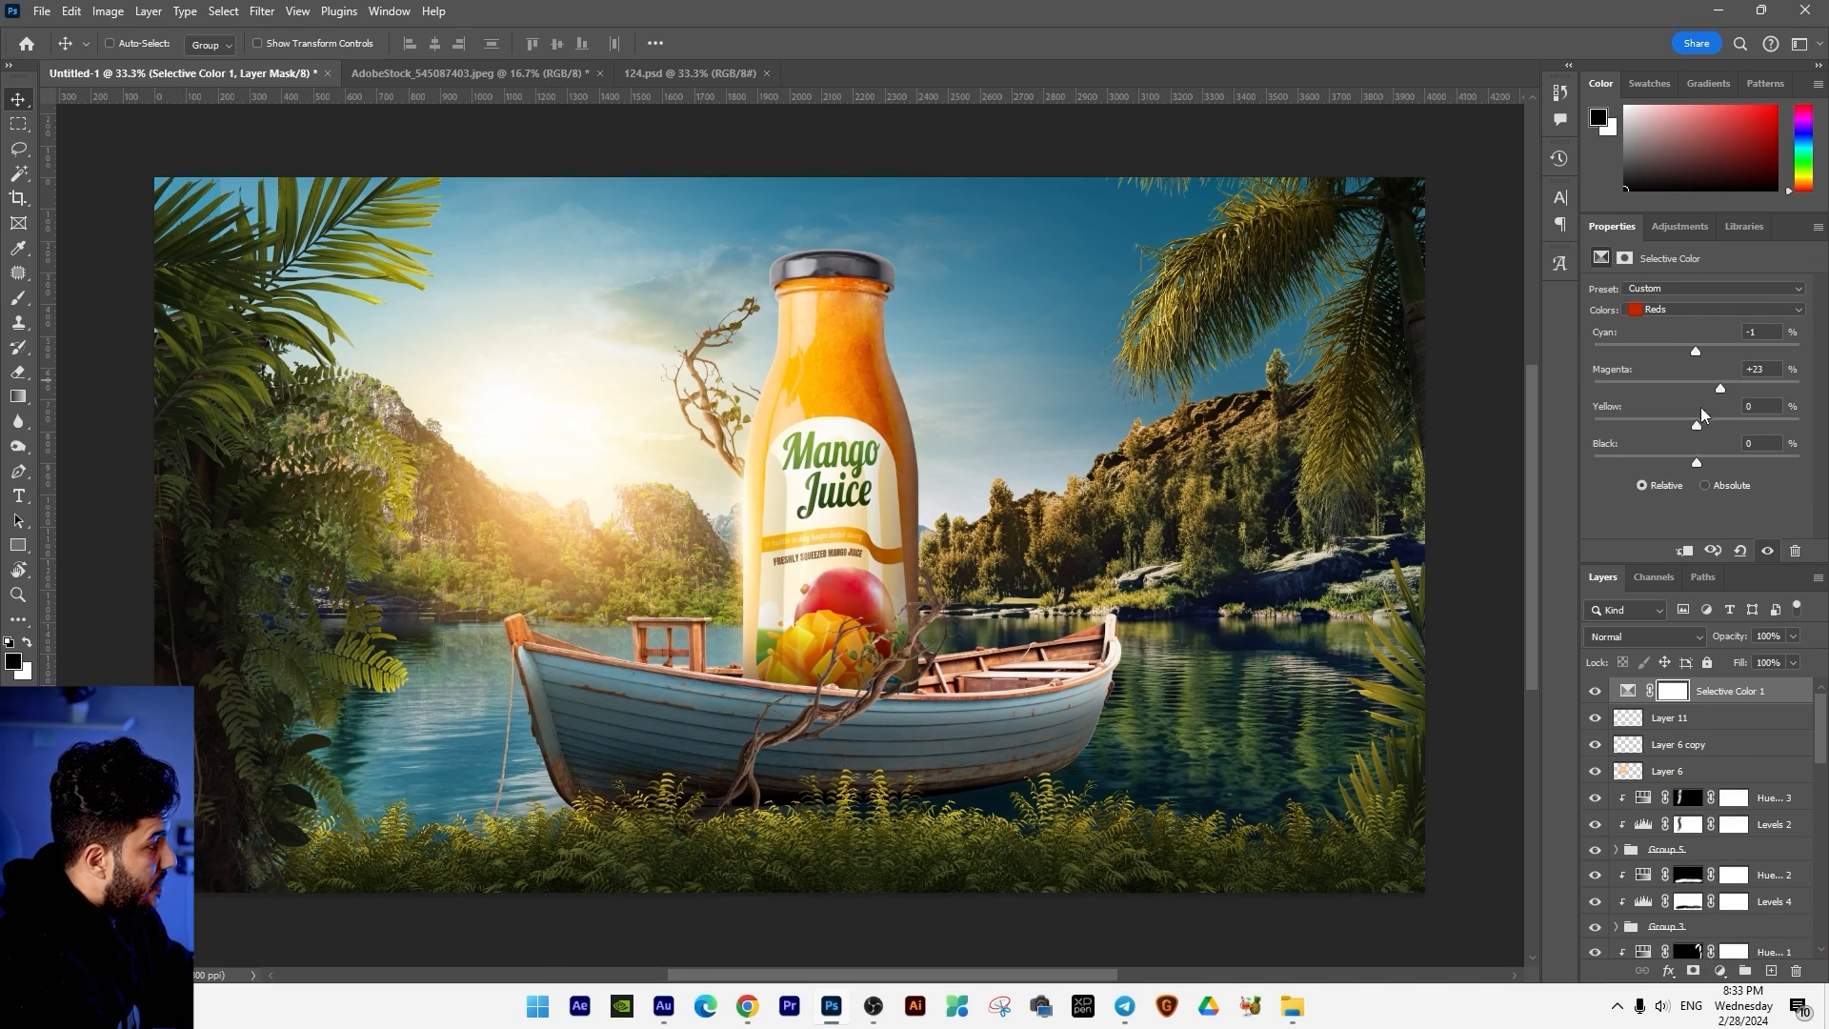
# Step: Set the Selective Color Yellows to cyan +10 and magenta +11, and the Greens to cyan -7 and magenta -78
pyautogui.click(1715, 310)
pyautogui.click(1677, 329)
pyautogui.moveTo(1696, 351); pyautogui.dragTo(1711, 384)
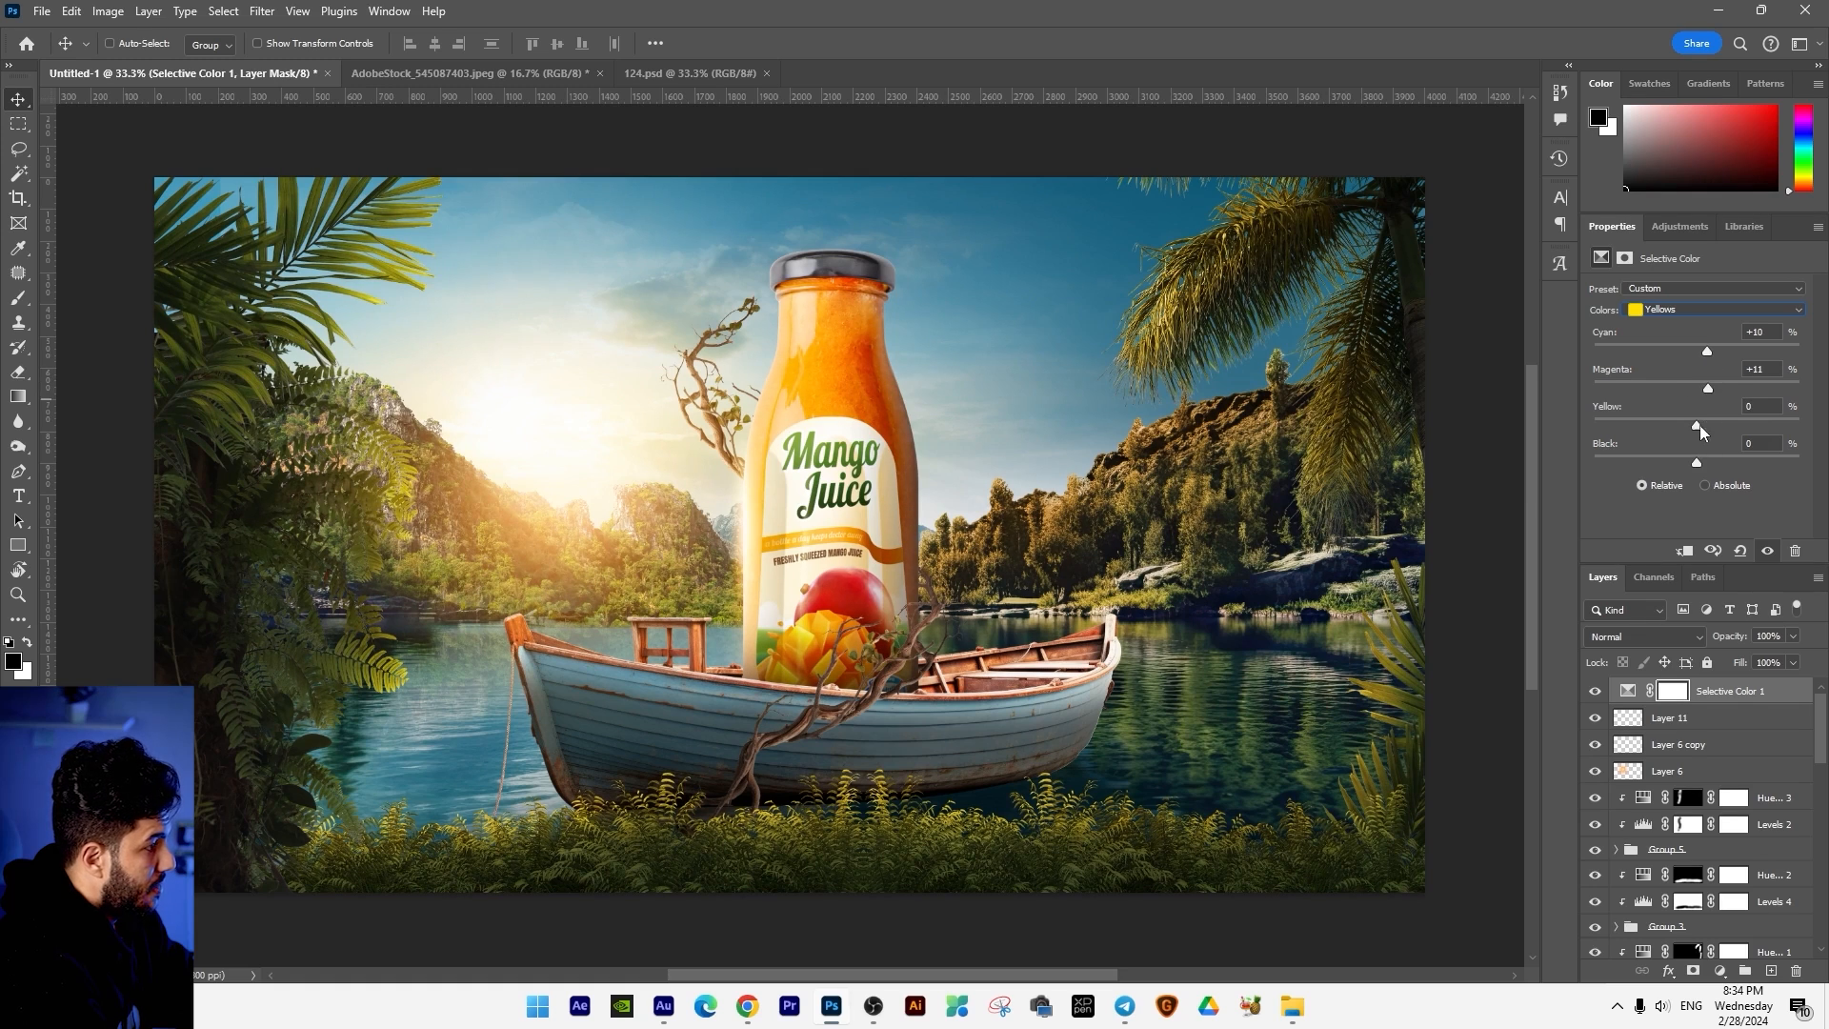
pyautogui.press('Down')
pyautogui.moveTo(1696, 351); pyautogui.dragTo(1616, 387)
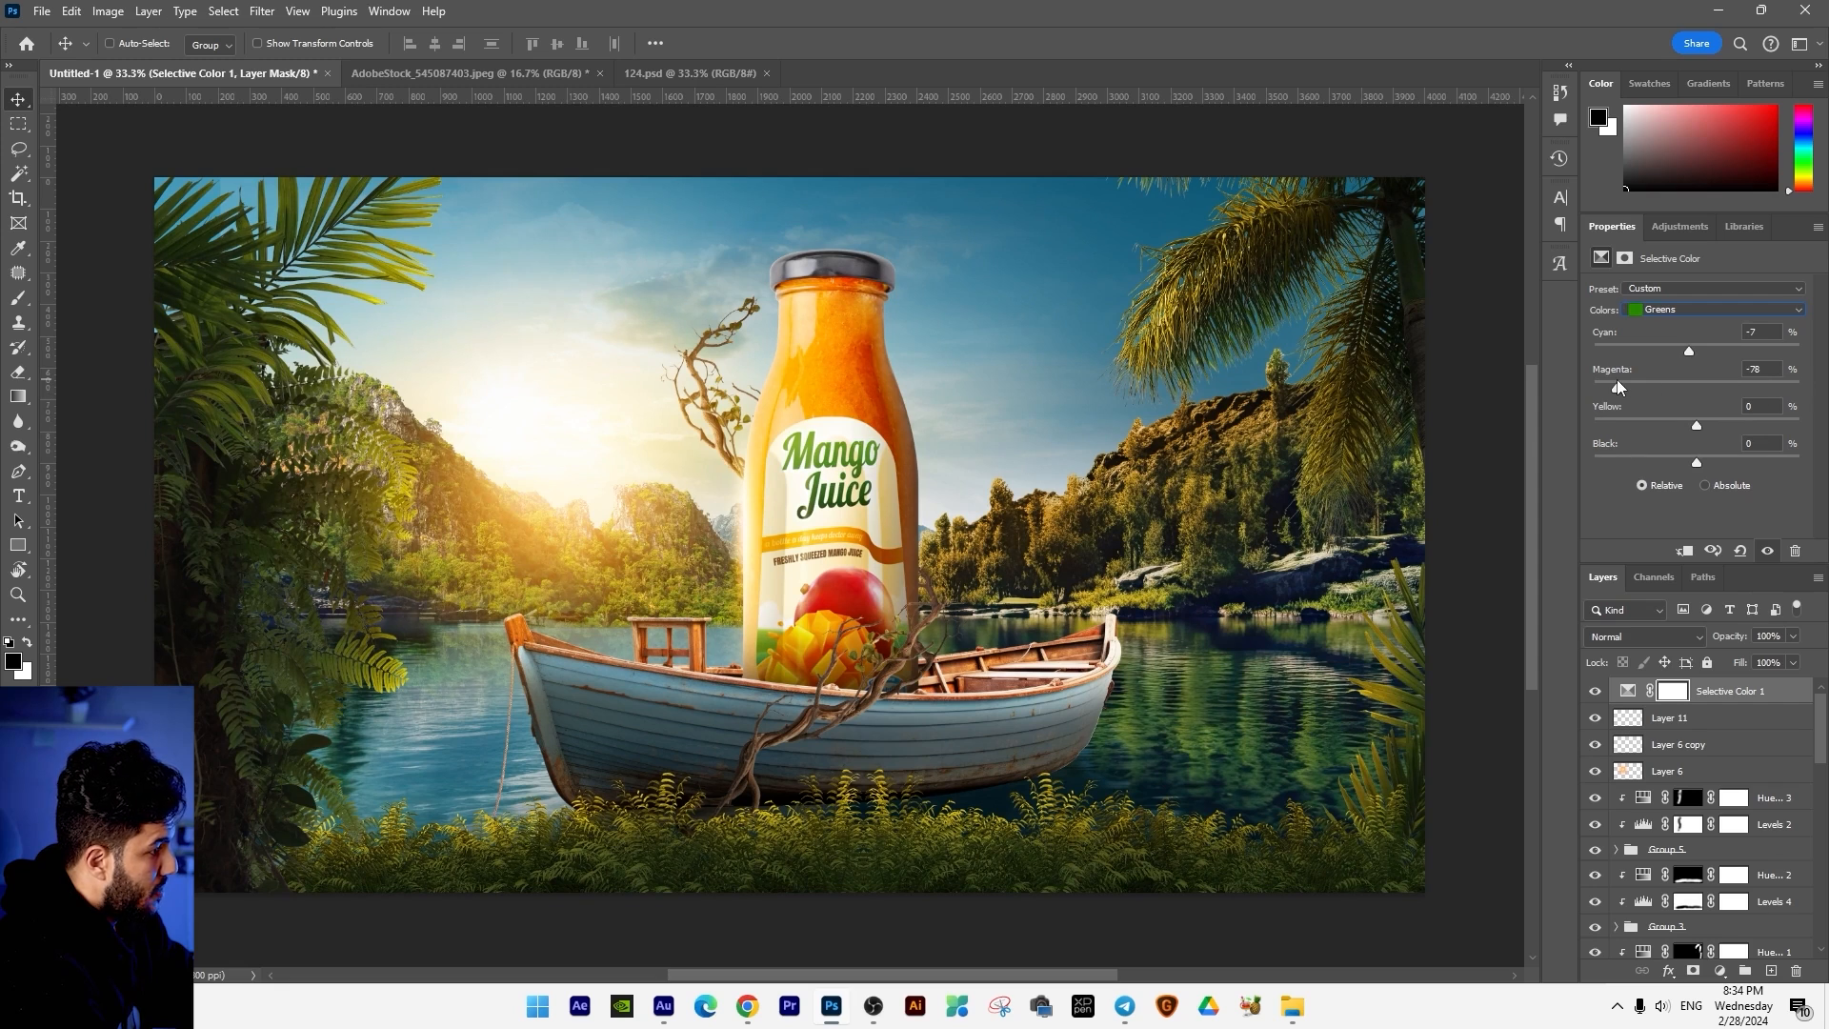
# Step: Raise cyan strongly and magenta slightly in the Selective Color Cyans, with yellow at +26 and black at +9
pyautogui.click(1710, 310)
pyautogui.click(1684, 335)
pyautogui.moveTo(1696, 350); pyautogui.dragTo(1799, 351)
pyautogui.moveTo(1696, 388); pyautogui.dragTo(1706, 462)
# Step: Raise cyan and magenta slightly in the Selective Color Blues, and set the Whites to cyan -26 and magenta -25
pyautogui.click(1710, 309)
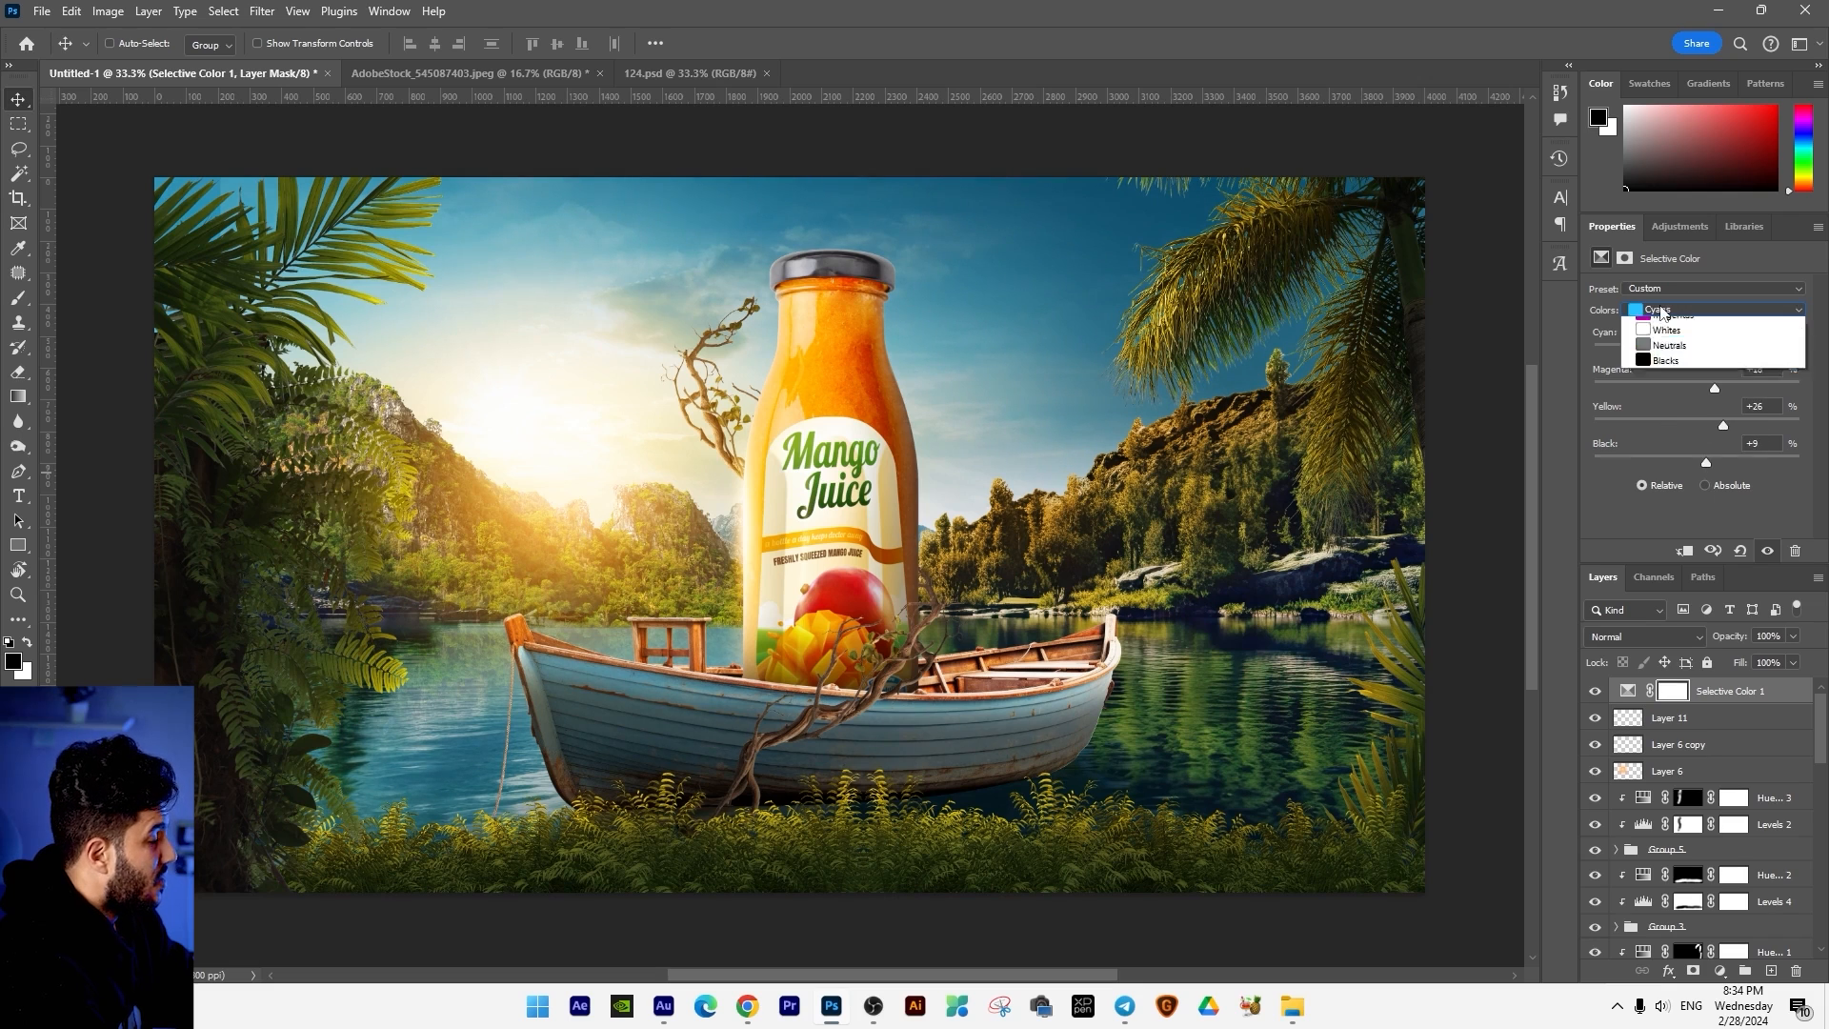
pyautogui.click(1675, 389)
pyautogui.moveTo(1697, 351); pyautogui.dragTo(1702, 350)
pyautogui.moveTo(1697, 388); pyautogui.dragTo(1701, 387)
pyautogui.click(1710, 310)
pyautogui.click(1677, 422)
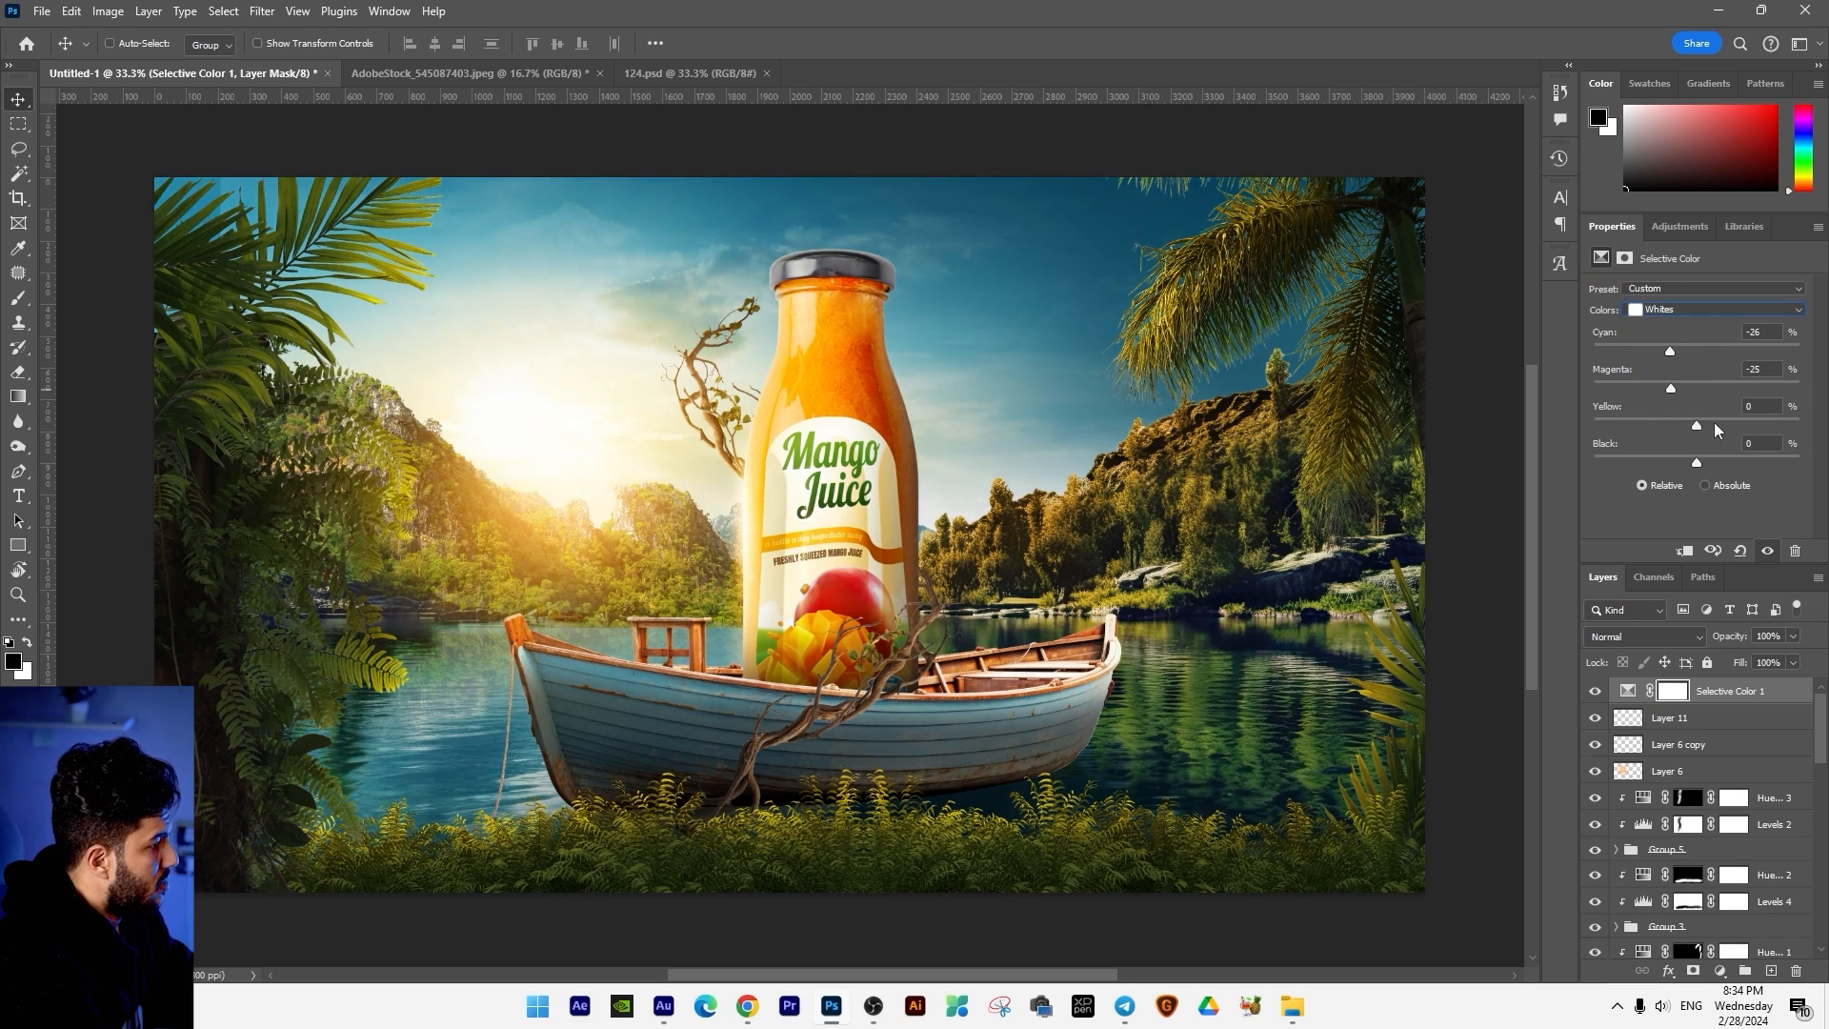
# Step: Set the Selective Color Neutrals to cyan +14, magenta +5 and yellow -5, and compare the image with and without the adjustment
pyautogui.click(1710, 310)
pyautogui.click(1667, 434)
pyautogui.moveTo(1701, 352); pyautogui.dragTo(1692, 425)
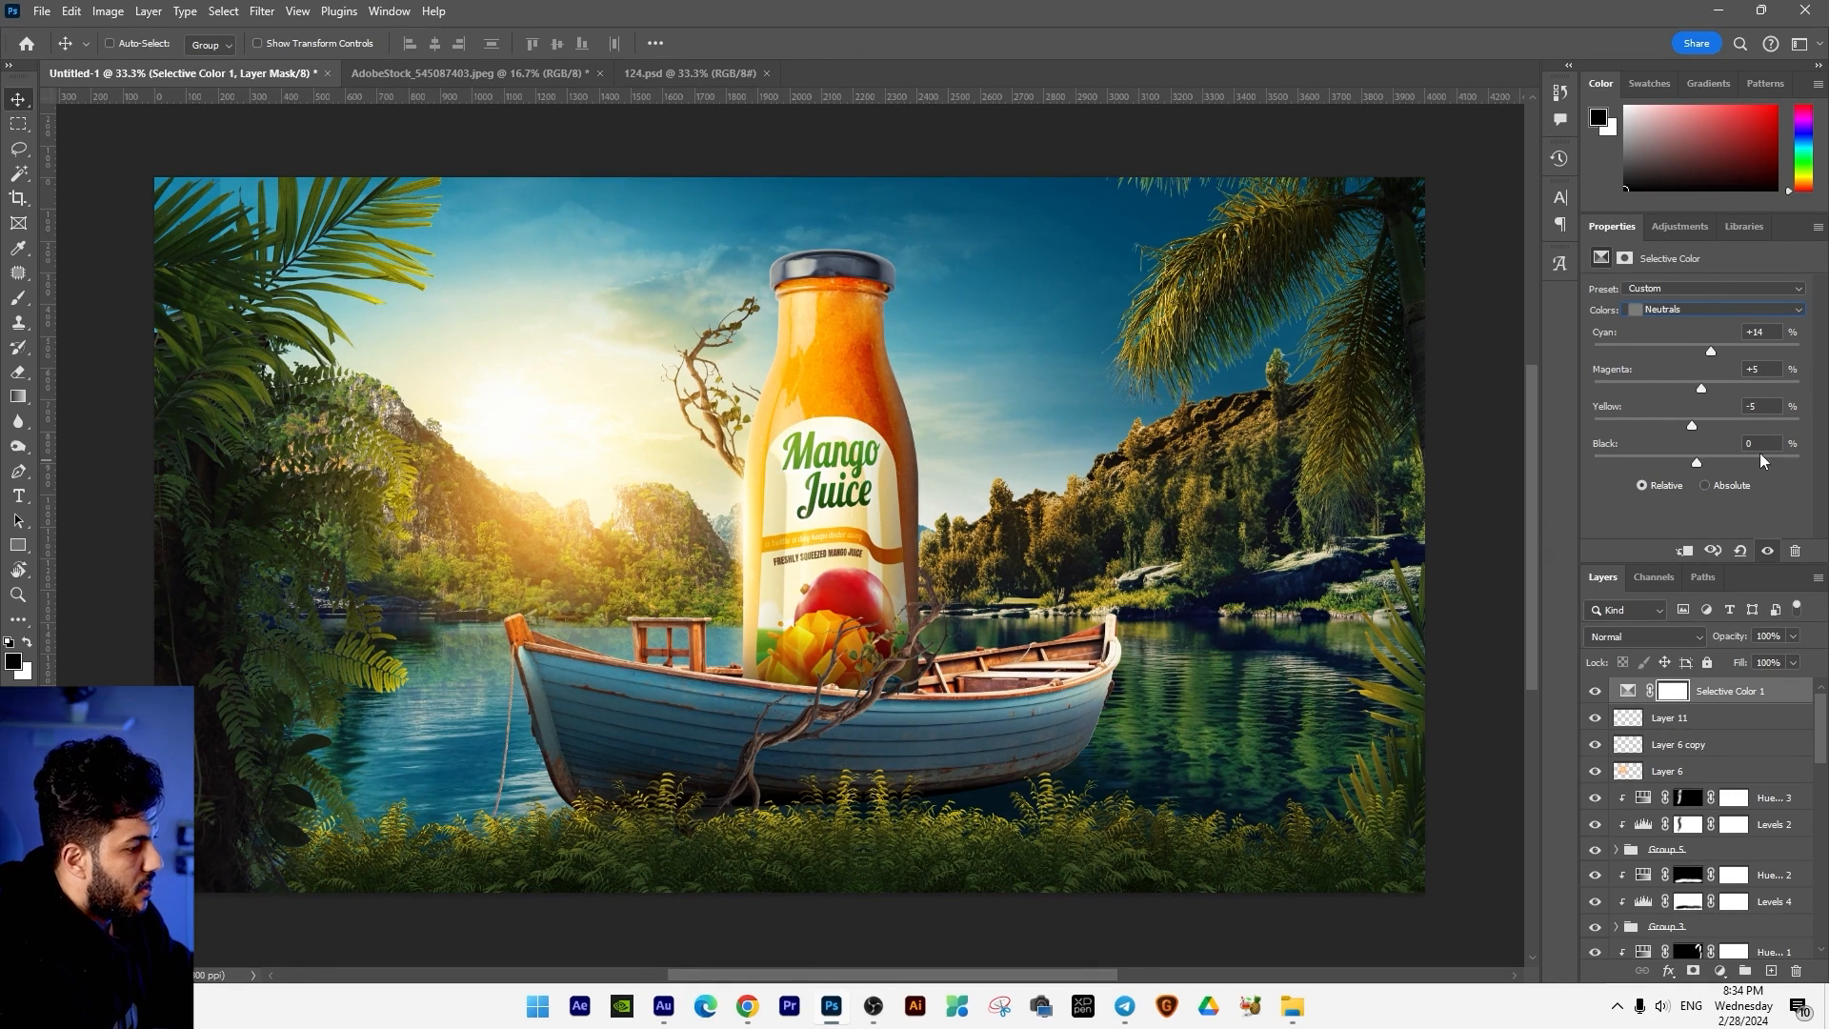
pyautogui.click(1597, 694)
pyautogui.click(1596, 693)
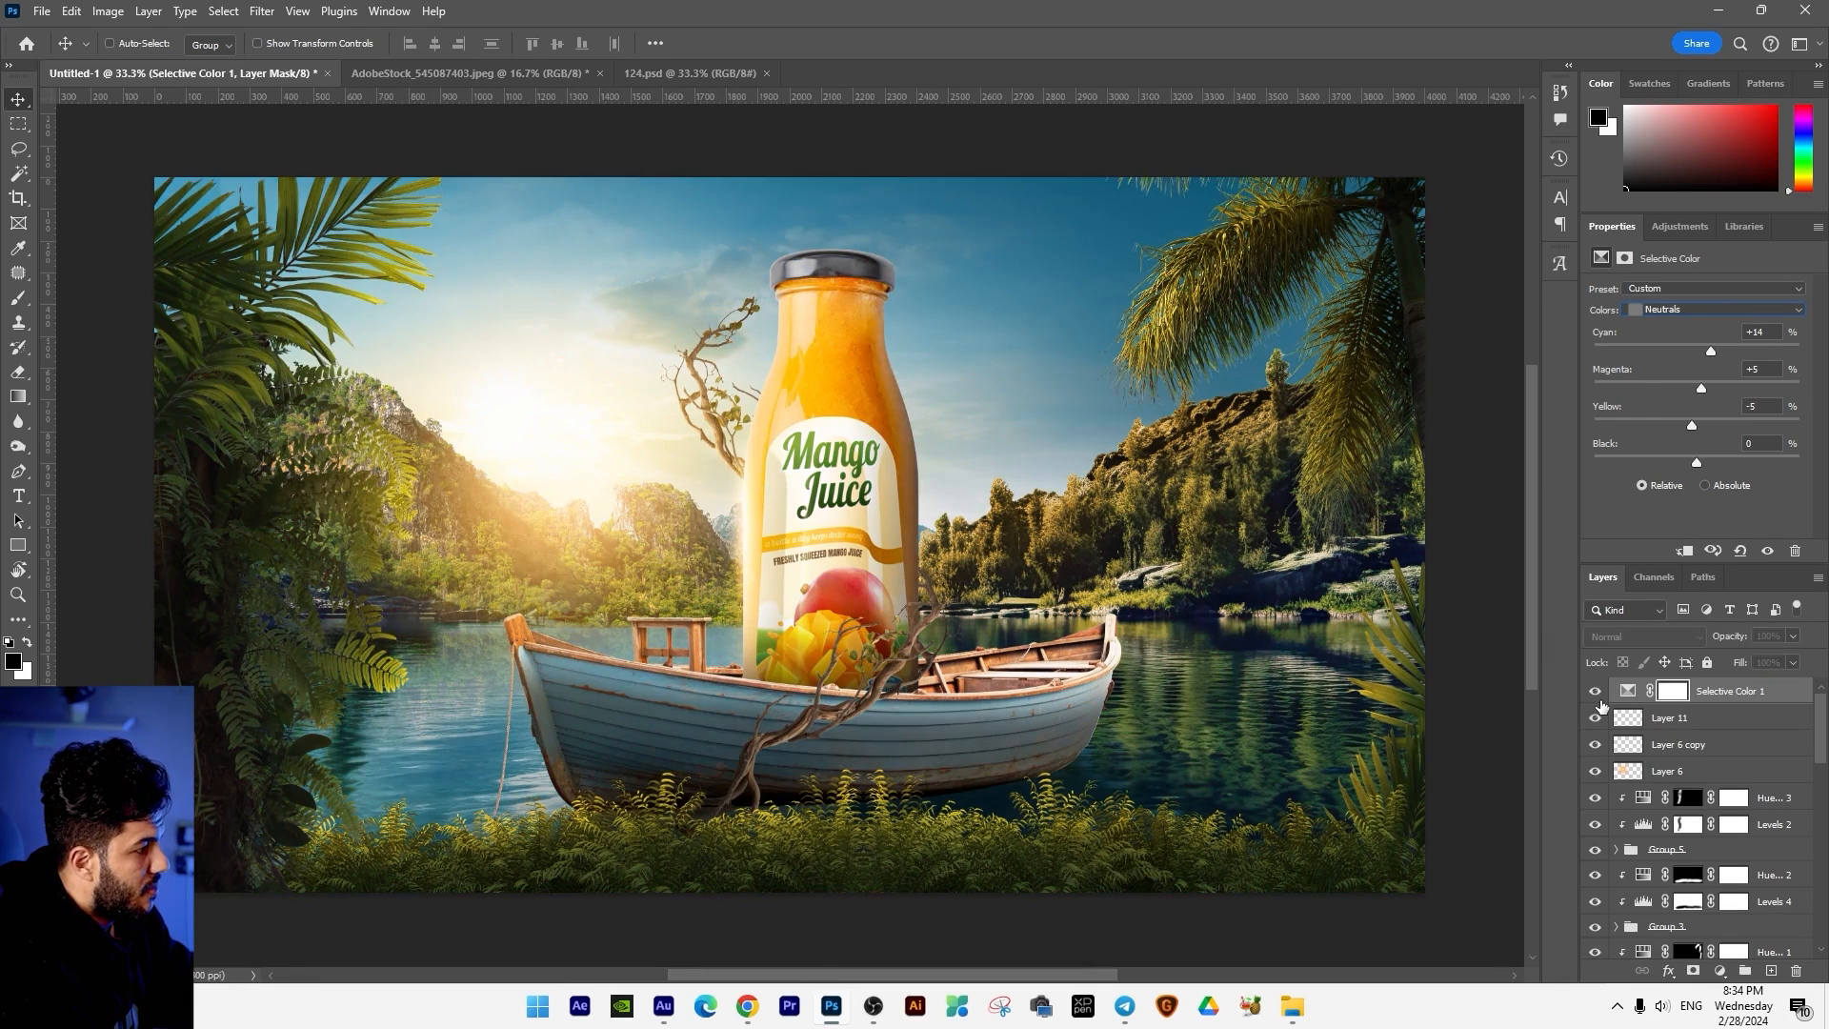
pyautogui.click(1597, 694)
pyautogui.click(1597, 693)
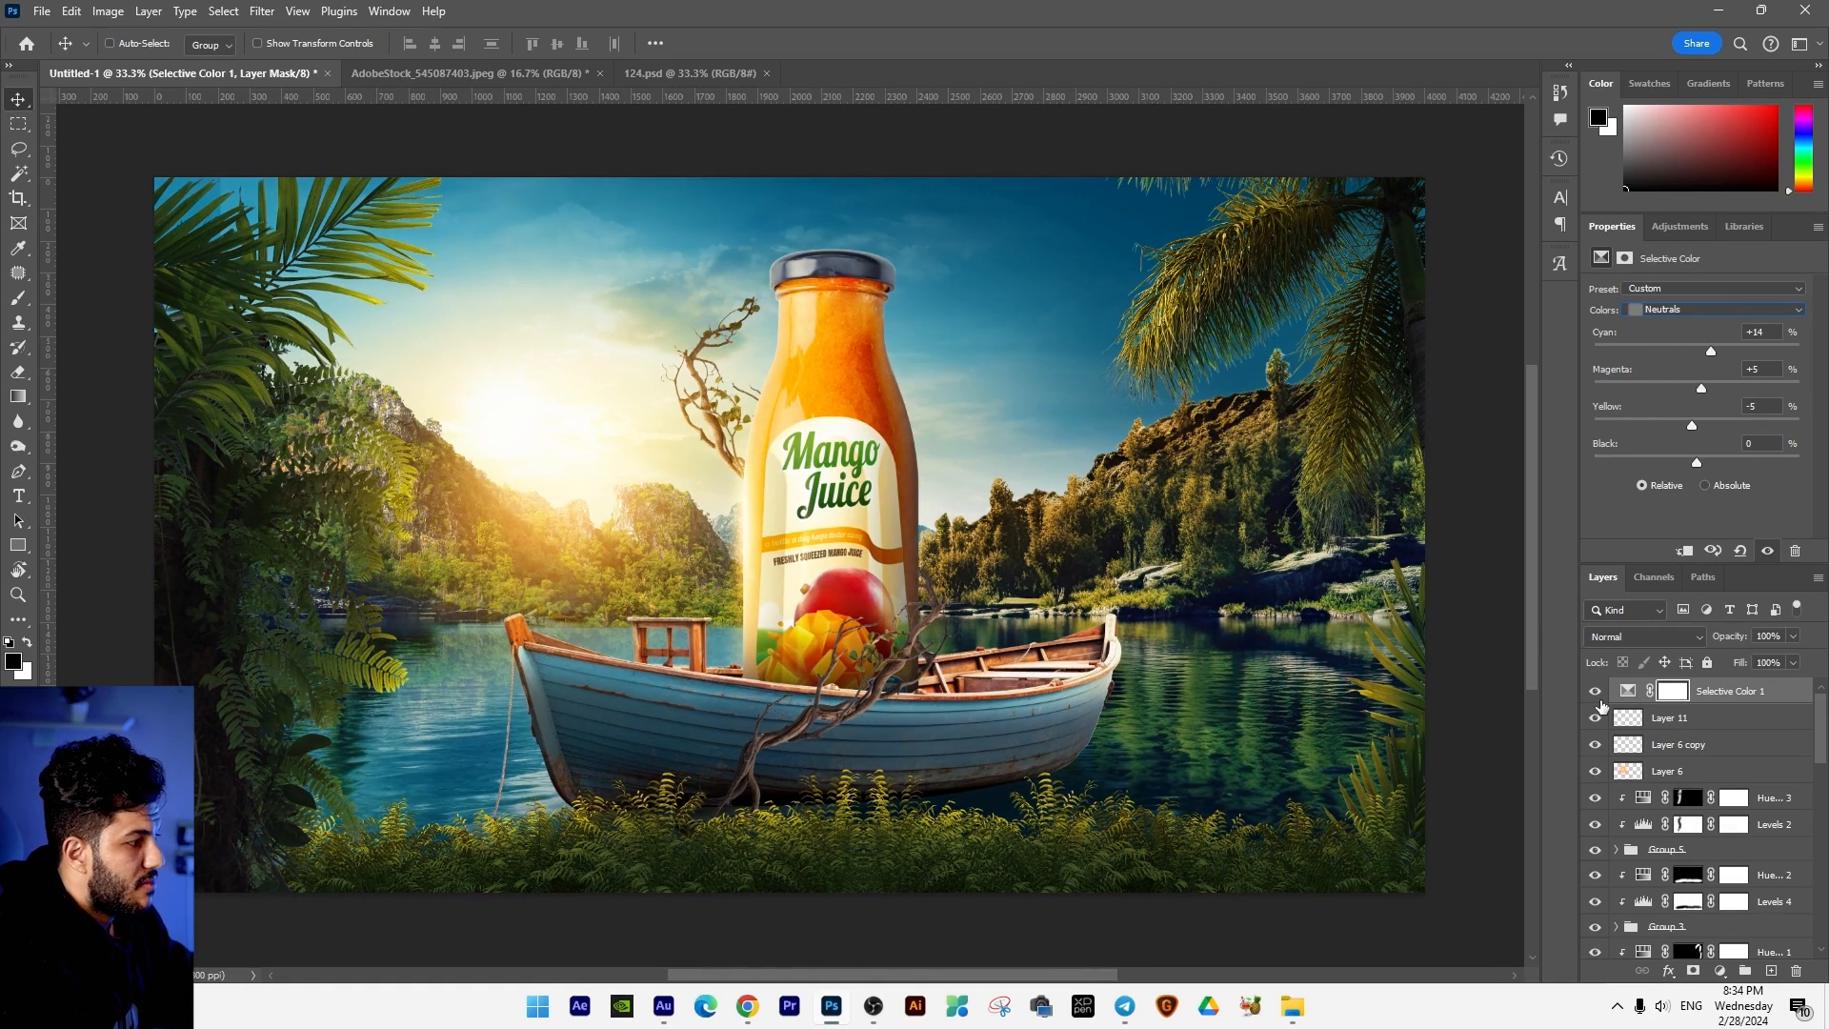
pyautogui.click(262, 10)
pyautogui.click(638, 10)
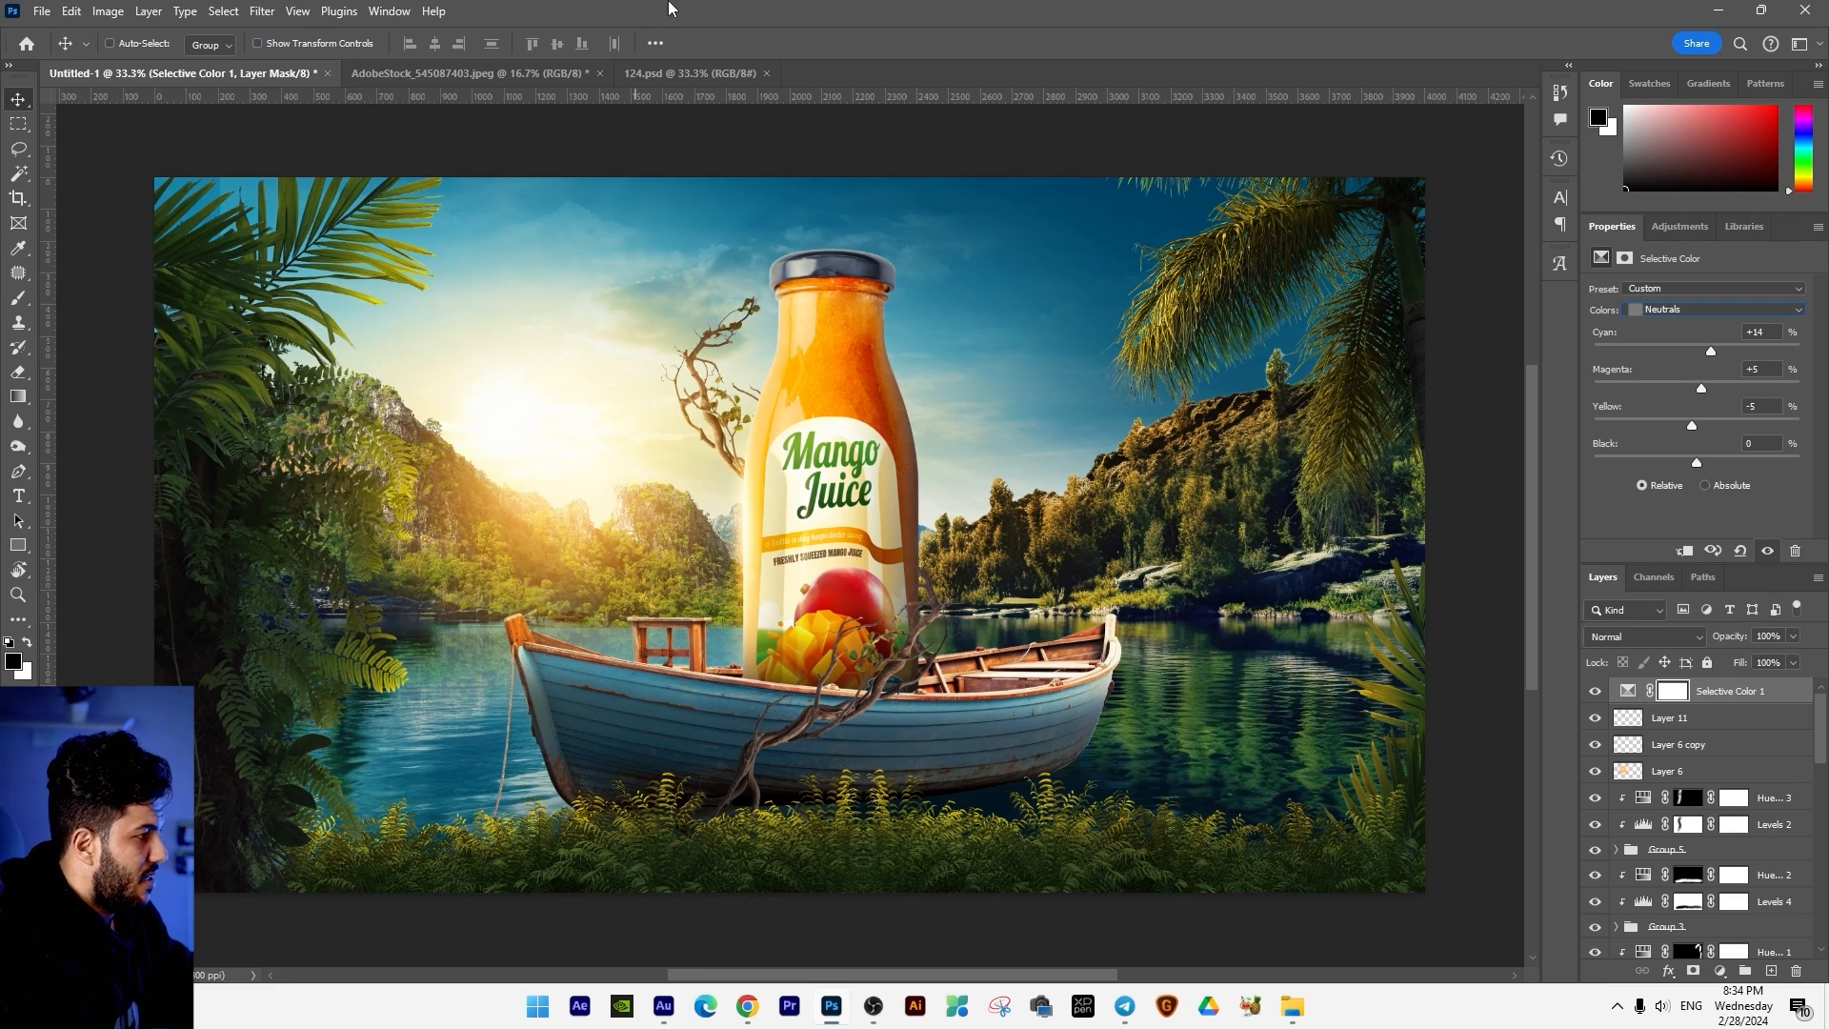